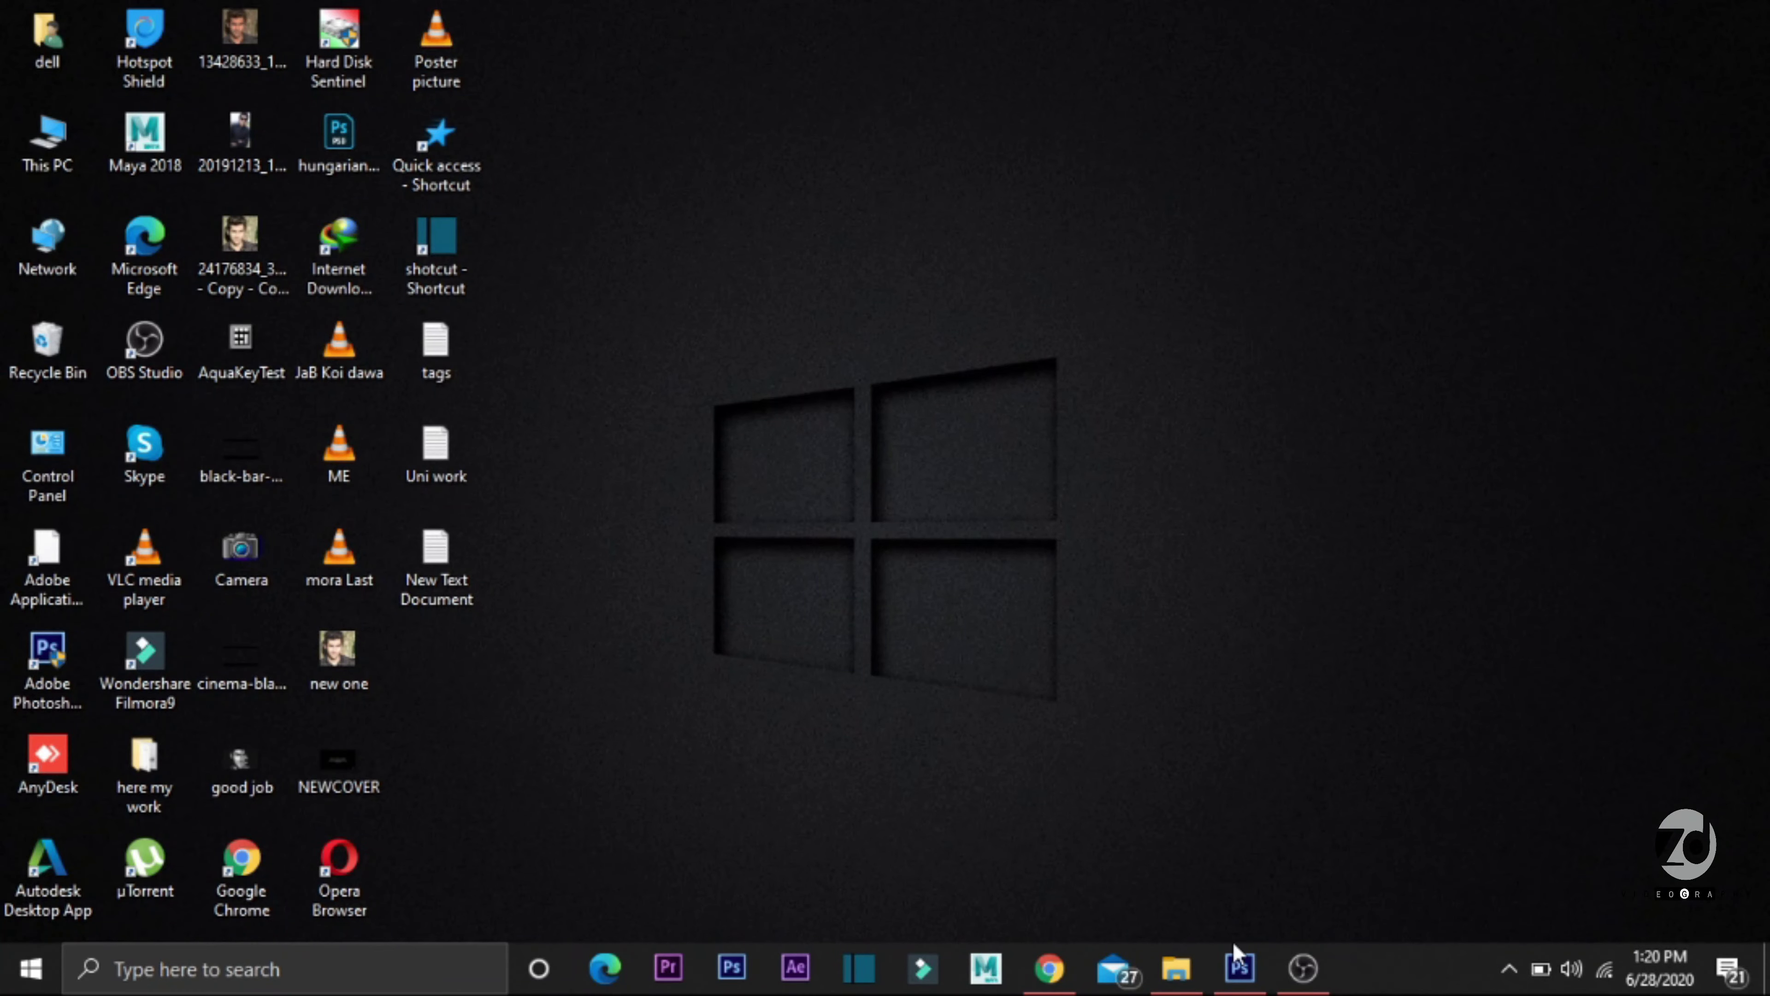
Step: Restore the Photoshop window from the taskbar, showing the IMG_9376 and parliament photos
left_click(1233, 950)
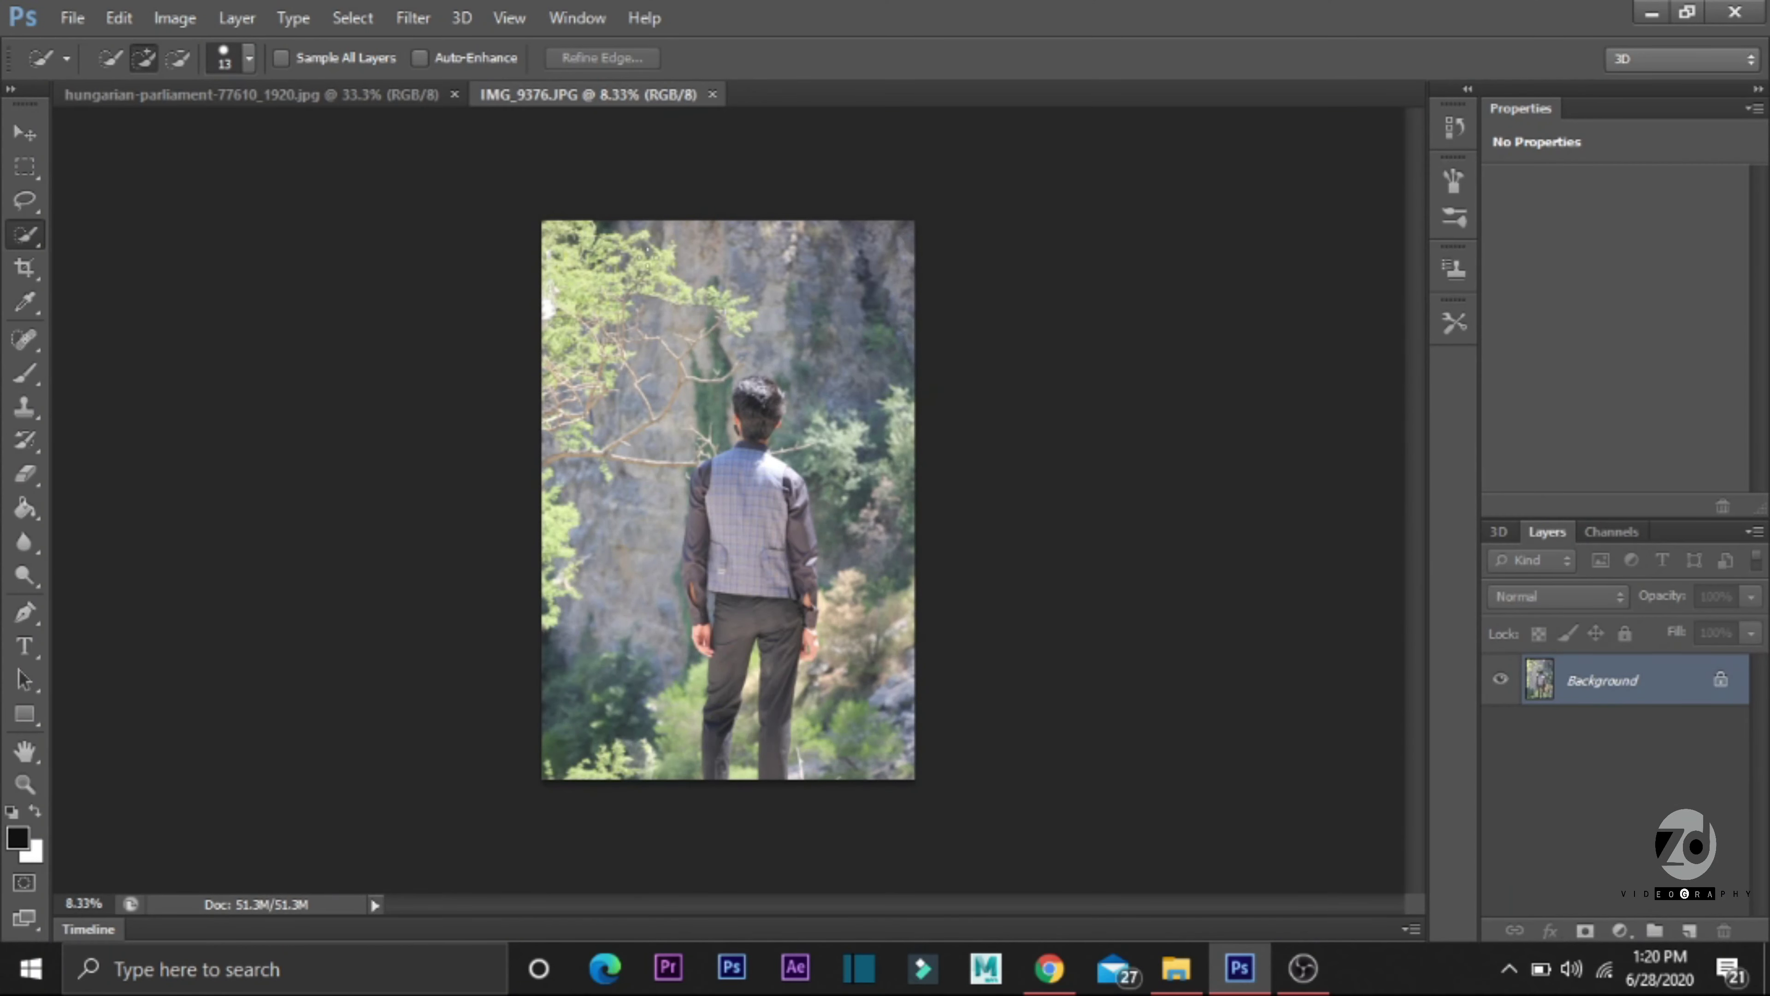
Step: Darken IMG_9376.JPG with a Curves point mapping input 203 to output 160
left_click(417, 92)
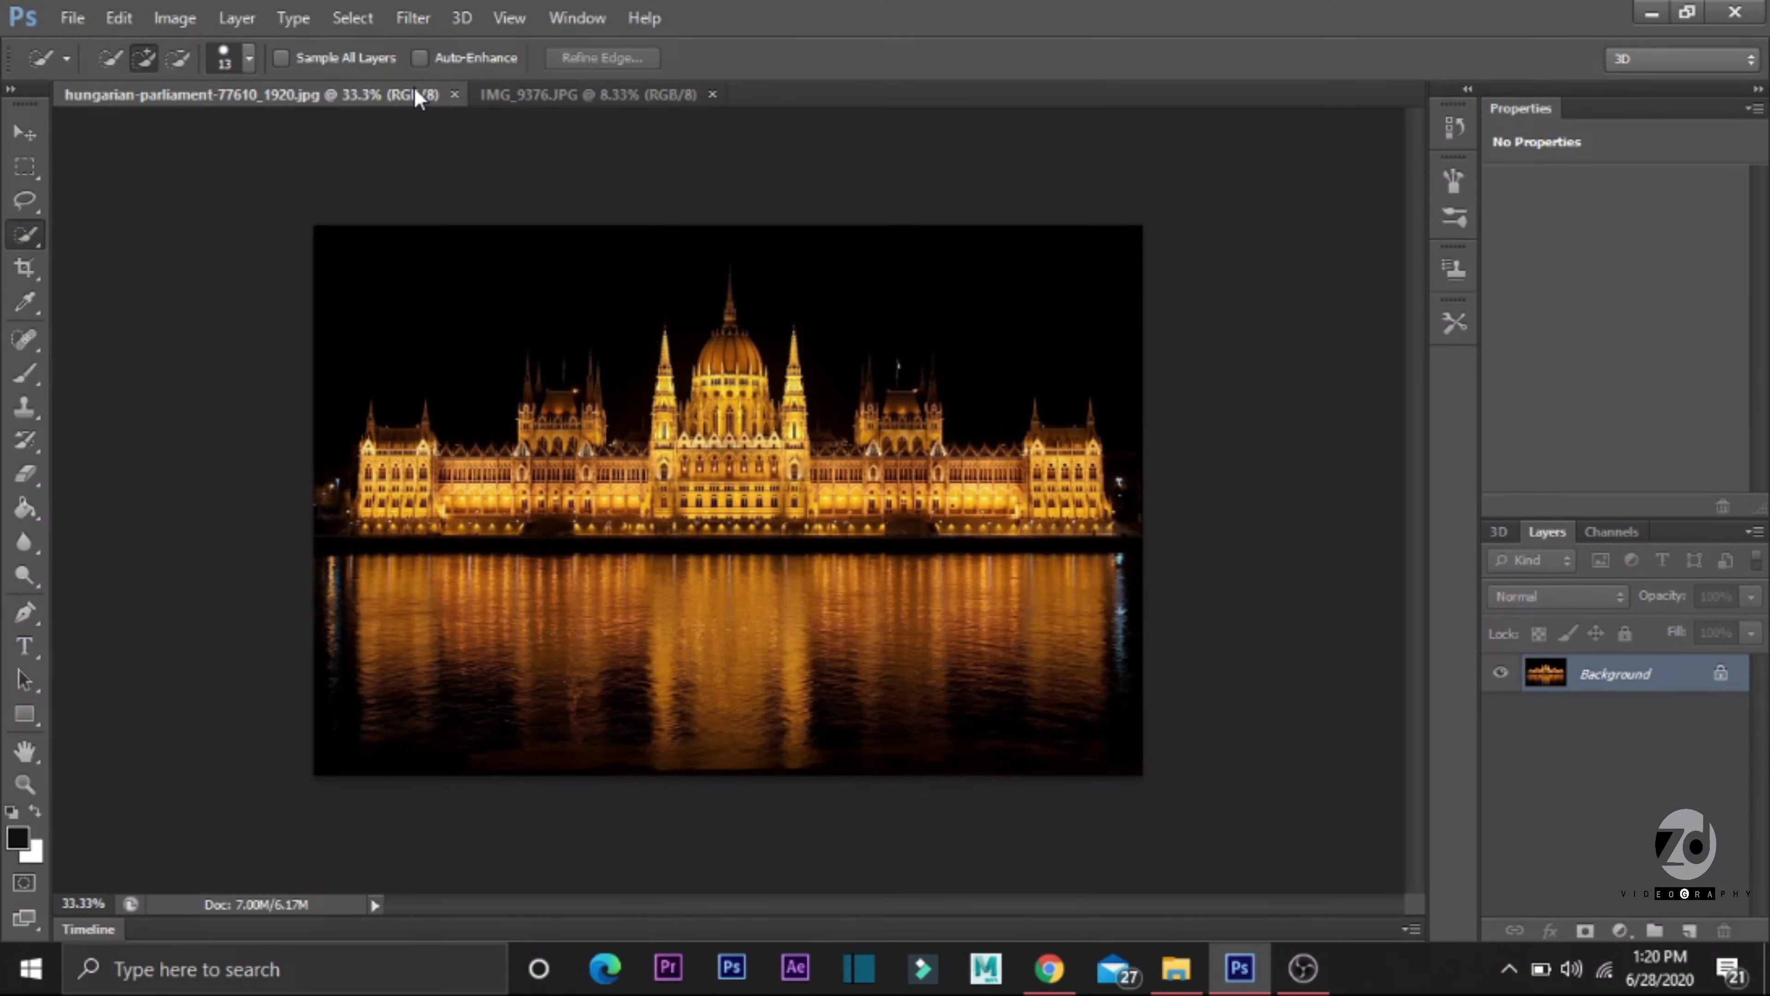
left_click(599, 98)
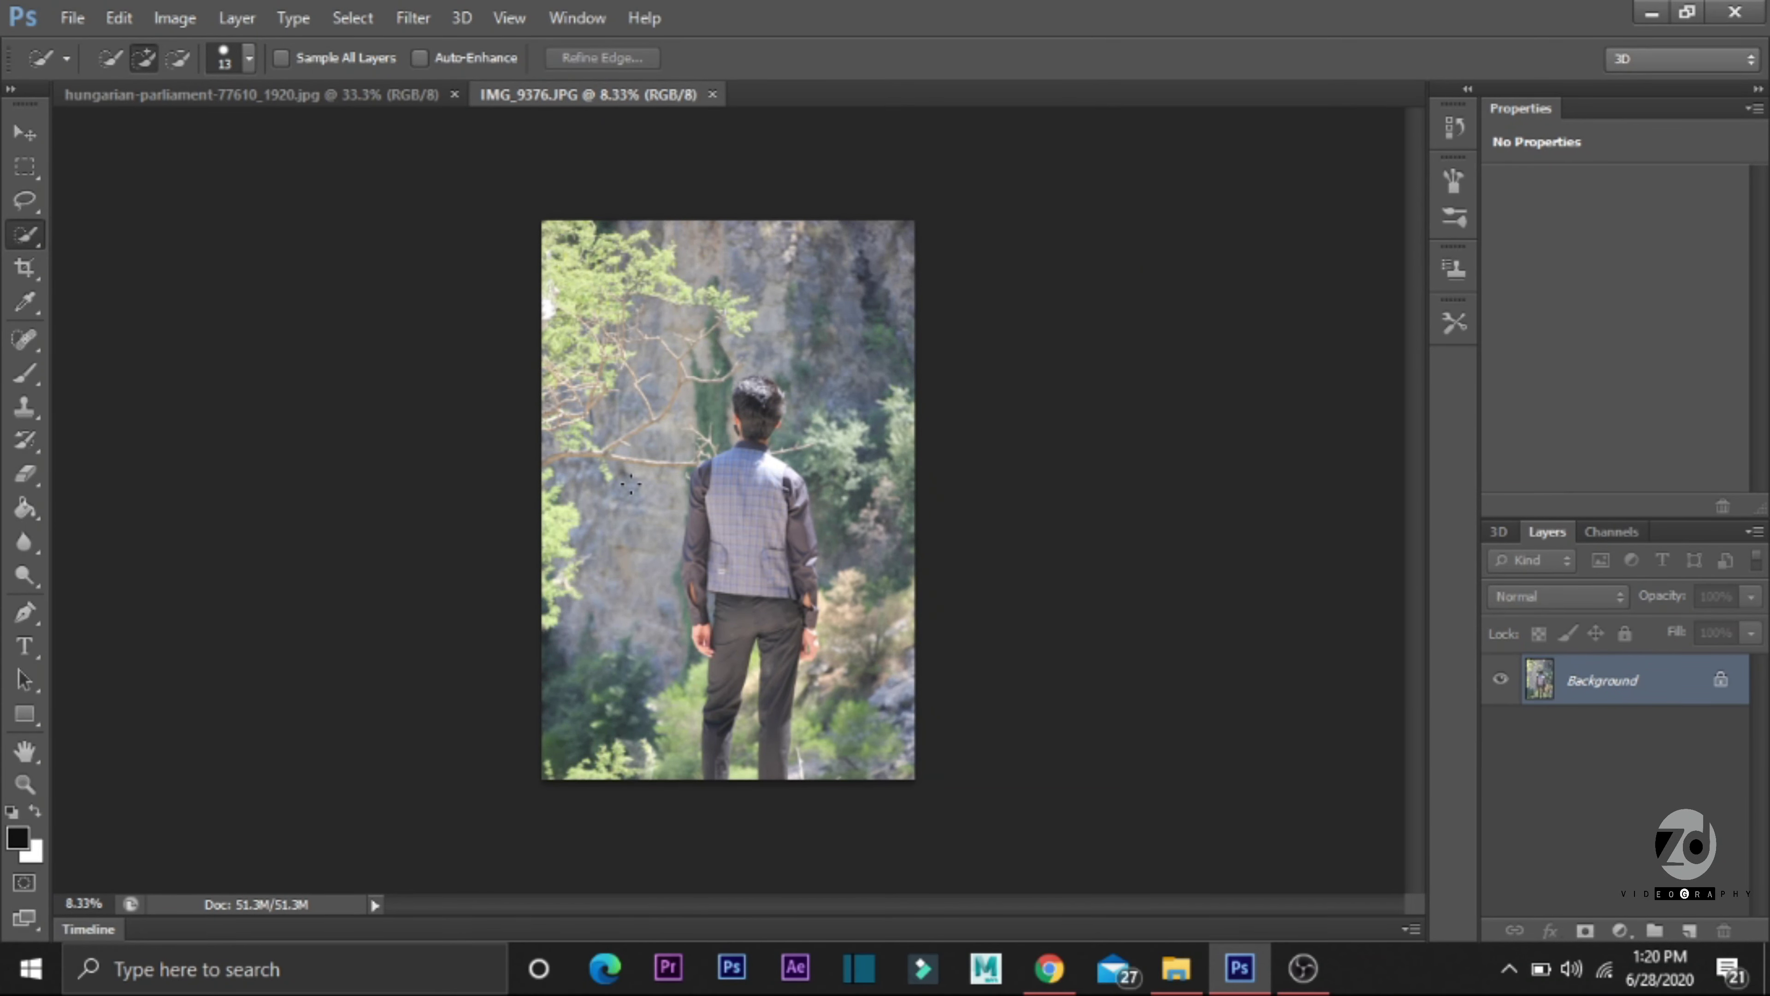
key("ctrl+m")
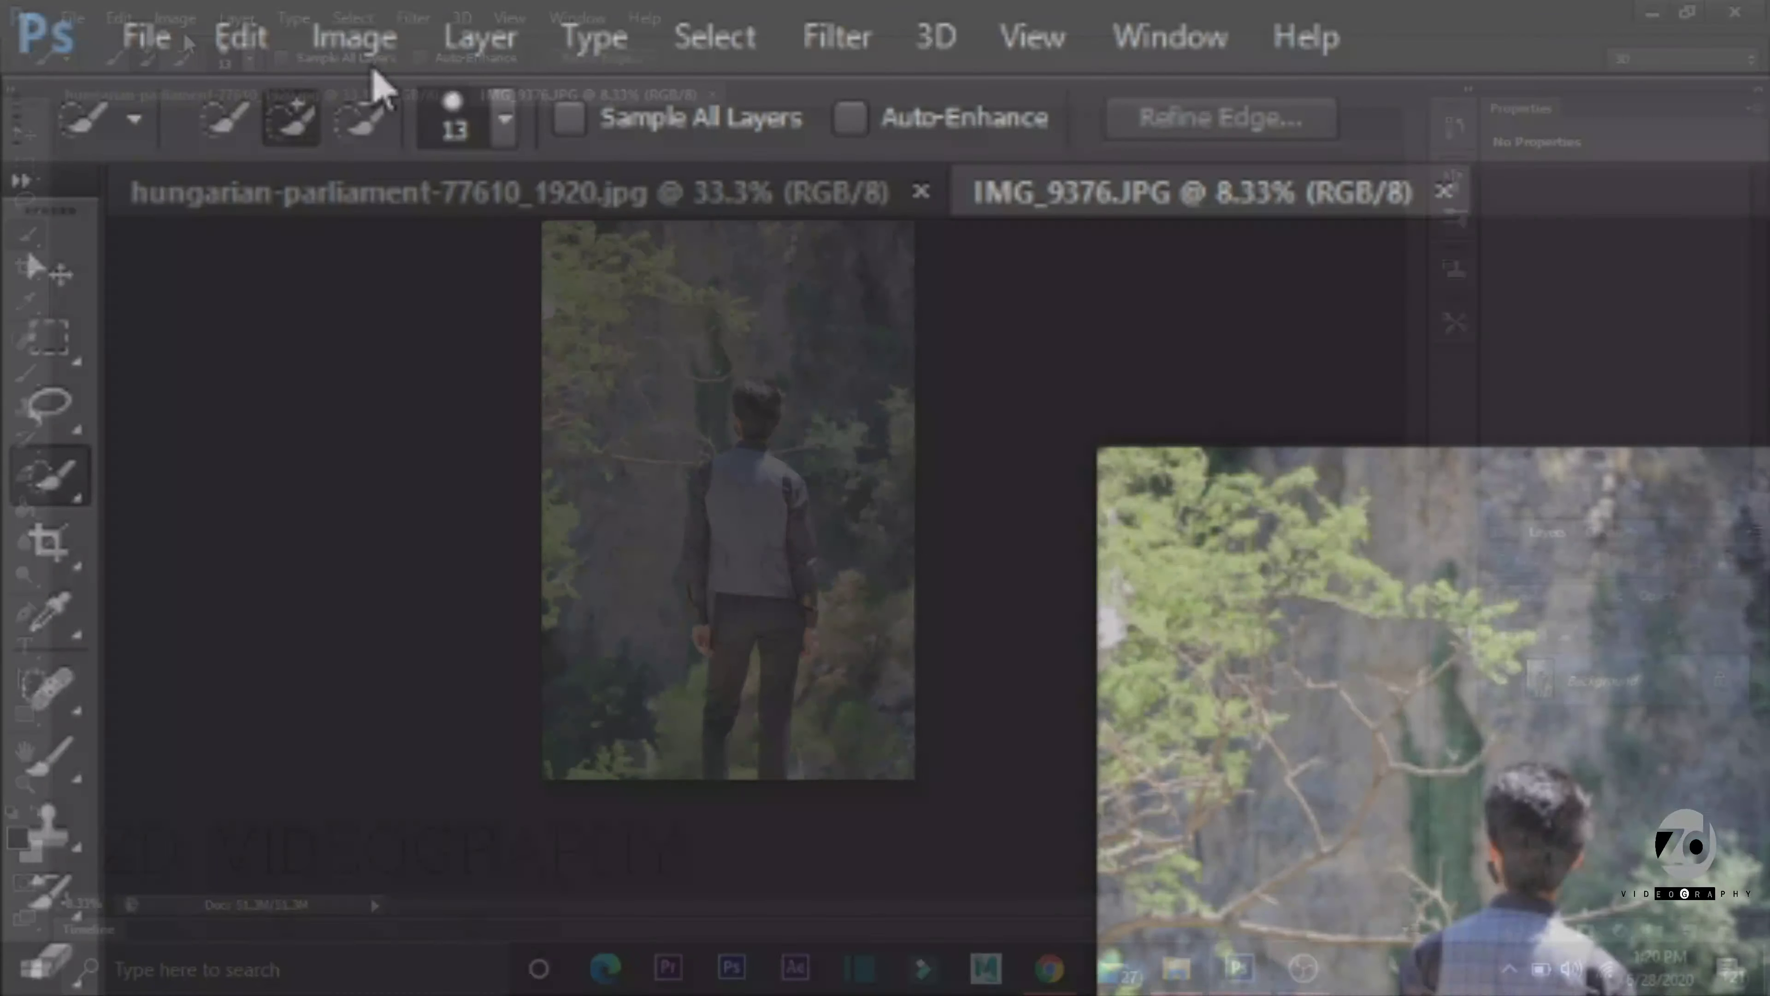
left_click(353, 36)
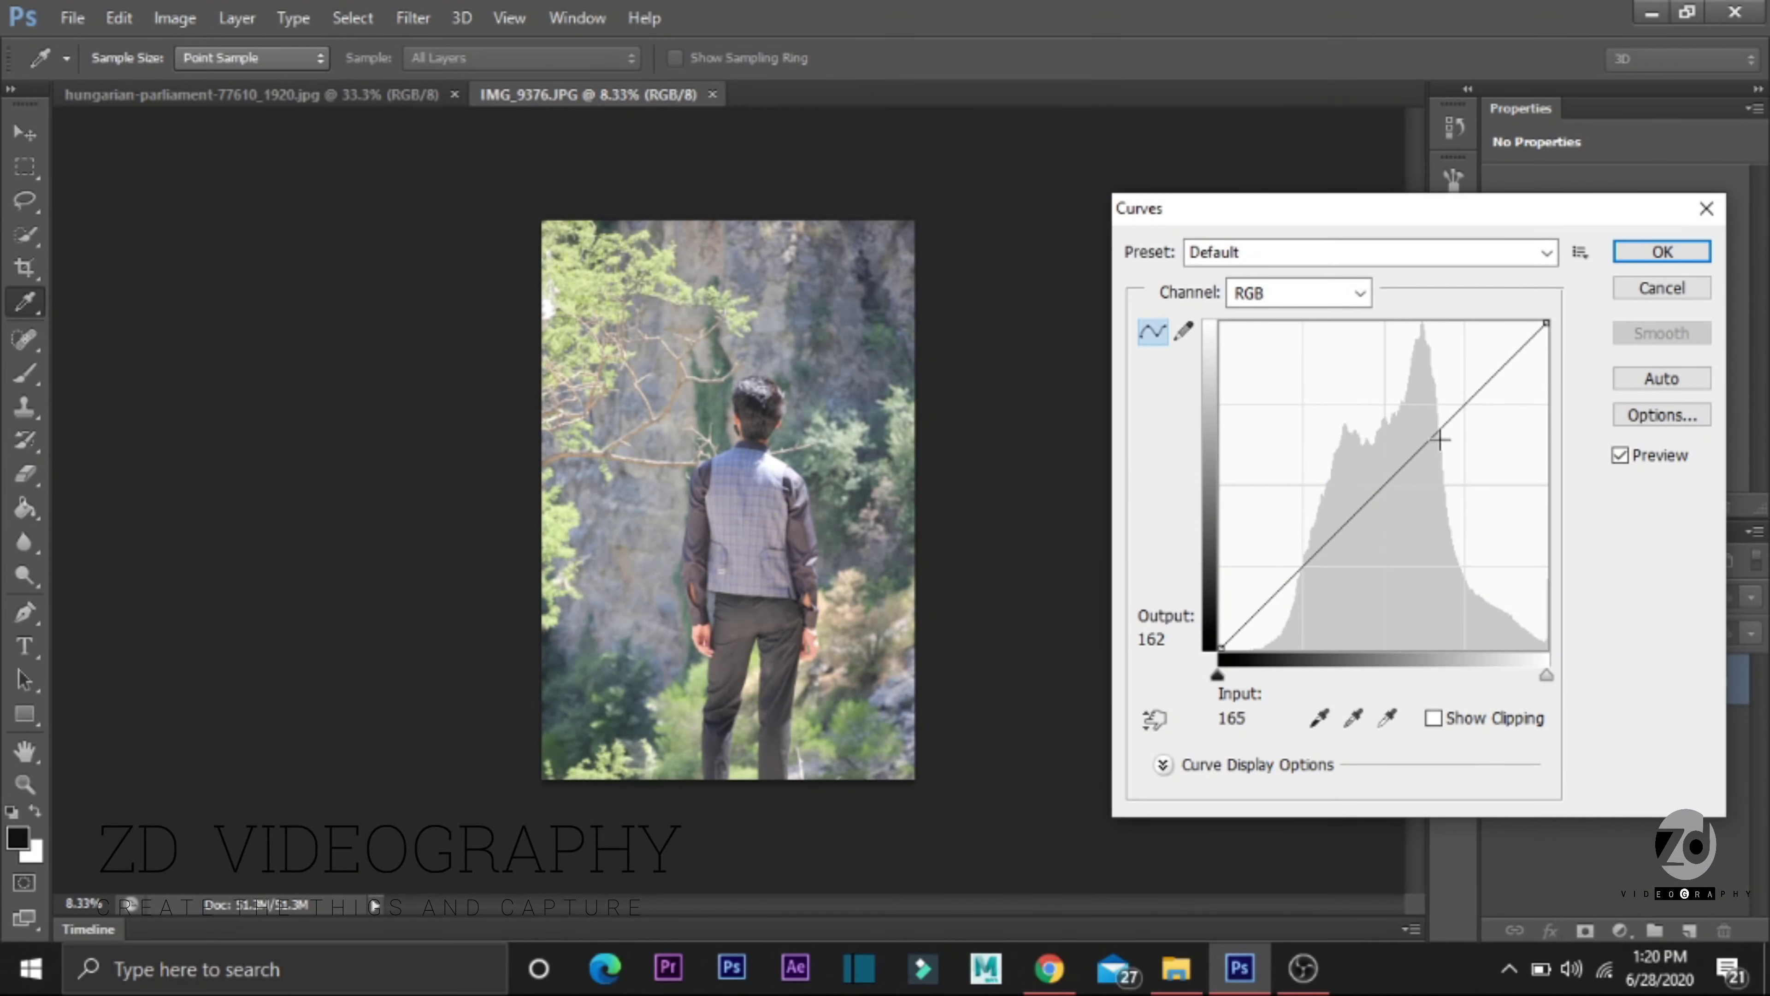
left_click_drag(1448, 419, 1481, 445)
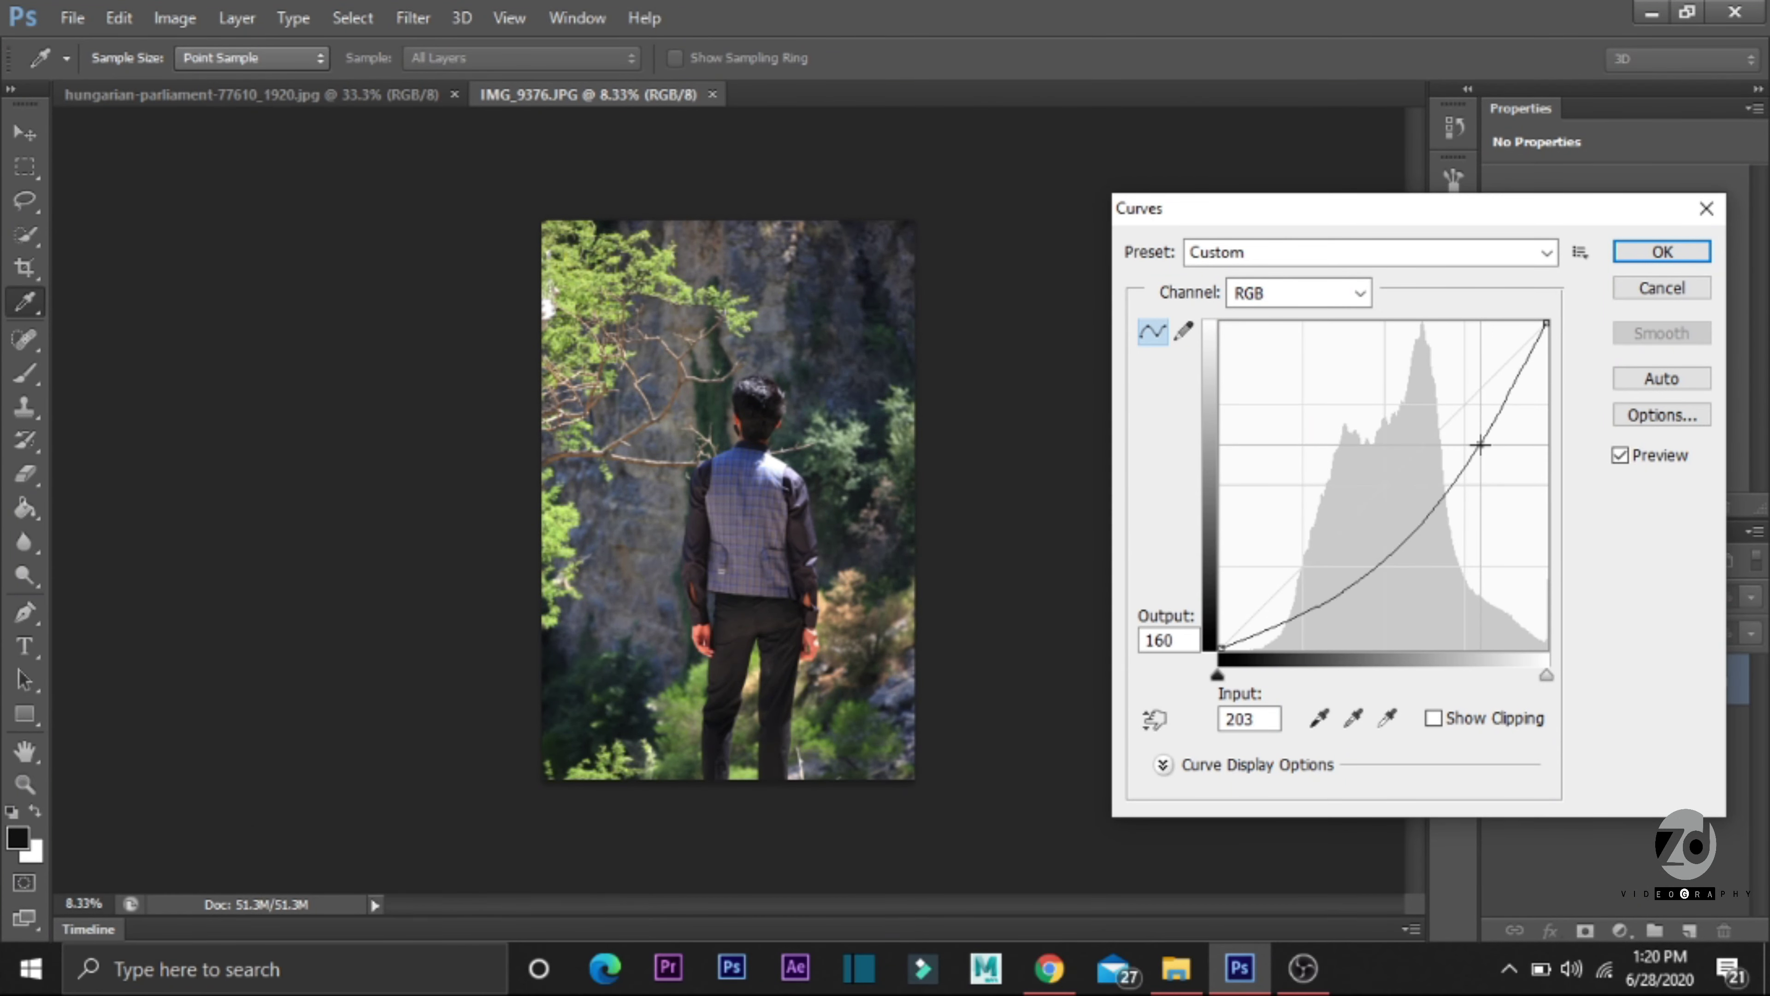
left_click(1691, 261)
Step: Quick-select the man's head, neck, shoulders, vest and lower left arm
key("ctrl+plus")
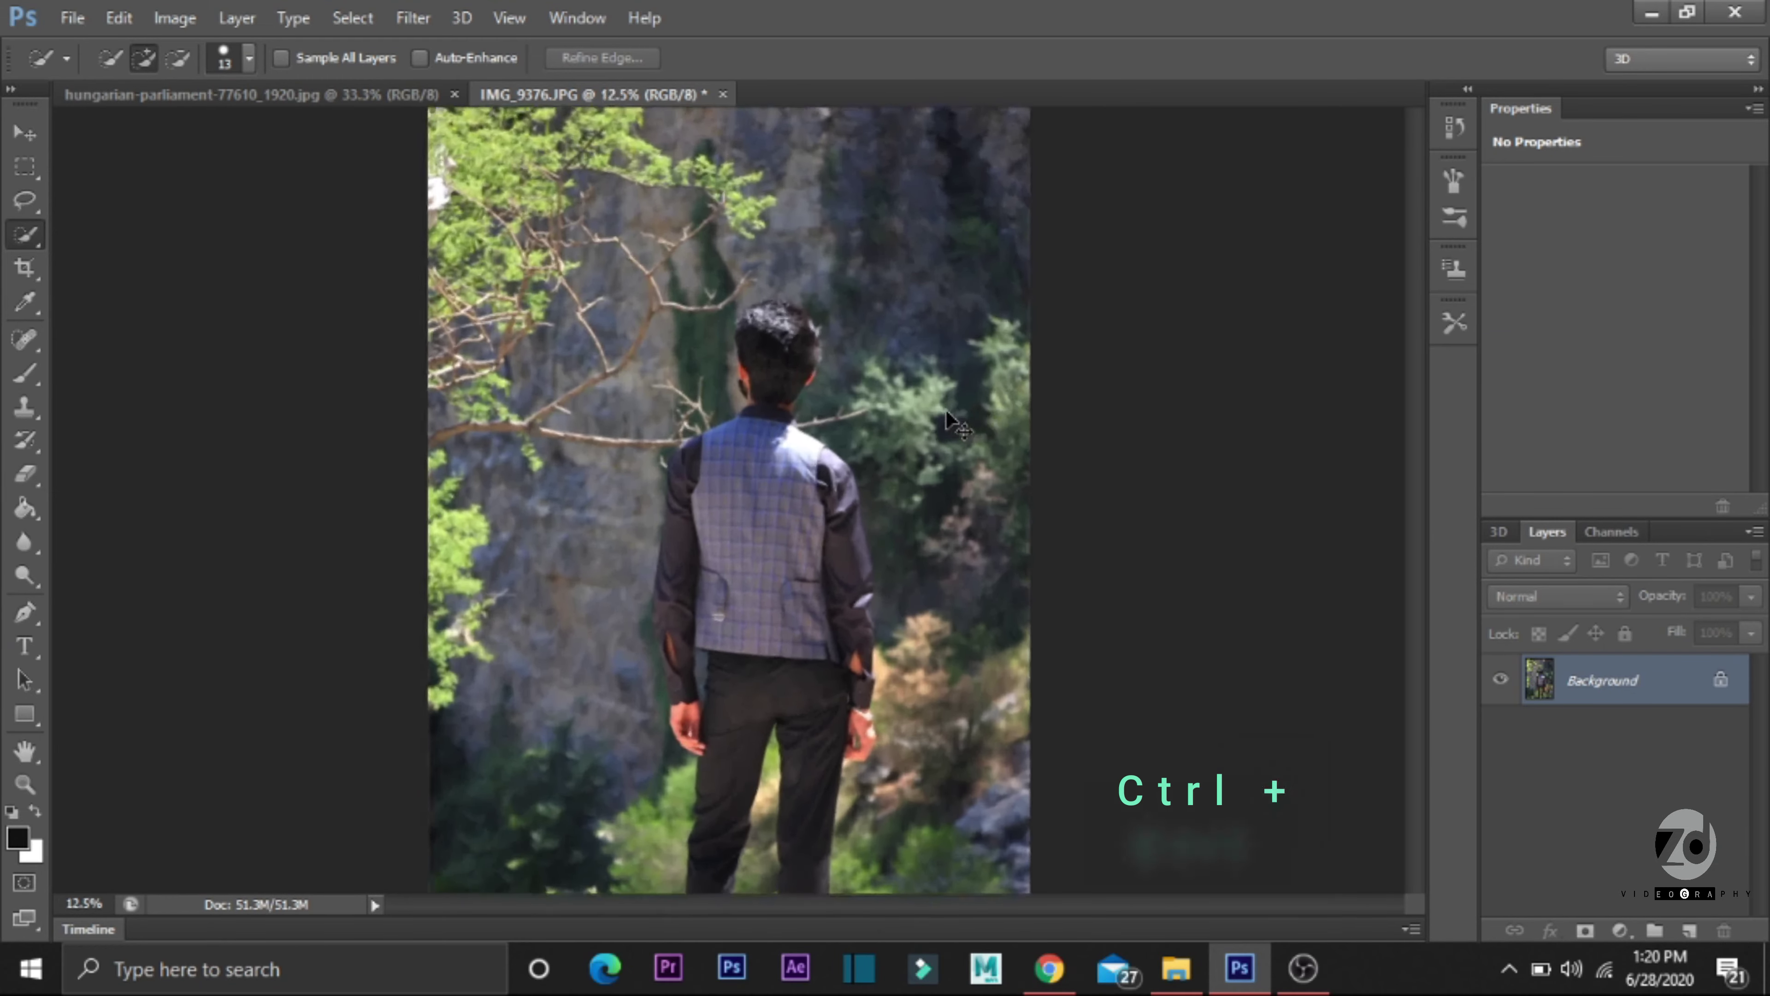
key("ctrl+plus")
key("ctrl+plus")
key("ctrl+plus")
key("ctrl+plus")
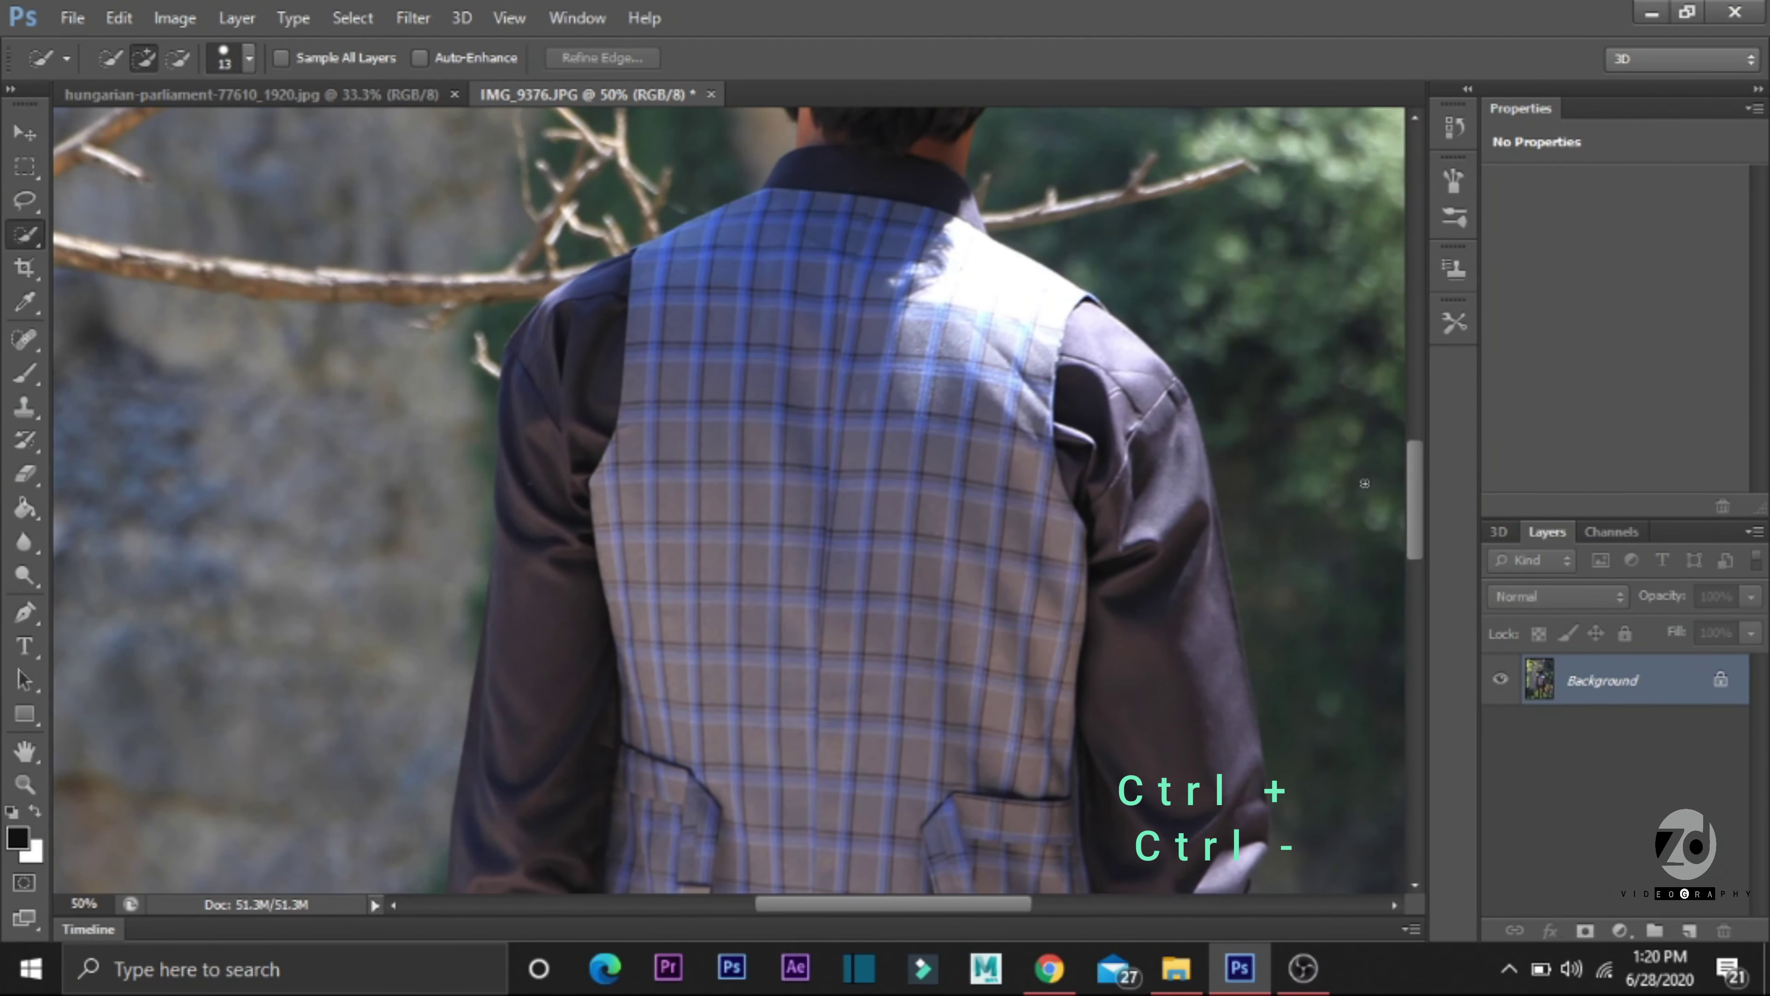
left_click_drag(1415, 486, 1405, 395)
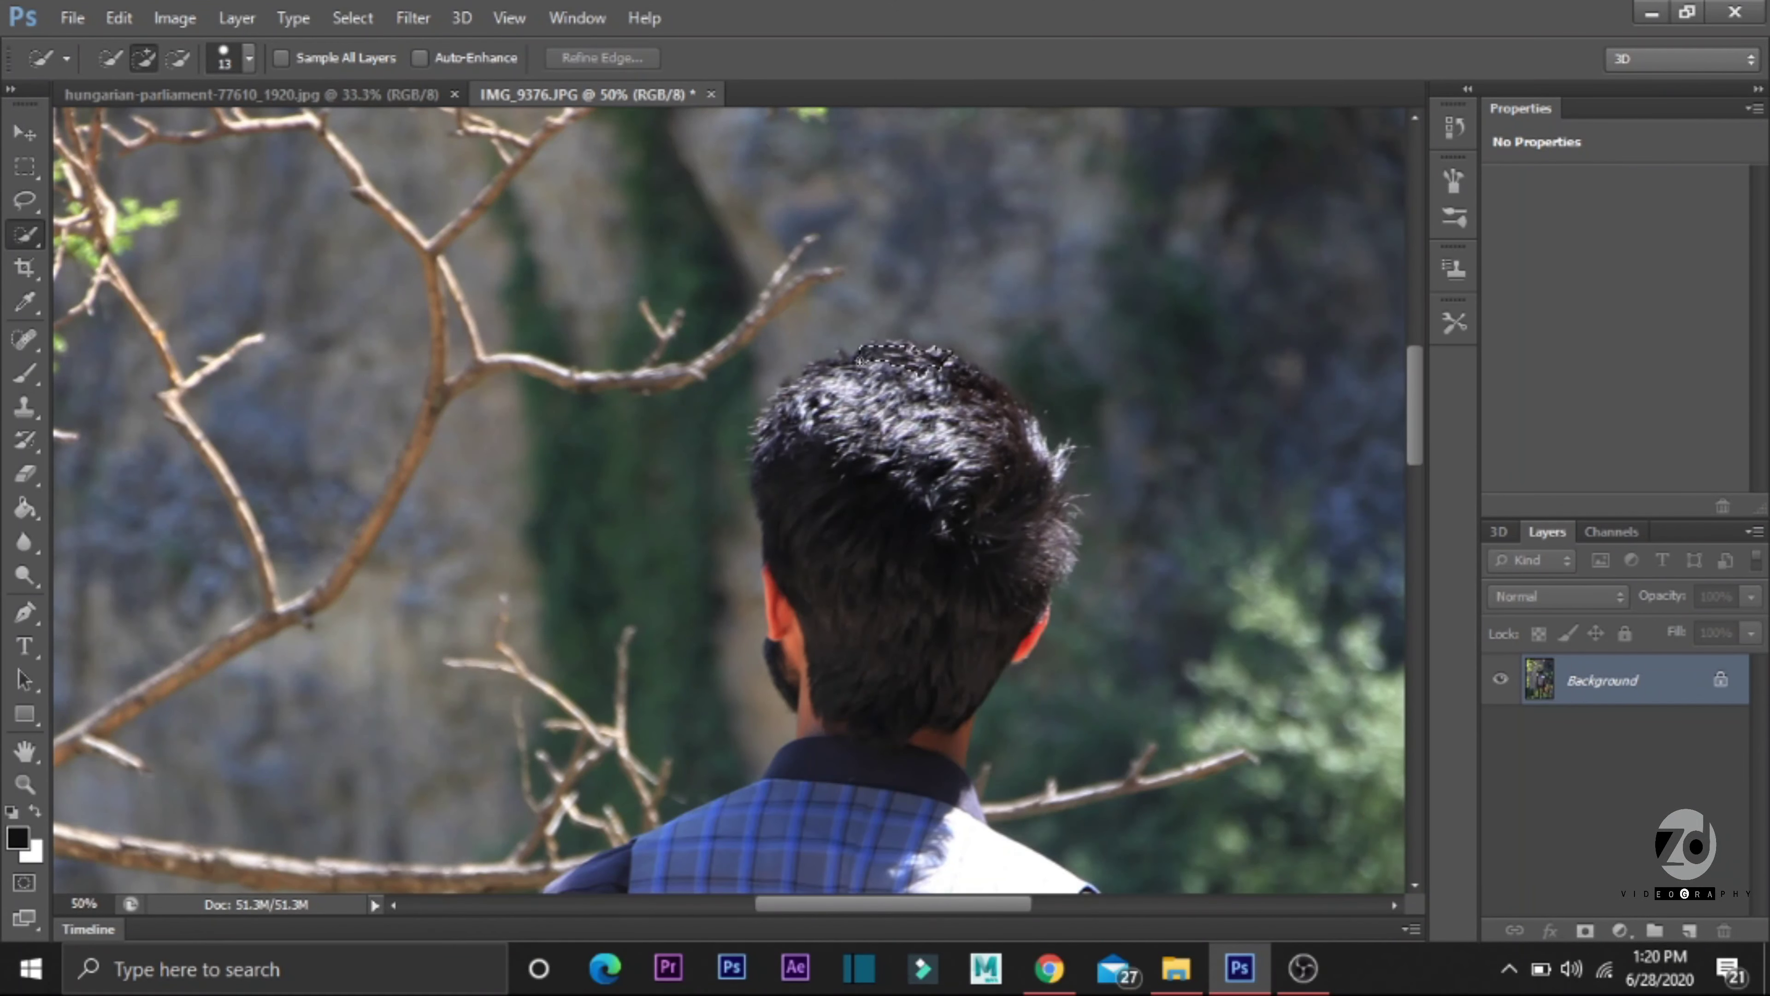
mouse_move(813, 551)
left_mouse_down()
mouse_move(1036, 633)
mouse_move(972, 370)
left_mouse_up()
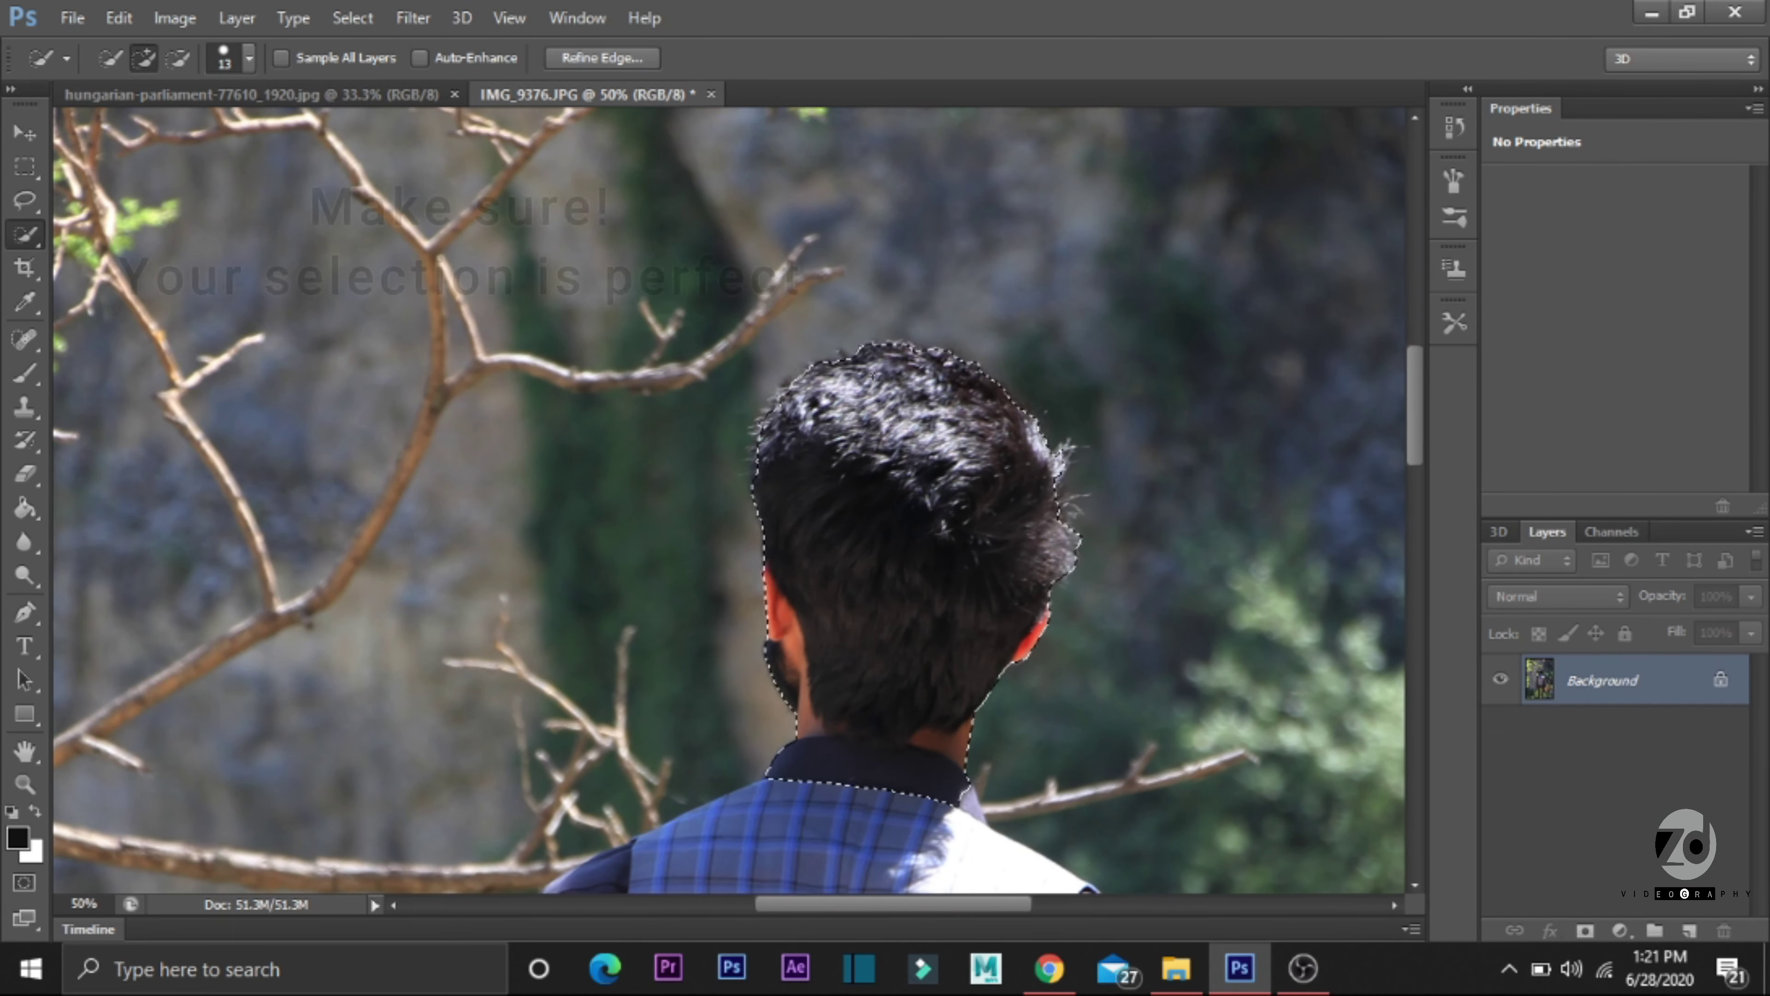
scroll(1426, 498, "down", 5)
scroll(1426, 498, "up", 3)
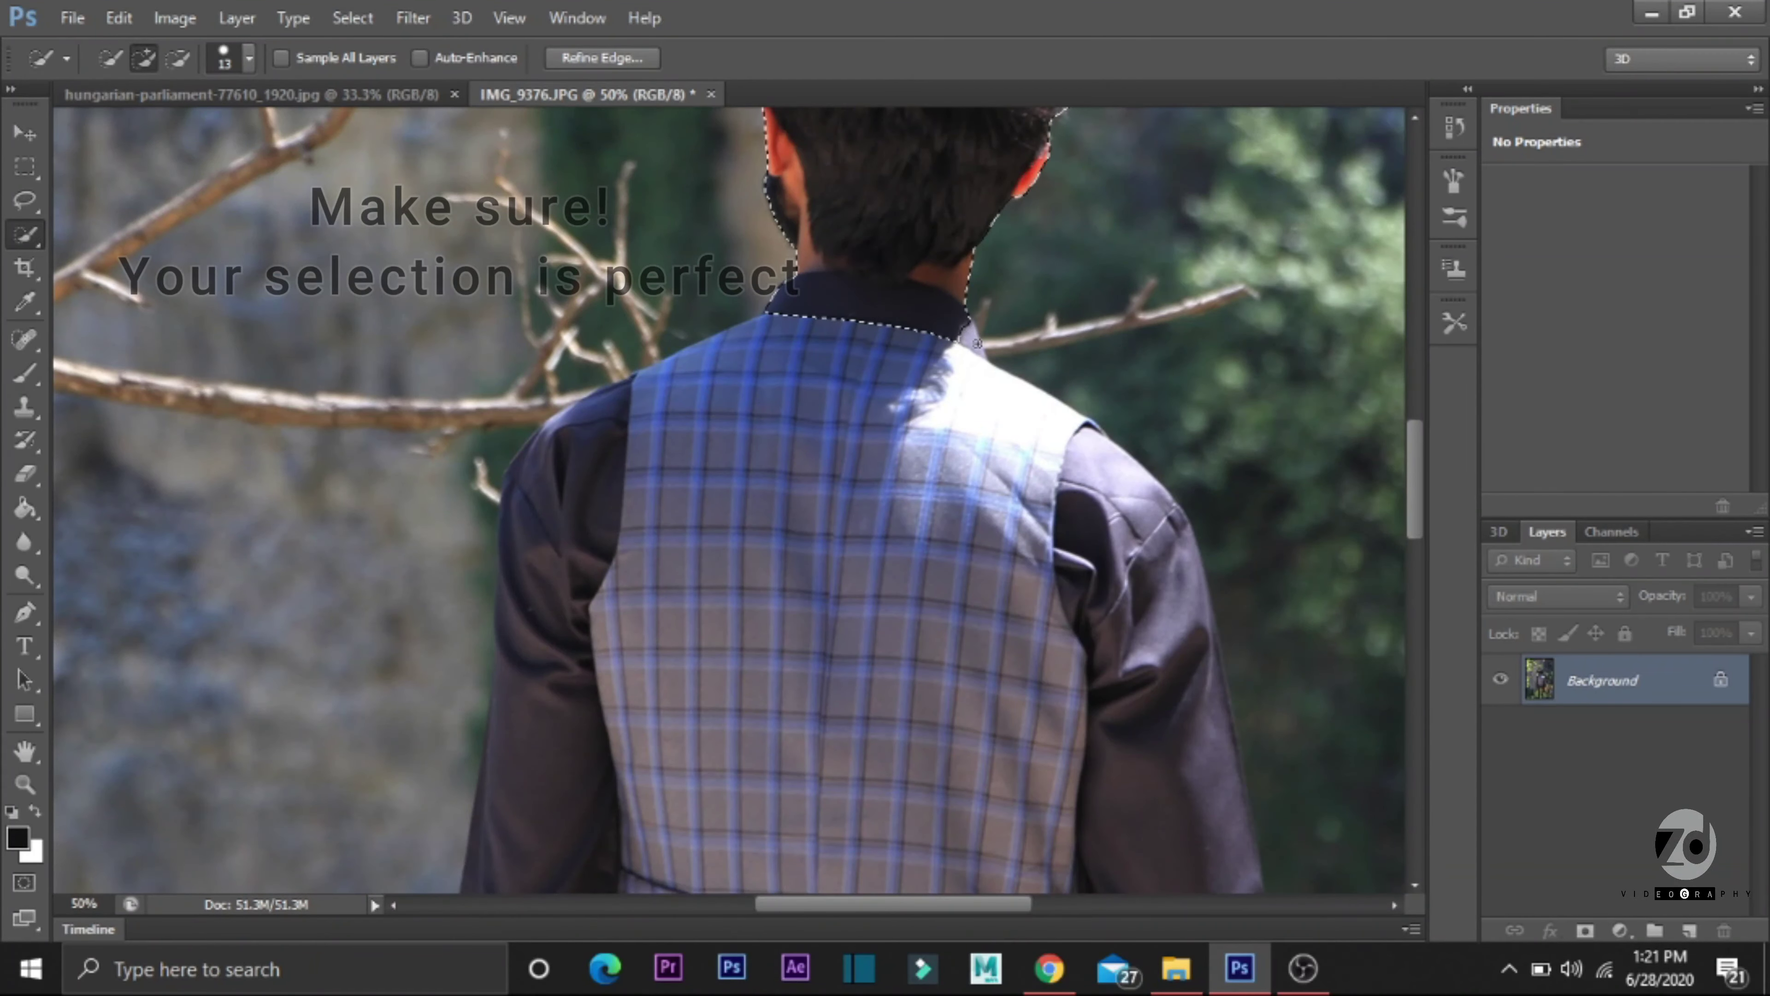
mouse_move(989, 382)
left_mouse_down()
mouse_move(853, 874)
mouse_move(1073, 802)
left_mouse_up()
mouse_move(557, 427)
left_mouse_down()
mouse_move(603, 377)
mouse_move(538, 526)
left_mouse_up()
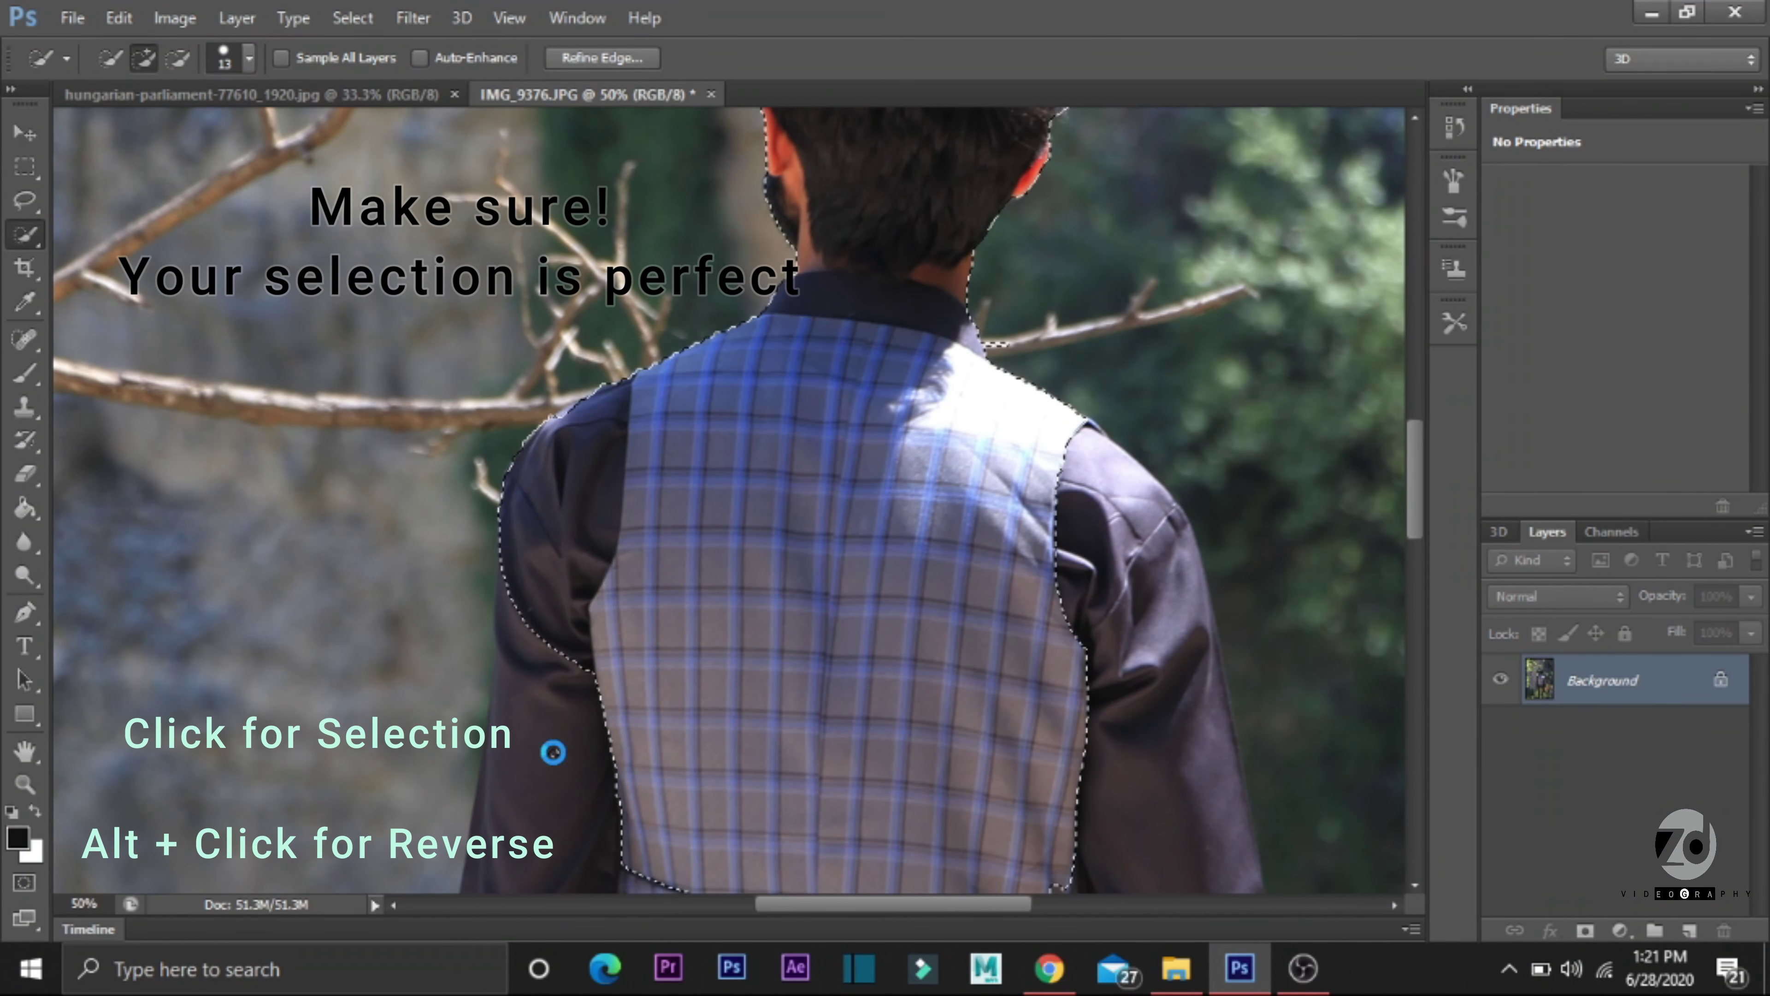
left_click_drag(553, 752, 599, 773)
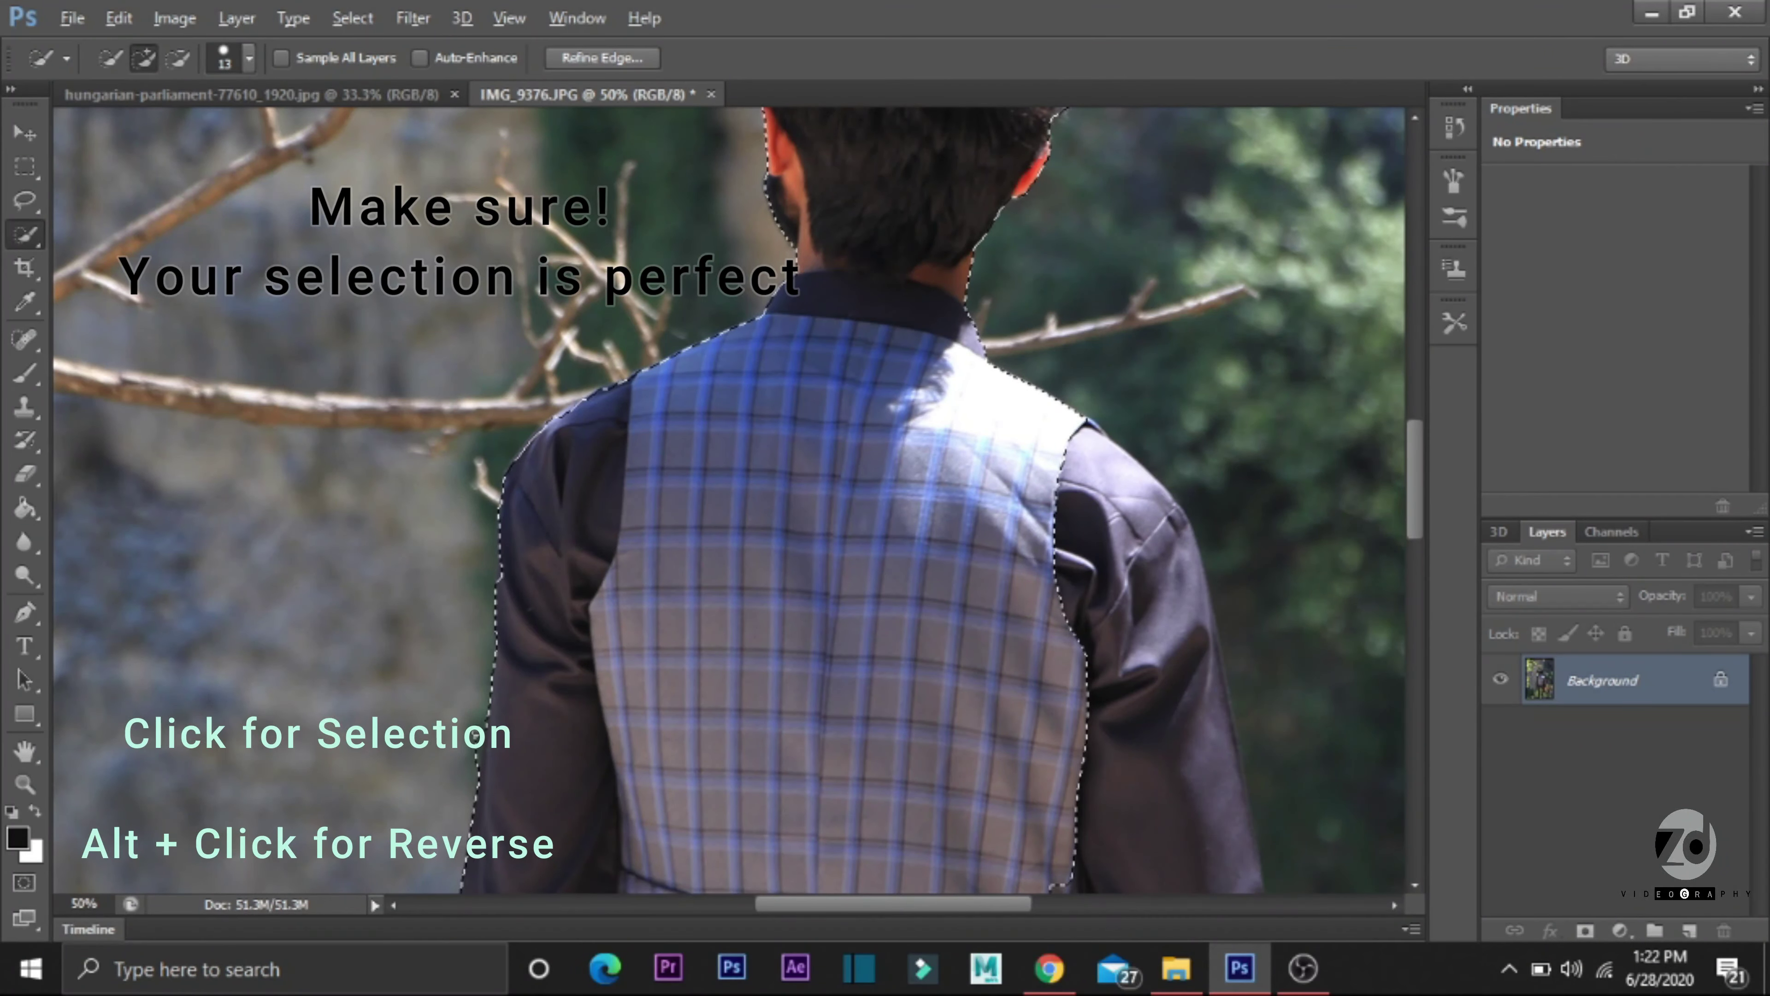
Step: Extend the selection down the left arm to the cuff and over the trousers
scroll(599, 773, "down", 5)
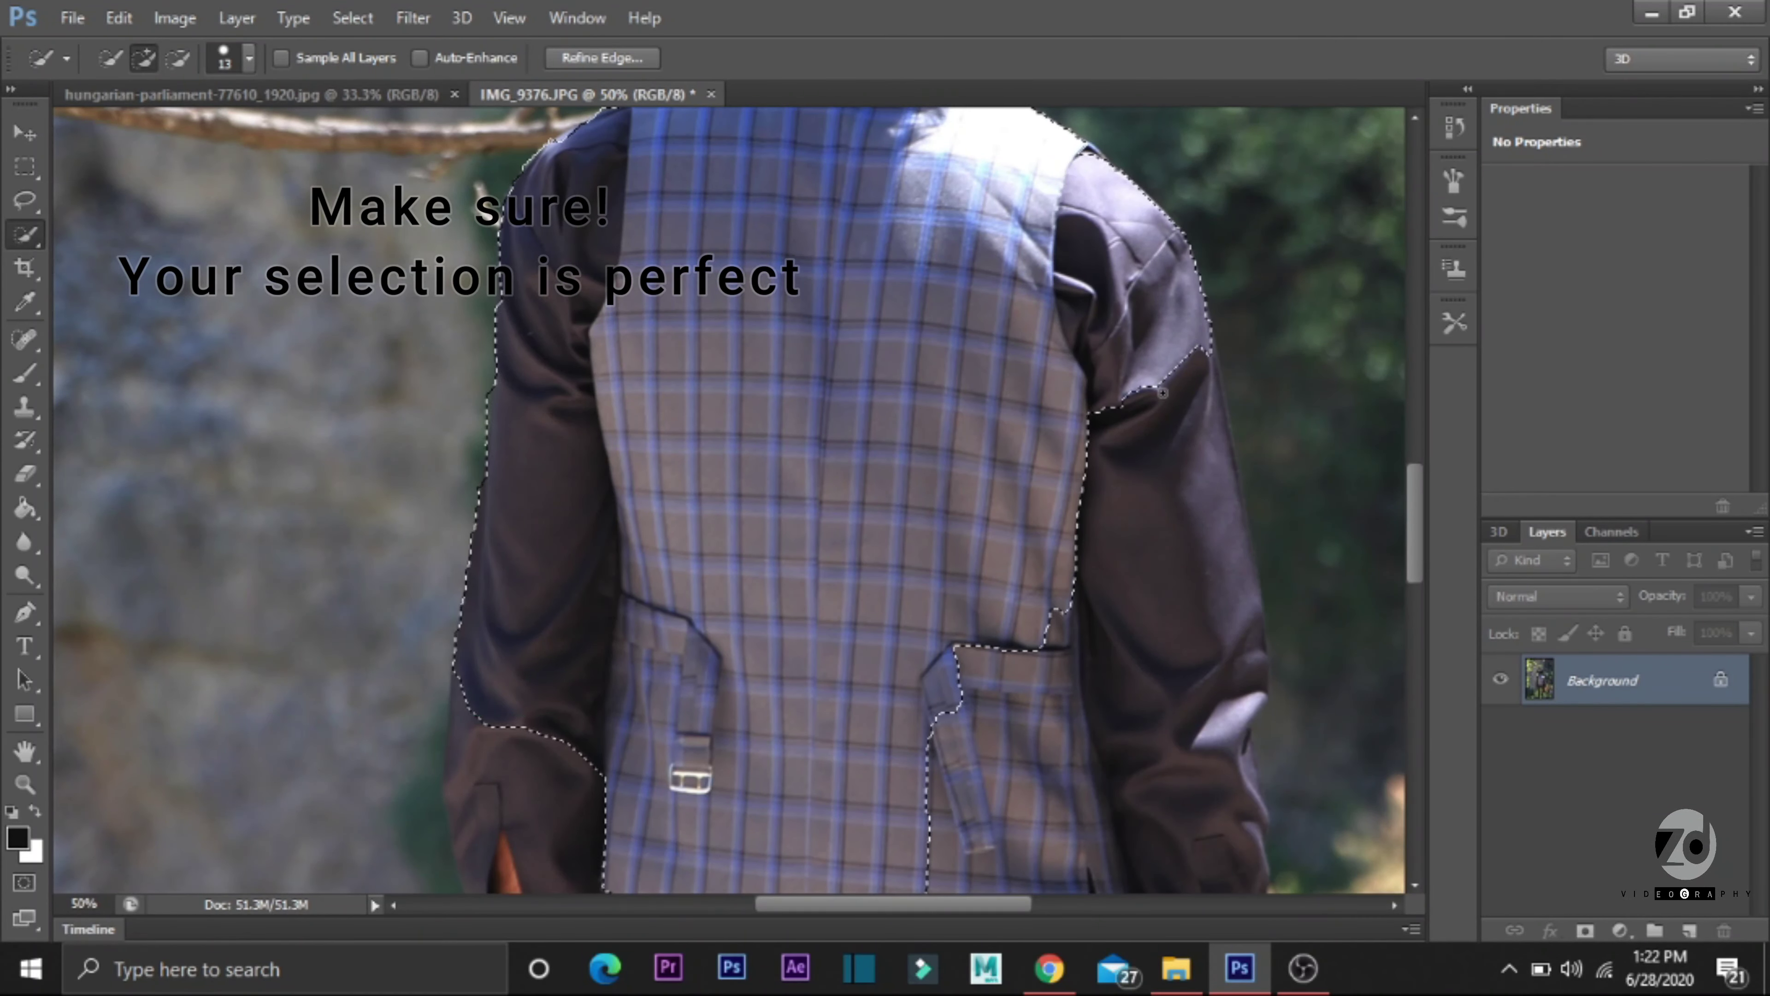
mouse_move(1143, 209)
left_mouse_down()
mouse_move(1216, 627)
mouse_move(1230, 418)
left_mouse_up()
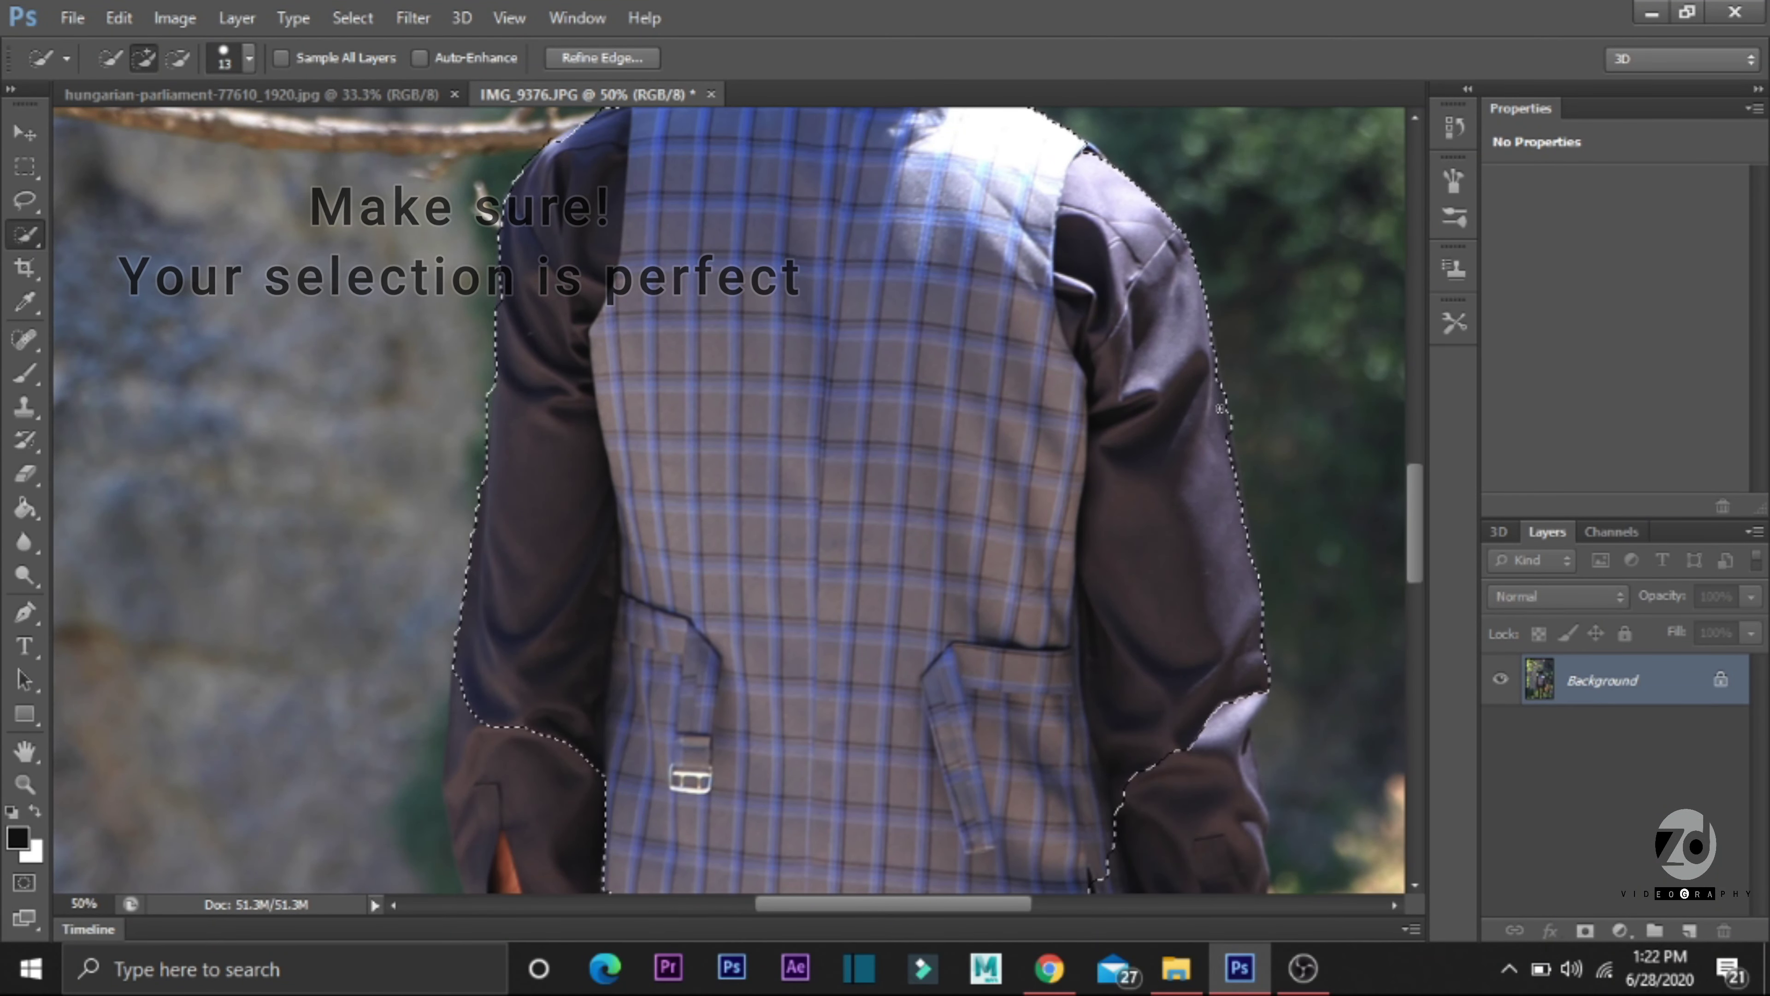
scroll(1349, 504, "down", 3)
scroll(1046, 516, "down", 4)
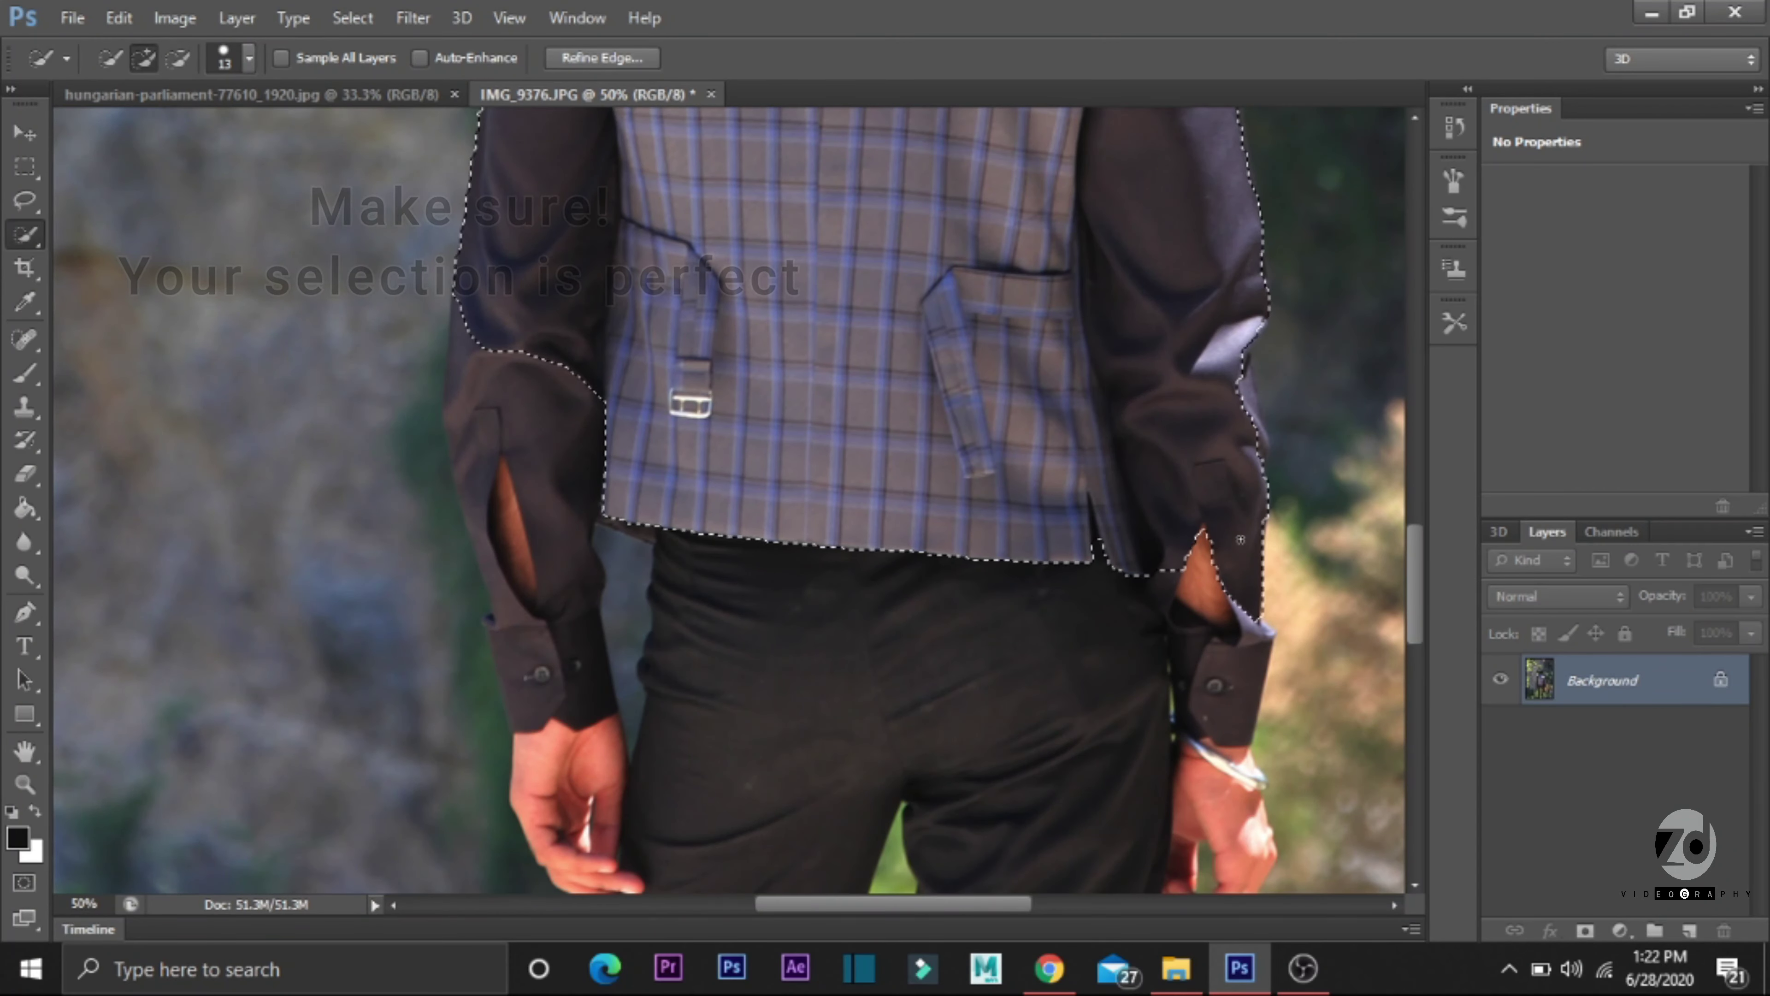
left_click_drag(748, 521, 482, 504)
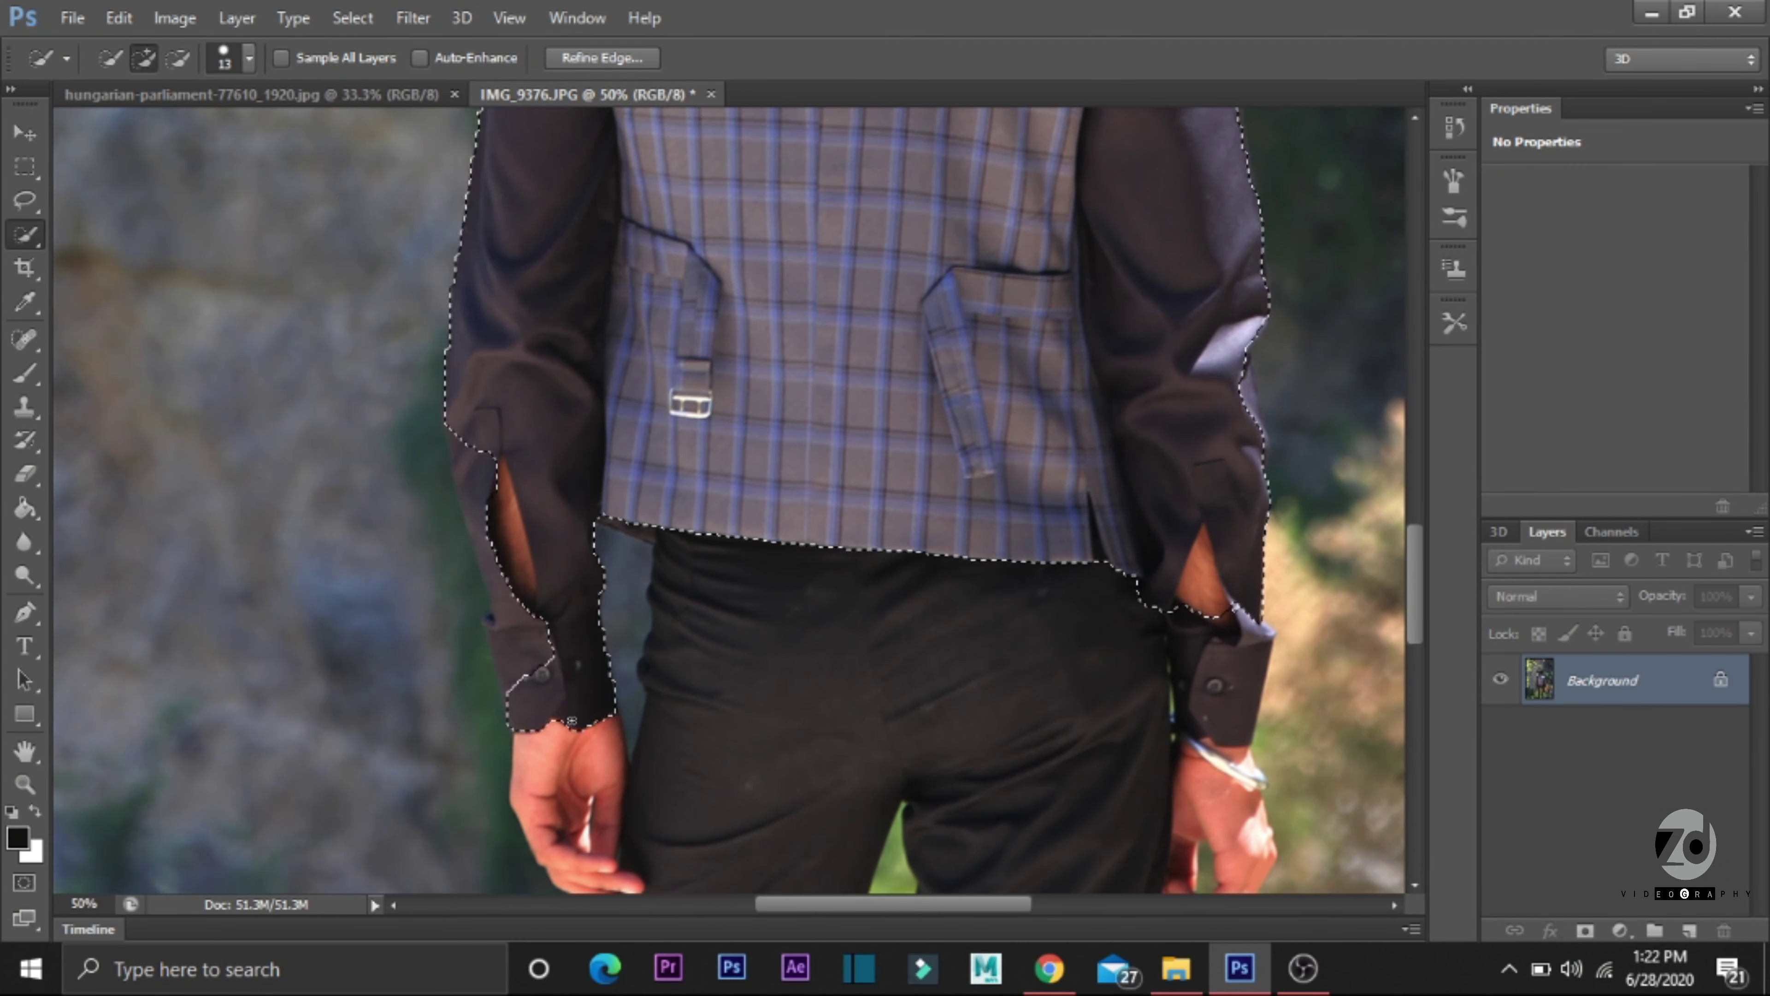
left_click(686, 627)
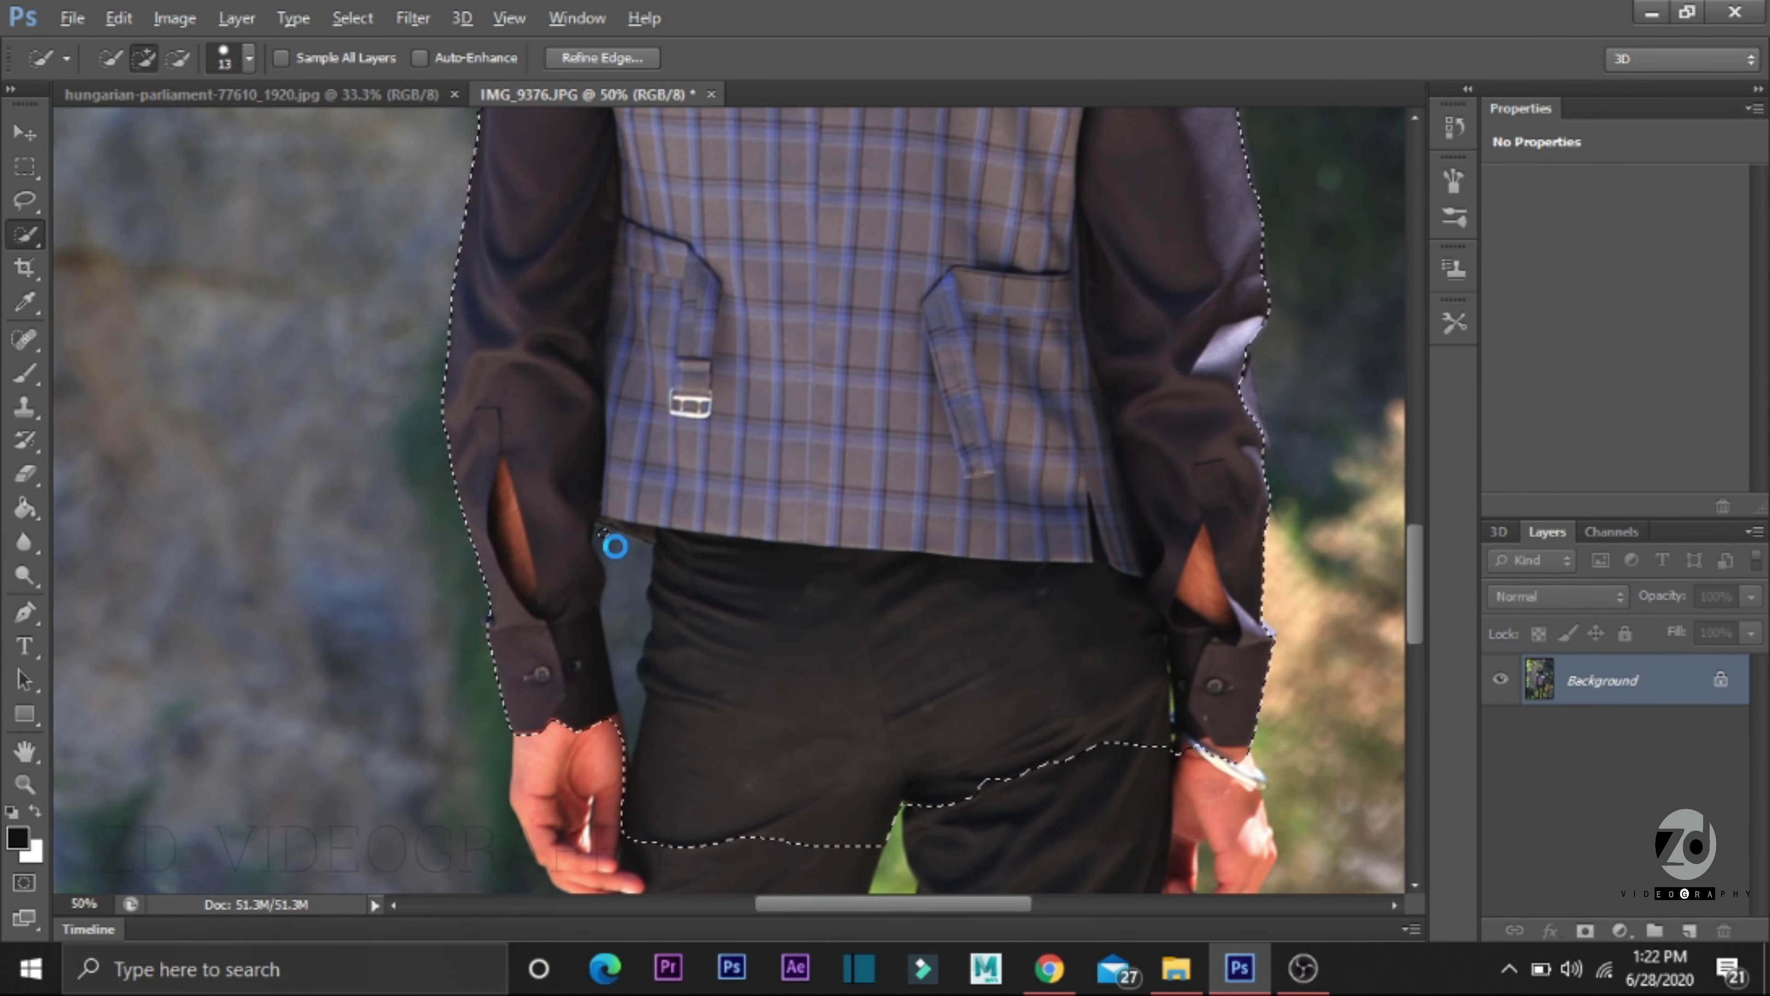
Step: Subtract the arm–trouser gap and add the right trouser leg and hand
left_click_drag(608, 550, 644, 706)
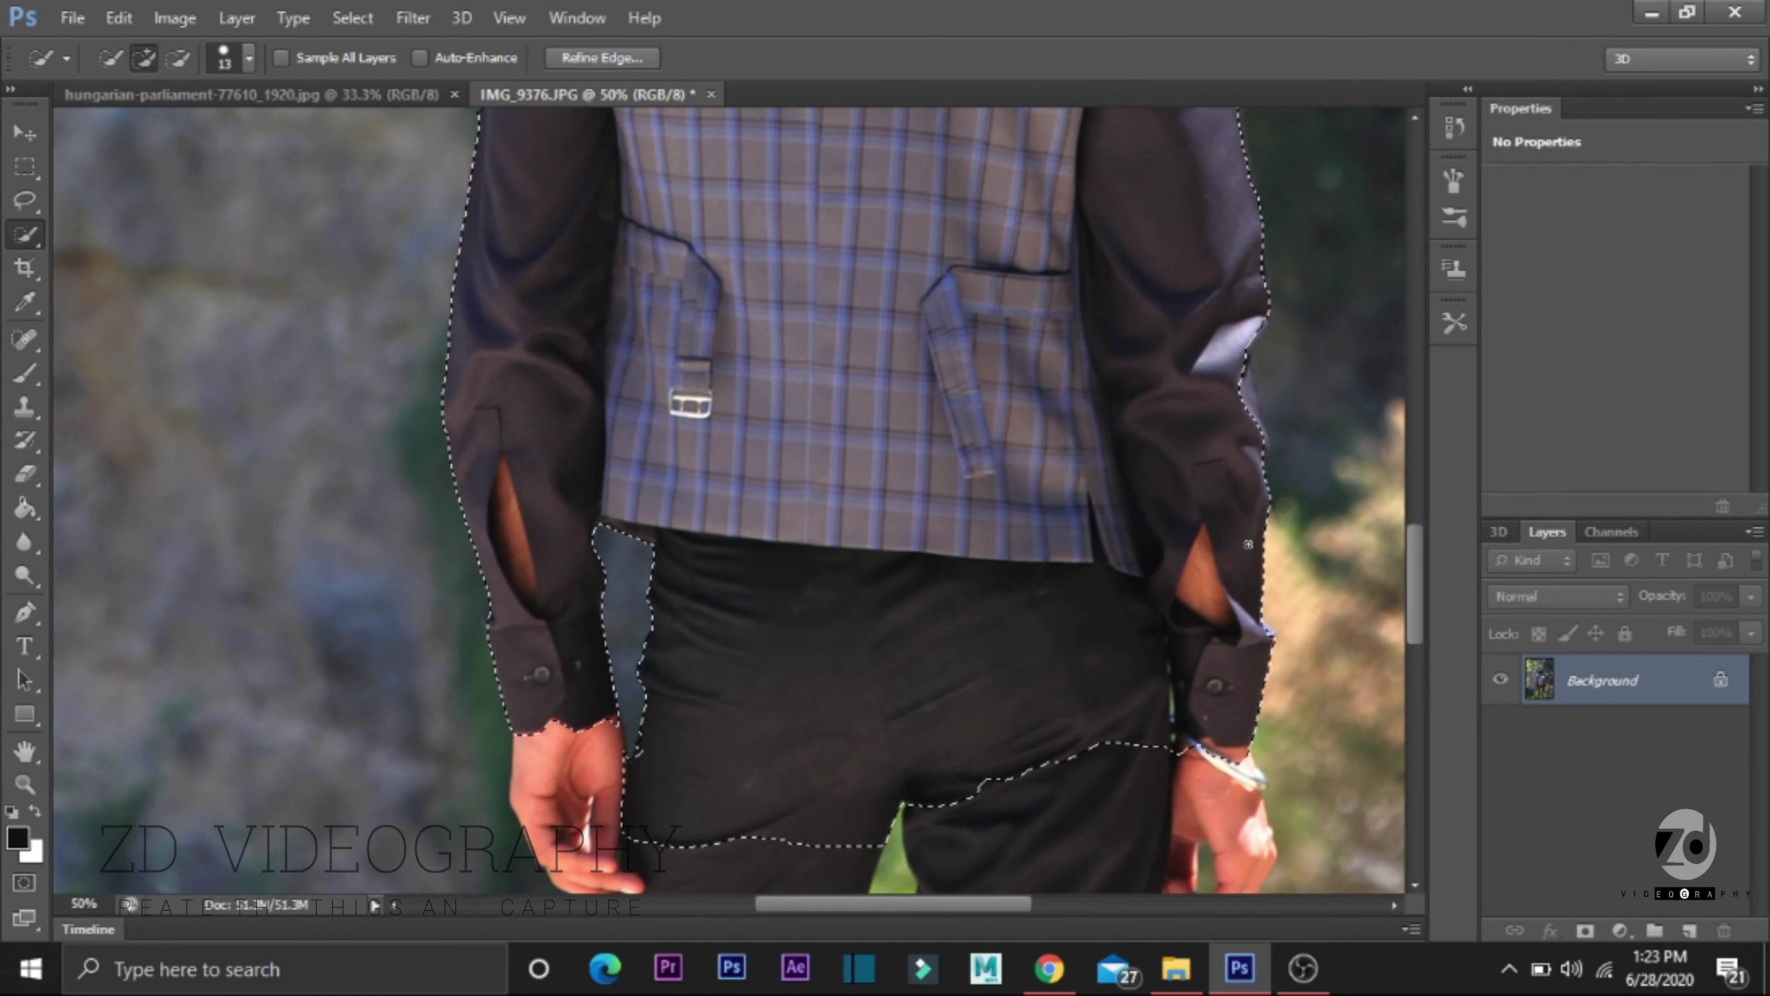
scroll(1231, 282, "down", 5)
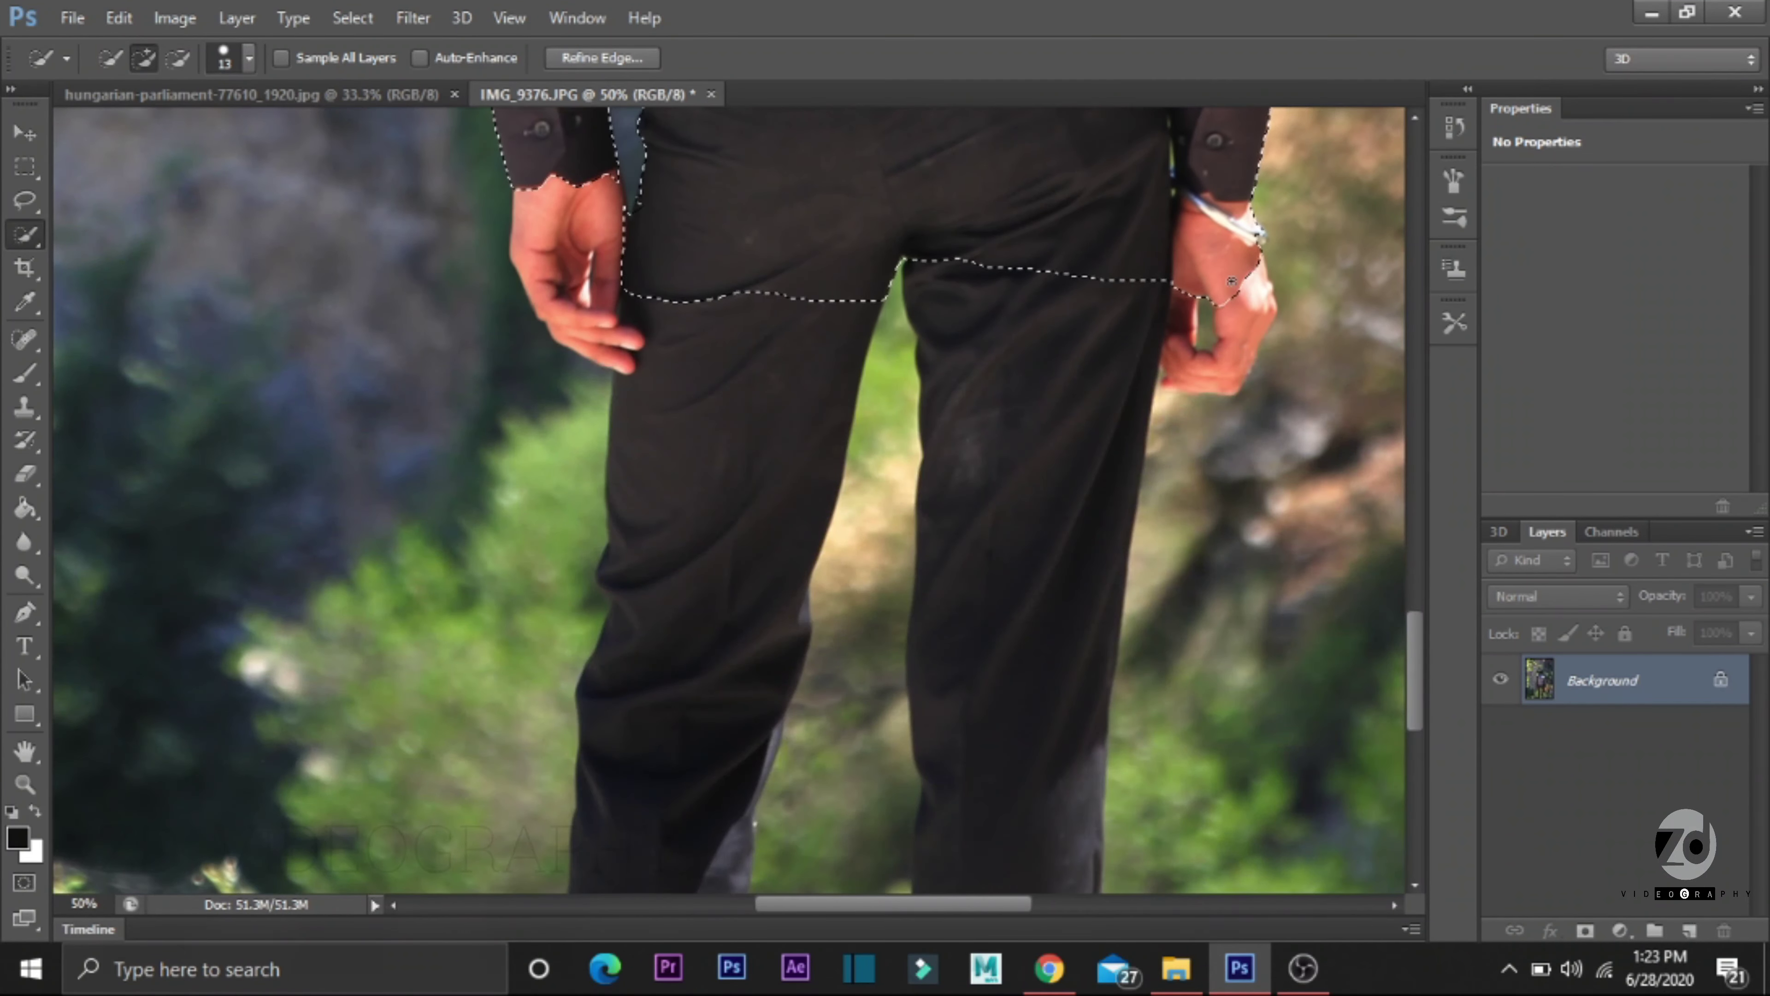
left_click_drag(1232, 281, 899, 268)
left_click_drag(899, 268, 731, 671)
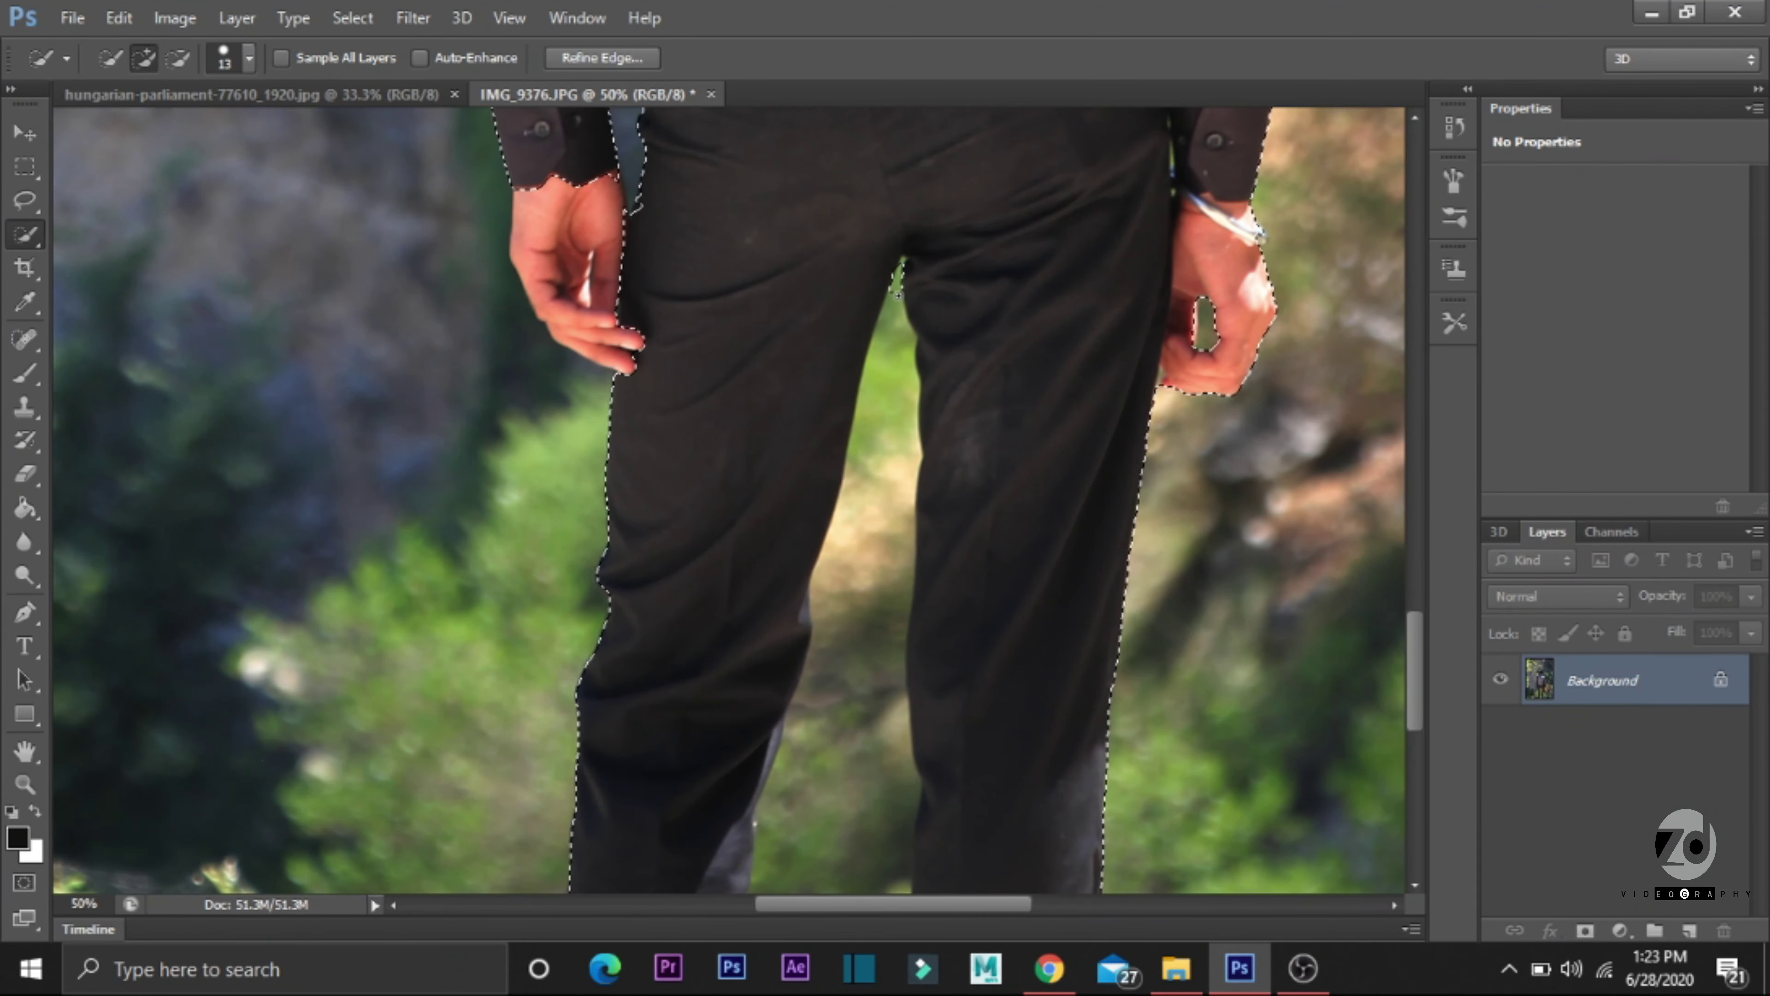
scroll(1421, 706, "down", 3)
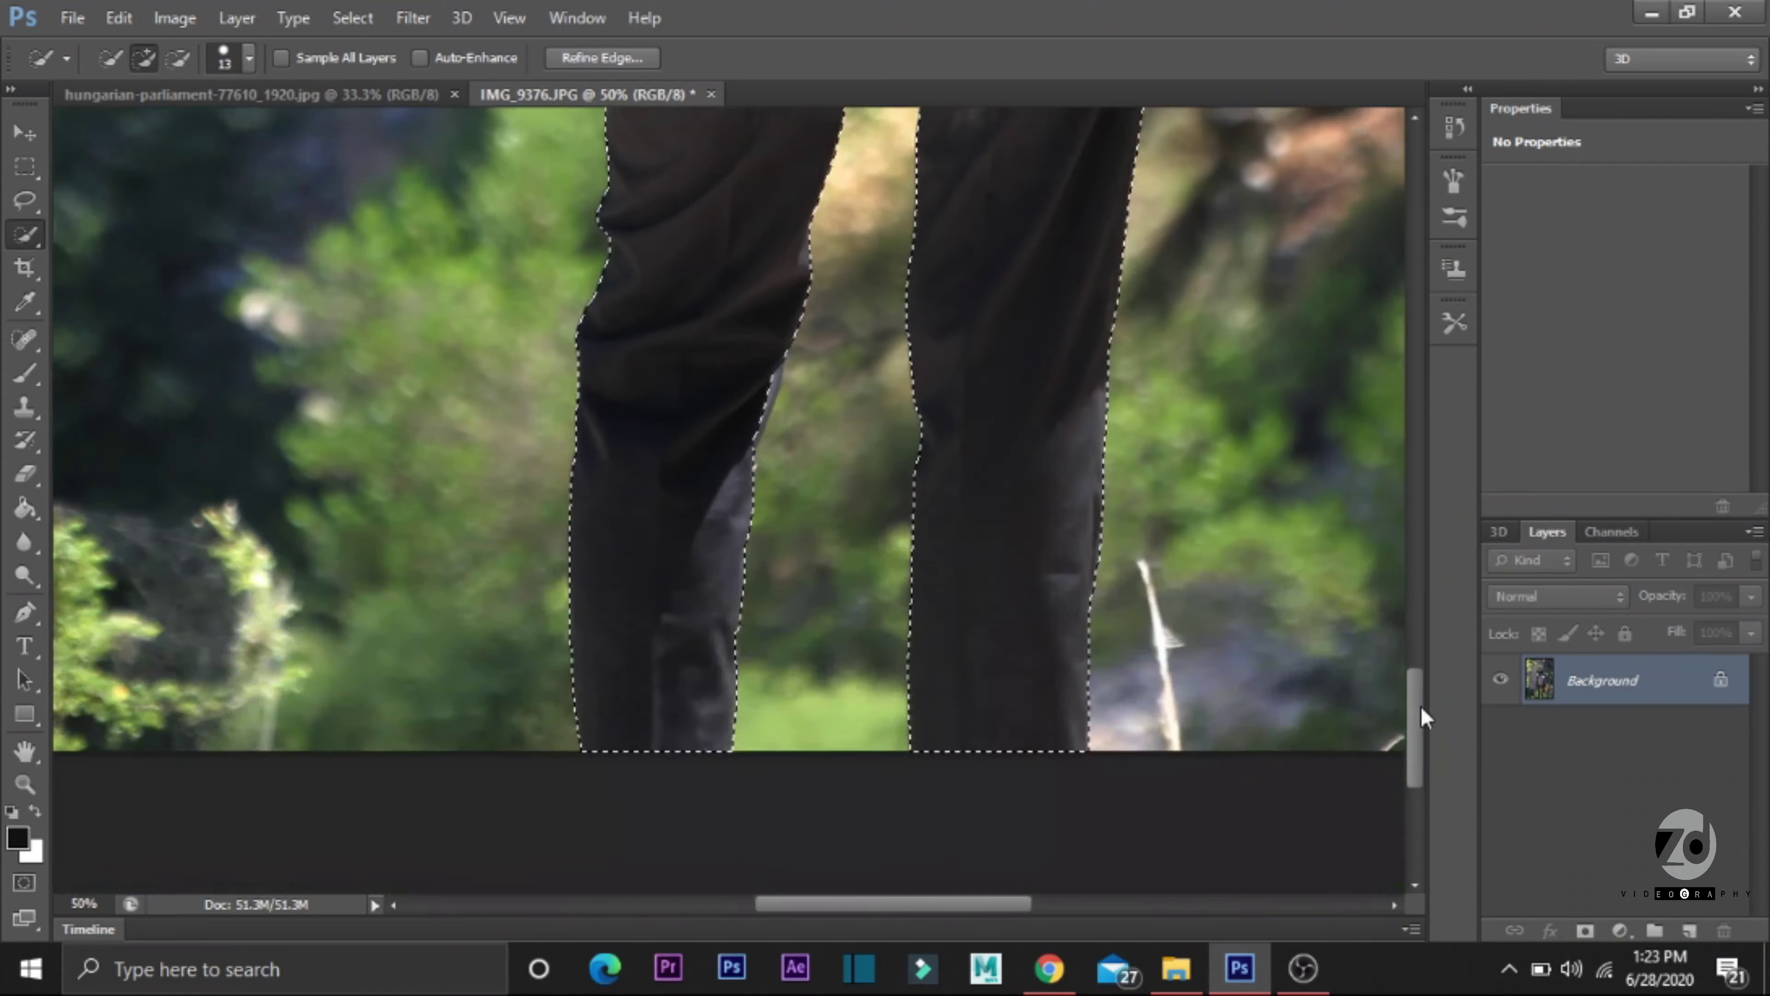
scroll(1416, 713, "up", 2)
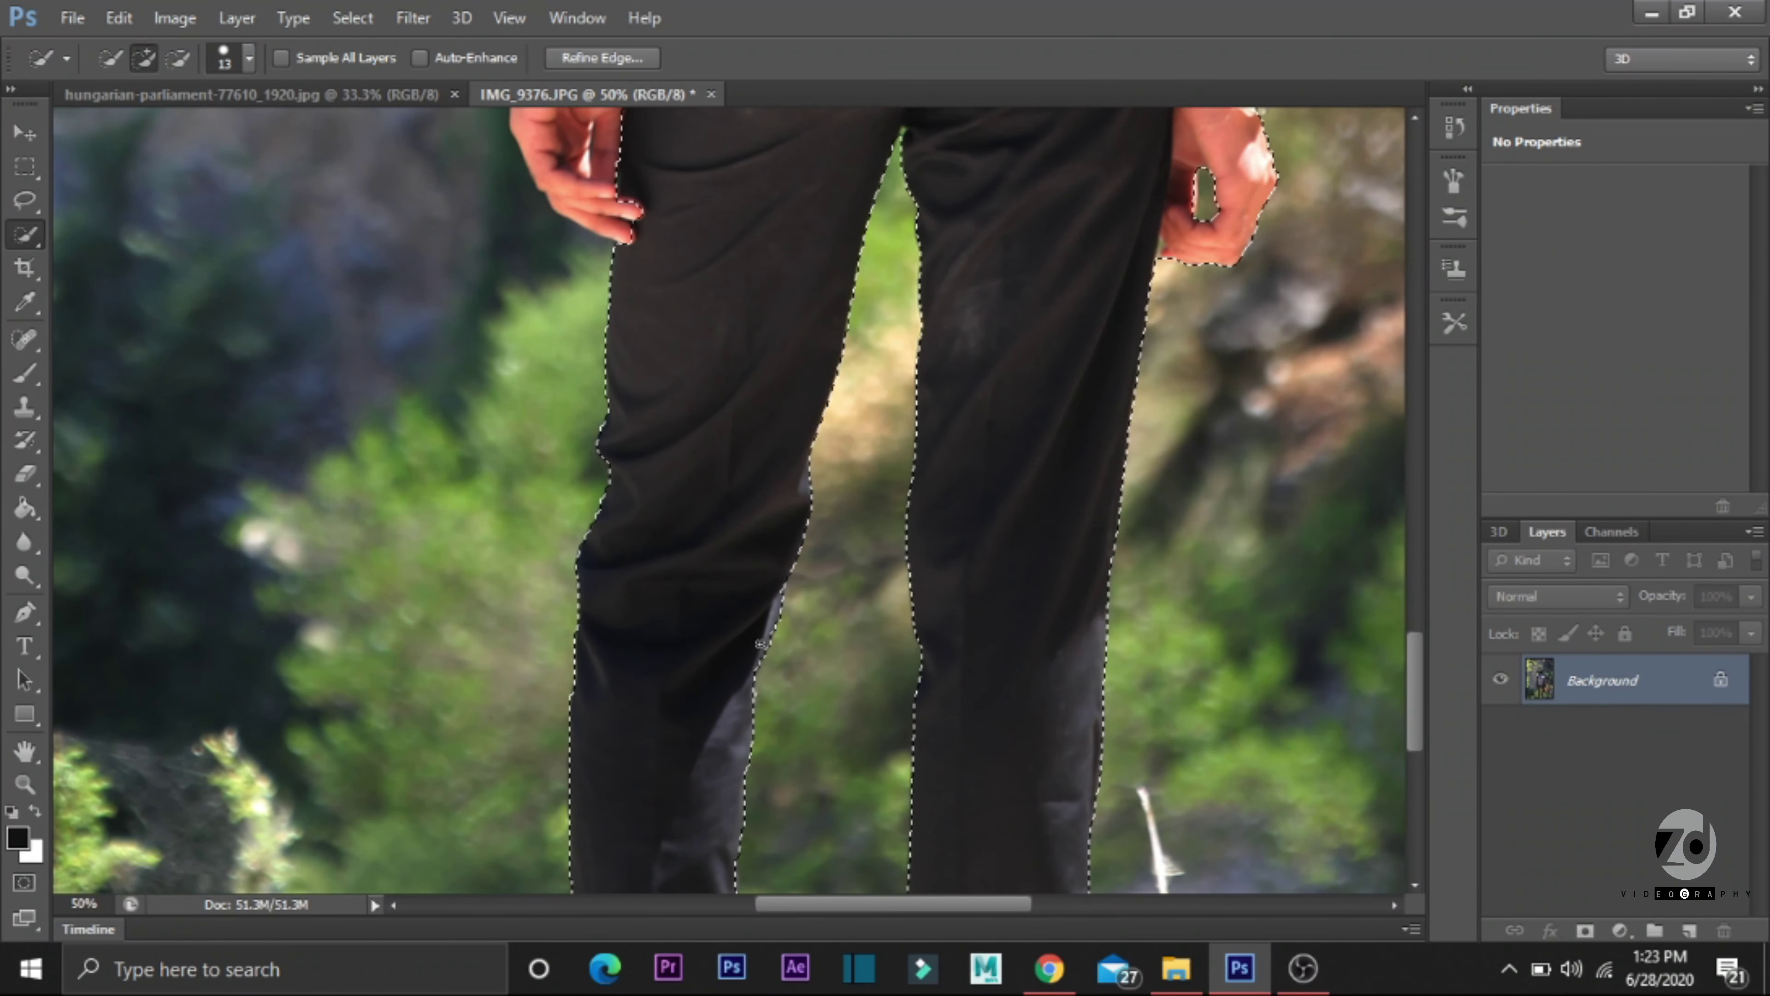
key("ctrl+minus")
key("ctrl+minus")
key("ctrl+minus")
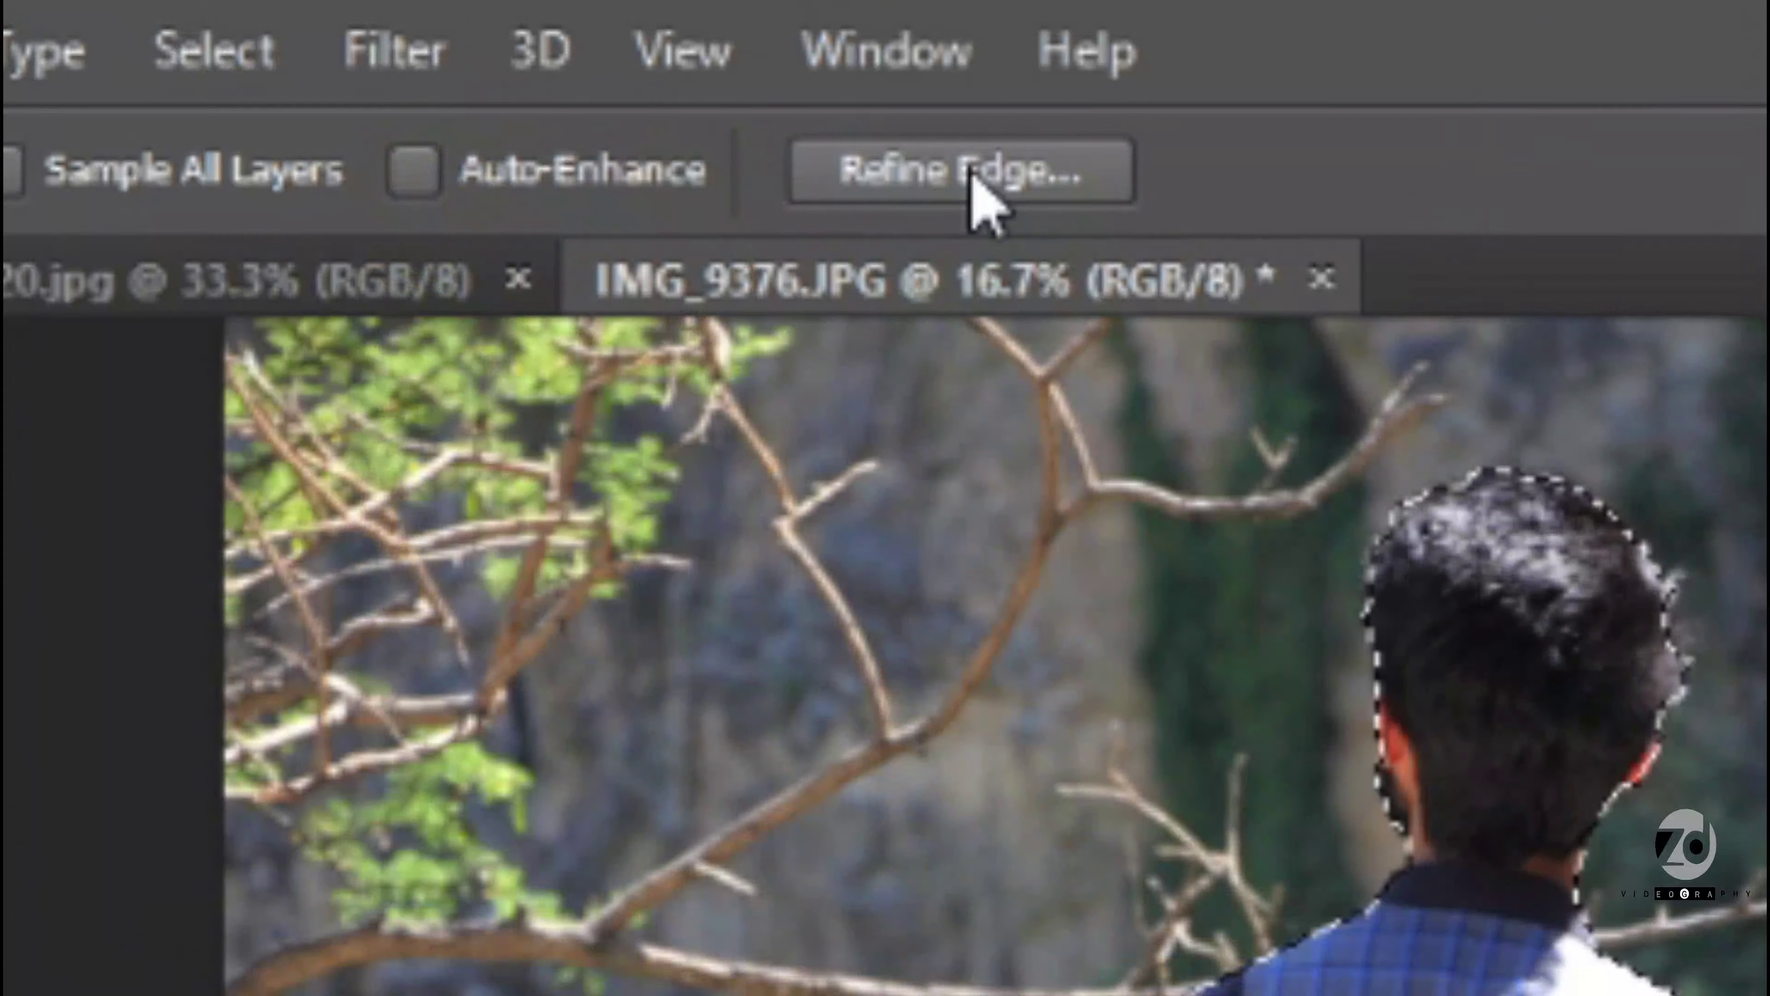
Step: Refine the selection edge around the man's left hand in Refine Edge
left_click(970, 171)
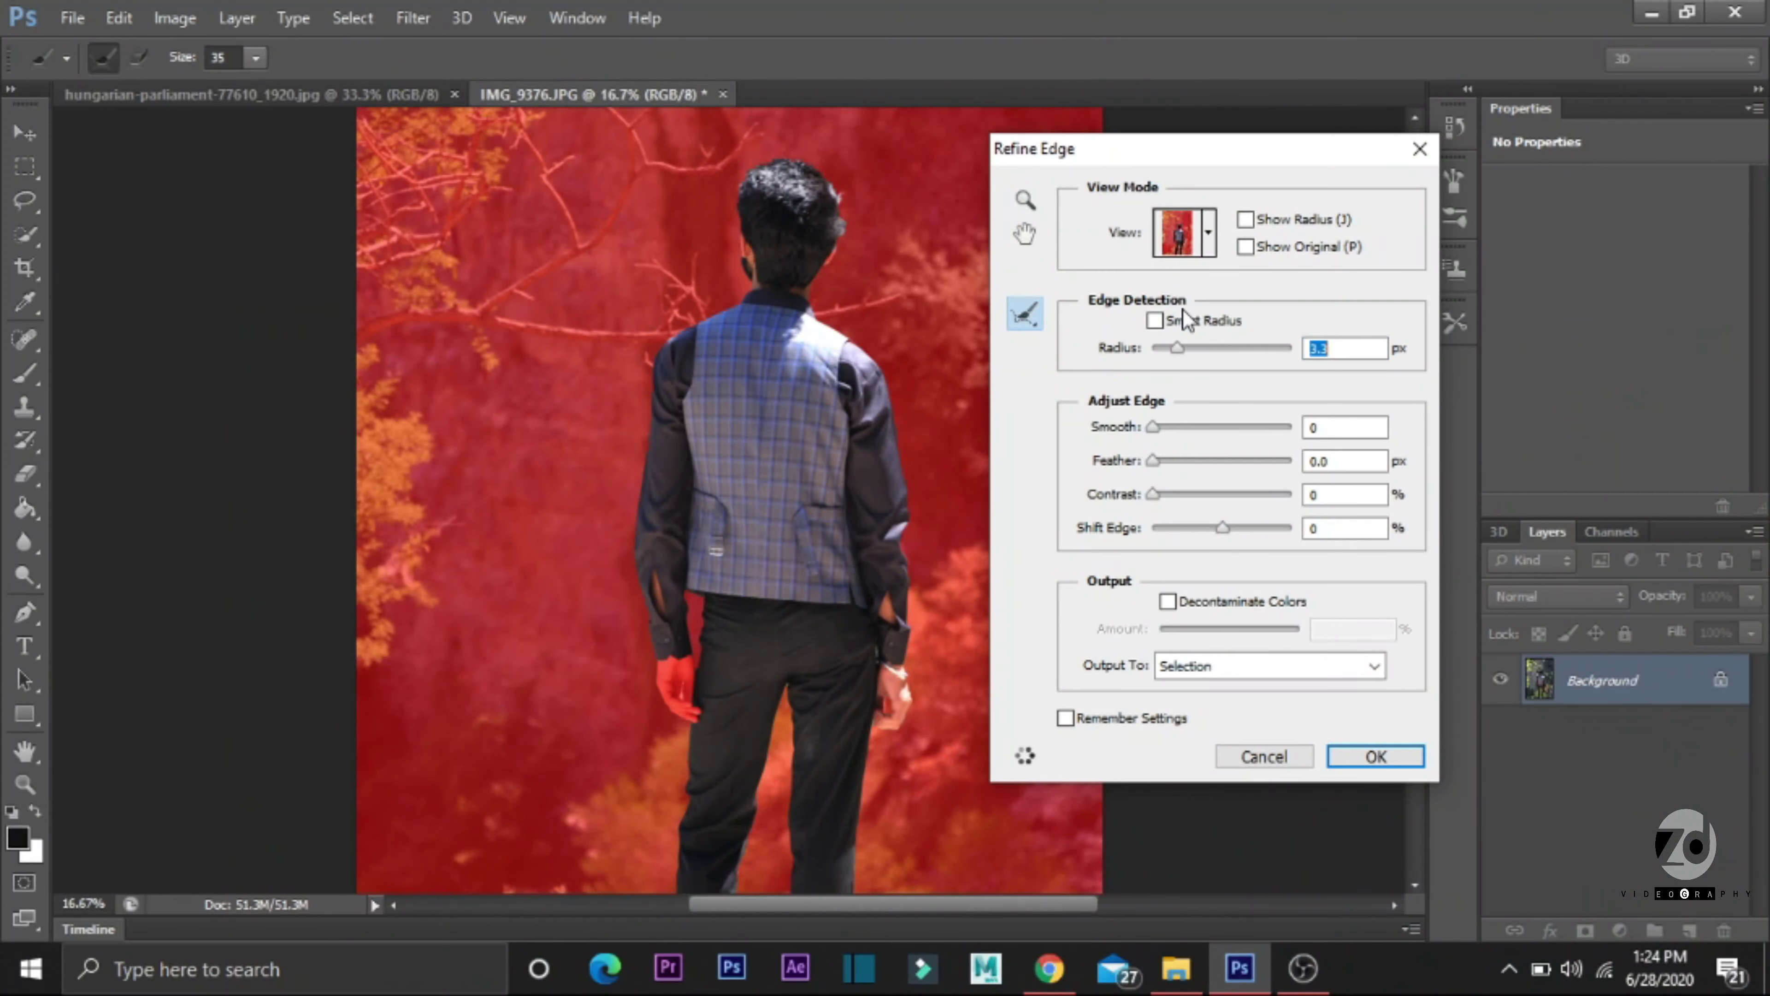
key("ctrl+plus")
key("ctrl+plus")
key("ctrl+plus")
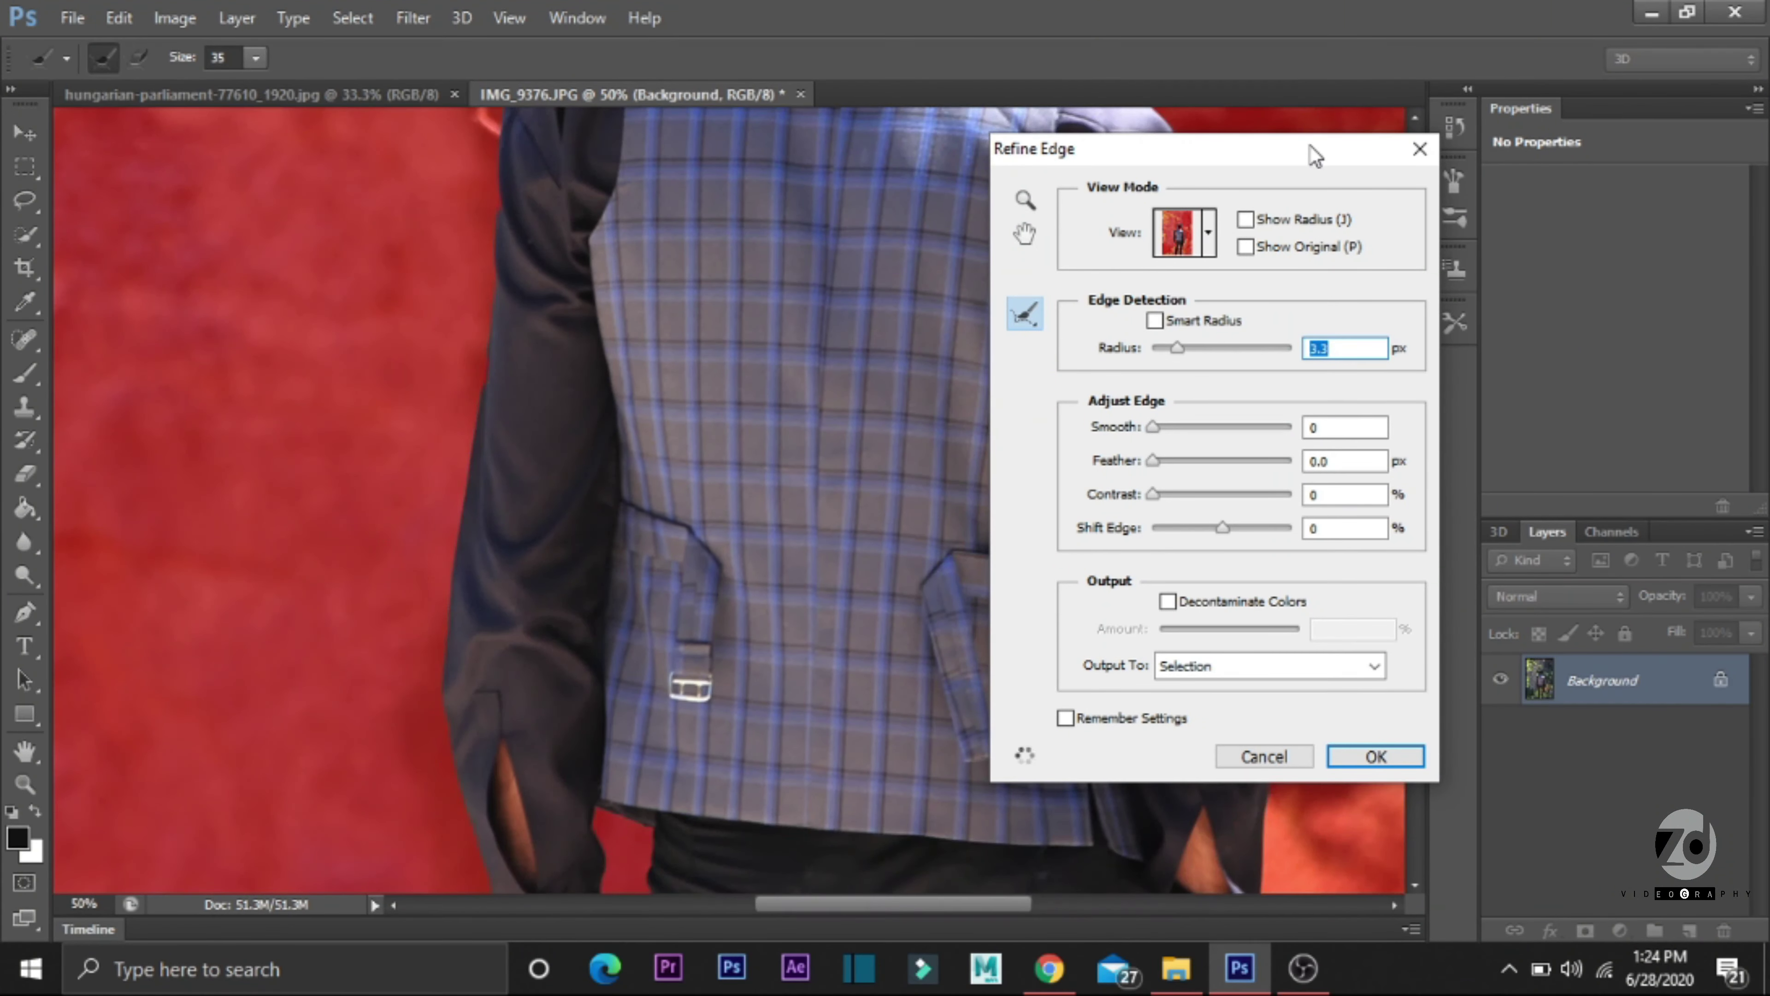
left_click_drag(1309, 144, 296, 225)
left_click_drag(1417, 507, 1417, 377)
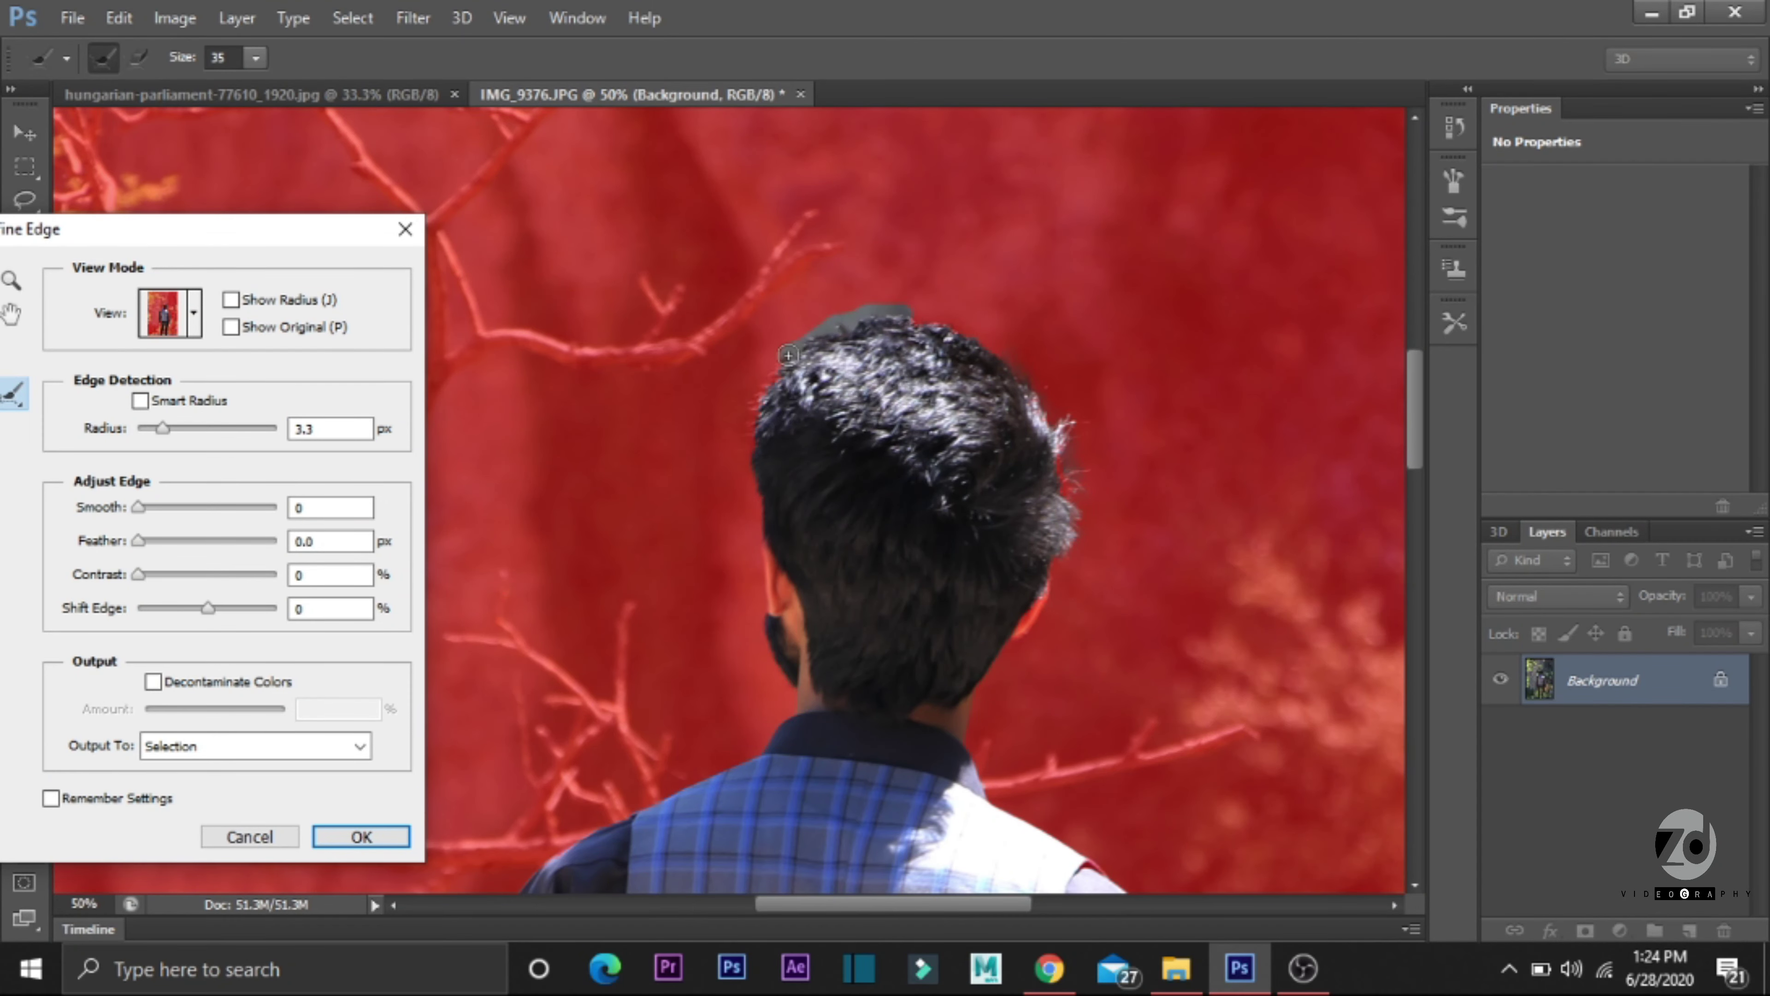
scroll(1125, 721, "down", 5)
scroll(1262, 680, "down", 3)
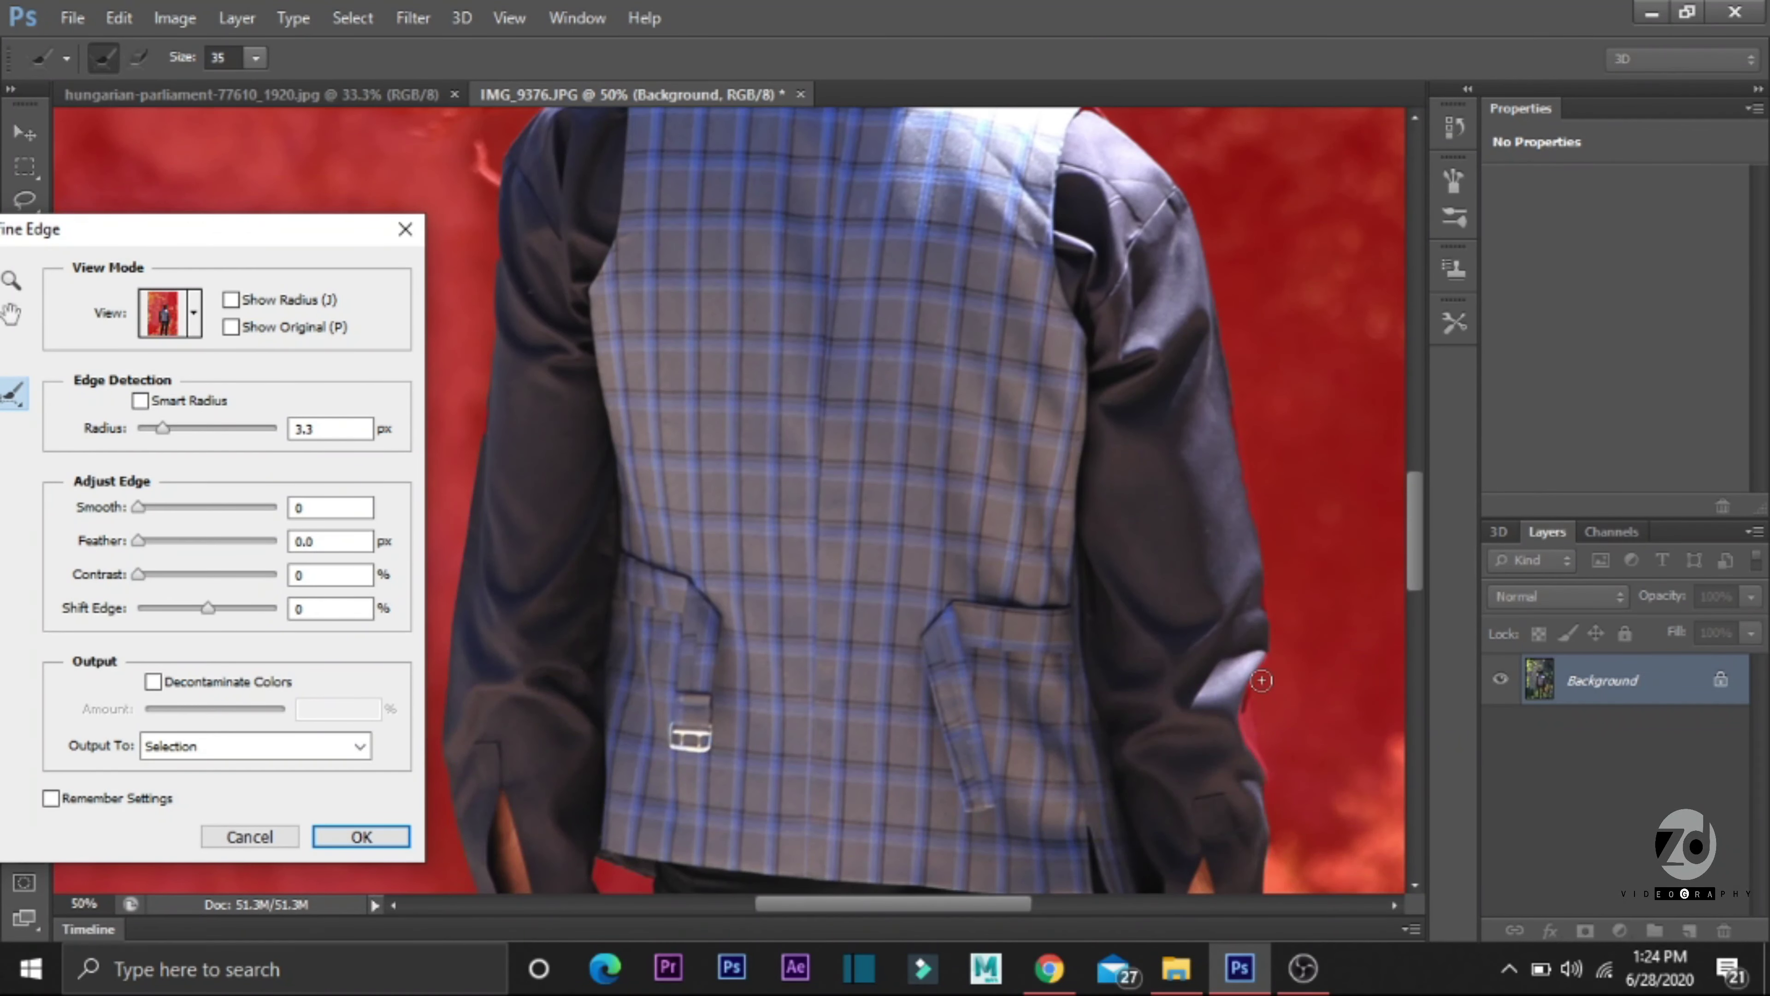
left_click_drag(1418, 543, 1422, 620)
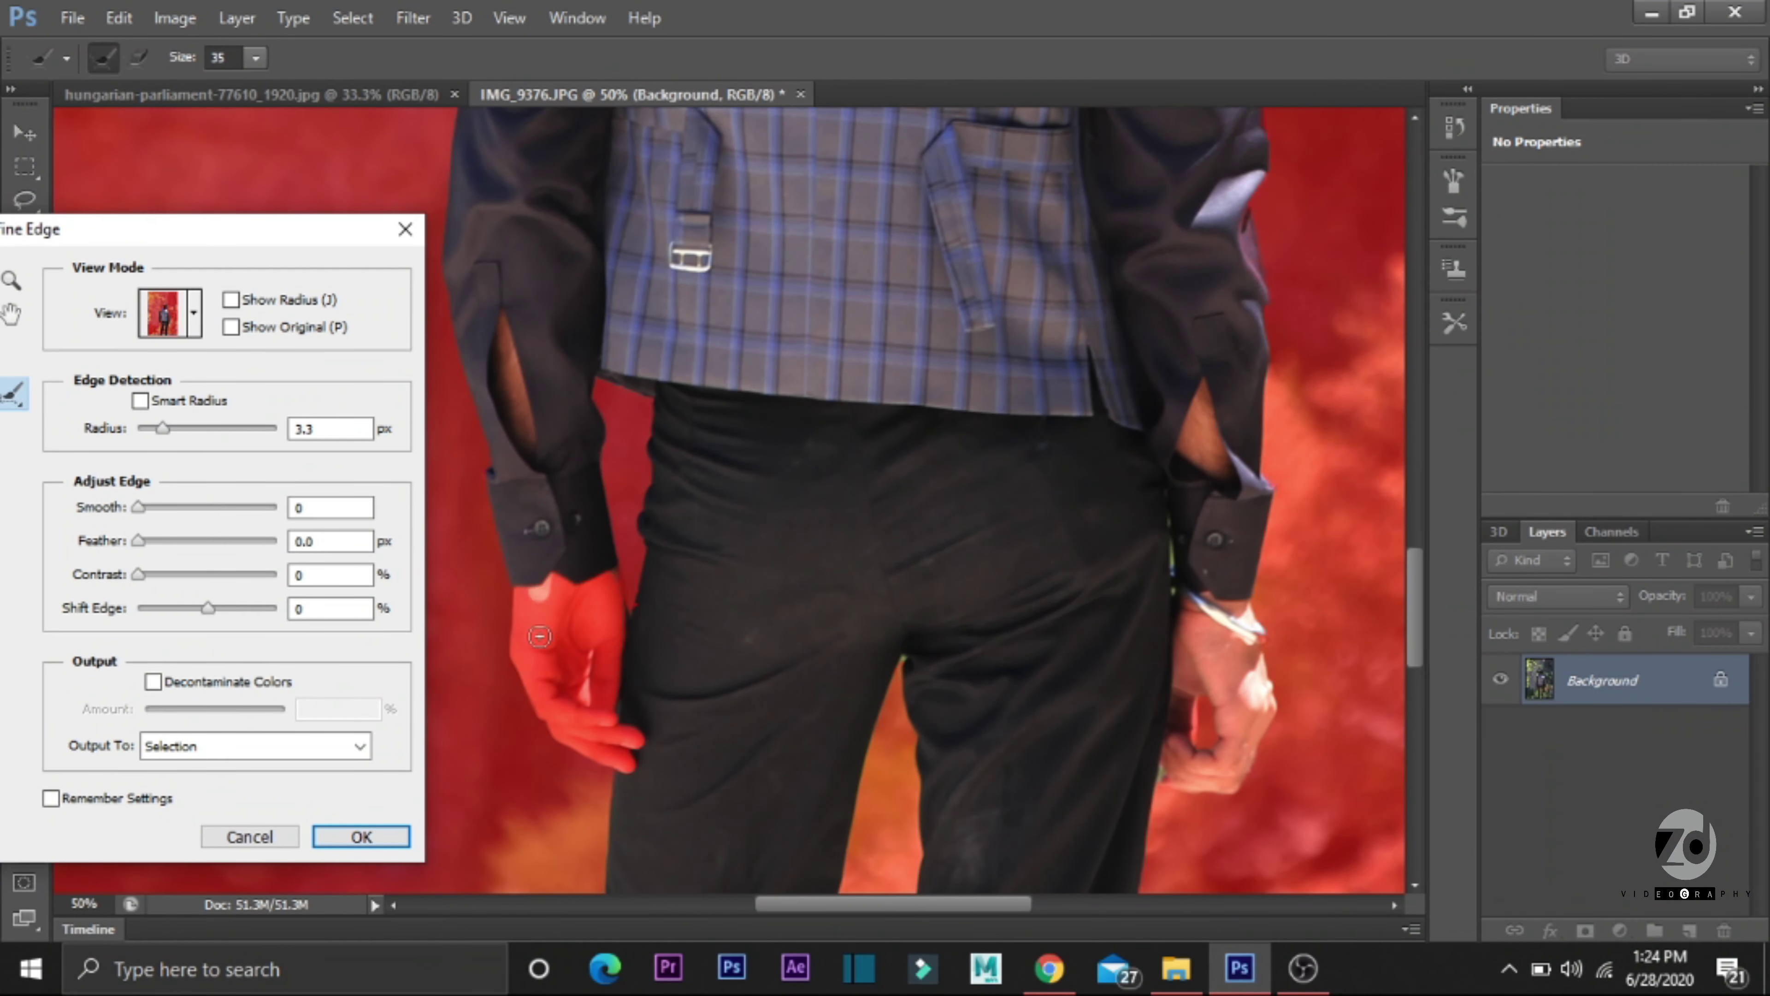
left_click_drag(540, 636, 612, 692)
key("Return")
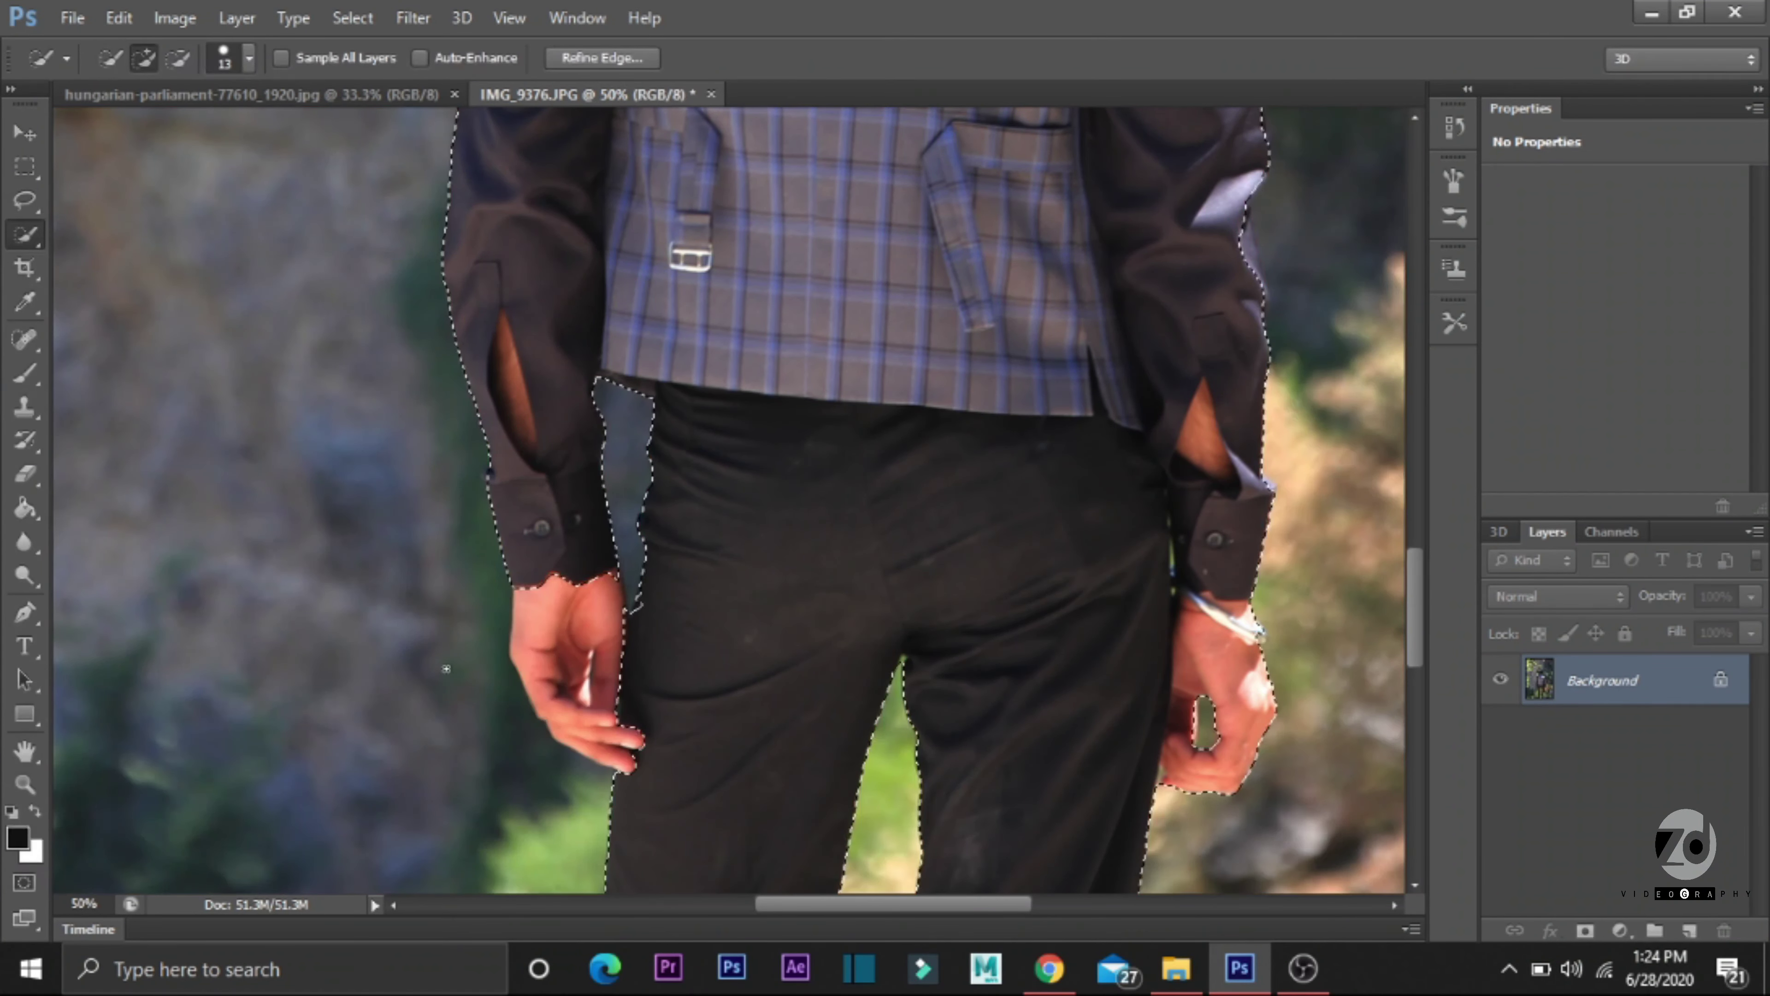
Step: Check the refined edge around the legs, accept it, and fit the photo on screen
left_click(613, 58)
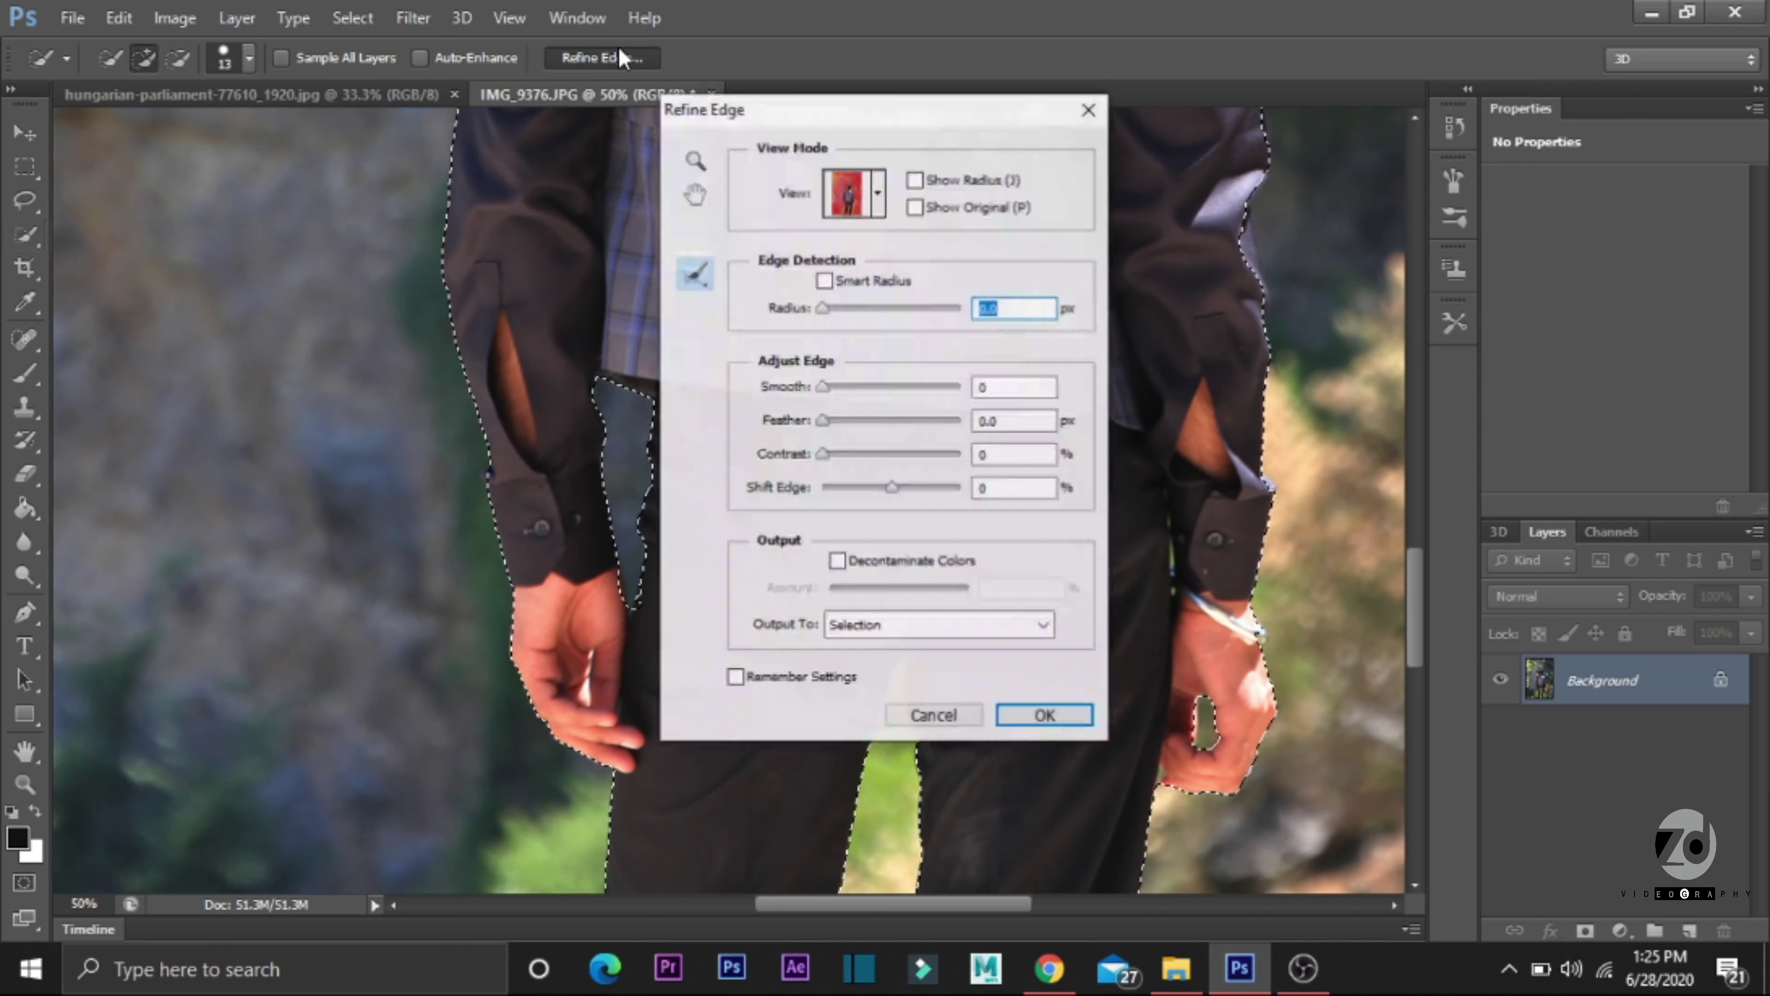
left_click_drag(969, 115, 505, 254)
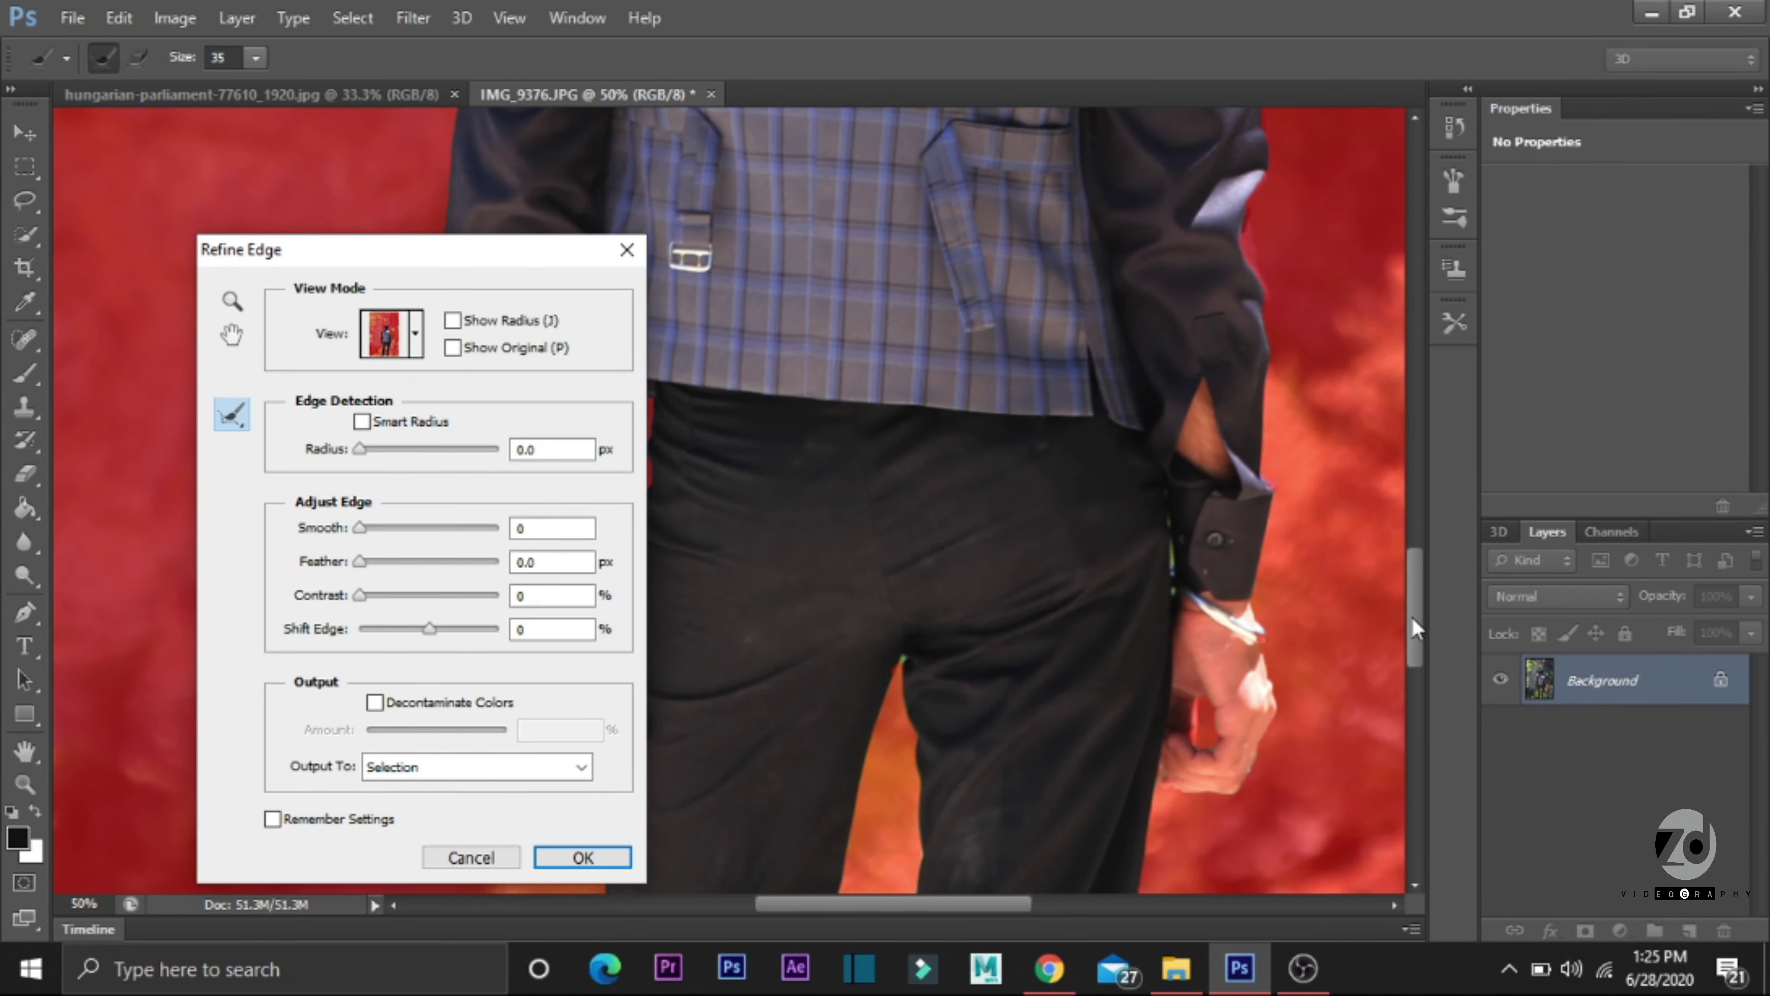
left_click_drag(1415, 628, 1415, 792)
left_click_drag(532, 254, 352, 299)
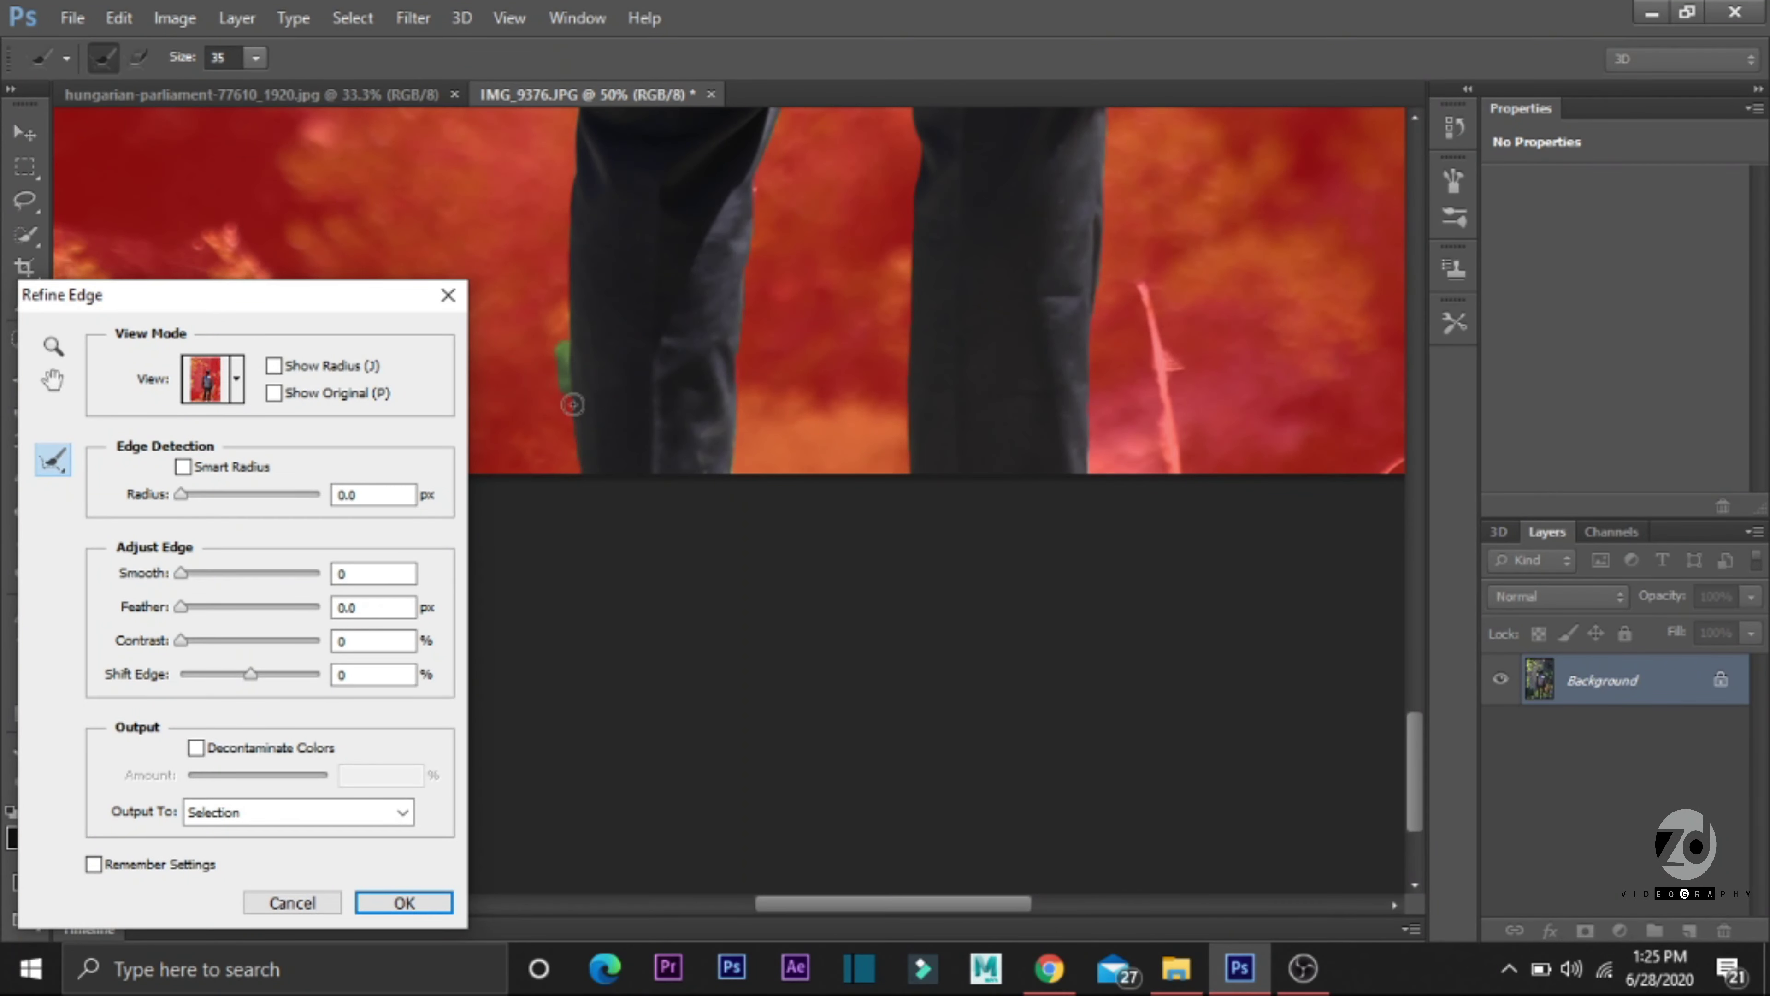
left_click_drag(1408, 763, 1408, 467)
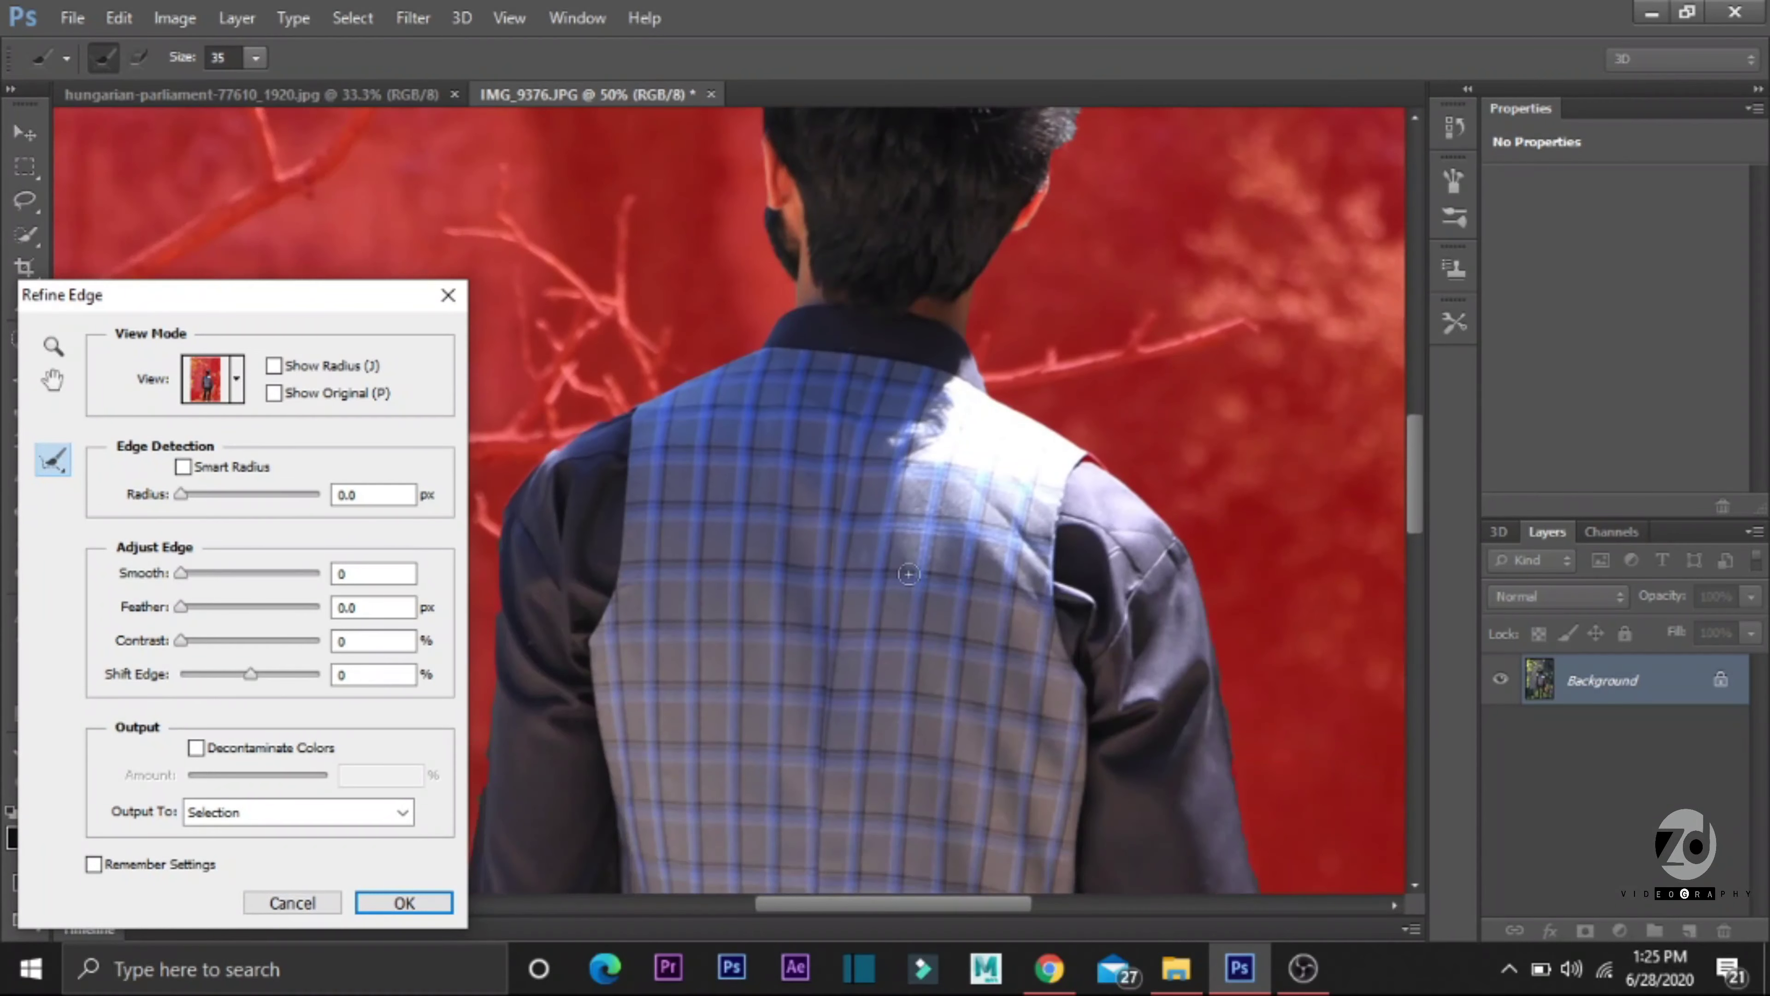
left_click(404, 902)
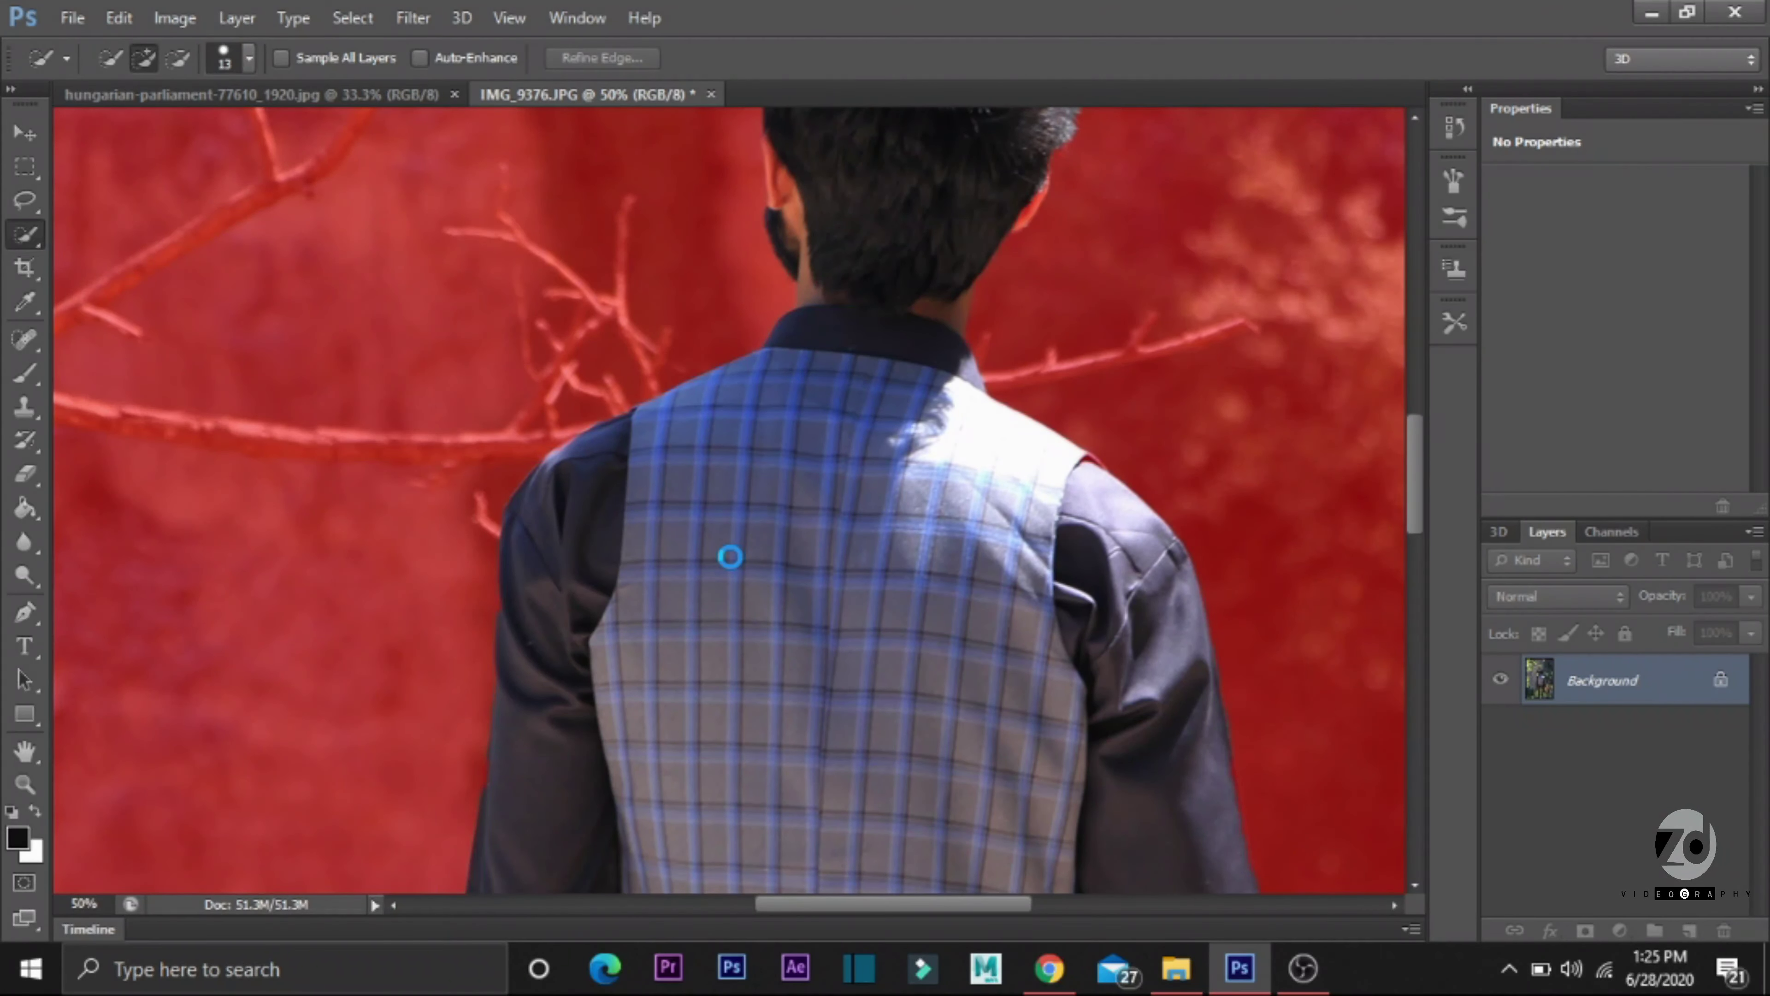
key("ctrl+0")
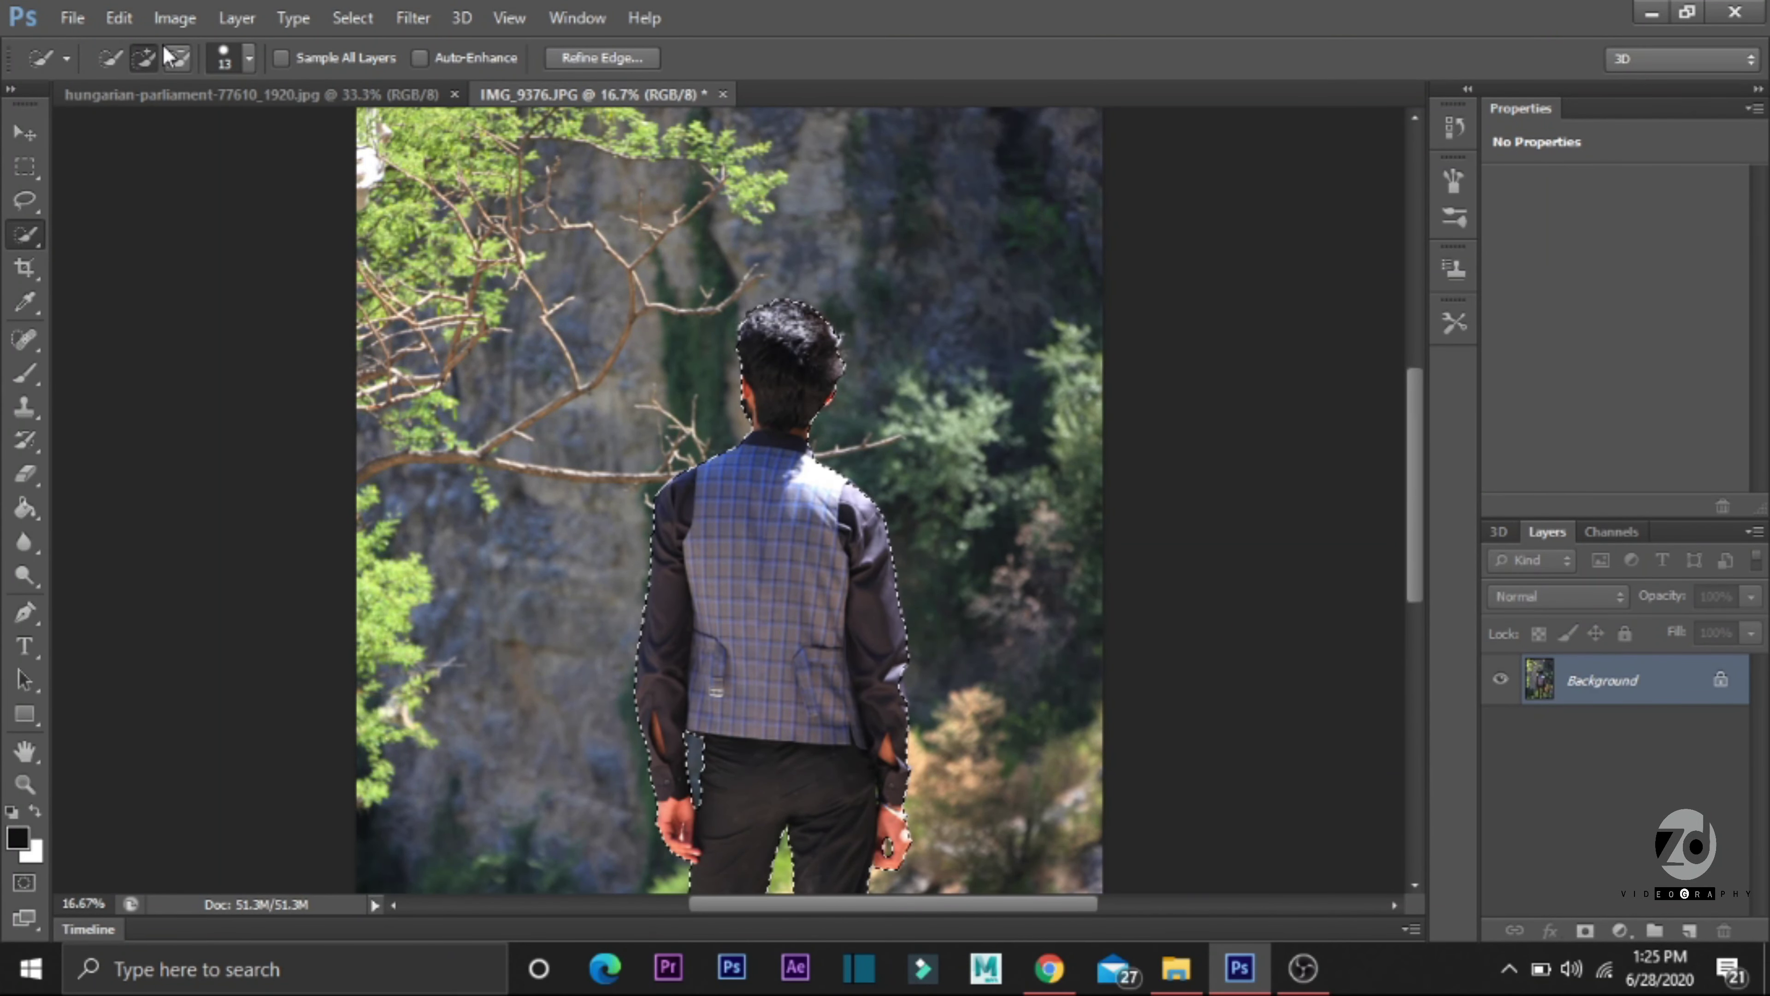
Step: Drag the selected man onto the parliament photo and shrink him to about a fifth
left_click(22, 131)
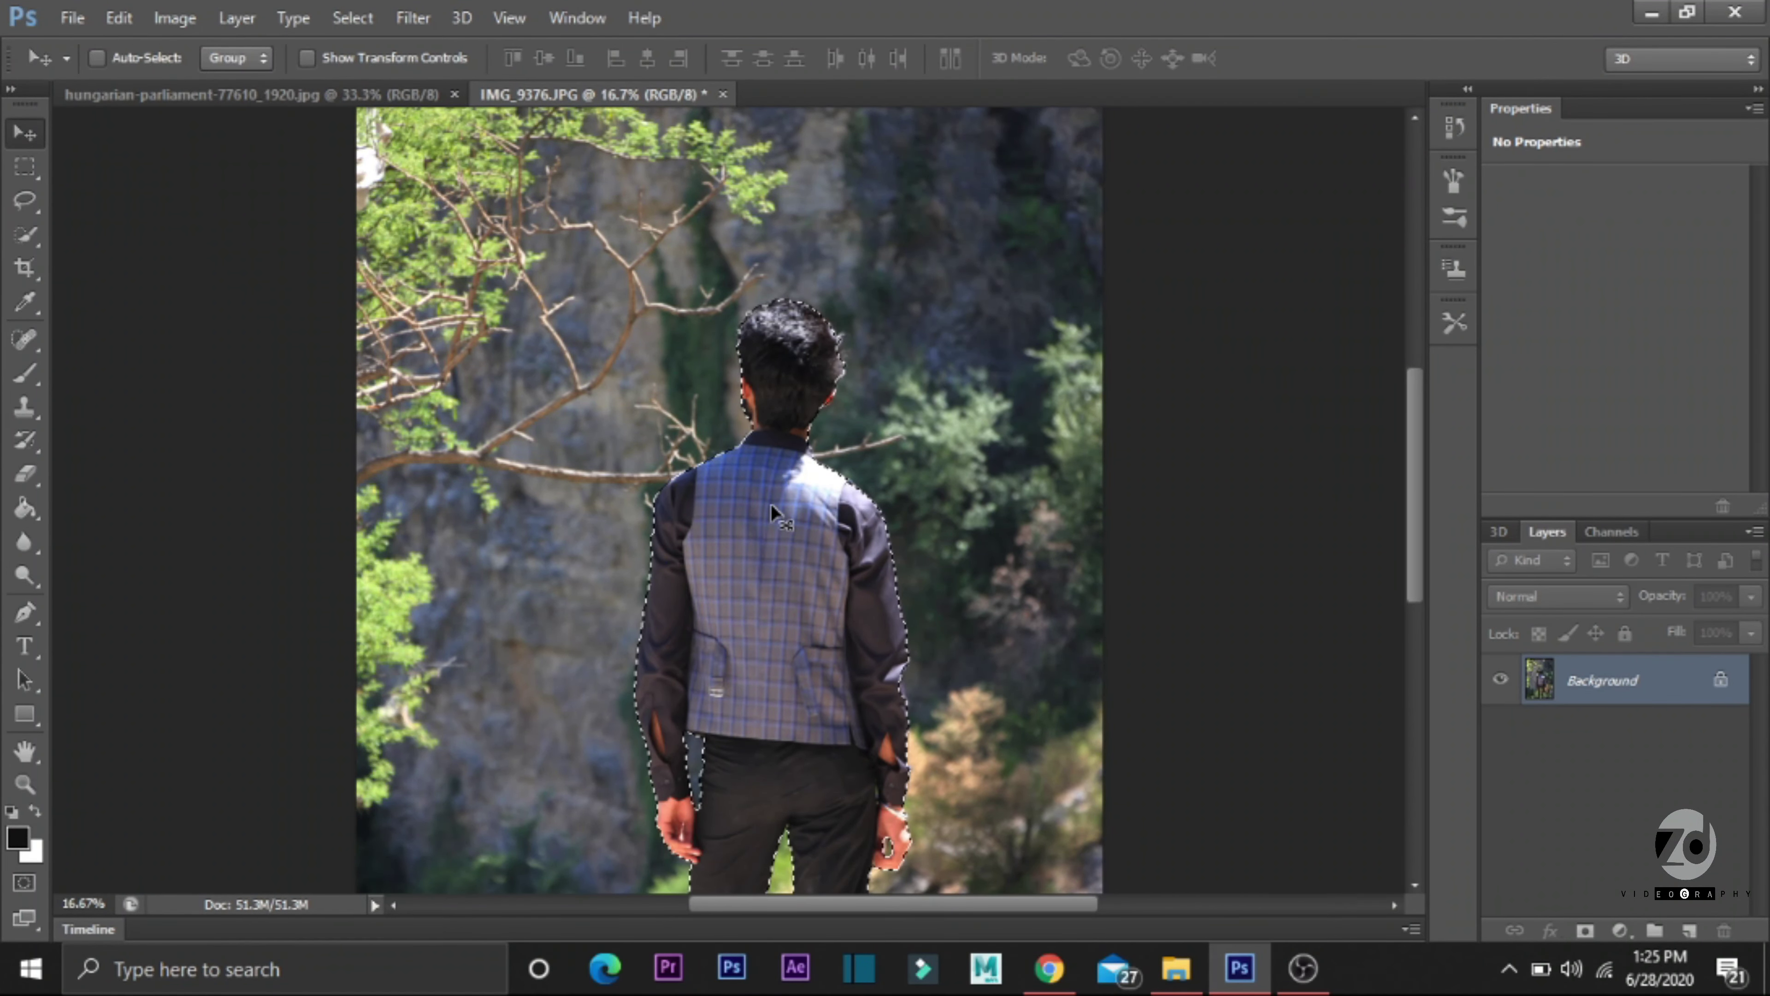
mouse_move(769, 523)
left_mouse_down()
mouse_move(521, 320)
mouse_move(351, 80)
mouse_move(526, 211)
left_mouse_up()
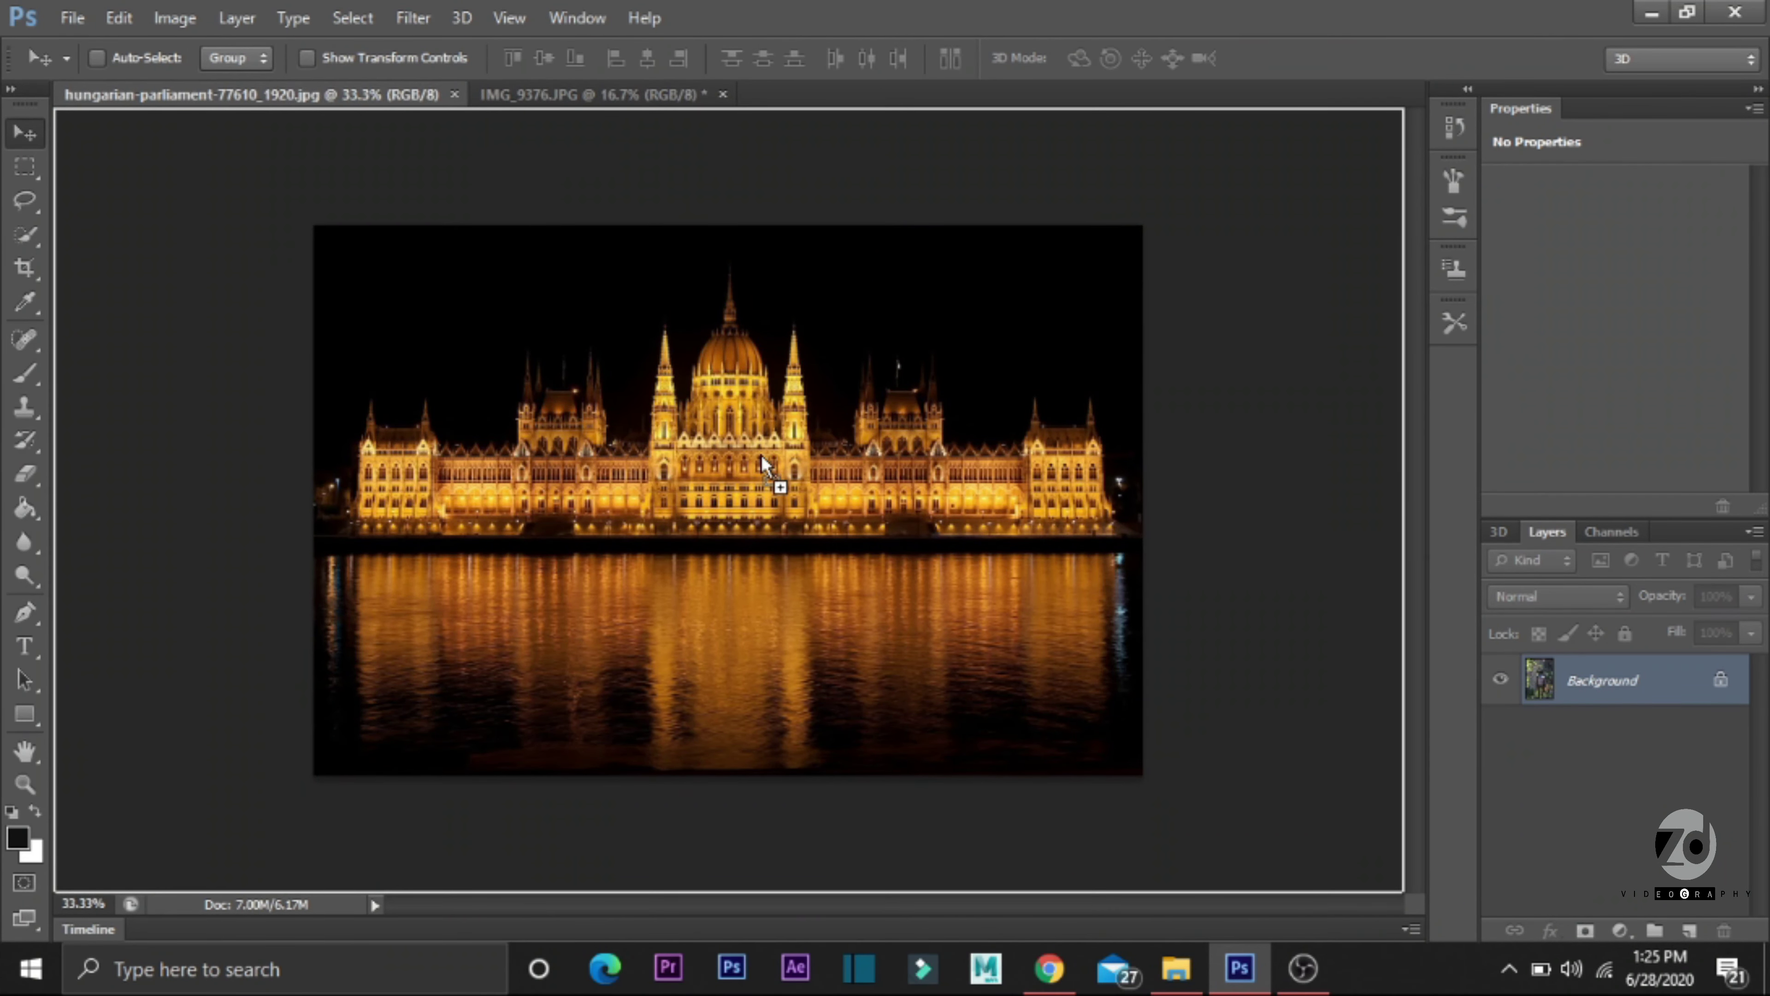
left_click_drag(760, 456, 774, 468)
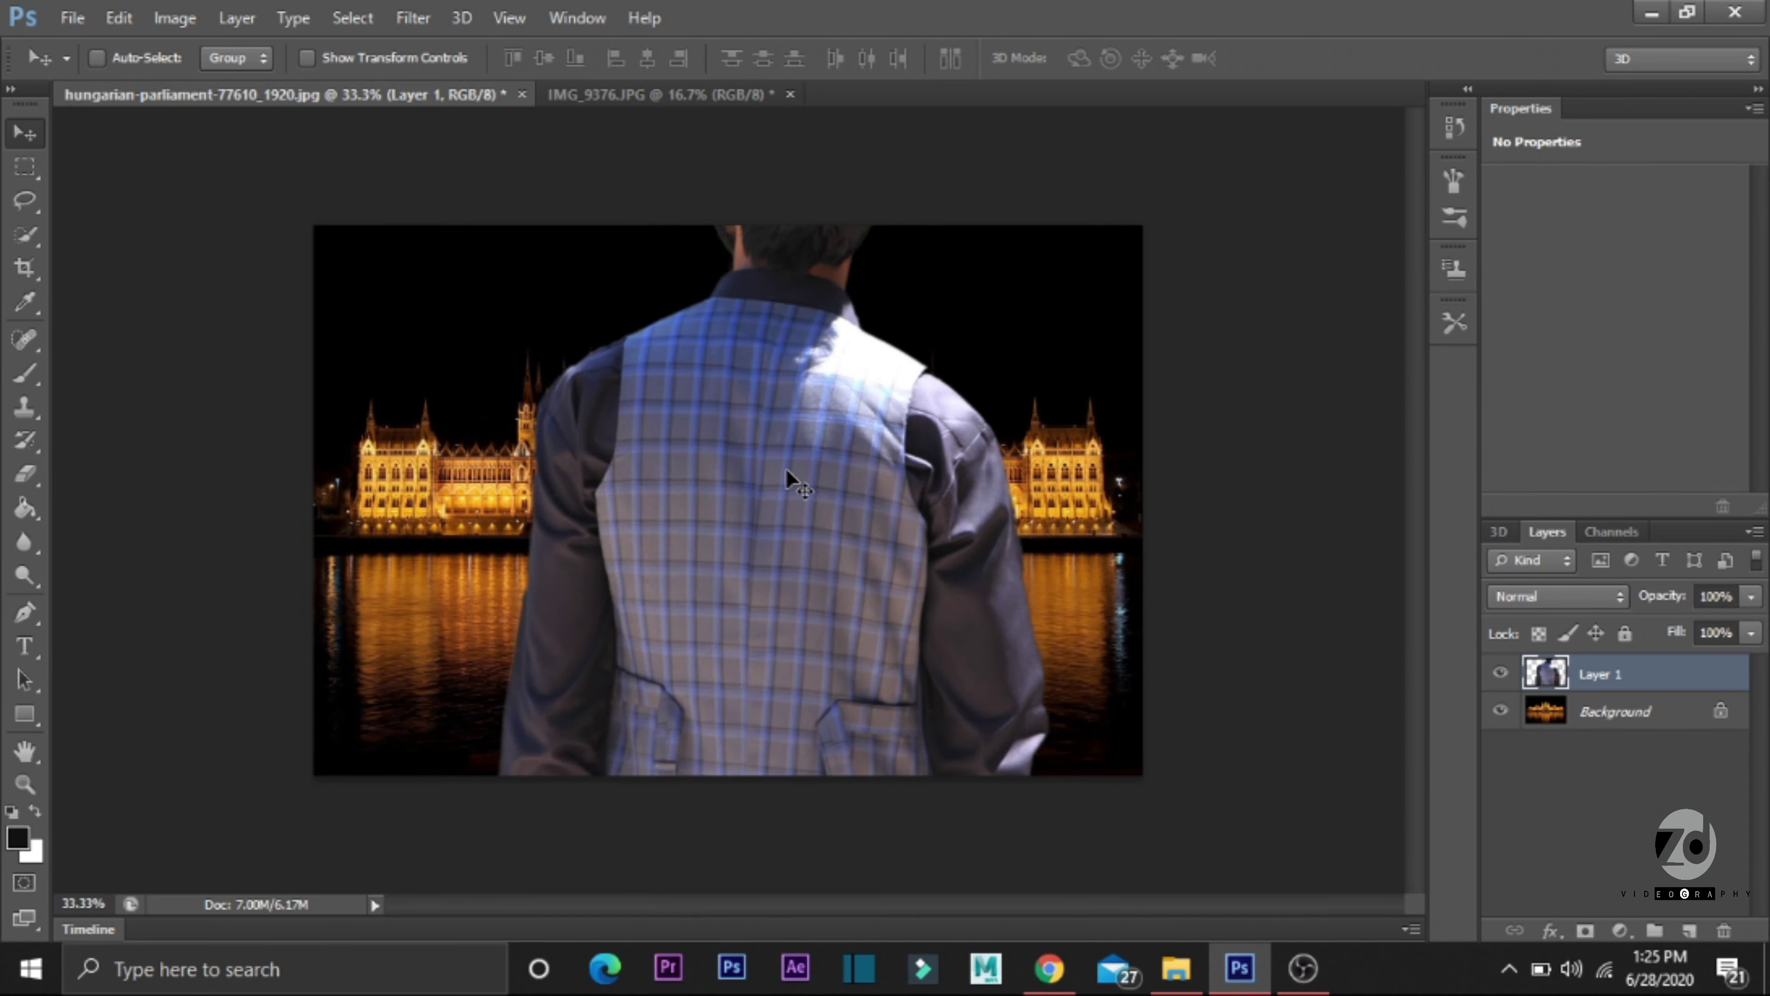
key("ctrl+t")
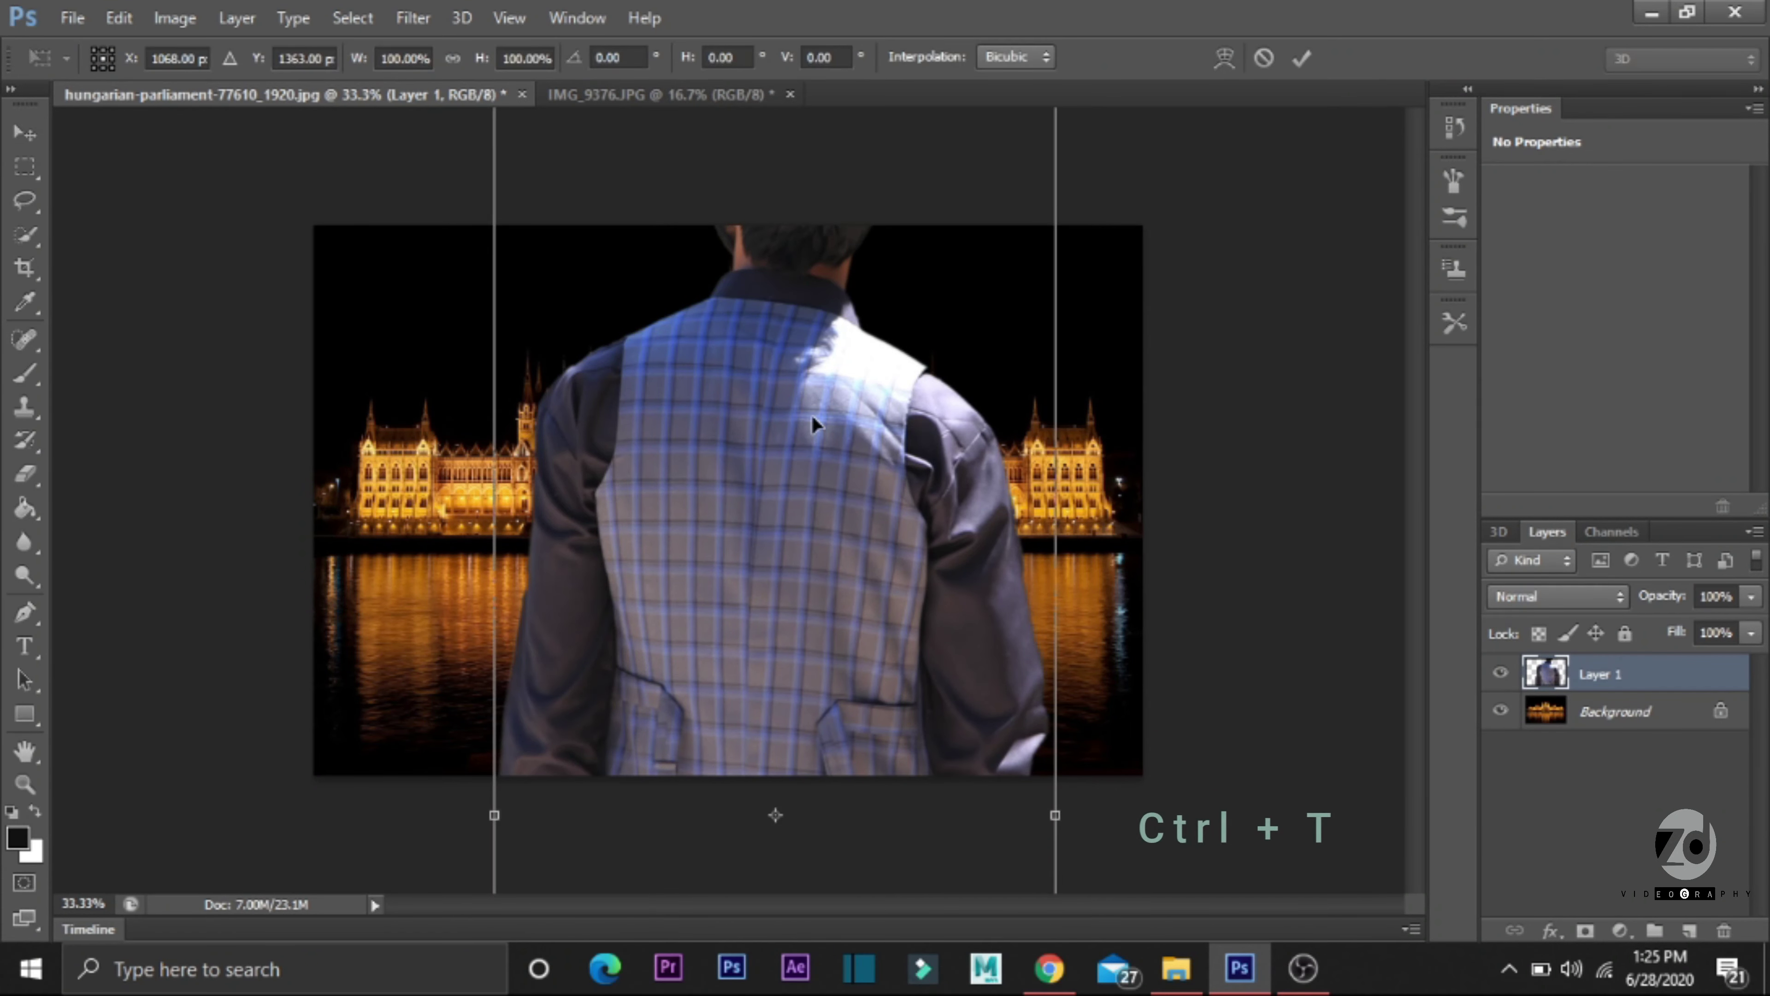
key("ctrl+minus")
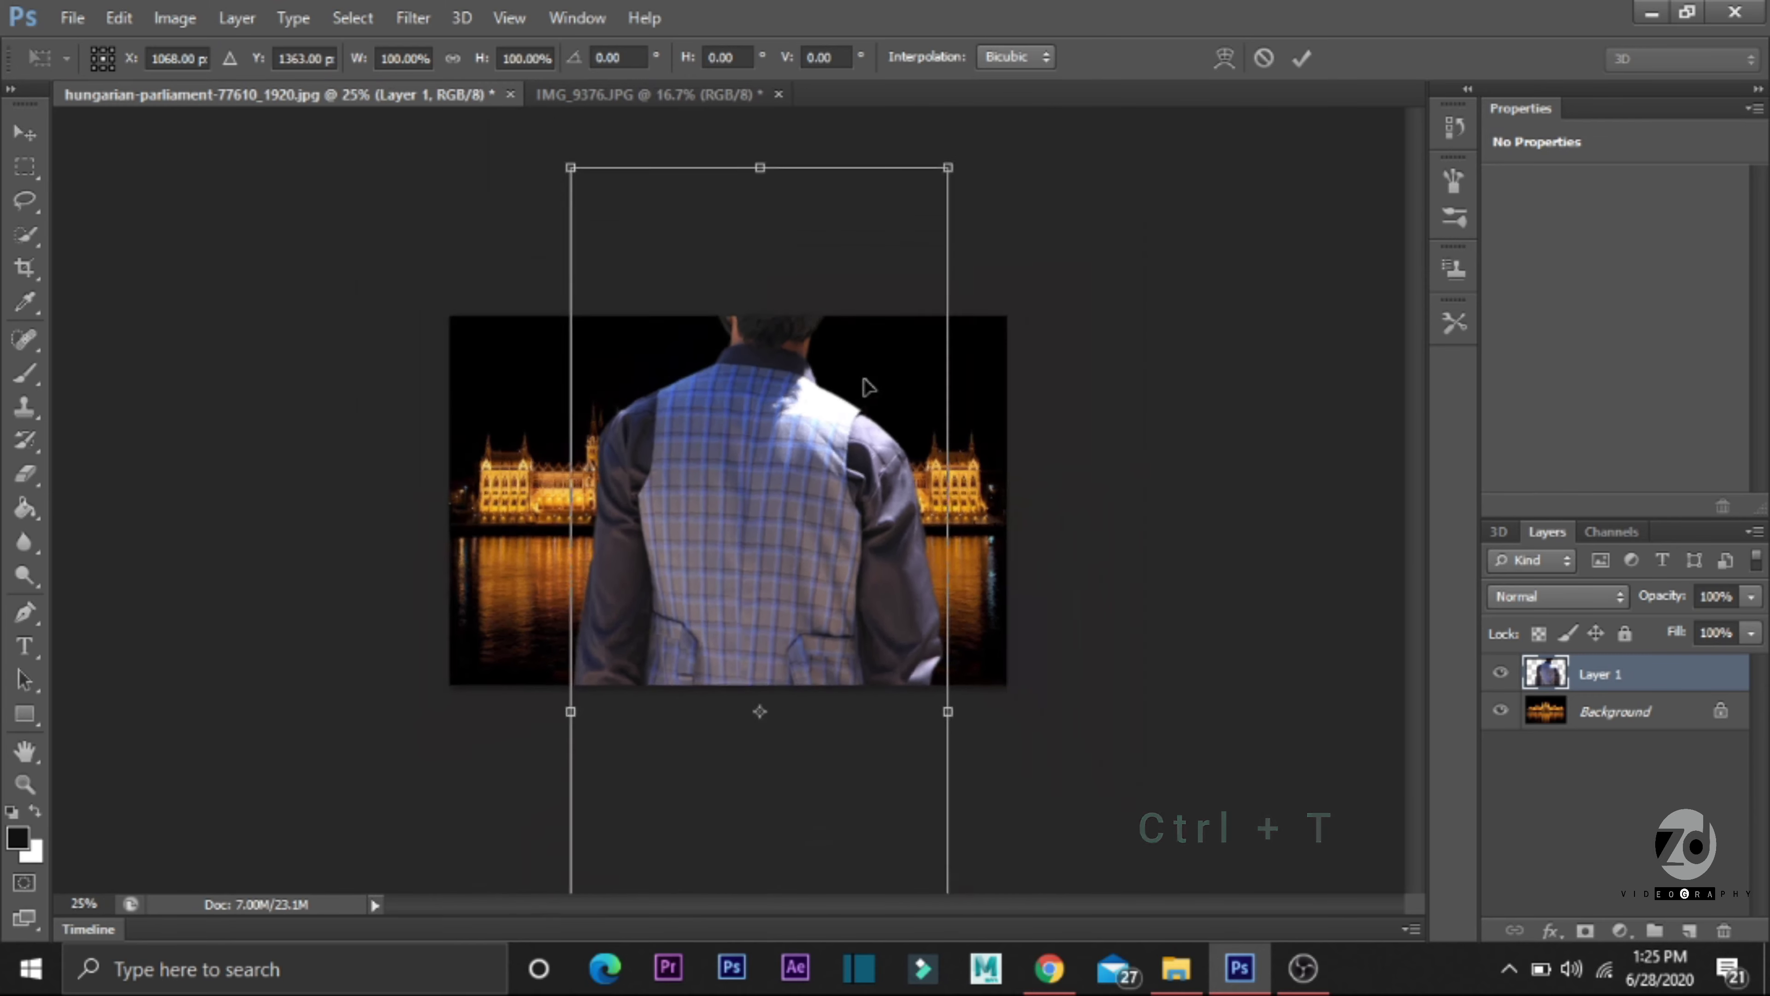
key("ctrl+minus")
key("ctrl+minus")
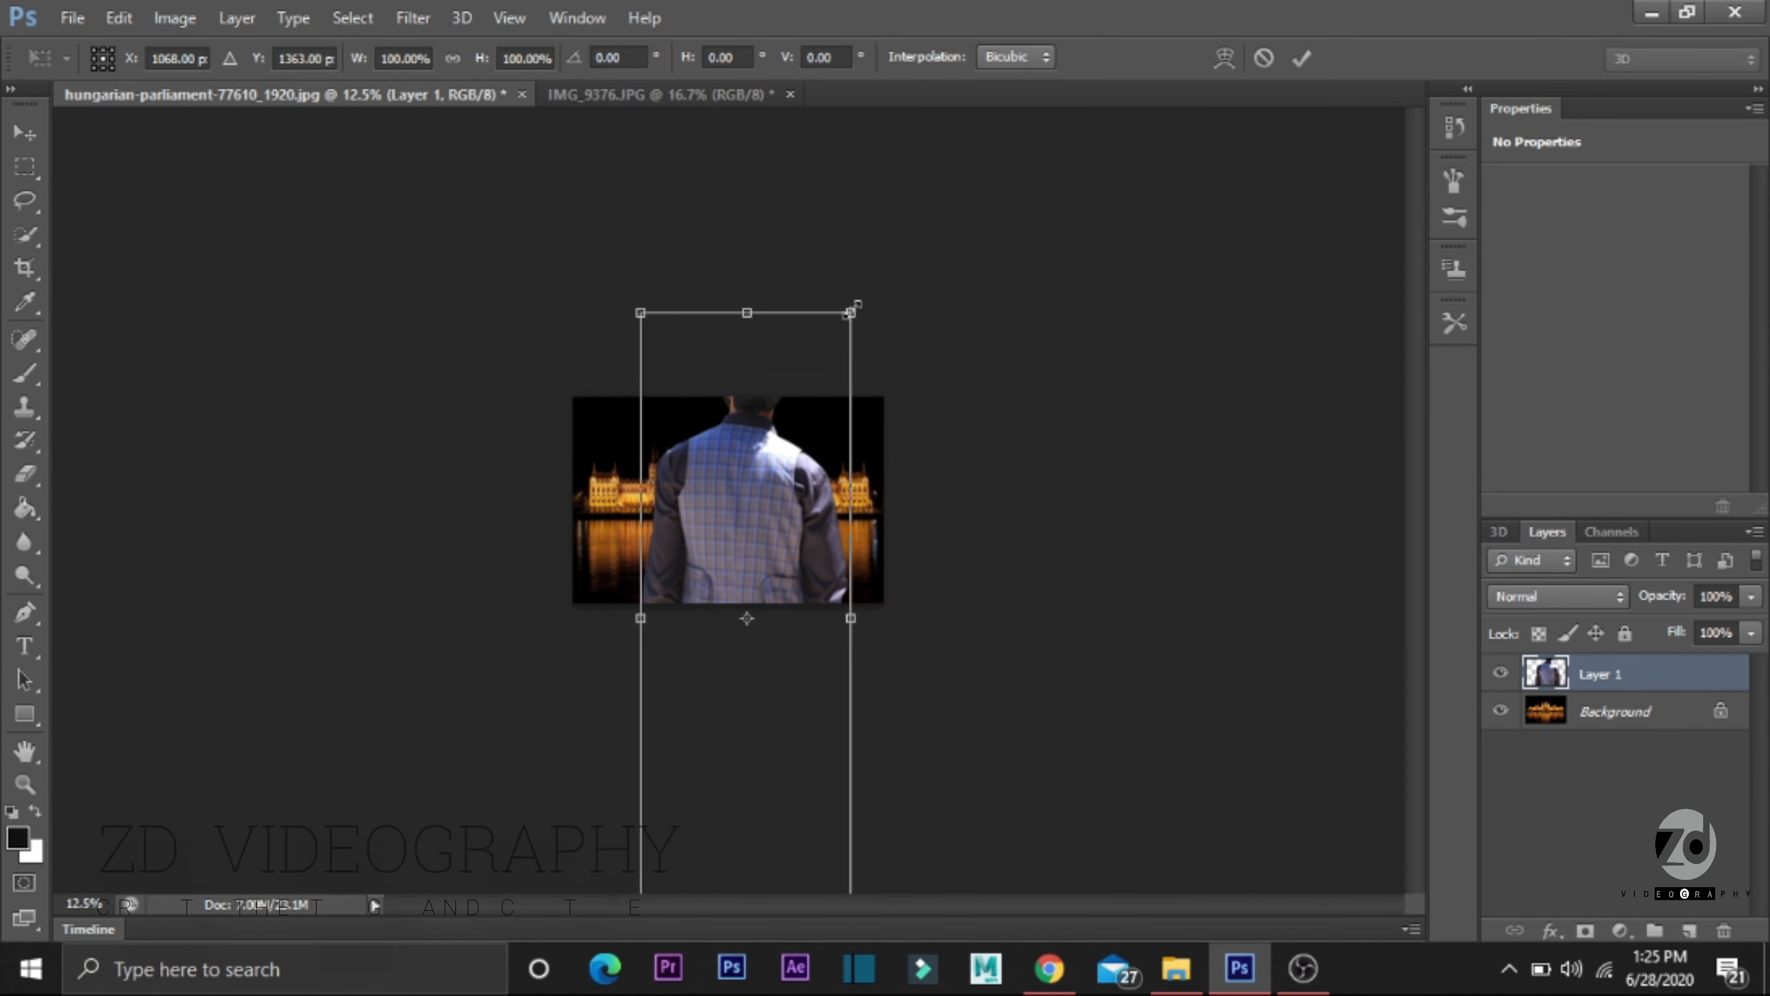
mouse_move(851, 311)
left_mouse_down()
mouse_move(737, 808)
mouse_move(807, 522)
left_mouse_up()
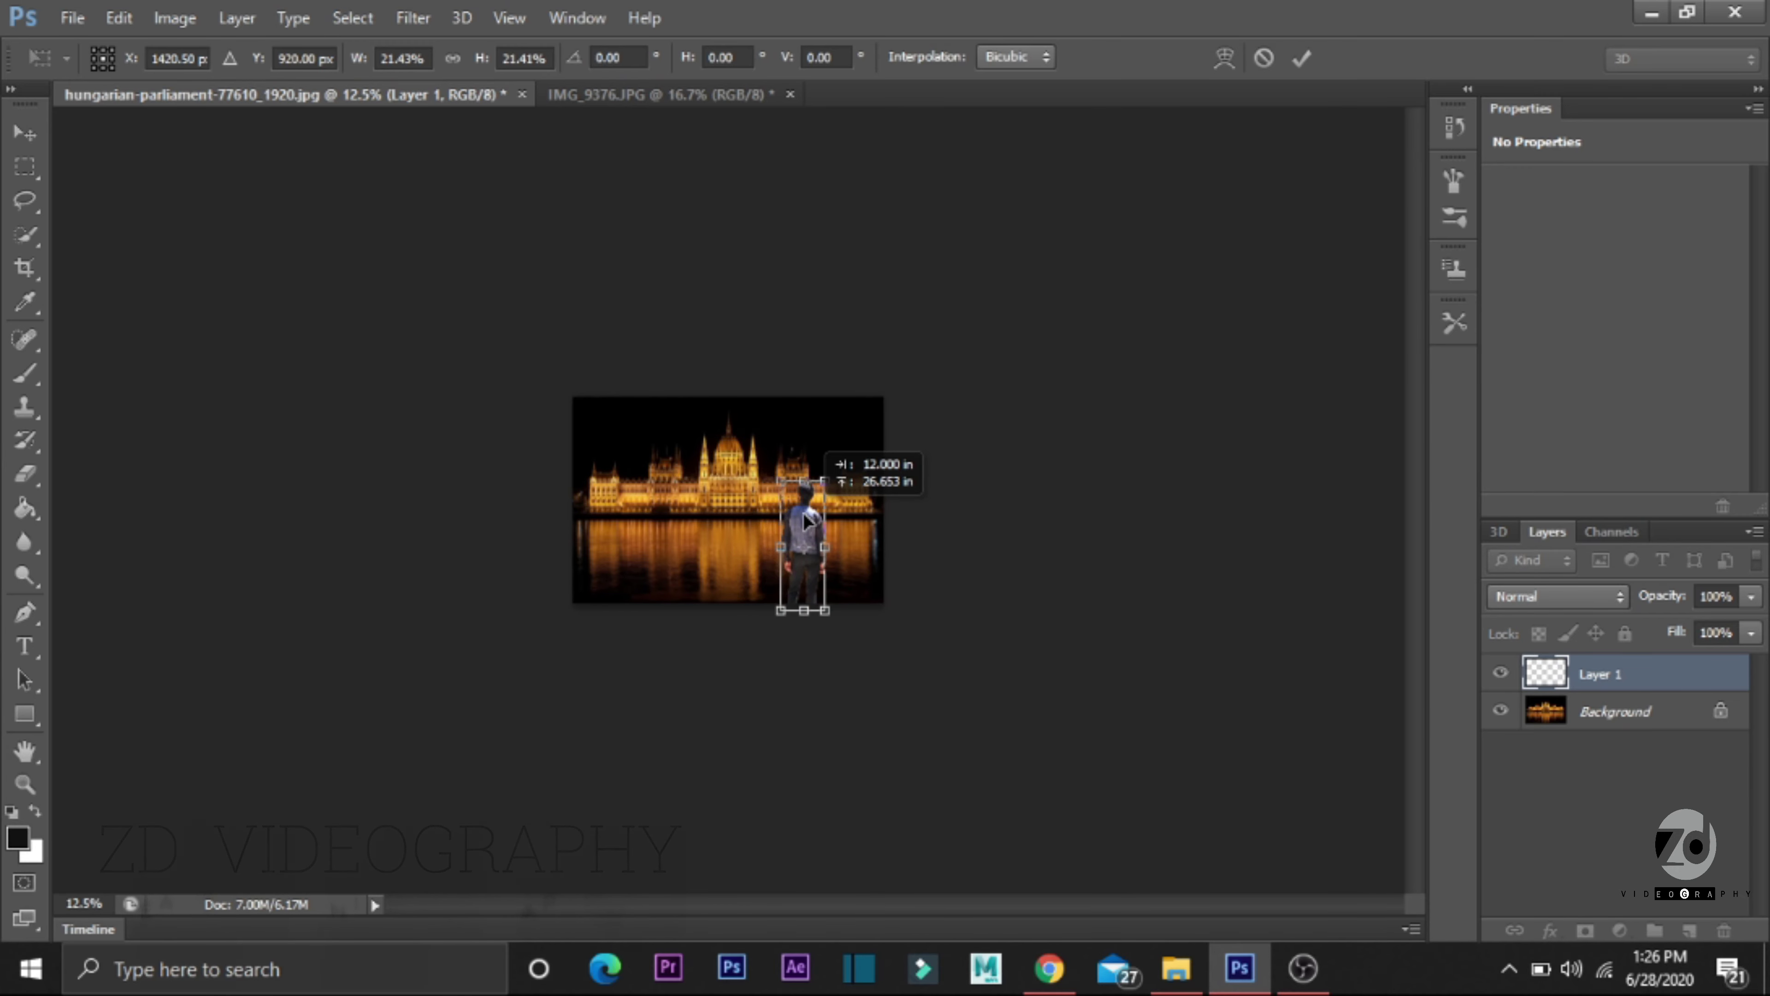
Step: Resize the man slightly and place him right of centre by the river
key("ctrl+plus")
key("ctrl+plus")
key("ctrl+plus")
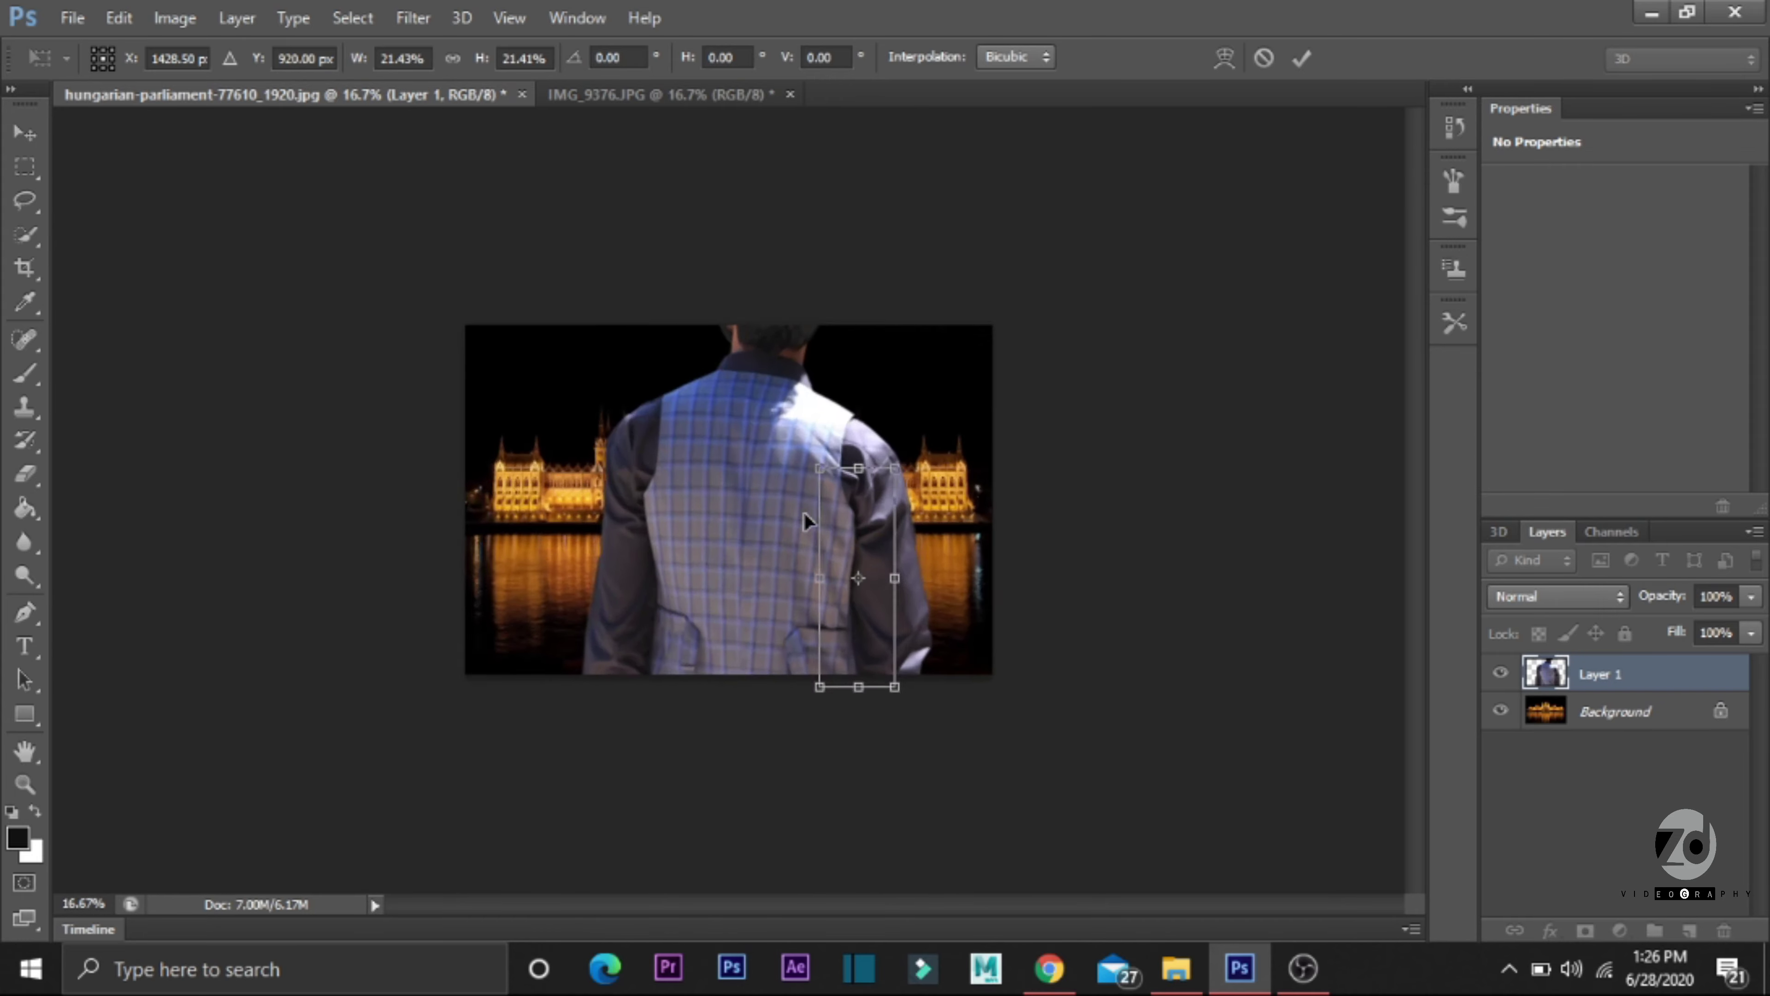
key("ctrl+plus")
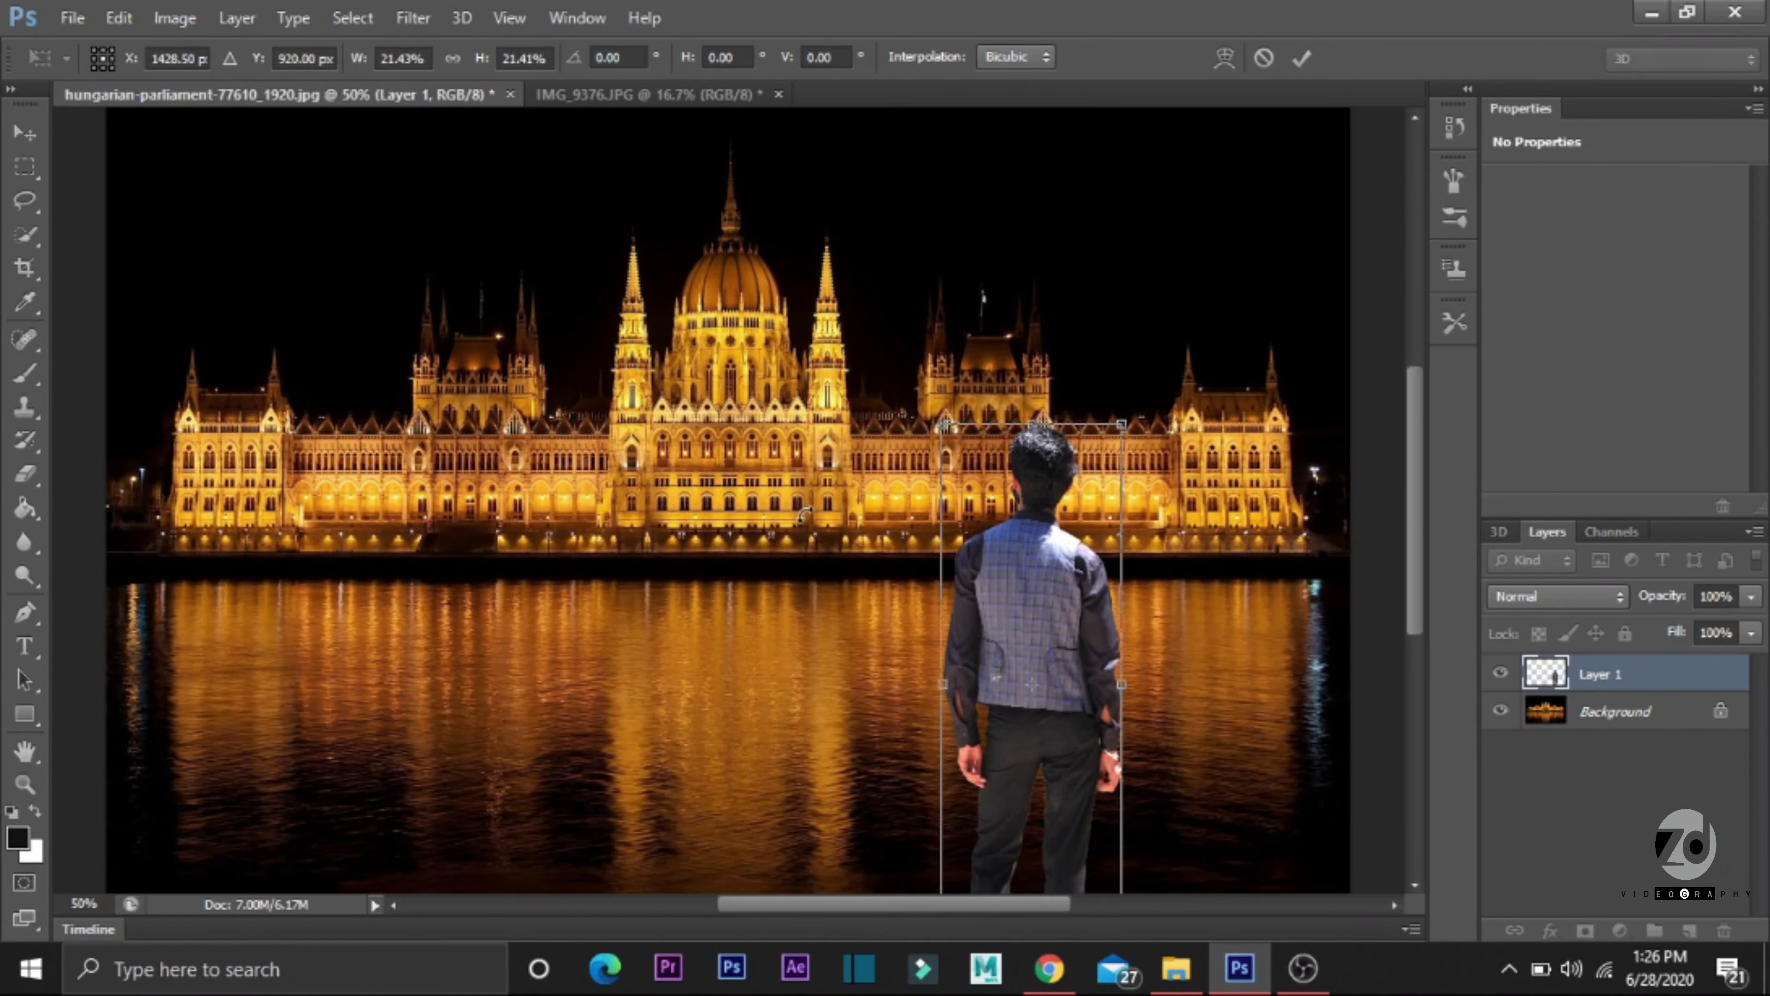
key("ctrl+minus")
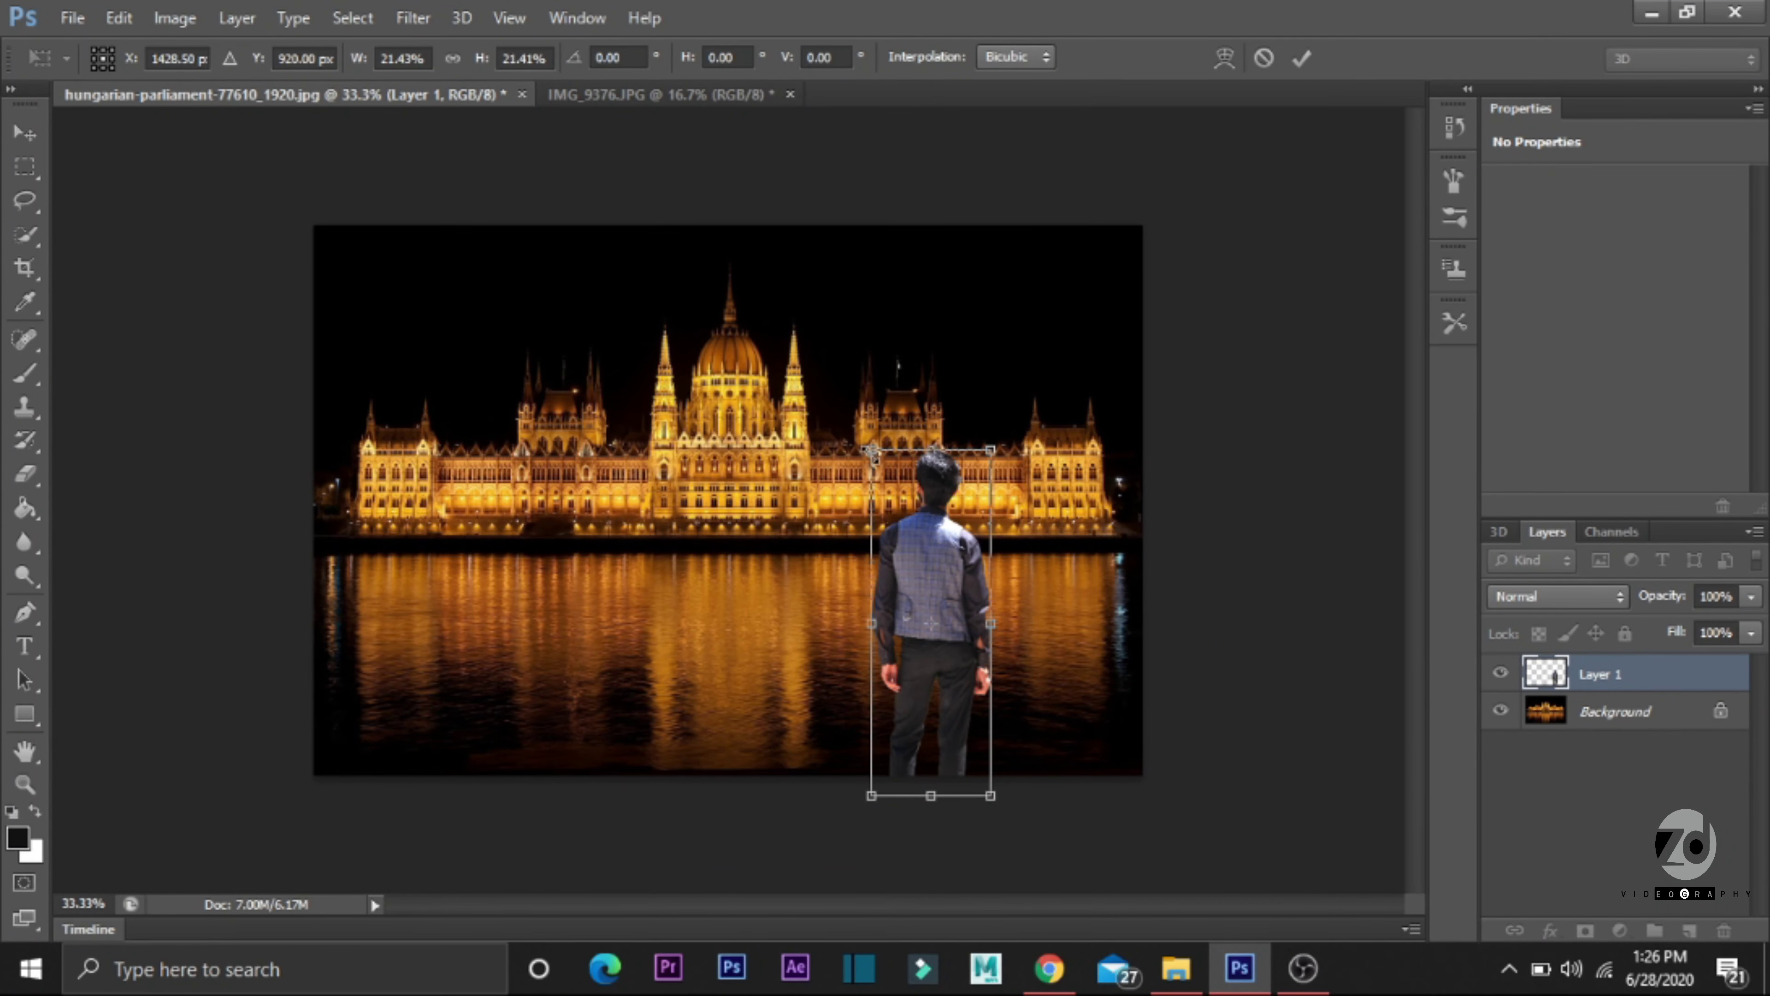
left_click_drag(874, 454, 865, 419)
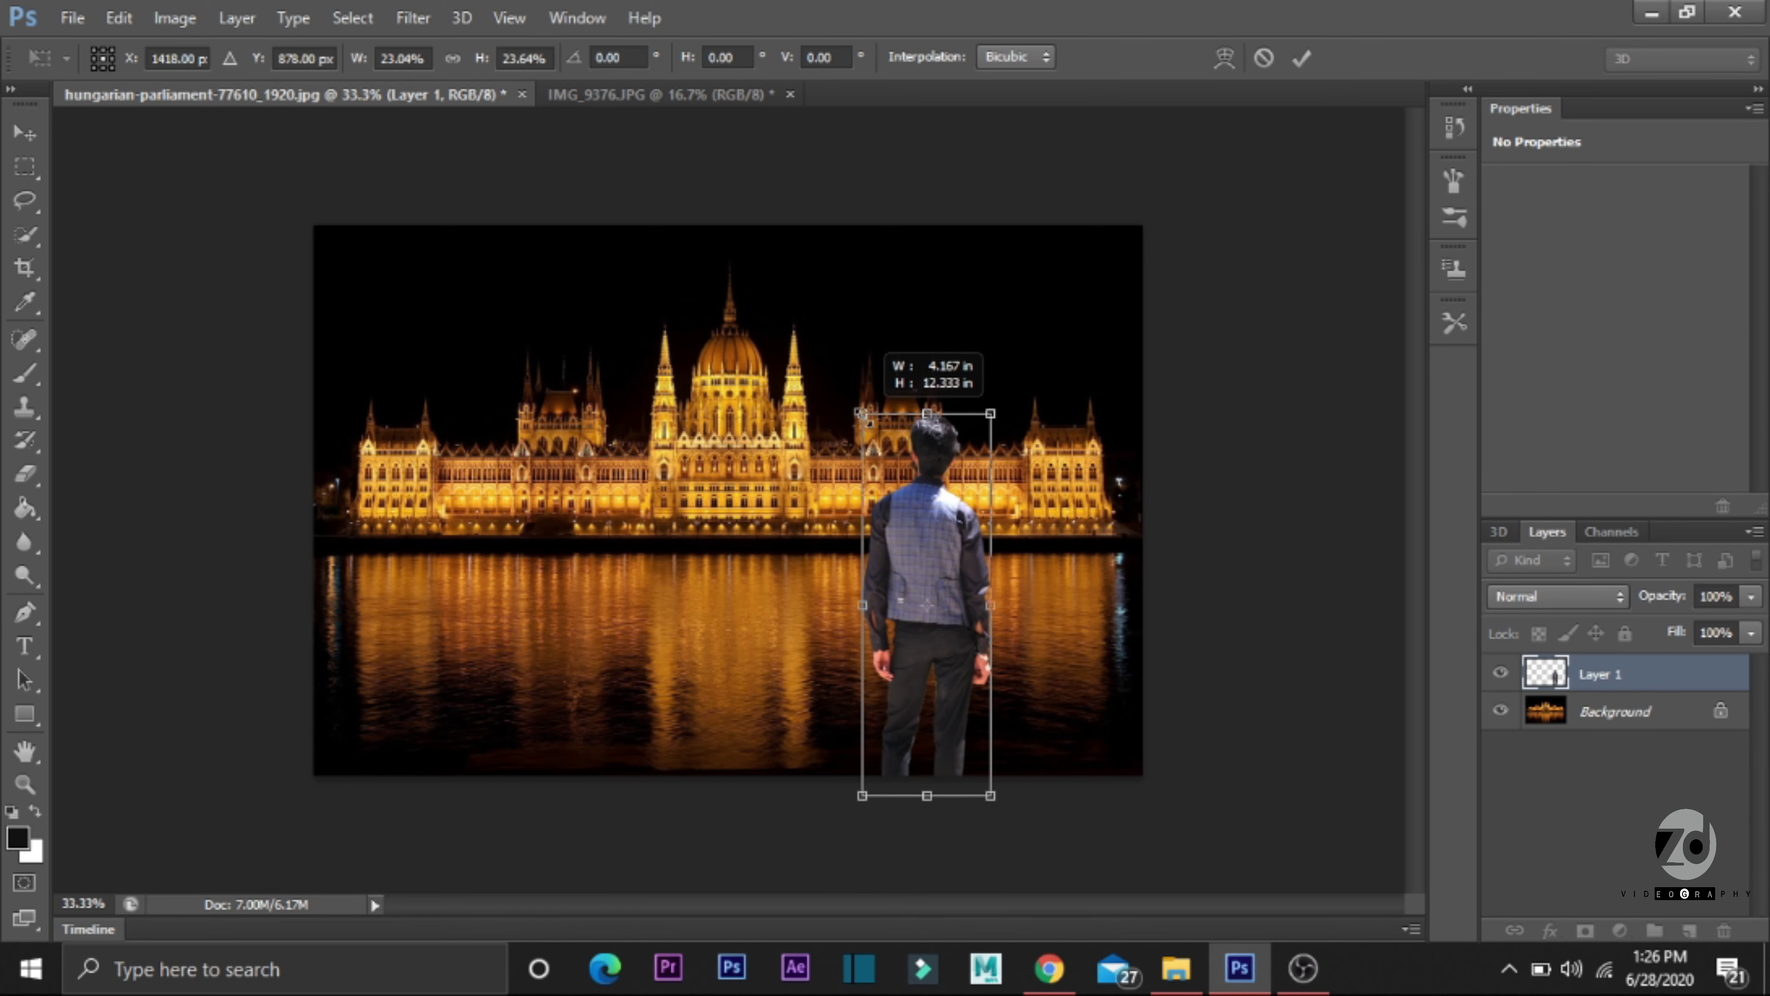
left_click_drag(864, 418, 856, 409)
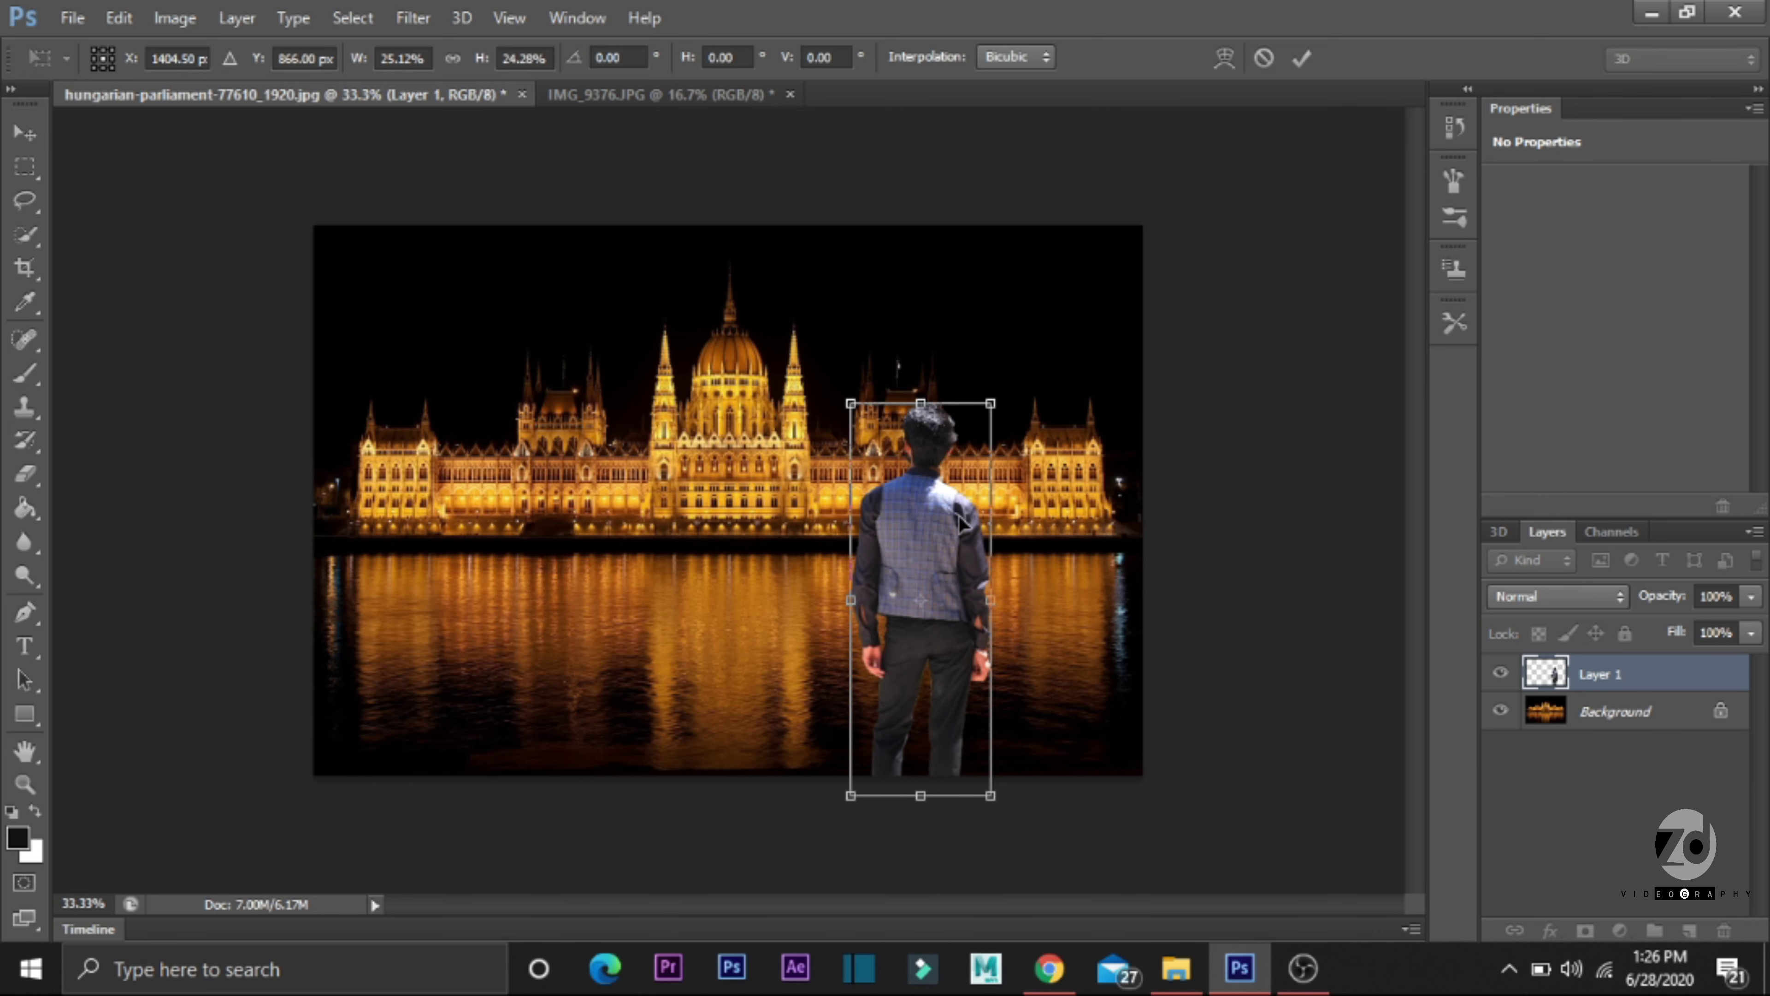
mouse_move(959, 516)
left_mouse_down()
mouse_move(1034, 536)
mouse_move(1055, 503)
mouse_move(1030, 511)
left_mouse_up()
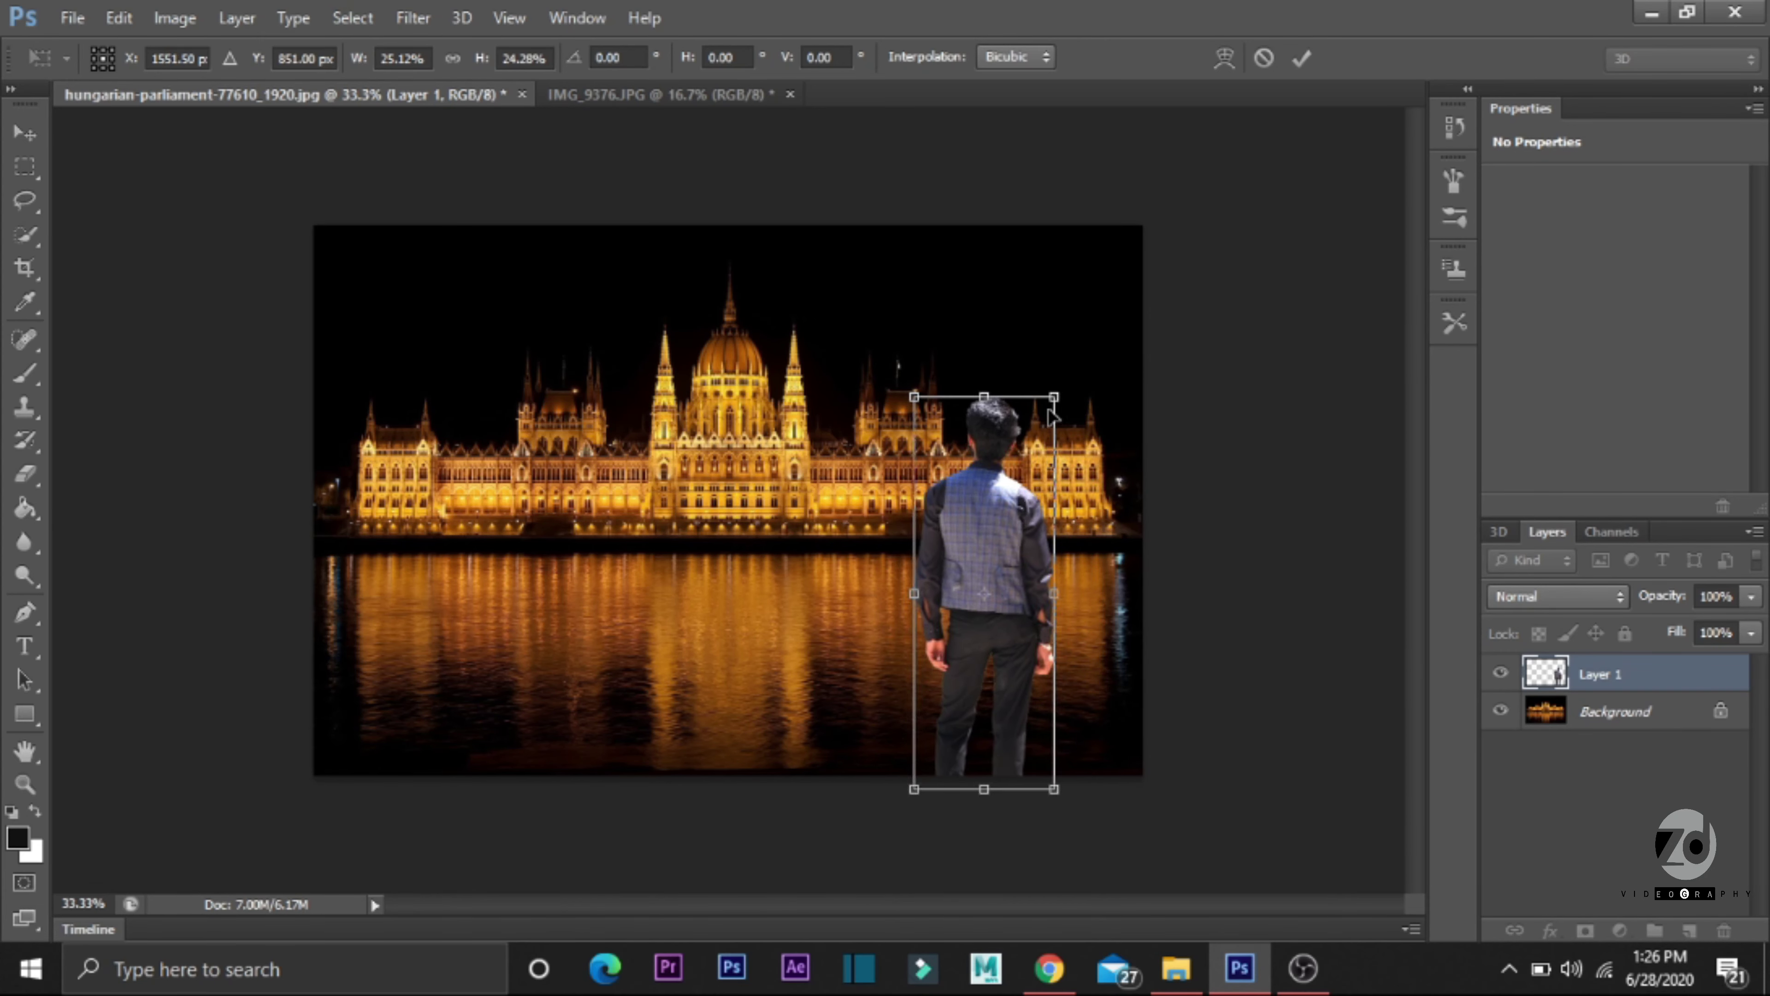
left_click_drag(1065, 389, 1053, 428)
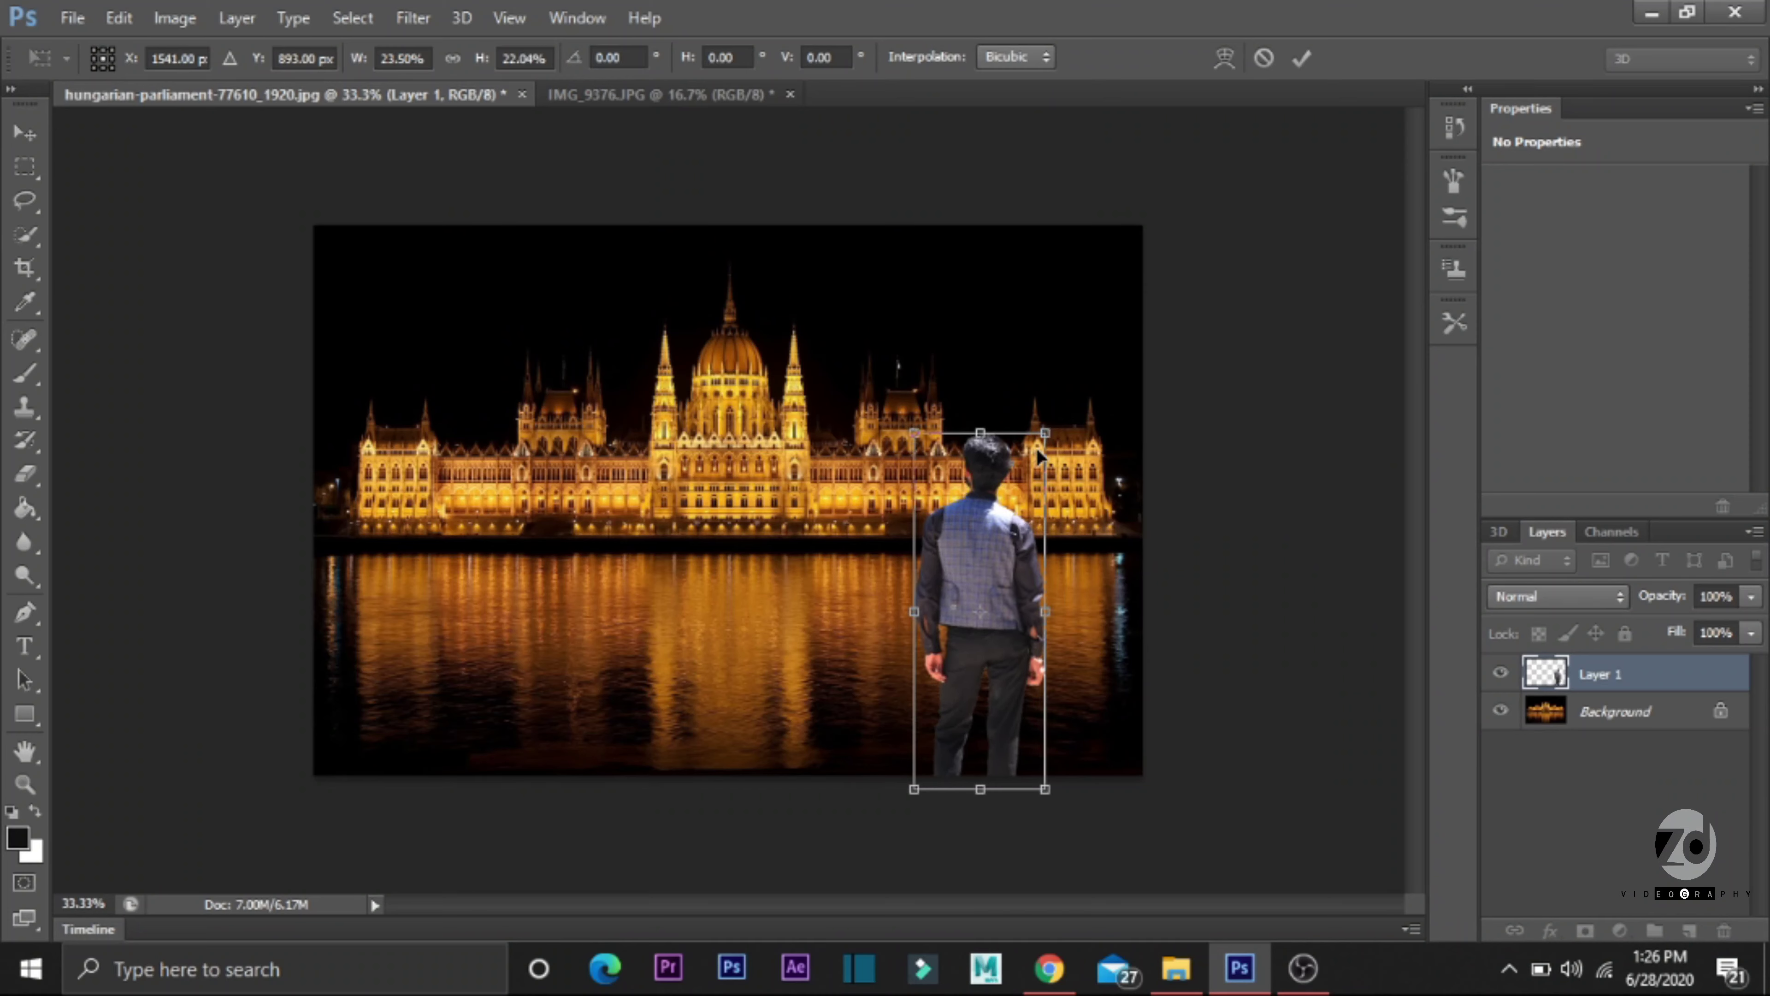
left_click(1309, 61)
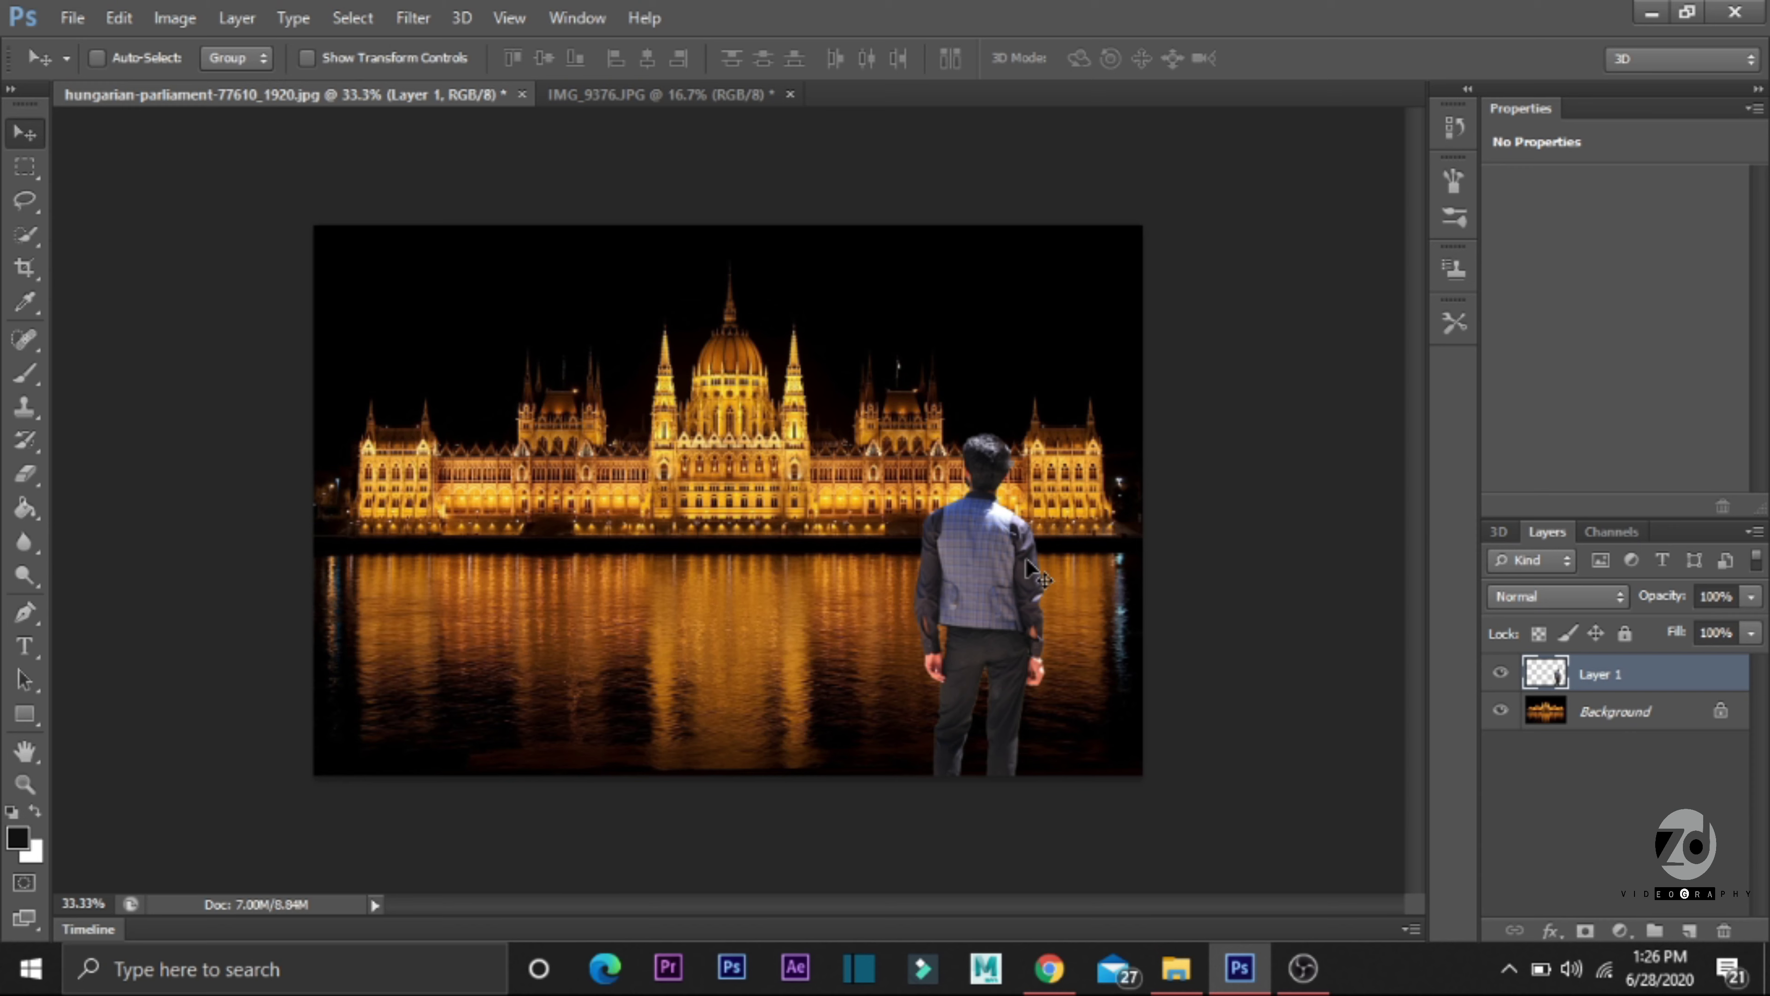
Step: Scale Layer 1 up slightly to about 108.5% and commit the transform
key("ctrl+t")
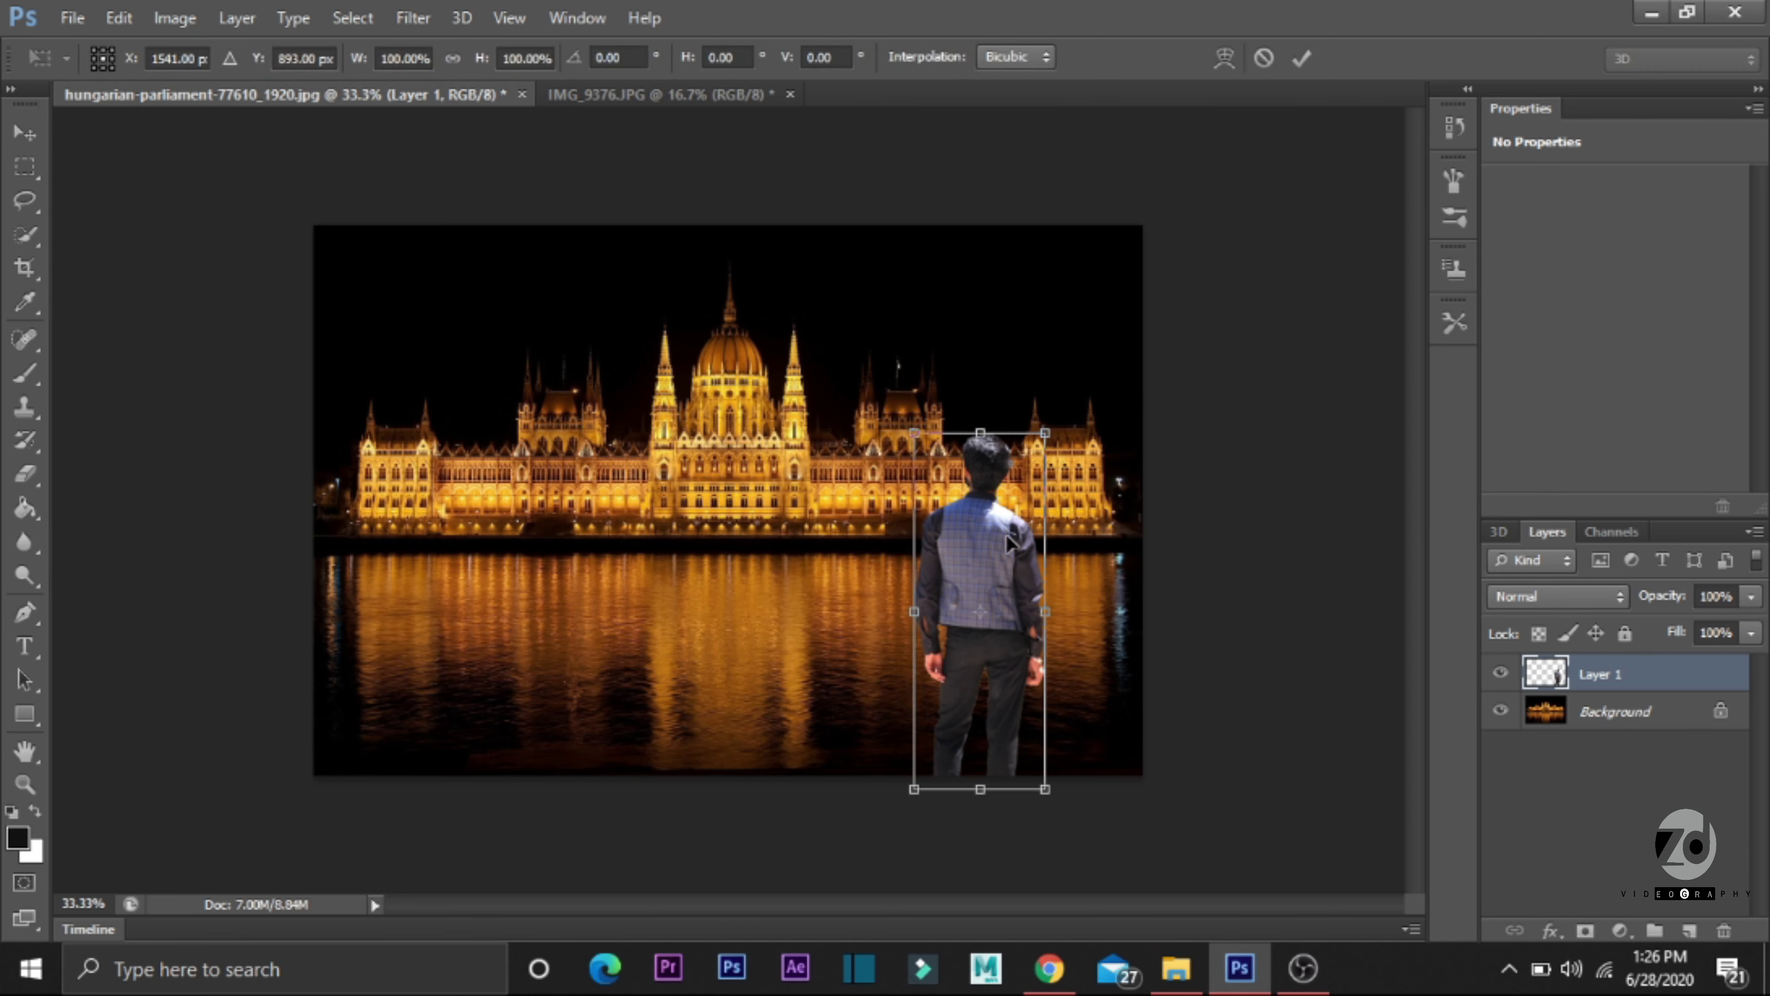
left_click_drag(1050, 427, 1061, 397)
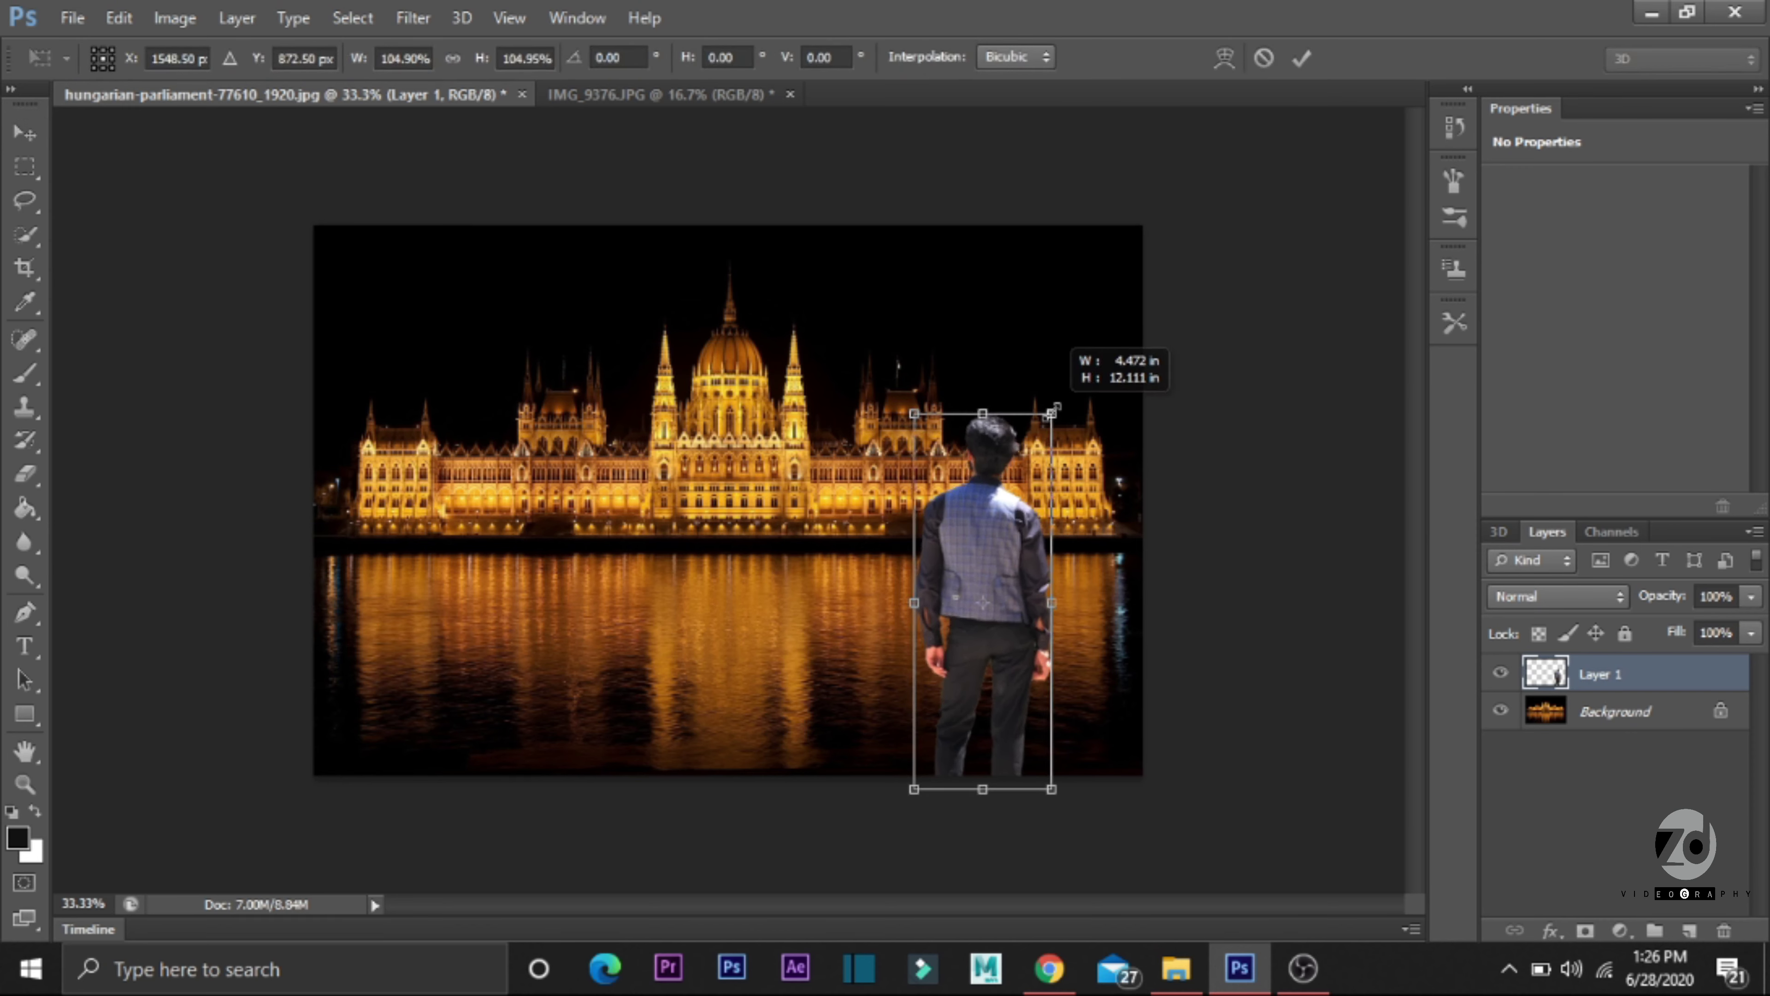
left_click(1302, 58)
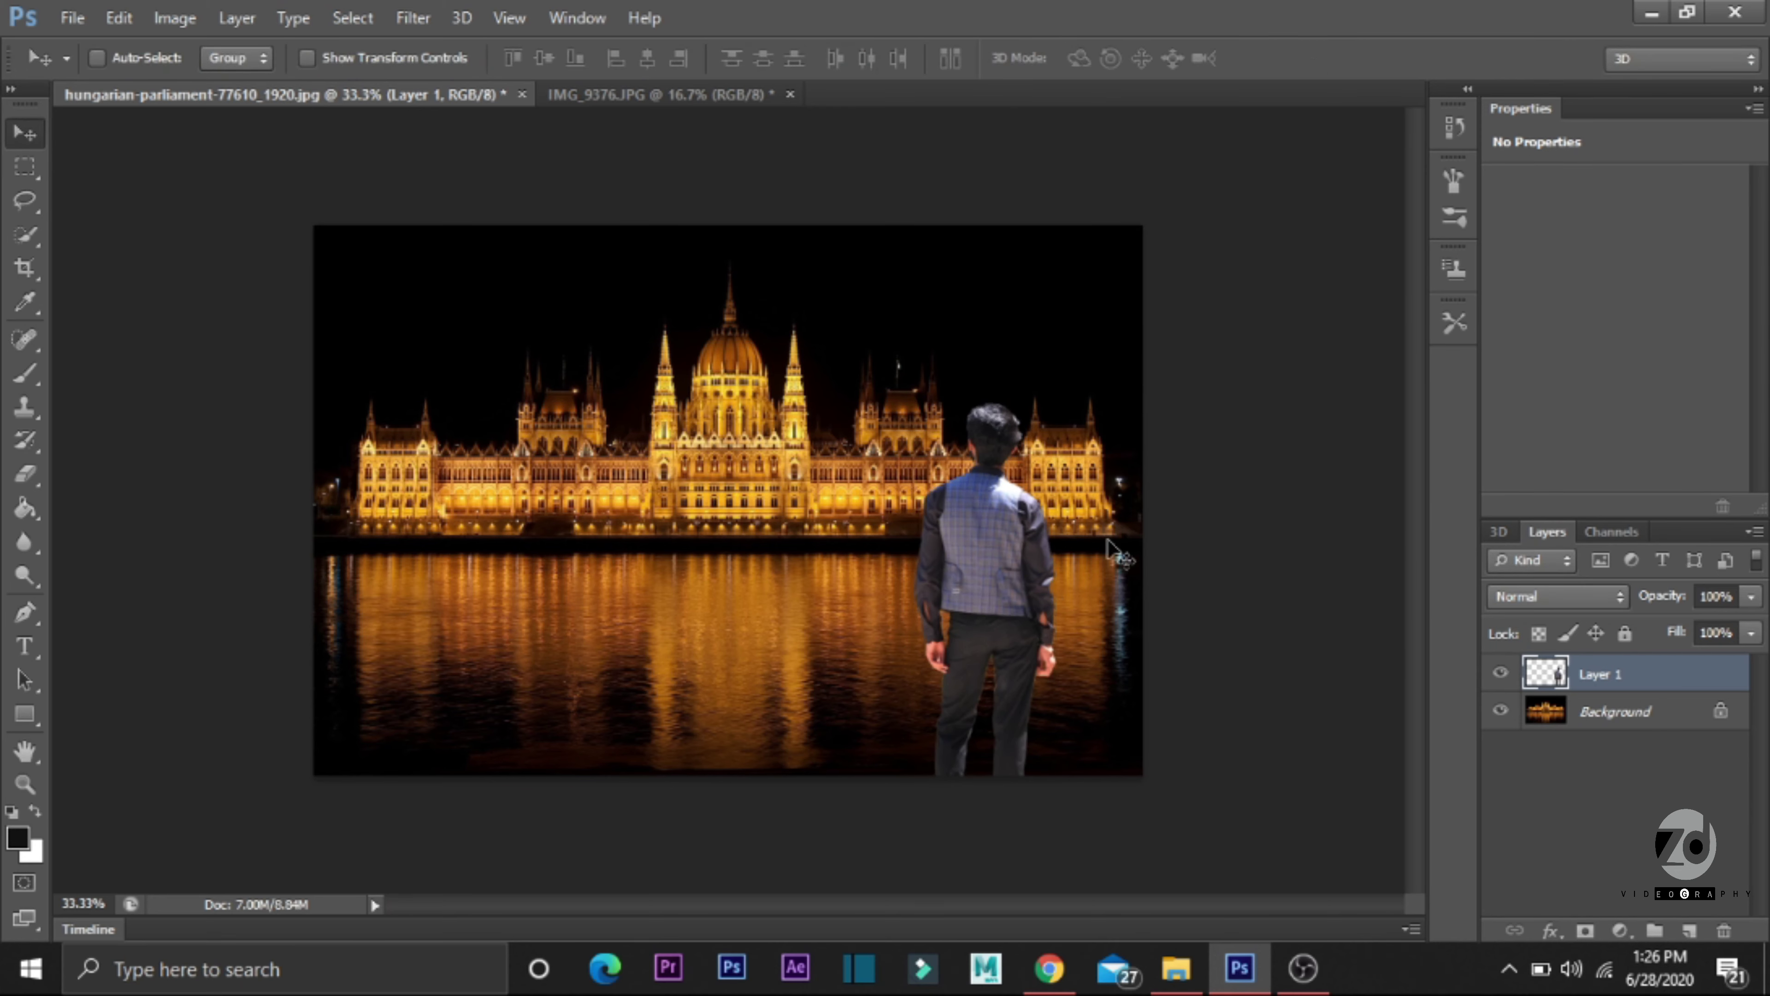
Step: Apply a Curves adjustment pulling the RGB curve slightly down on Layer 1
key("ctrl+m")
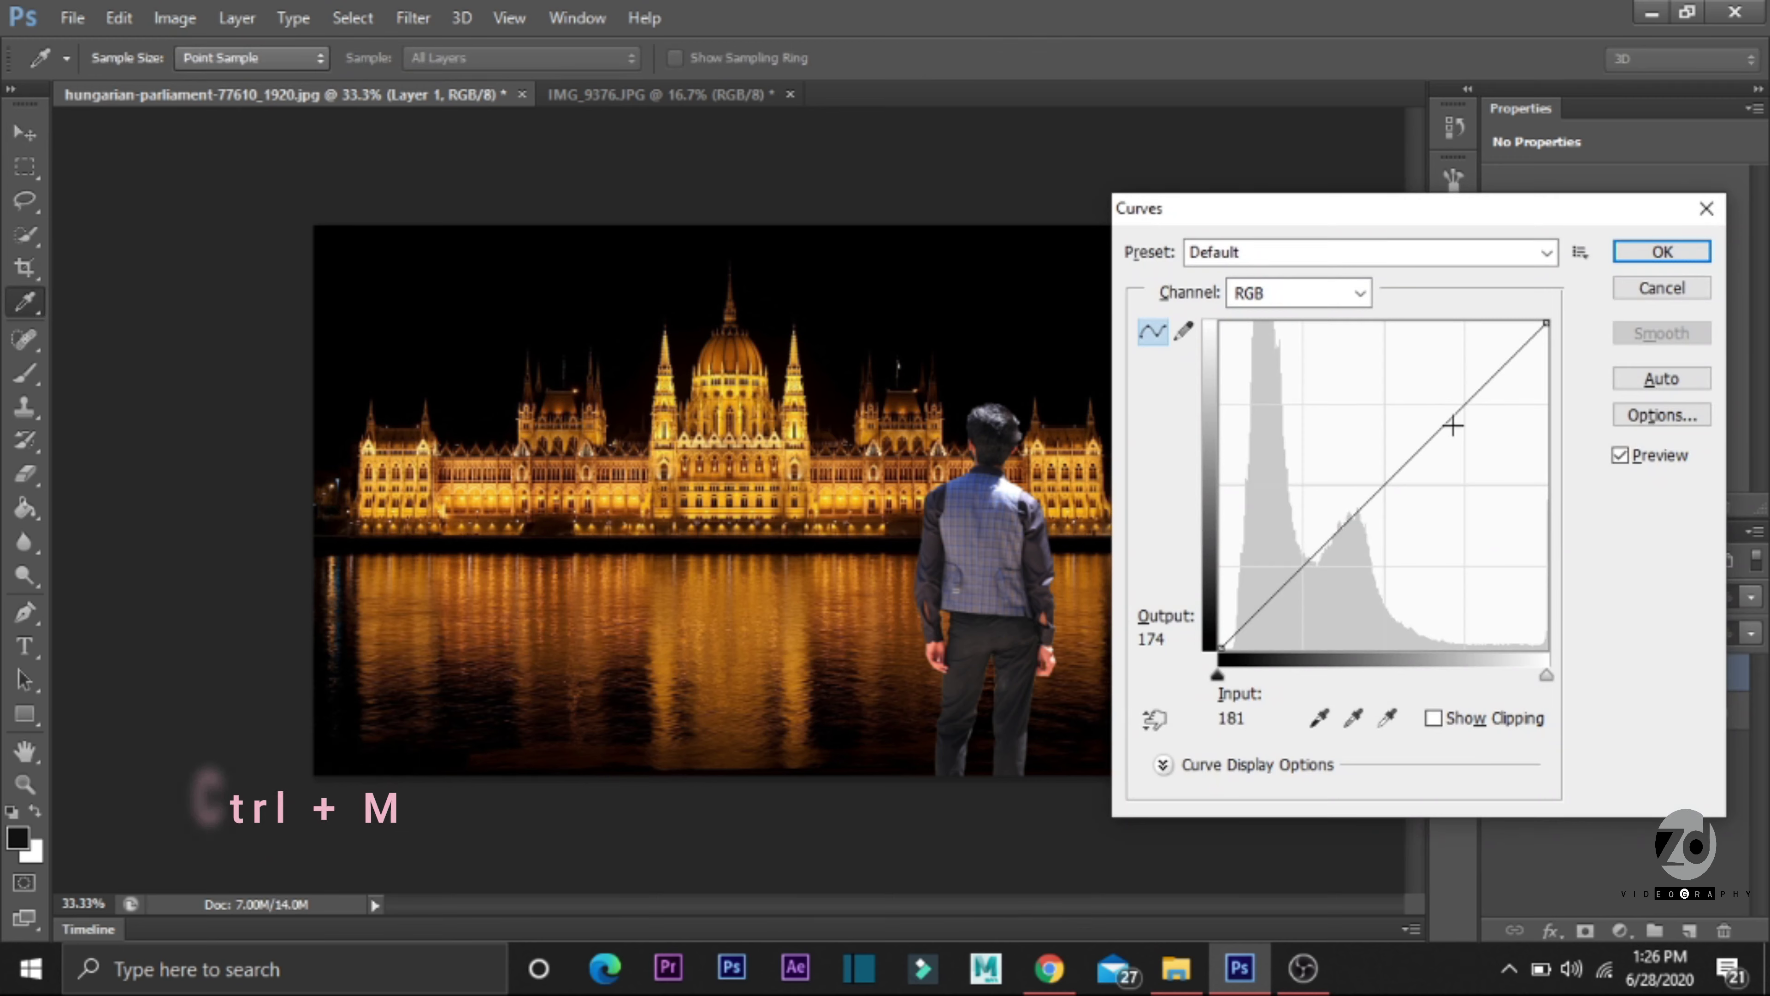
left_click_drag(1453, 426, 1464, 440)
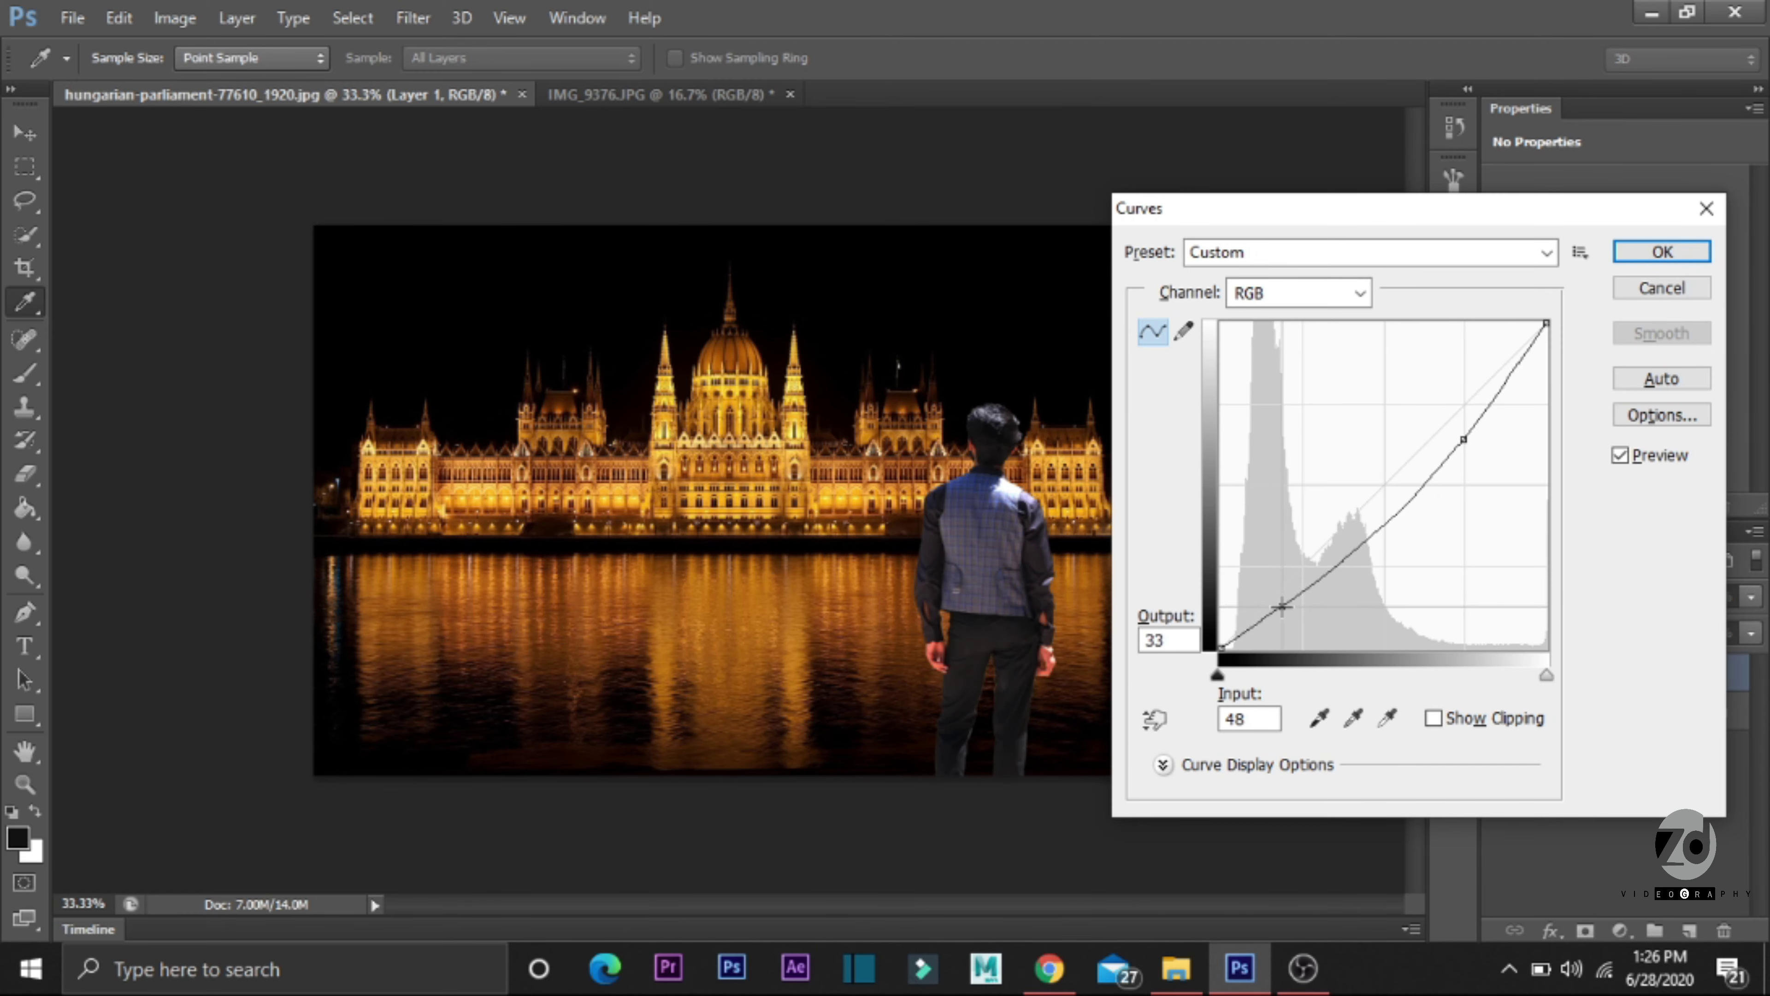
left_click(1663, 252)
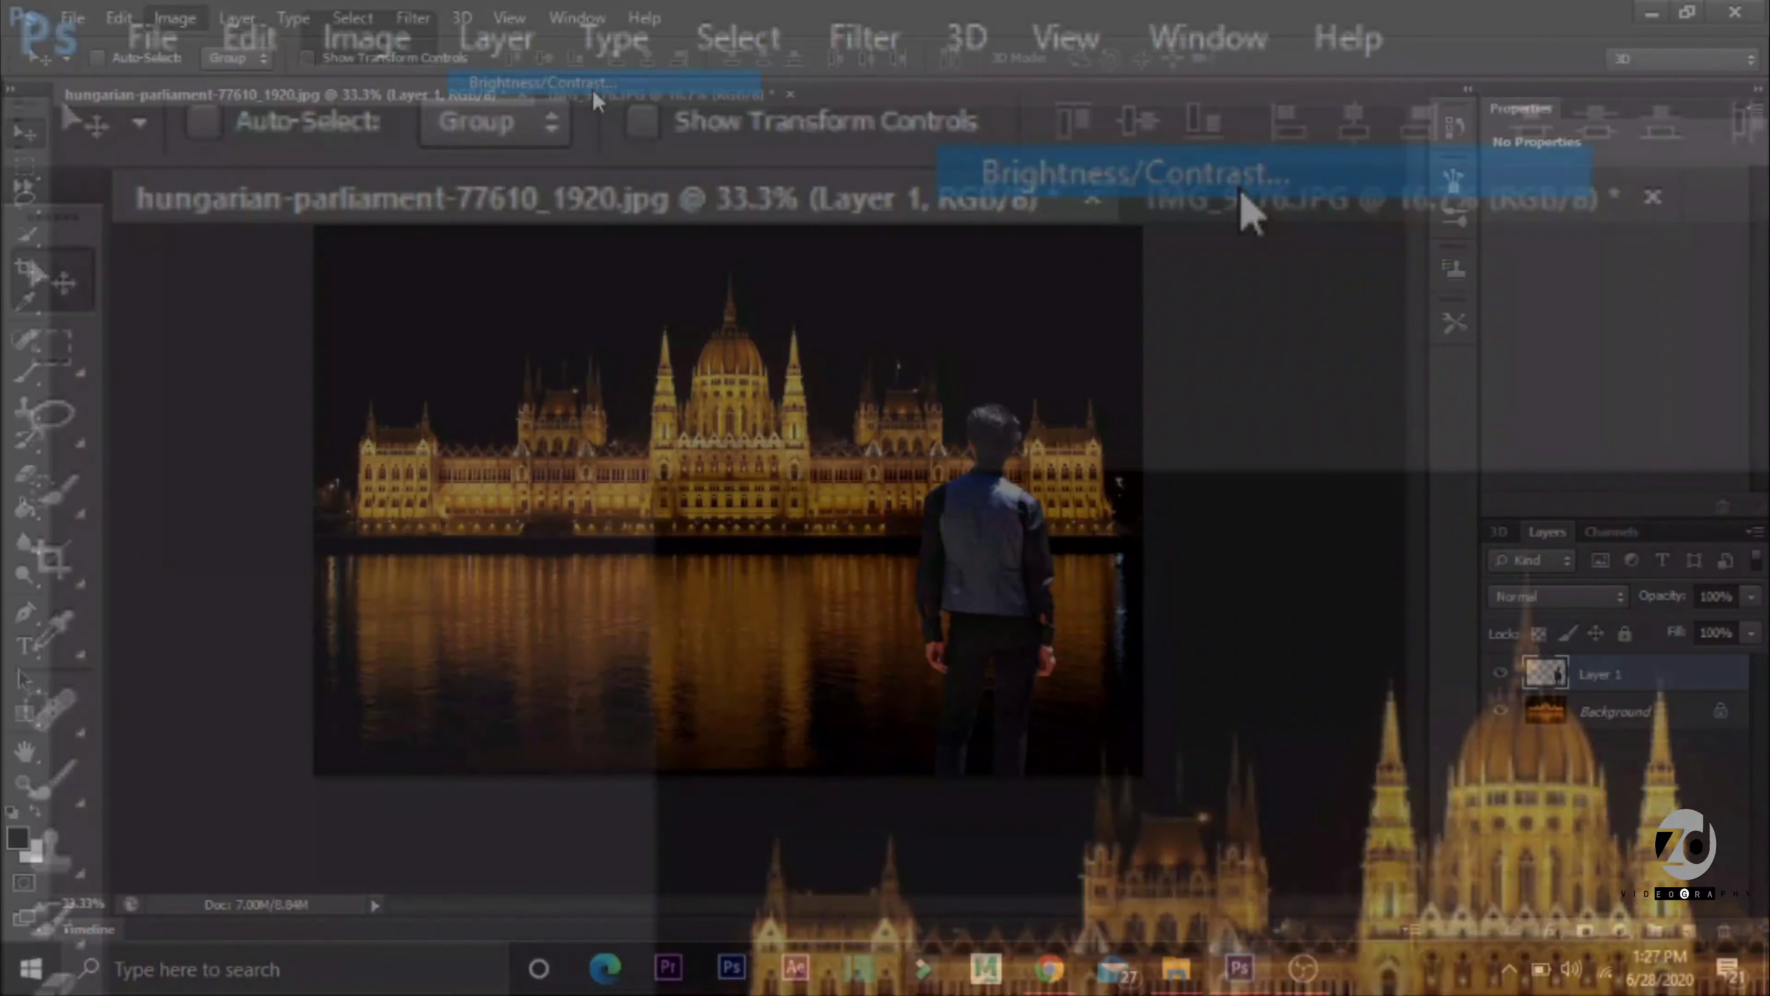
Step: Set Layer 1's Brightness/Contrast to brightness -39 and contrast 4
left_click(1241, 187)
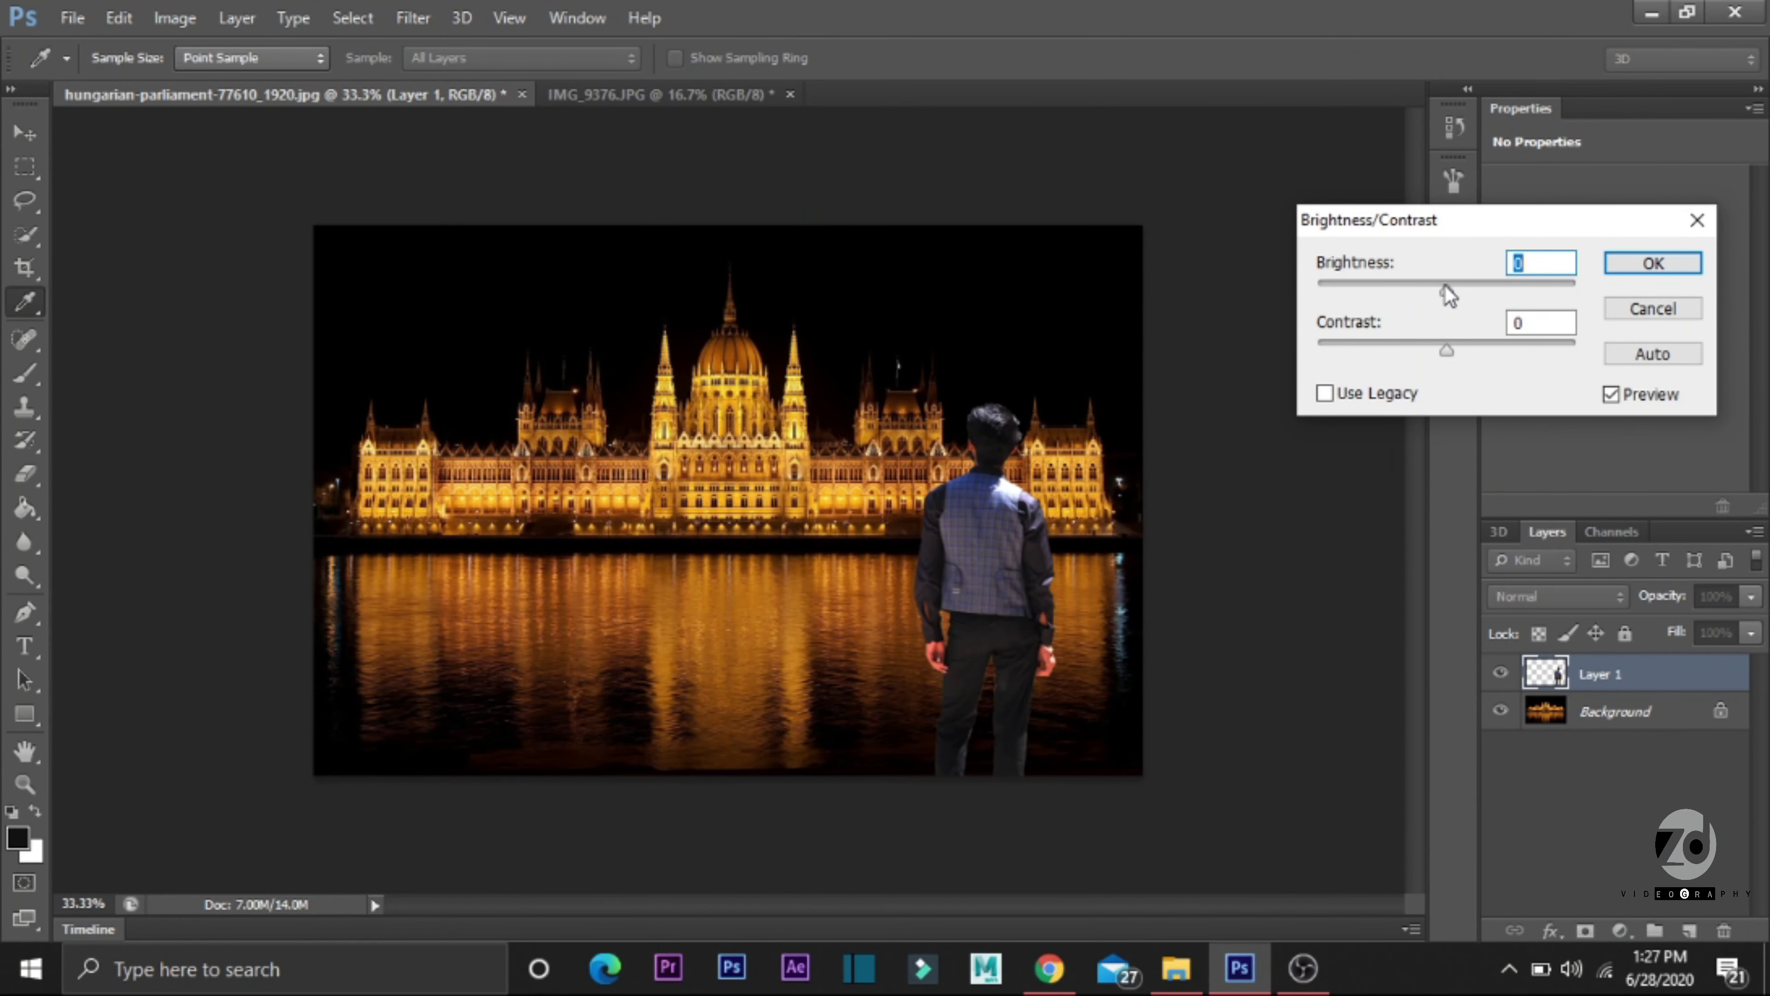
mouse_move(1451, 286)
left_mouse_down()
mouse_move(1412, 298)
mouse_move(1469, 353)
mouse_move(1399, 352)
mouse_move(1456, 367)
left_mouse_up()
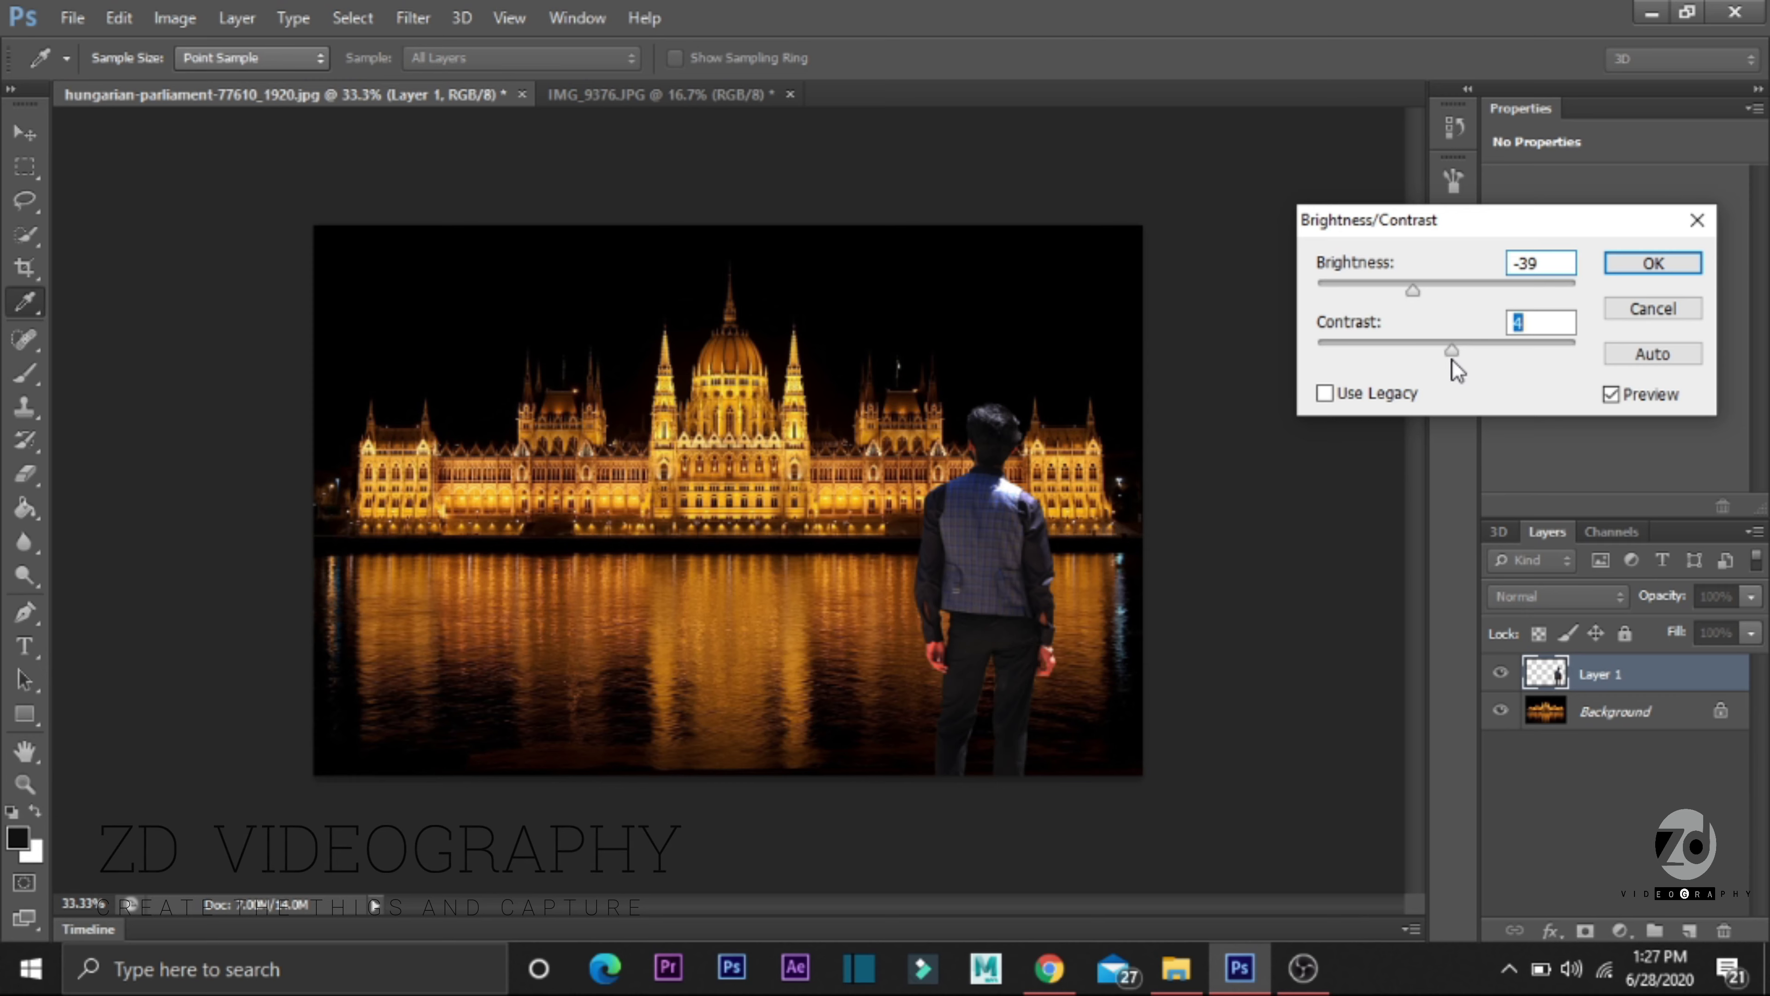
left_click(1625, 265)
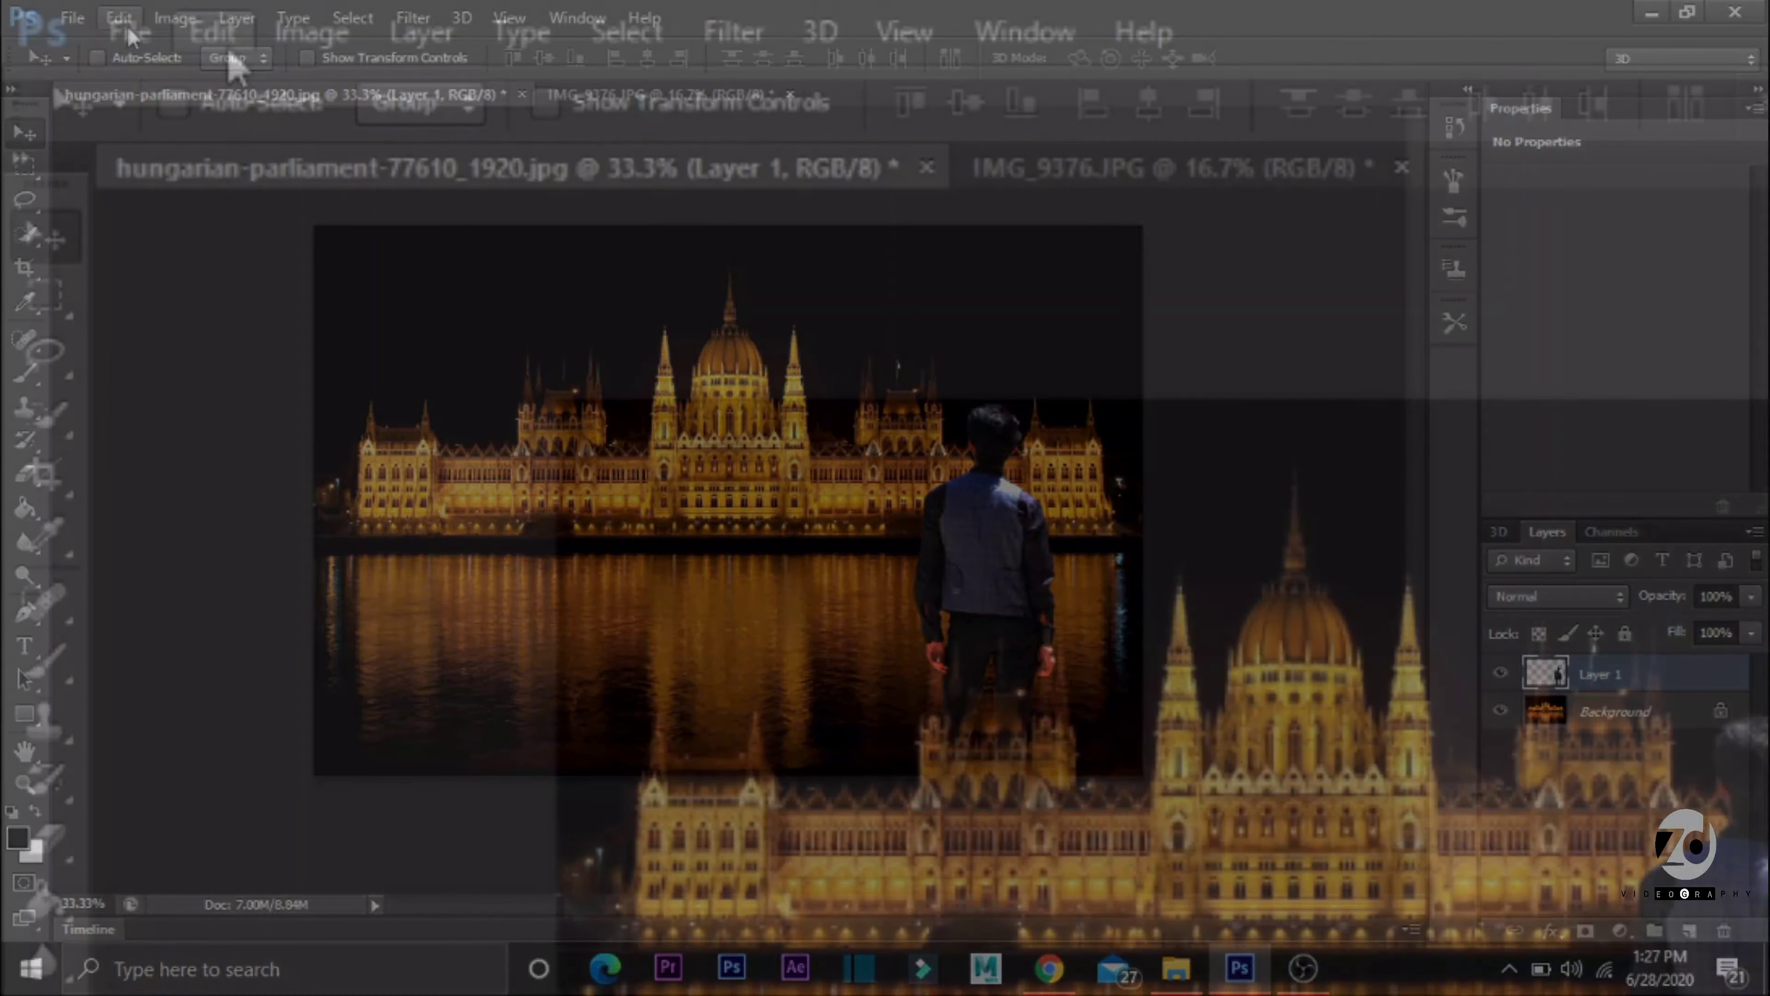
Step: Apply an Exposure adjustment of +0.38 with gamma 0.92 to Layer 1
left_click(174, 17)
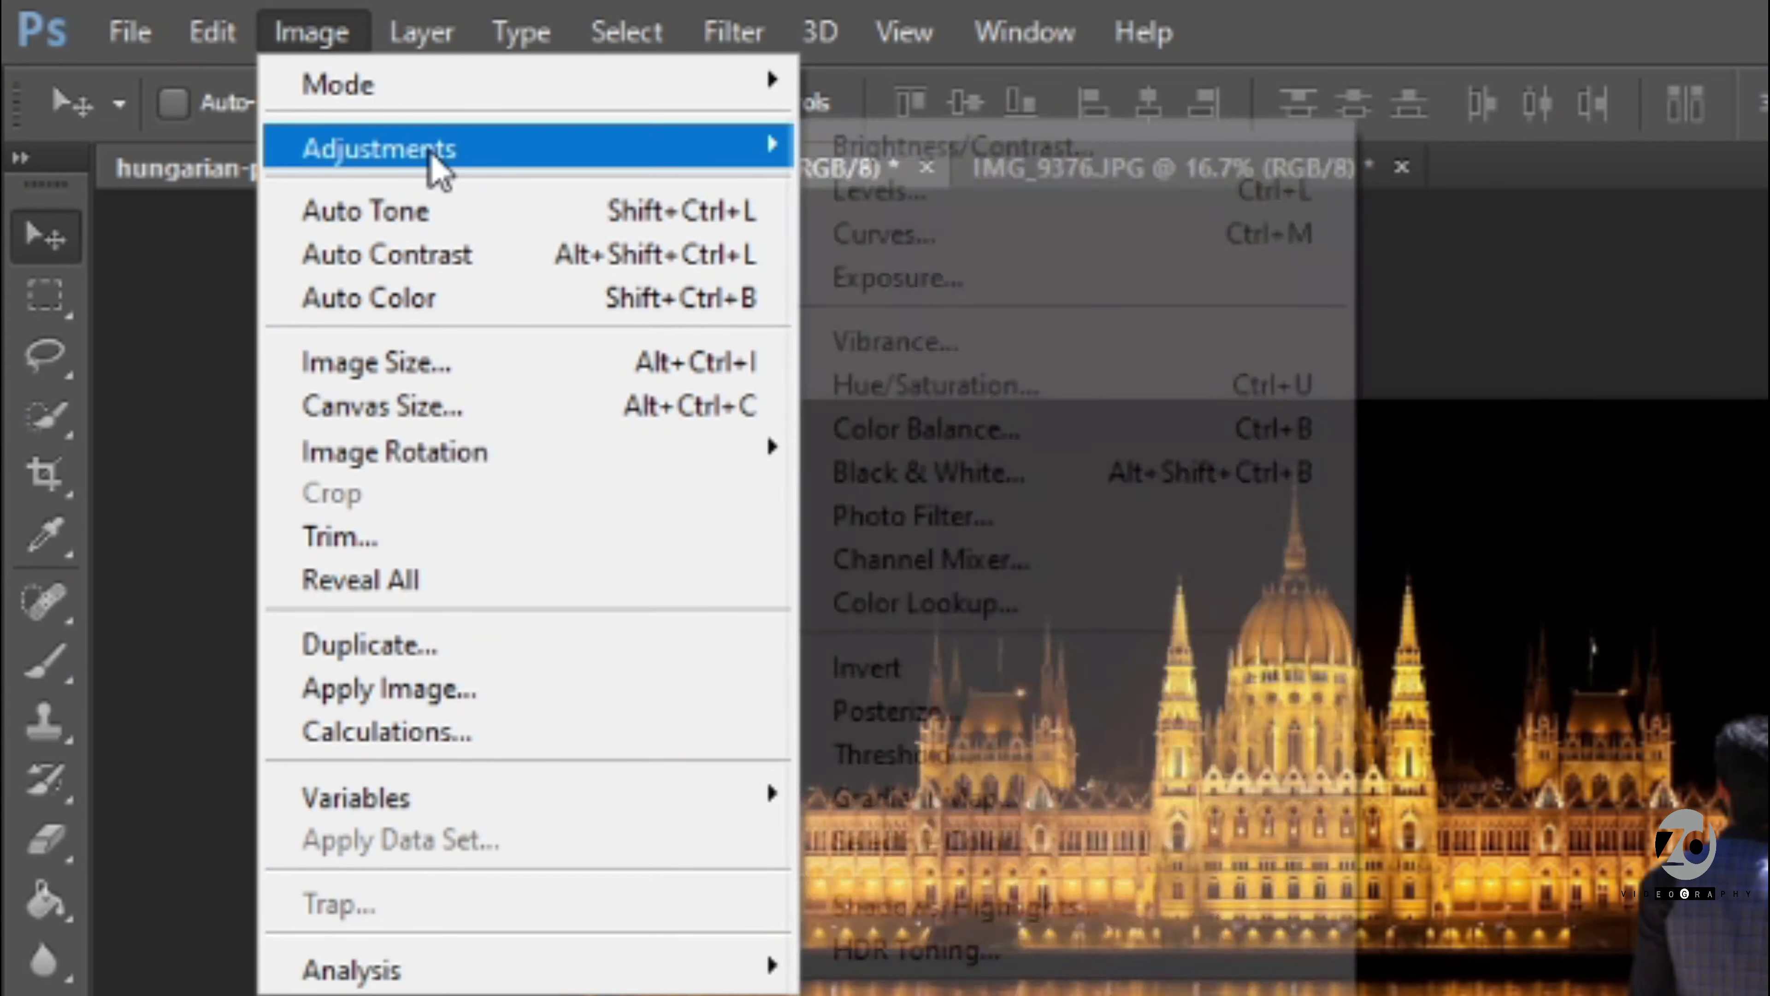
mouse_move(379, 148)
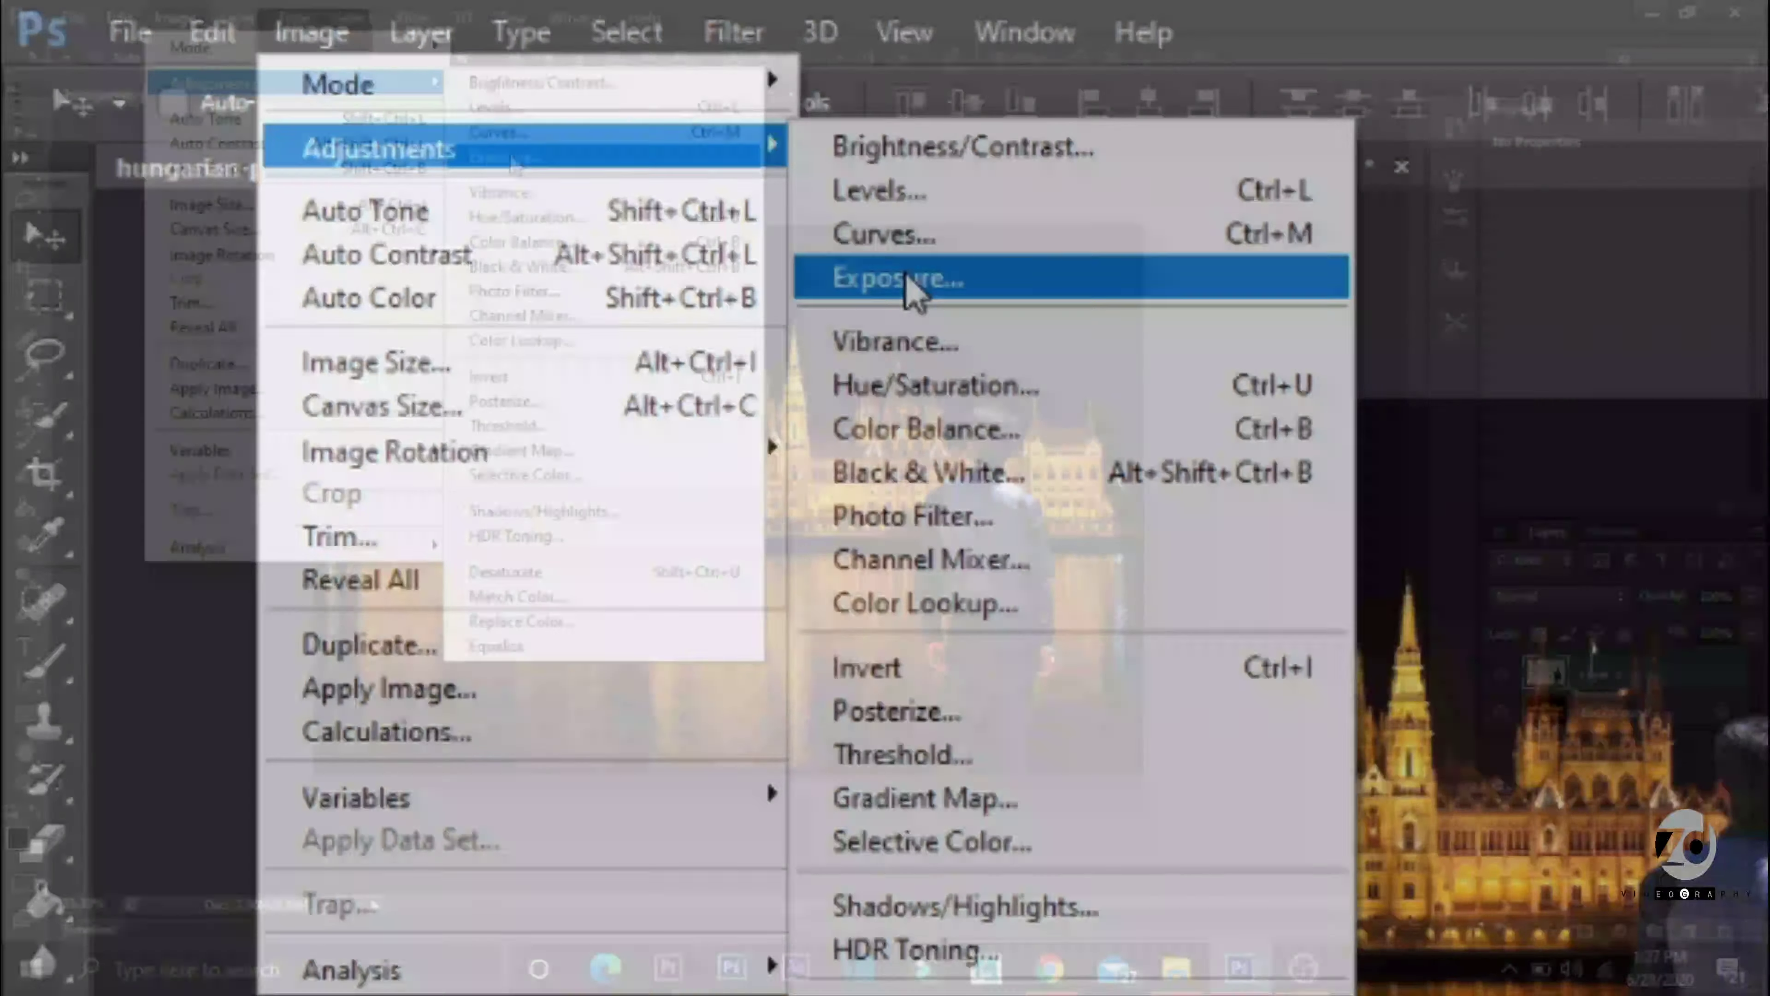
left_click(906, 279)
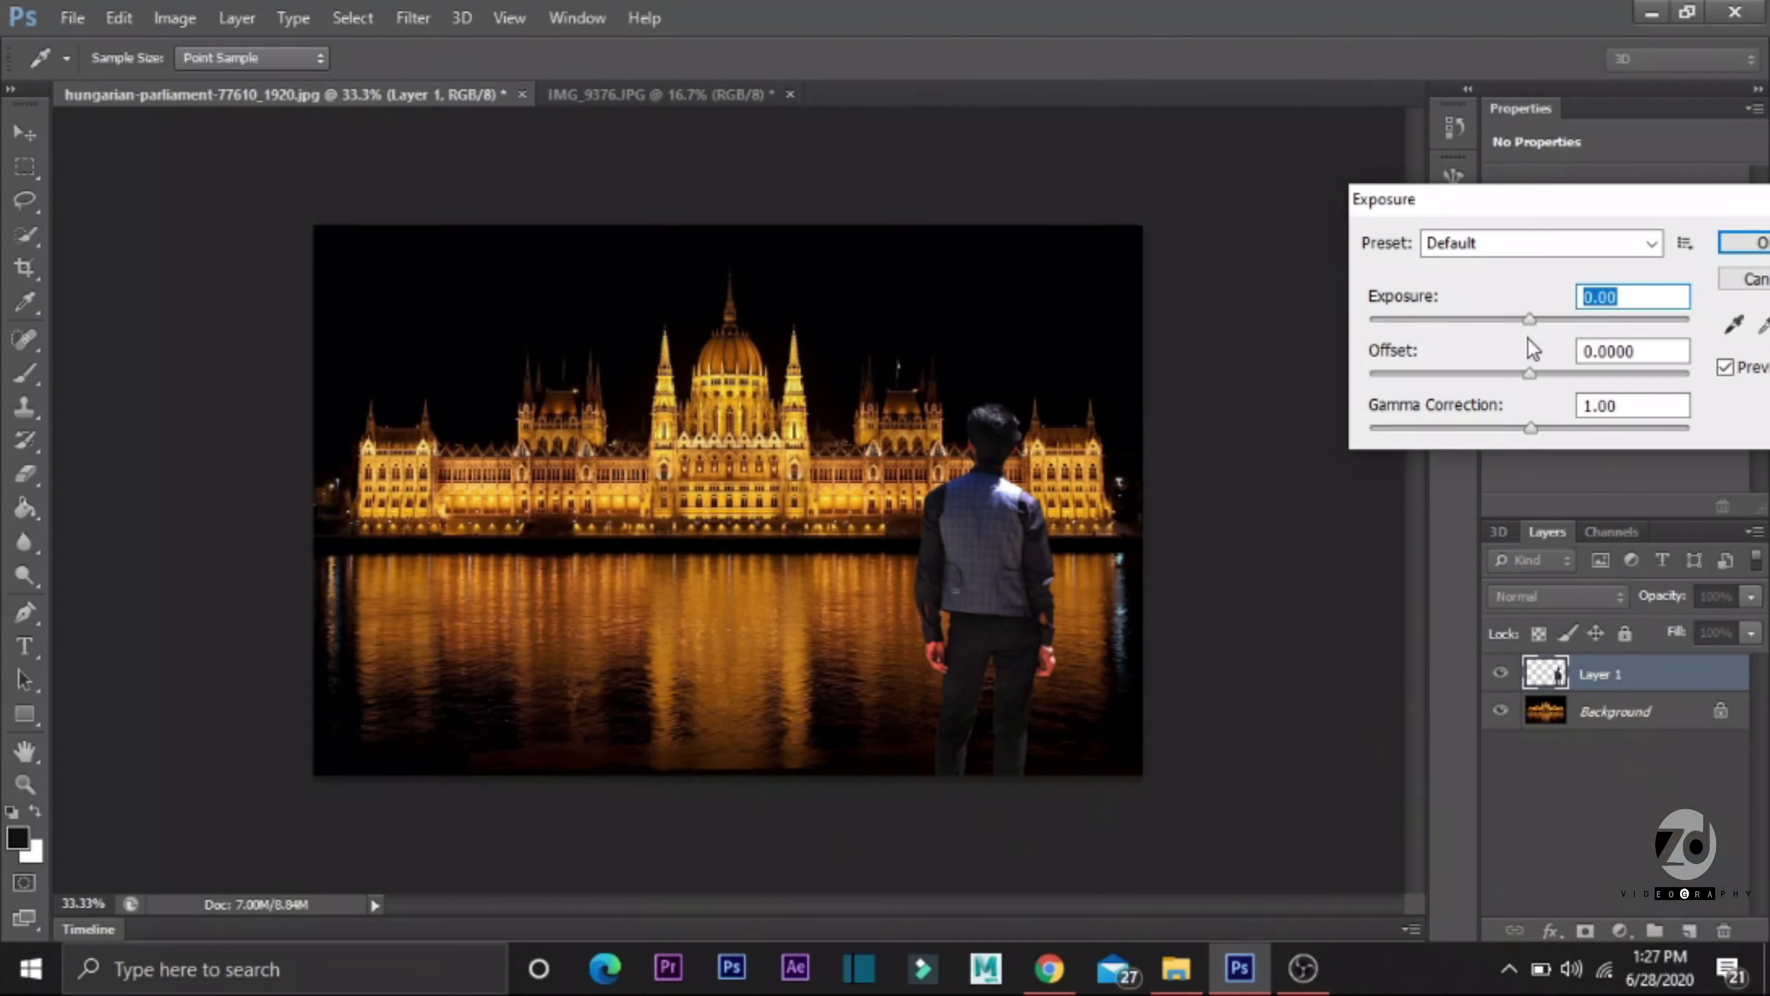
left_click_drag(1537, 323, 1536, 380)
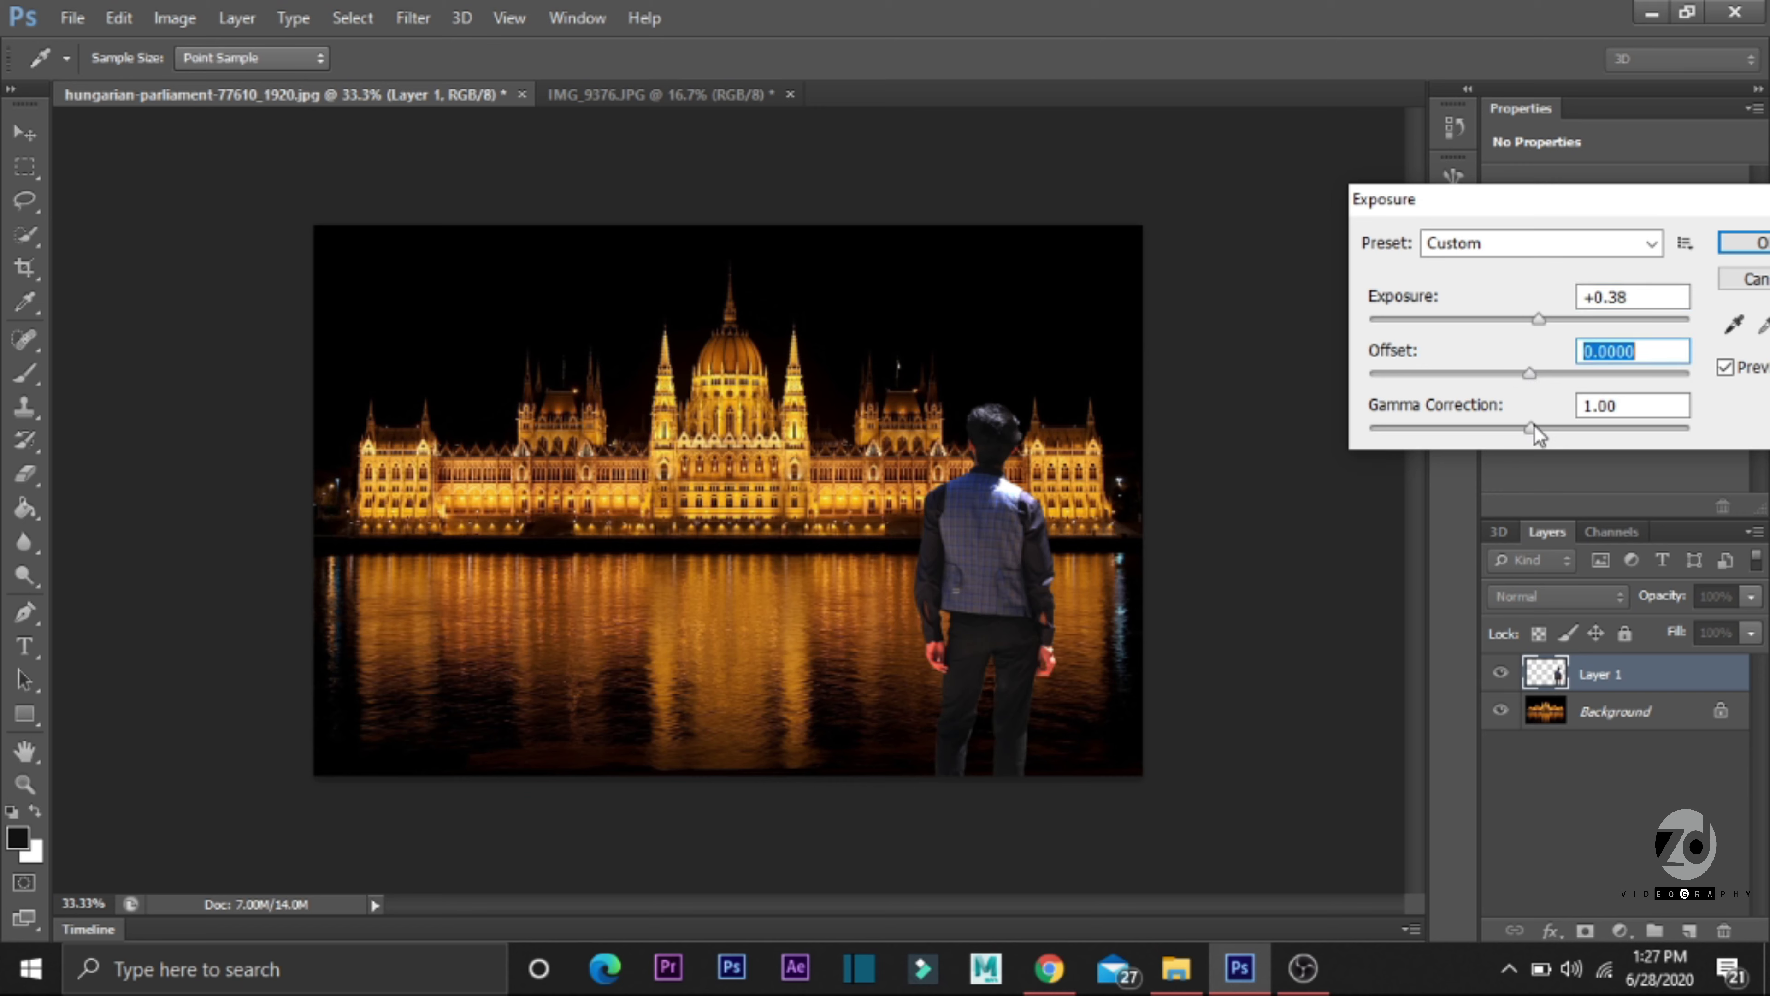
left_click_drag(1534, 423, 1541, 423)
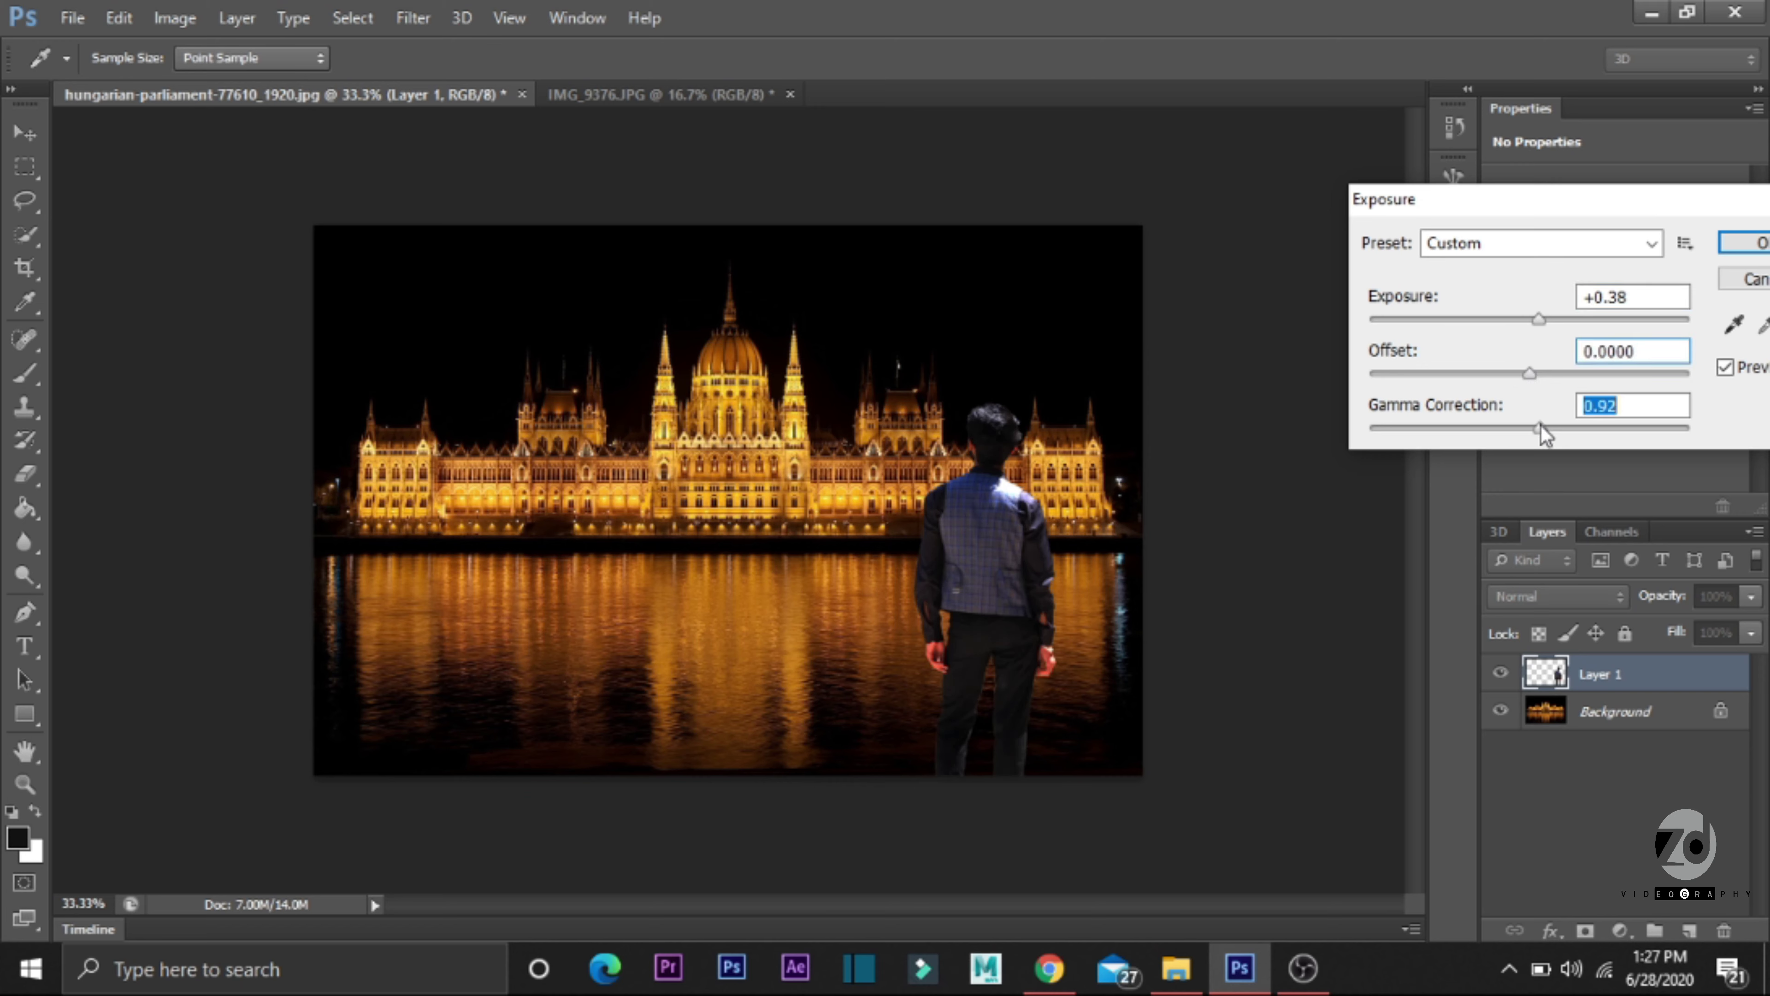
left_click(1762, 243)
Step: Clone jacket plaid over the white patch on the man's shoulder
key("v")
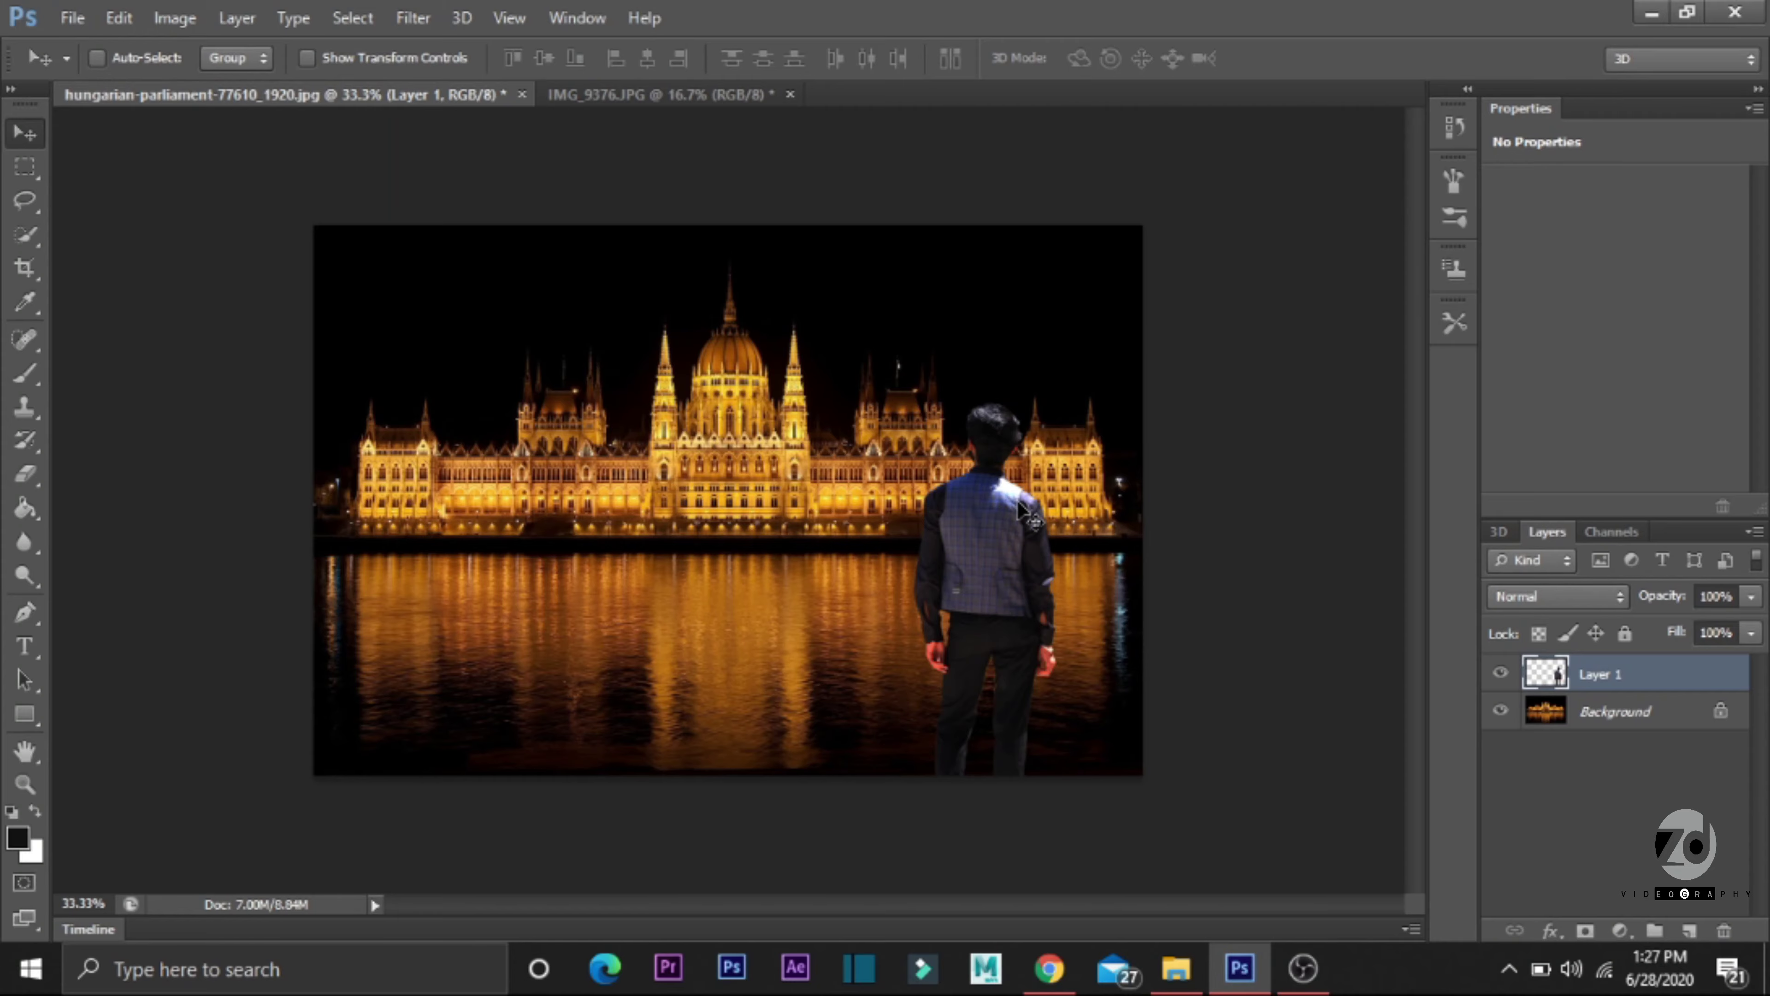
key("ctrl+plus")
key("ctrl+plus")
key("ctrl+plus")
key("ctrl+plus")
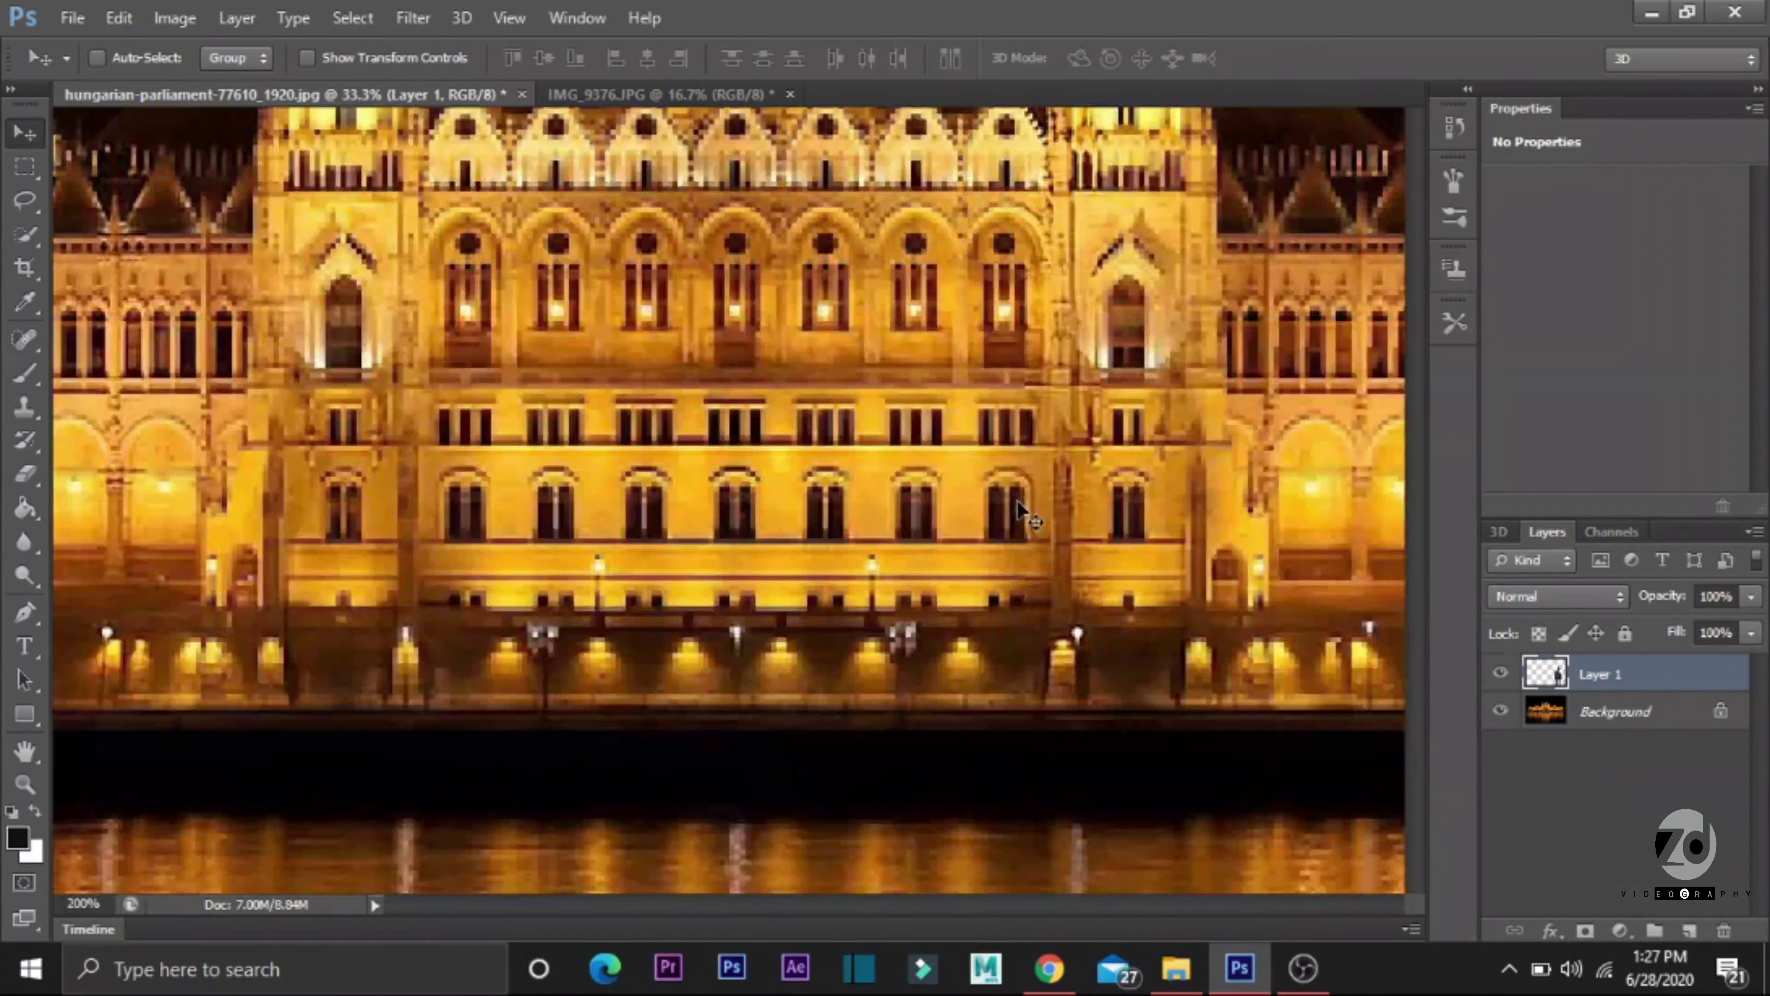
left_click_drag(899, 909, 1121, 907)
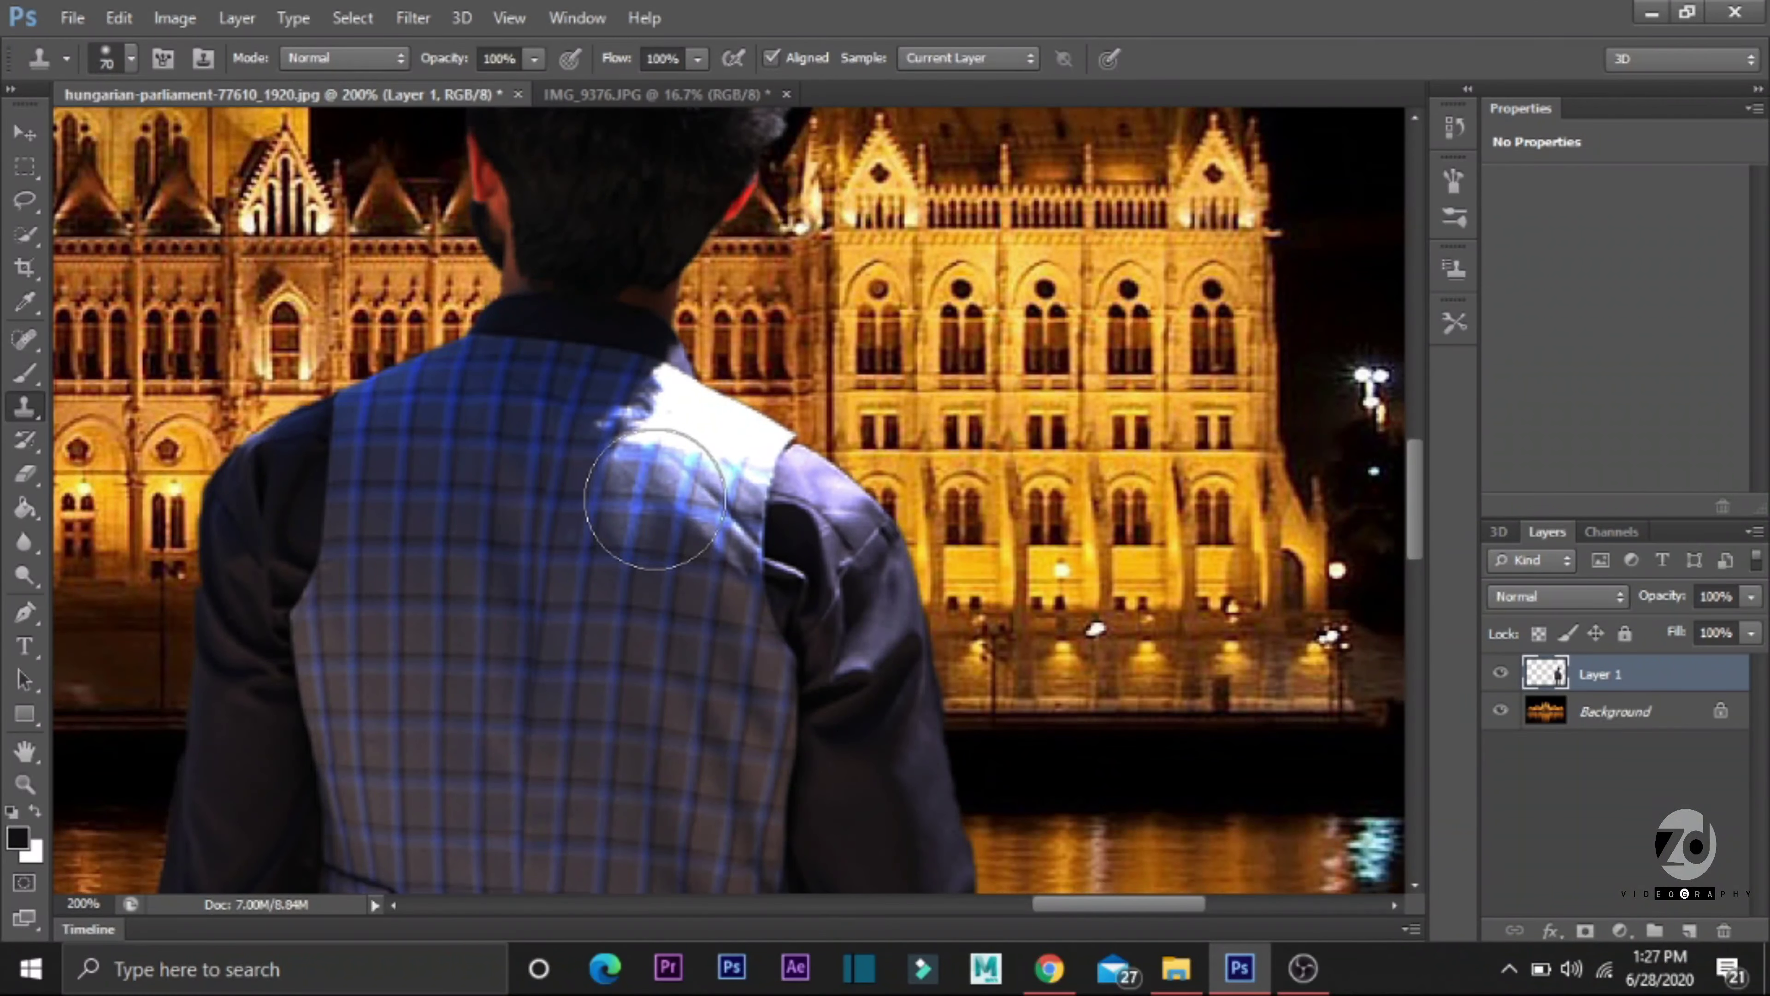
left_click(654, 500, "alt")
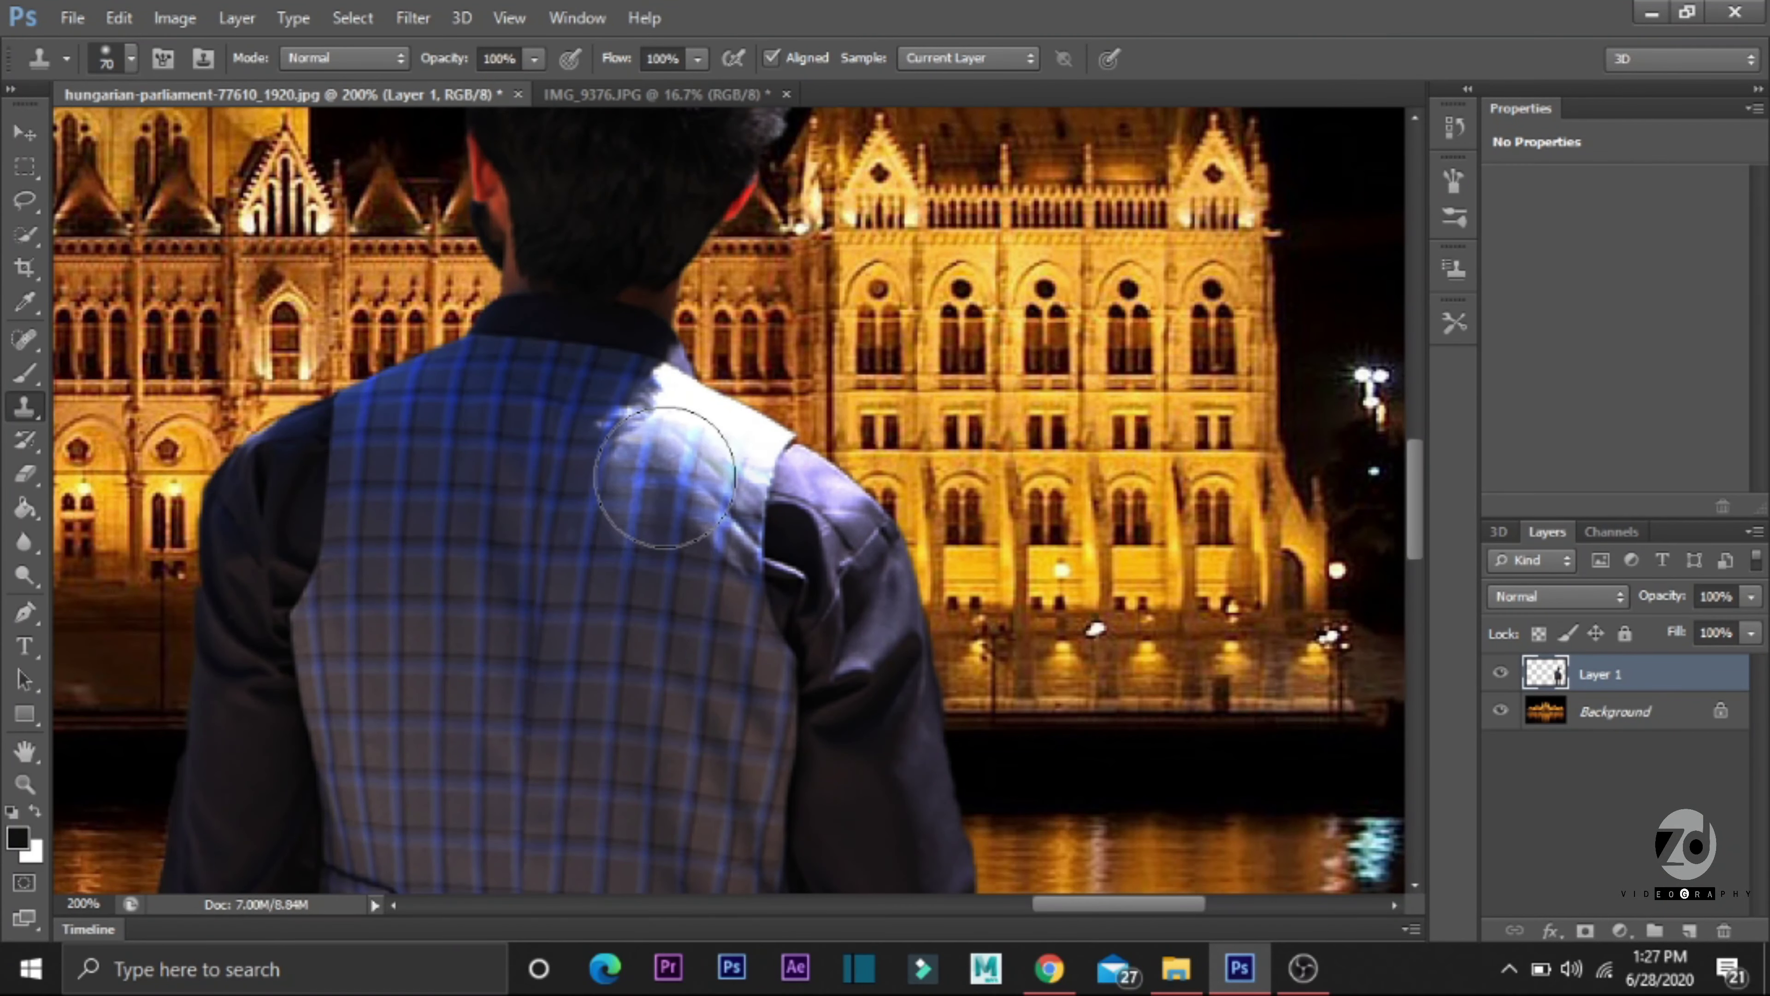
left_click_drag(679, 460, 676, 447)
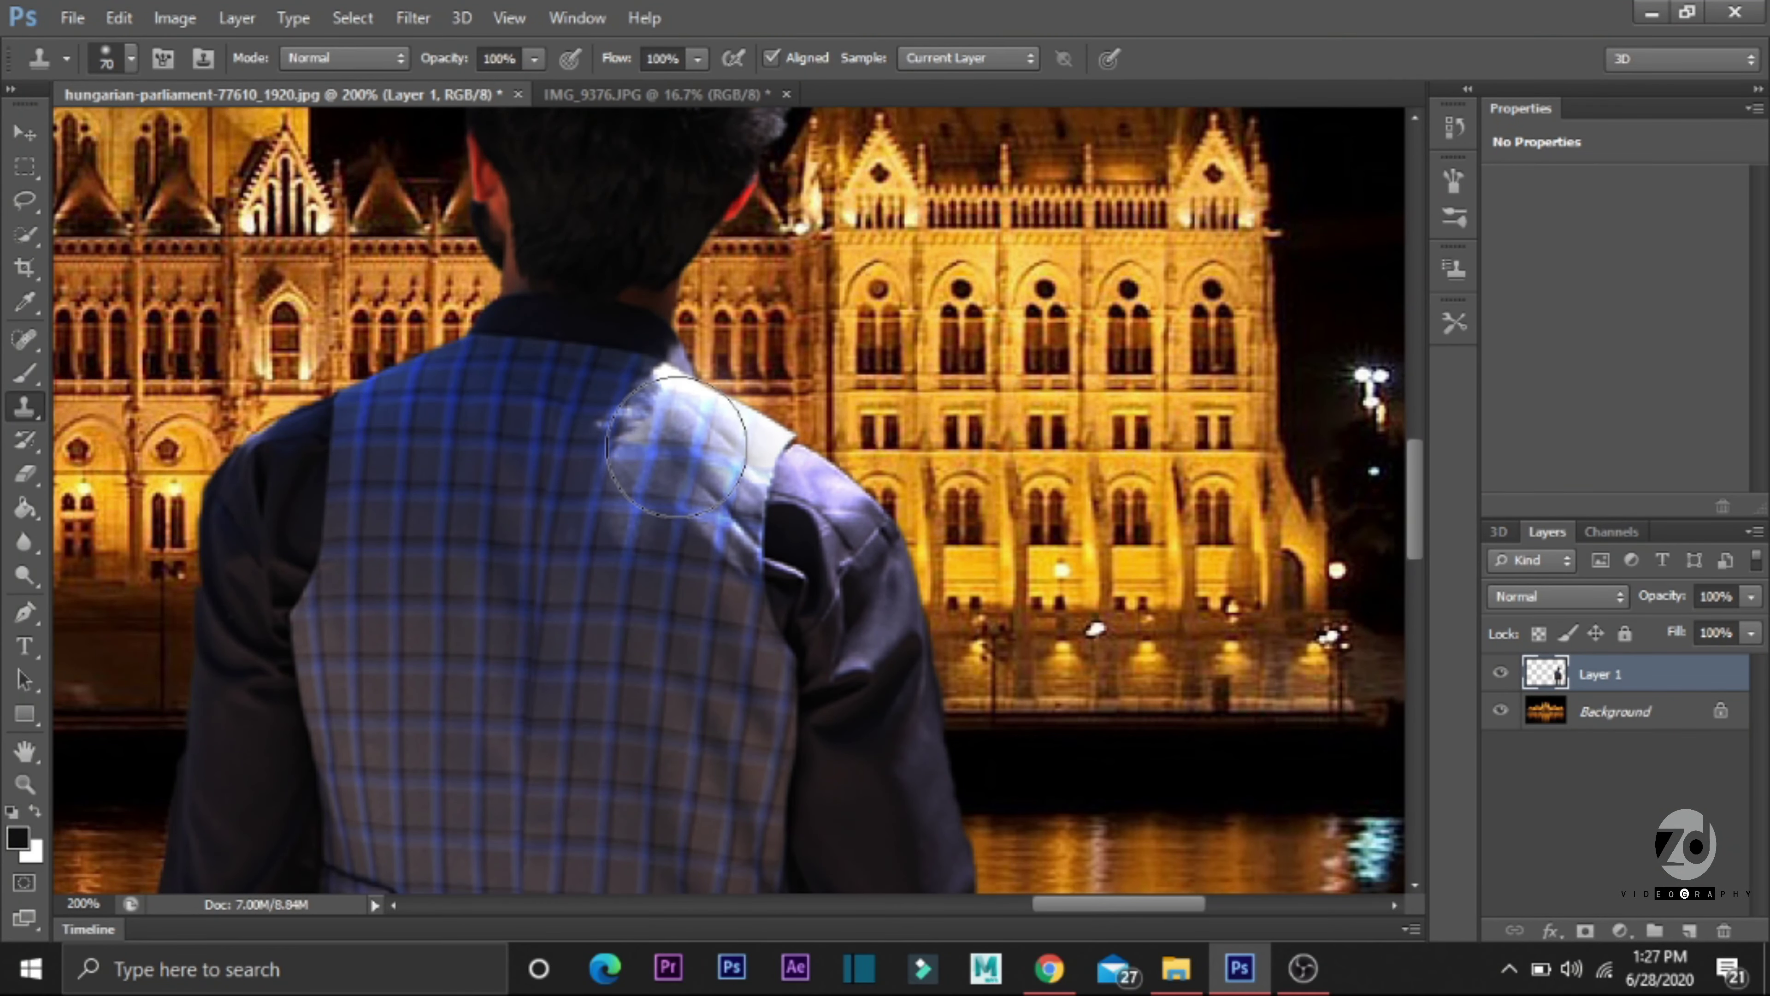
key("ctrl+z")
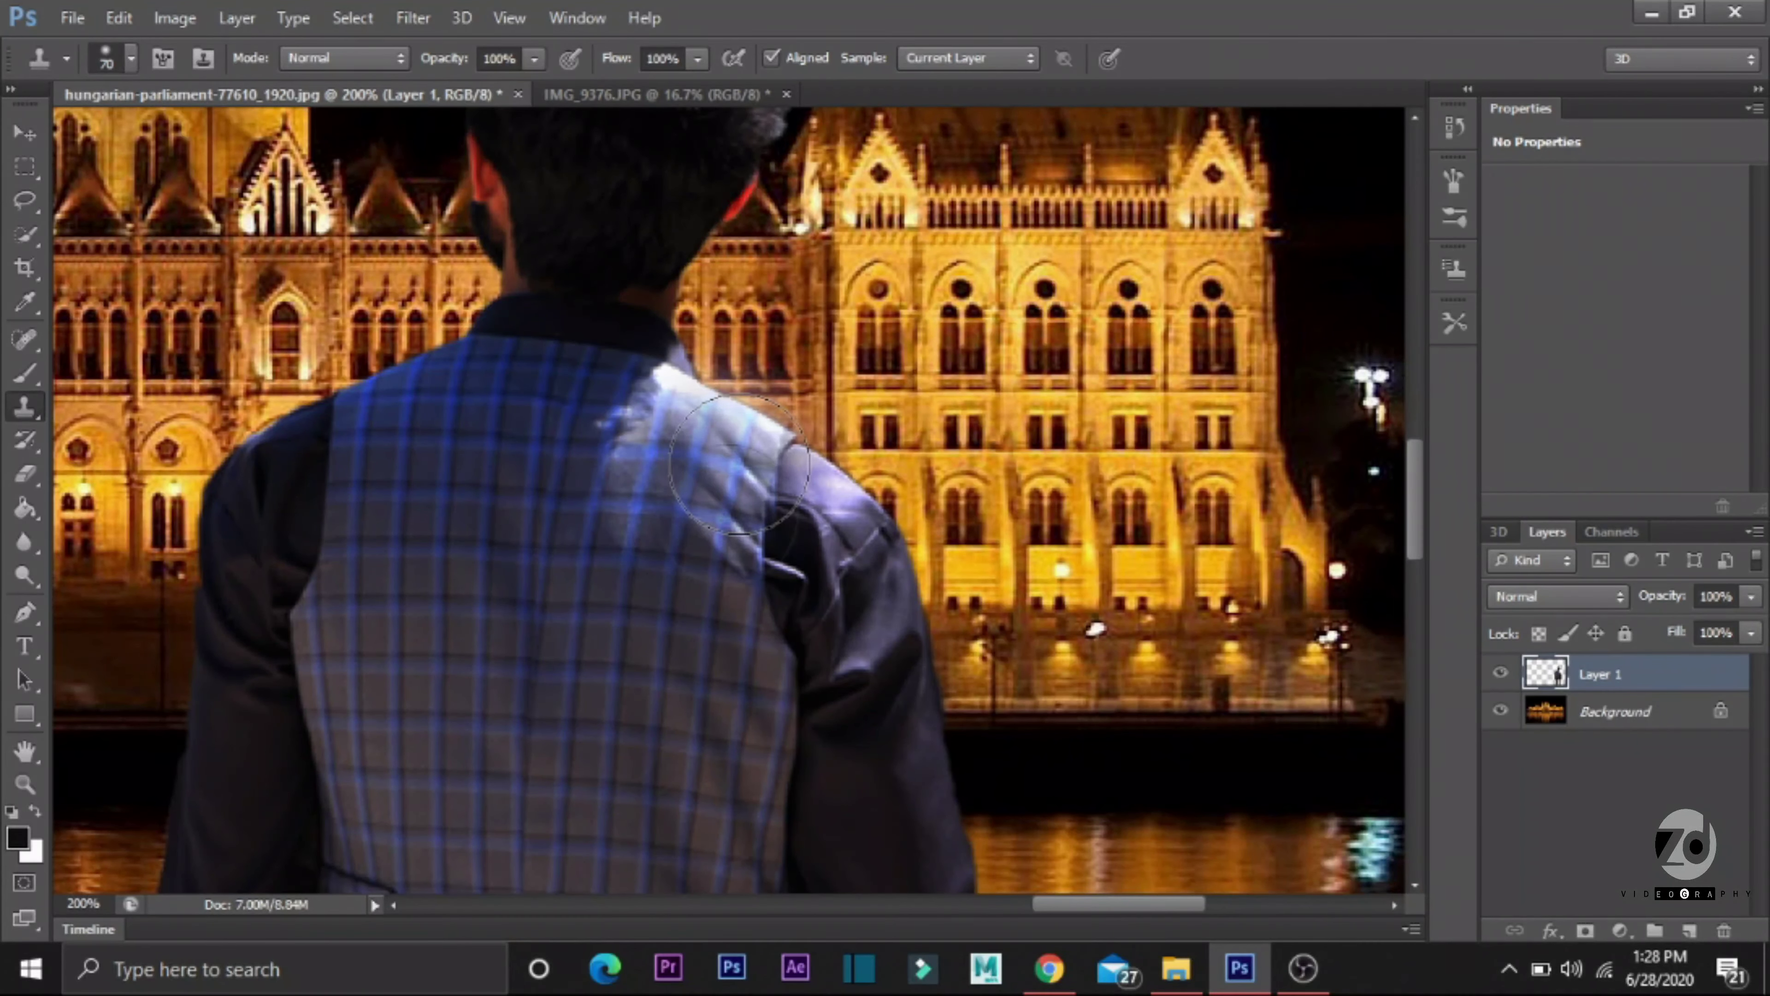
left_click(737, 464)
Step: Zoom to 400% on the shoulder and reduce the clone brush to 13 px
key("ctrl+0")
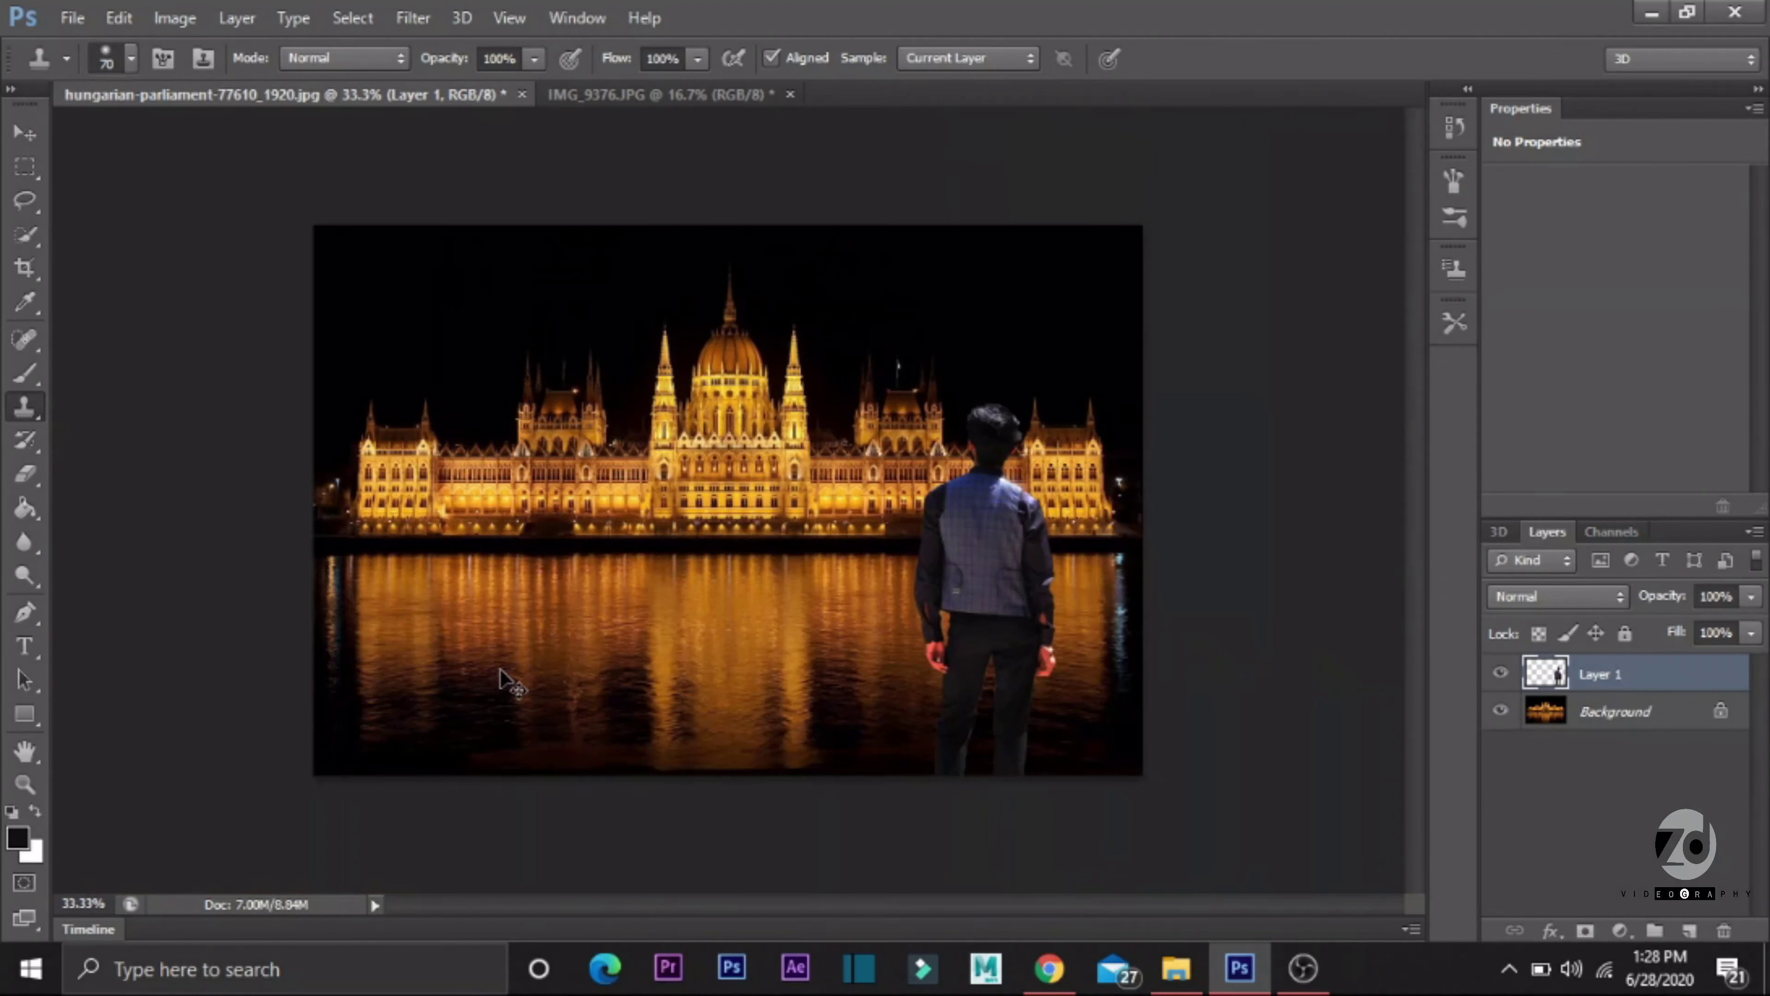
key("ctrl+plus")
key("ctrl+plus")
key("ctrl+plus")
left_click_drag(865, 905, 1141, 905)
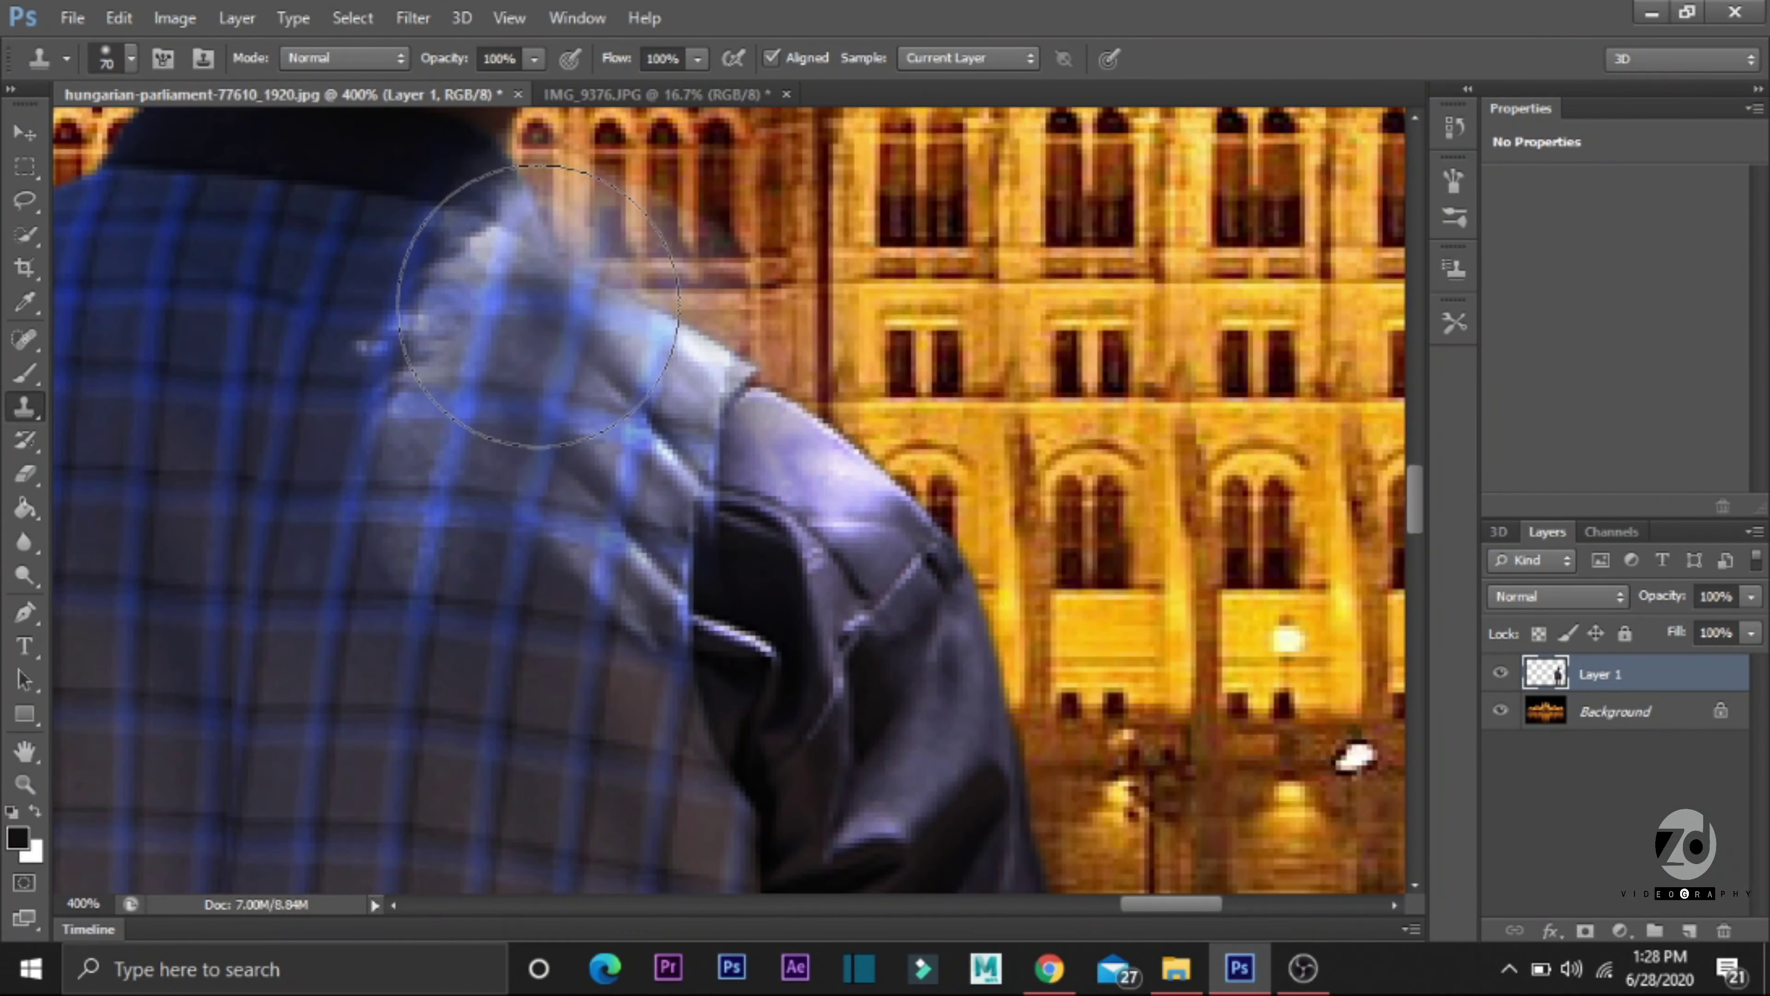
right_click(550, 307)
left_click_drag(645, 364, 617, 366)
key("Return")
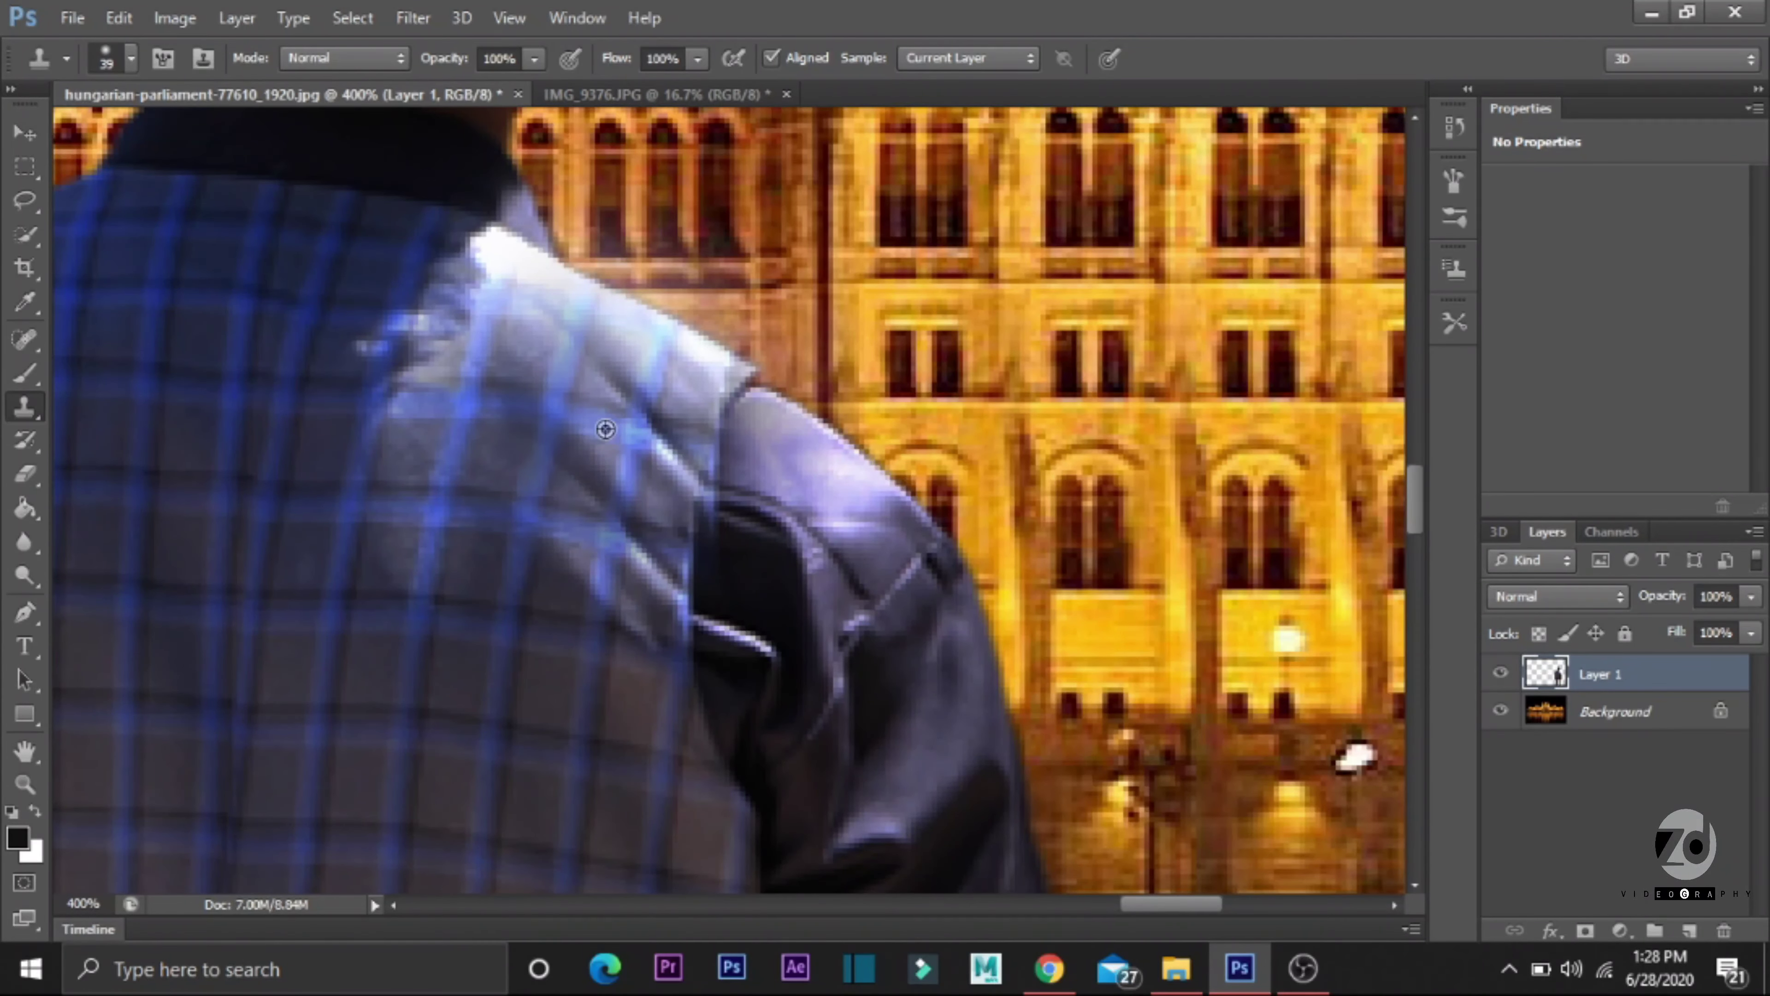
right_click(630, 399)
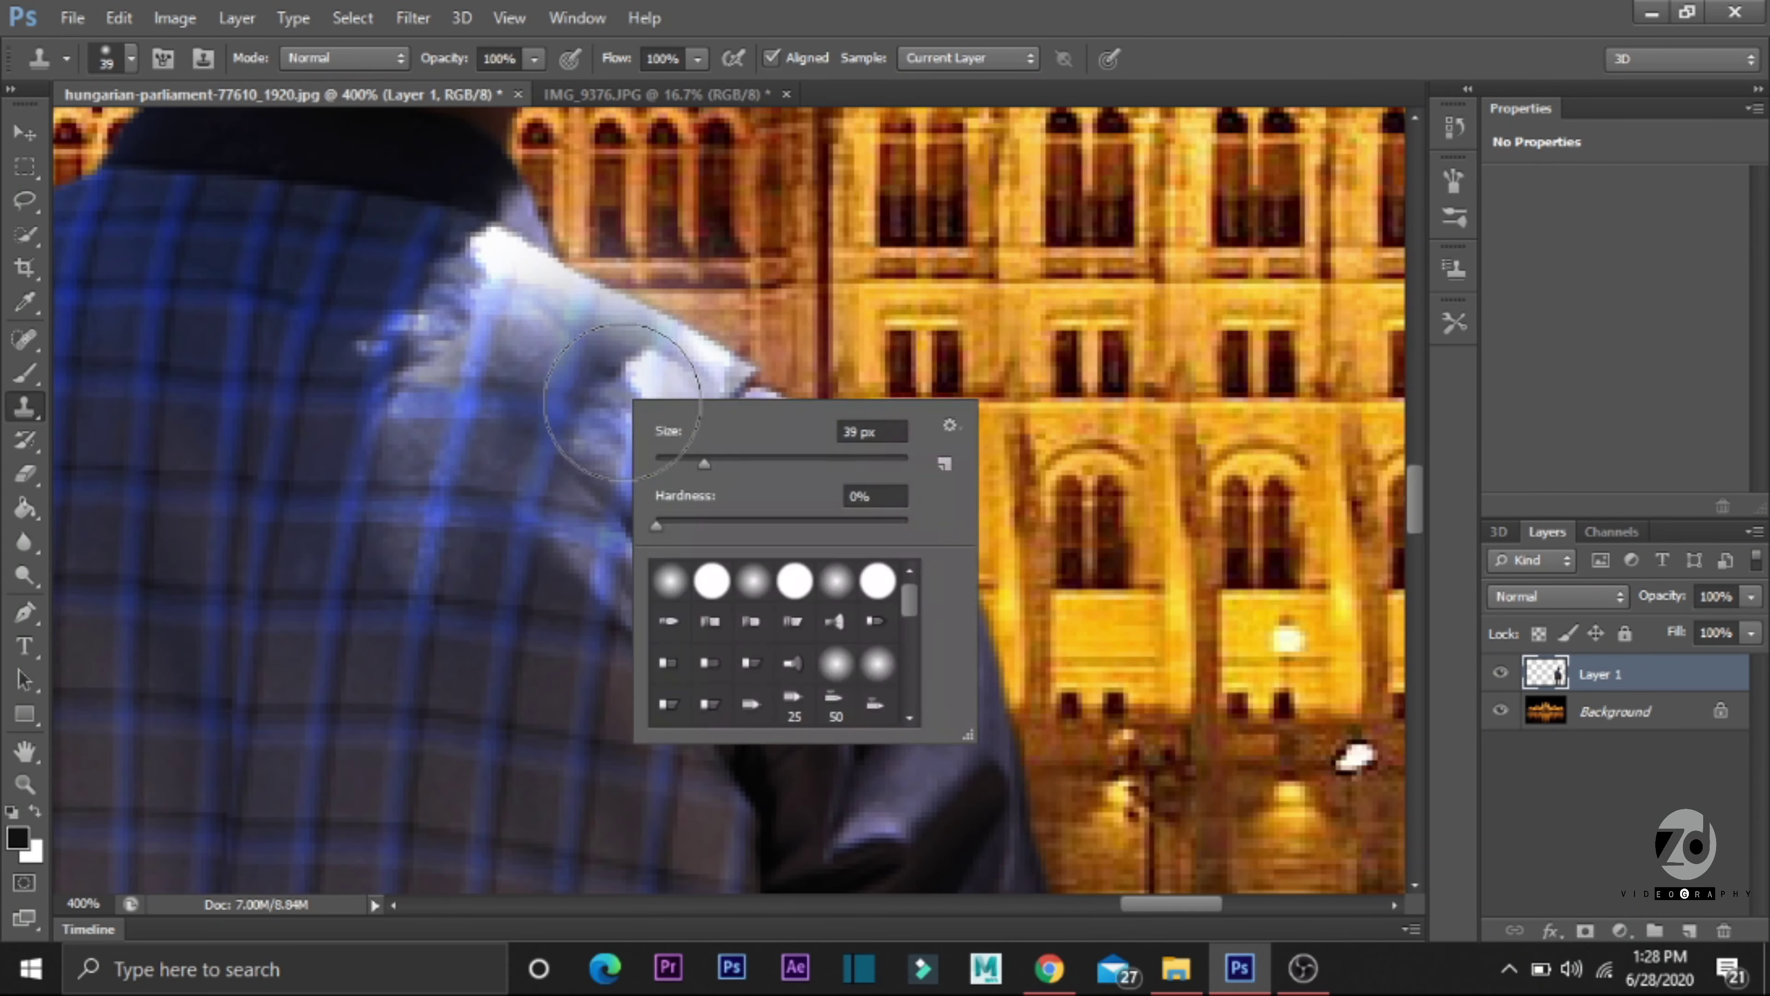
type("13")
key("Return")
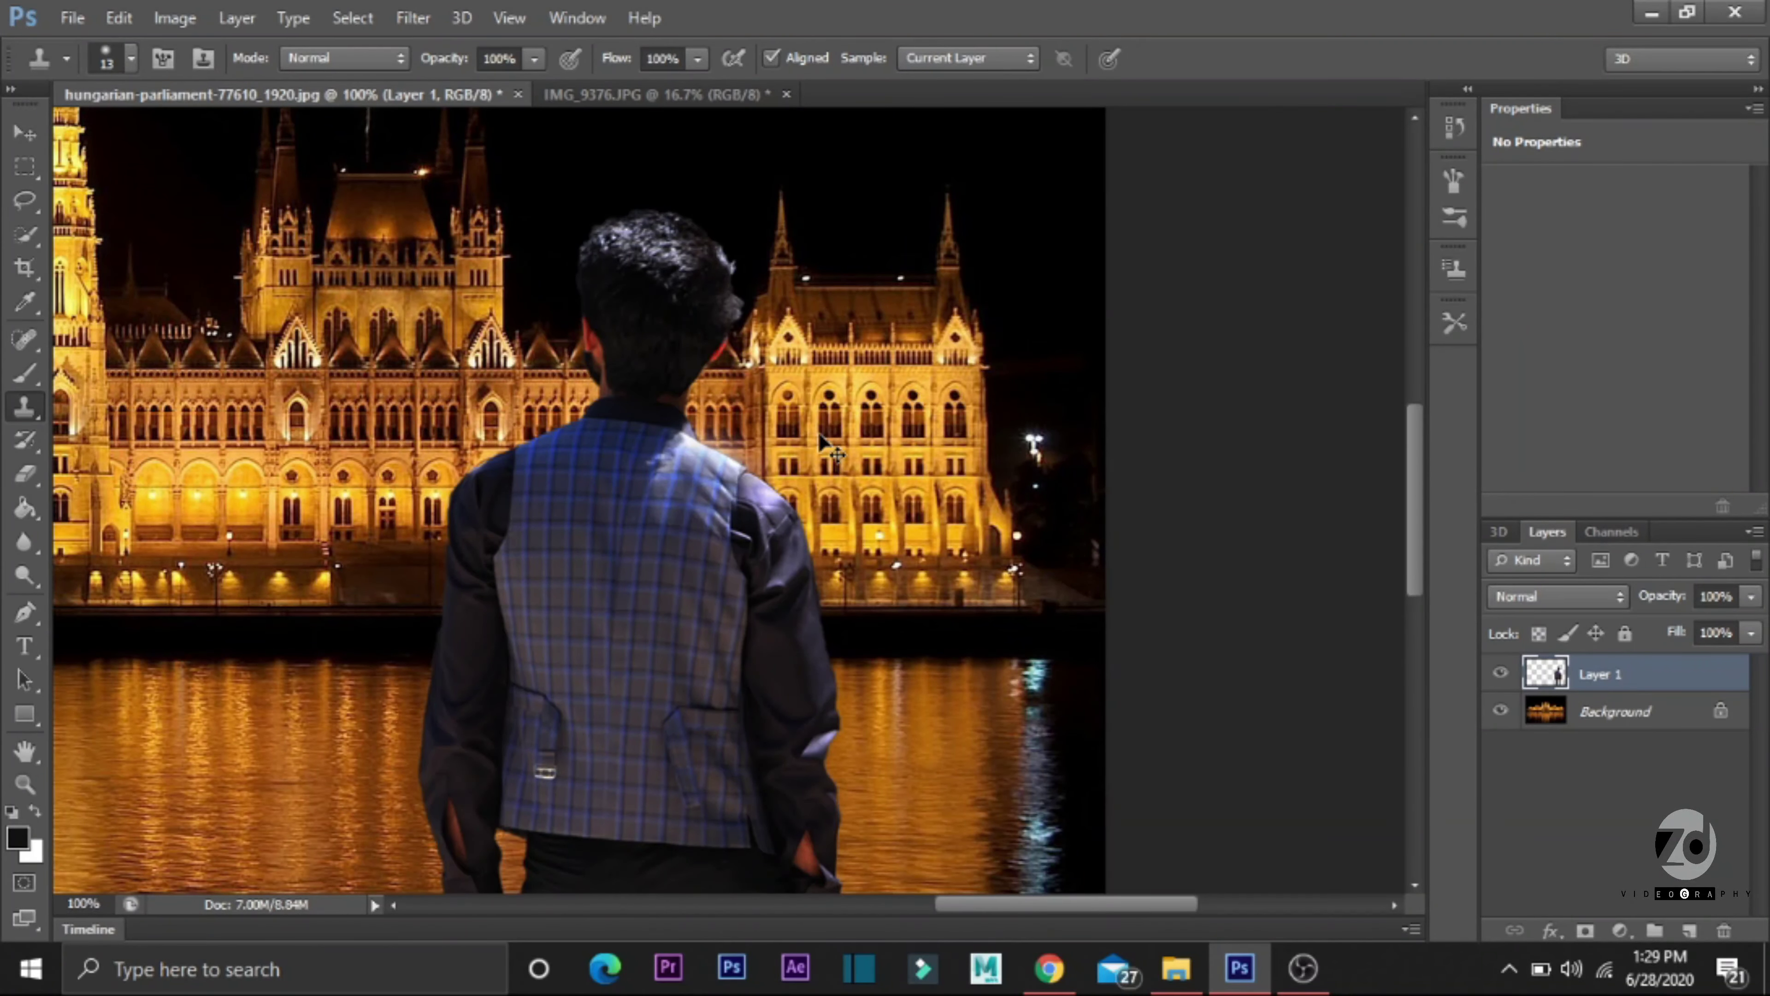
Step: Apply Curves to Layer 1 with points 207→189 and 56→57
key("ctrl+m")
left_click_drag(1476, 391, 1487, 412)
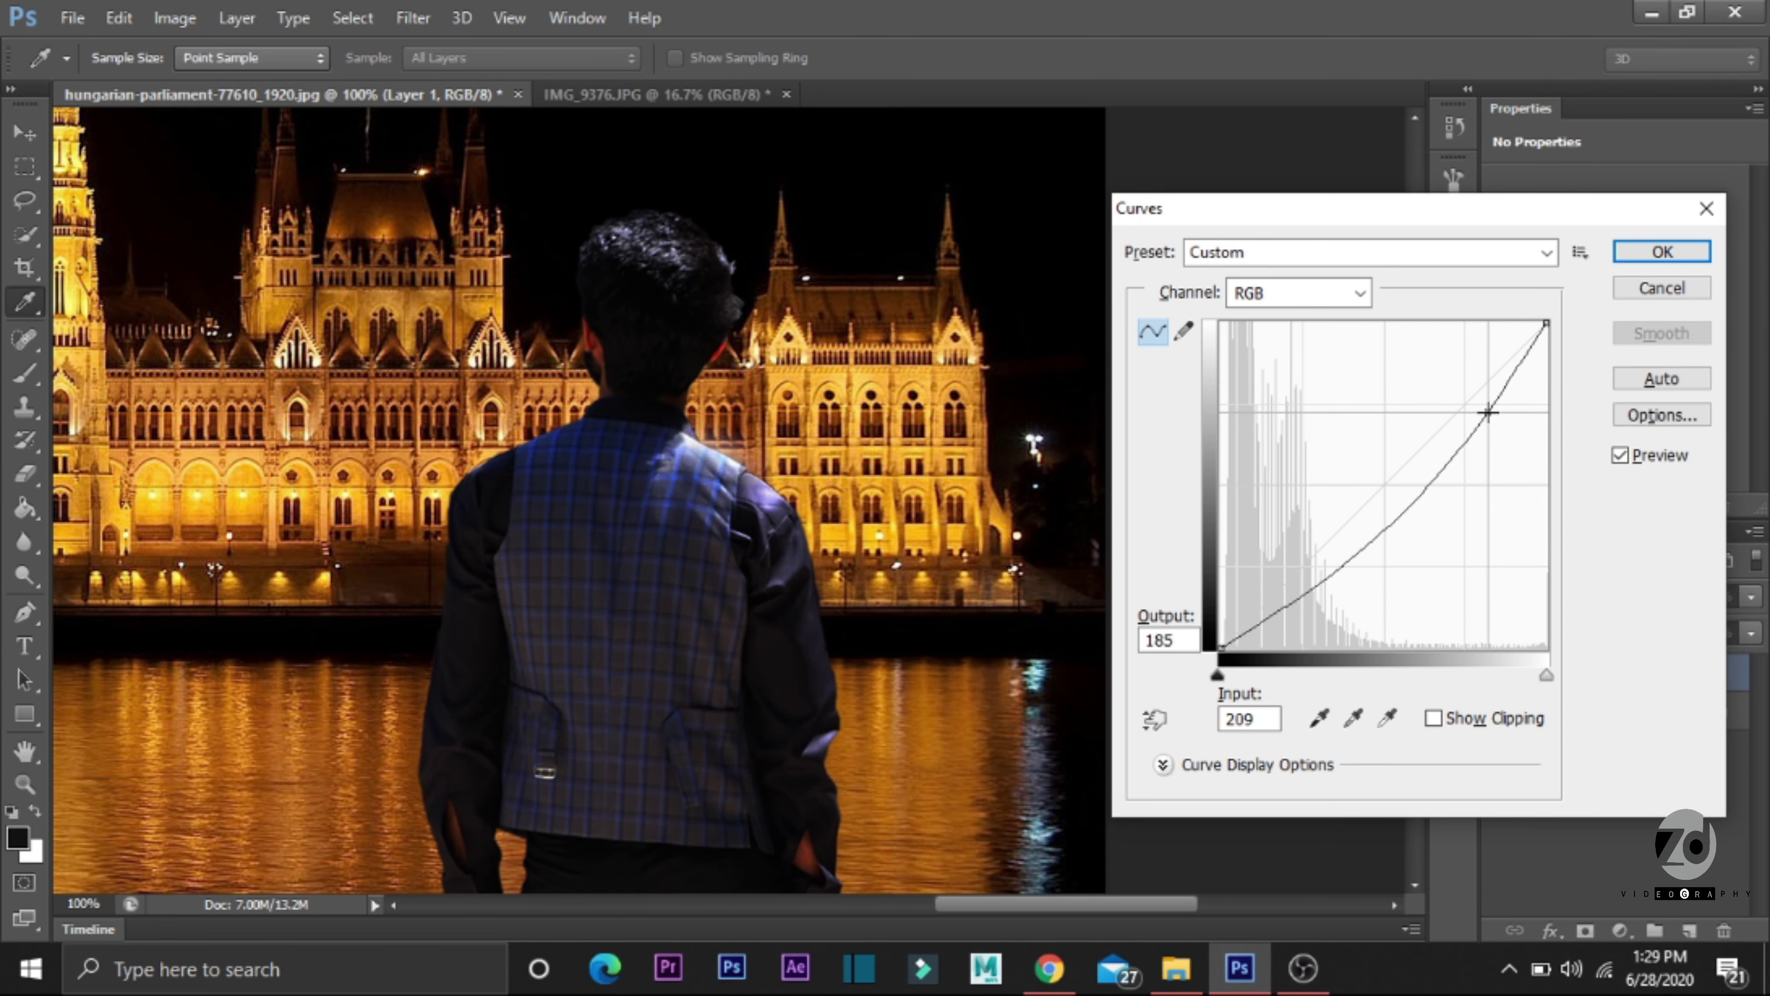
left_click_drag(1487, 412, 1485, 407)
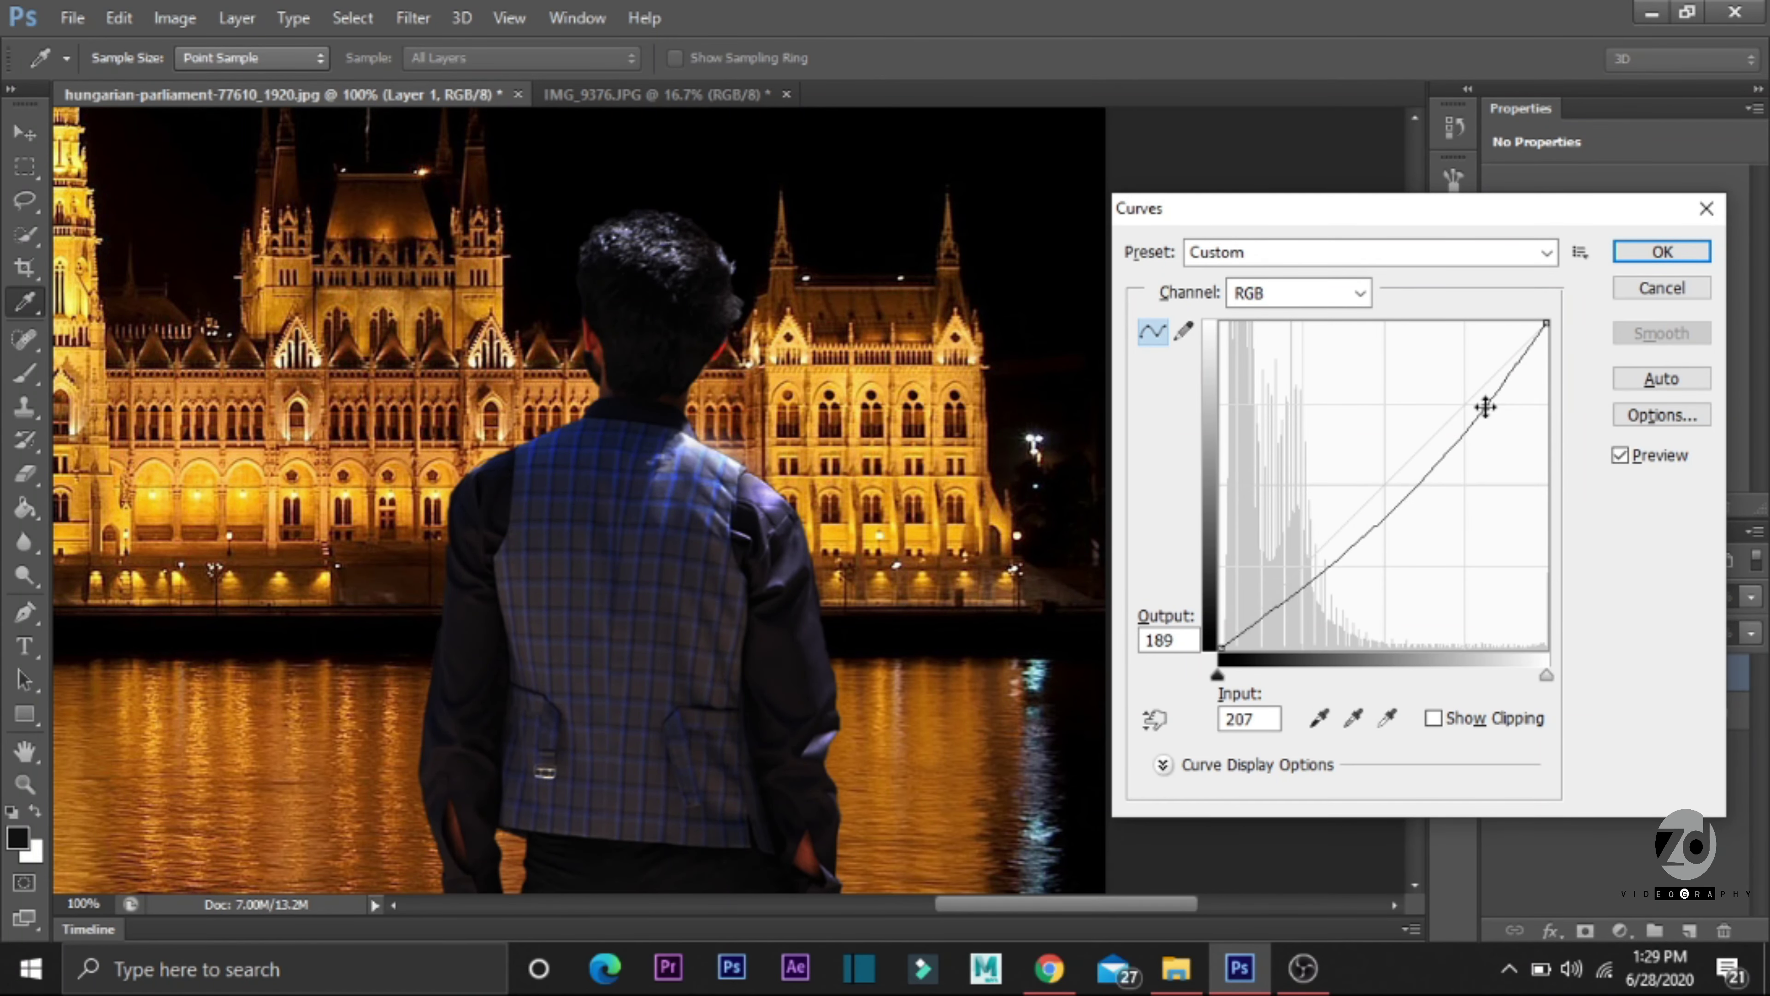
key("ctrl+minus")
key("ctrl+minus")
key("ctrl+minus")
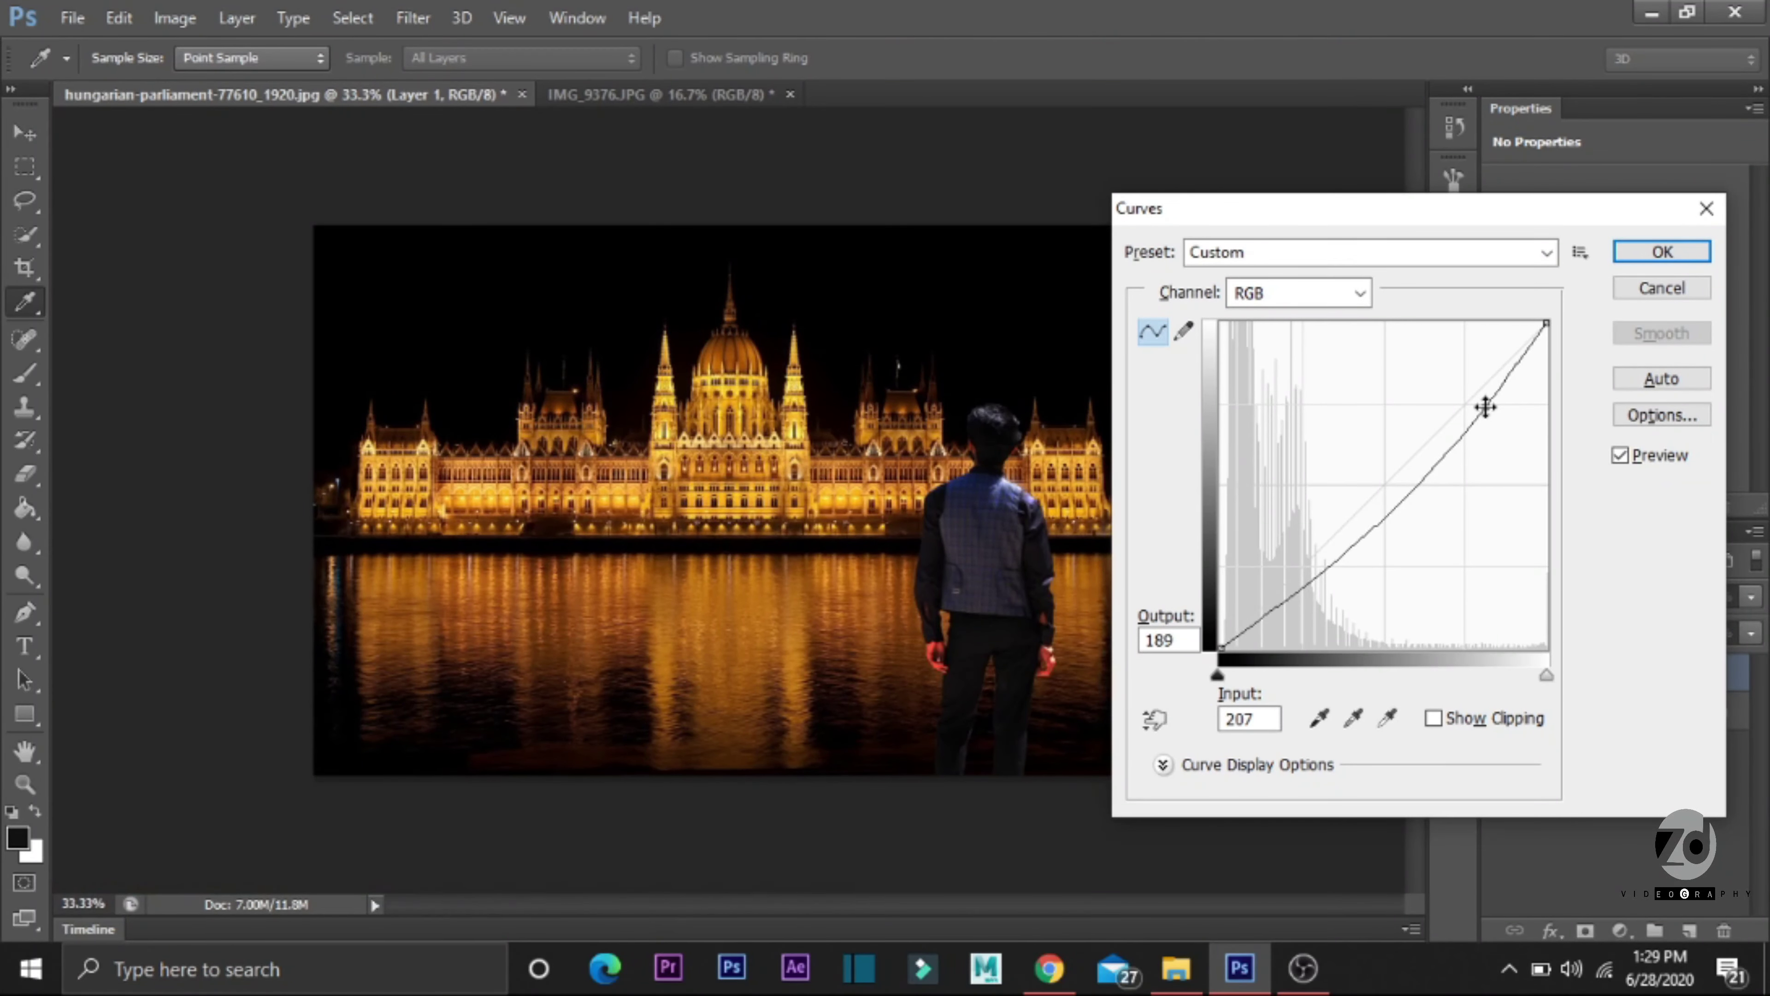
key("ctrl+plus")
key("ctrl+minus")
left_click_drag(1312, 585, 1292, 575)
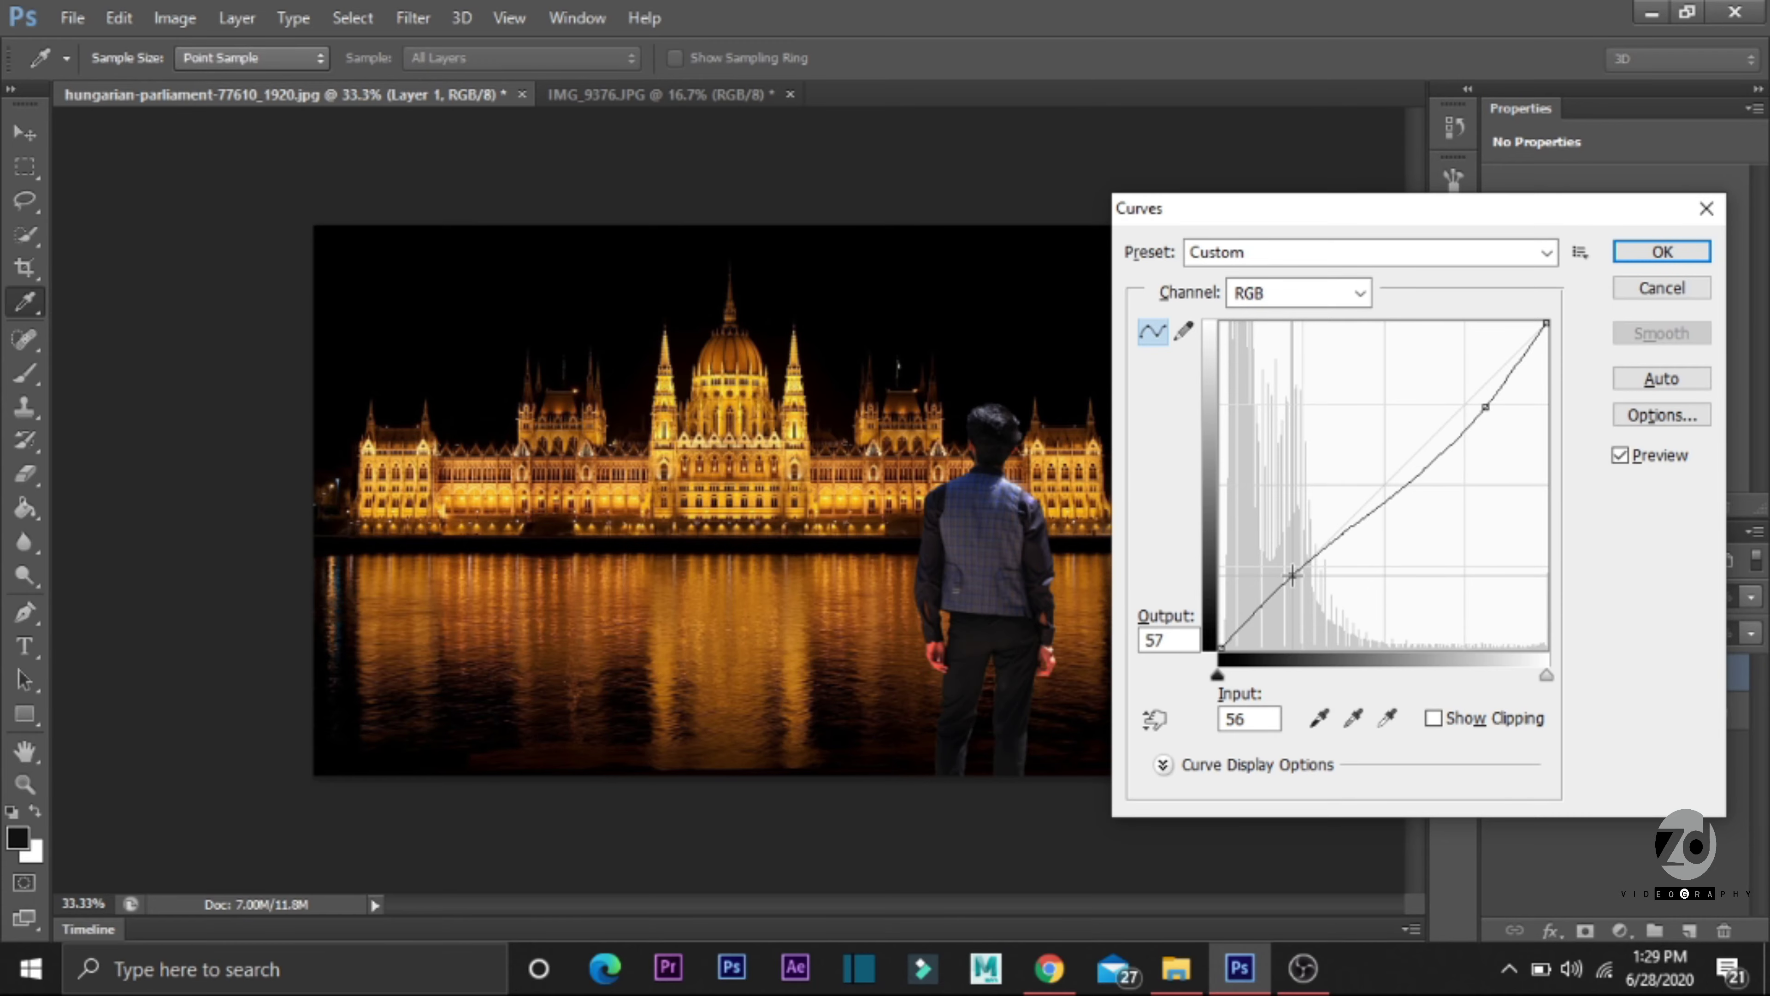
left_click(1662, 251)
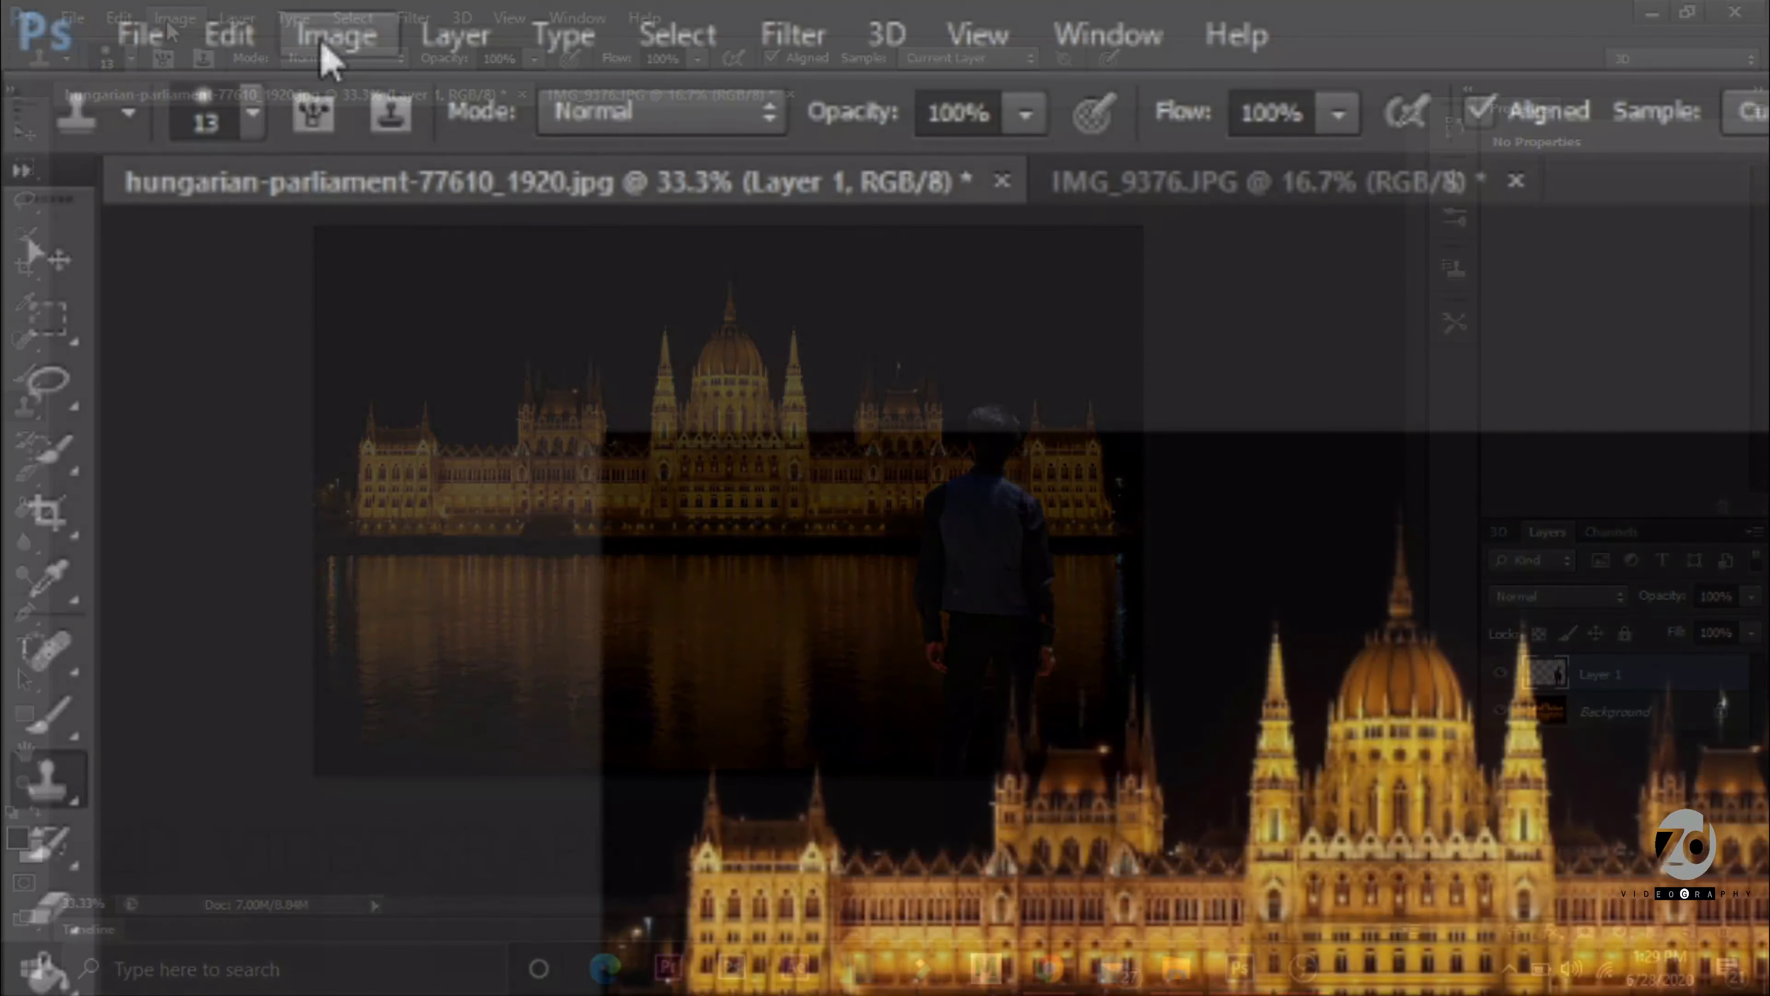
Step: In Selective Color, cut cyan in the man's Reds to -29 and Yellows to -55
left_click(171, 19)
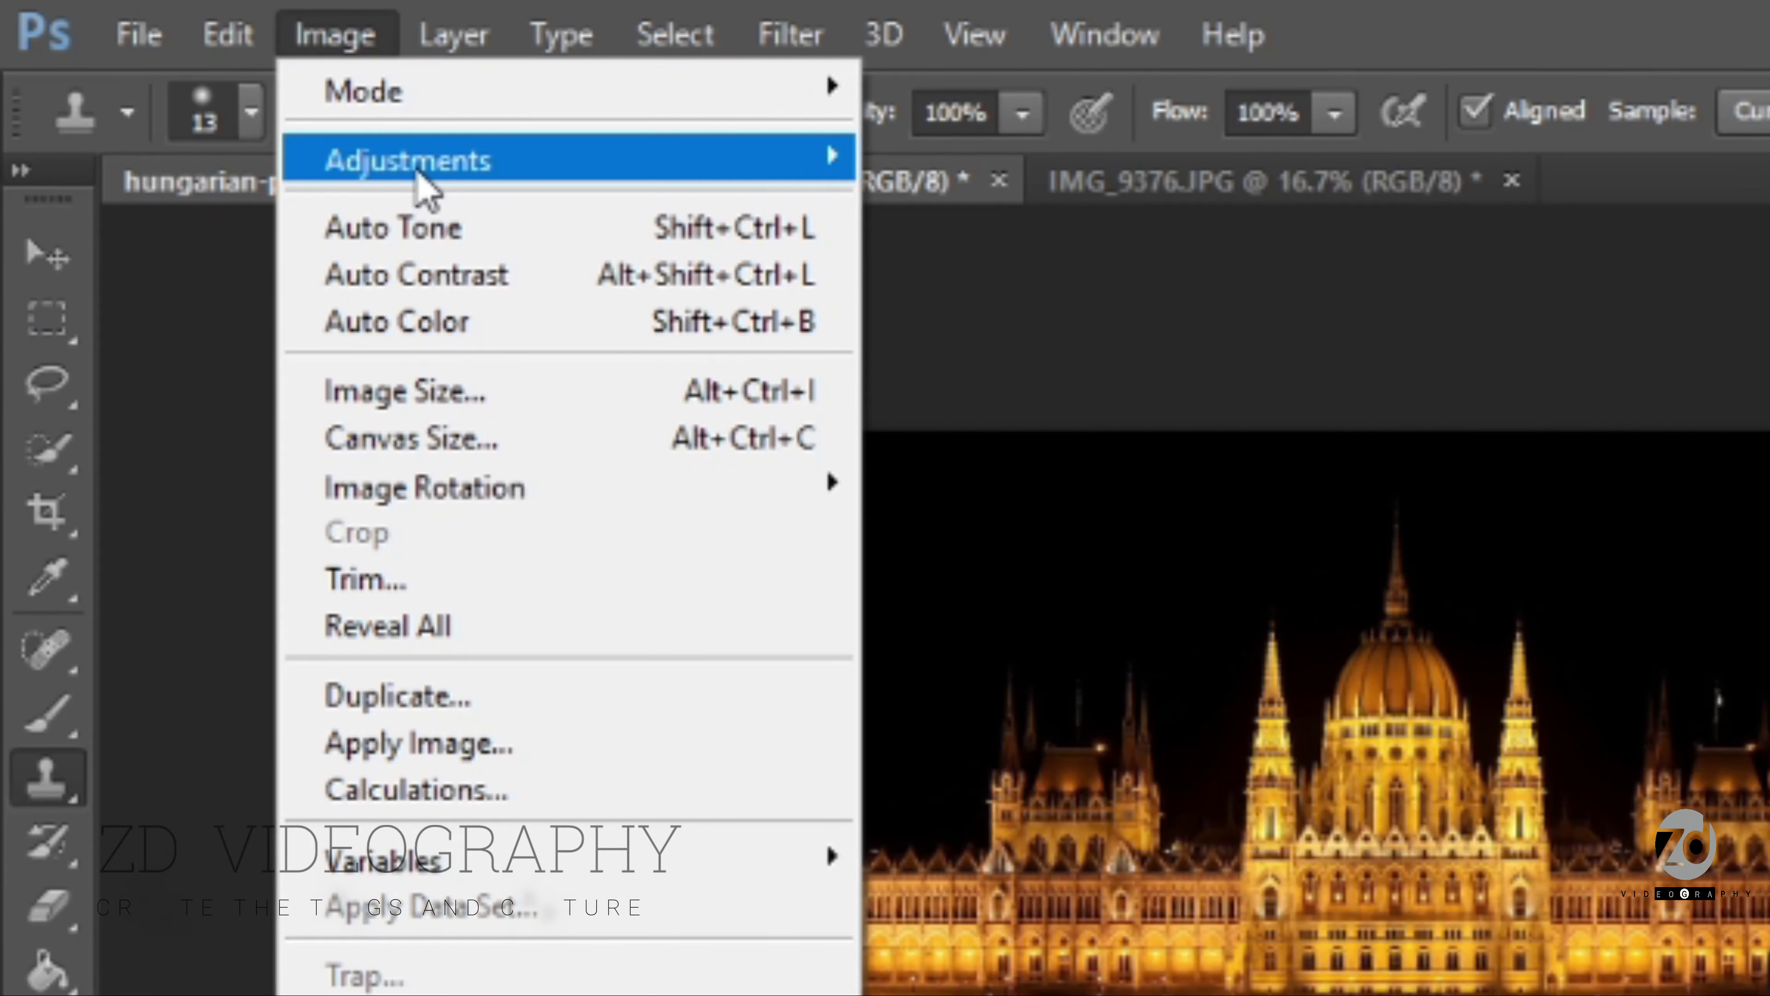
mouse_move(405, 160)
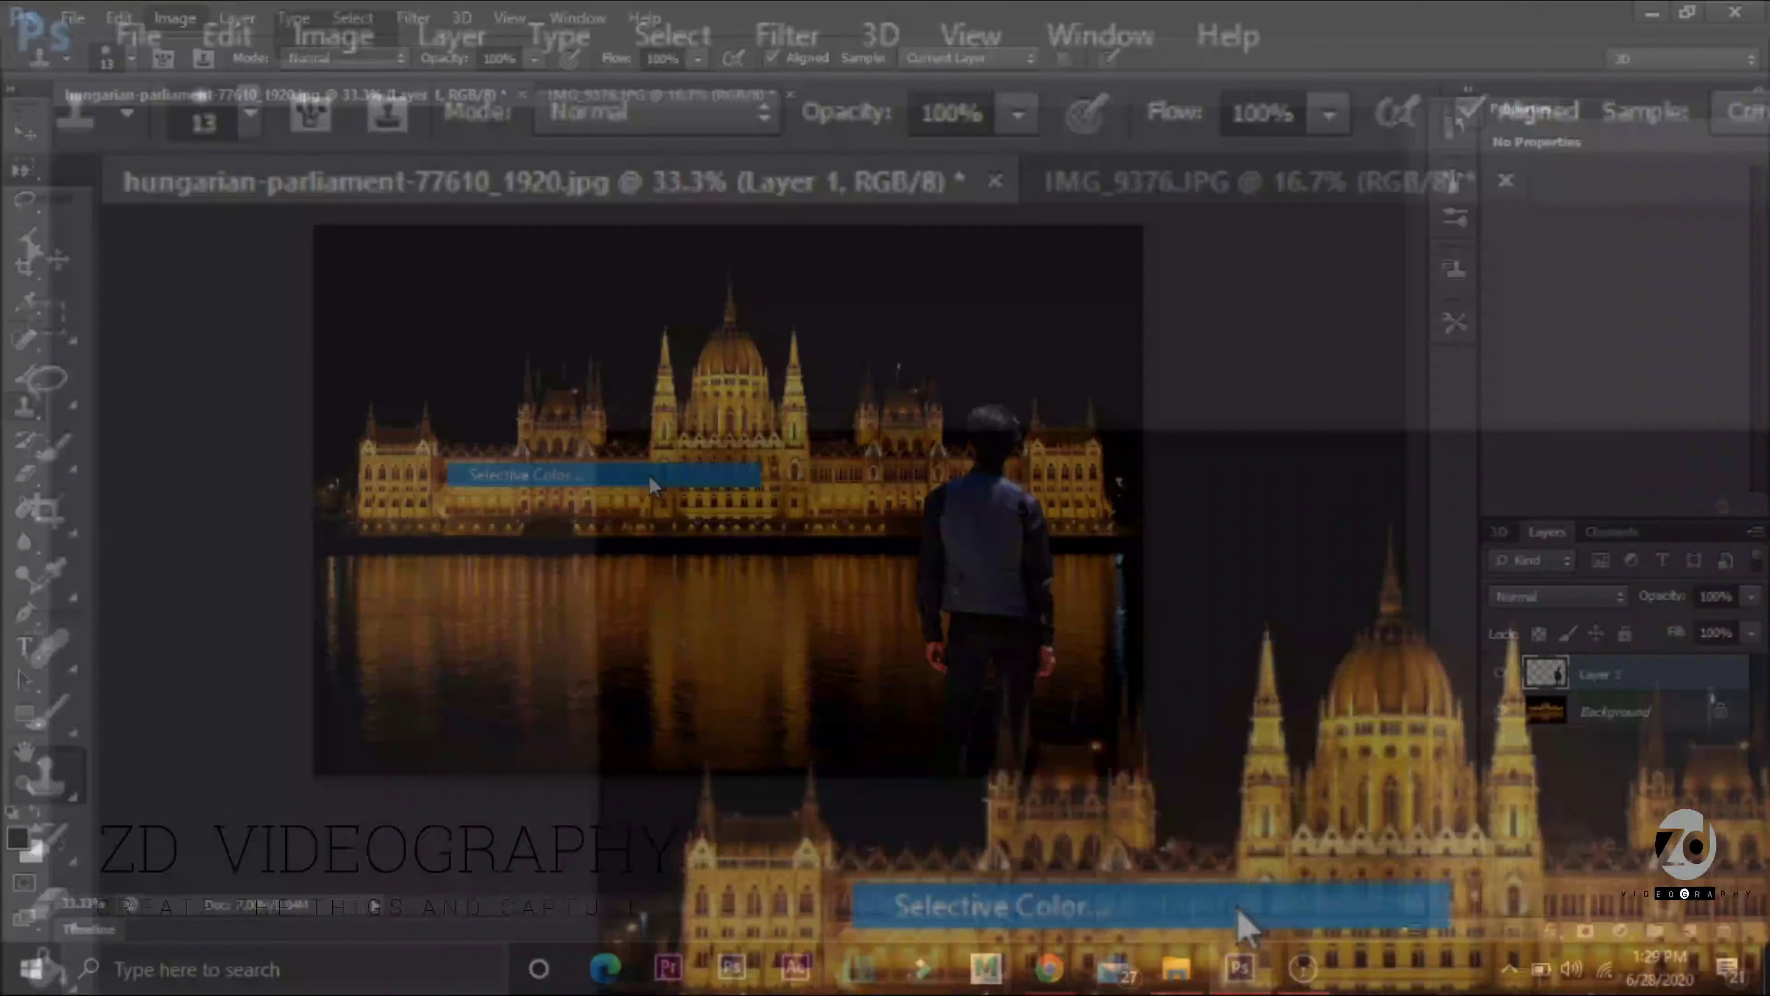
left_click(652, 484)
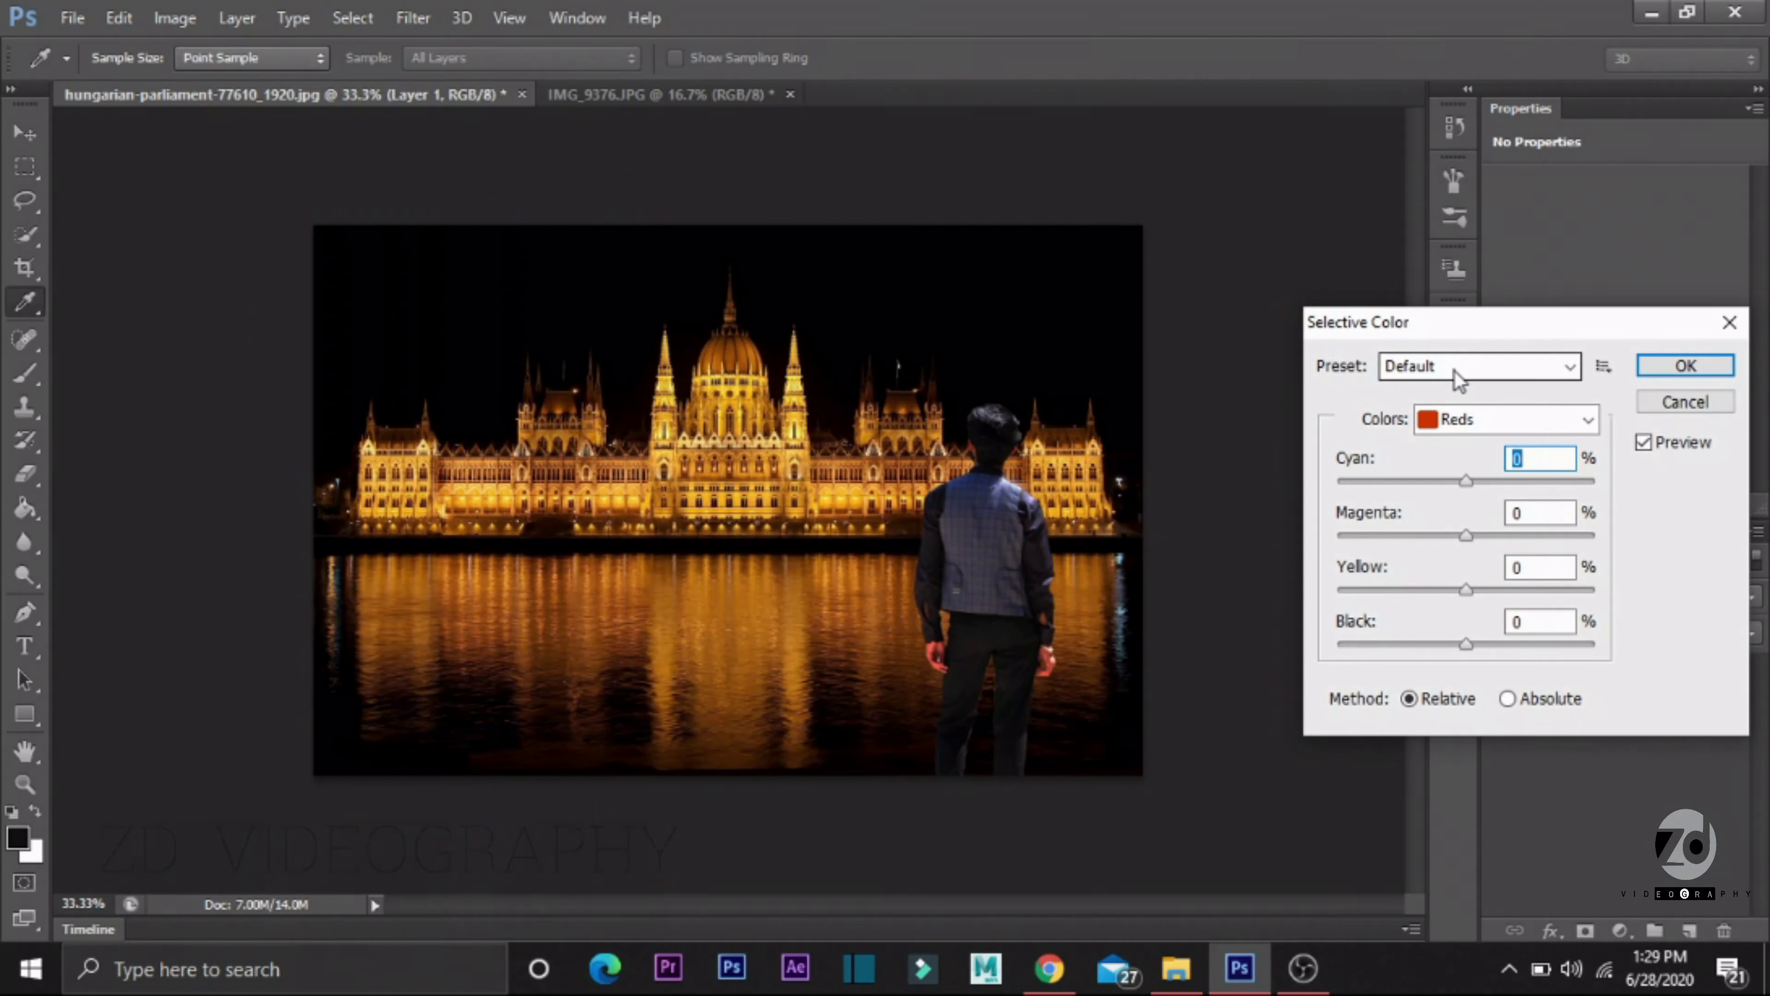
mouse_move(1466, 480)
left_mouse_down()
mouse_move(1373, 513)
mouse_move(1444, 535)
mouse_move(1475, 589)
mouse_move(1457, 534)
left_mouse_up()
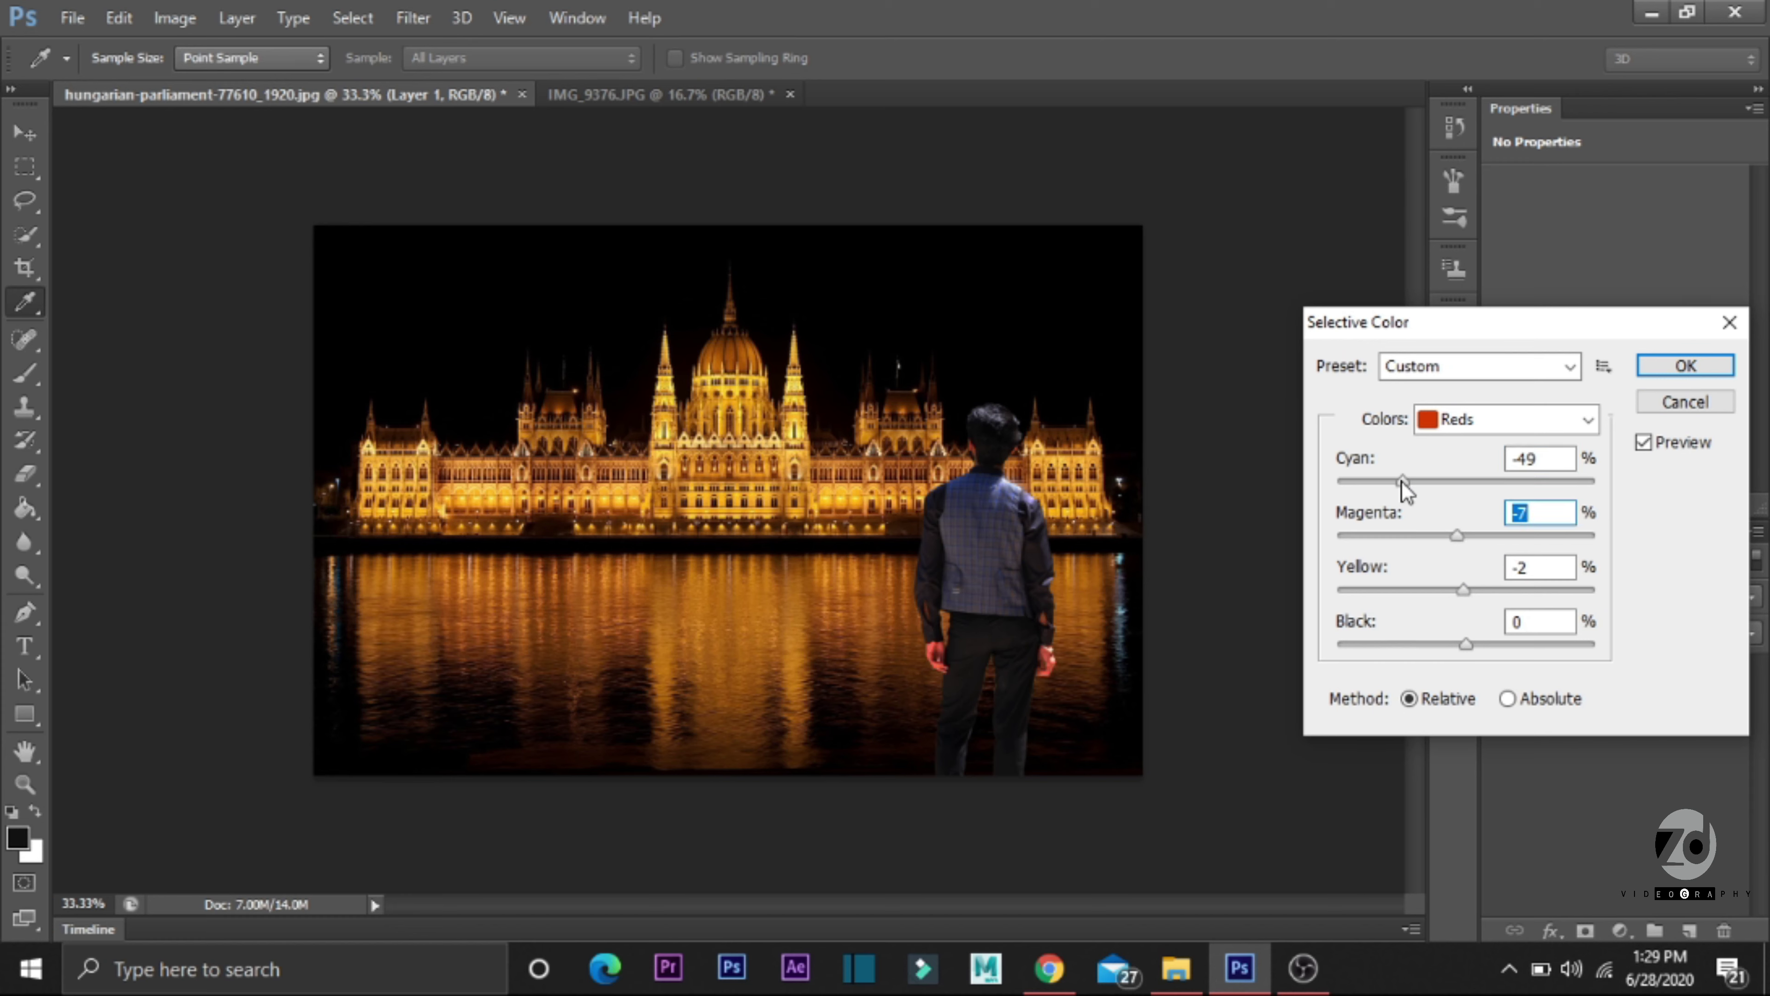
mouse_move(1403, 481)
left_mouse_down()
mouse_move(1532, 480)
mouse_move(1429, 481)
left_mouse_up()
left_click_drag(1466, 643, 1497, 643)
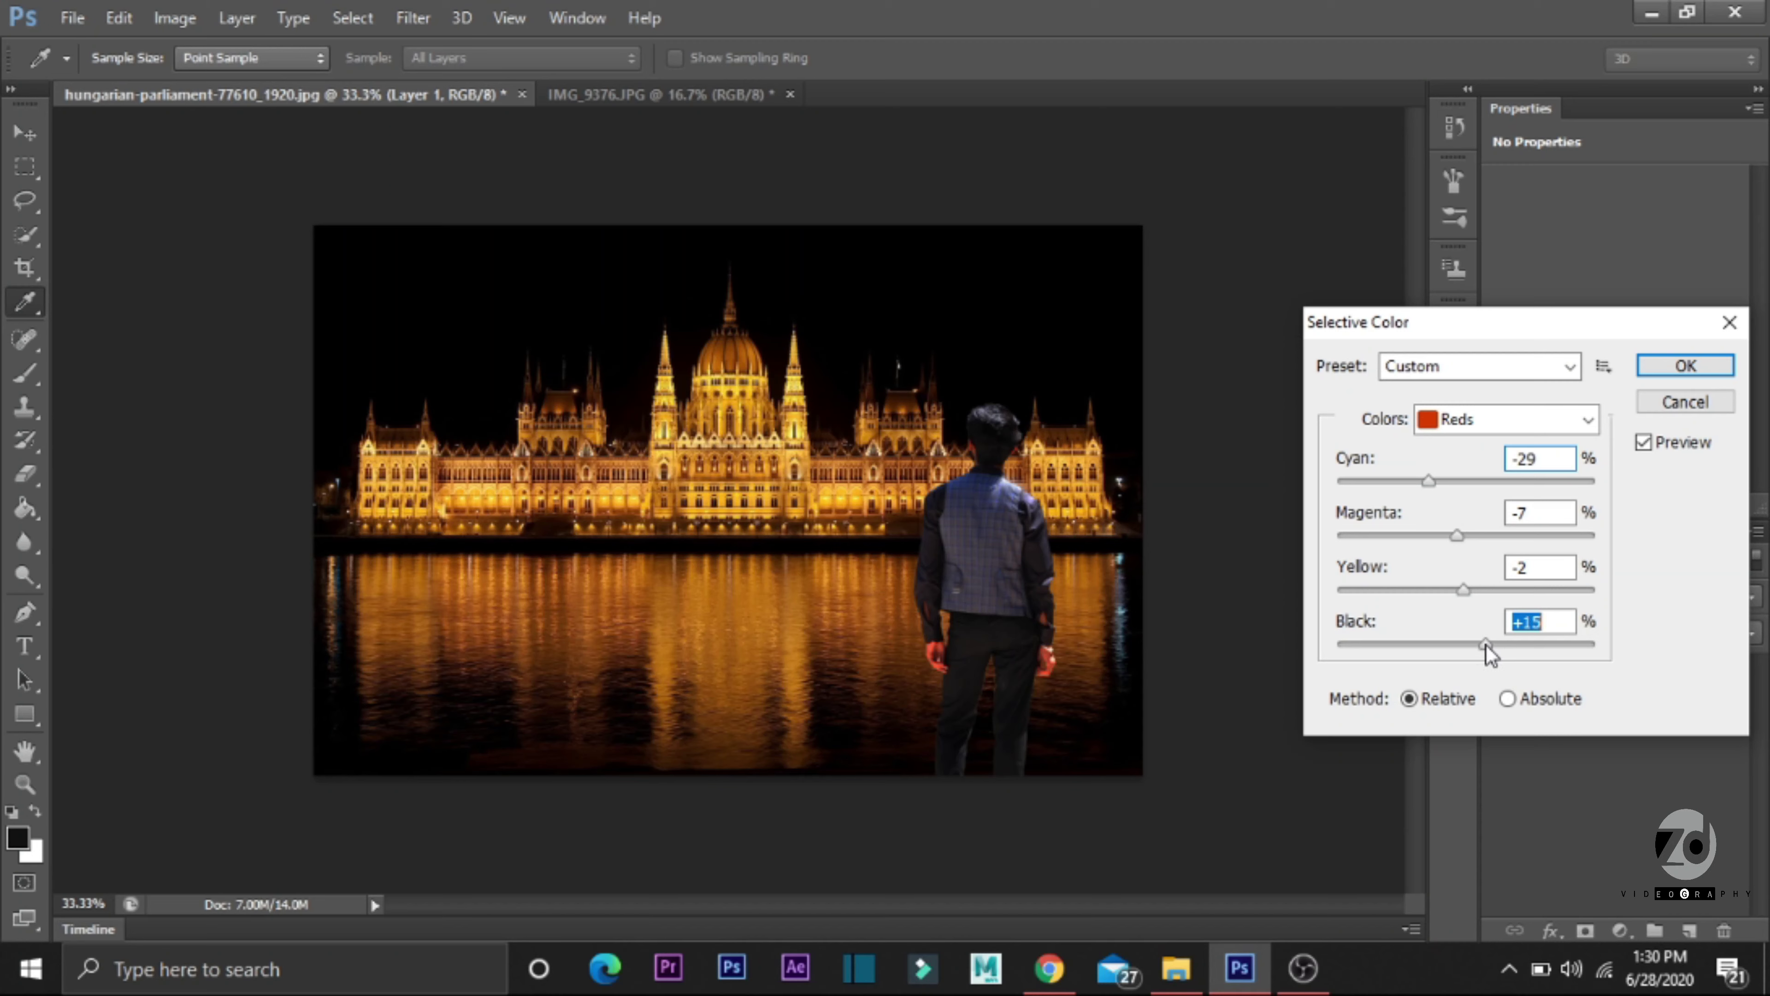
left_click(1506, 419)
left_click(1506, 441)
left_click_drag(1467, 480, 1397, 480)
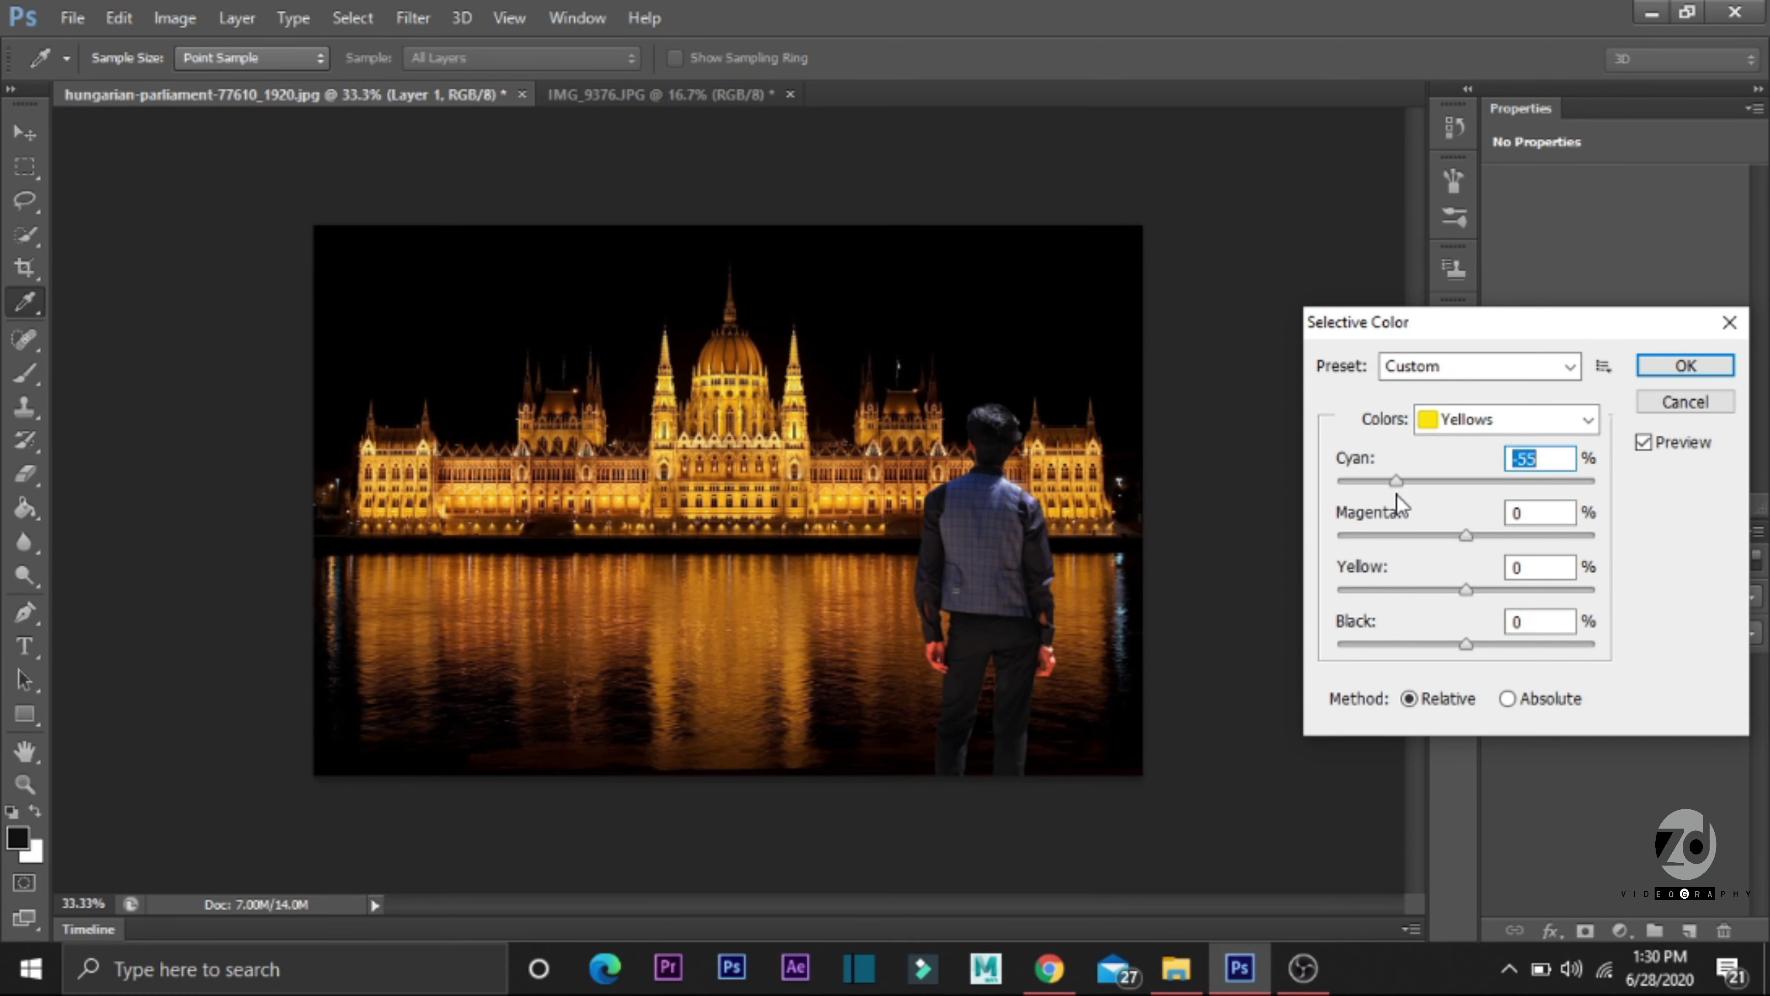
left_click_drag(1467, 643, 1355, 643)
Step: Add 1% black to Neutrals and Blacks, apply, and make the Background layer active
left_click(1505, 419)
left_click(1470, 627)
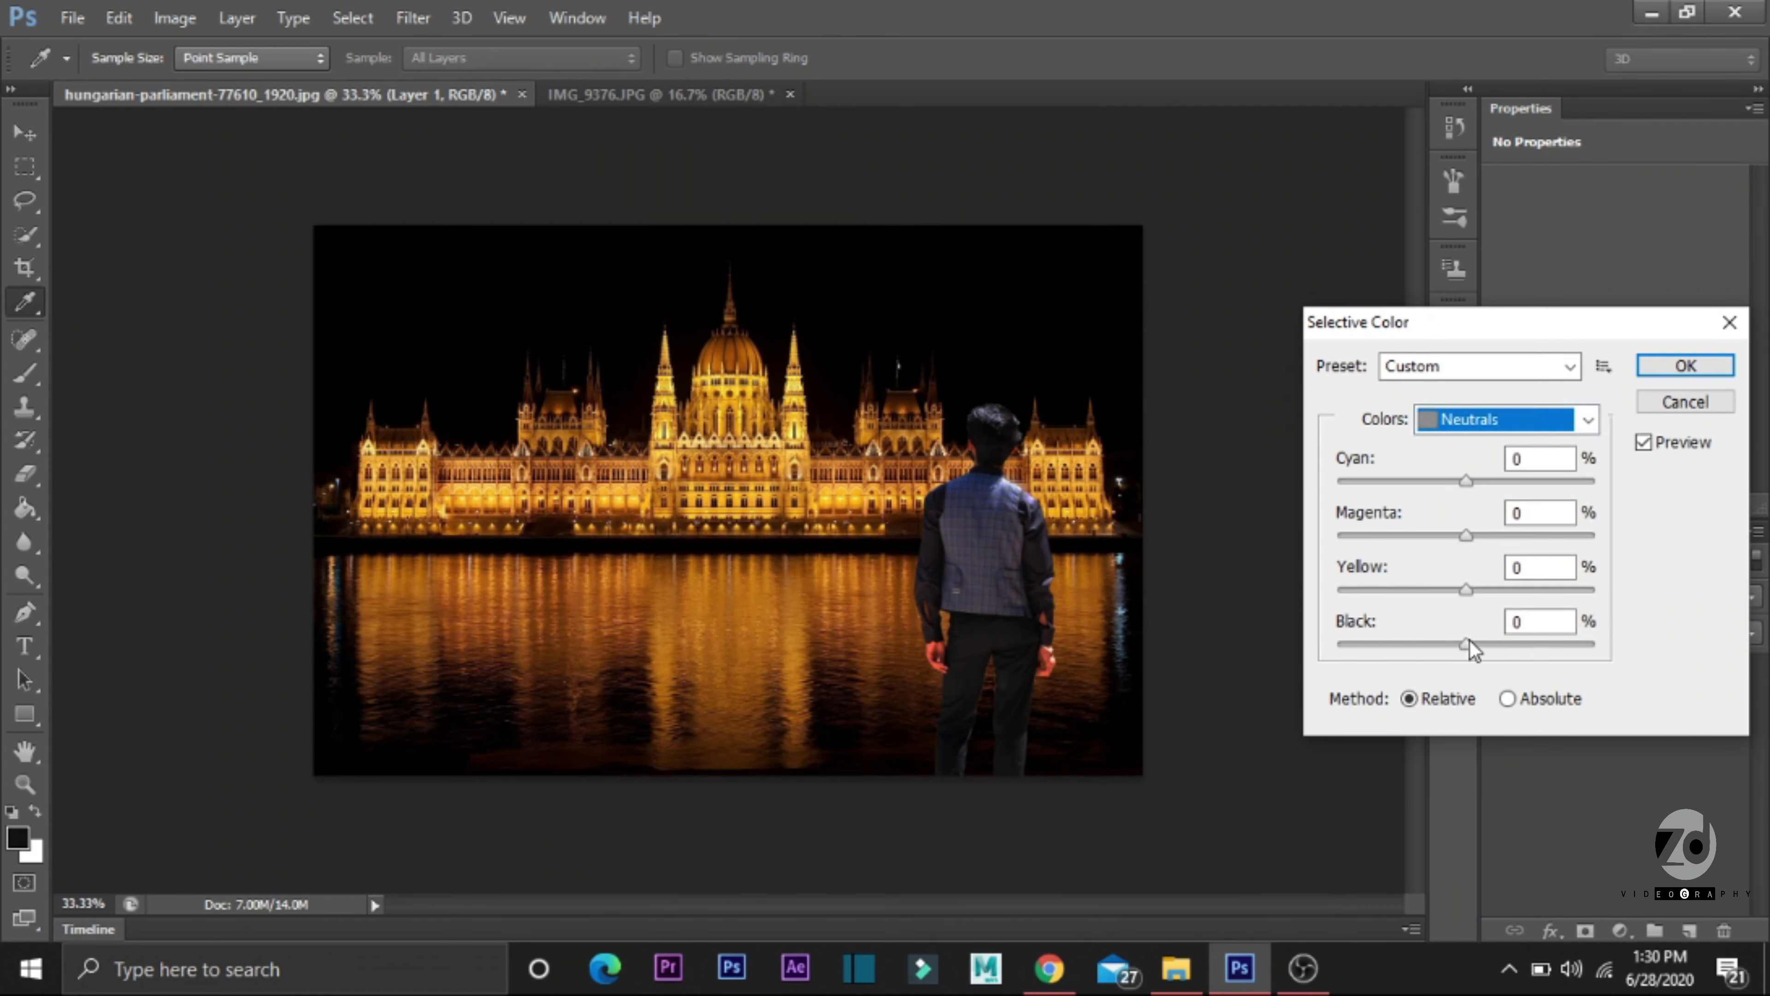
left_click_drag(1467, 643, 1483, 643)
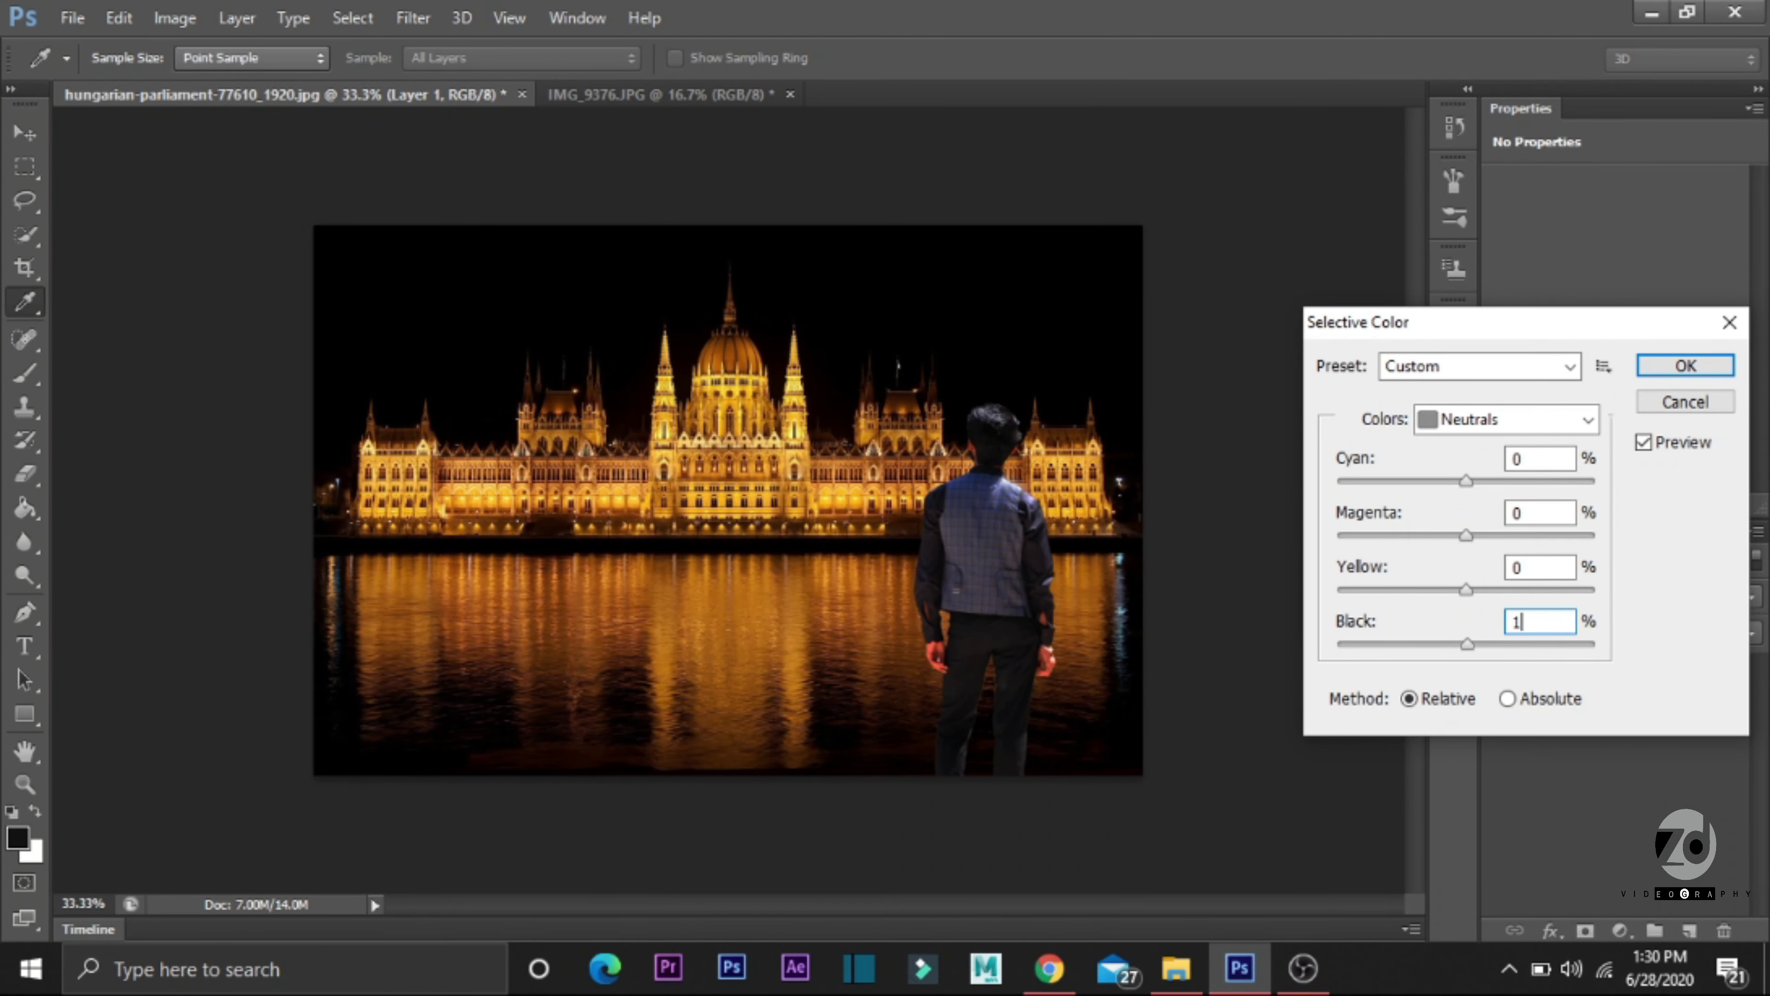
left_click(1506, 419)
left_click(1453, 645)
key("s")
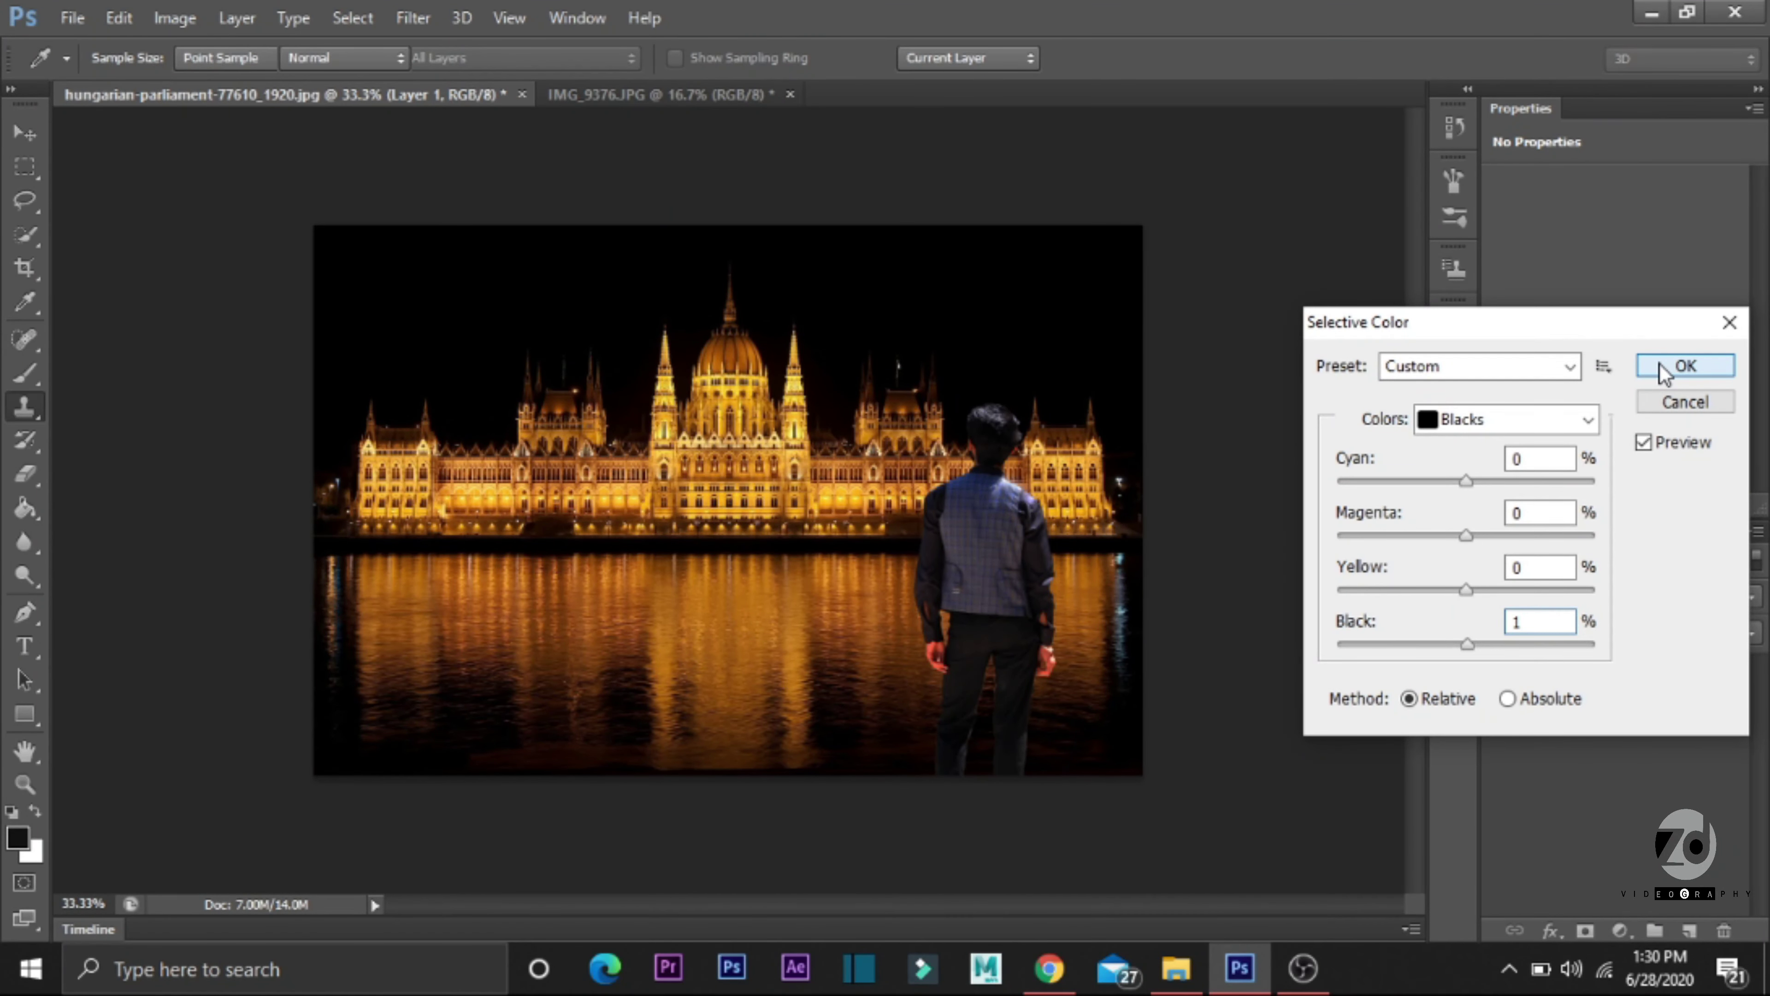
left_click(1686, 365)
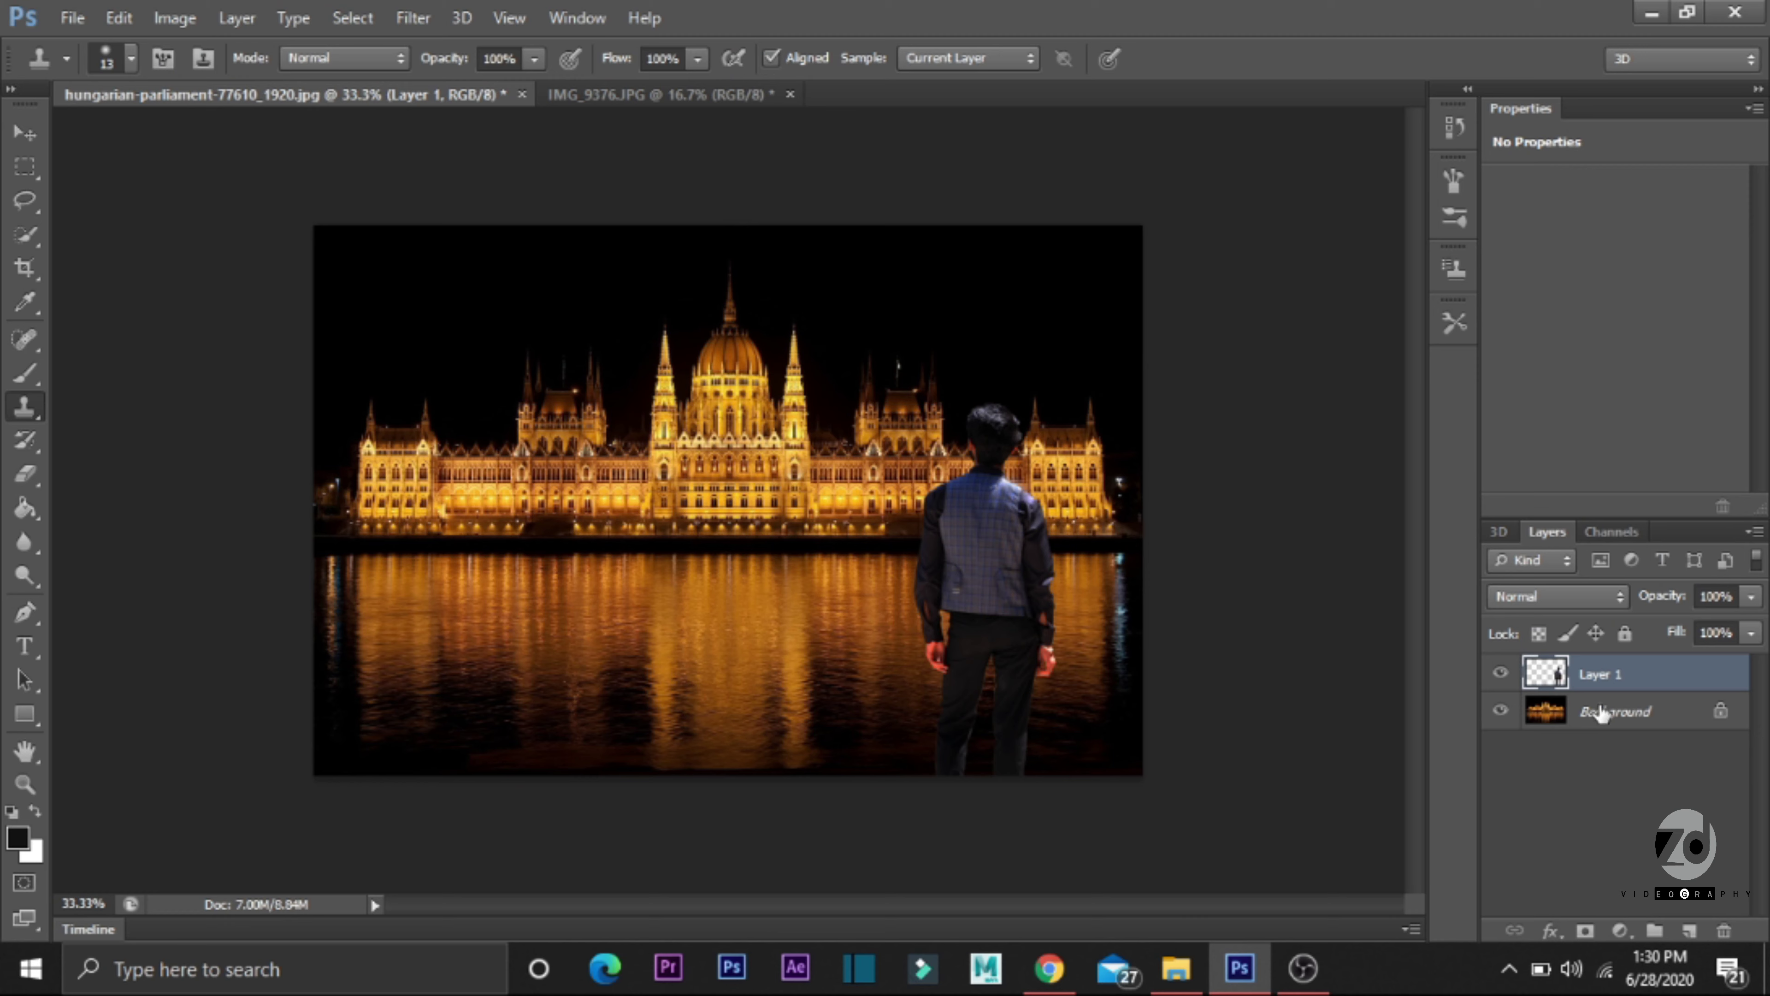
left_click(1605, 712)
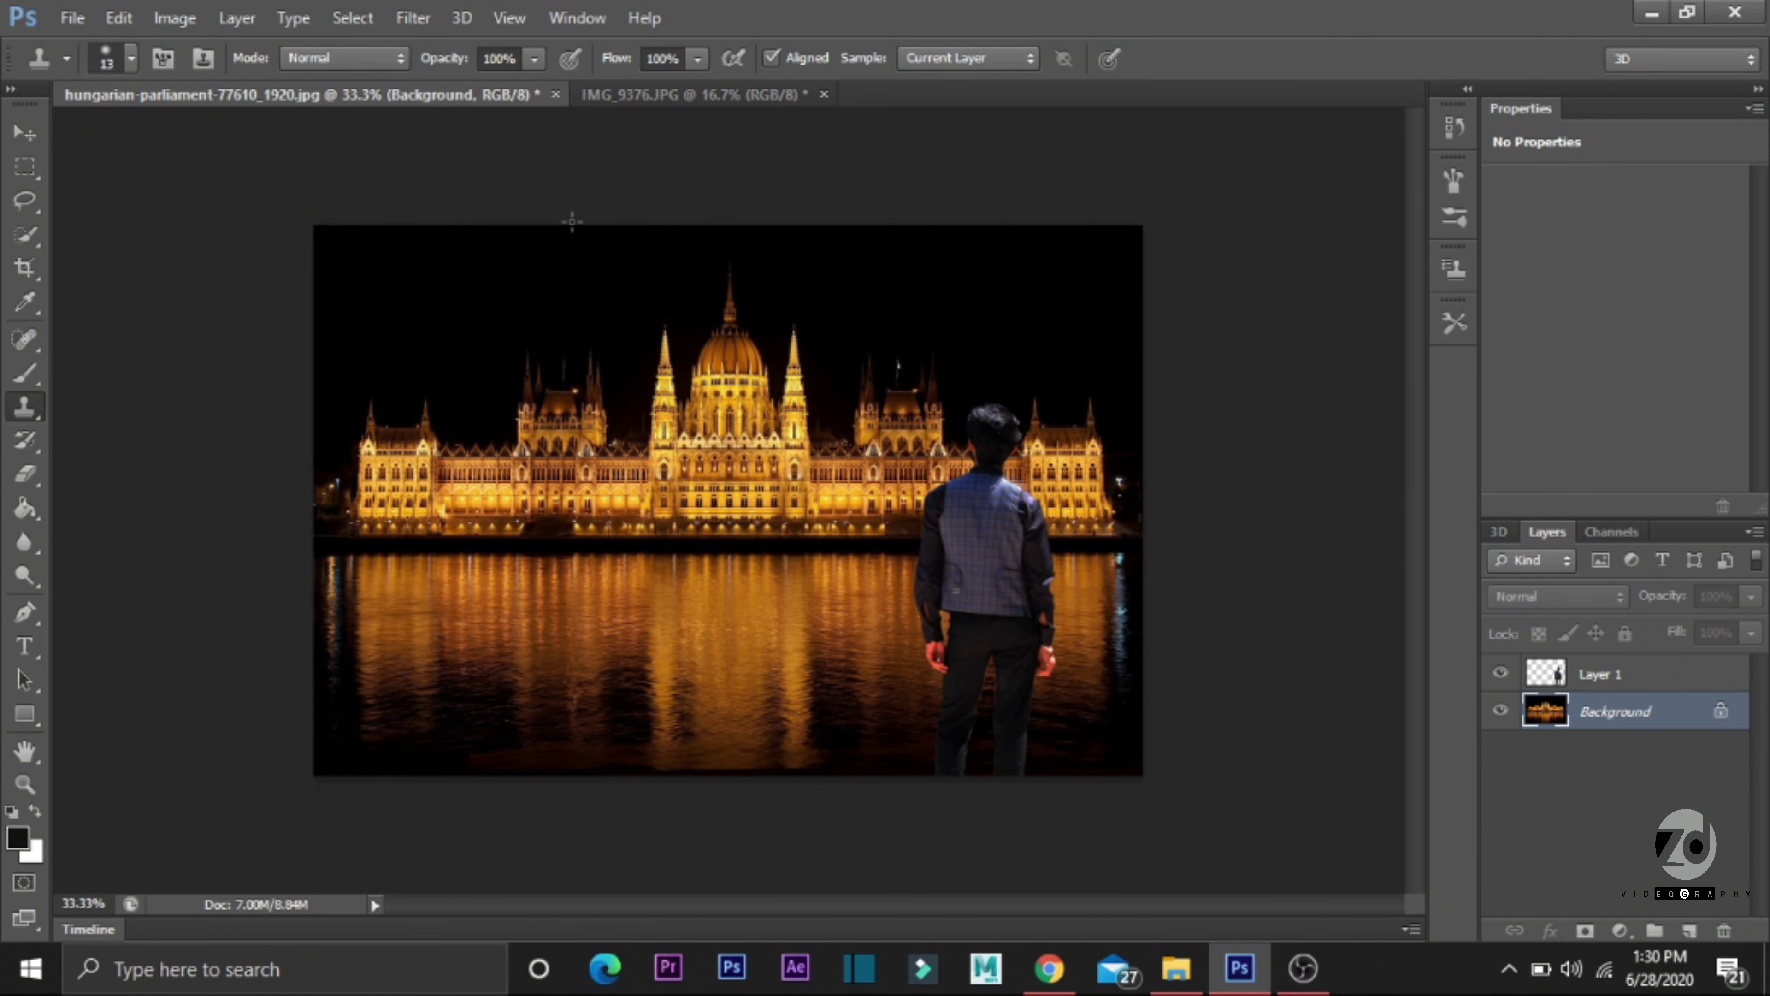
Step: Darken the parliament Background with a Curves point pulling input 194 down to output 165
key("ctrl+m")
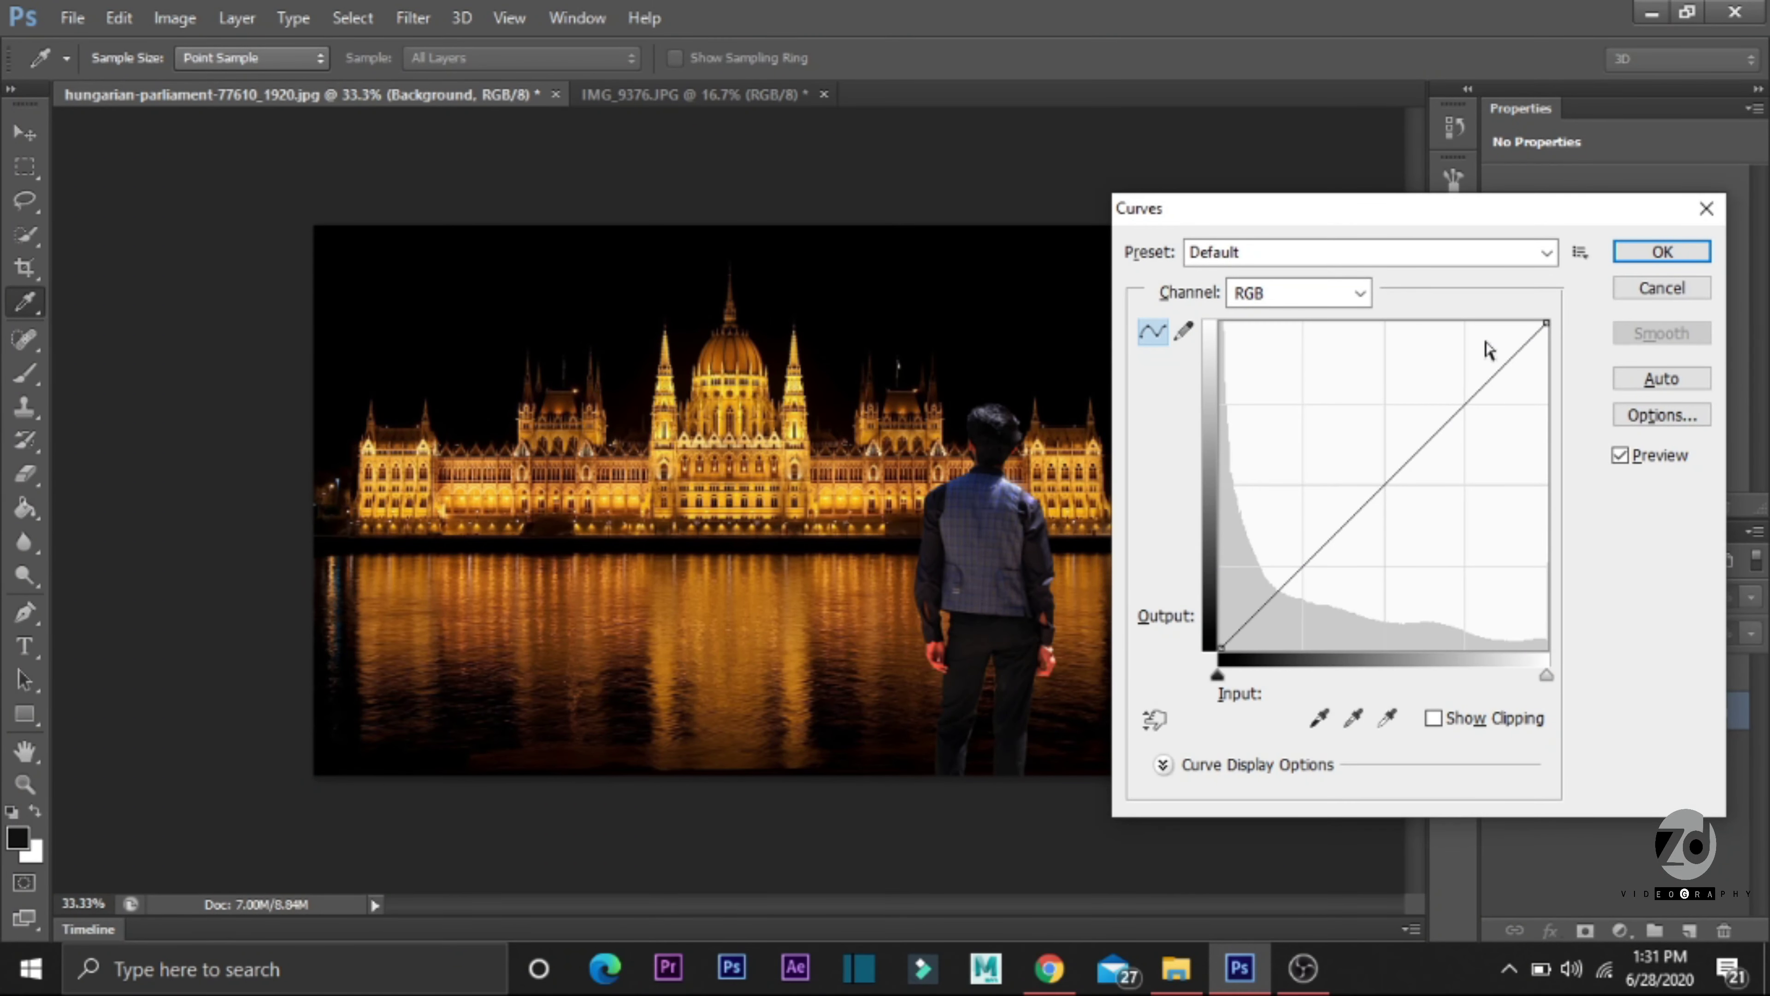
left_click_drag(1452, 416, 1472, 441)
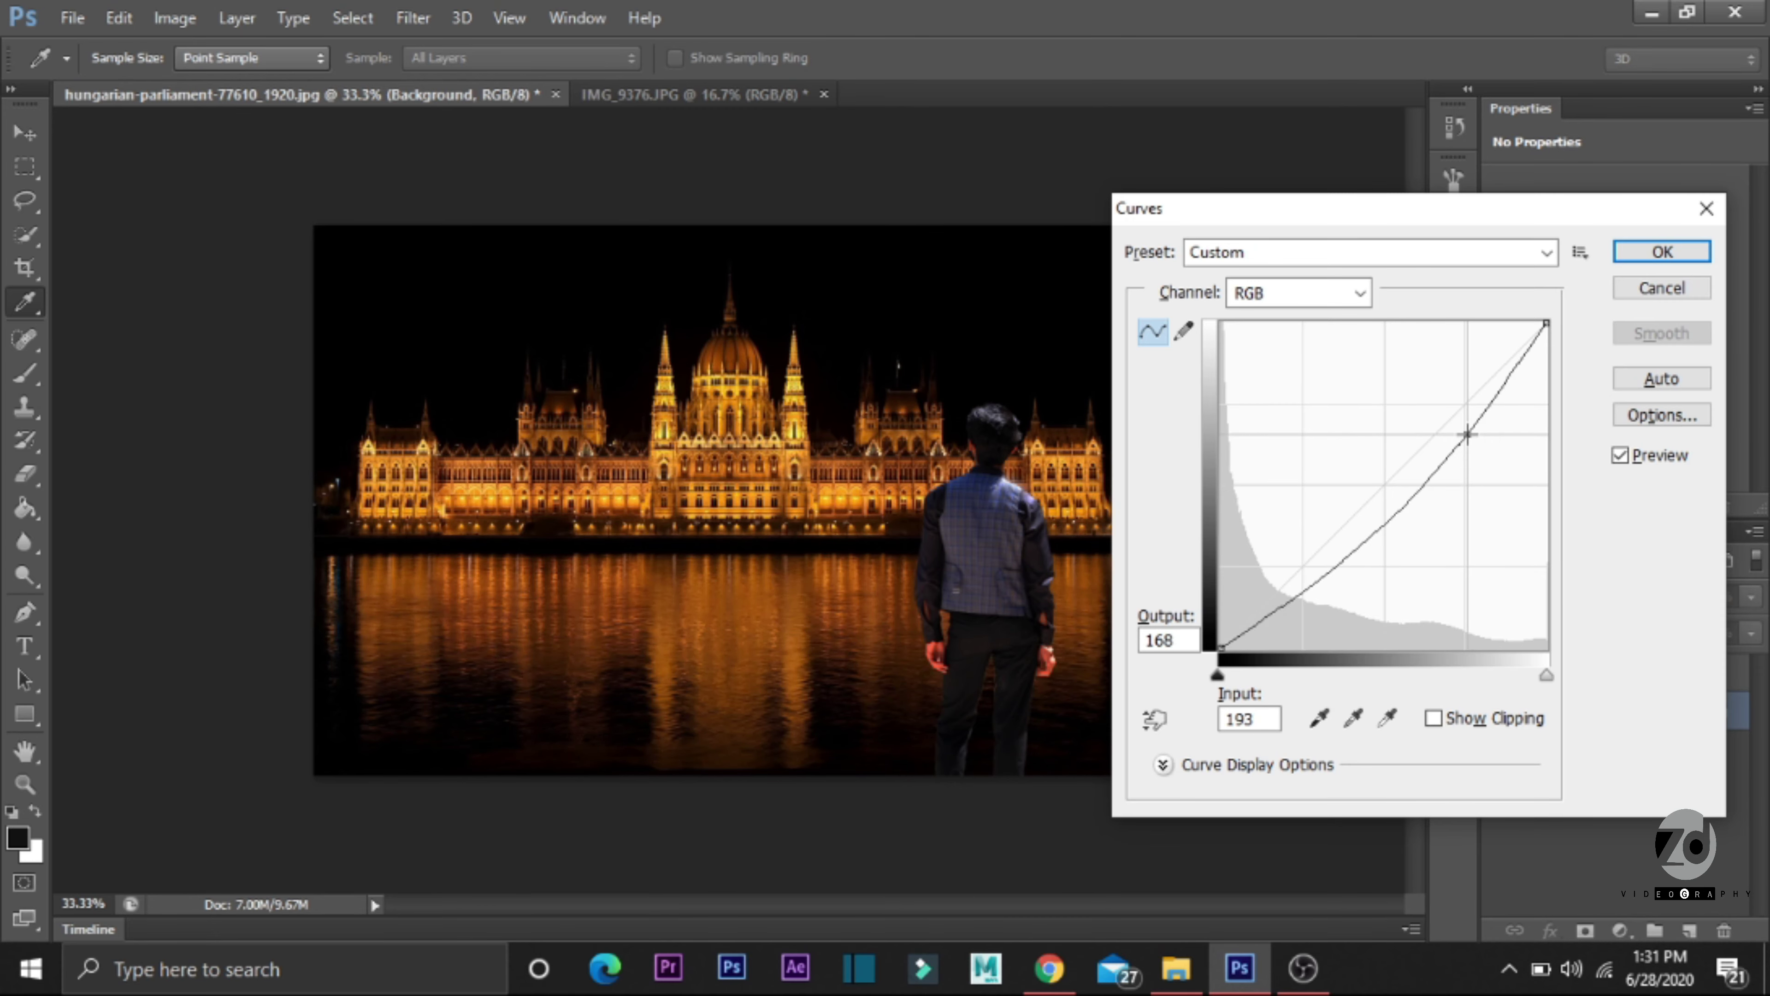
left_click_drag(1472, 441, 1470, 438)
left_click(1663, 252)
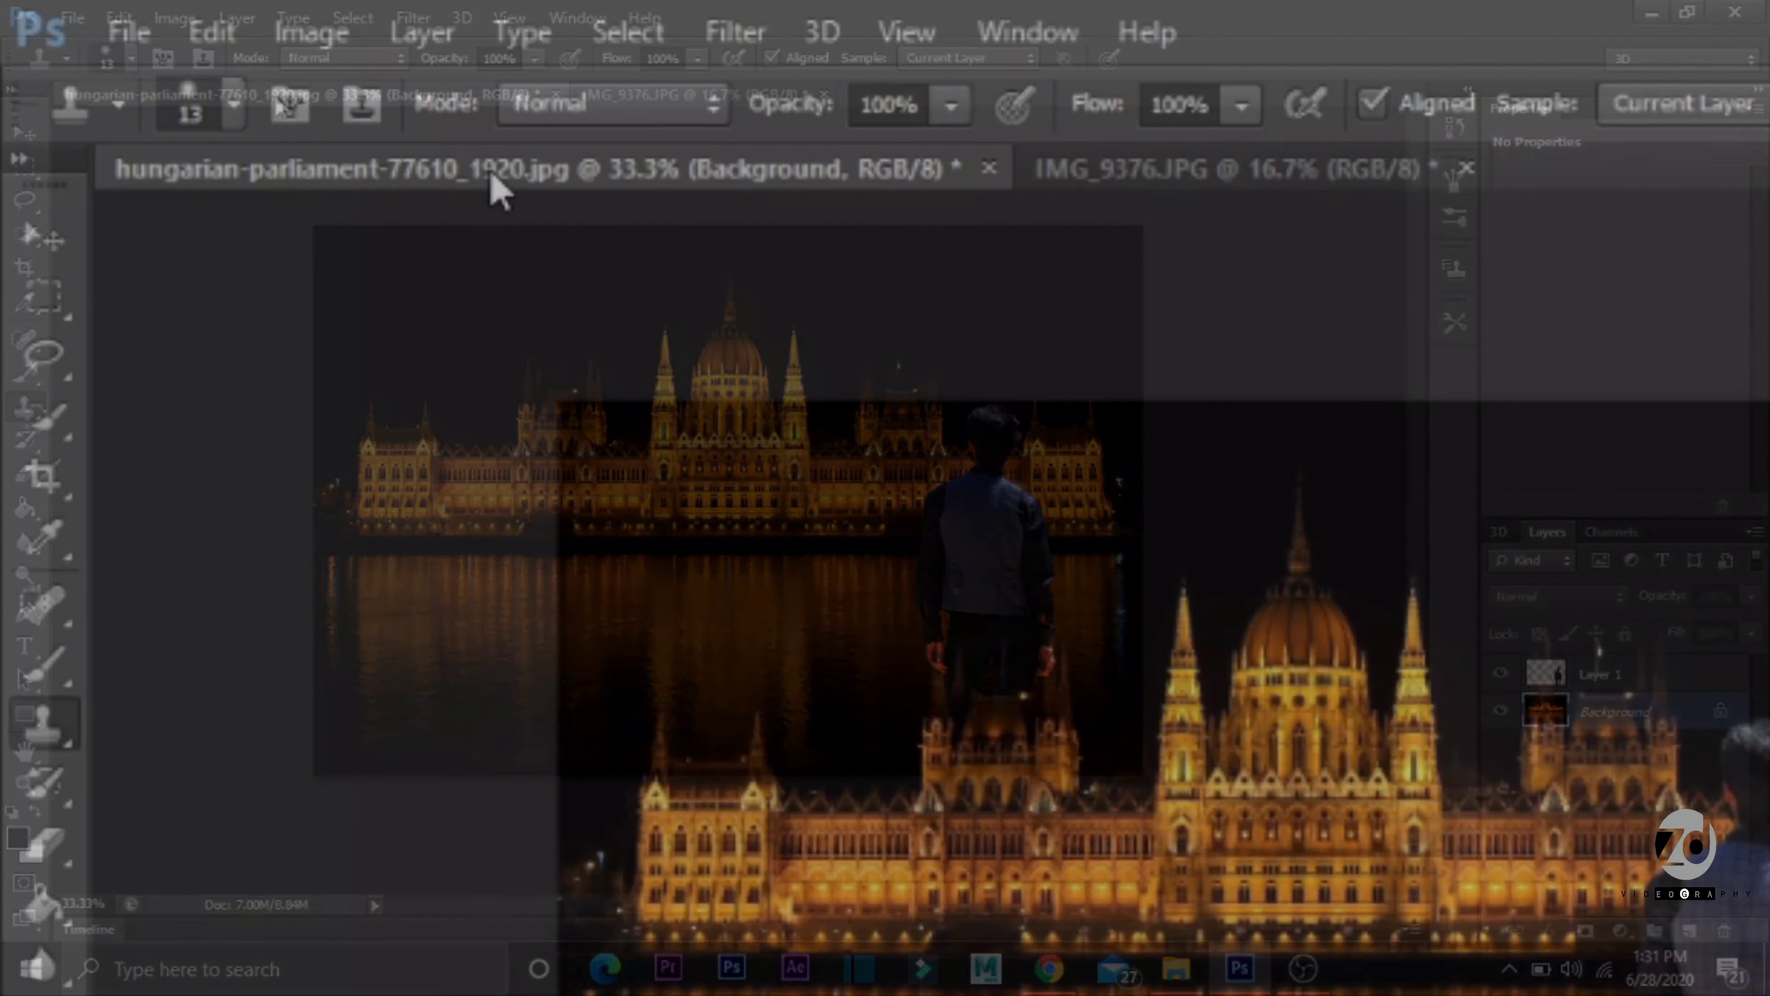
Step: Start a Tilt-Shift blur, move the focus band lower, and set Blur to 5 px
left_click(735, 31)
mouse_move(758, 321)
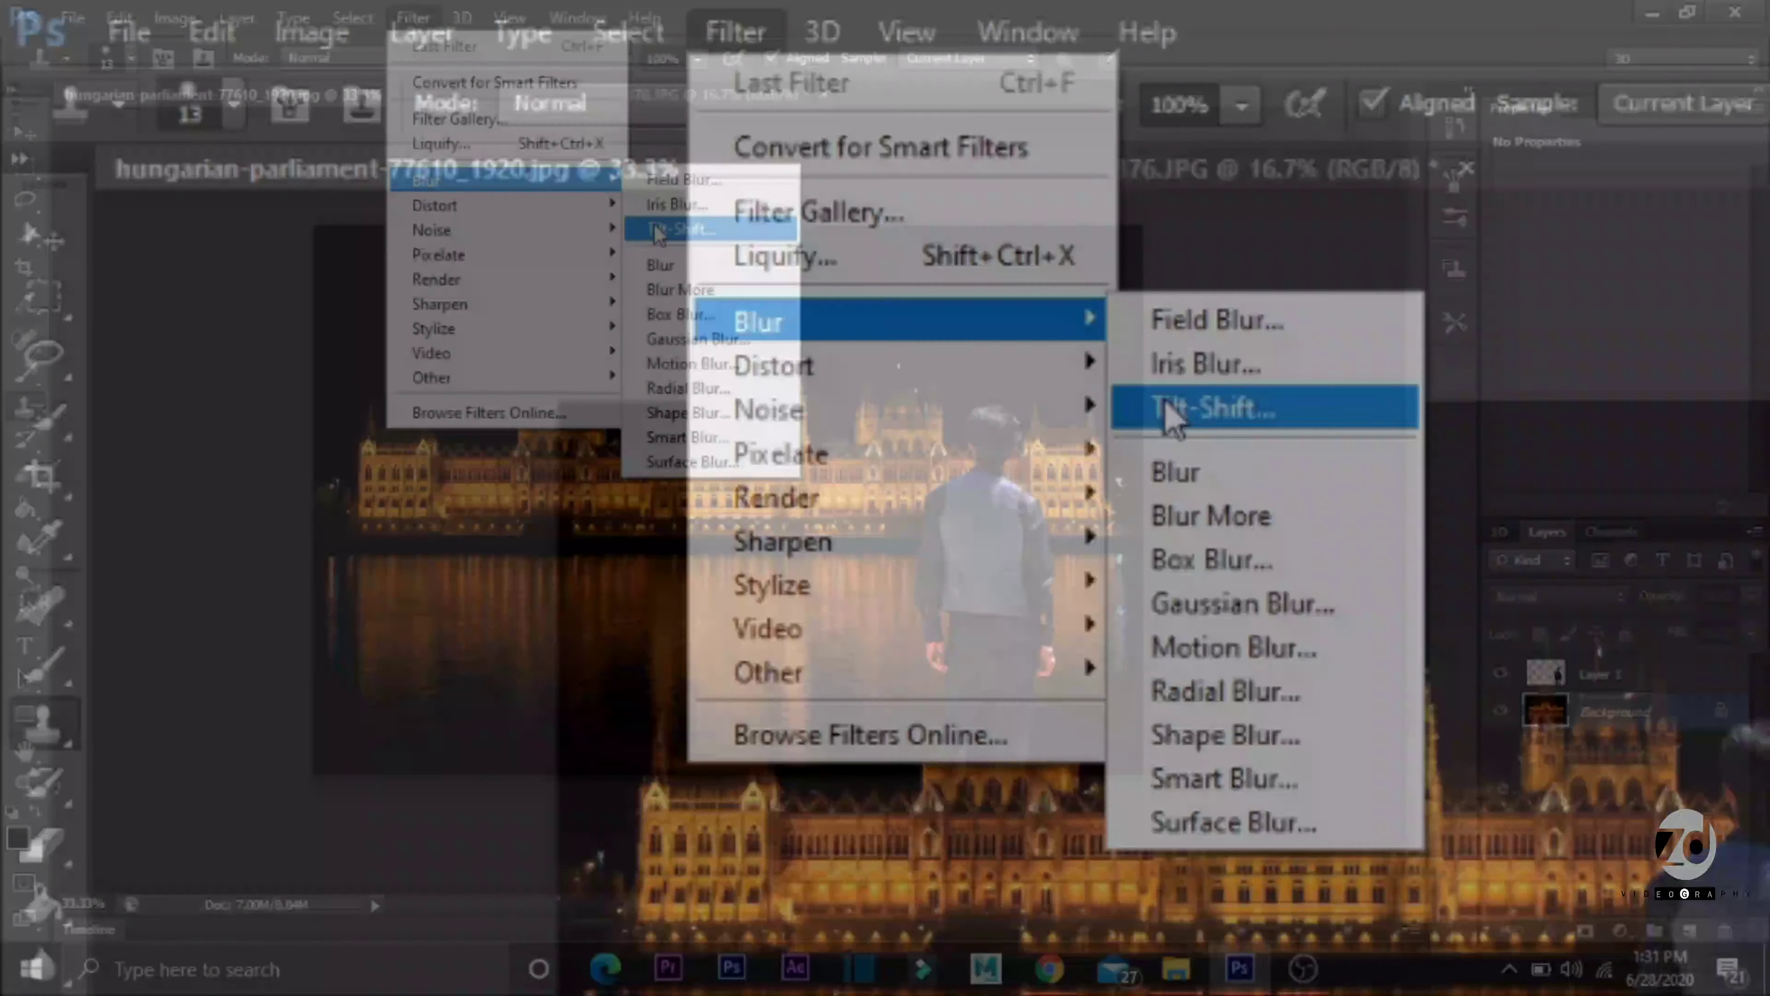
left_click(1171, 401)
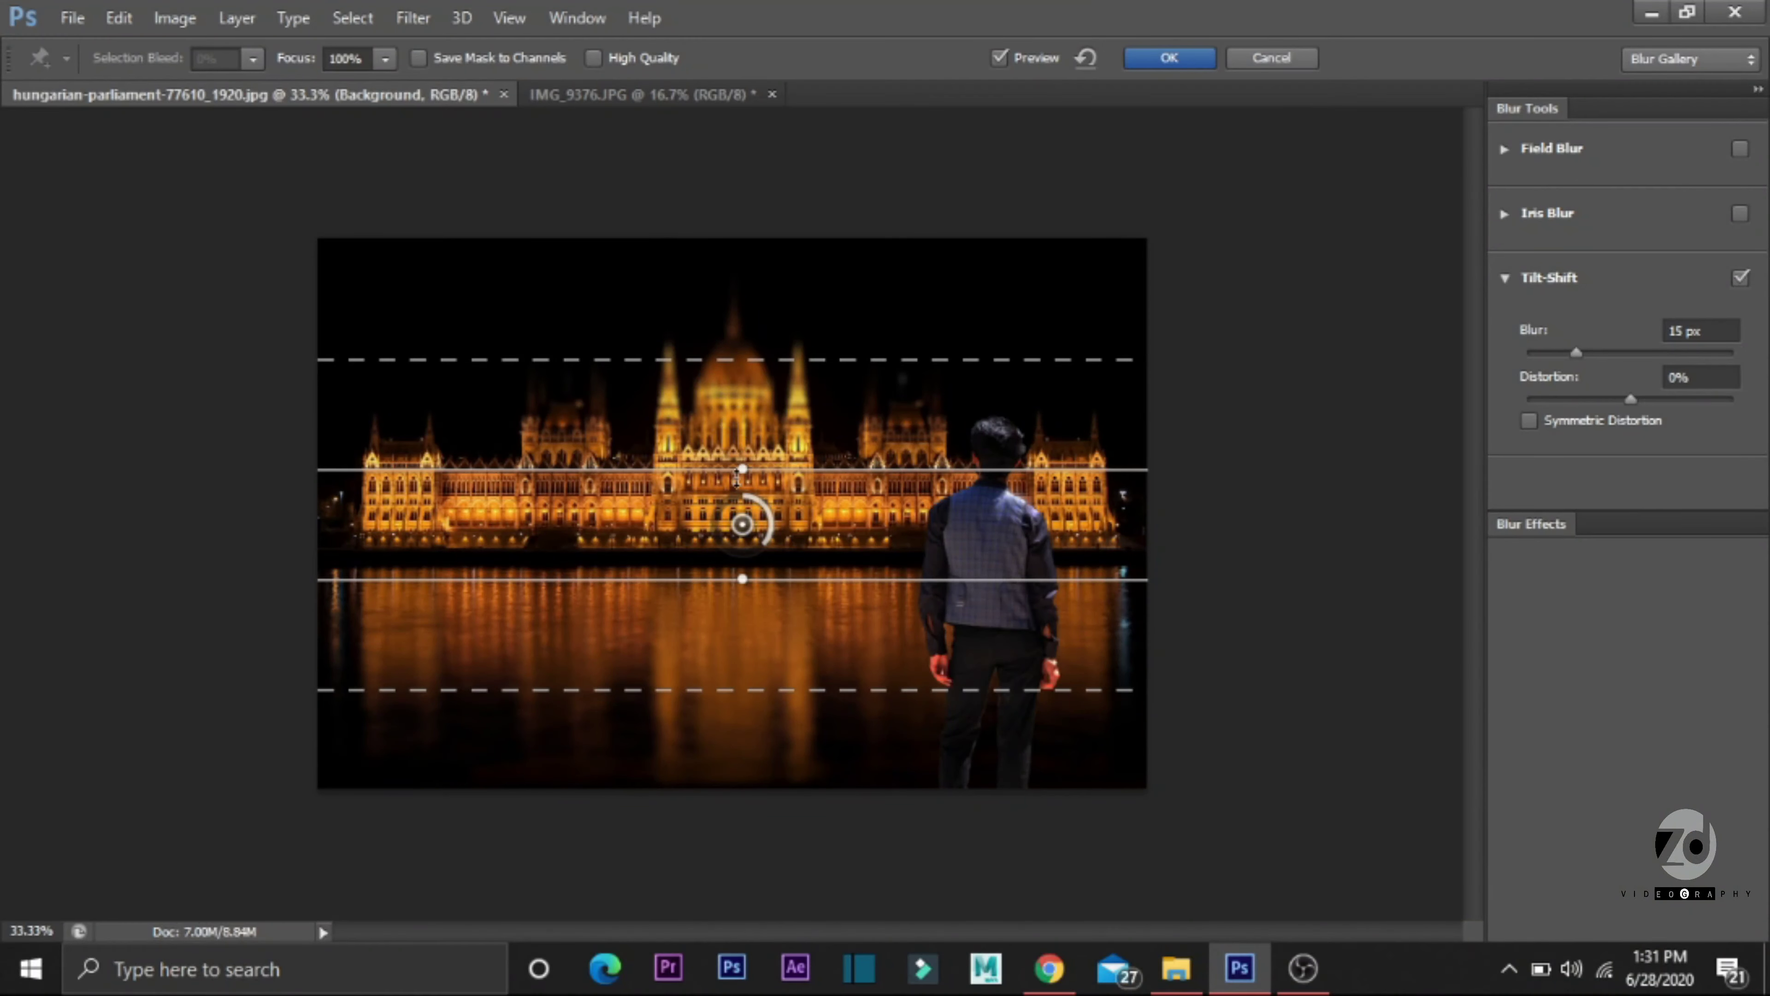
left_click_drag(743, 524, 757, 834)
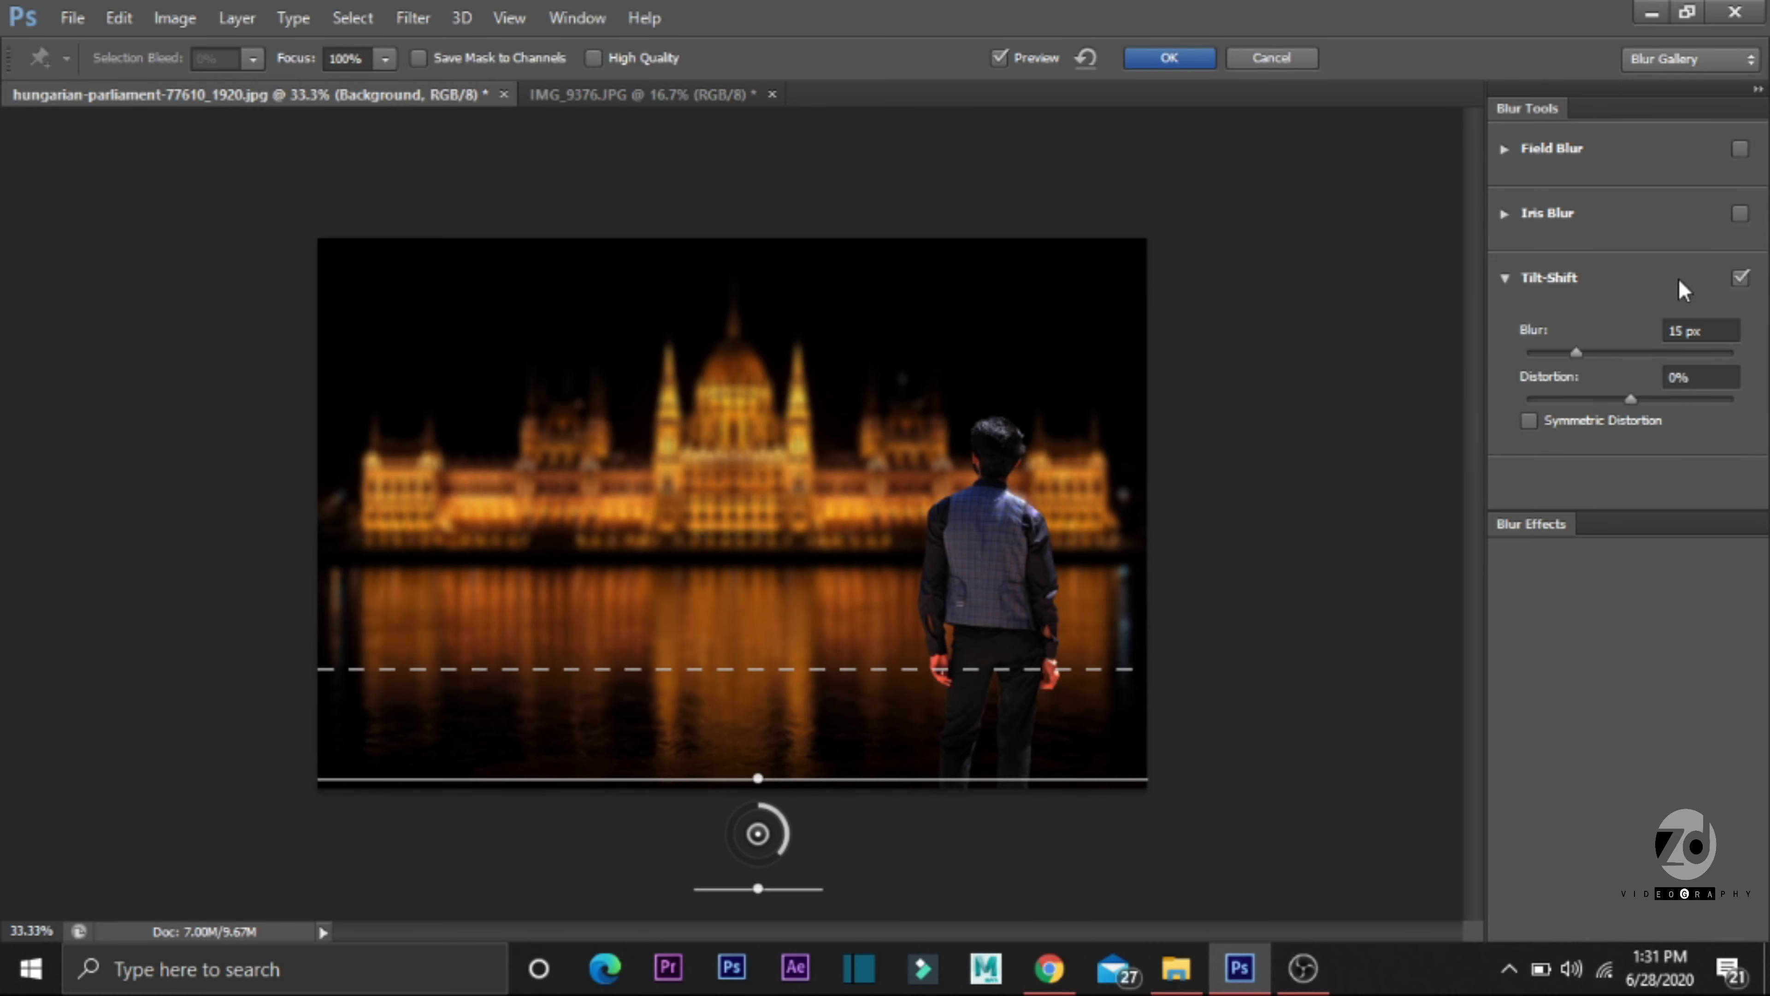
left_click_drag(1561, 362, 1556, 361)
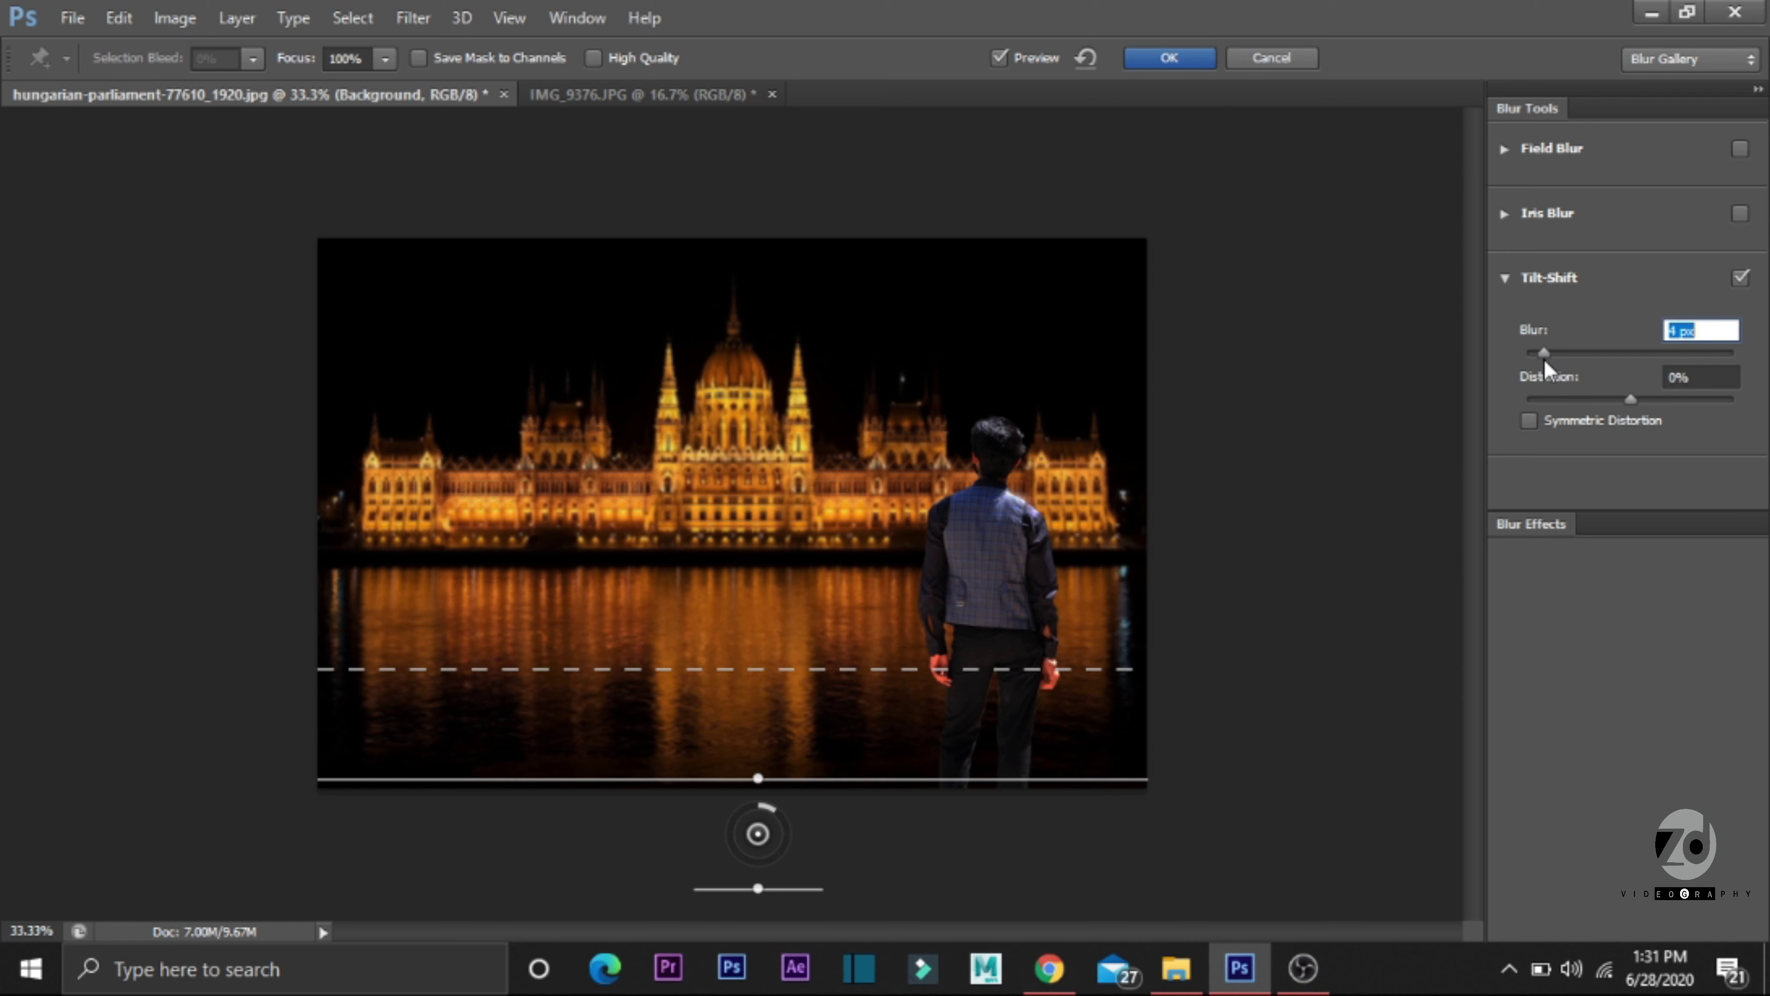
left_click(1673, 352)
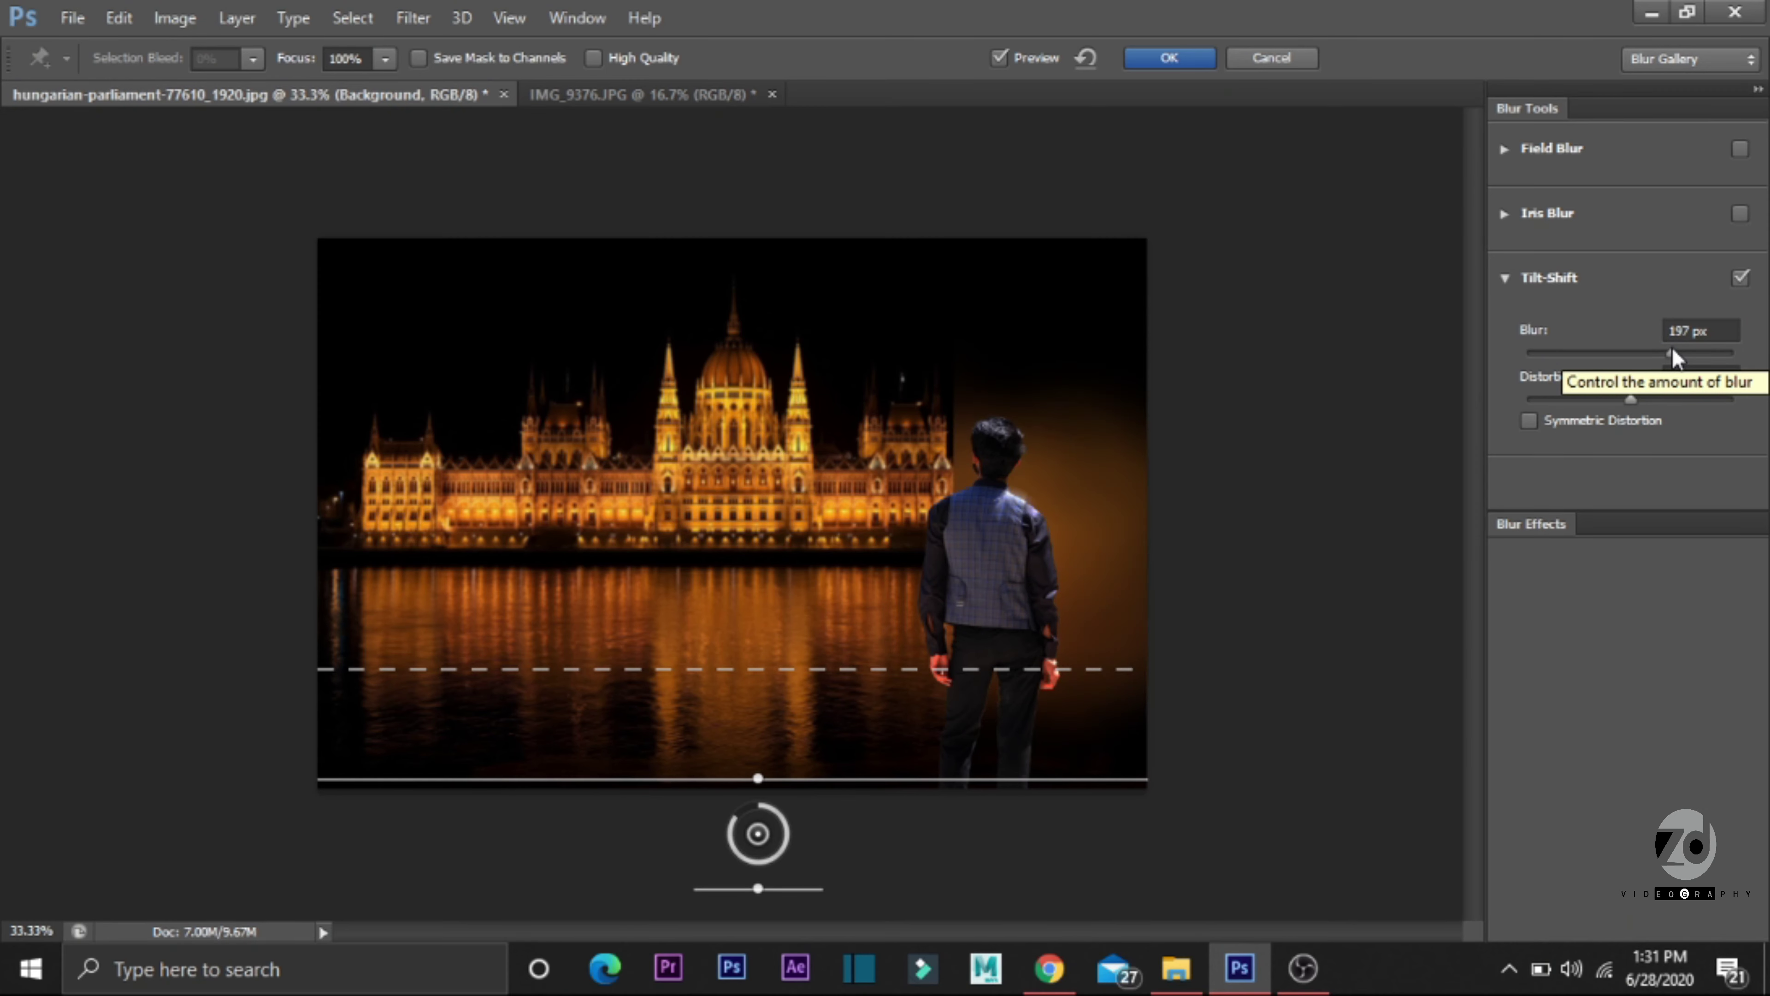
left_click_drag(1531, 353, 1550, 353)
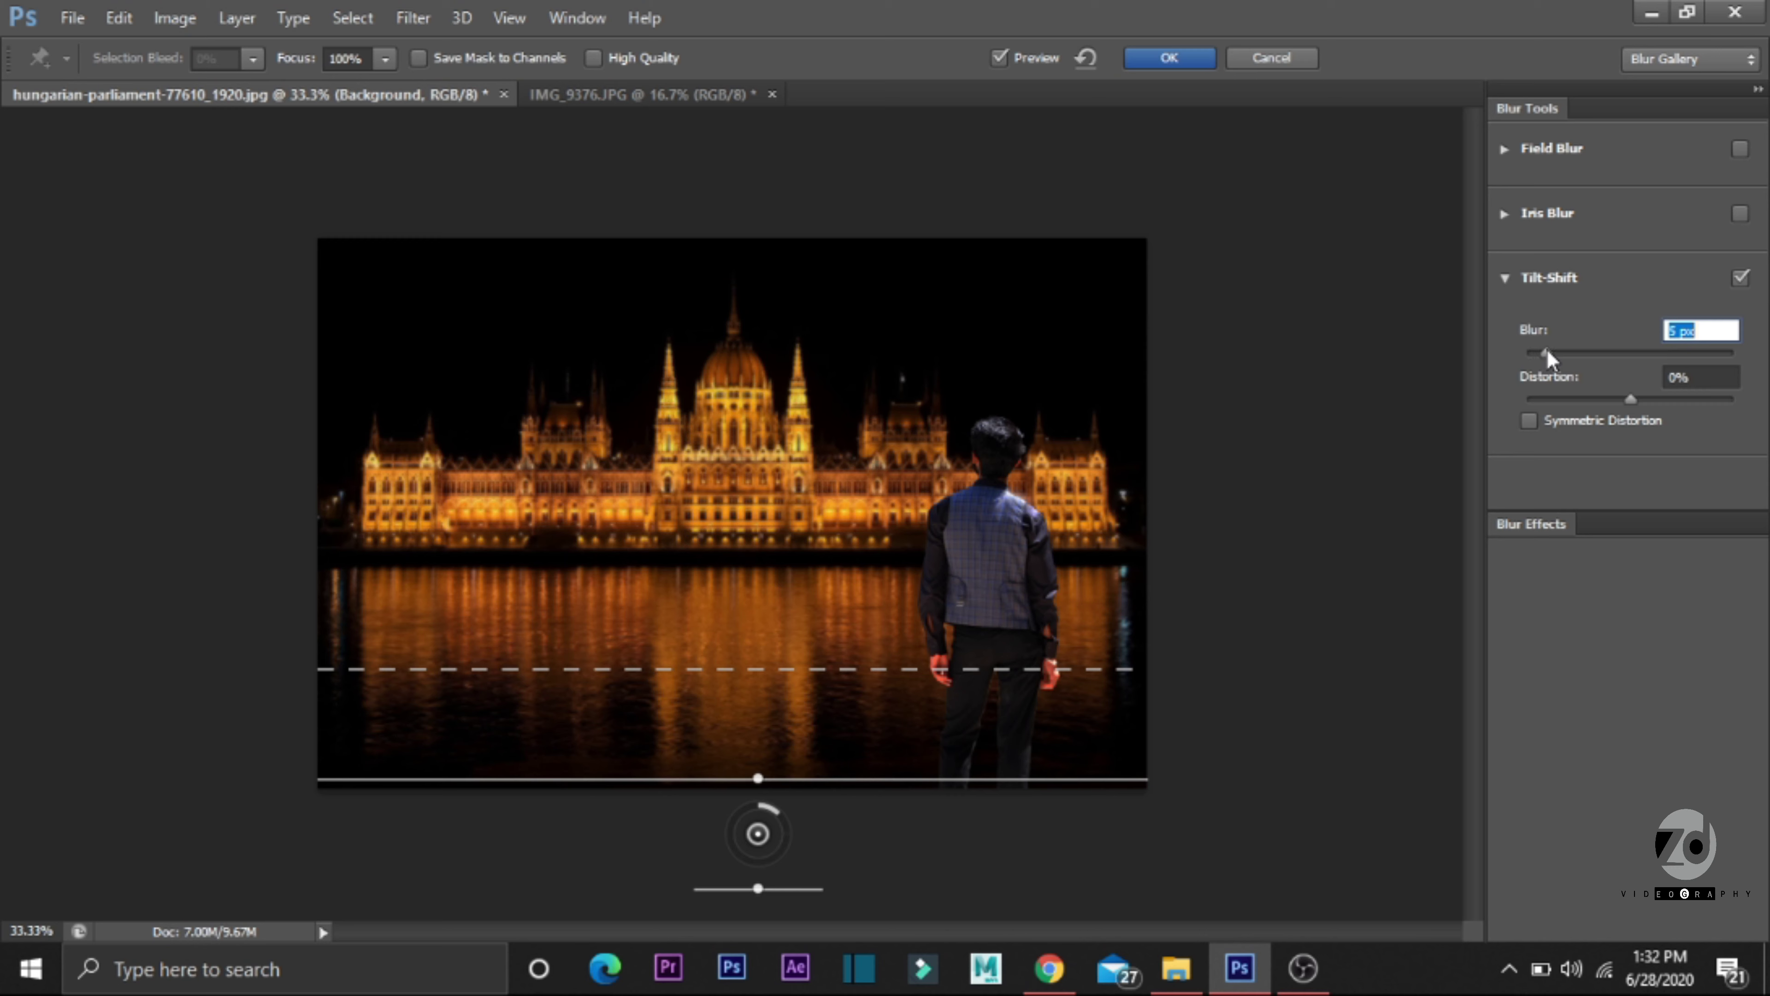
Step: Set Light Bokeh 51%, Bokeh Color 32%, Light Range 185–233, and apply the blur
left_click(1522, 530)
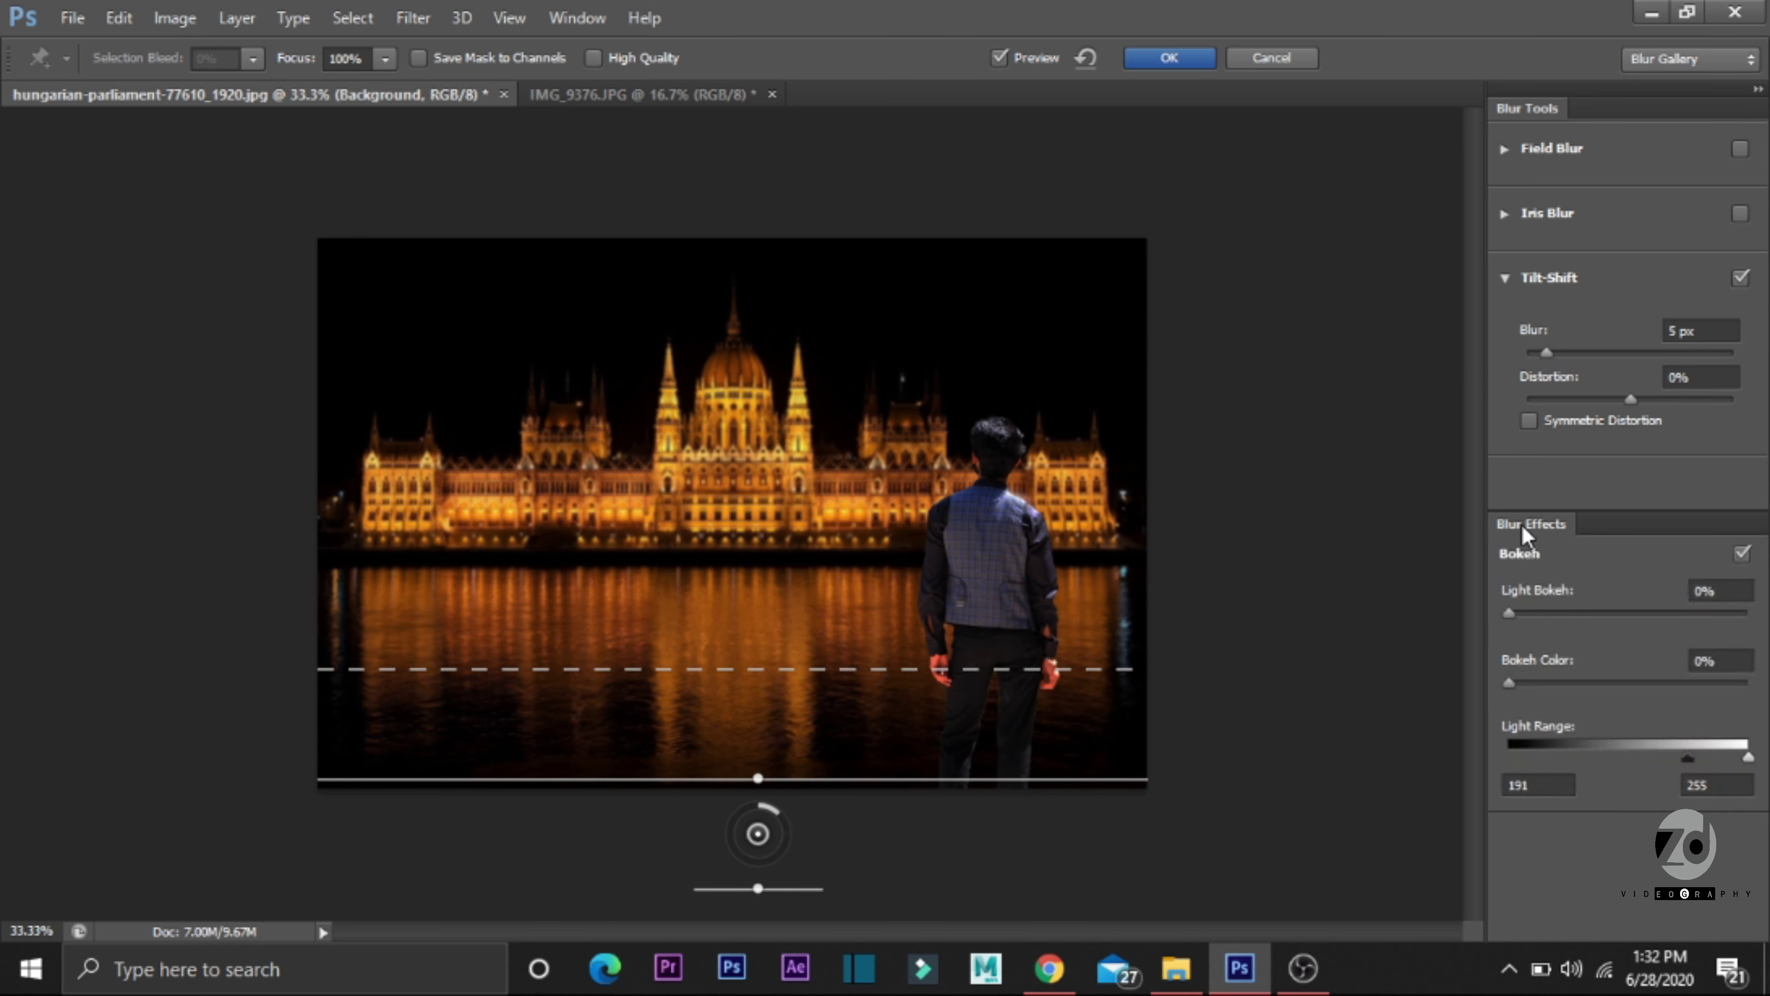
left_click_drag(1517, 617, 1634, 625)
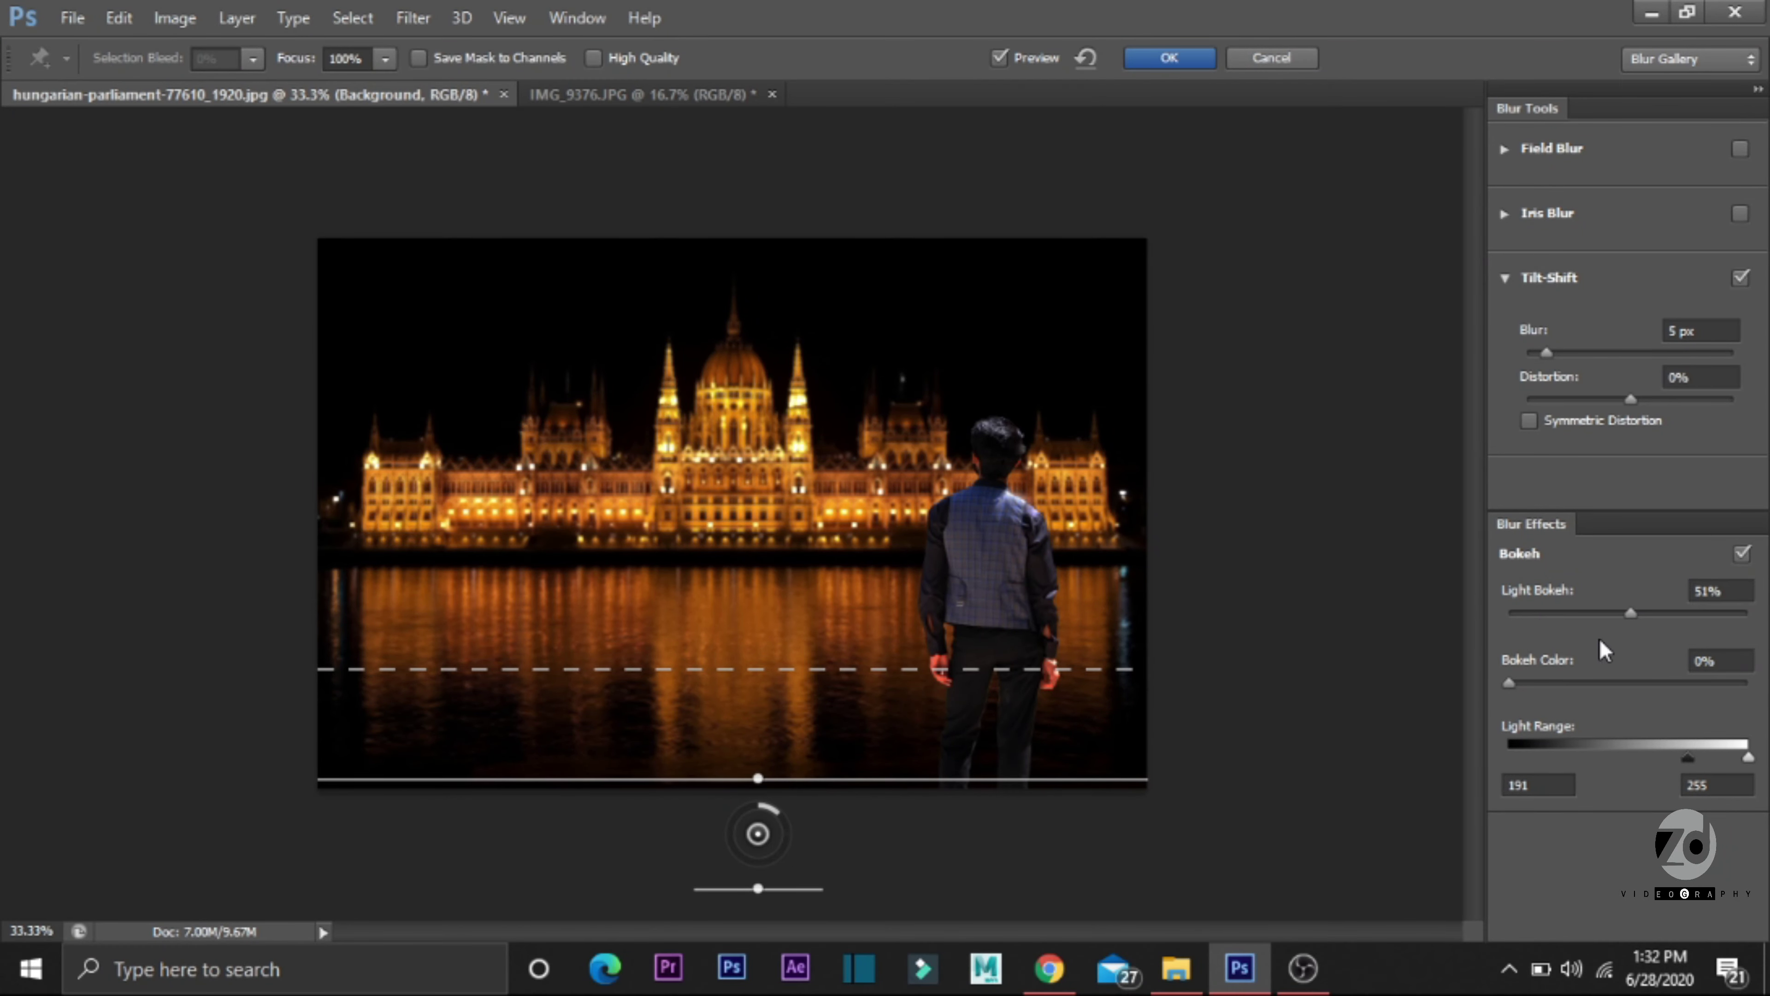
mouse_move(1509, 684)
left_mouse_down()
mouse_move(1705, 685)
mouse_move(1462, 718)
mouse_move(1590, 704)
left_mouse_up()
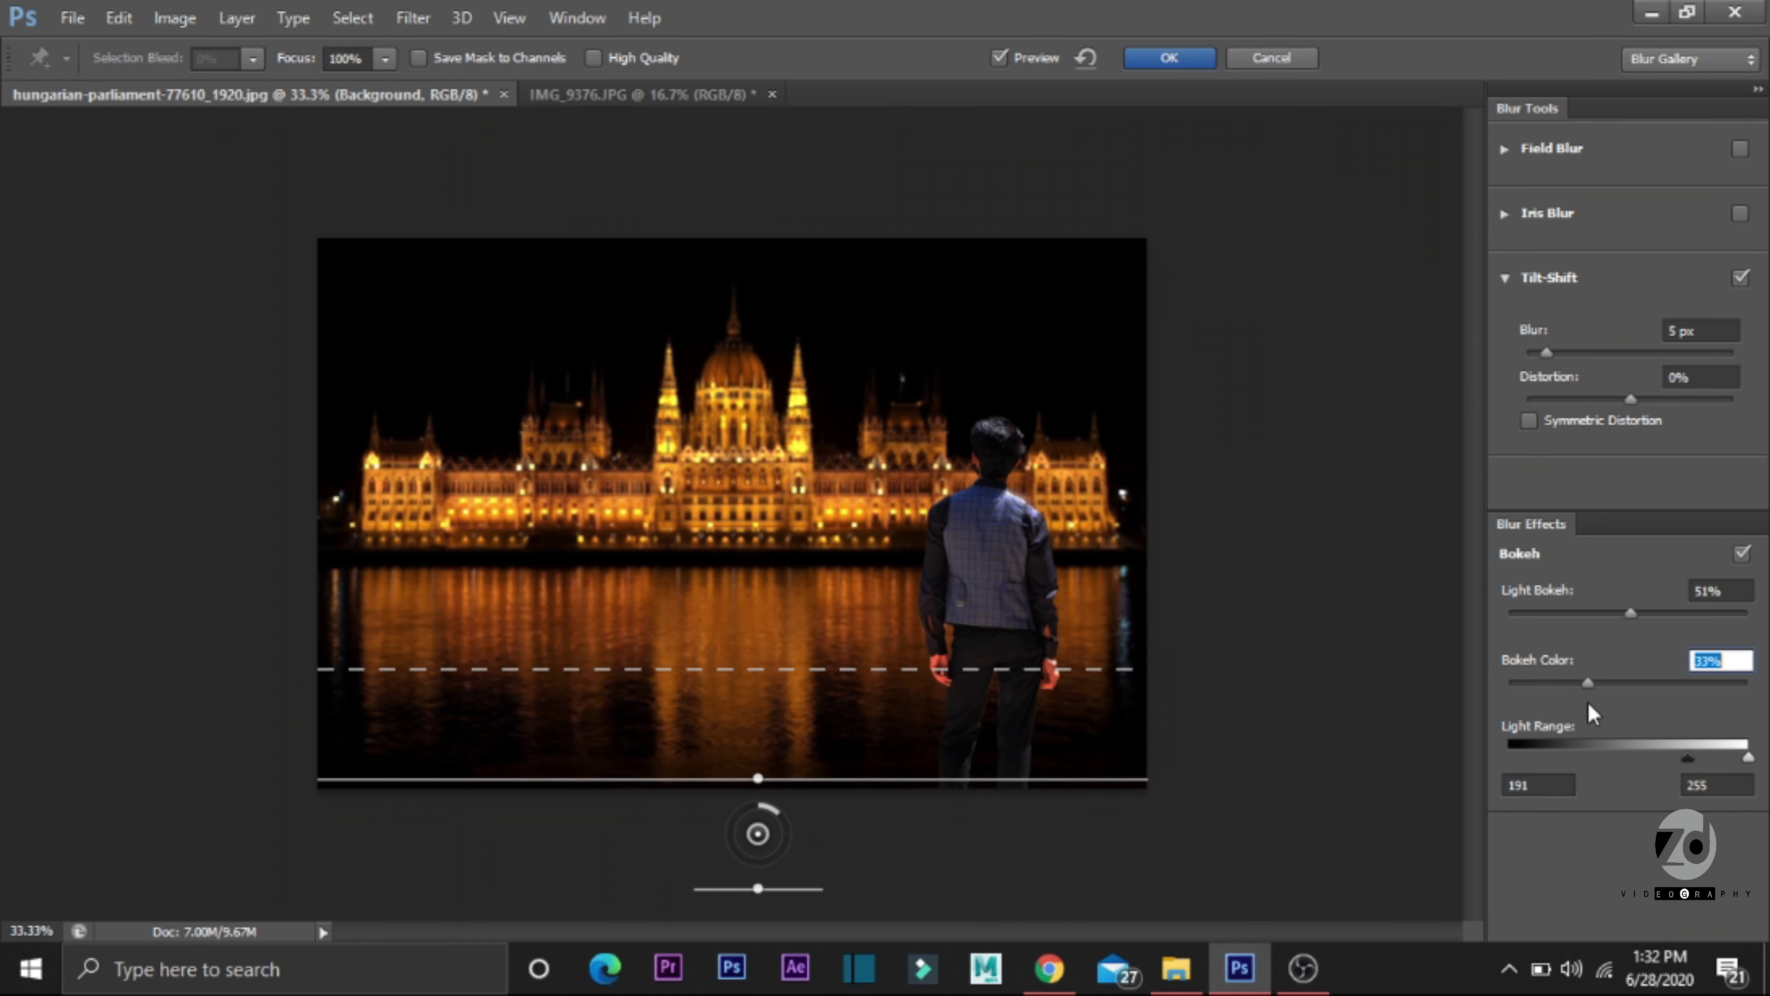
left_click(1695, 755)
left_click_drag(1695, 759, 1730, 759)
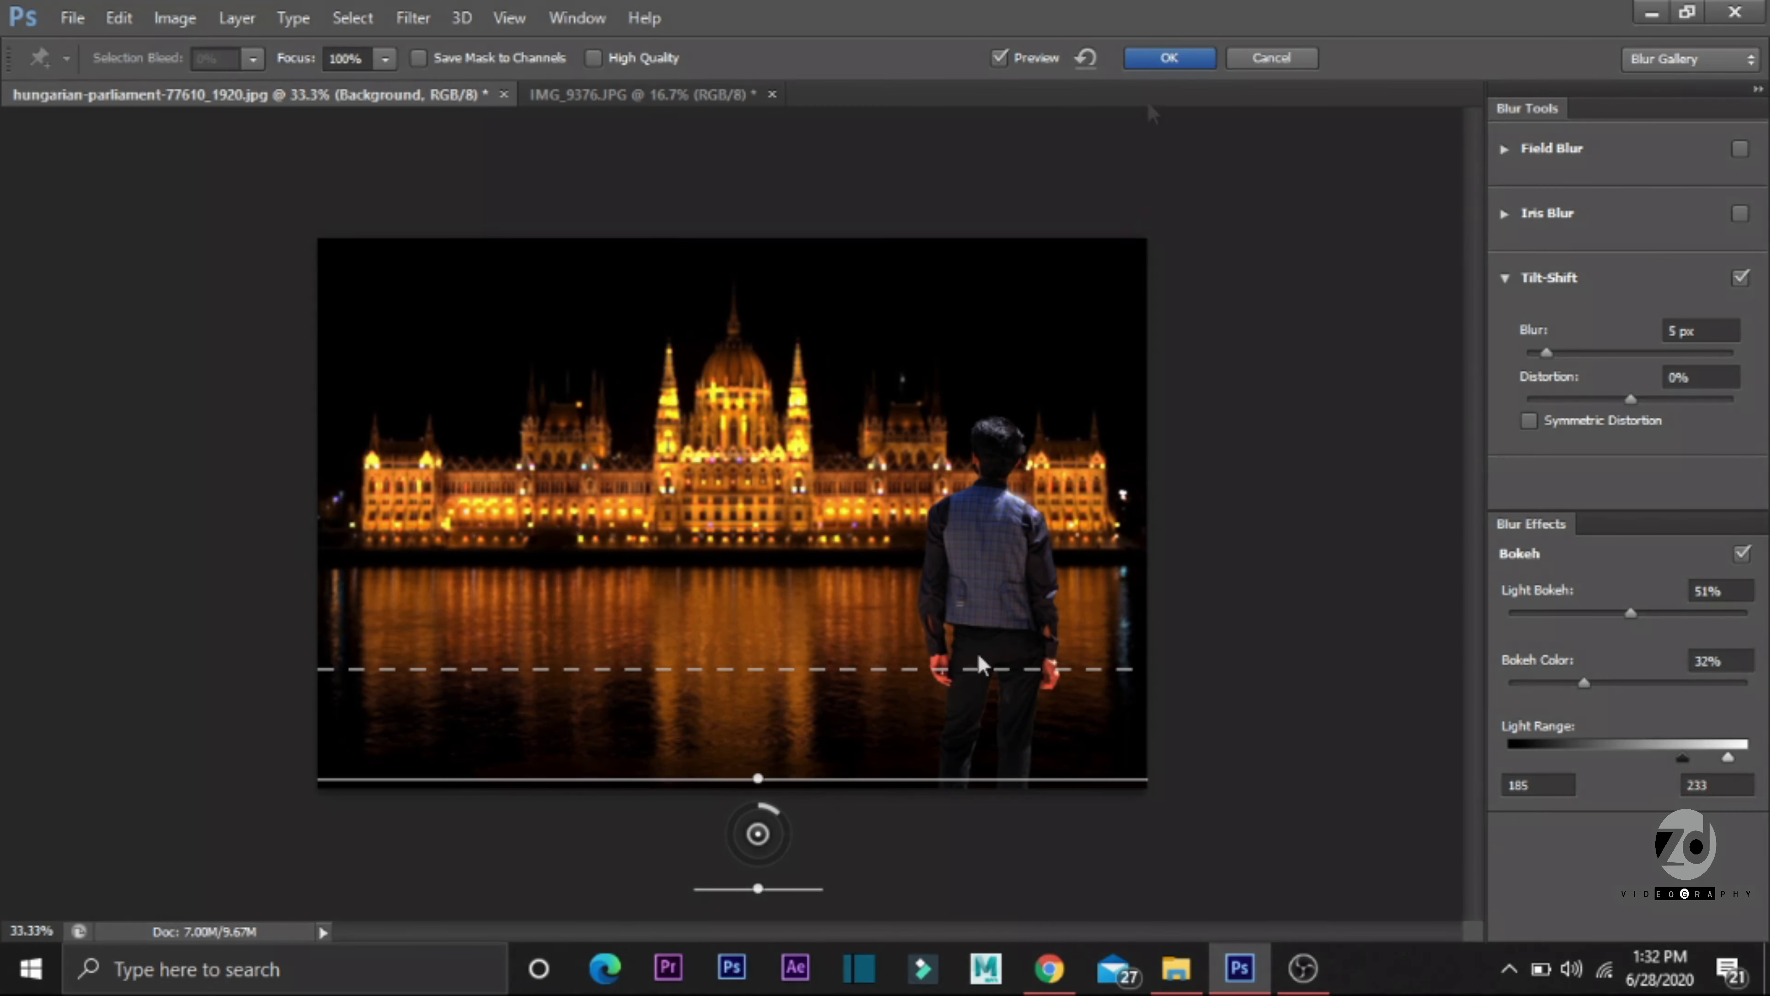
left_click(1175, 59)
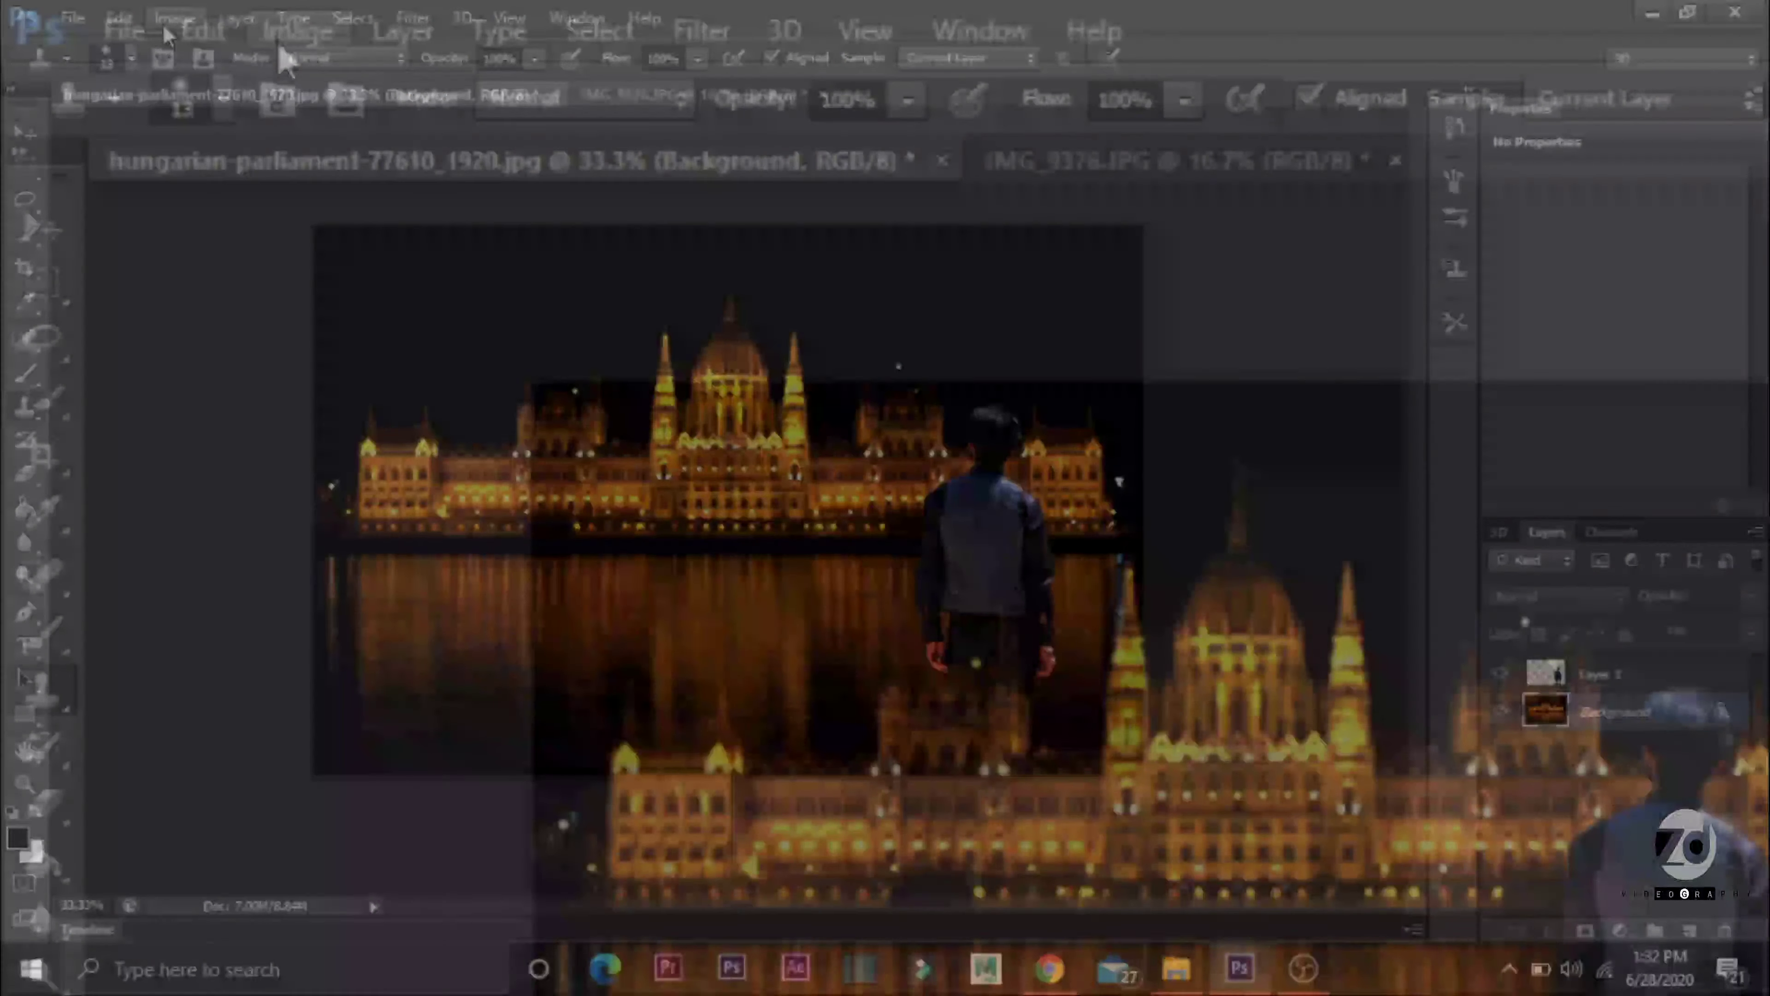
Step: Apply Brightness 2 and Contrast 38 to the parliament background
left_click(175, 18)
mouse_move(362, 143)
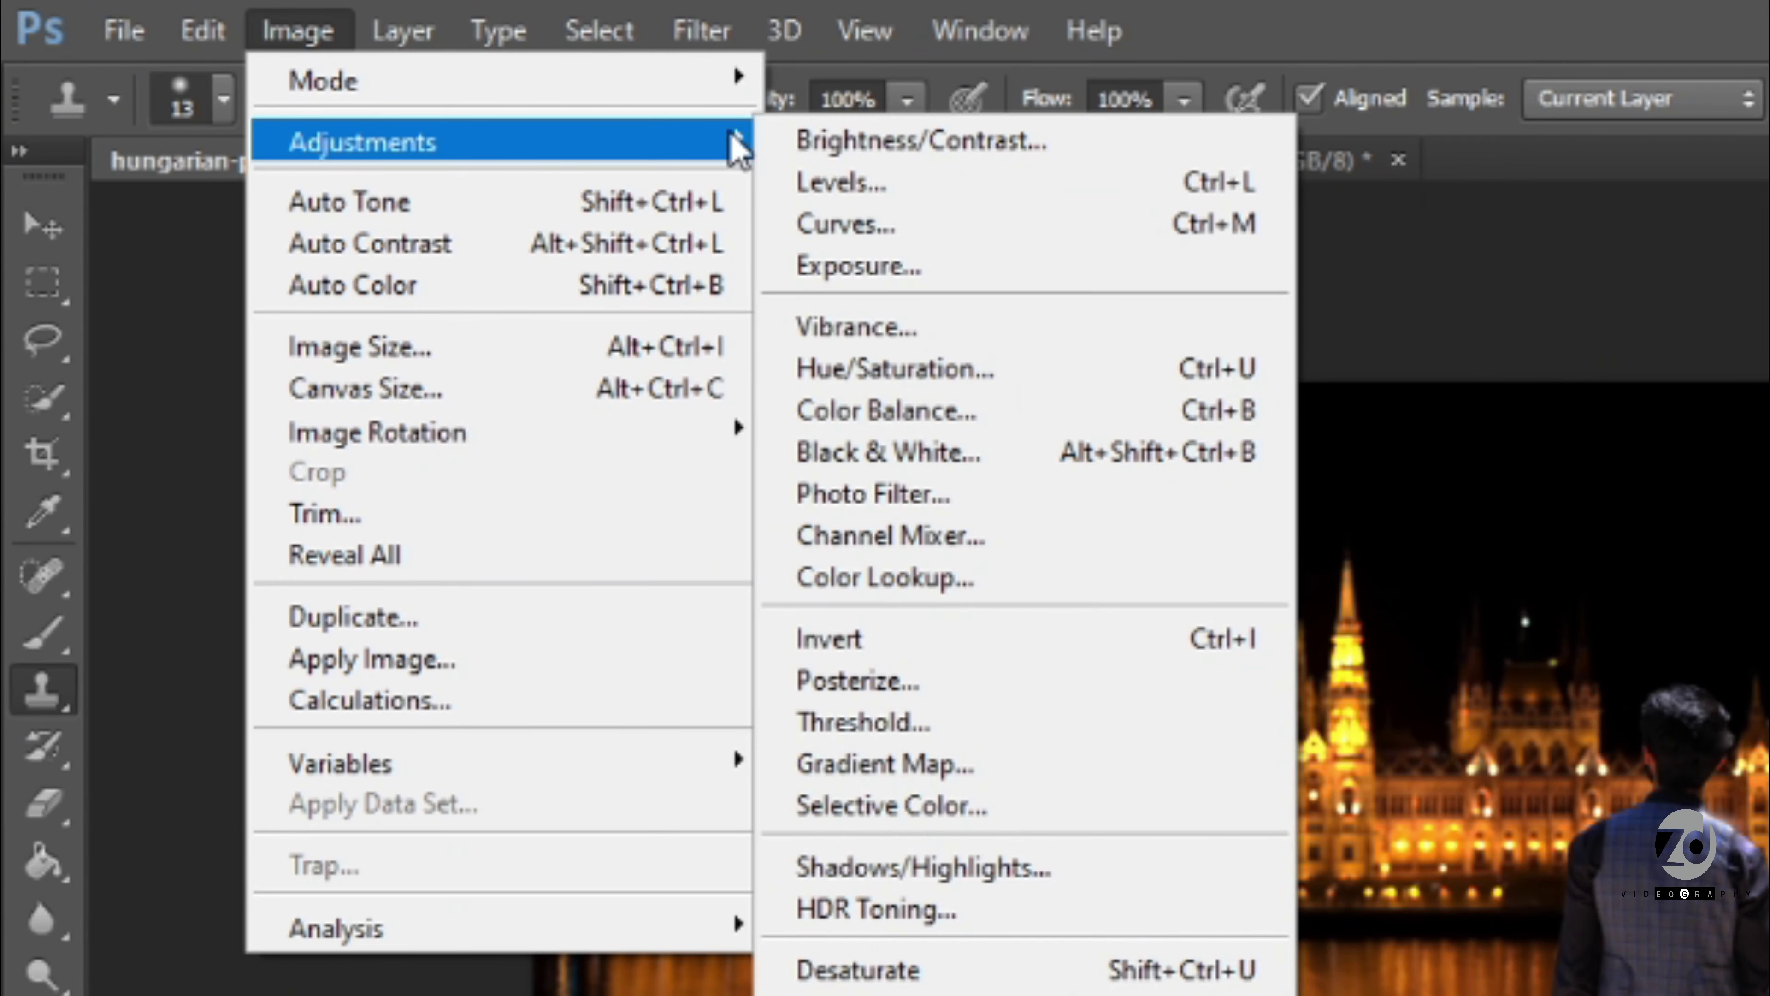
left_click(850, 143)
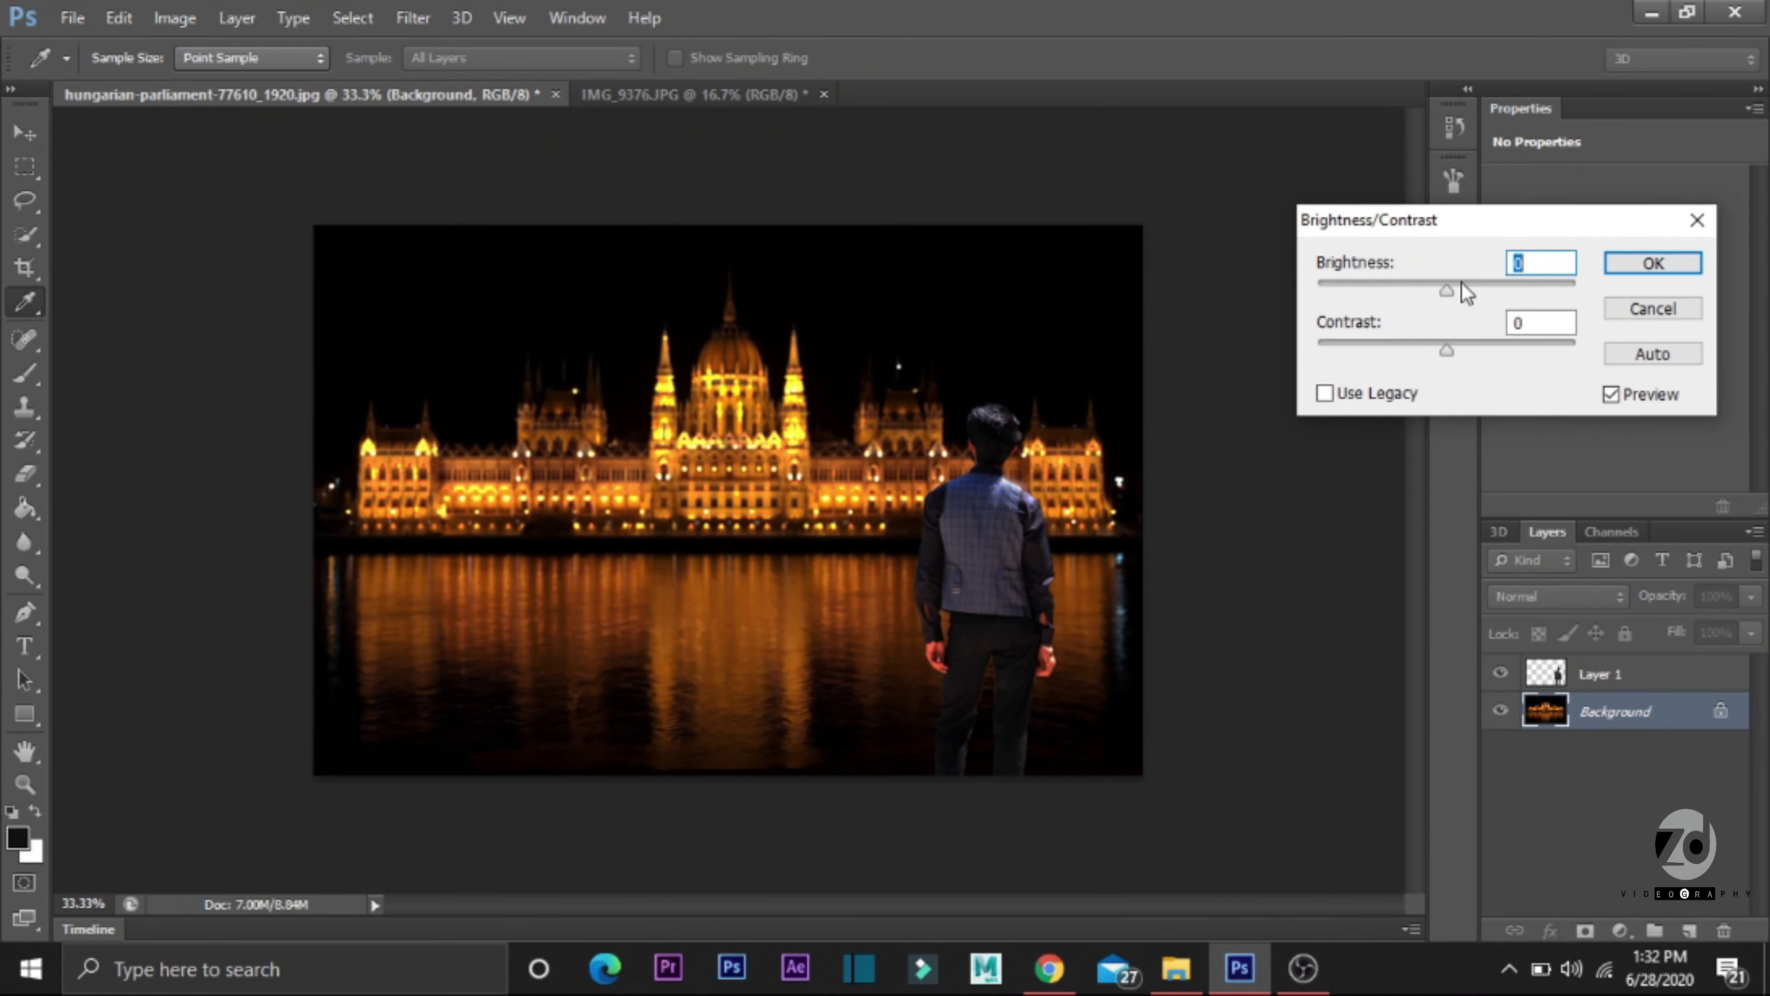
mouse_move(1450, 289)
left_mouse_down()
mouse_move(1467, 292)
mouse_move(1450, 295)
left_mouse_up()
left_click_drag(1450, 350, 1470, 347)
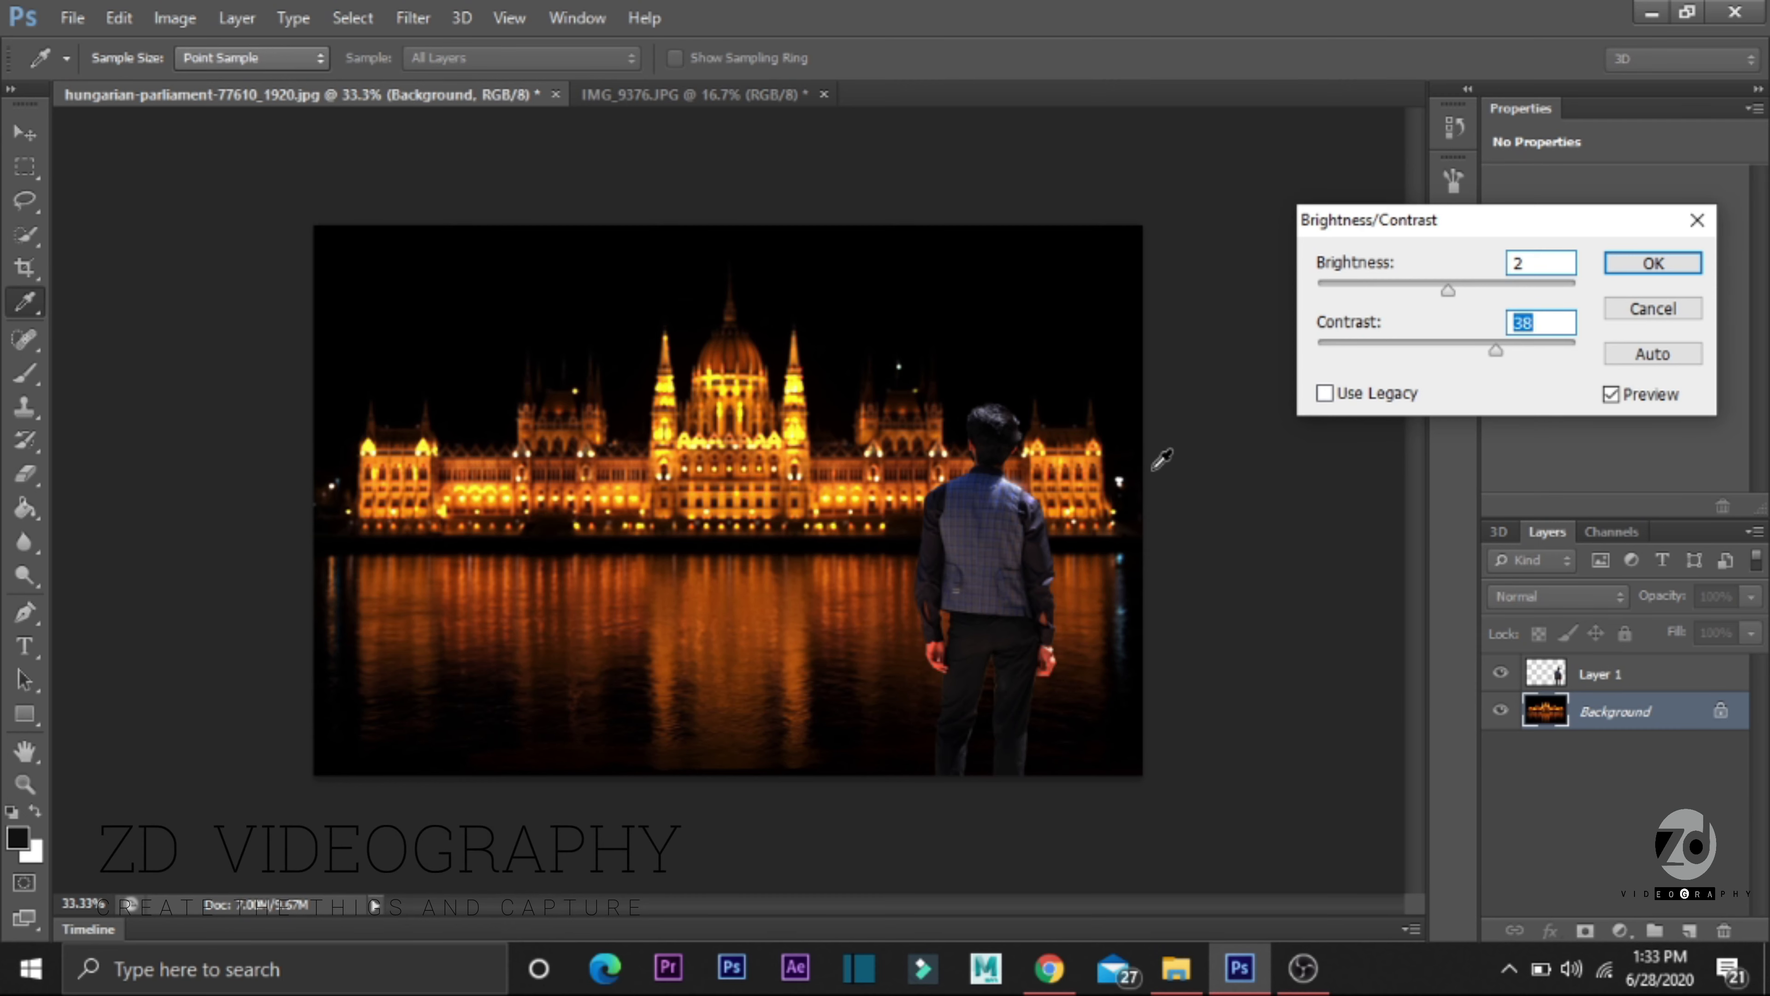
left_click(1641, 259)
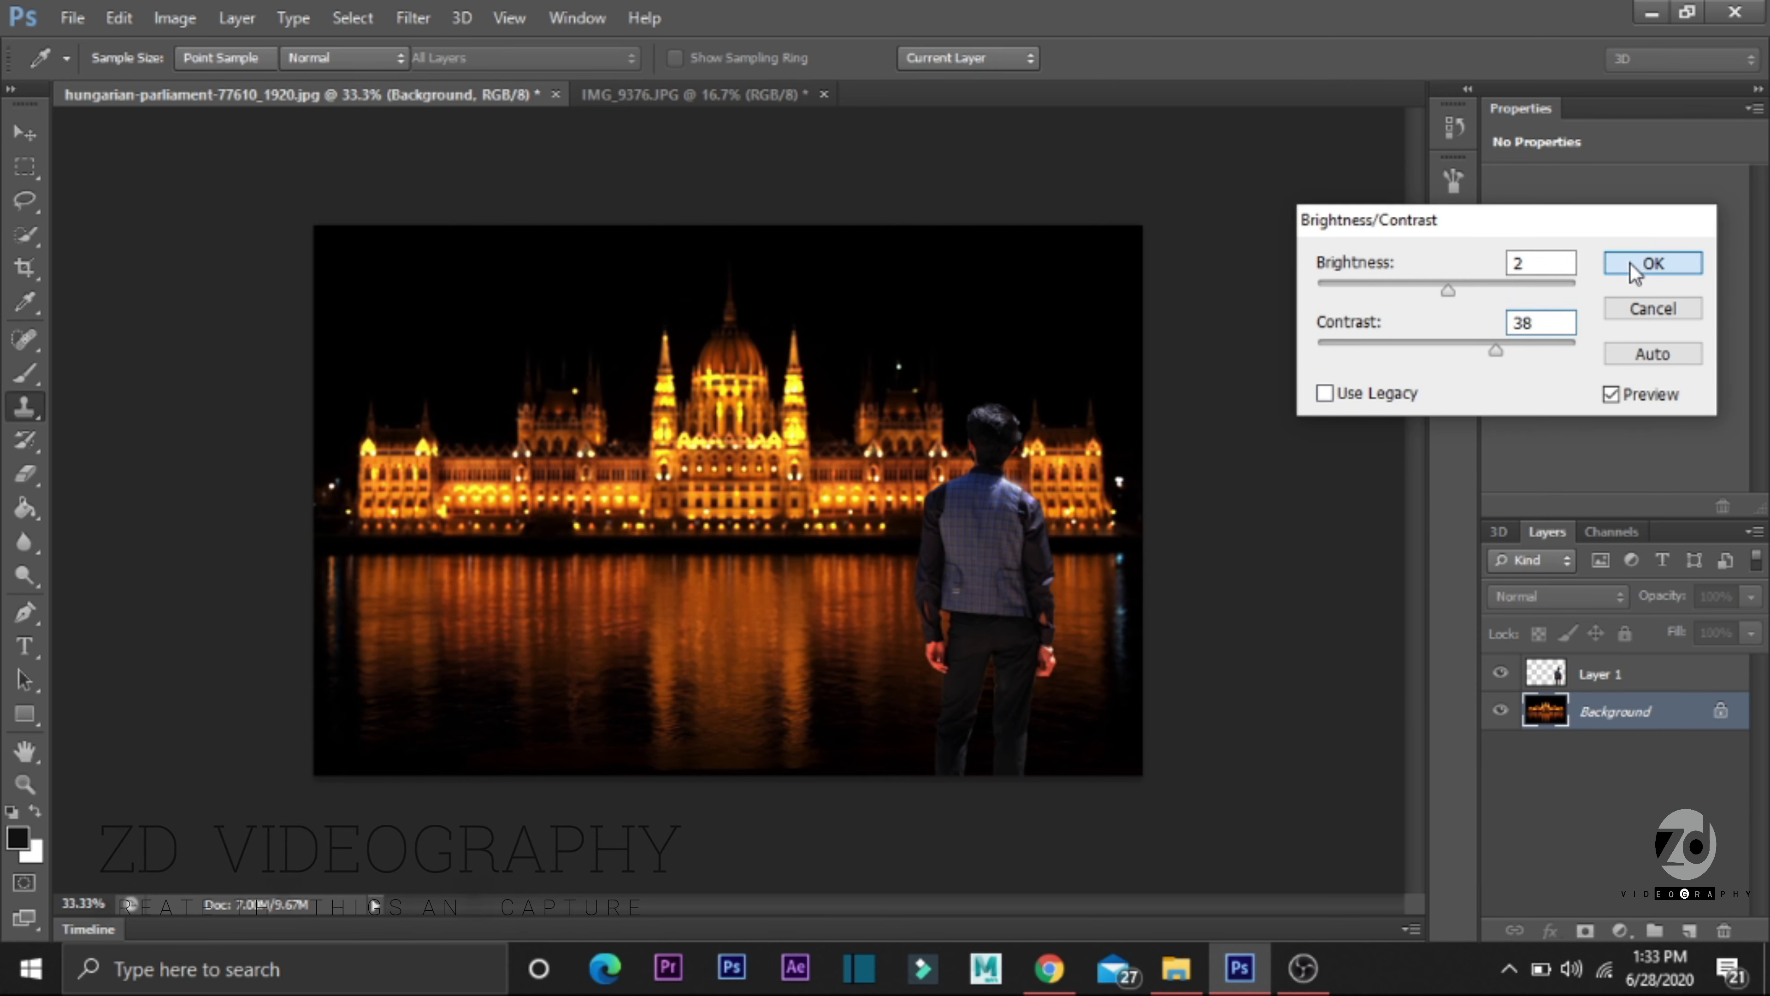
left_click(174, 18)
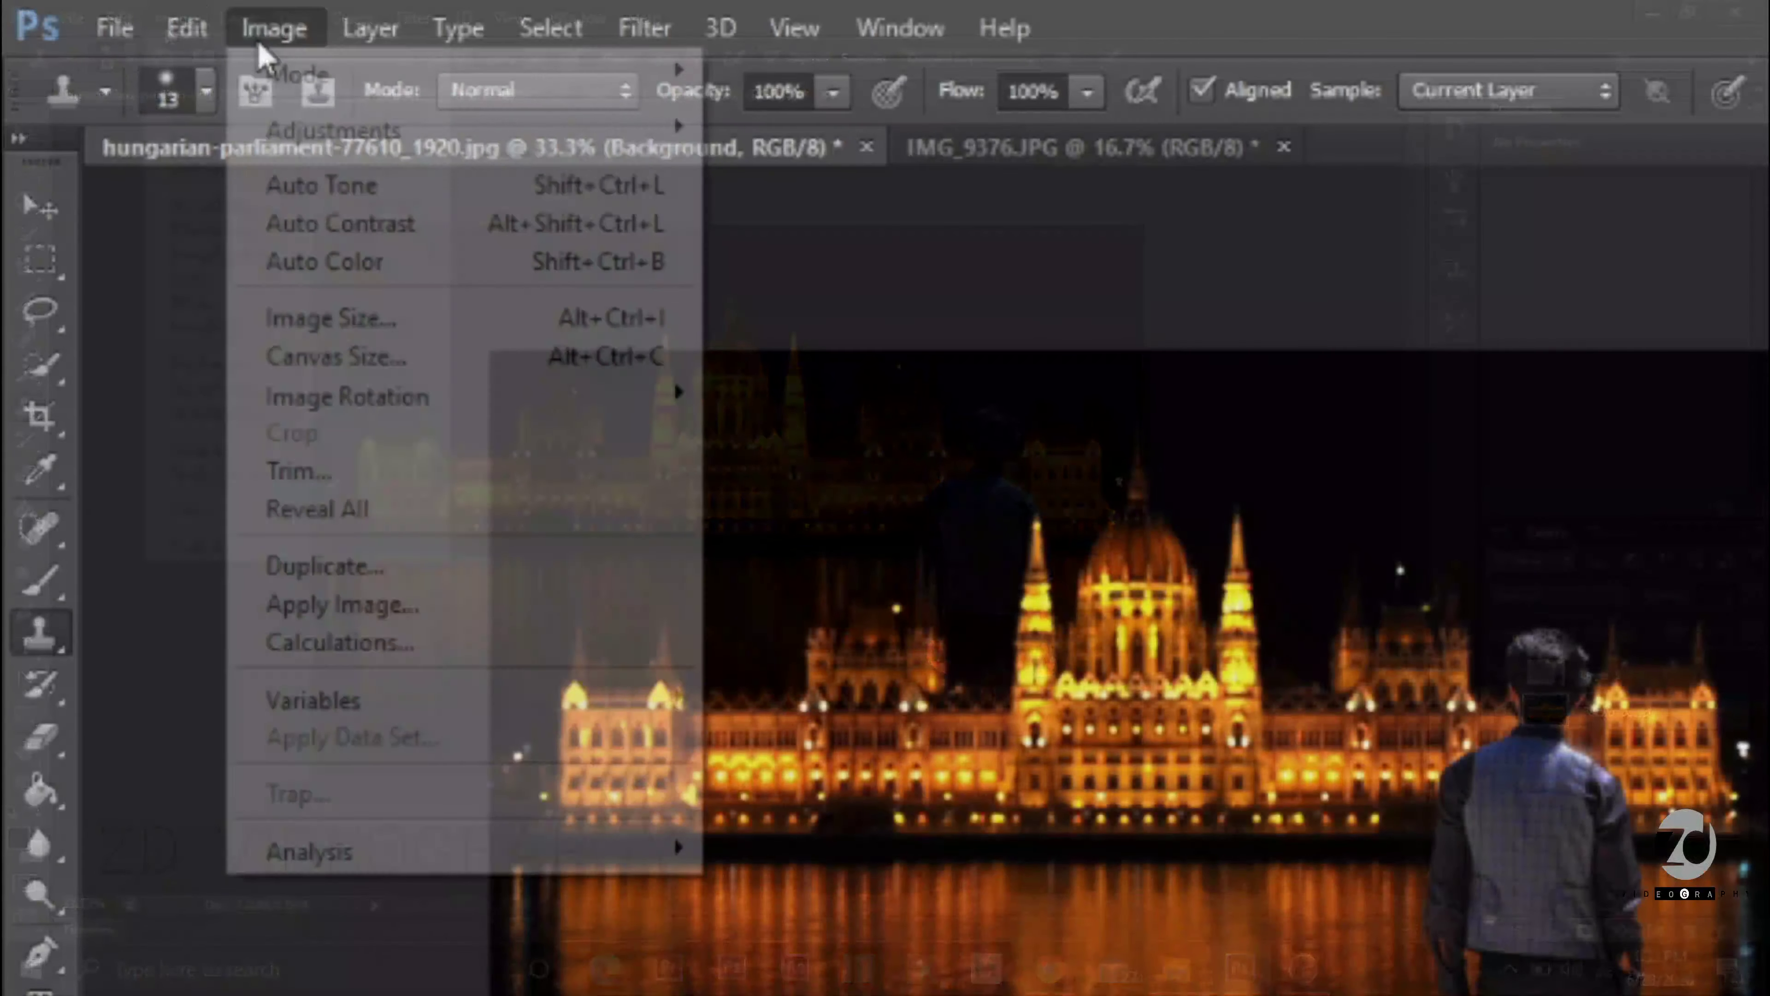
mouse_move(333, 129)
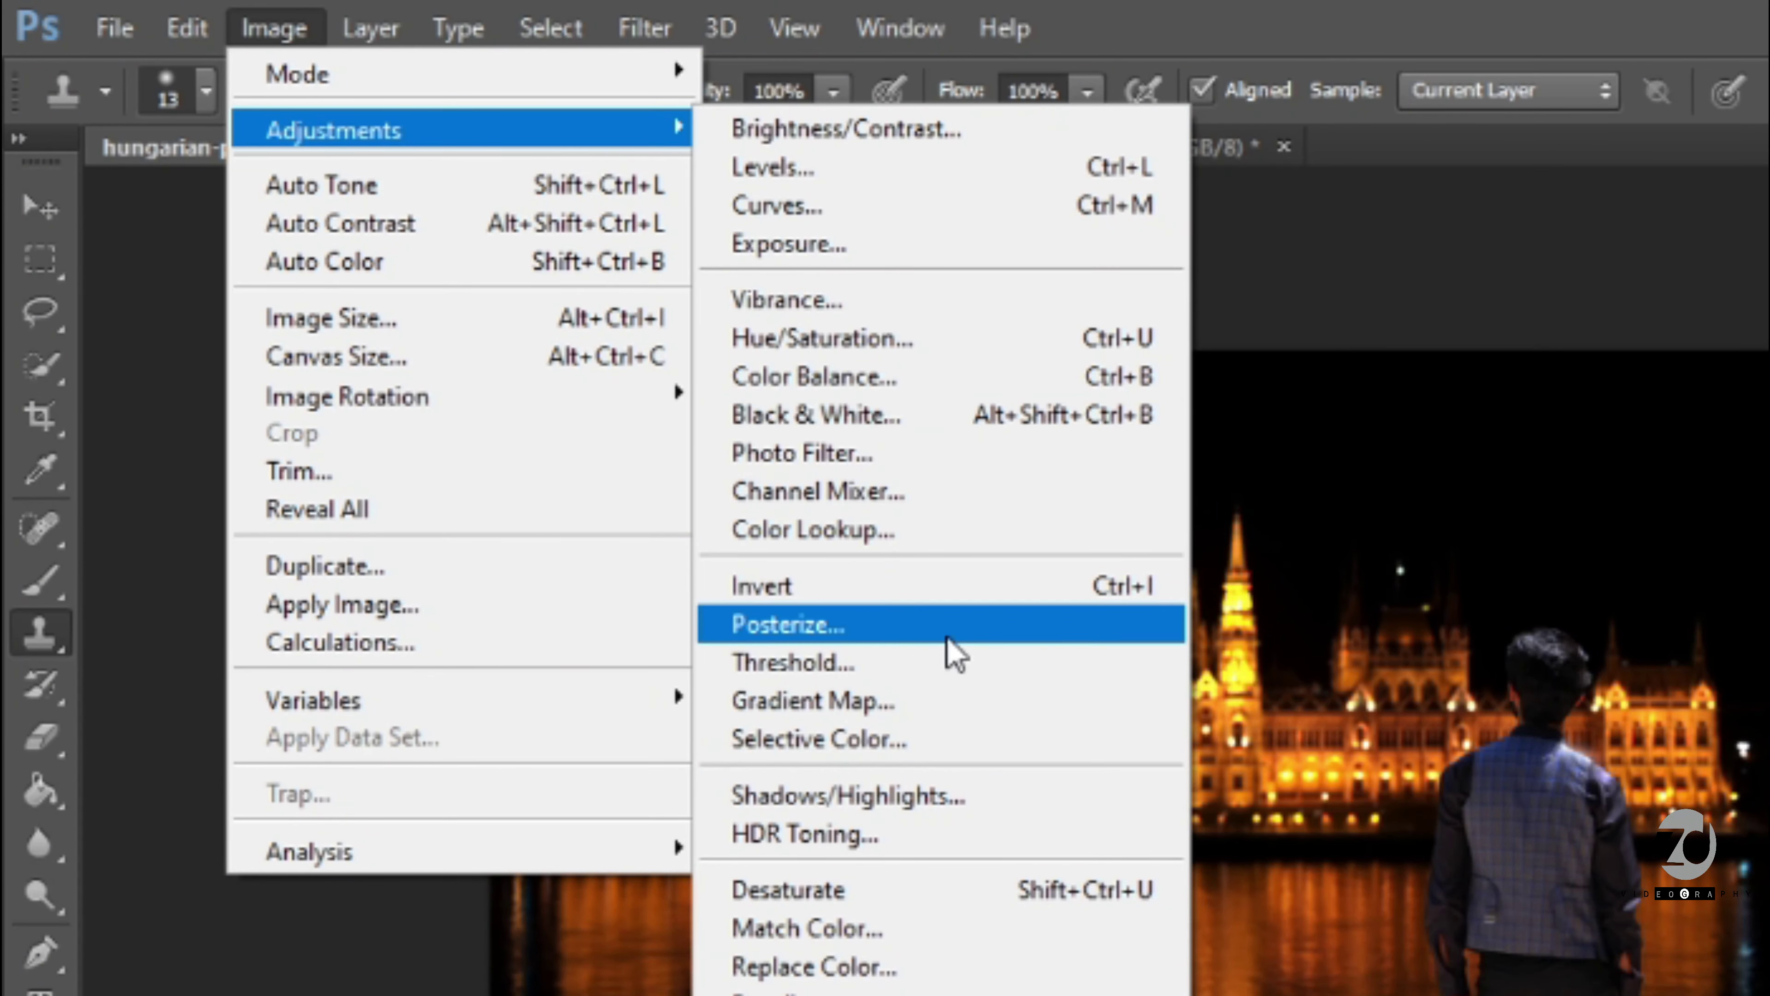
Step: With Selective Color, set Whites to -86 cyan and +8 black, and Neutrals to +21 black
left_click(943, 746)
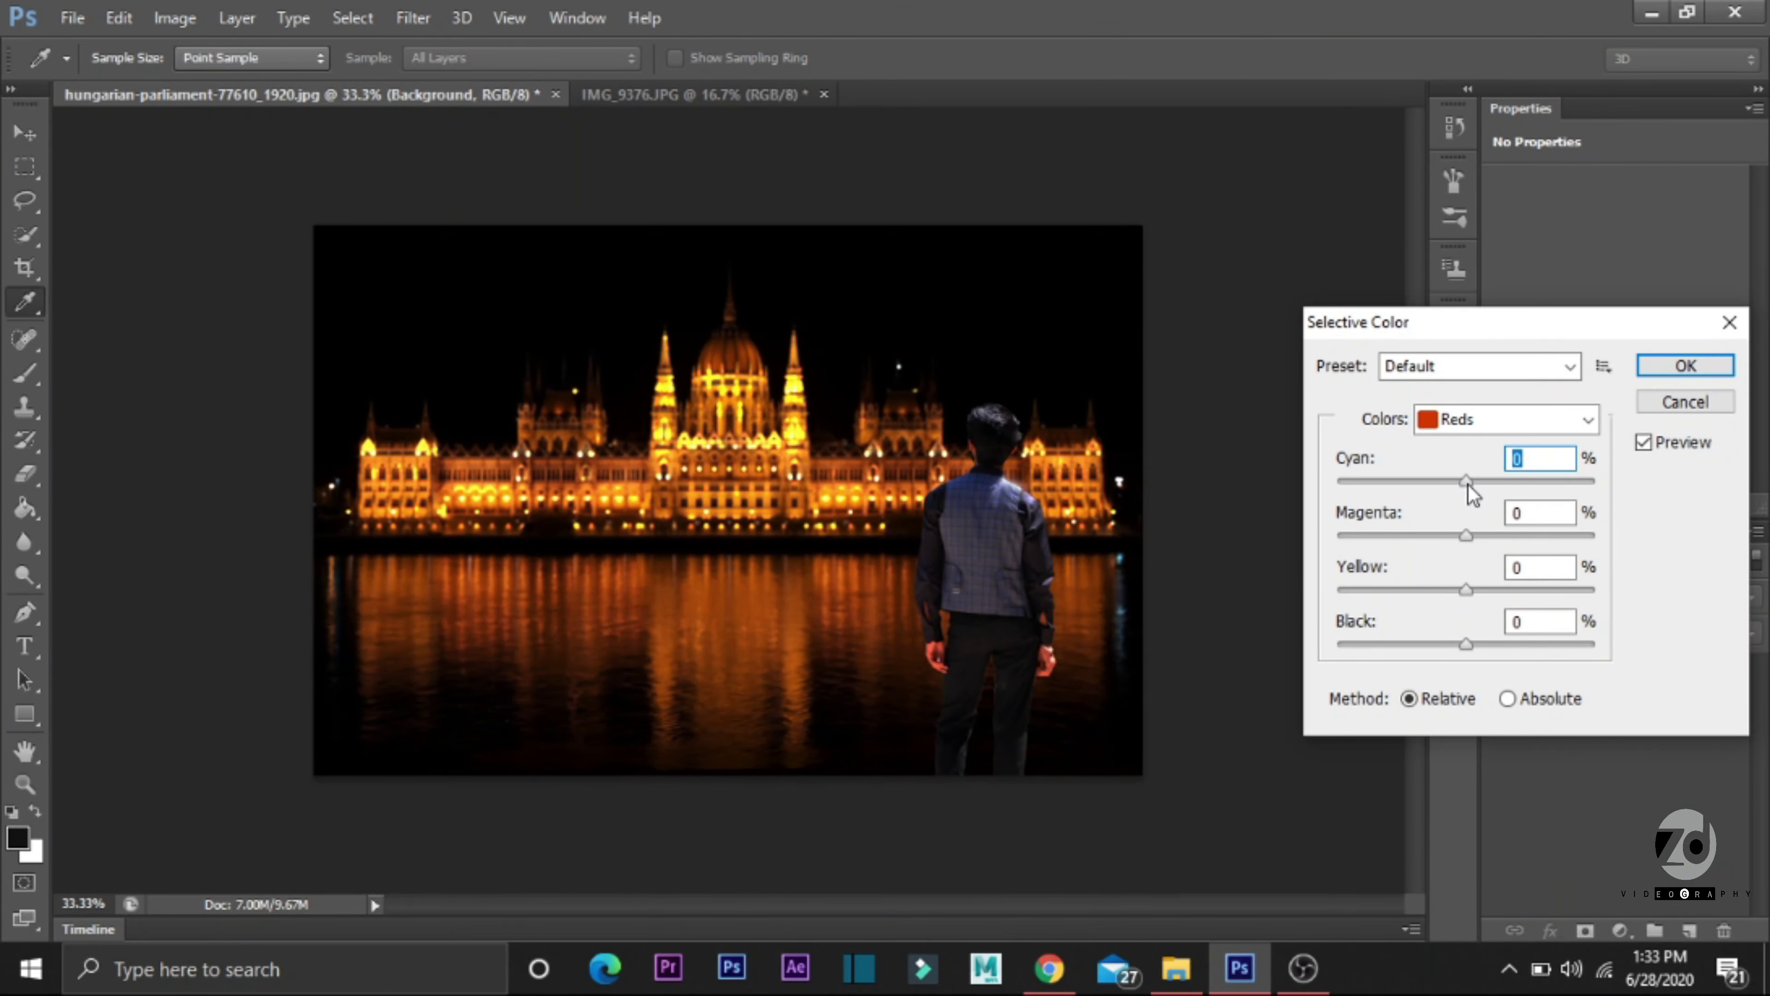
left_click(1588, 419)
left_click(1478, 594)
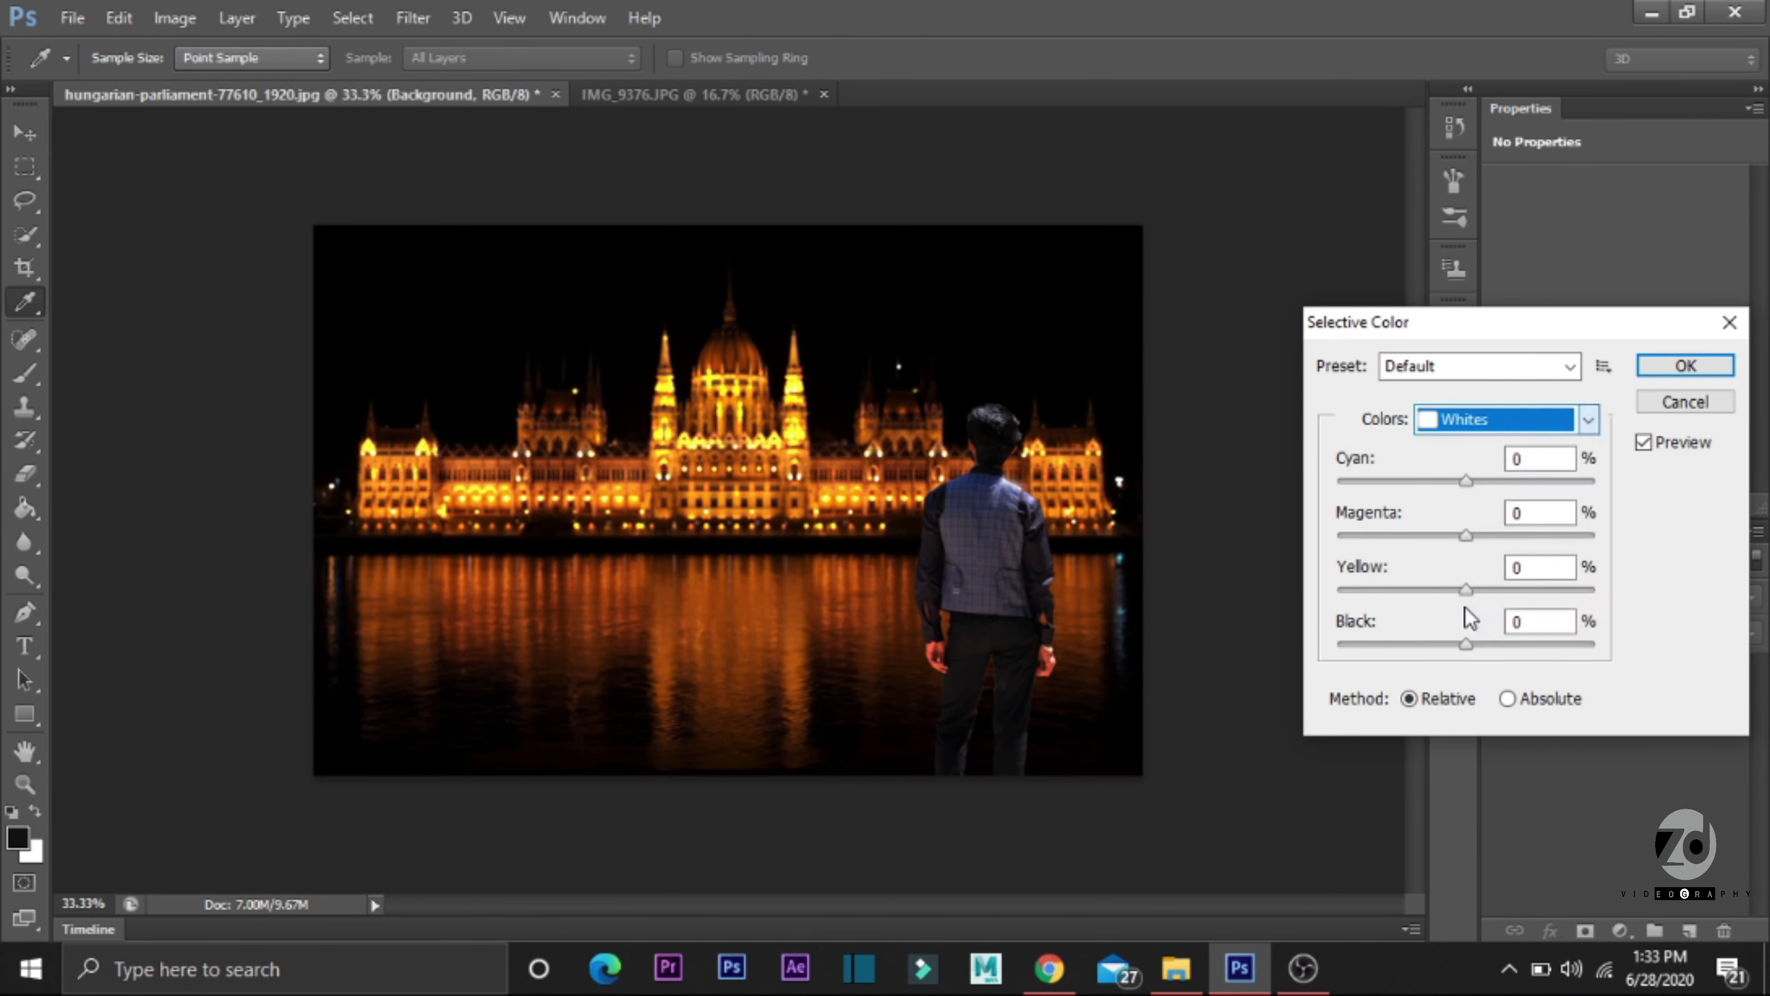
left_click_drag(1468, 645, 1477, 645)
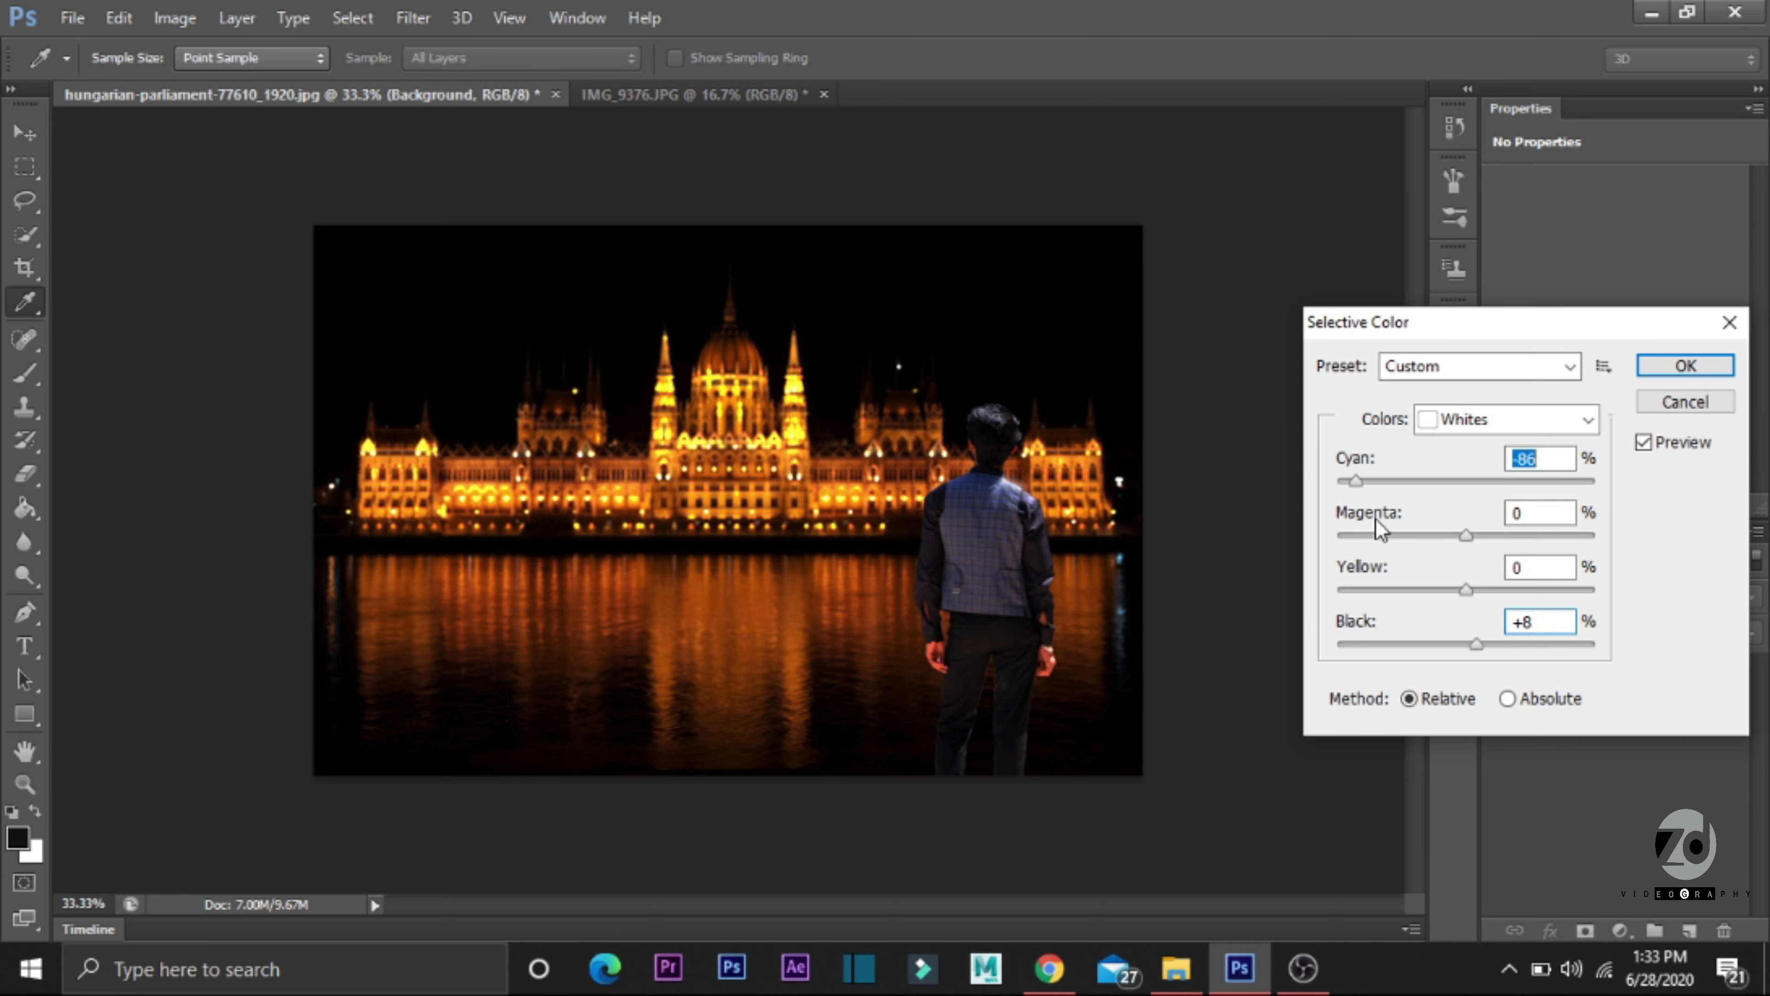
left_click(1471, 428)
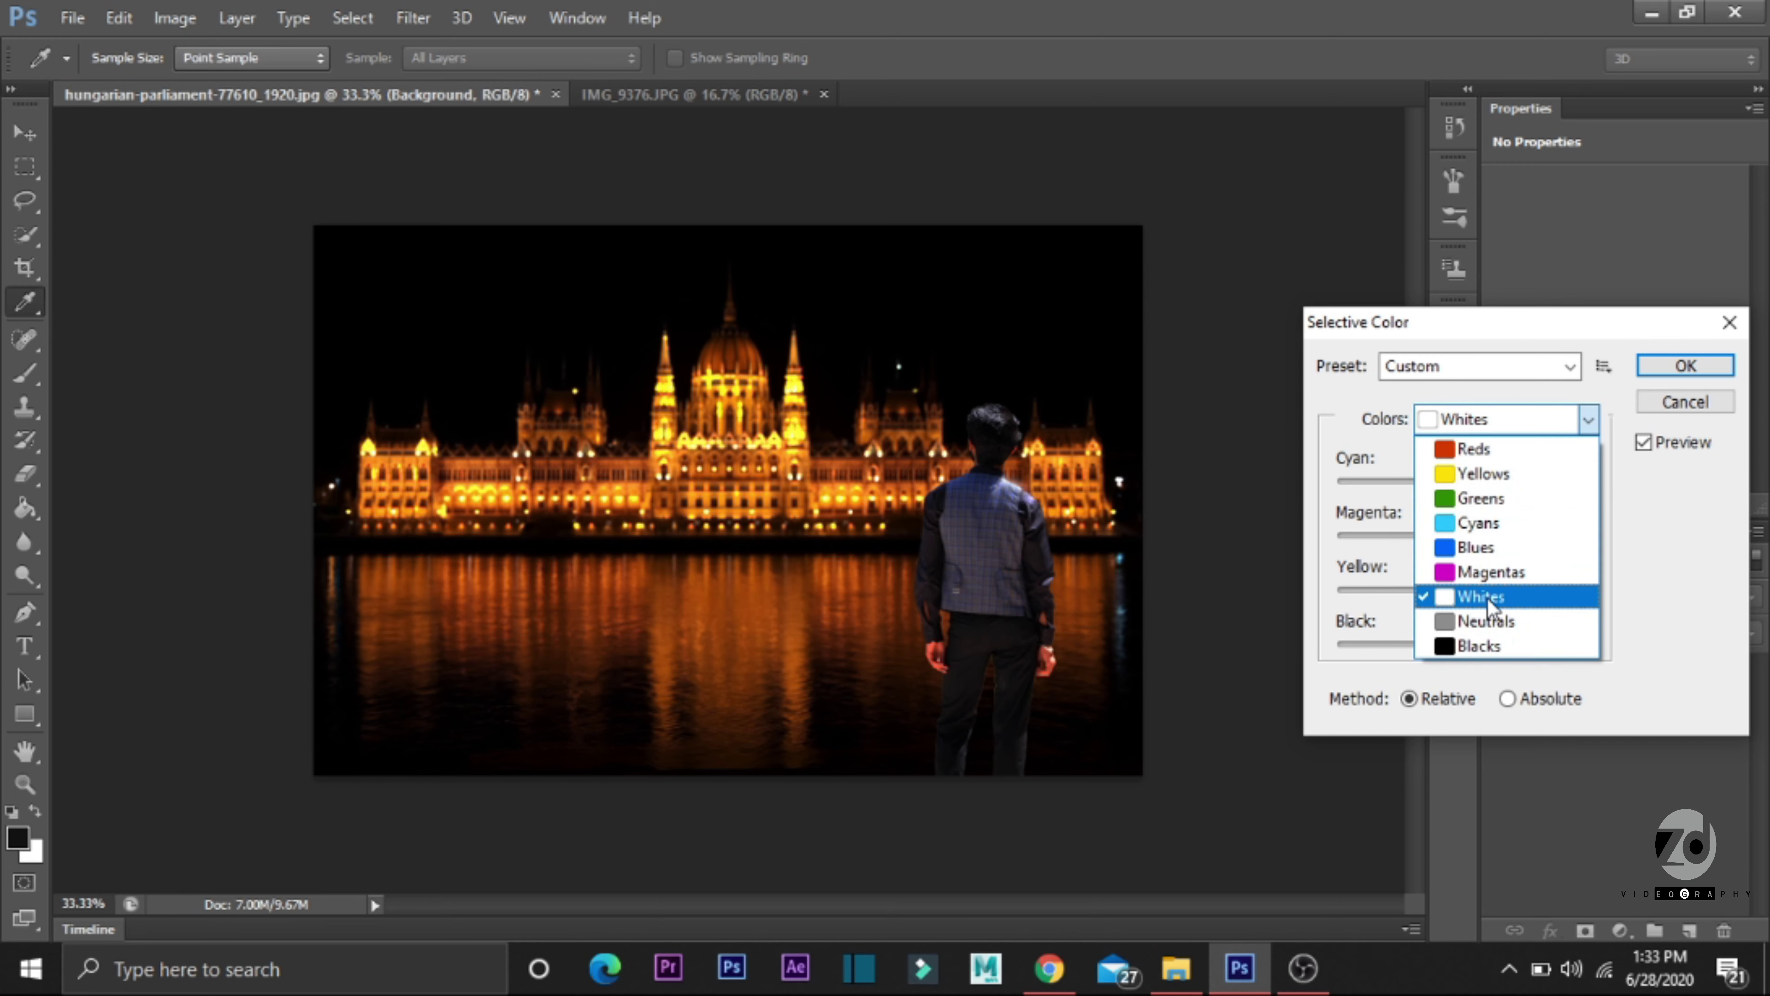
left_click(1487, 630)
mouse_move(1469, 644)
left_mouse_down()
mouse_move(1516, 638)
mouse_move(1493, 644)
mouse_move(1458, 590)
left_mouse_up()
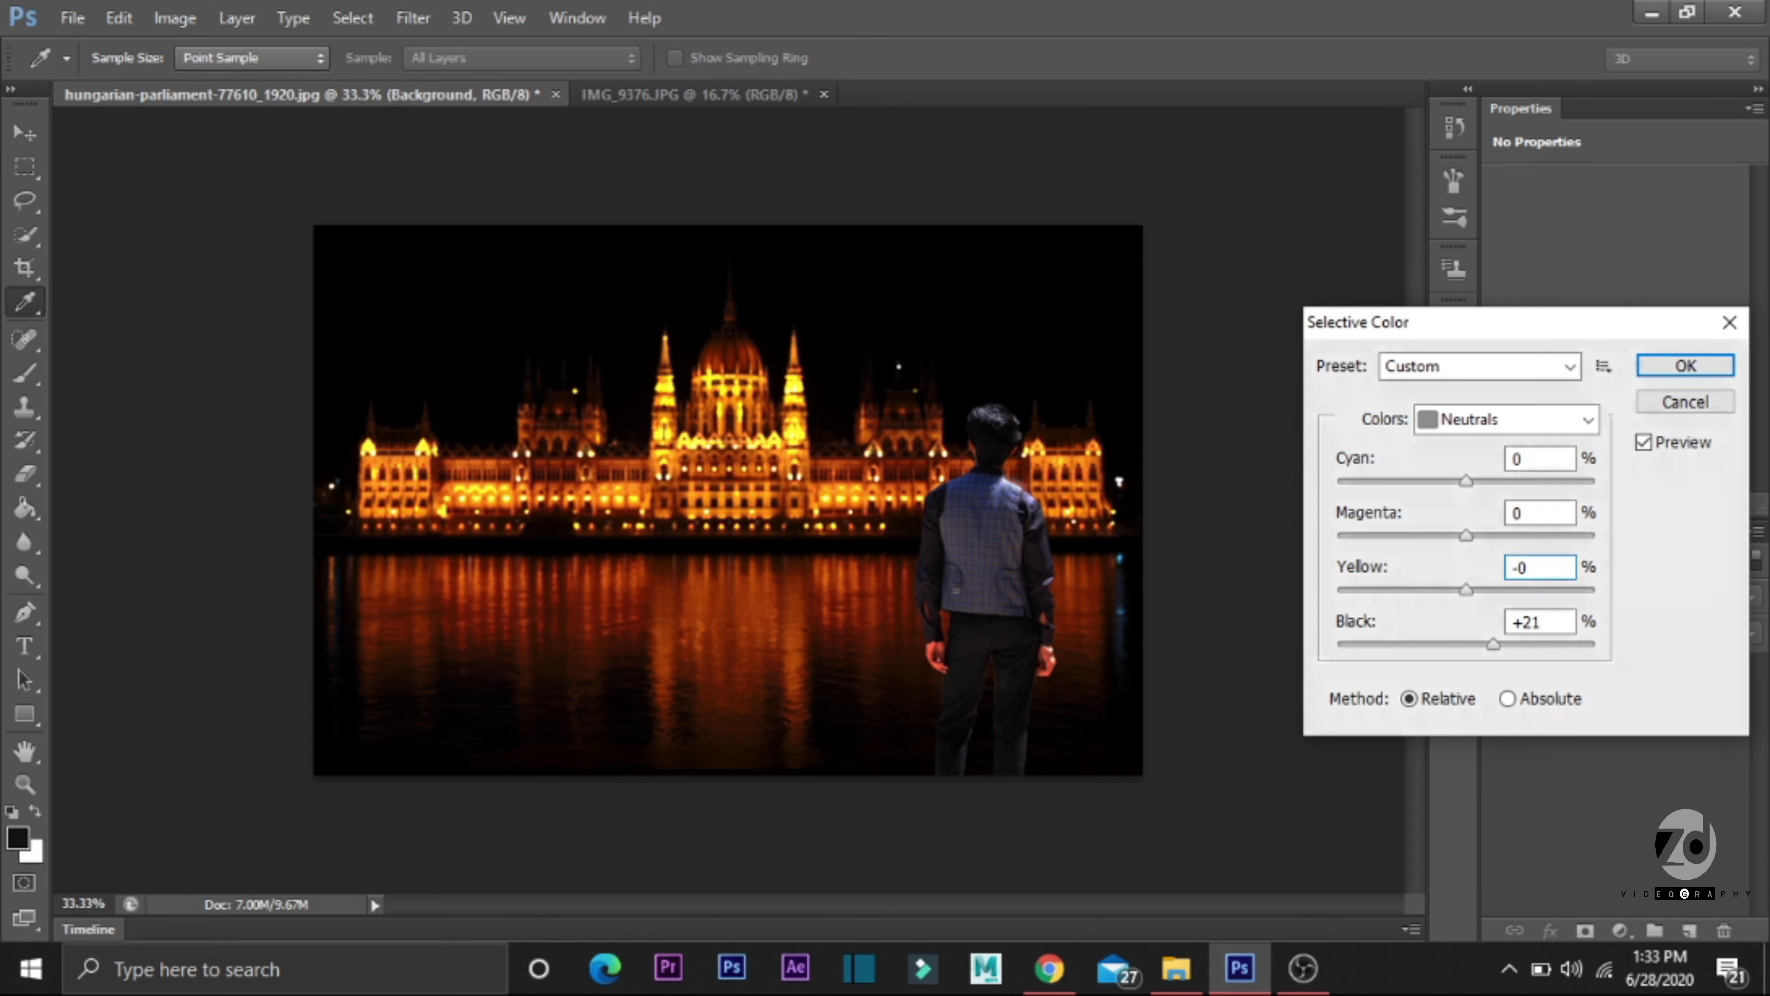
left_click(1687, 367)
key("s")
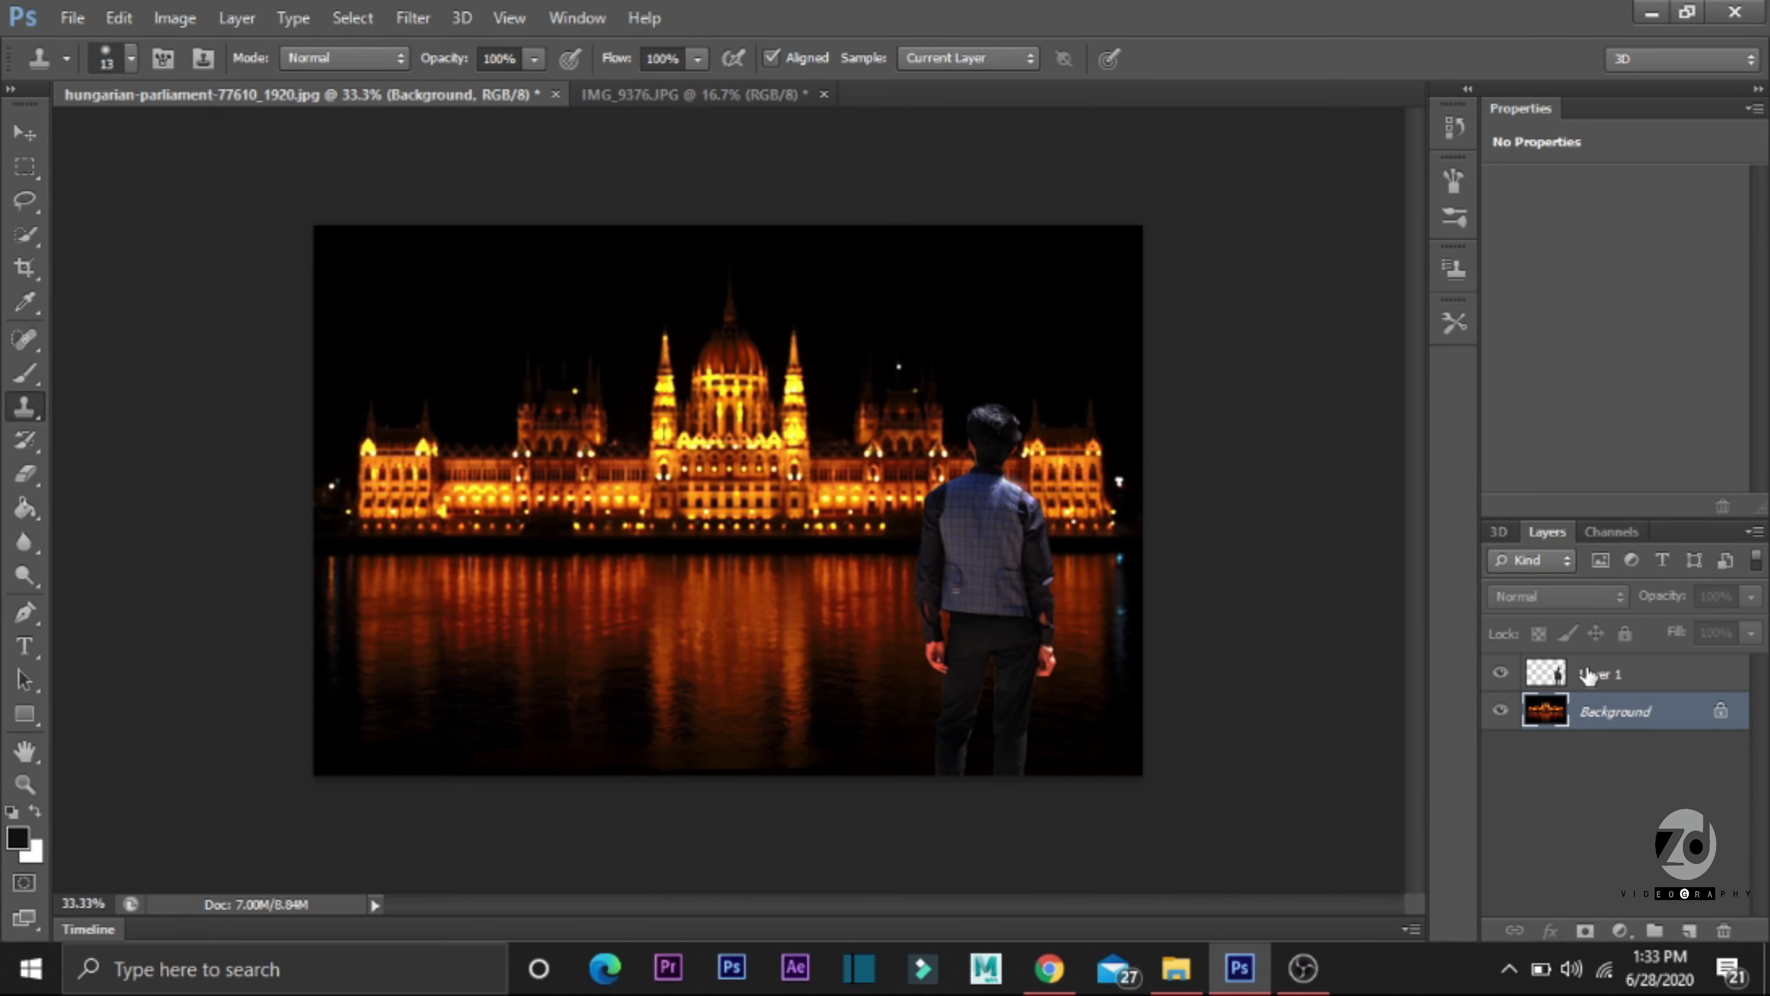
Step: On Layer 1, apply a 2 px Tilt-Shift blur with the focus band on the building
left_click(1590, 676)
left_click(412, 18)
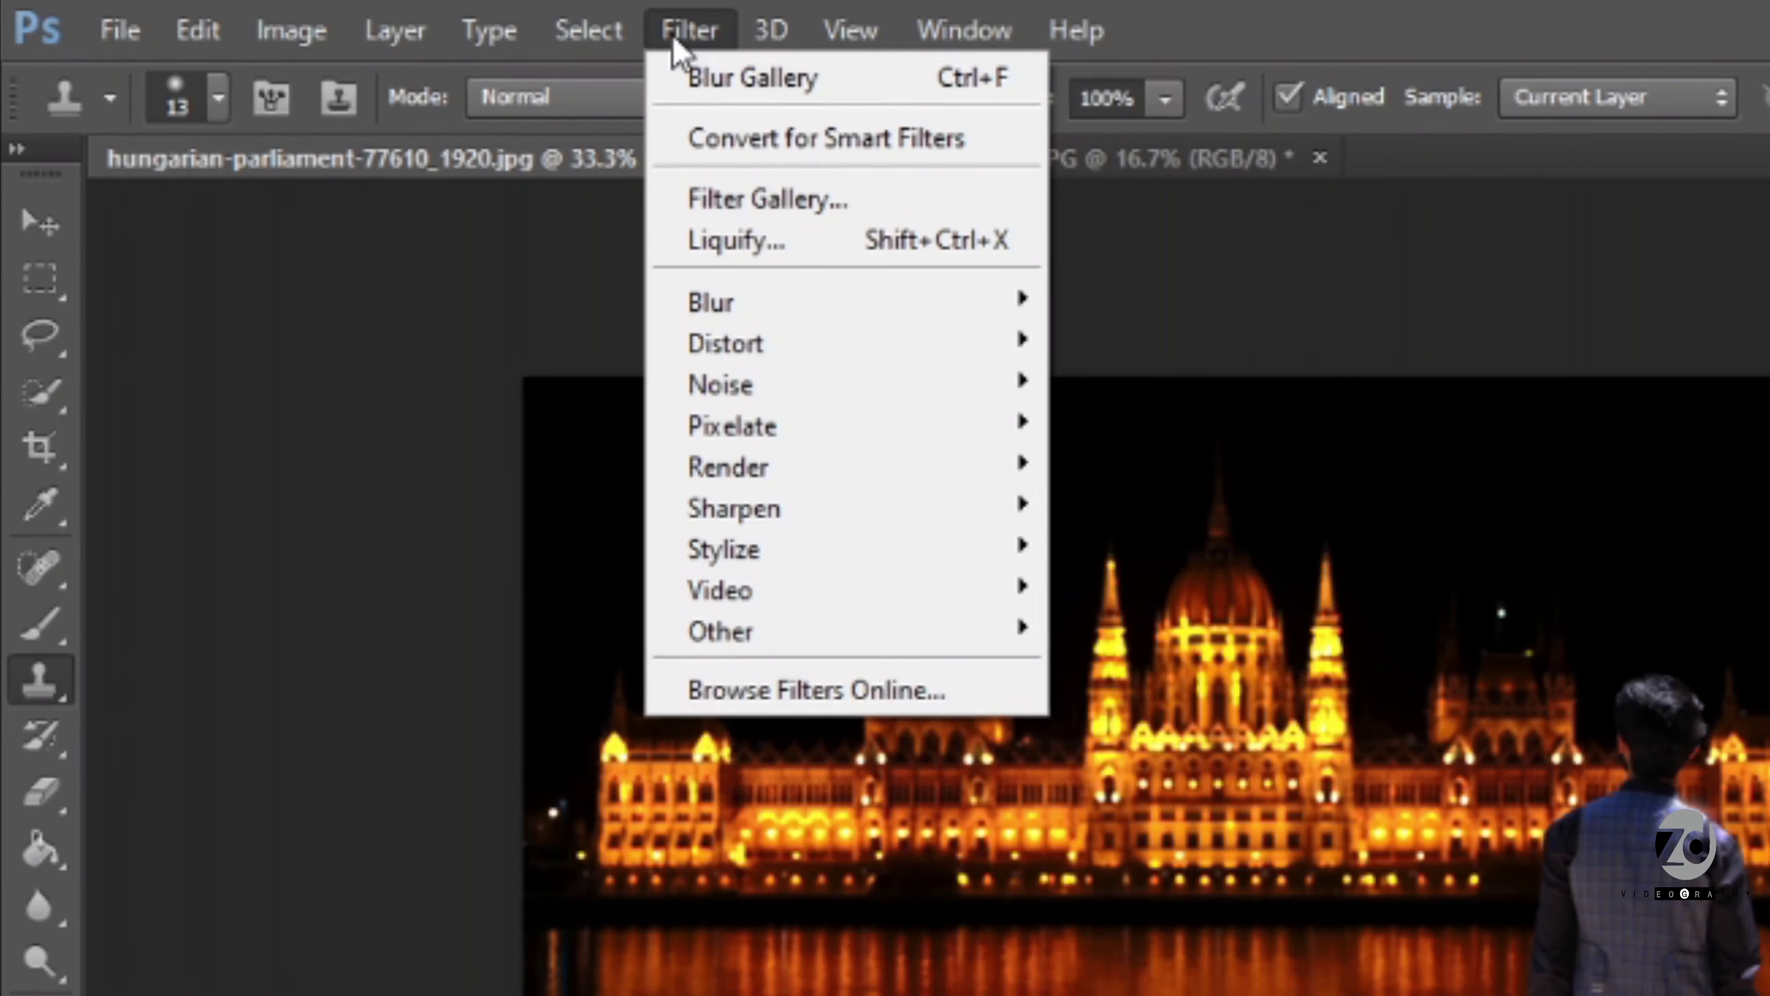
mouse_move(711, 301)
left_click(1136, 382)
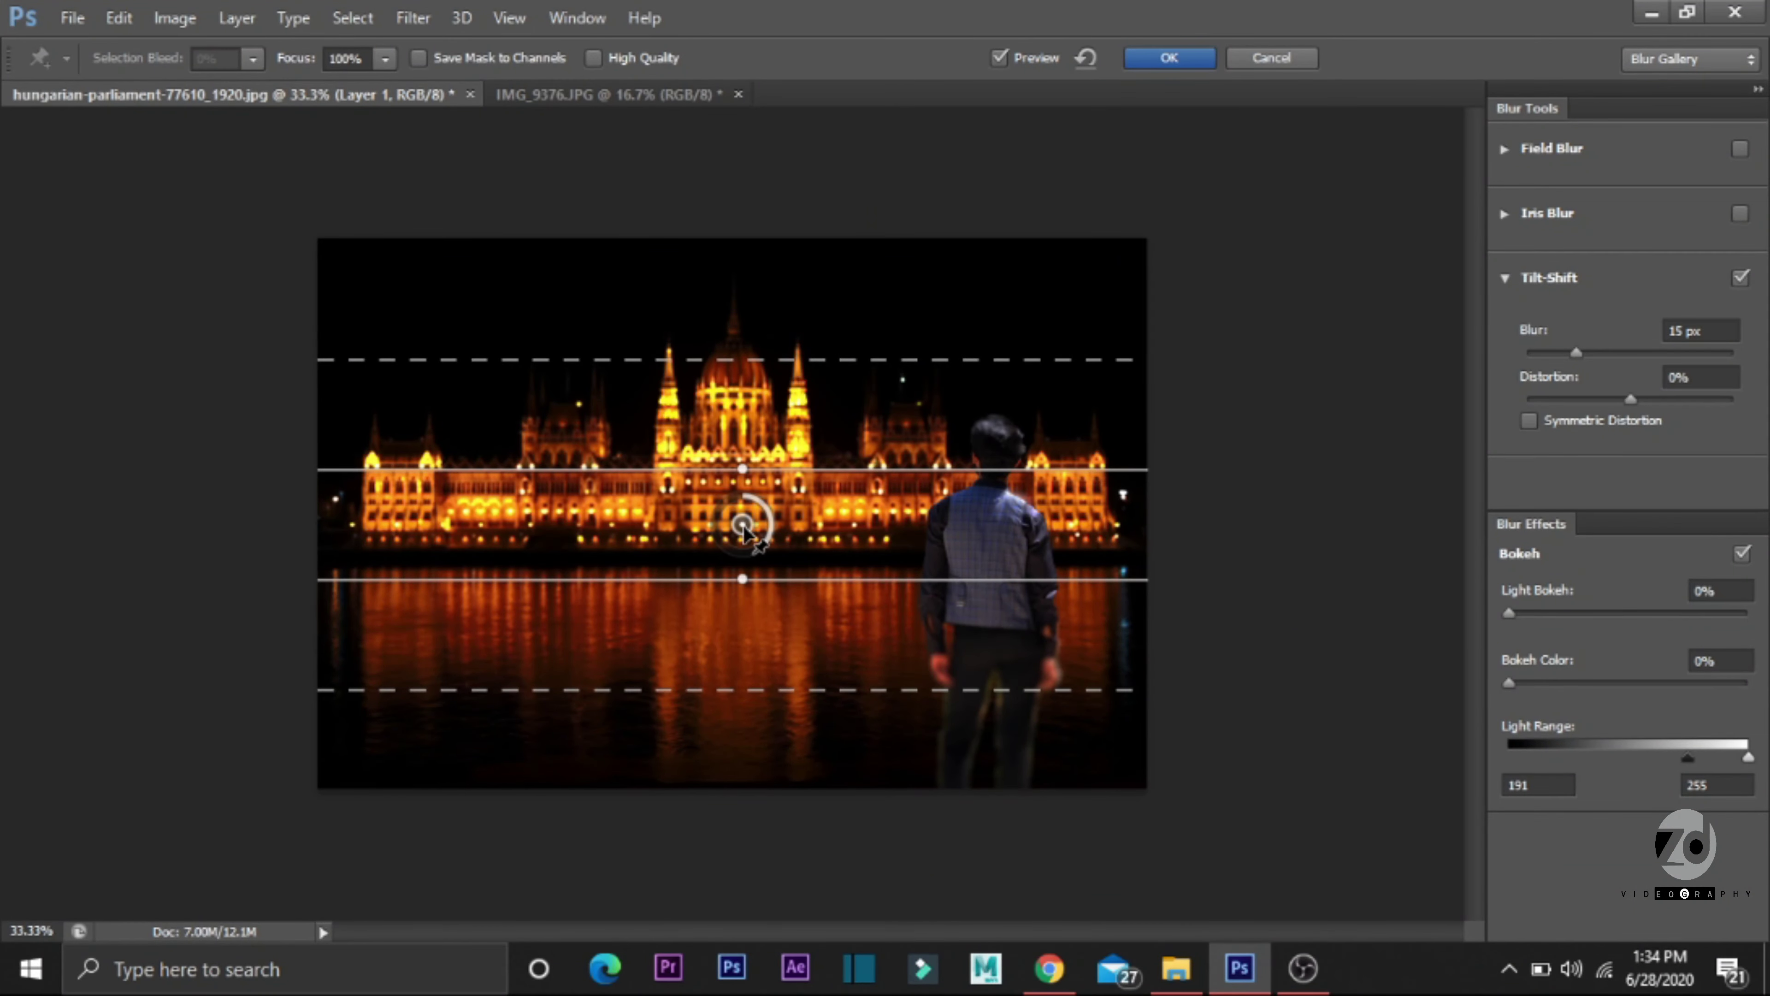
mouse_move(743, 524)
left_mouse_down()
mouse_move(755, 678)
mouse_move(754, 590)
left_mouse_up()
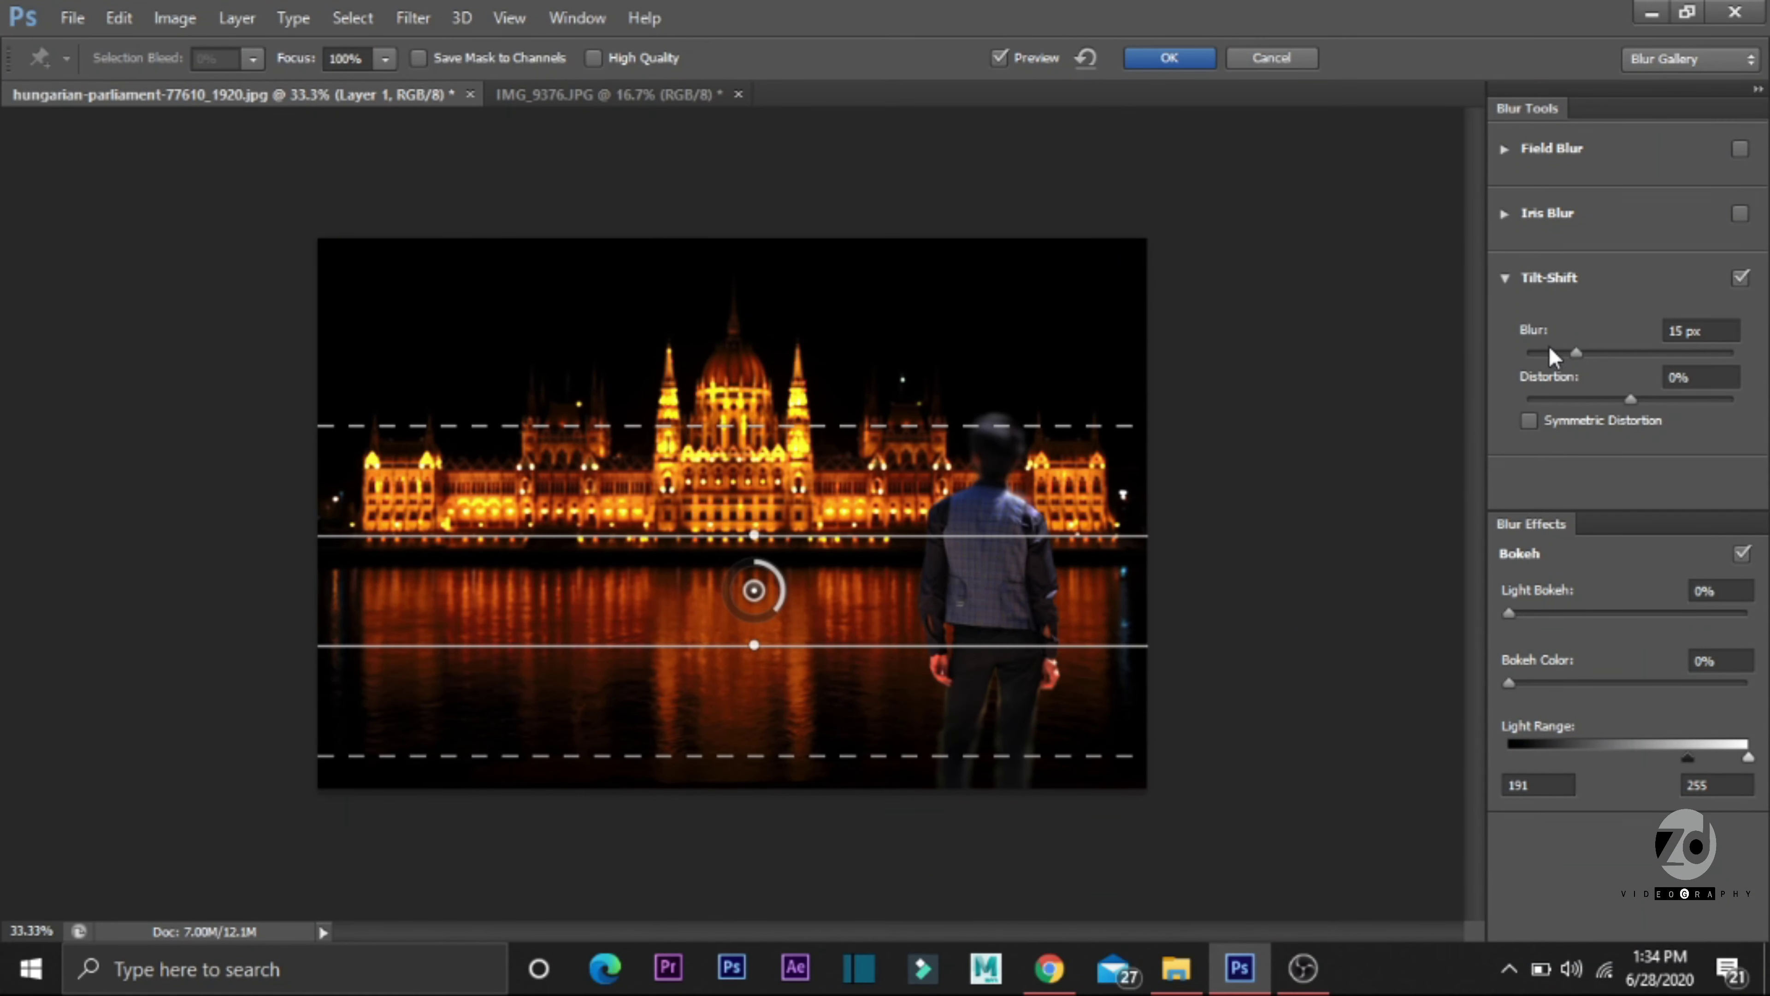
left_click_drag(1576, 352, 1538, 354)
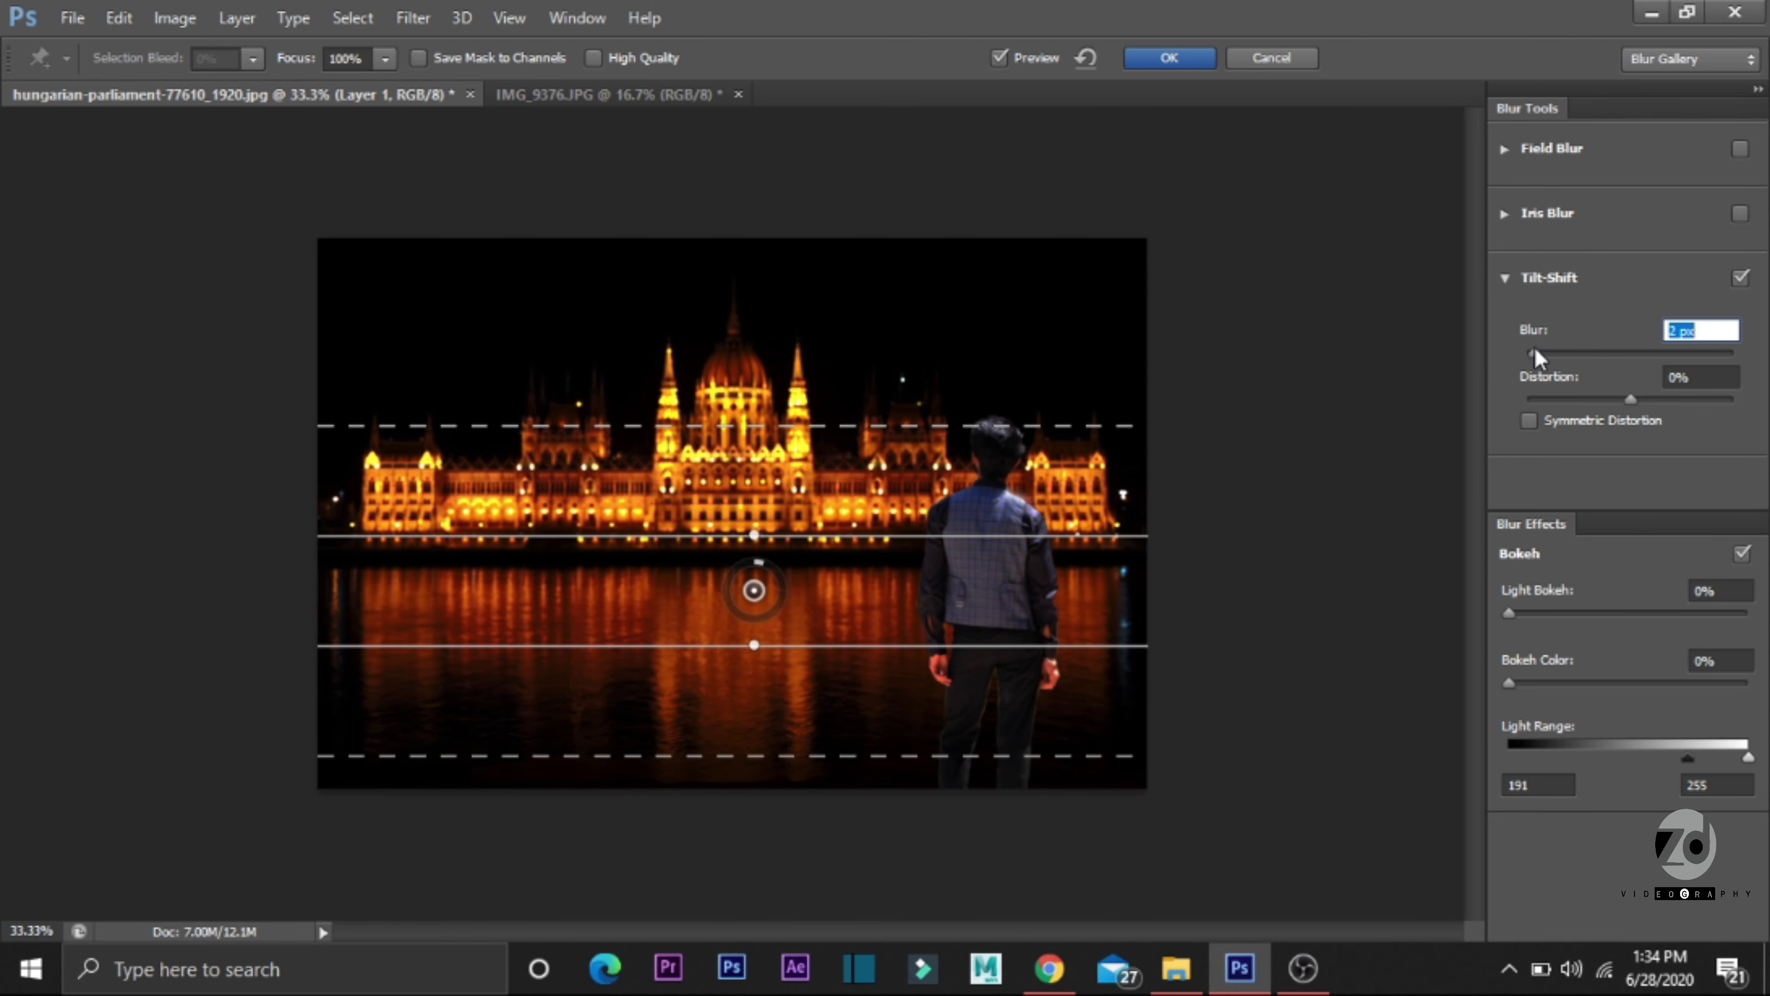
mouse_move(753, 593)
left_mouse_down()
mouse_move(737, 488)
mouse_move(746, 533)
left_mouse_up()
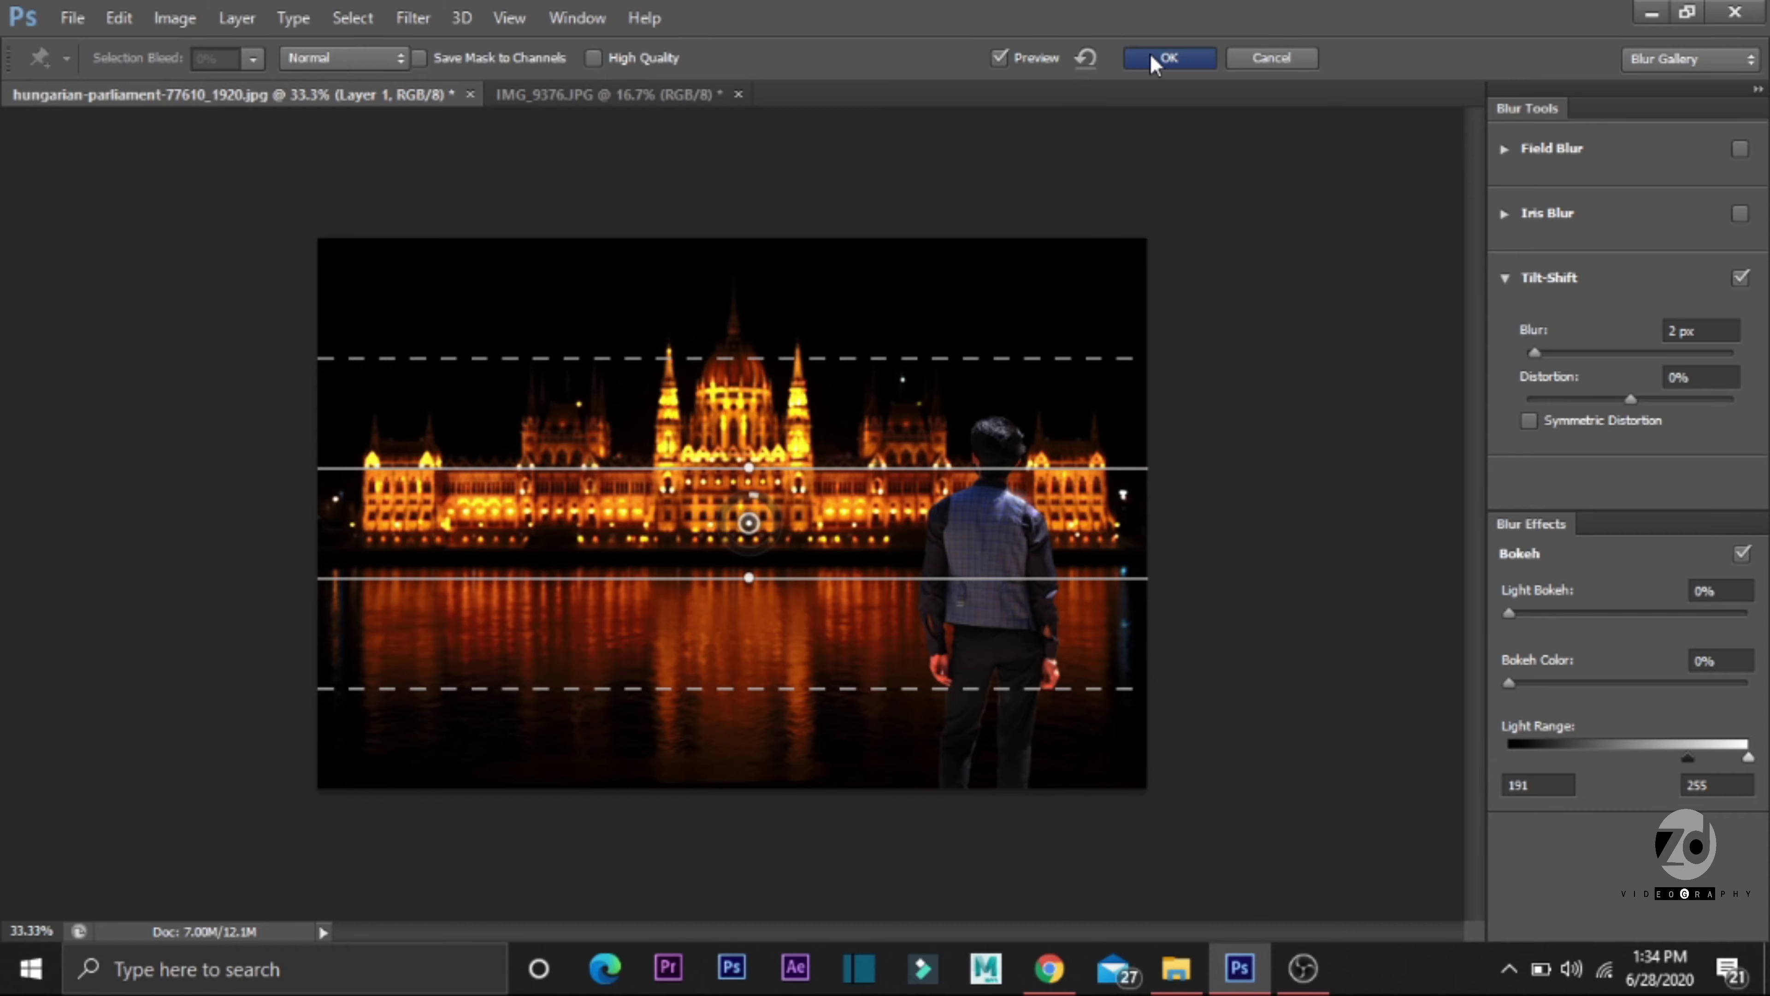
left_click(1165, 58)
Step: Zoom in on the man's hands and trousers and set the clone brush size to 6
key("ctrl+plus")
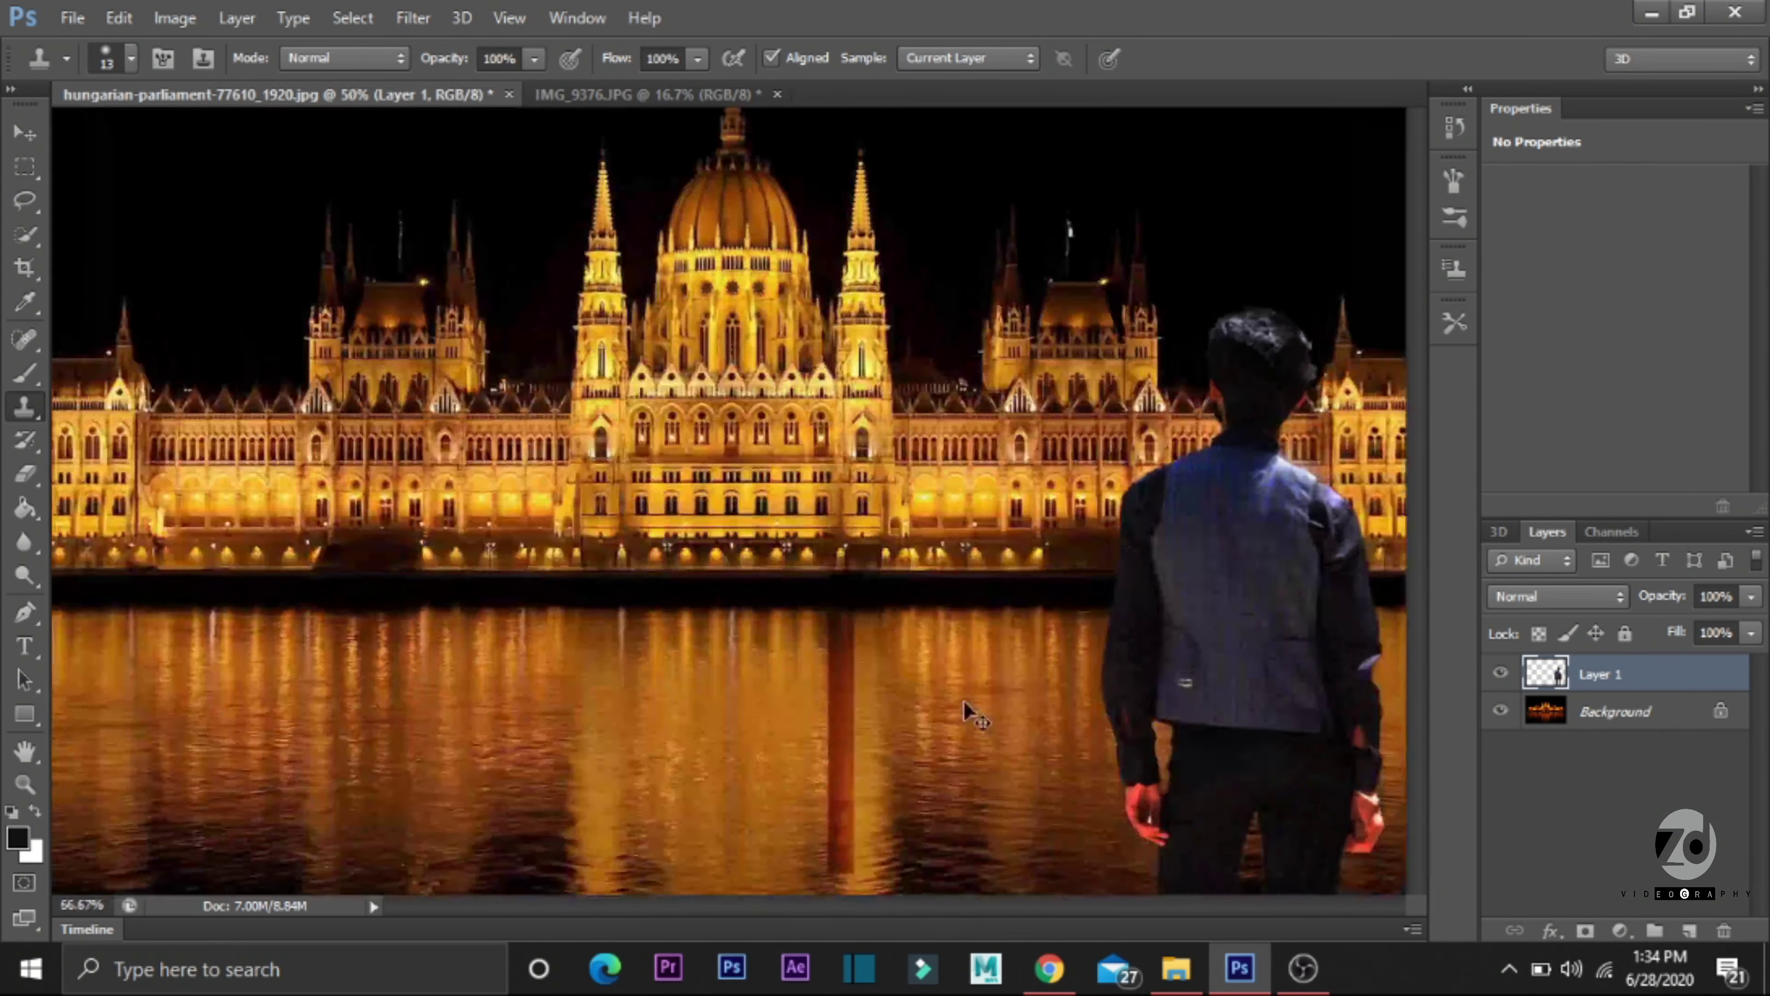
key("ctrl+plus")
scroll(1343, 569, "right", 5)
scroll(1343, 569, "down", 5)
scroll(916, 415, "down", 5)
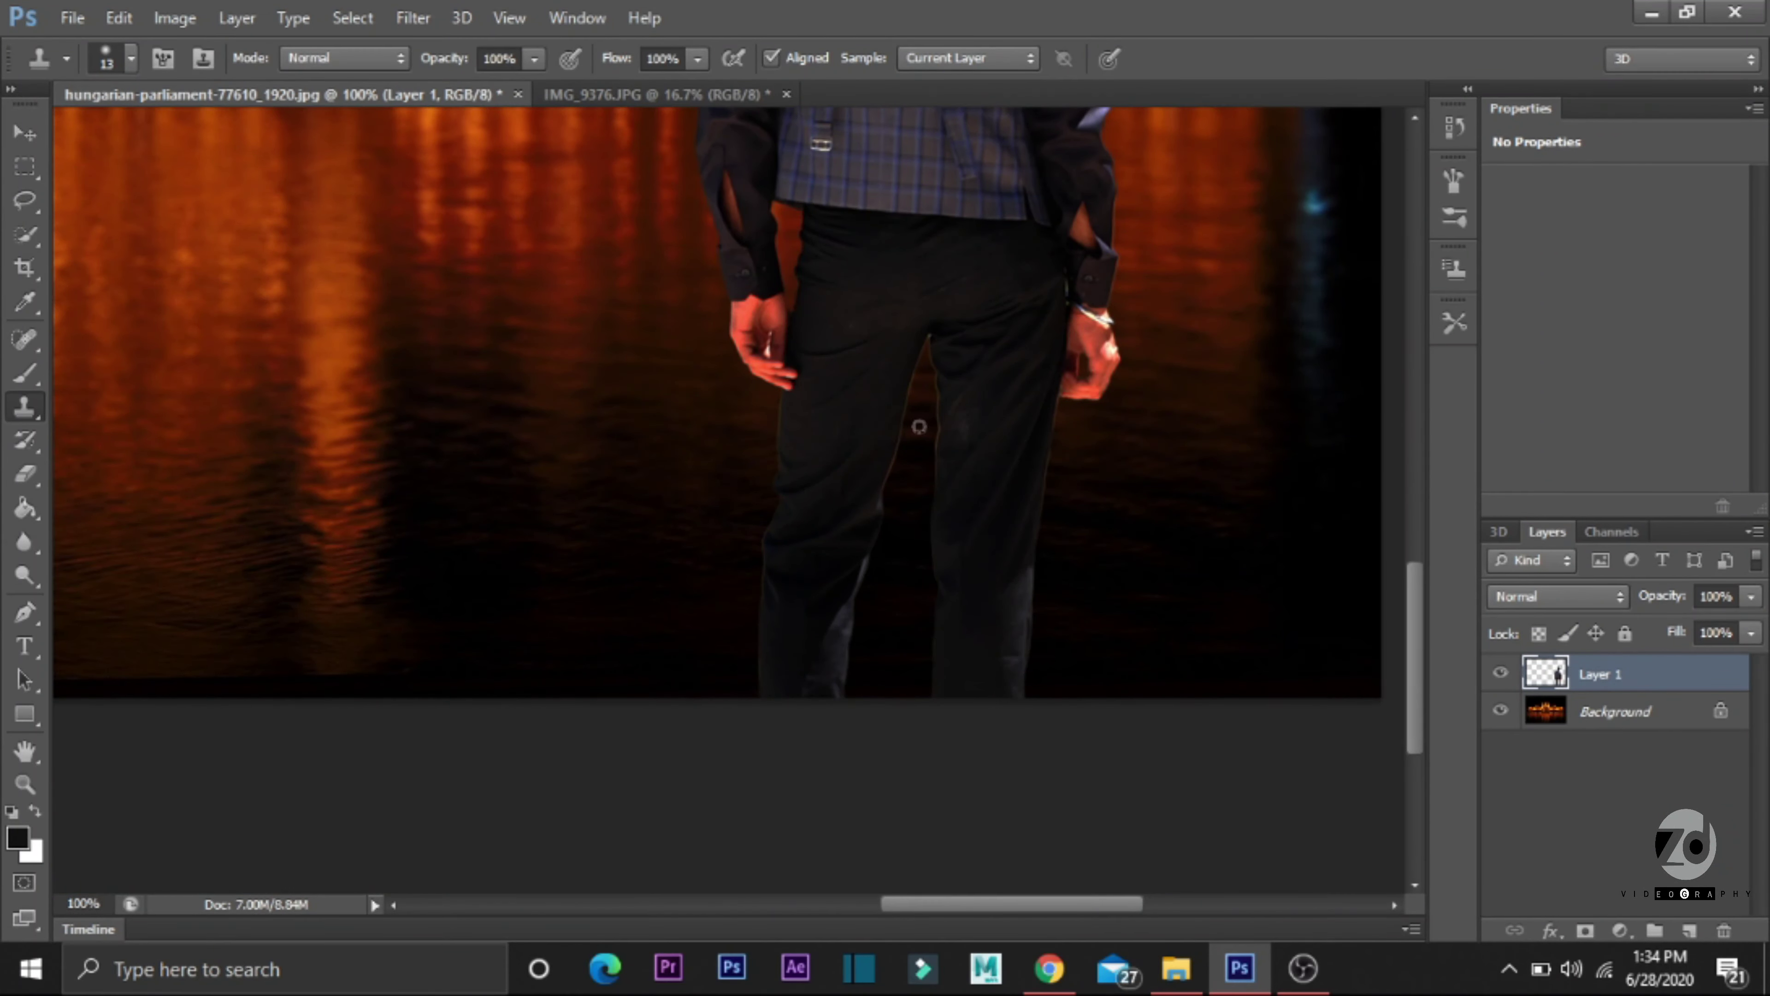
key("ctrl+plus")
key("ctrl+plus")
scroll(1101, 830, "up", 5)
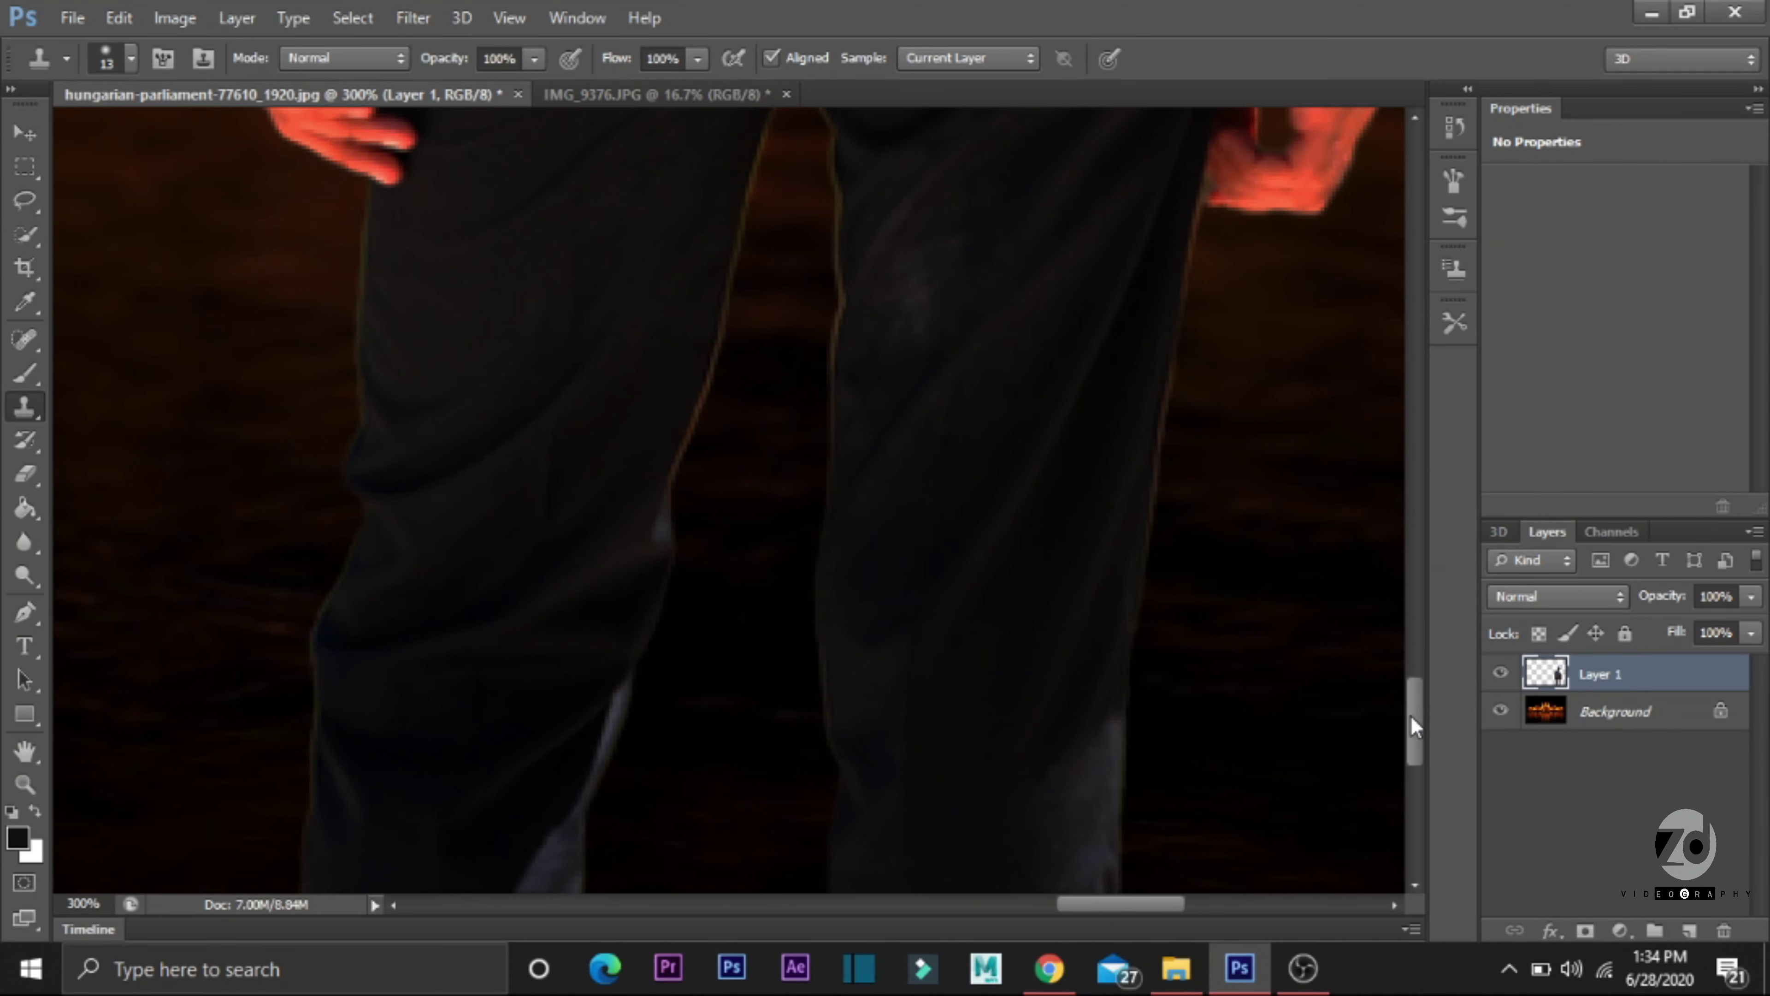
scroll(1020, 533, "right", 5)
right_click(1031, 538)
type("6")
key("Return")
left_click(760, 440, "alt")
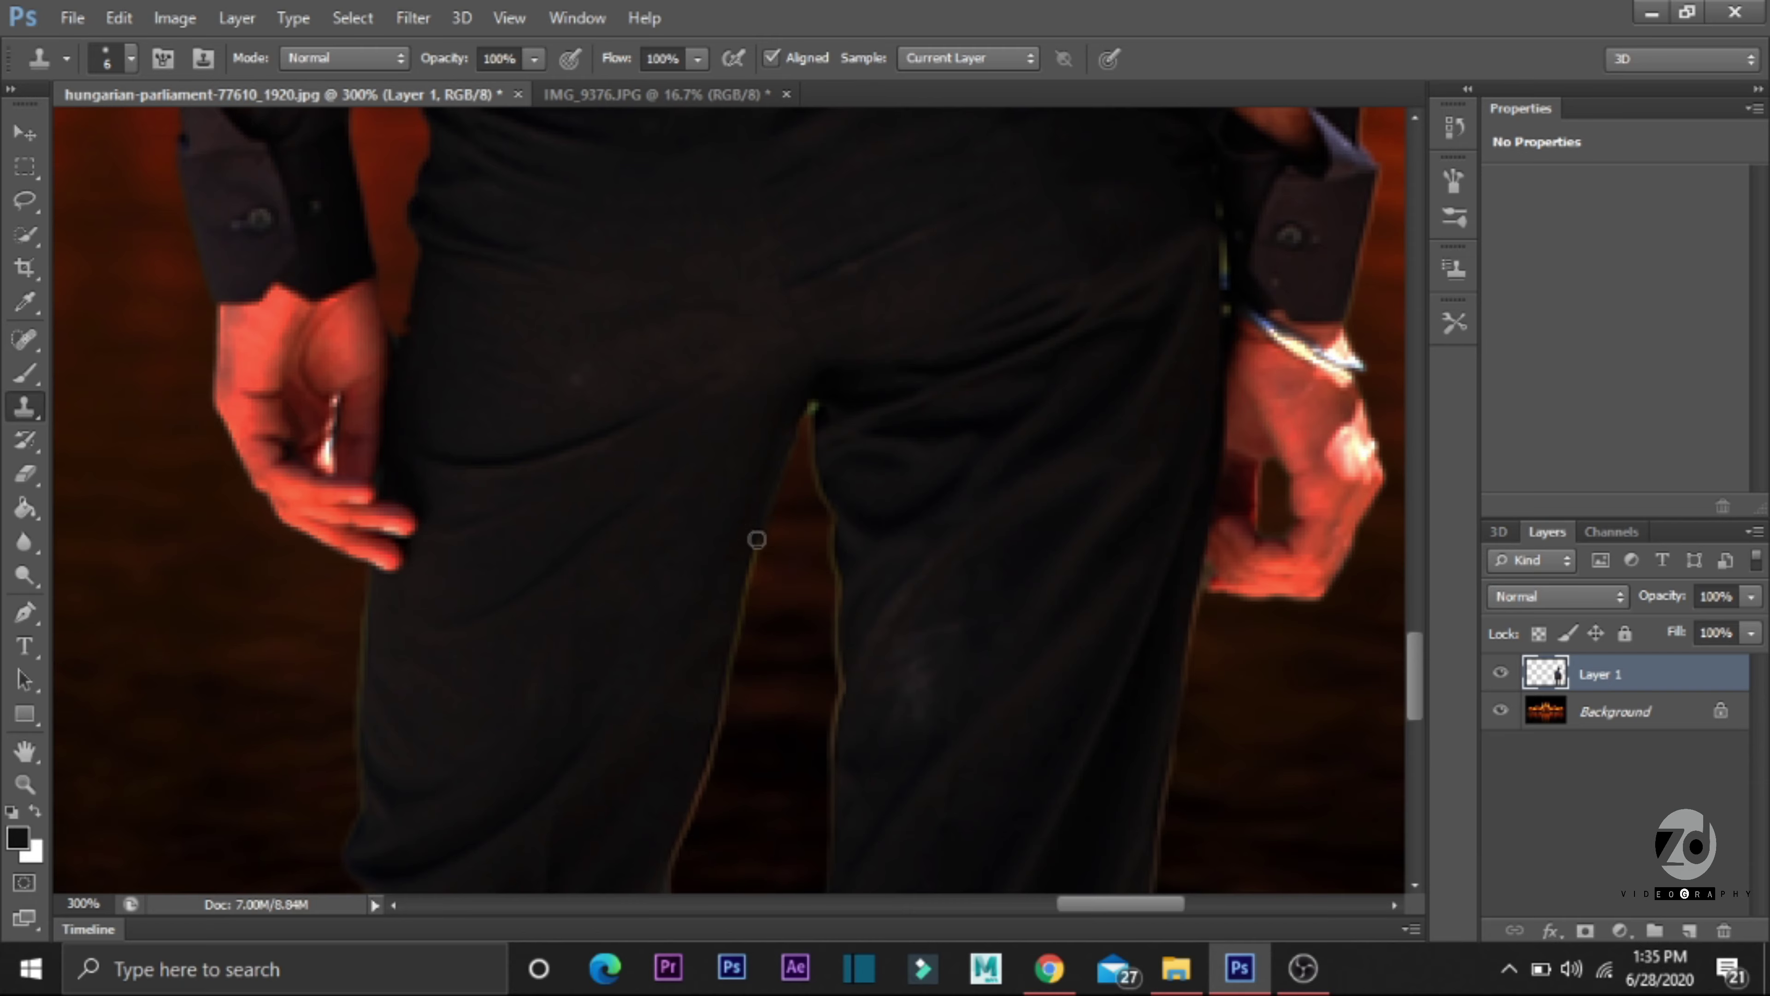
Step: Clone over the orange fringe along the right trouser edge
left_click_drag(748, 571, 744, 606)
scroll(735, 624, "down", 3)
scroll(735, 625, "down", 3)
scroll(1031, 727, "up", 8)
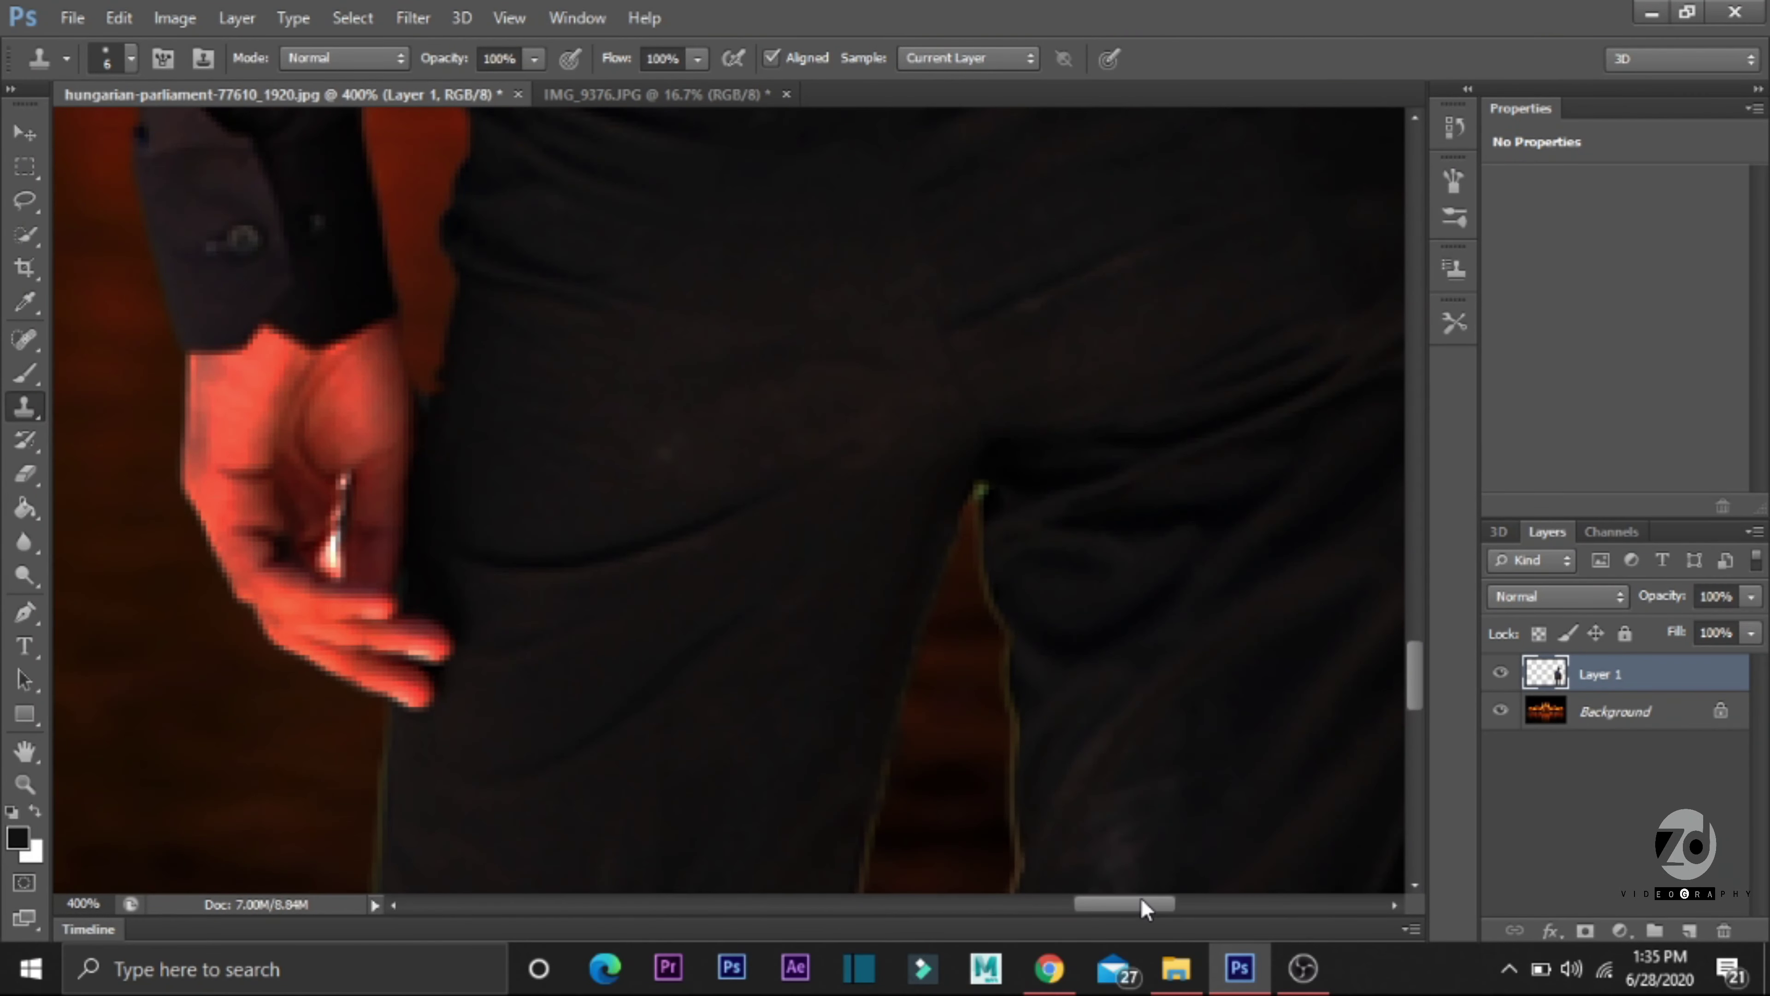
left_click_drag(1143, 907, 1159, 906)
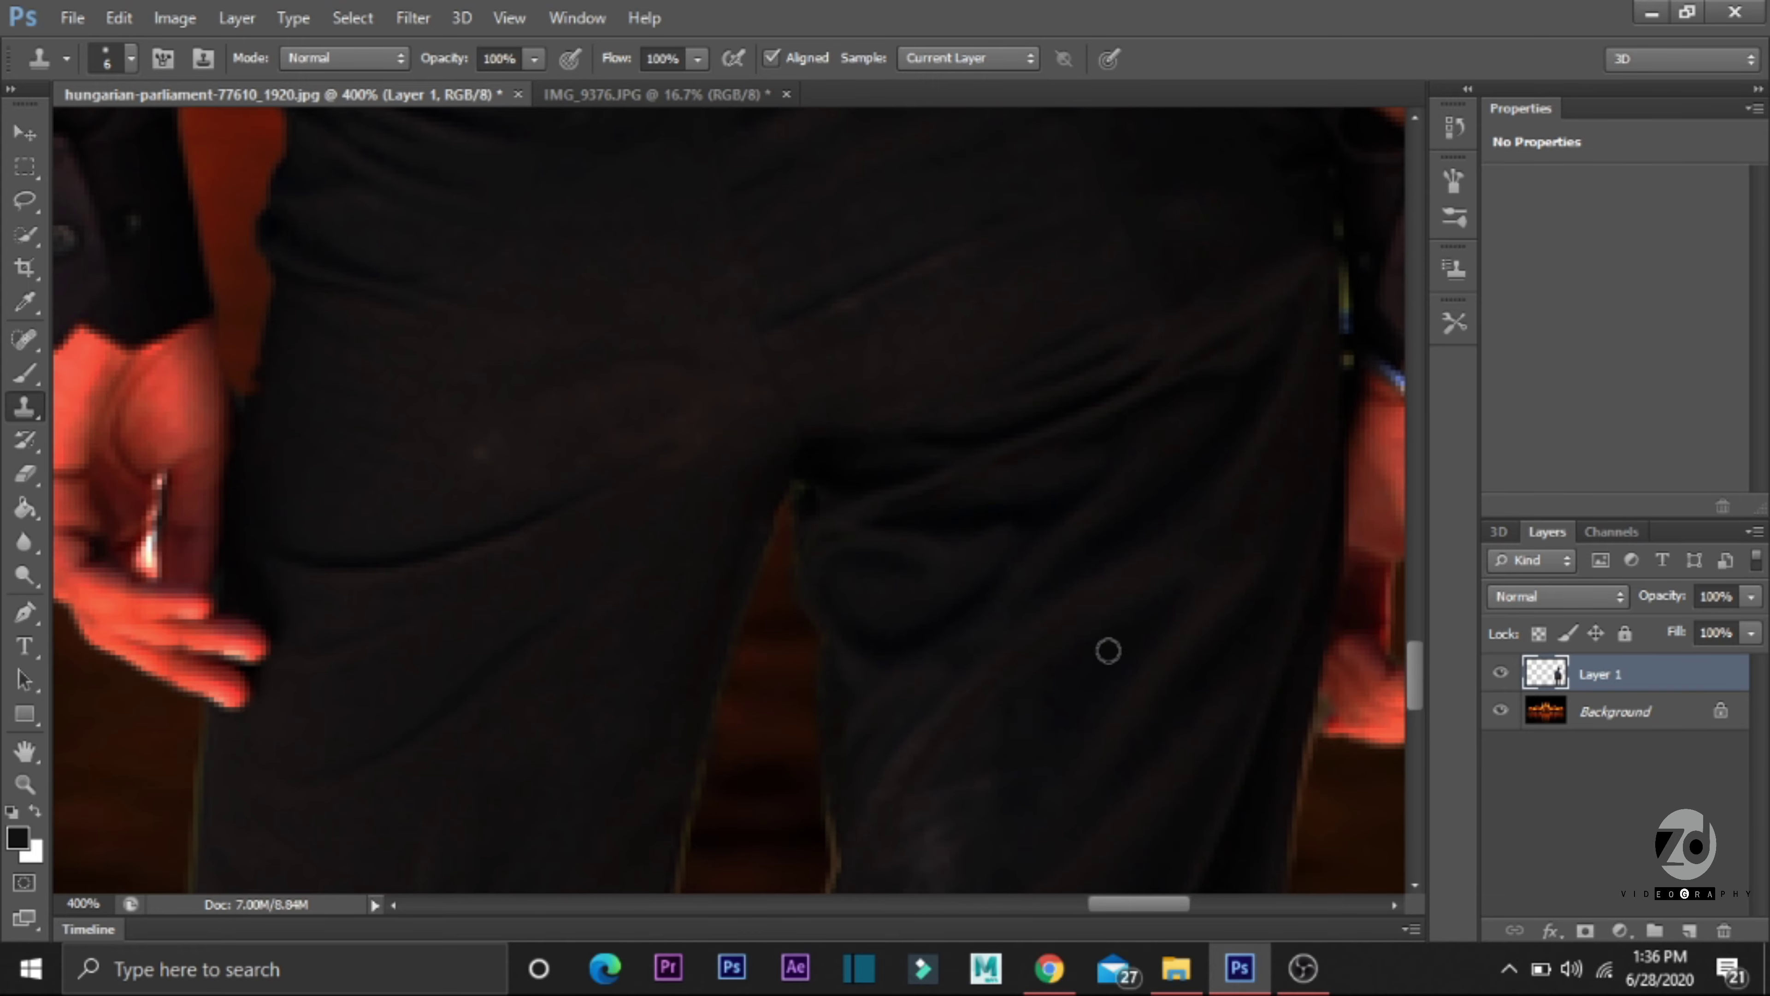
left_click_drag(1415, 693, 1415, 739)
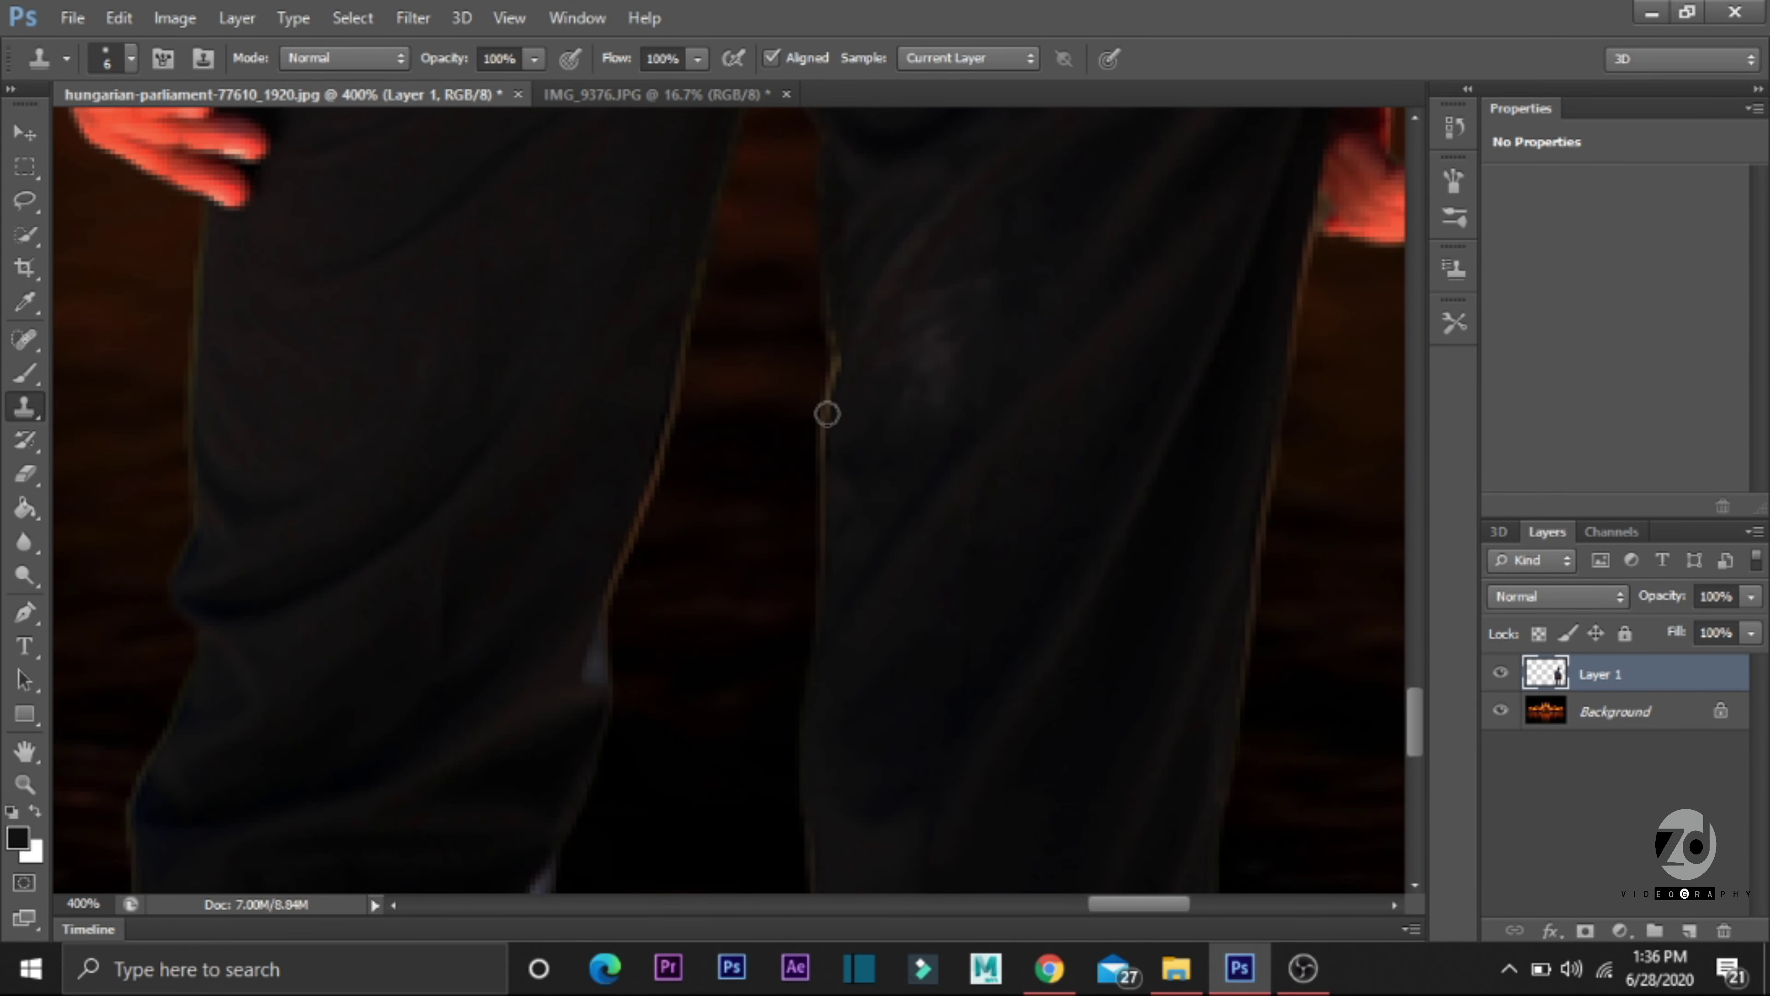
mouse_move(832, 355)
left_mouse_down()
mouse_move(829, 395)
mouse_move(833, 288)
left_mouse_up()
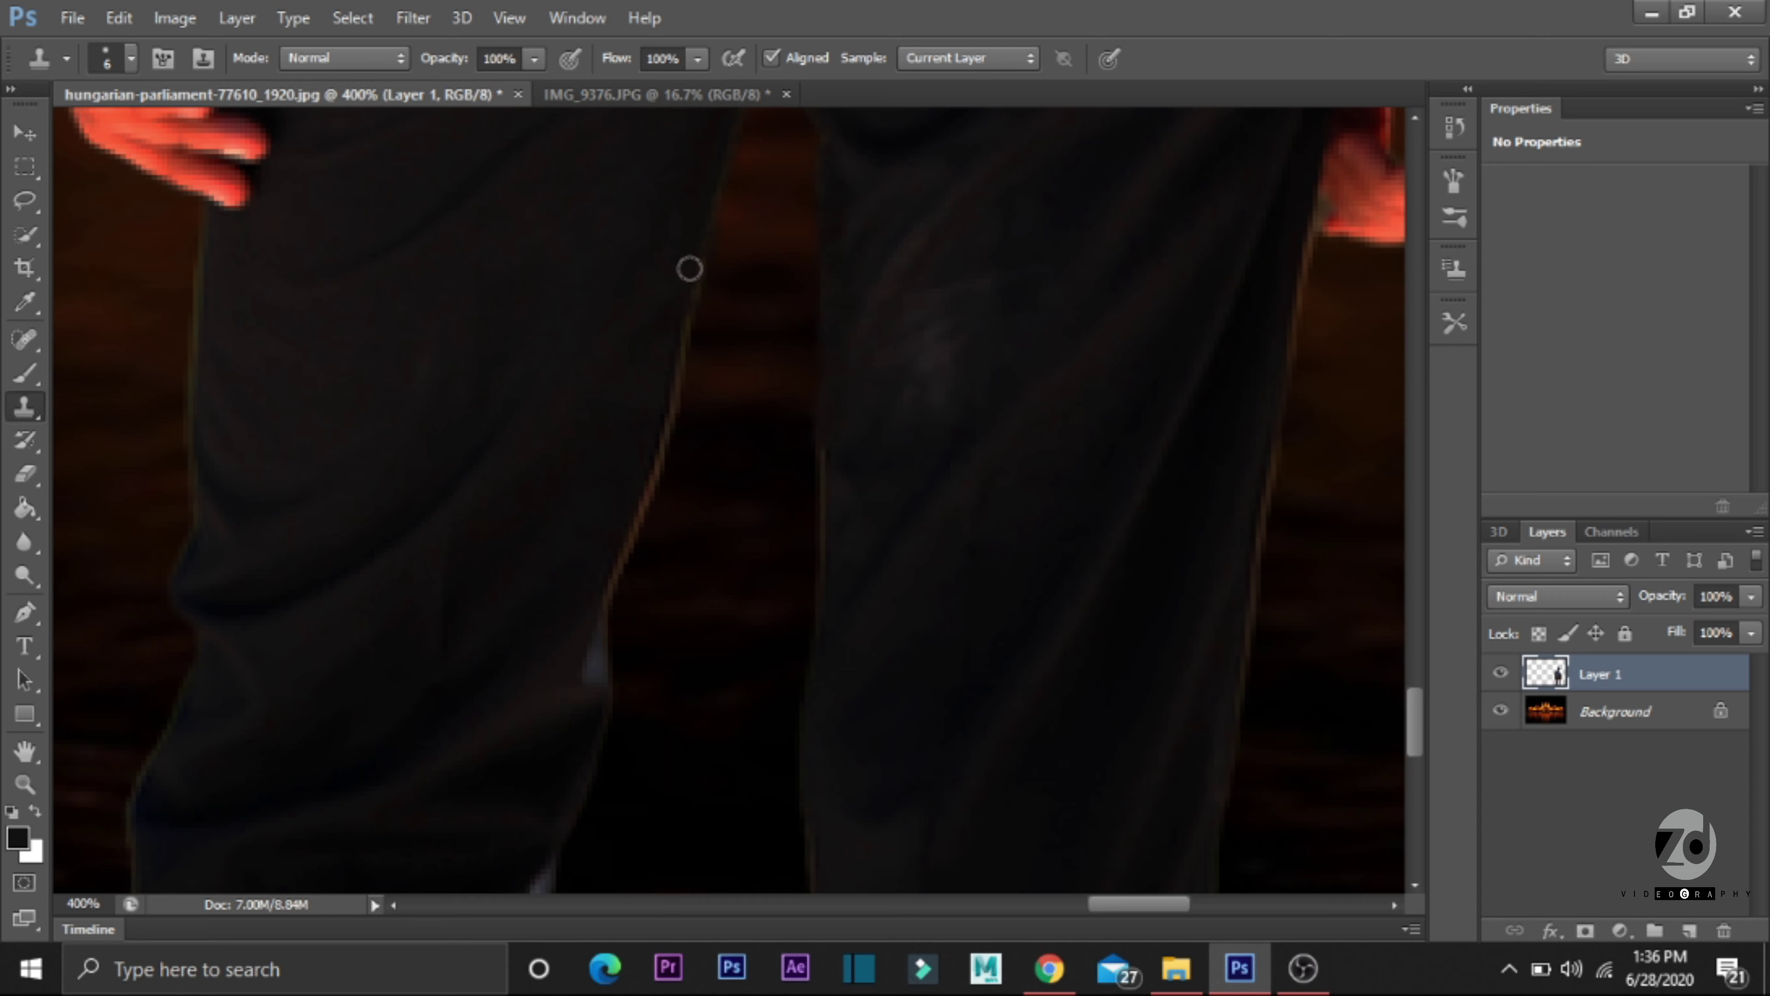
left_click_drag(693, 307, 616, 554)
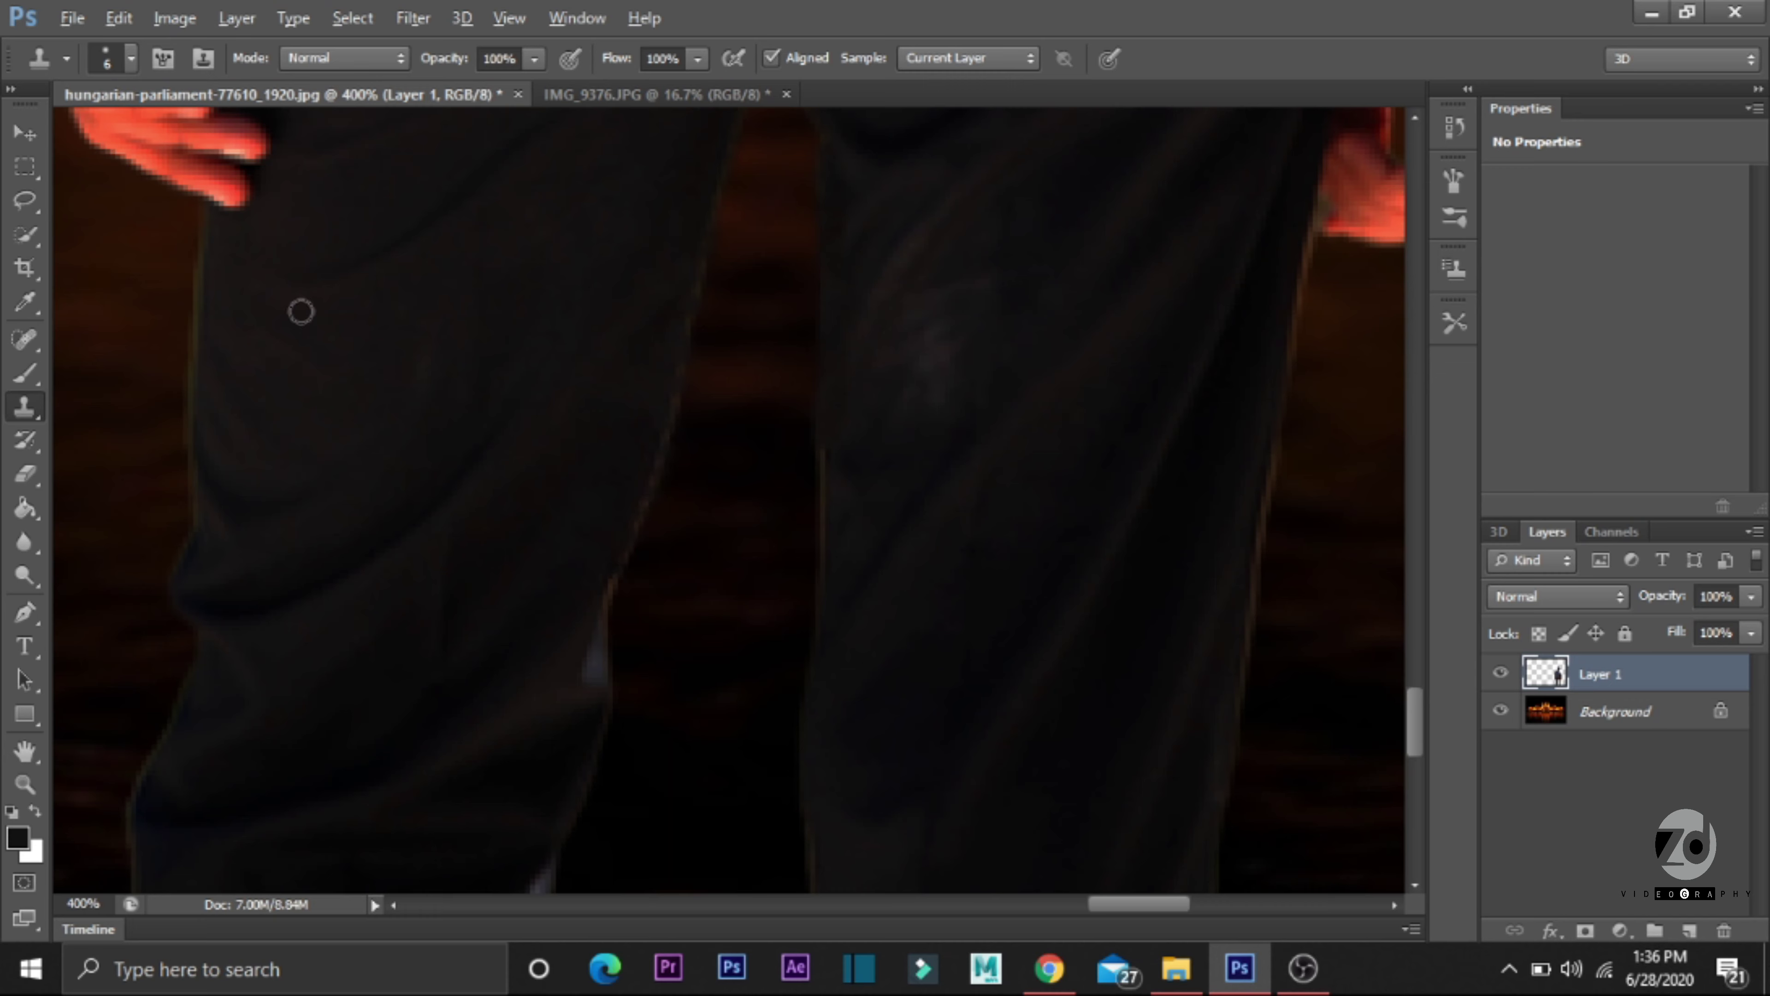
Step: Clone away the glow on the left and right trouser edges, then zoom to review
left_click_drag(205, 267, 195, 471)
left_click_drag(826, 450, 828, 545)
left_click(1134, 415, "alt")
left_click_drag(1257, 483, 1255, 578)
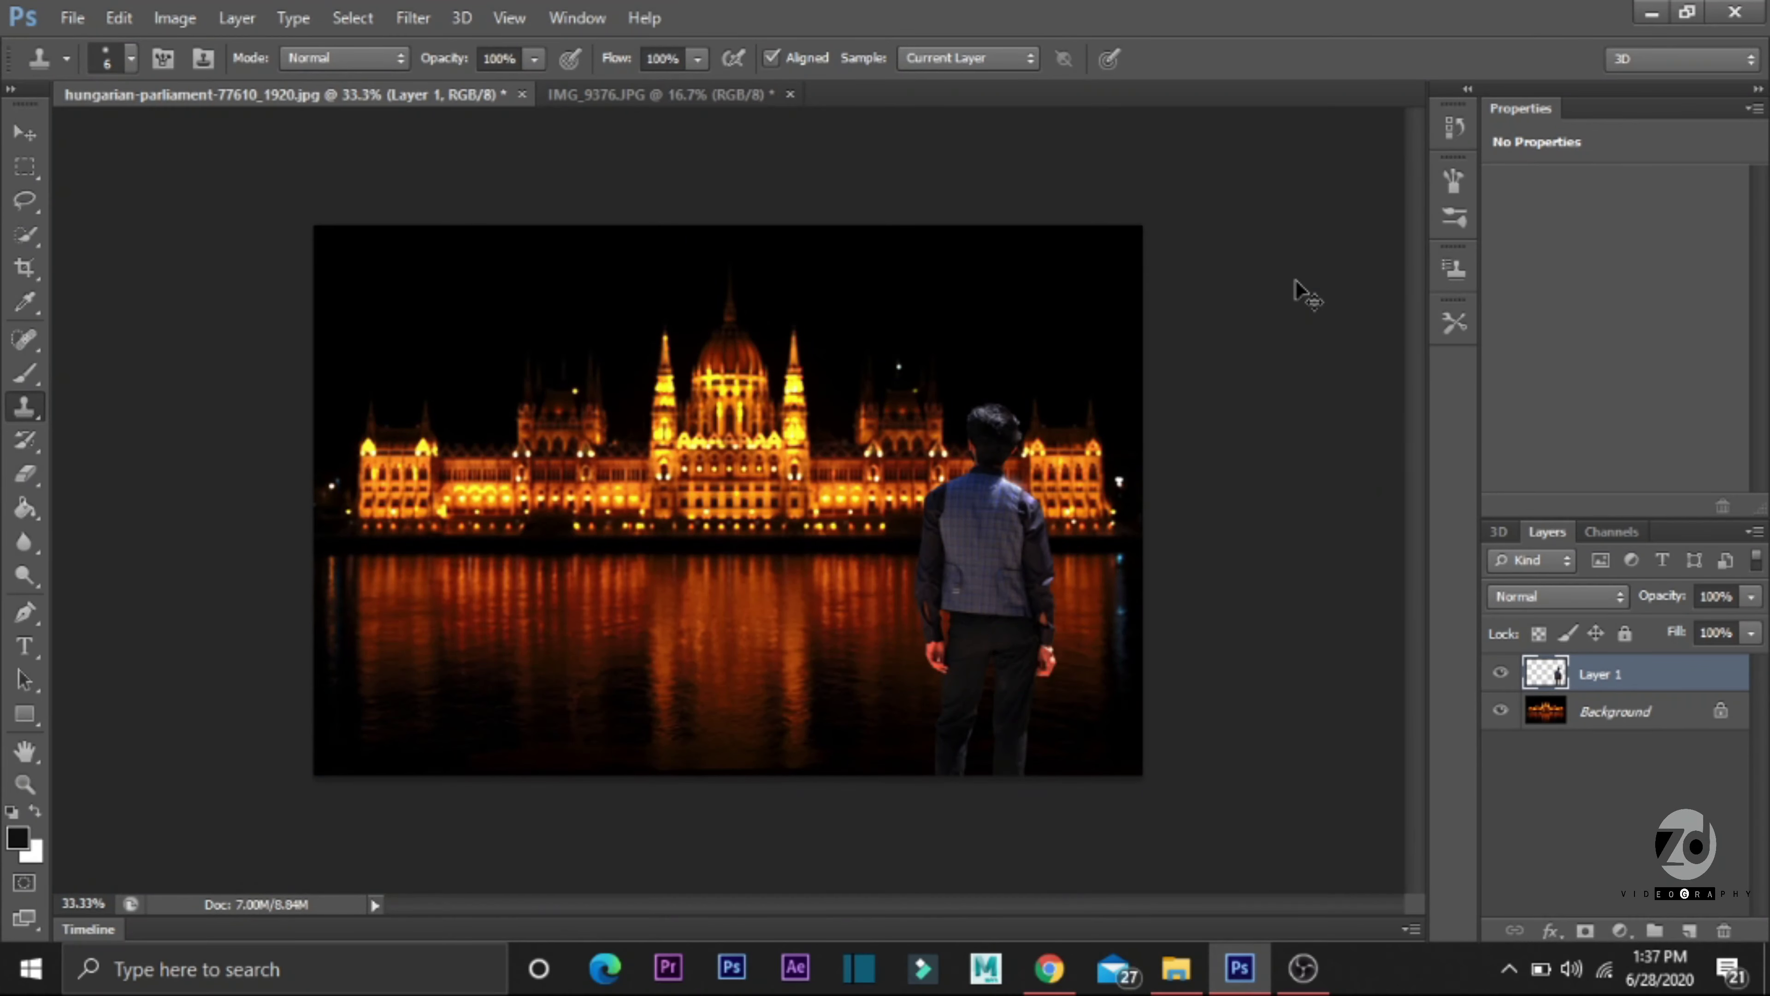
key("ctrl+plus")
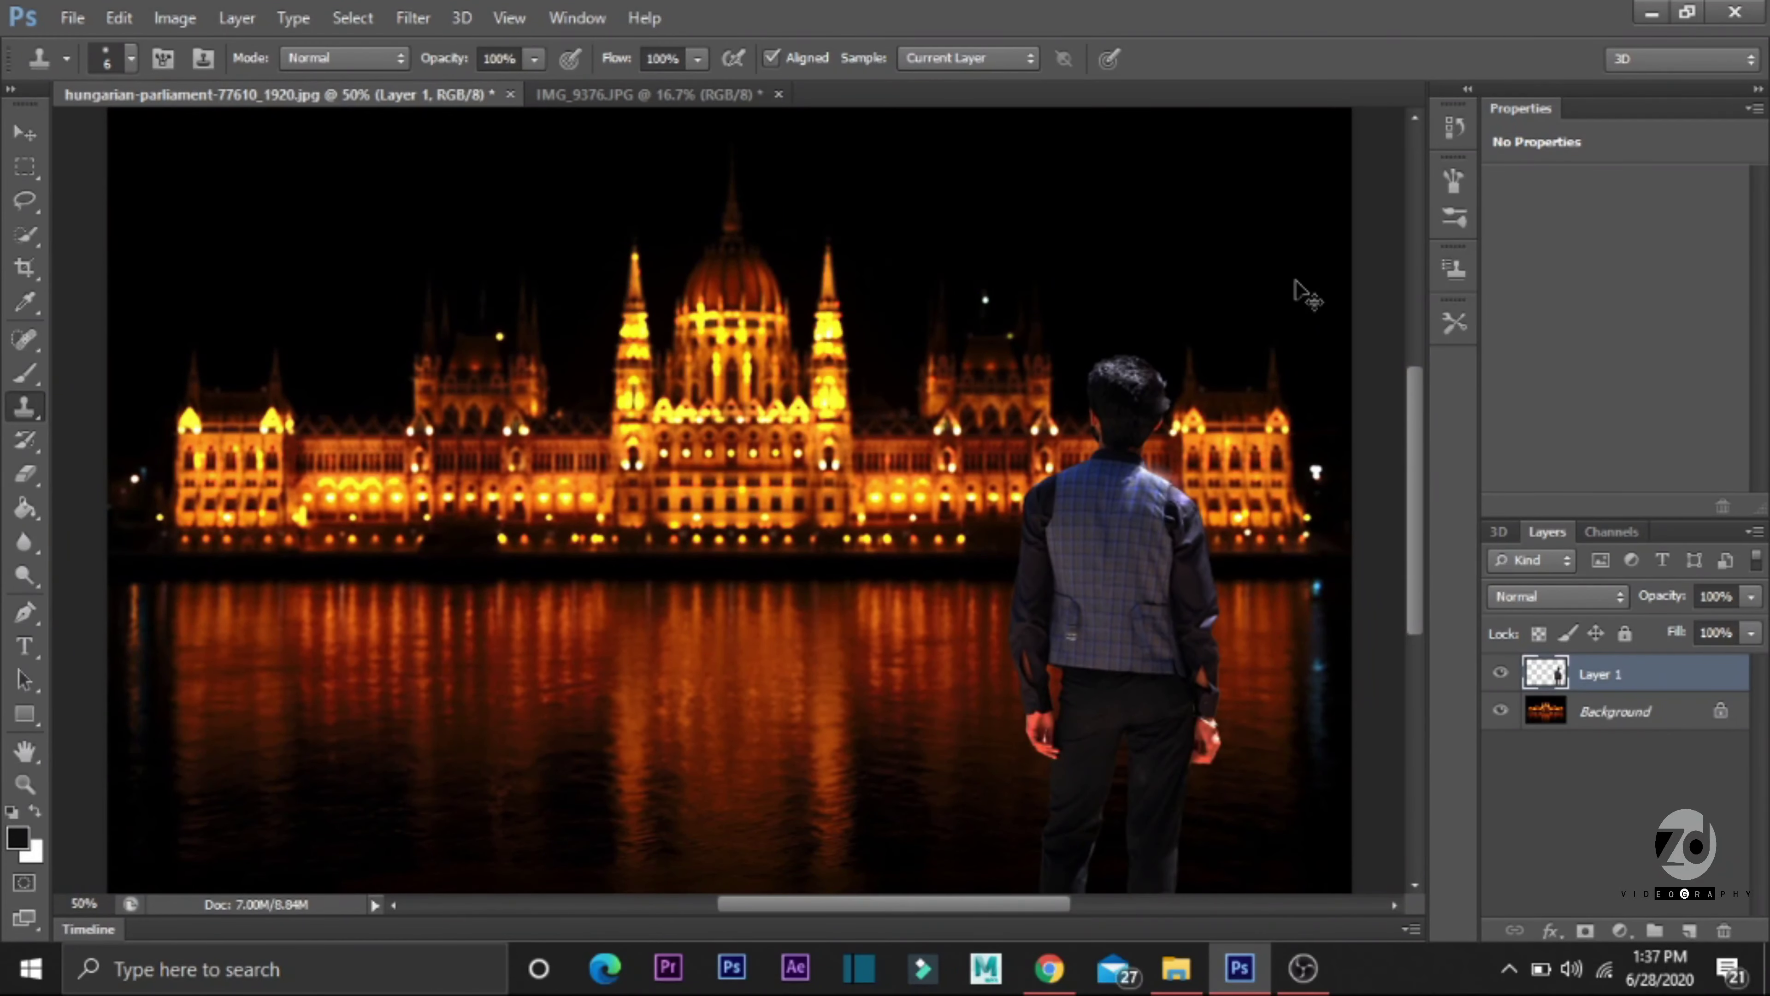
key("ctrl+minus")
Step: Apply an S-curve to Layer 1, lifting highlights 210→218 and dipping shadows 45→40
key("ctrl+plus")
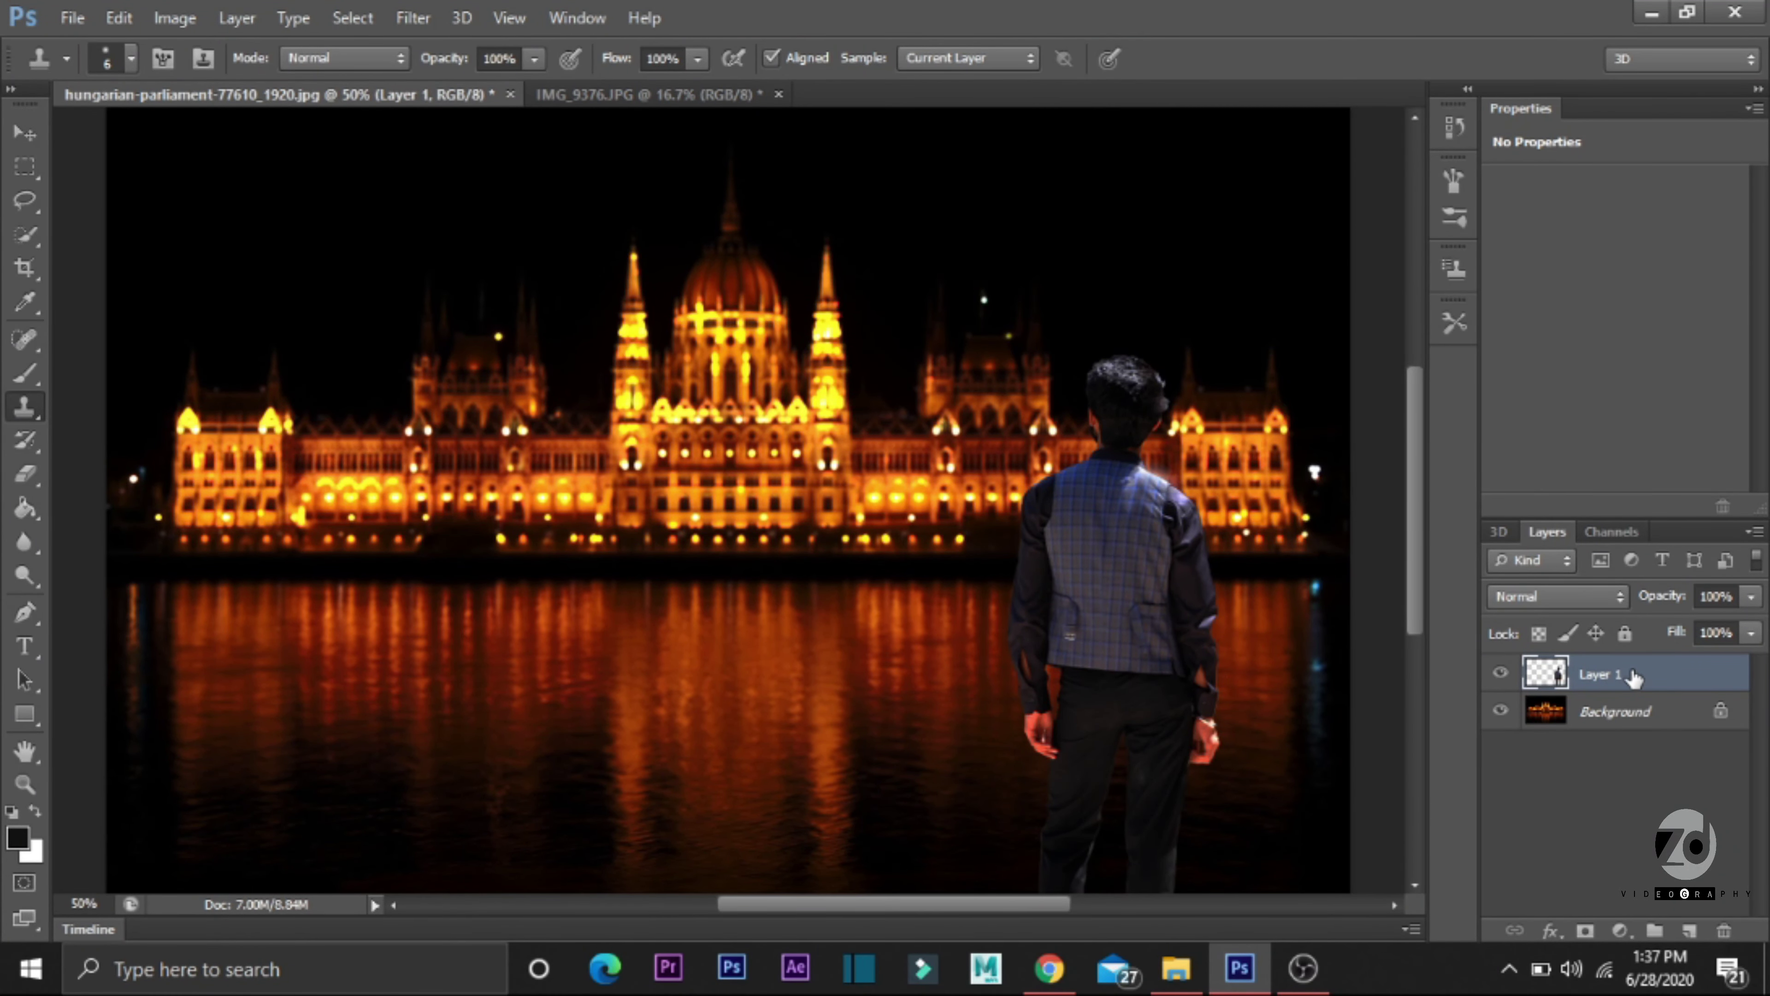
key("ctrl+m")
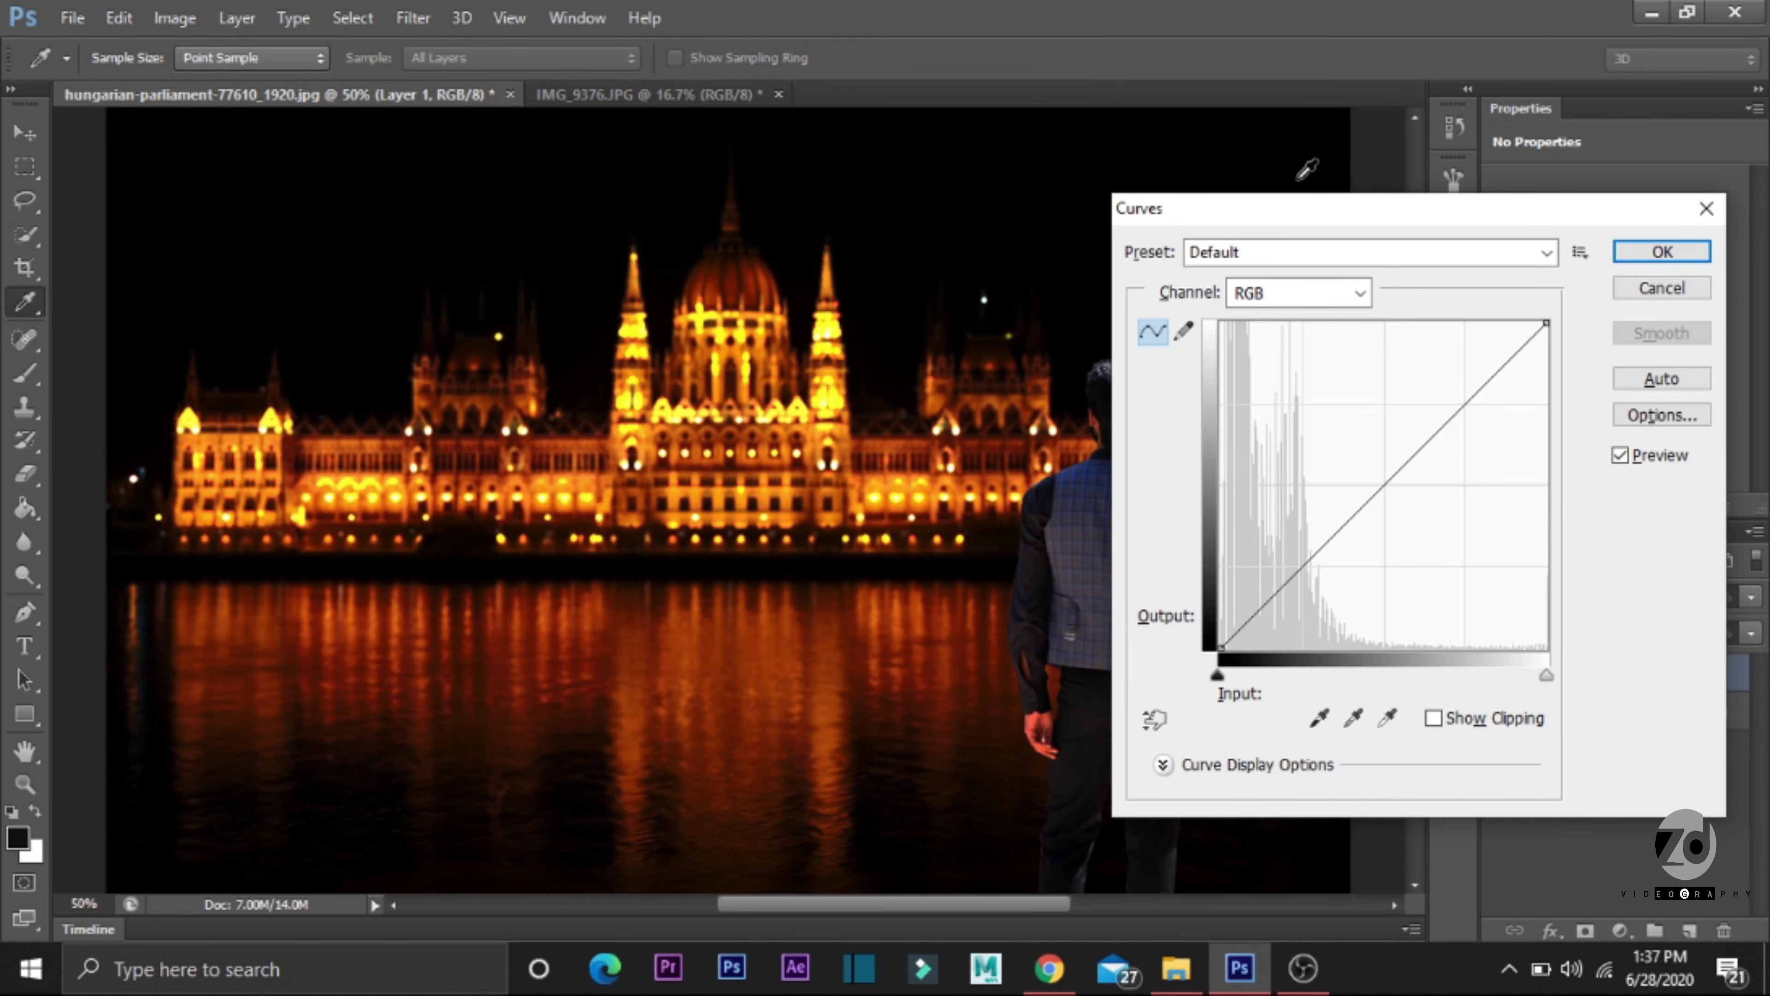
left_click_drag(1324, 234, 426, 275)
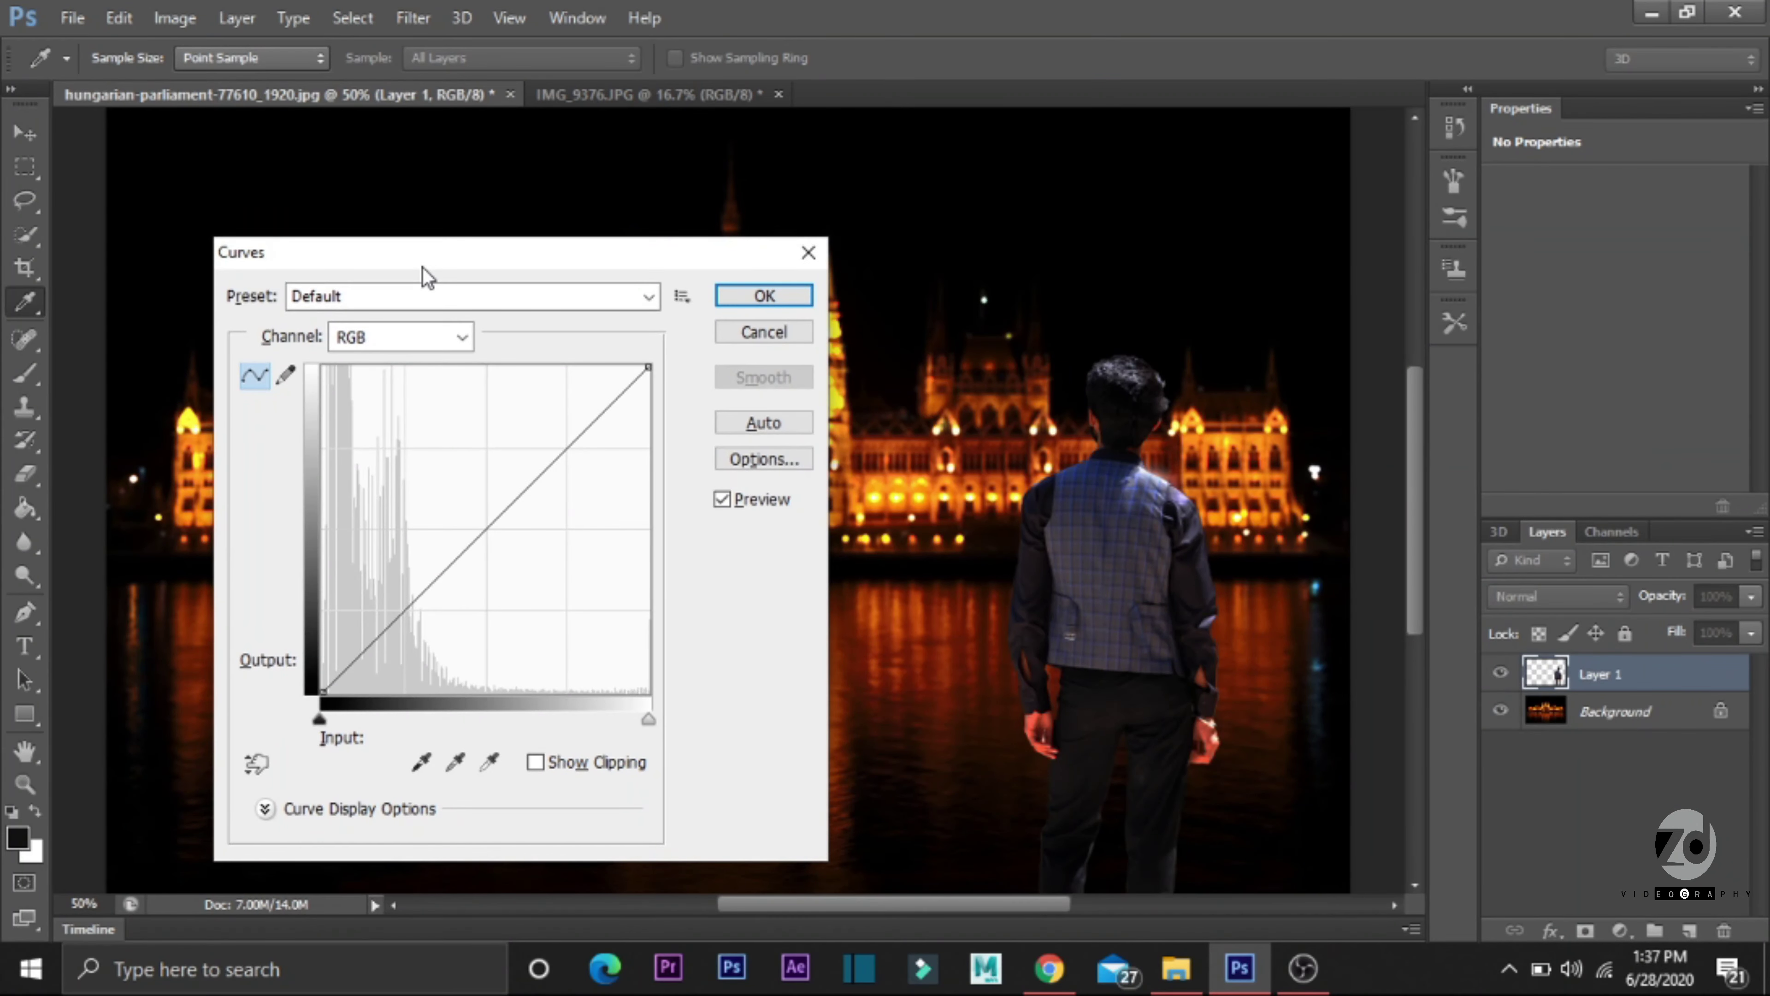
key("ctrl+minus")
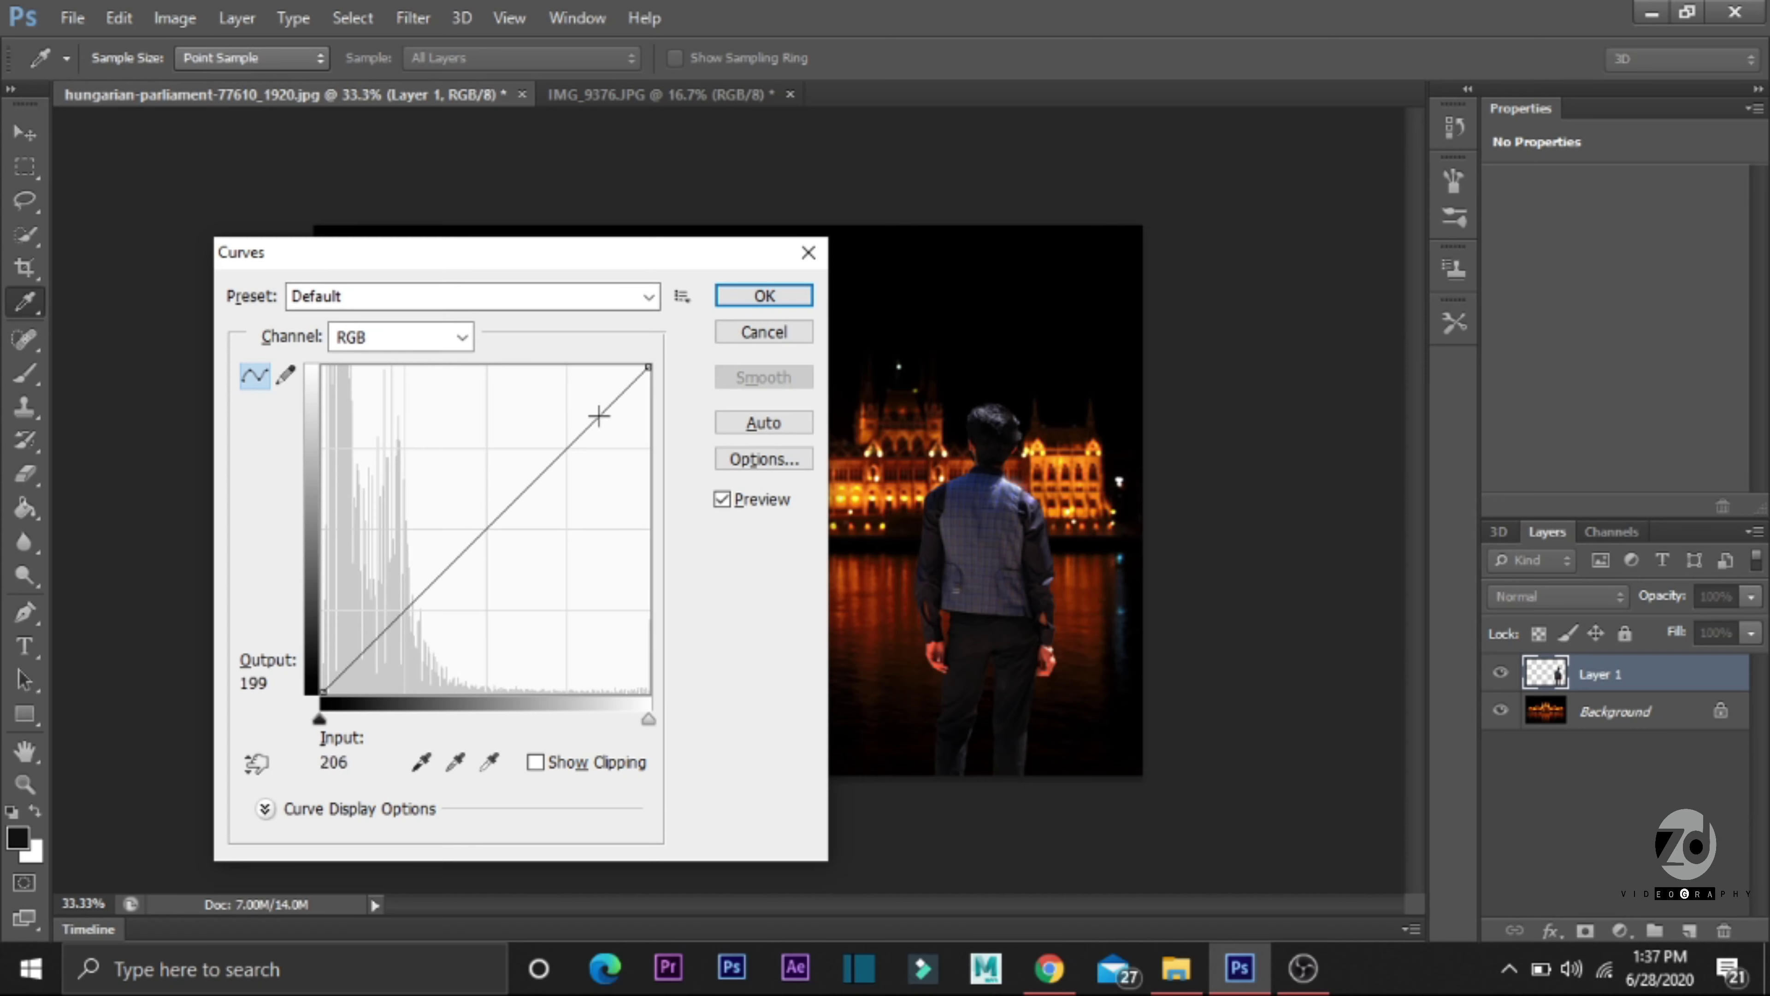
left_click(598, 413)
left_click_drag(598, 412, 592, 413)
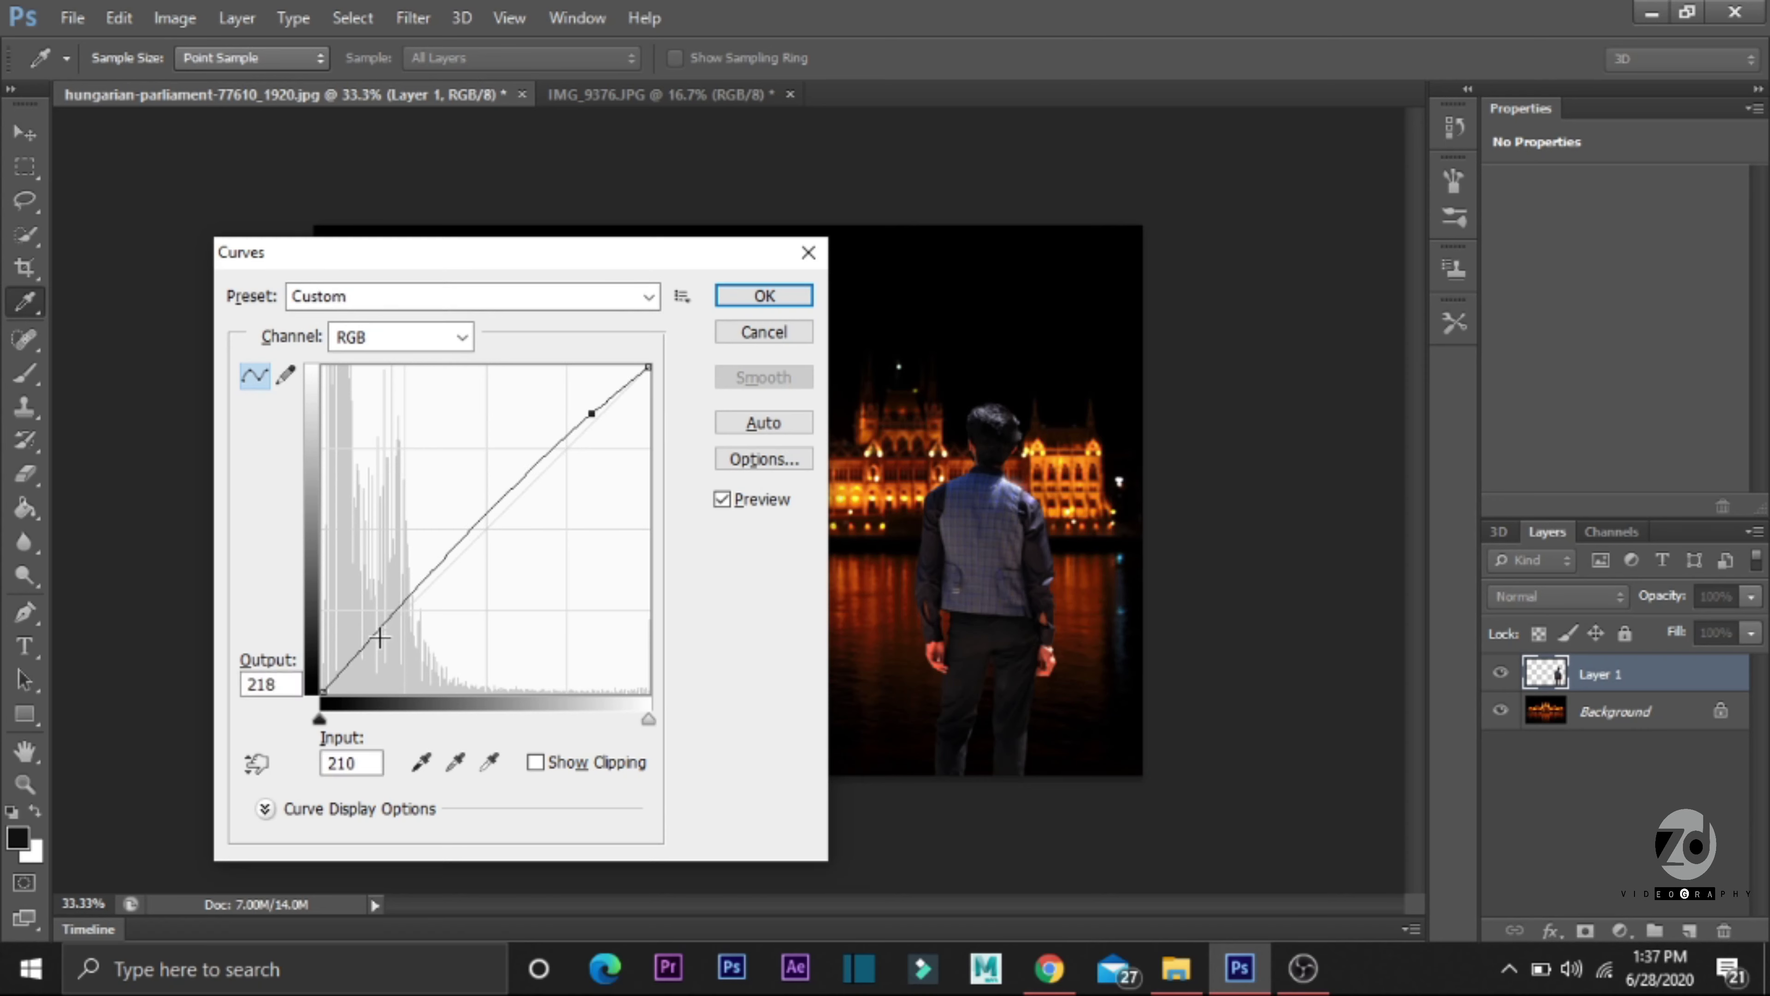
left_click_drag(379, 638, 380, 641)
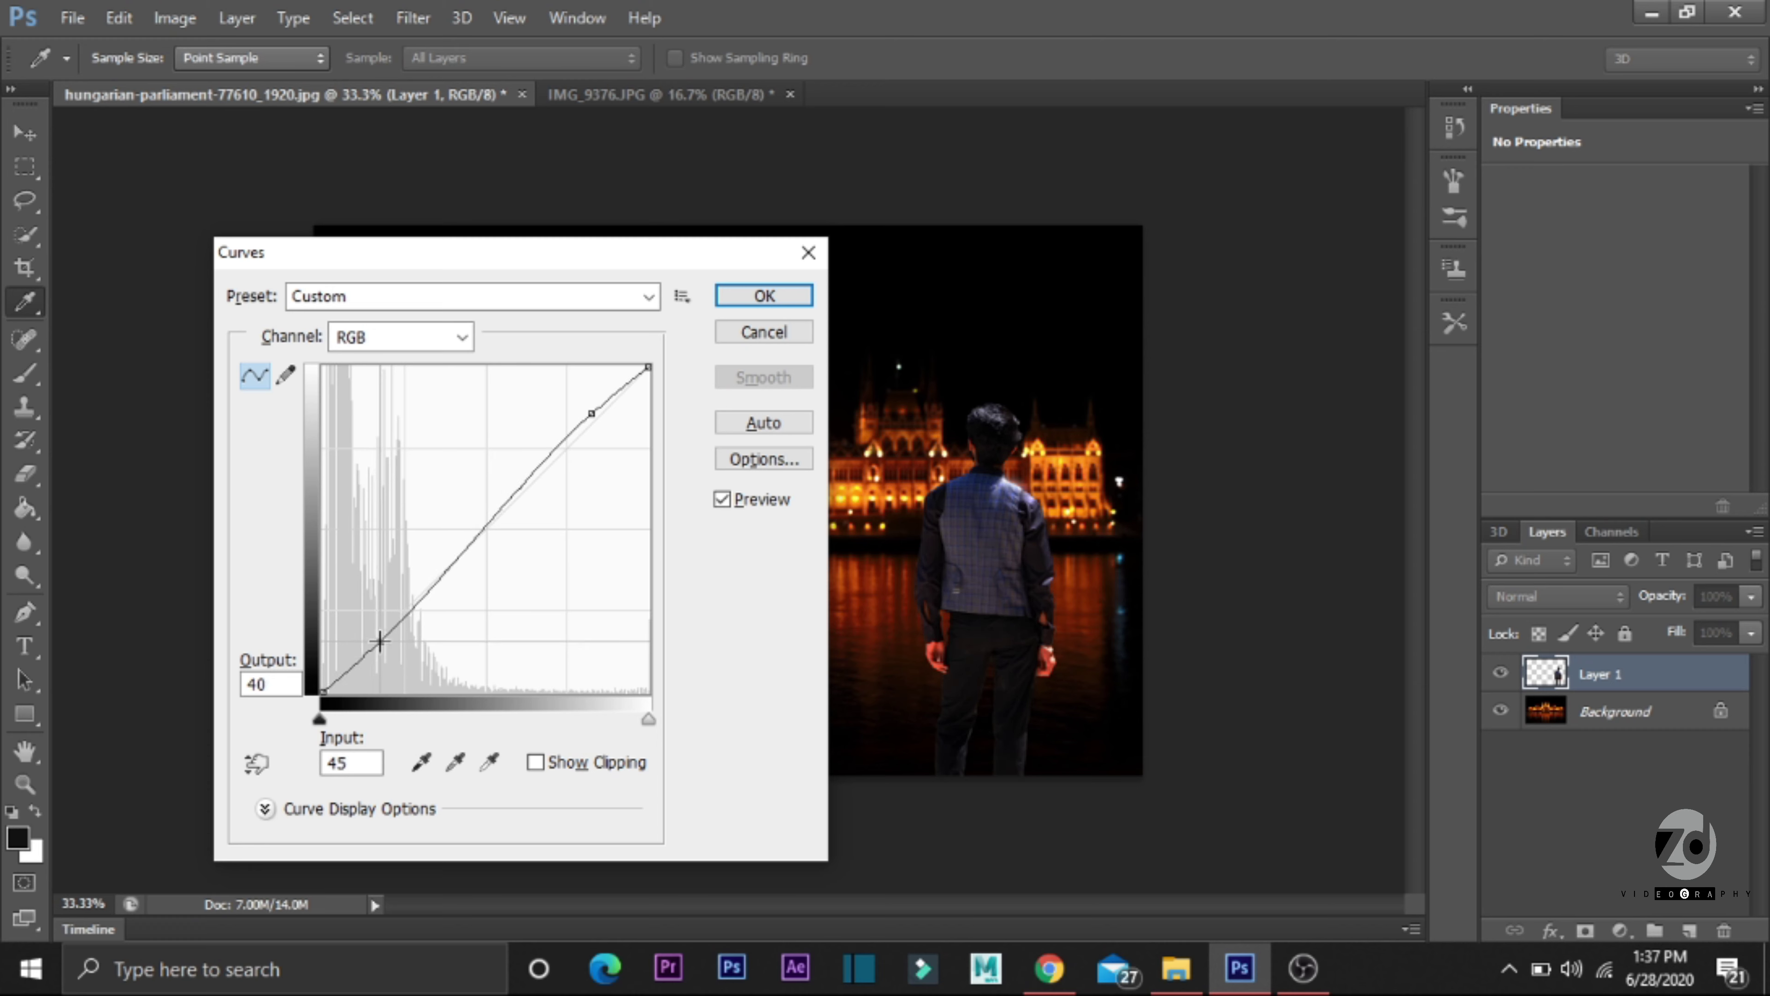
left_click(747, 301)
key("s")
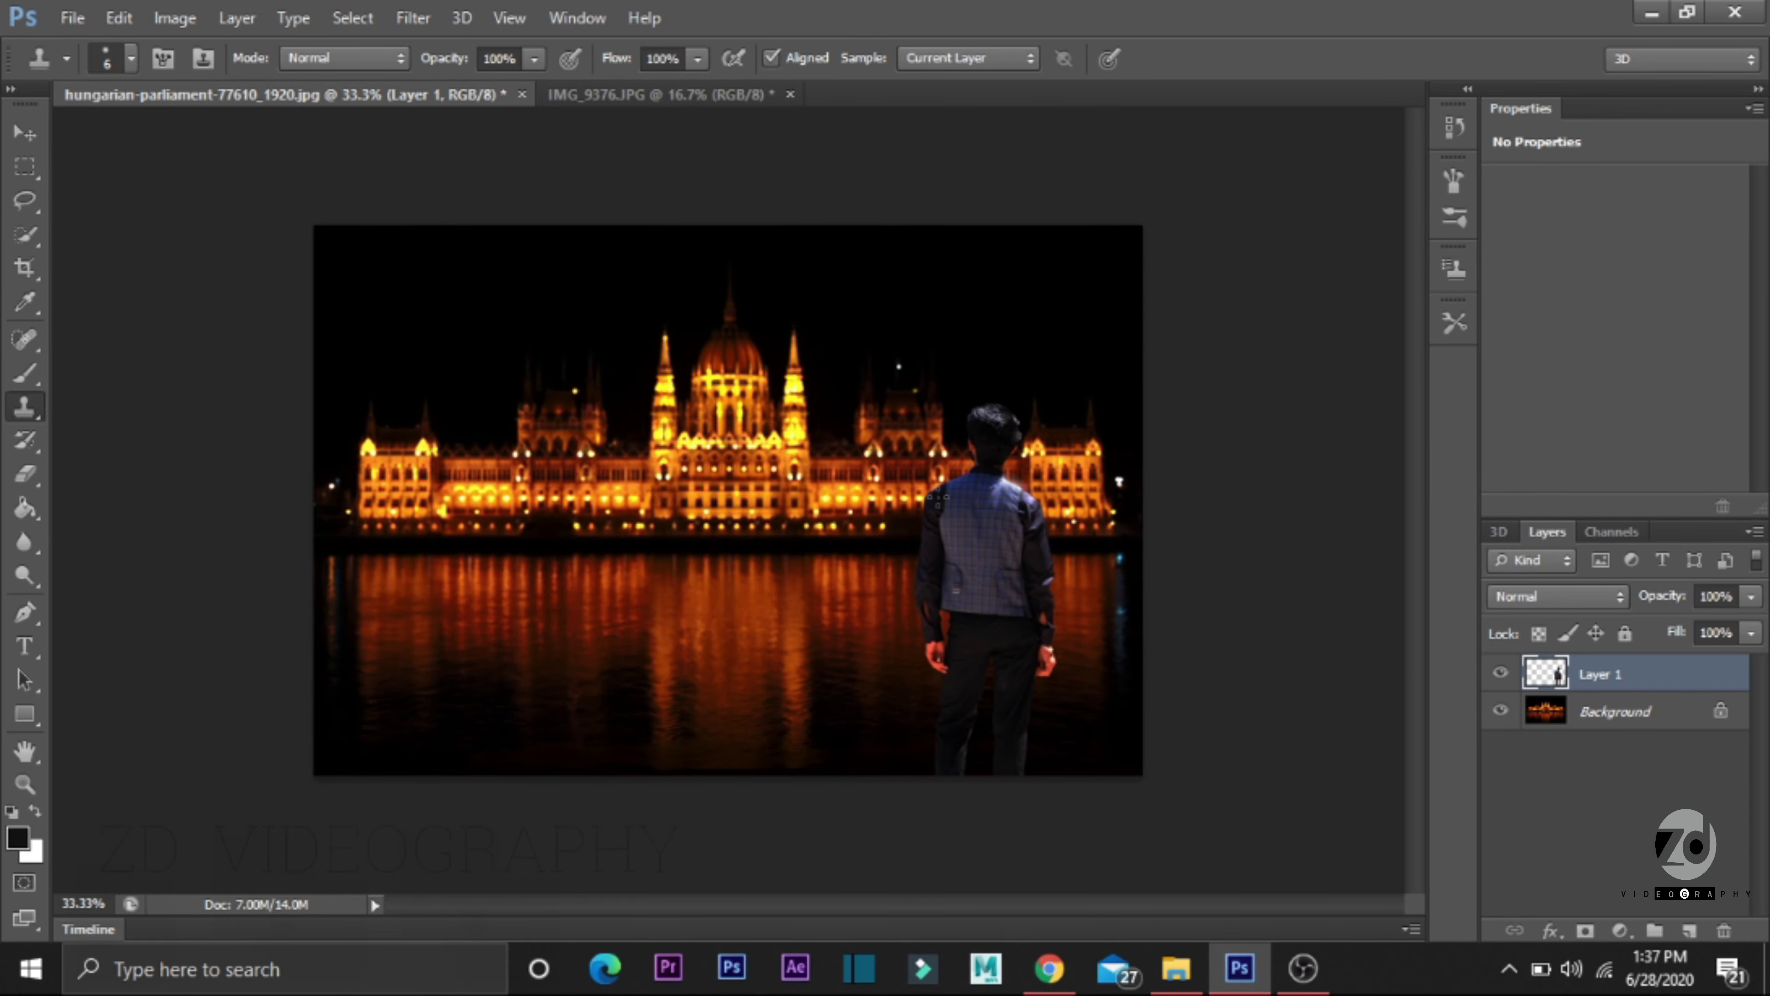
Step: Scroll around the composite and check the Image menu without choosing anything
scroll(760, 474, "up", 1)
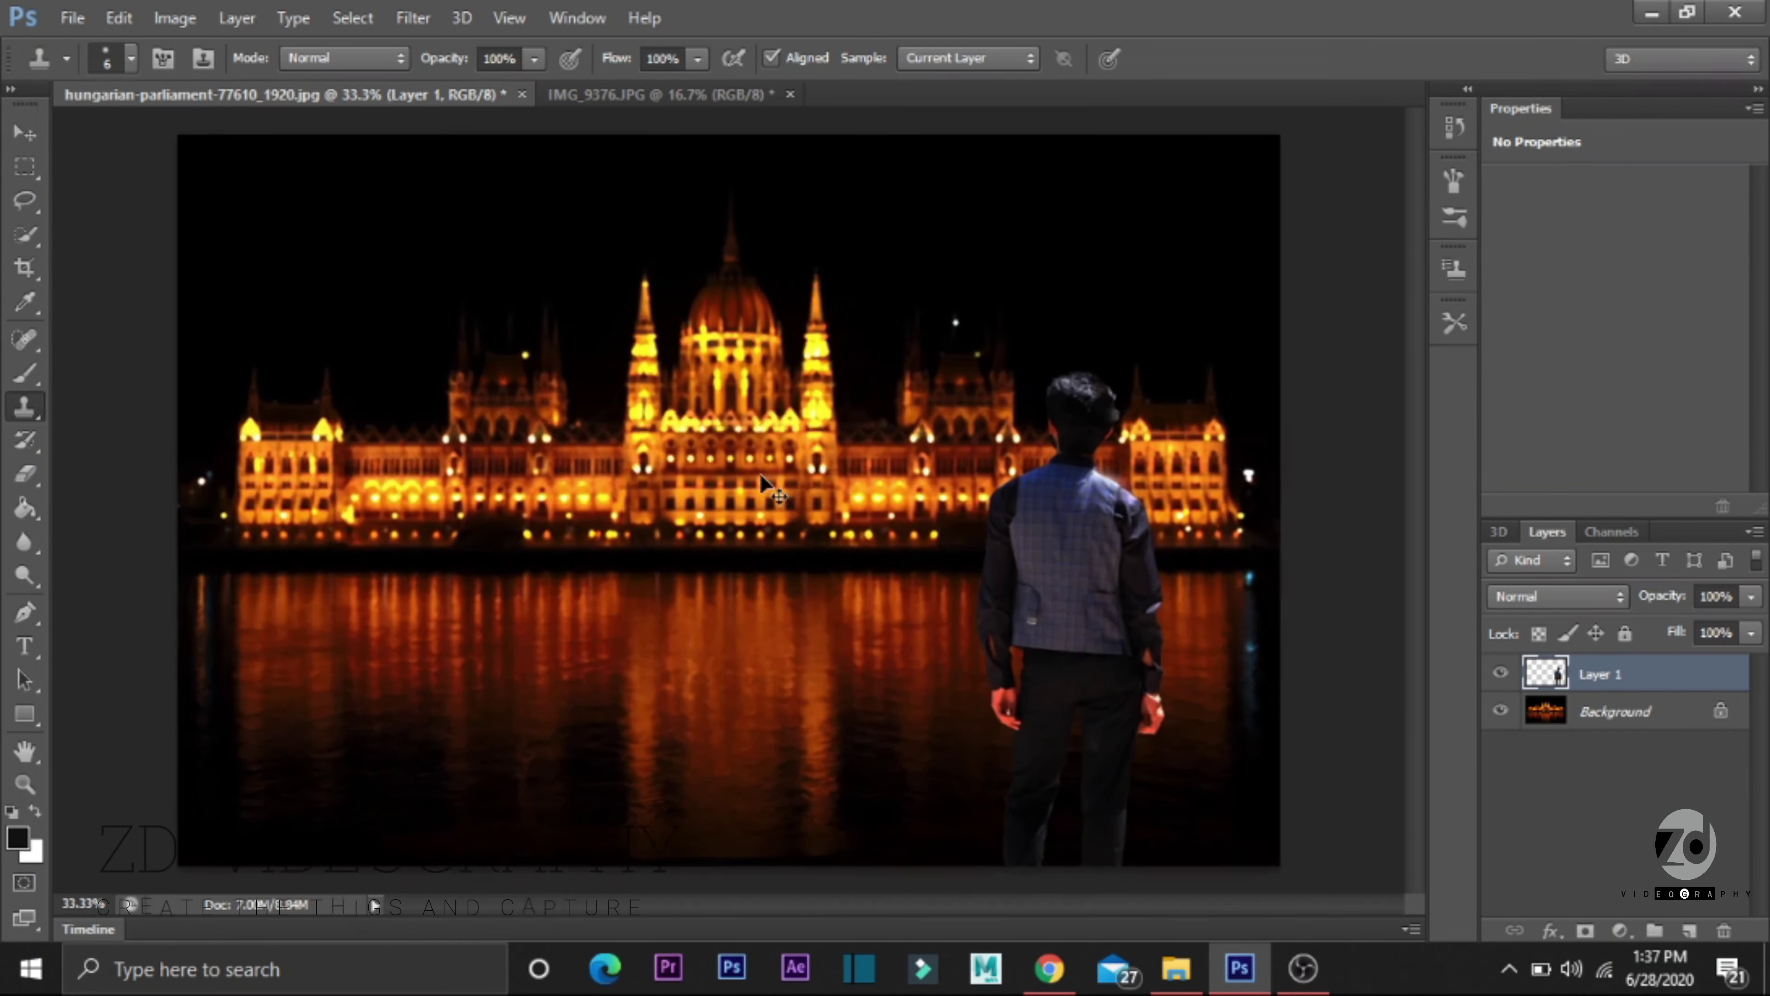
scroll(759, 475, "up", 1)
scroll(760, 475, "down", 2)
scroll(760, 475, "down", 1)
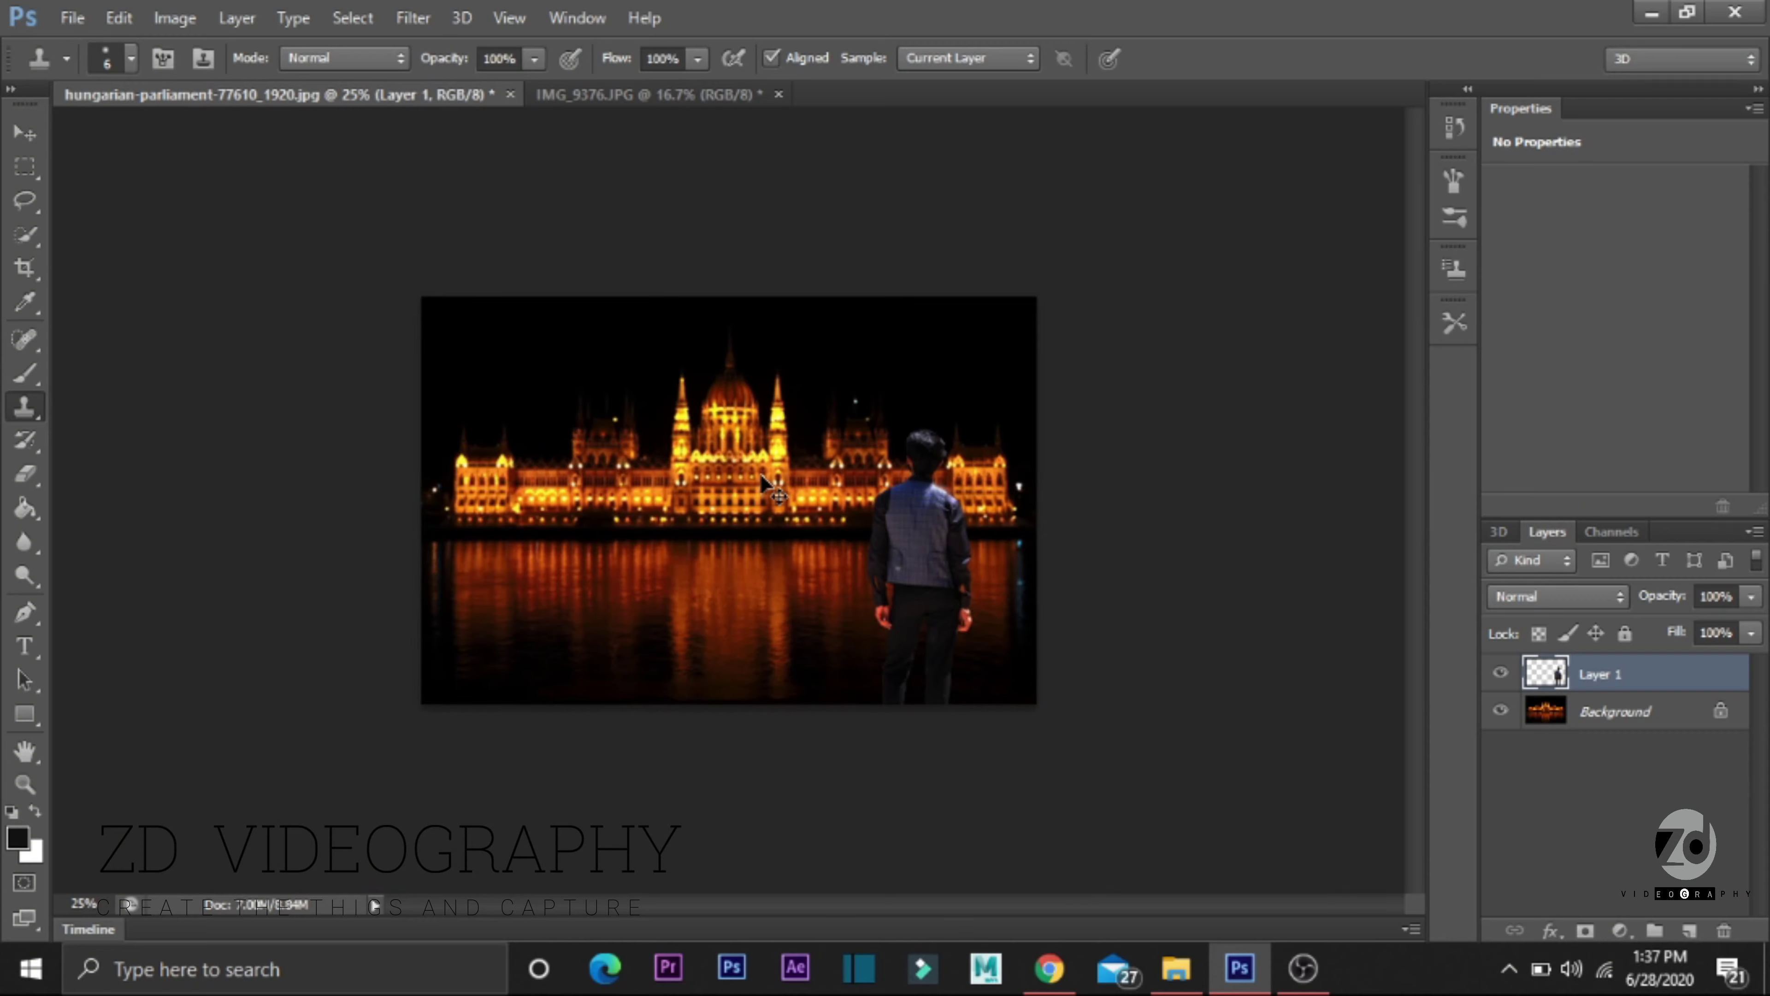
scroll(760, 475, "down", 1)
scroll(759, 473, "up", 1)
scroll(759, 474, "up", 1)
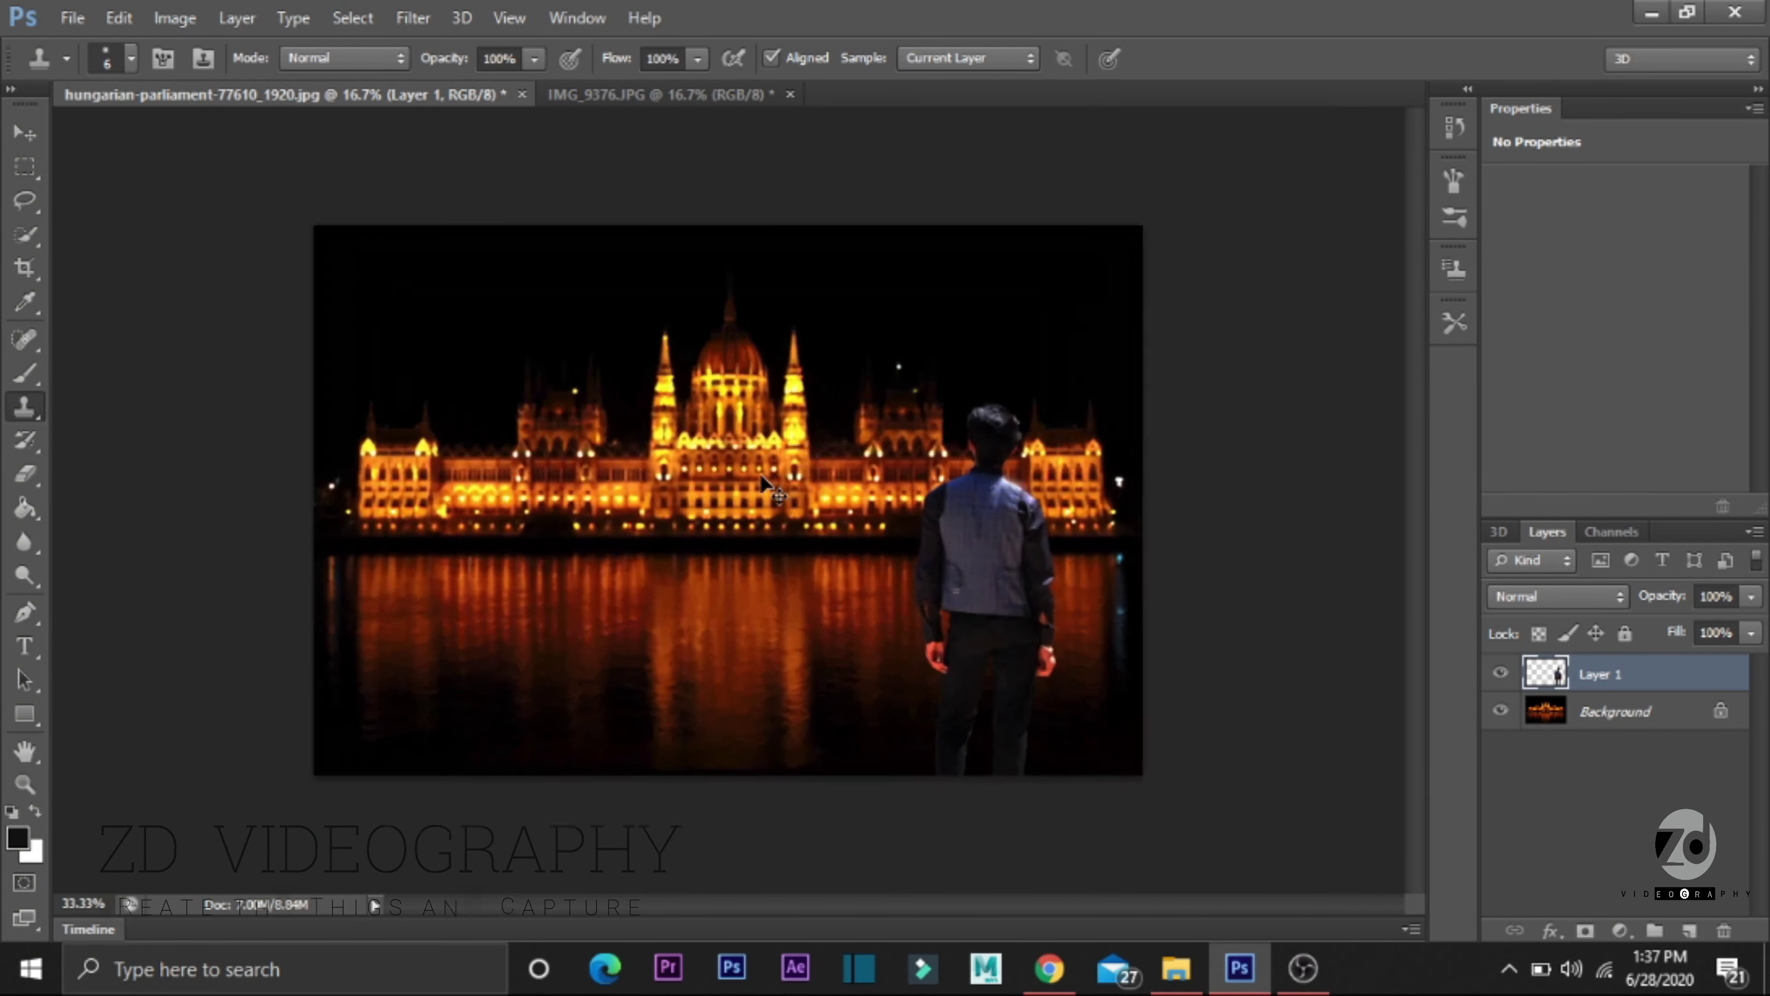
scroll(759, 473, "up", 1)
scroll(759, 473, "down", 1)
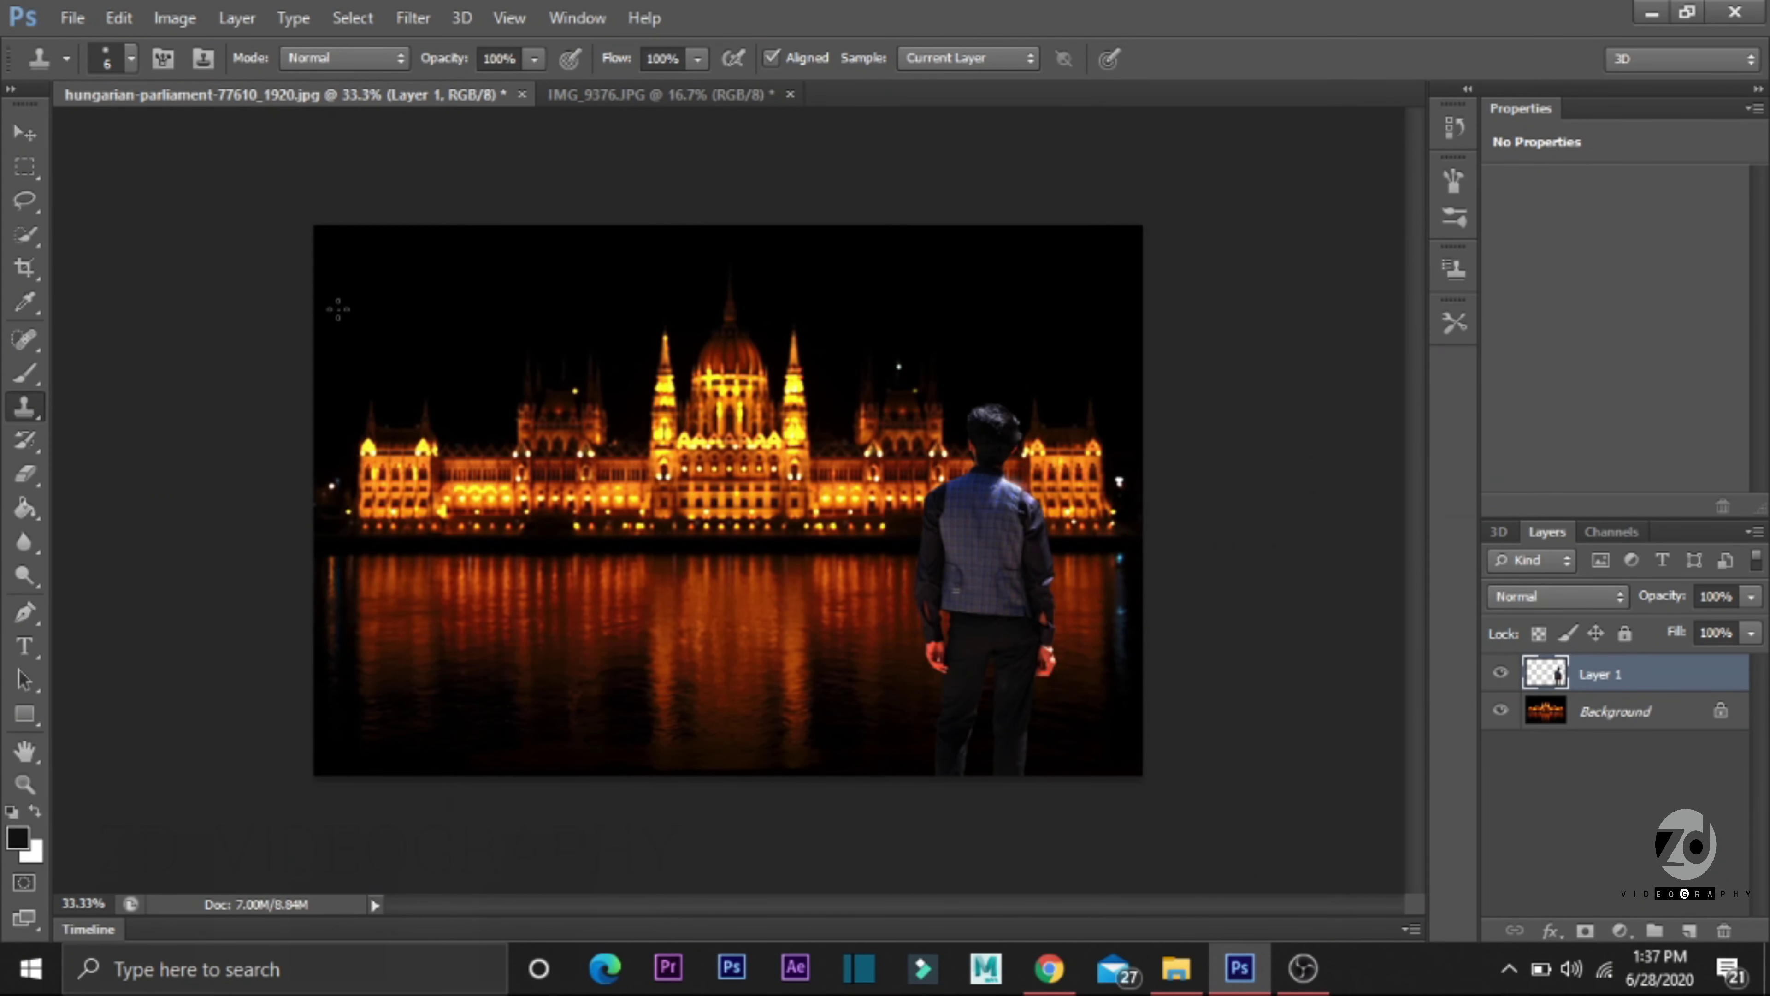
left_click(172, 21)
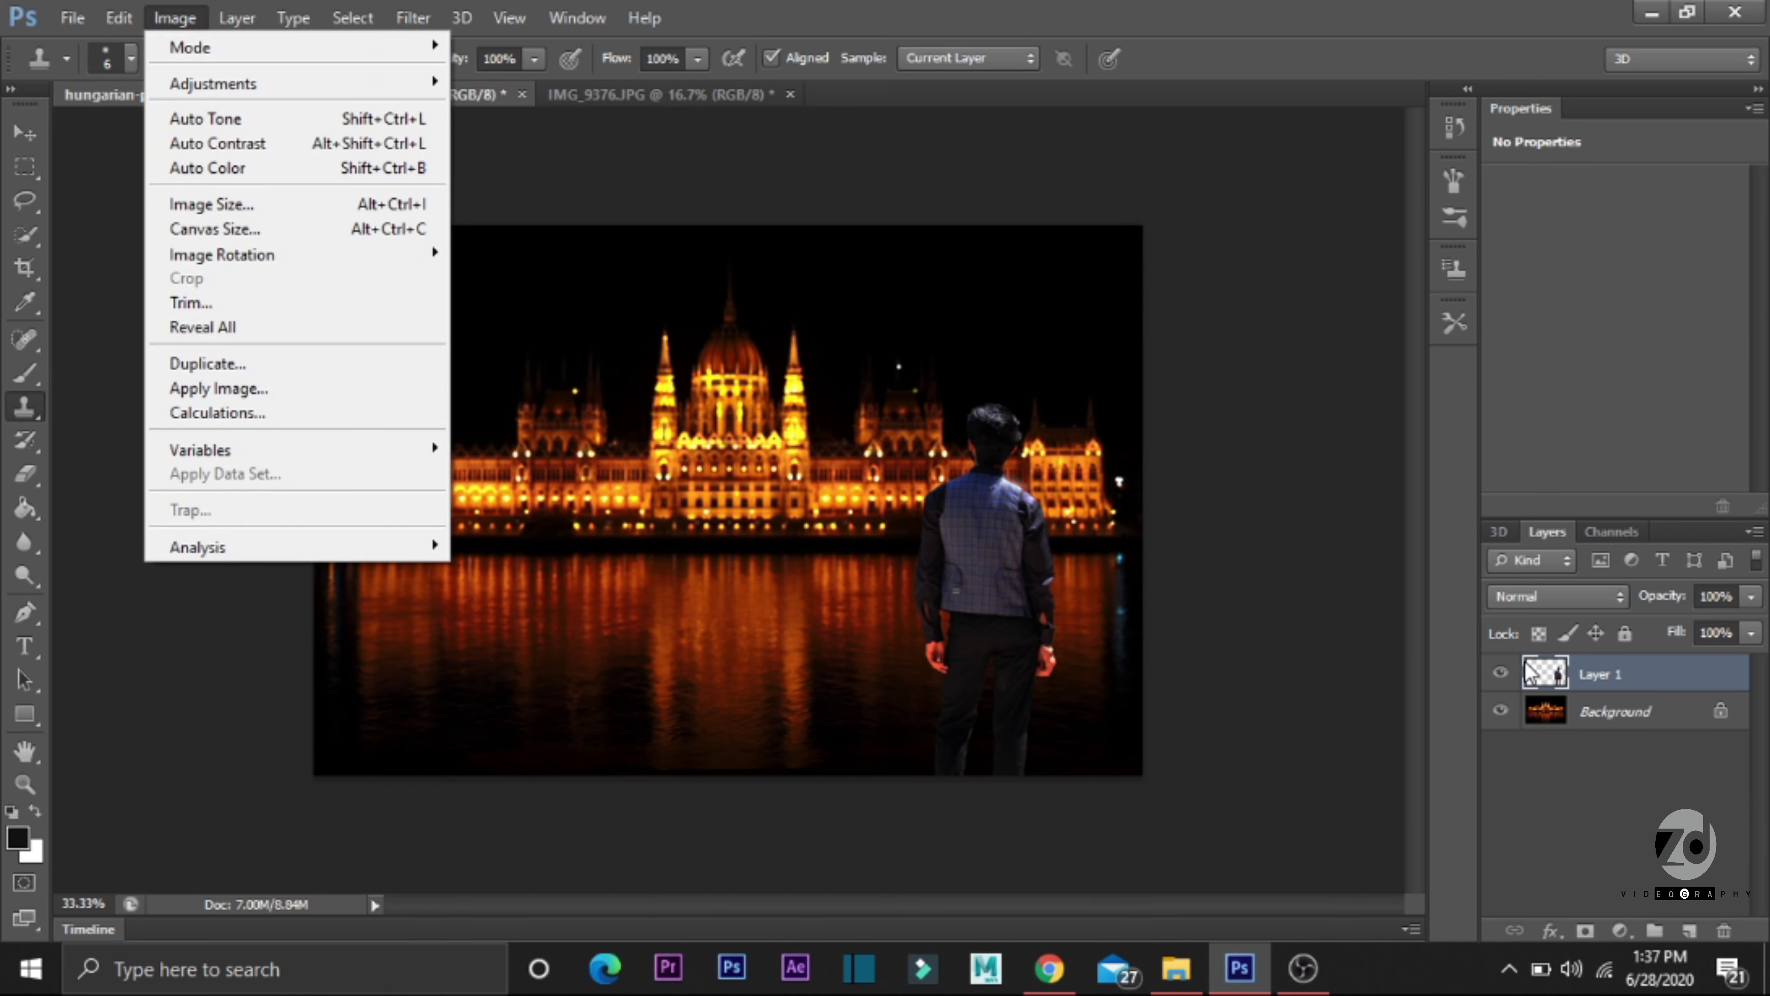
left_click(1434, 680)
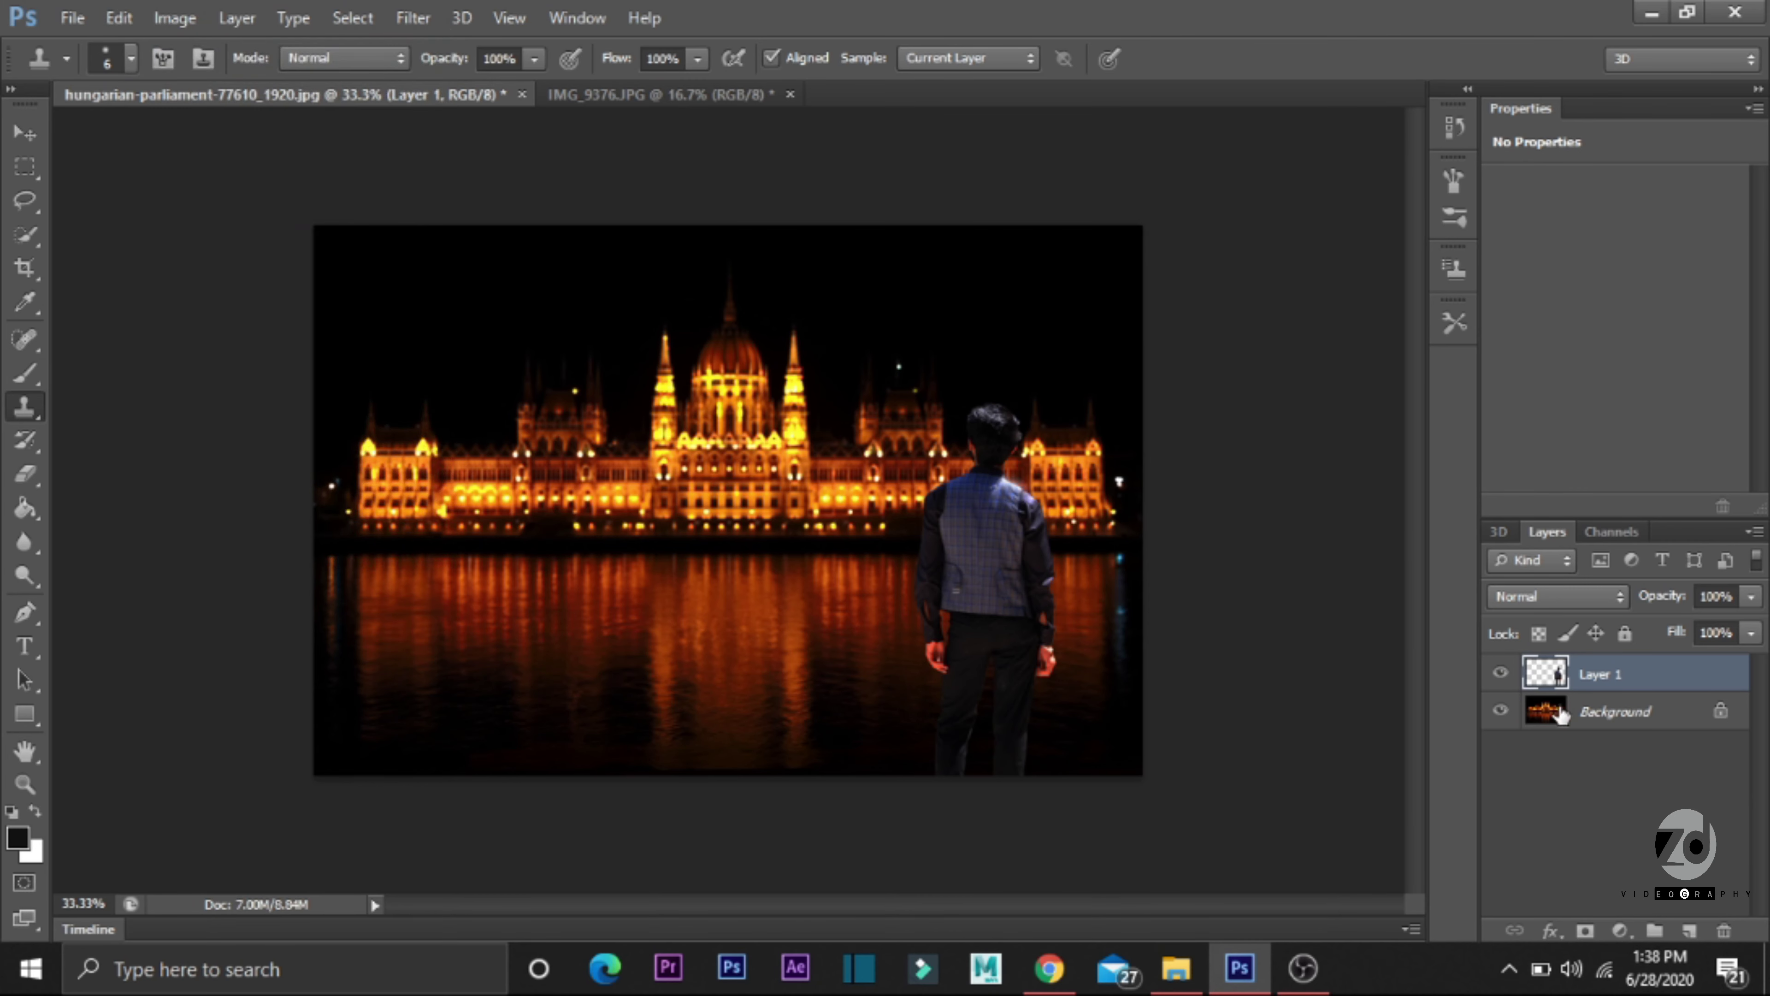
Step: Select both Background and Layer 1 and bring up their layer context menu
left_click(1589, 723)
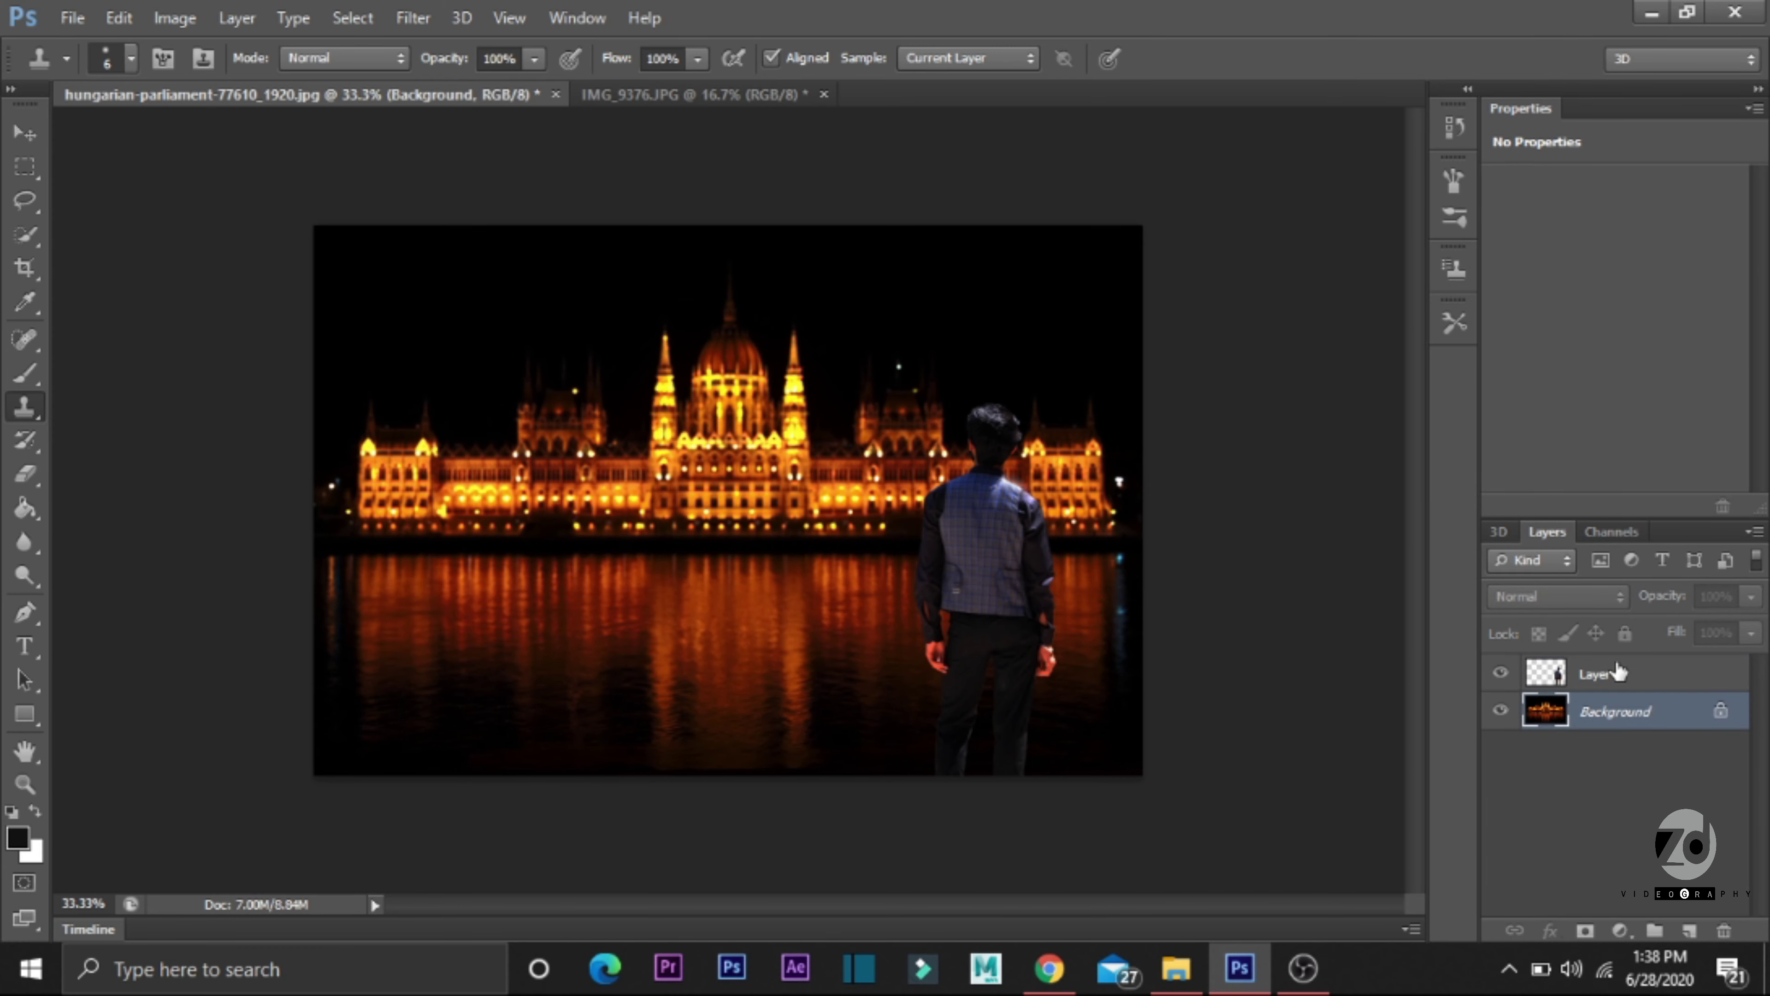
left_click(1617, 673, "shift")
right_click(1587, 721)
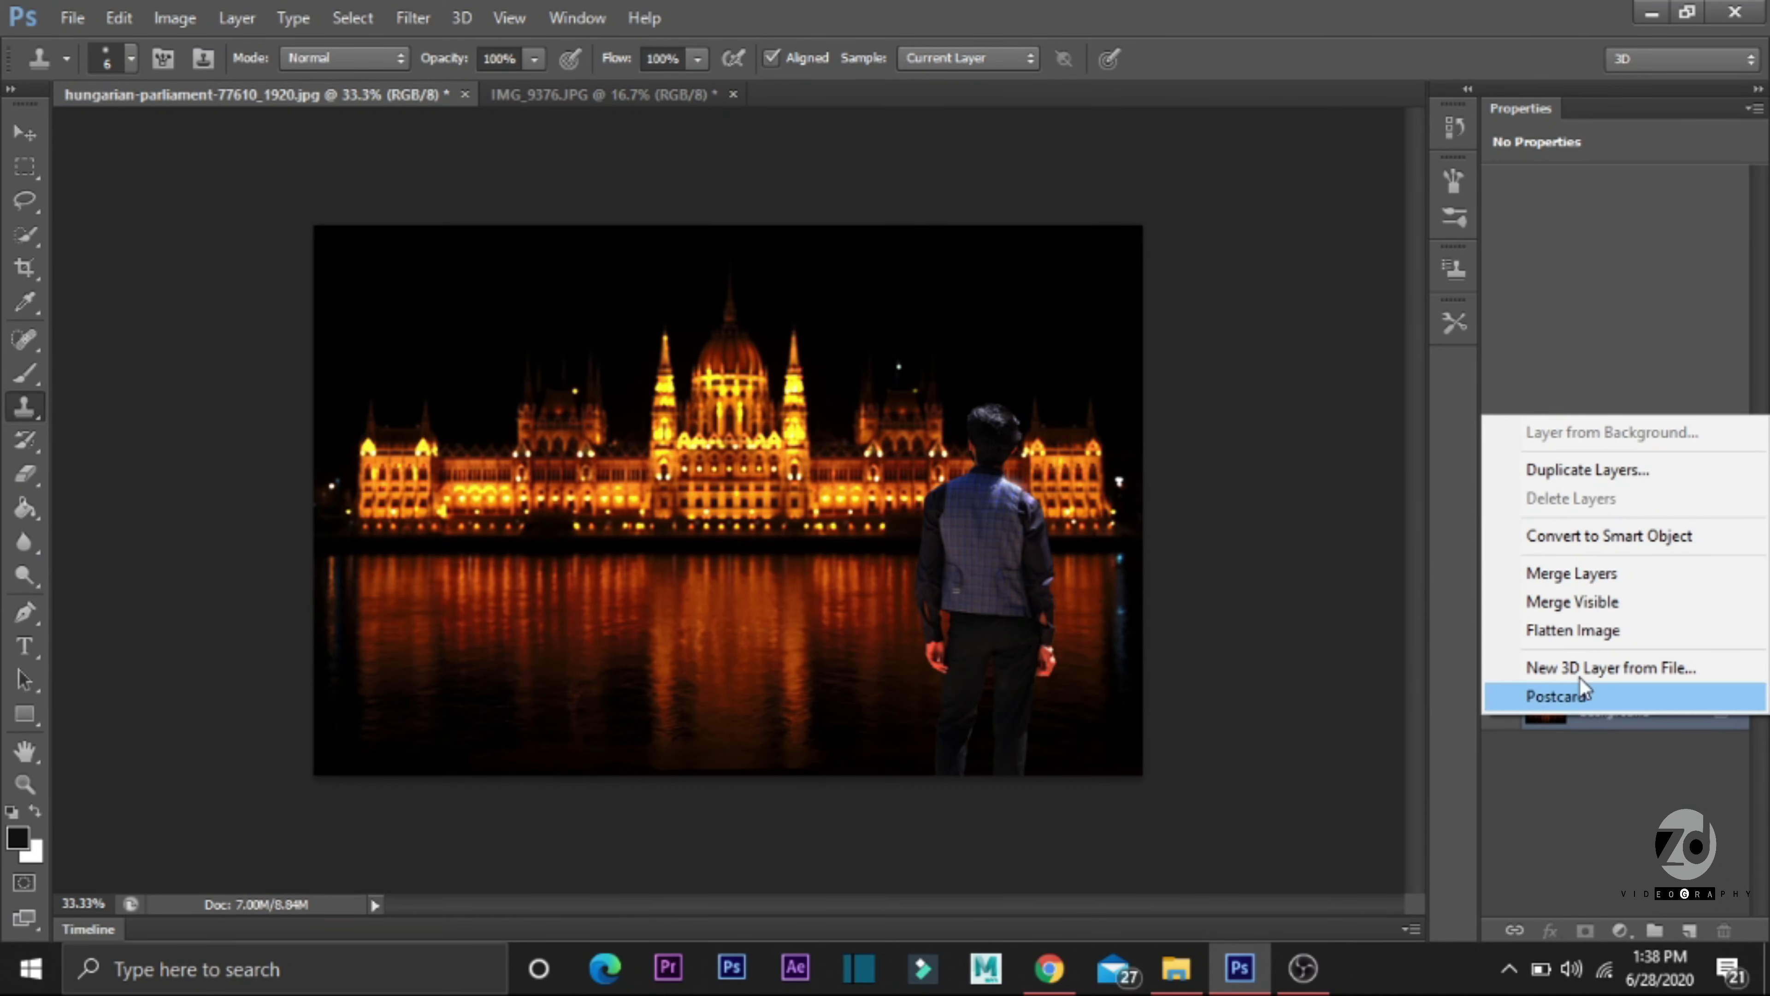
Step: Merge the layers, then brighten the composite with a curve raising 185 to 200
left_click(1577, 574)
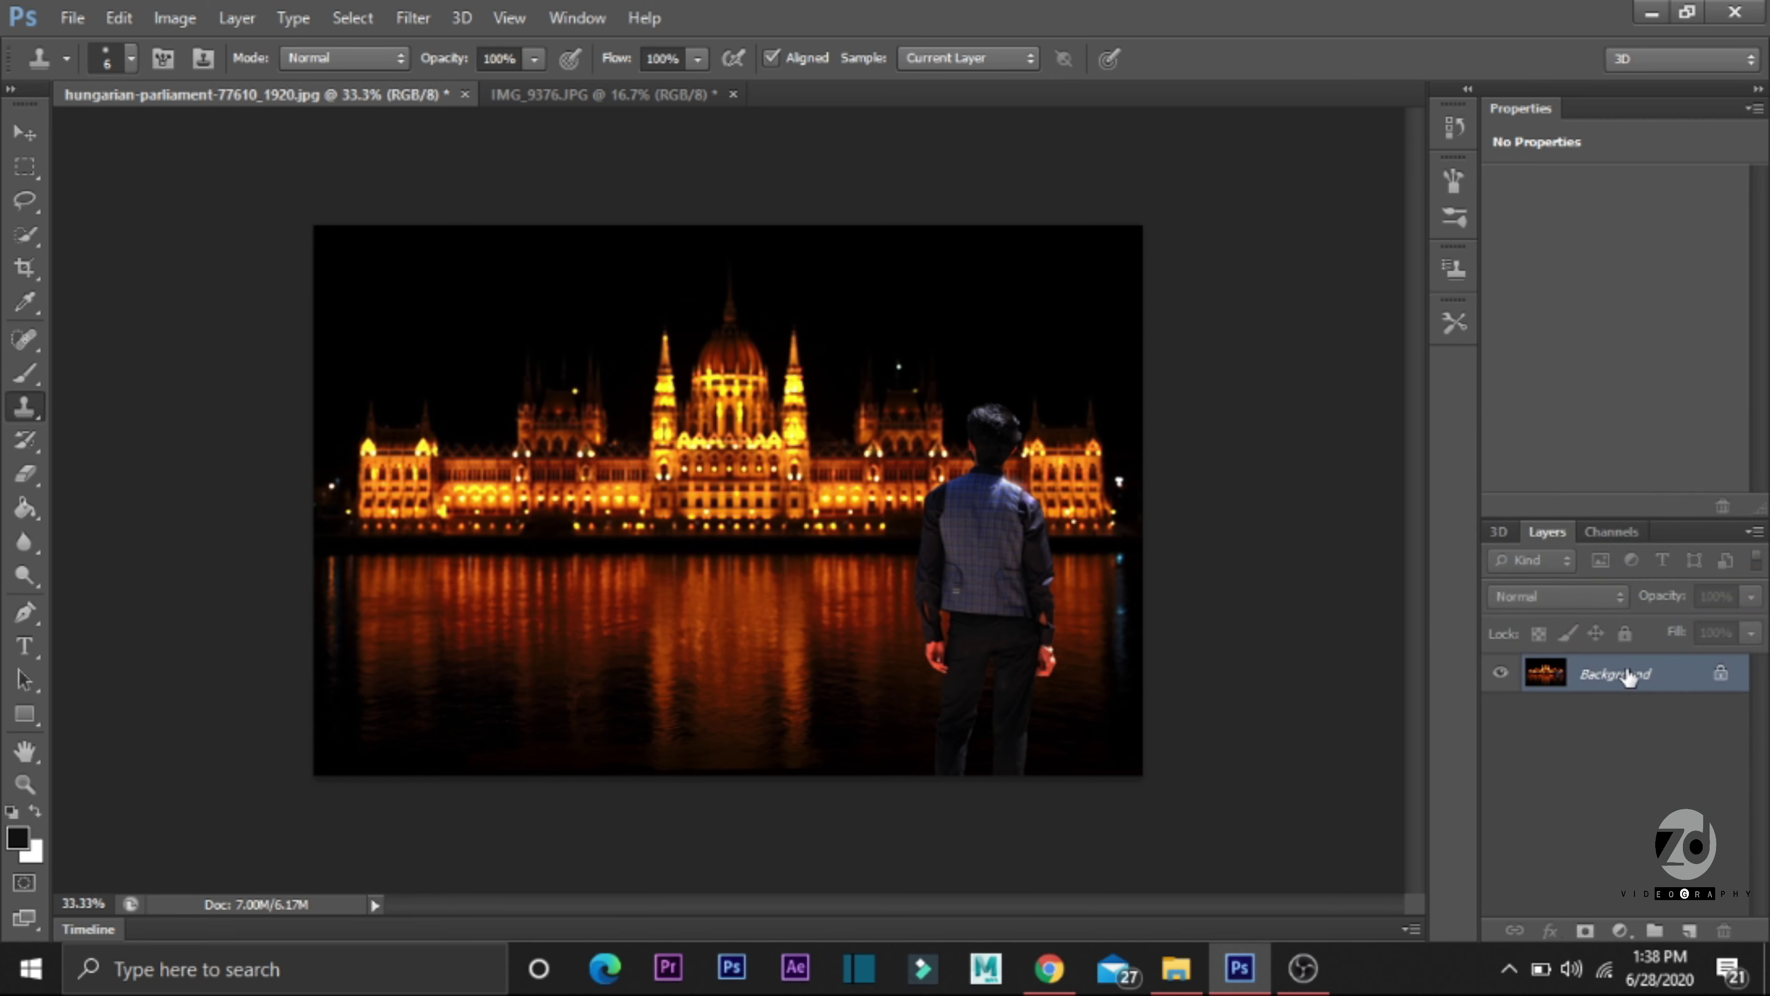
key("ctrl+m")
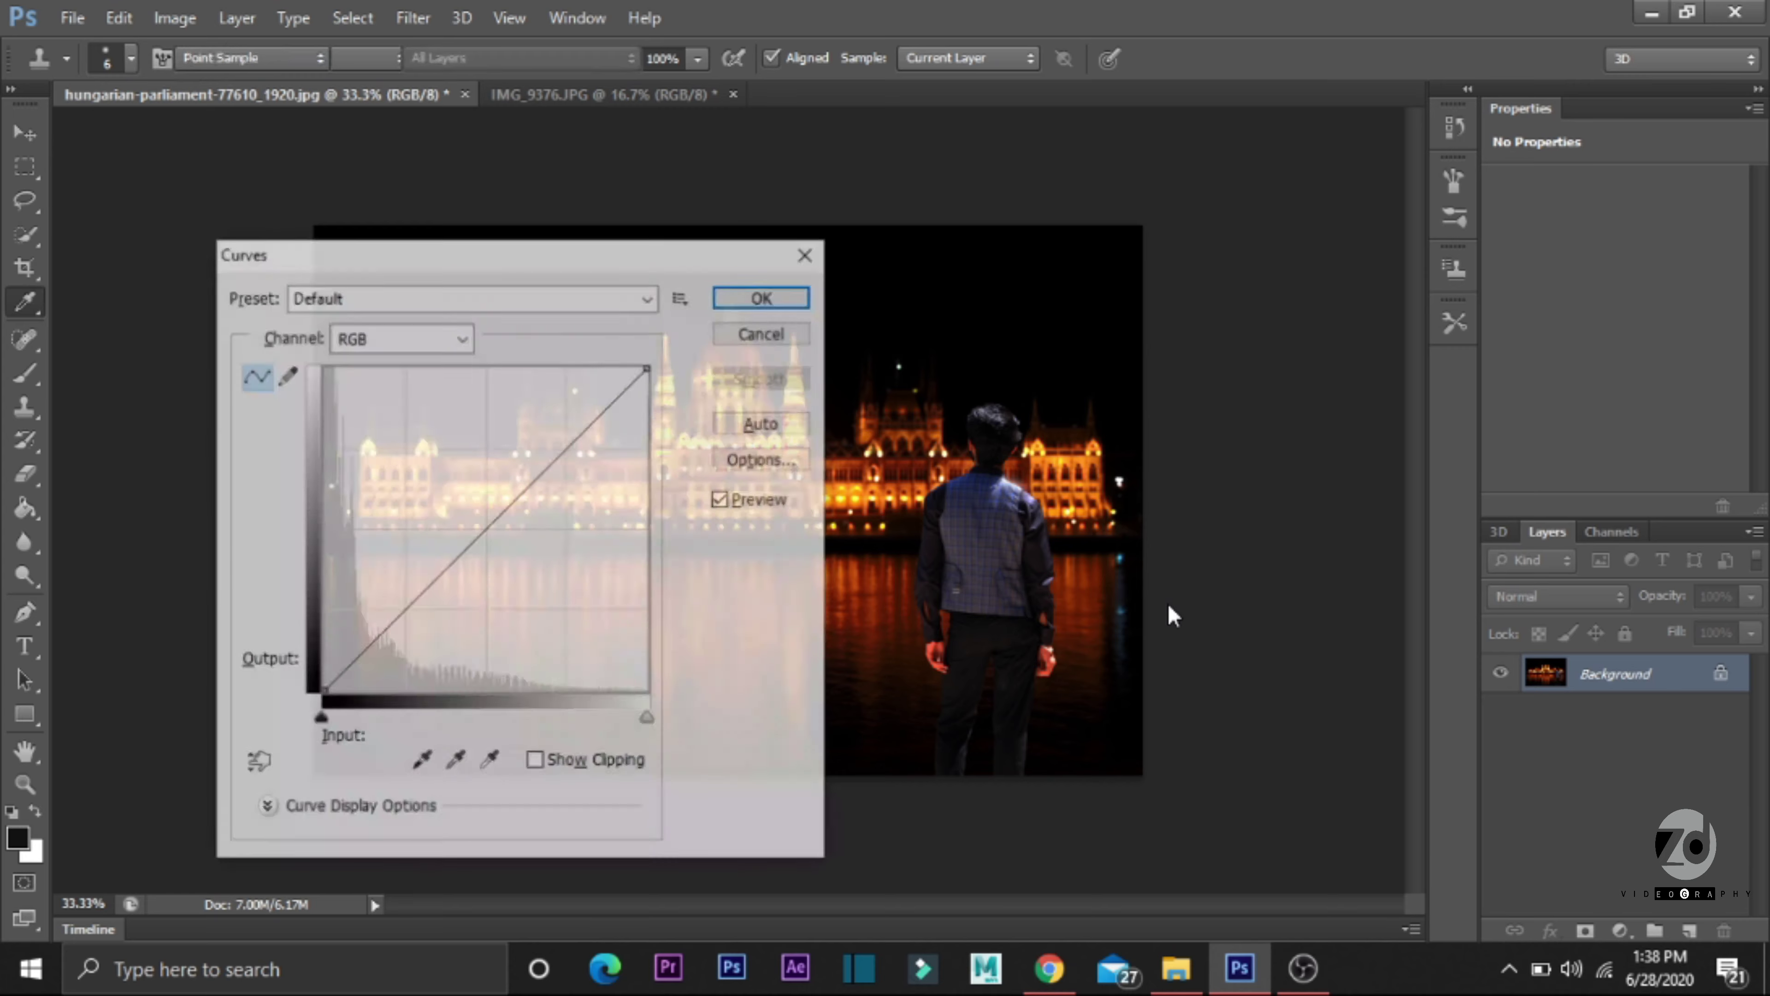
mouse_move(556, 244)
left_mouse_down()
mouse_move(824, 225)
mouse_move(1626, 84)
left_mouse_up()
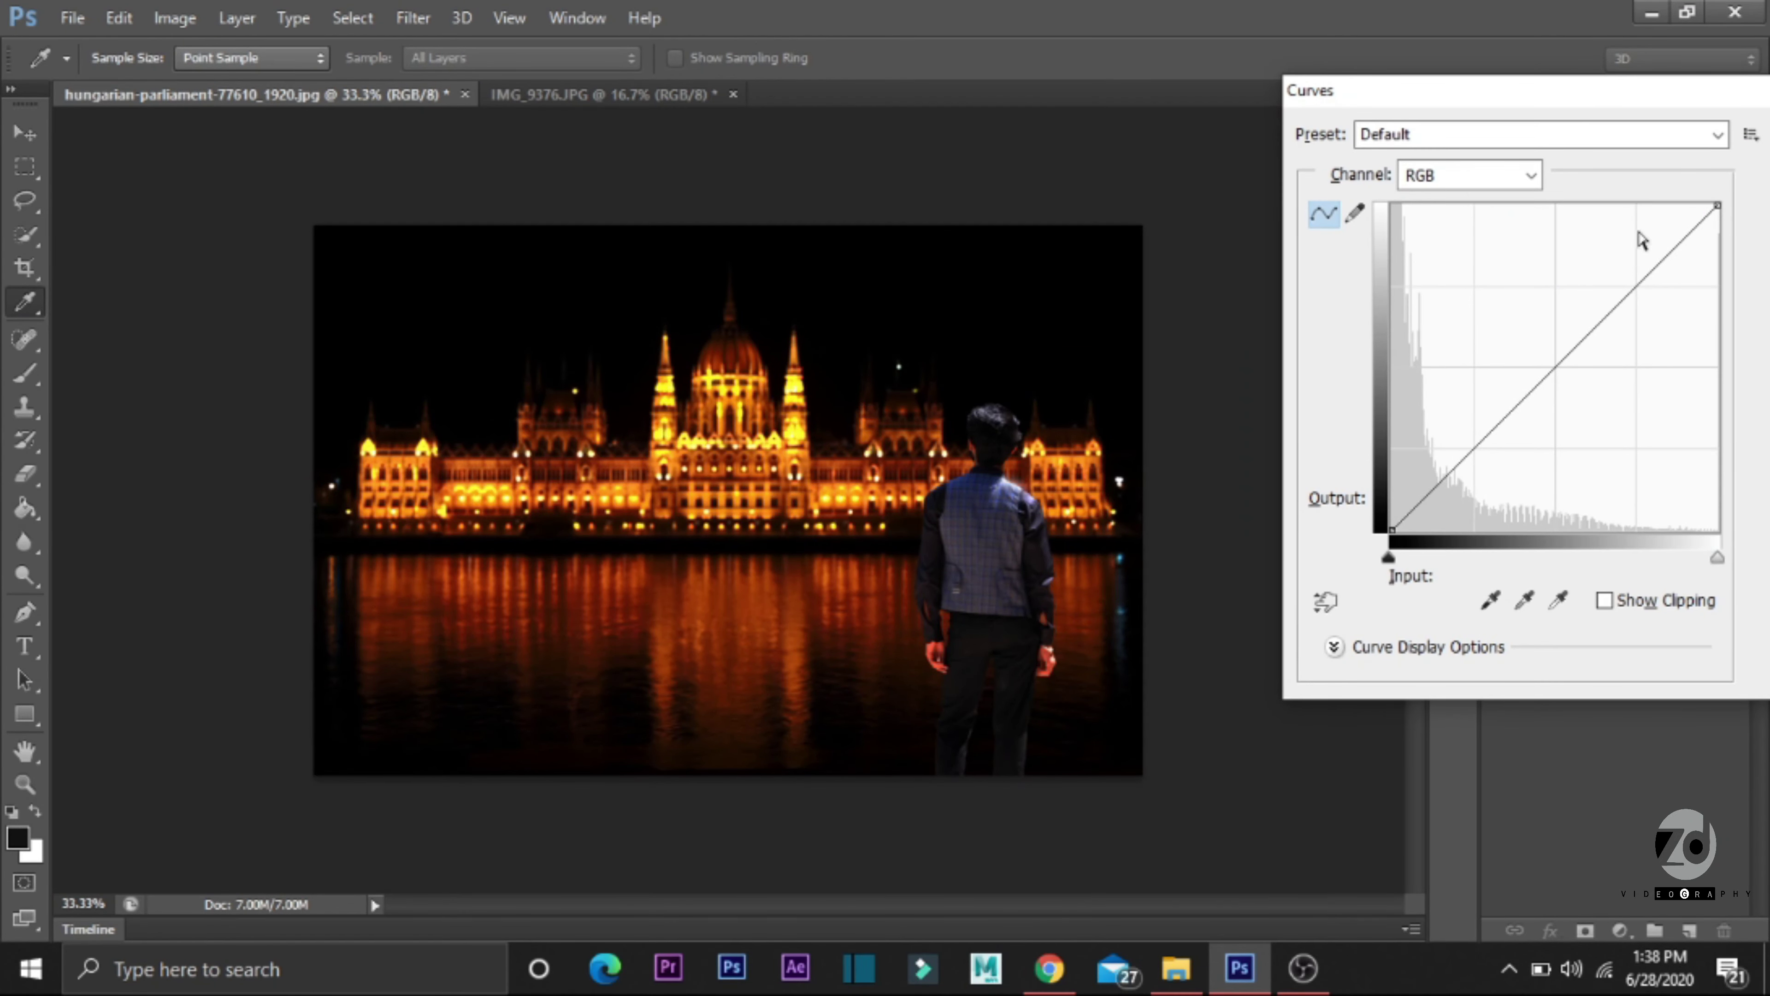
left_click(1652, 280)
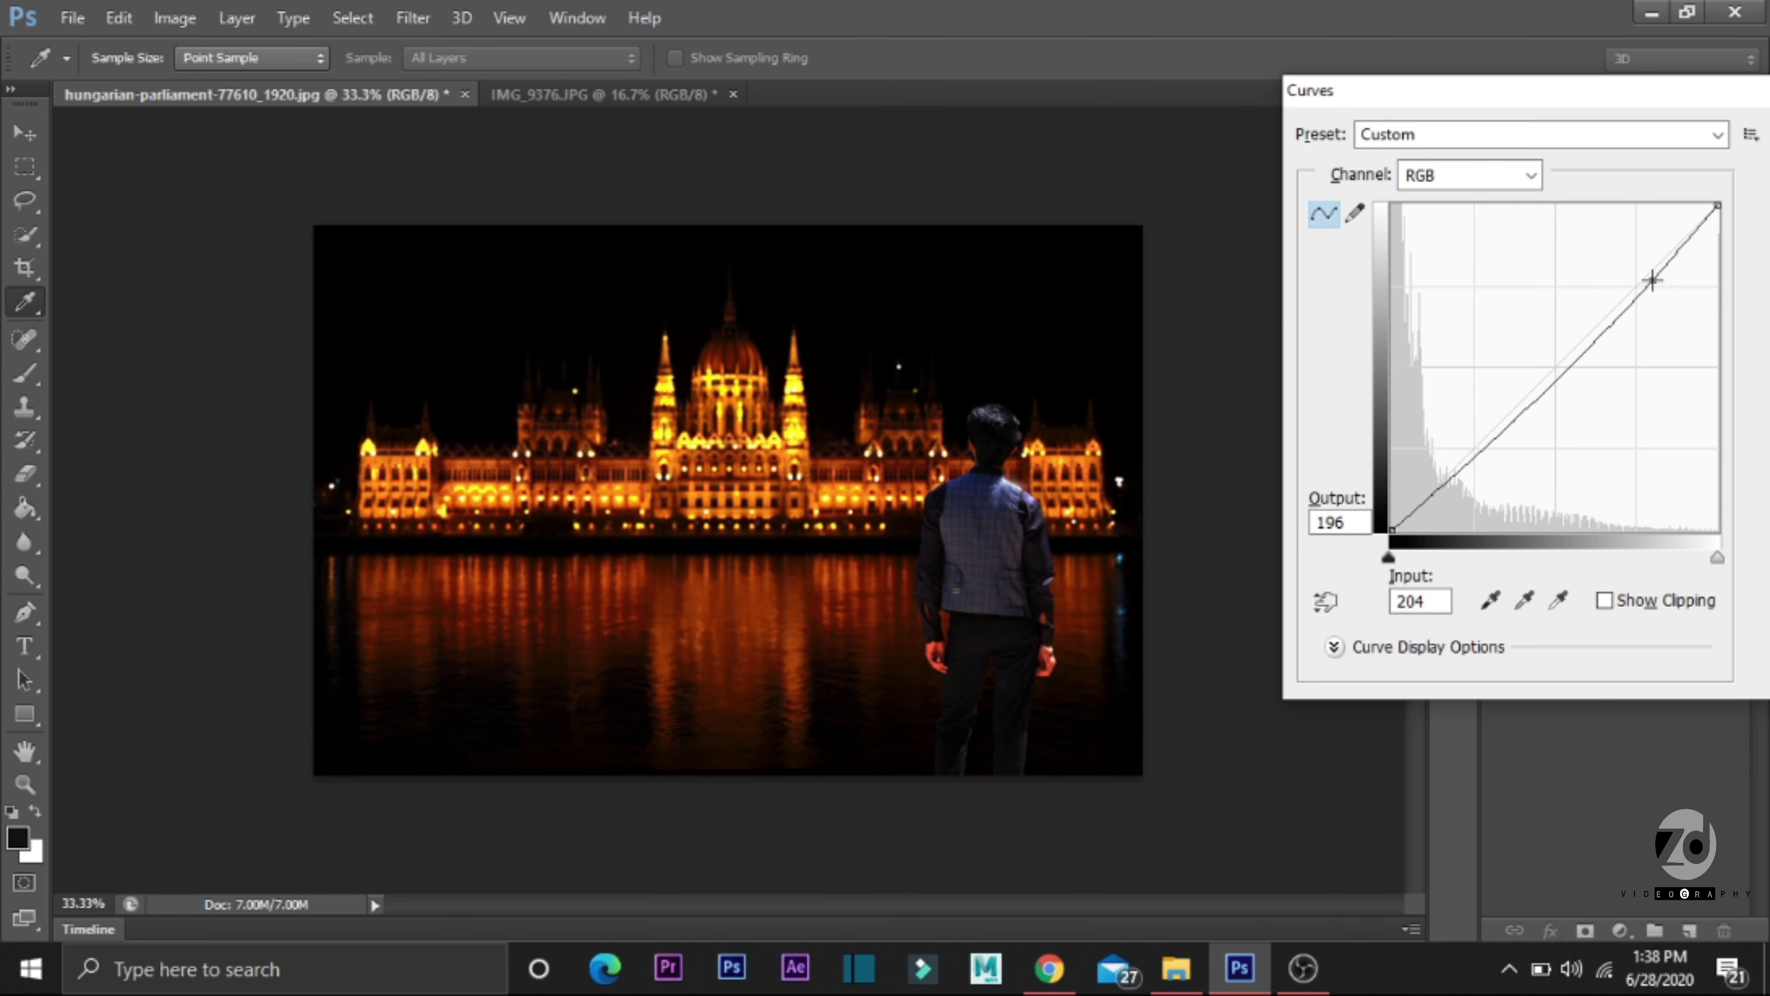
left_click_drag(1652, 280, 1630, 274)
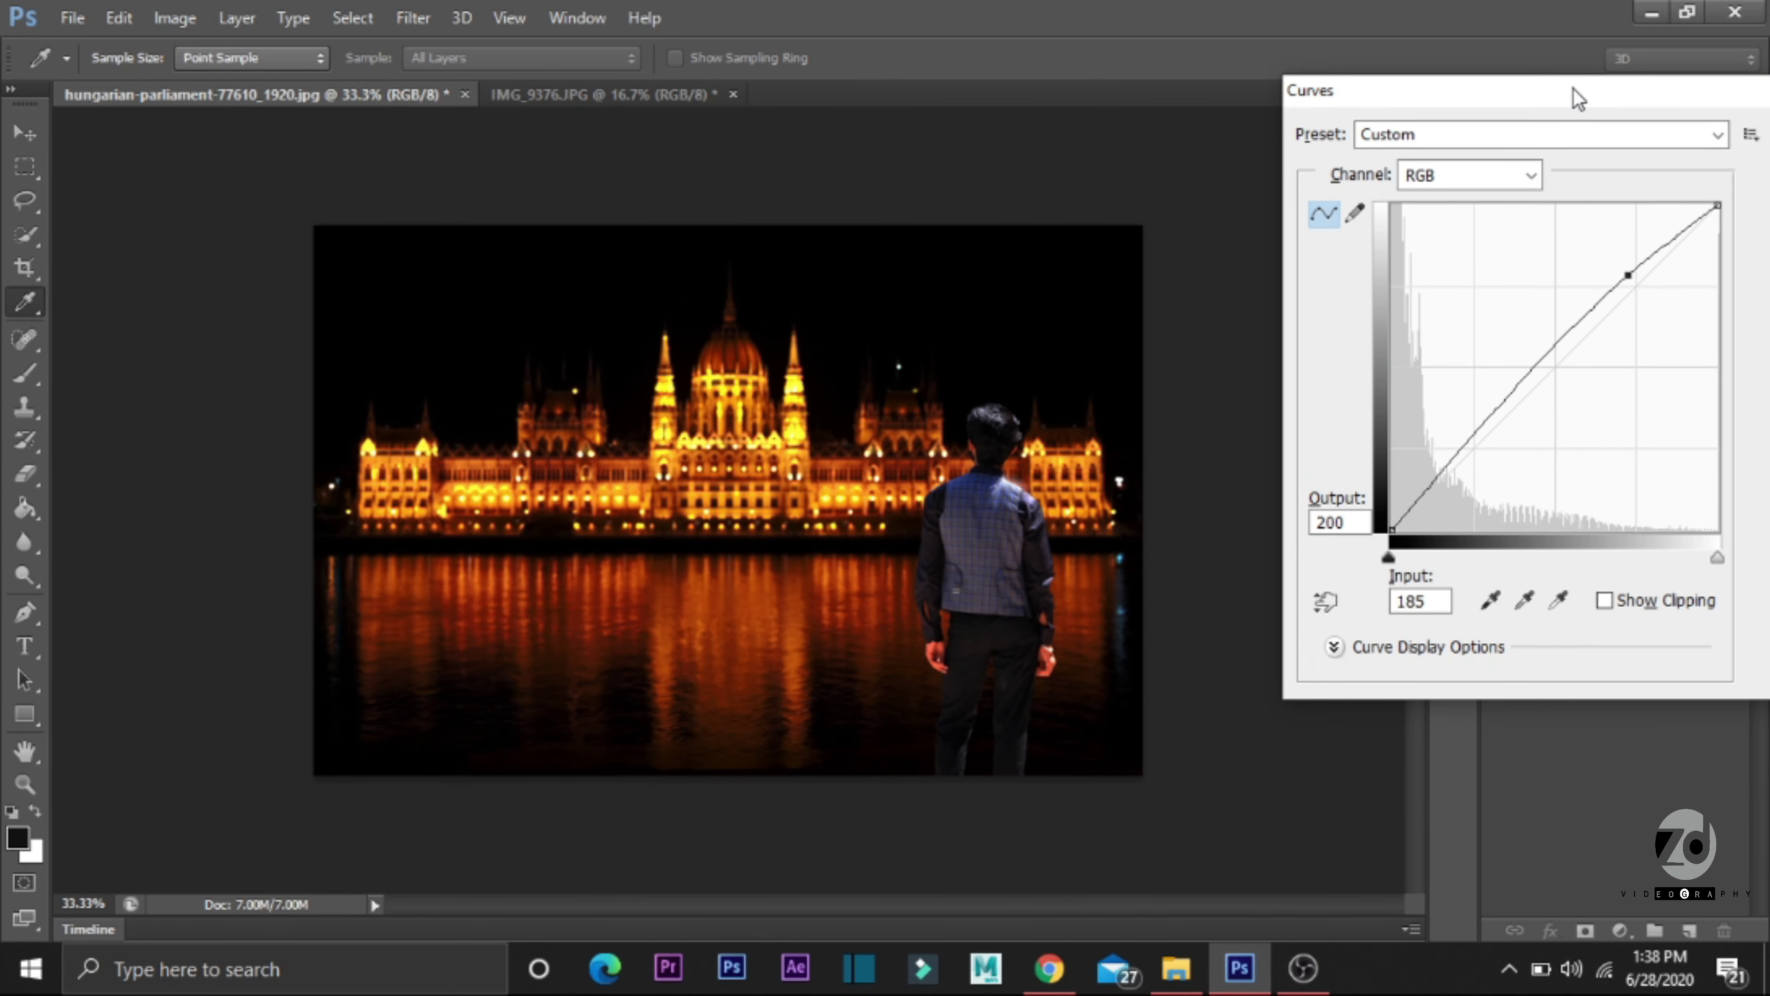
left_click_drag(1579, 99, 1283, 159)
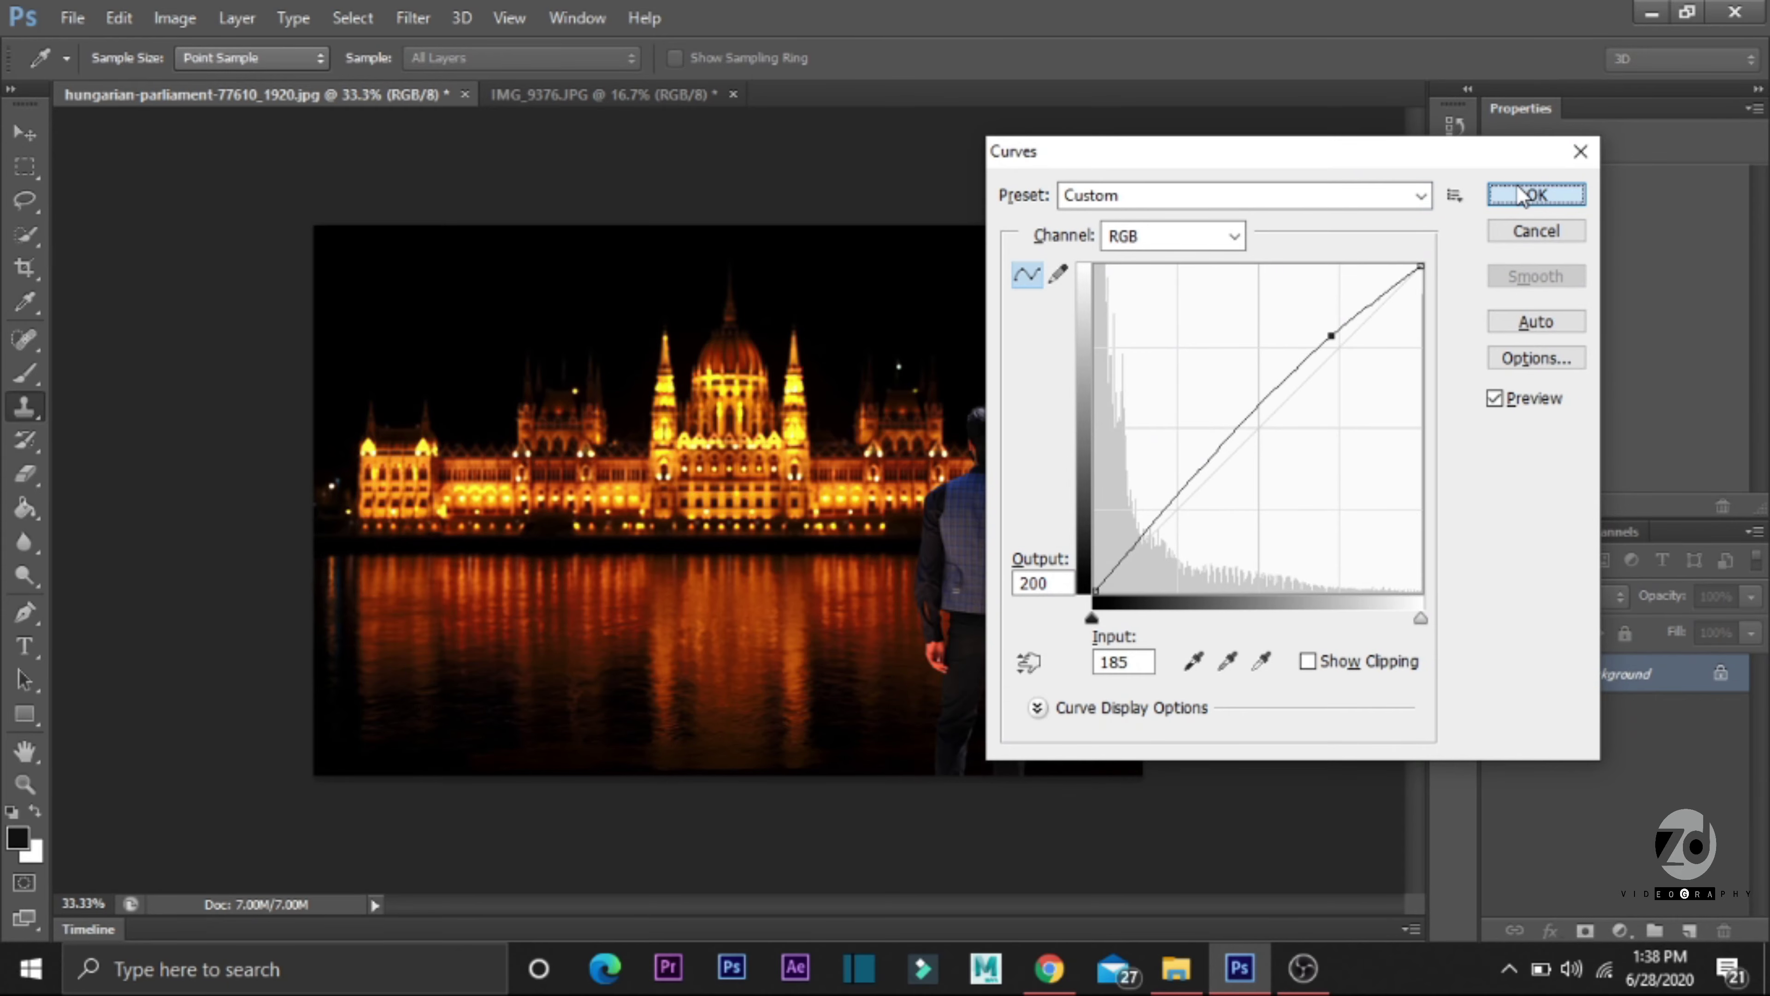
left_click(1523, 196)
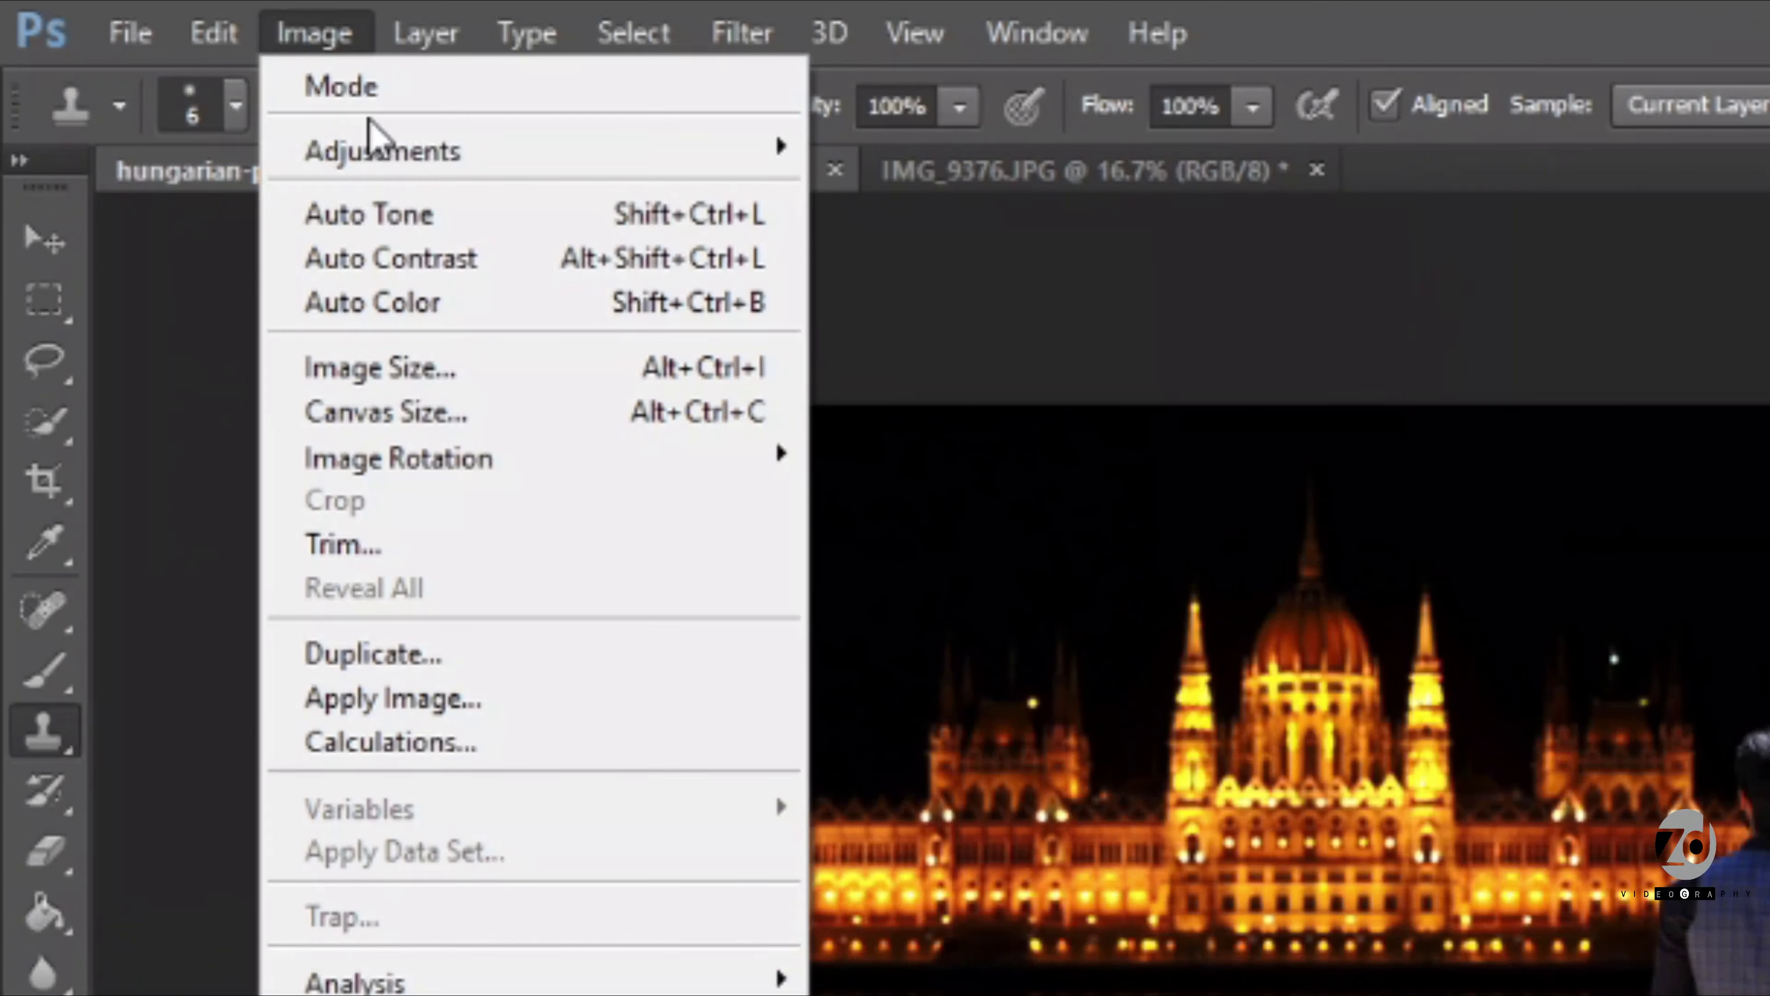
mouse_move(386, 150)
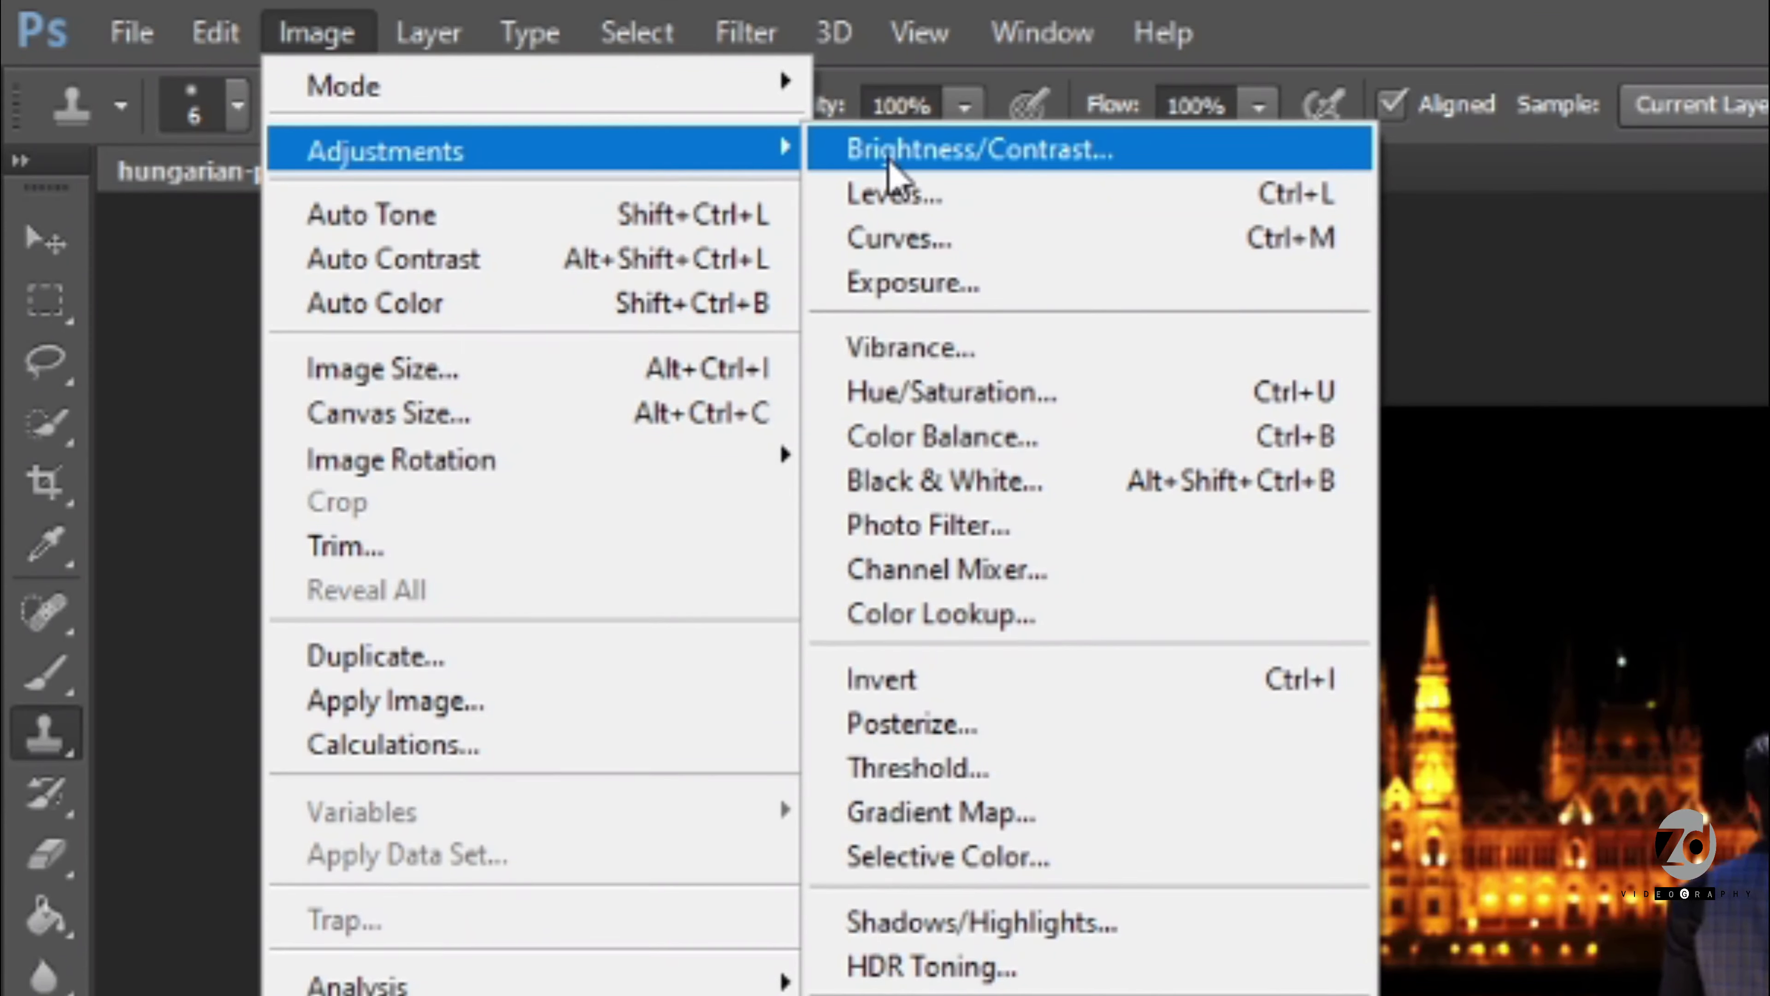
Step: Apply a Brightness/Contrast adjustment of Brightness 18 and Contrast 8 to the composite
left_click(889, 162)
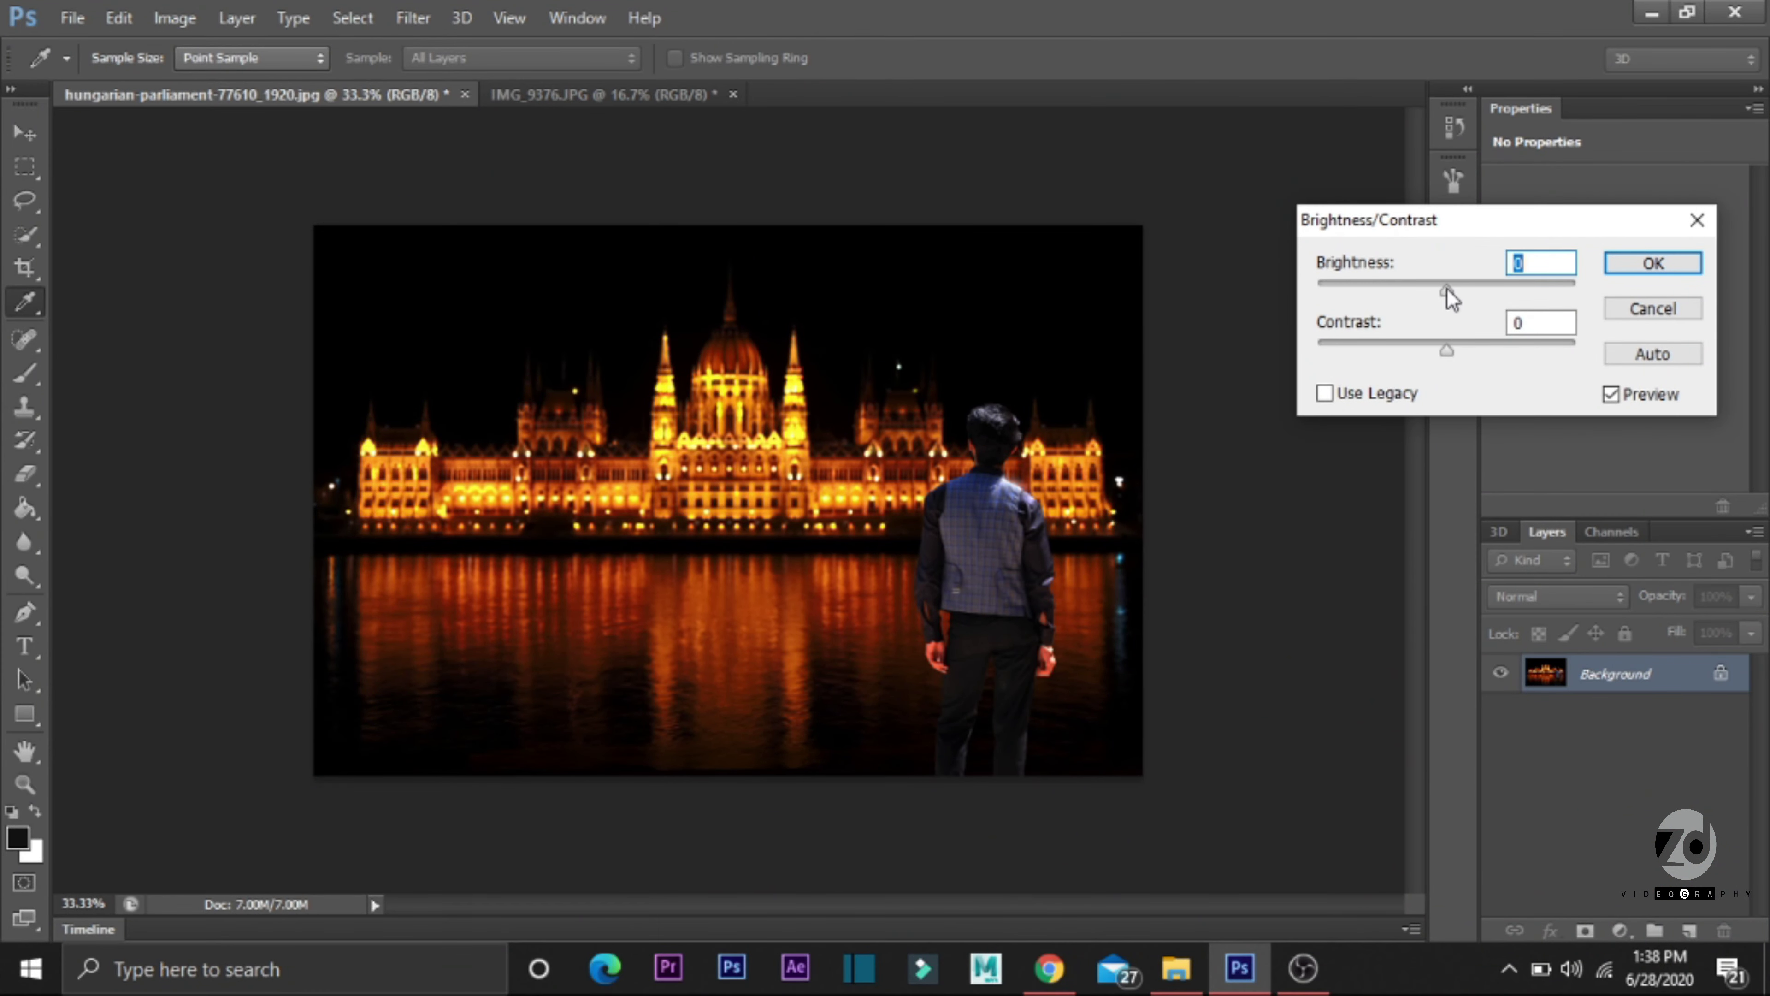
mouse_move(1437, 292)
left_mouse_down()
mouse_move(1485, 290)
mouse_move(1463, 299)
mouse_move(1483, 347)
left_mouse_up()
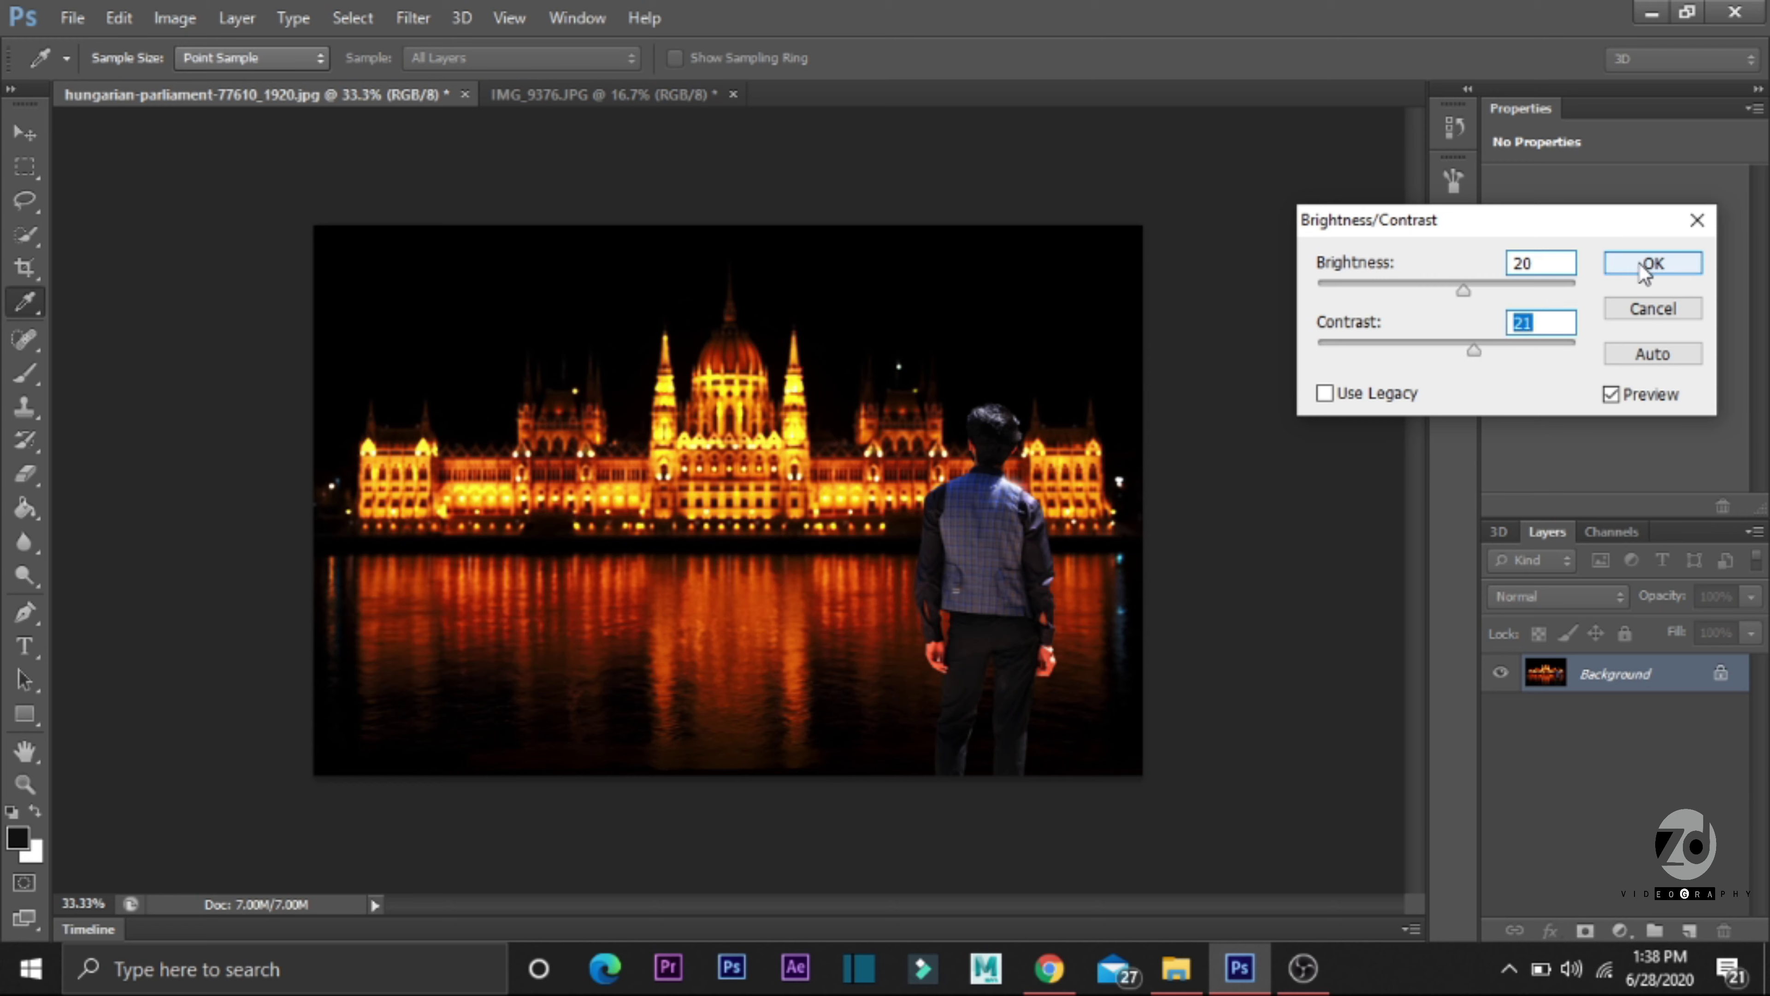
left_click_drag(1460, 282, 1455, 285)
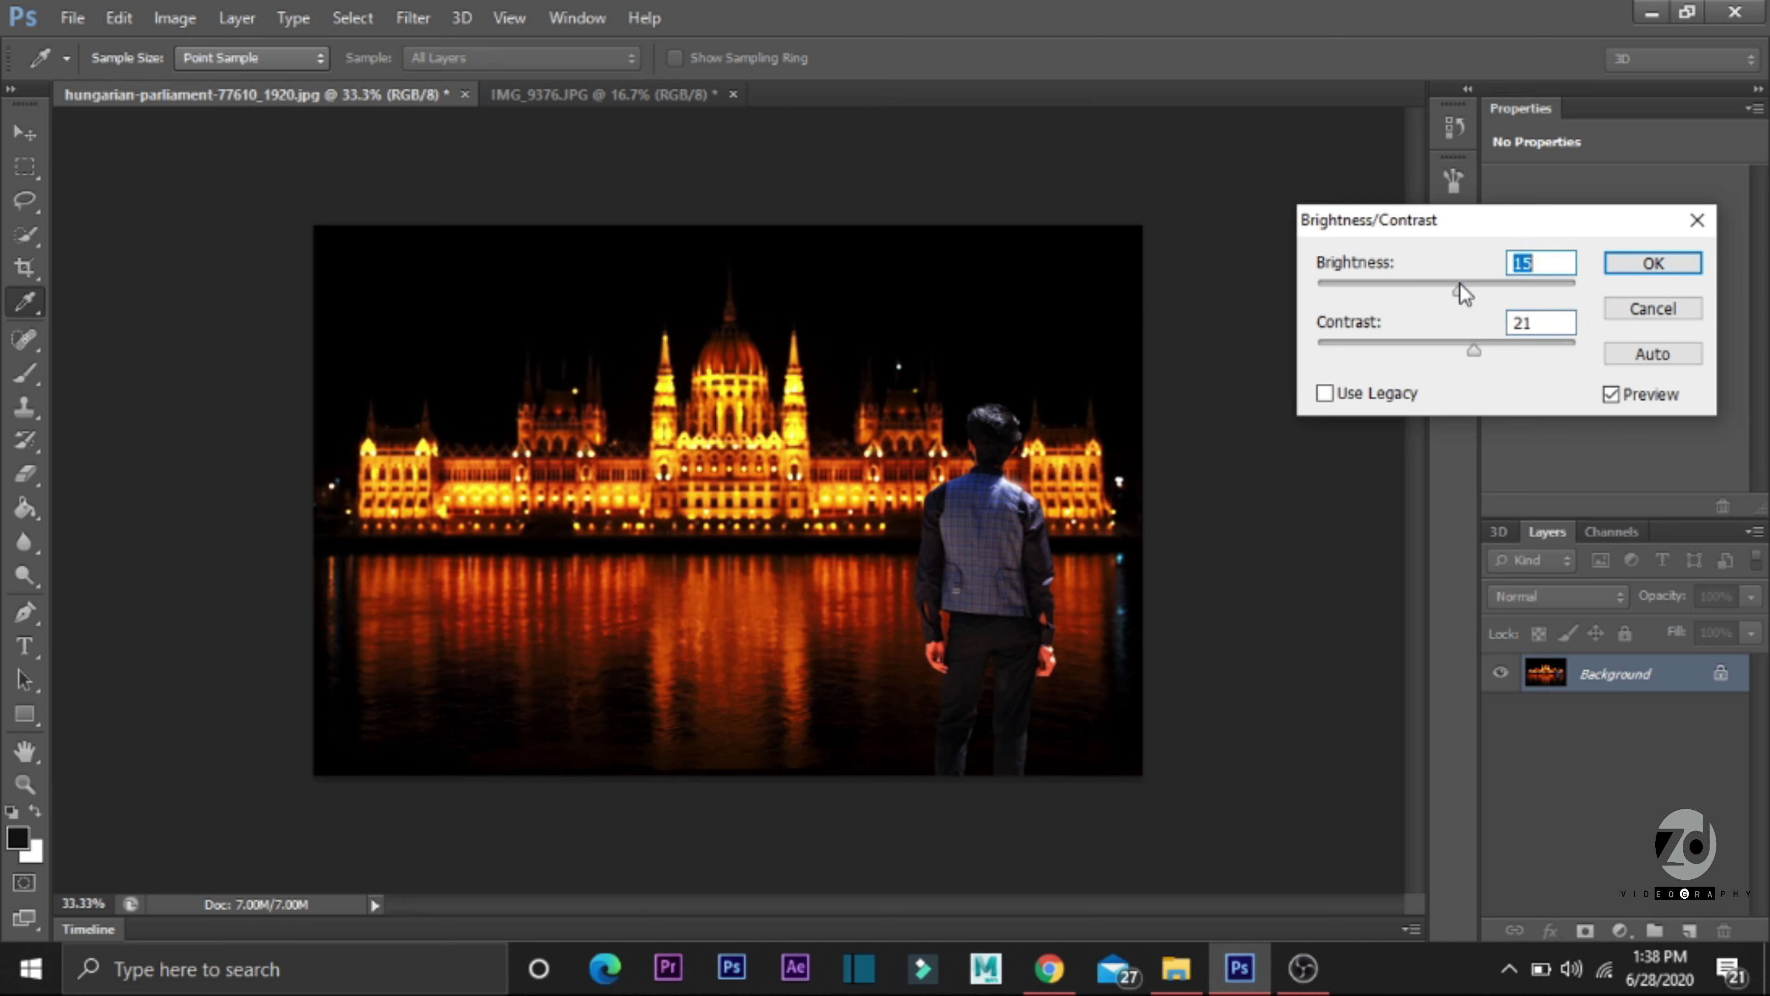
left_click_drag(1474, 283, 1466, 281)
left_click_drag(1478, 353, 1459, 354)
left_click_drag(1465, 293, 1466, 292)
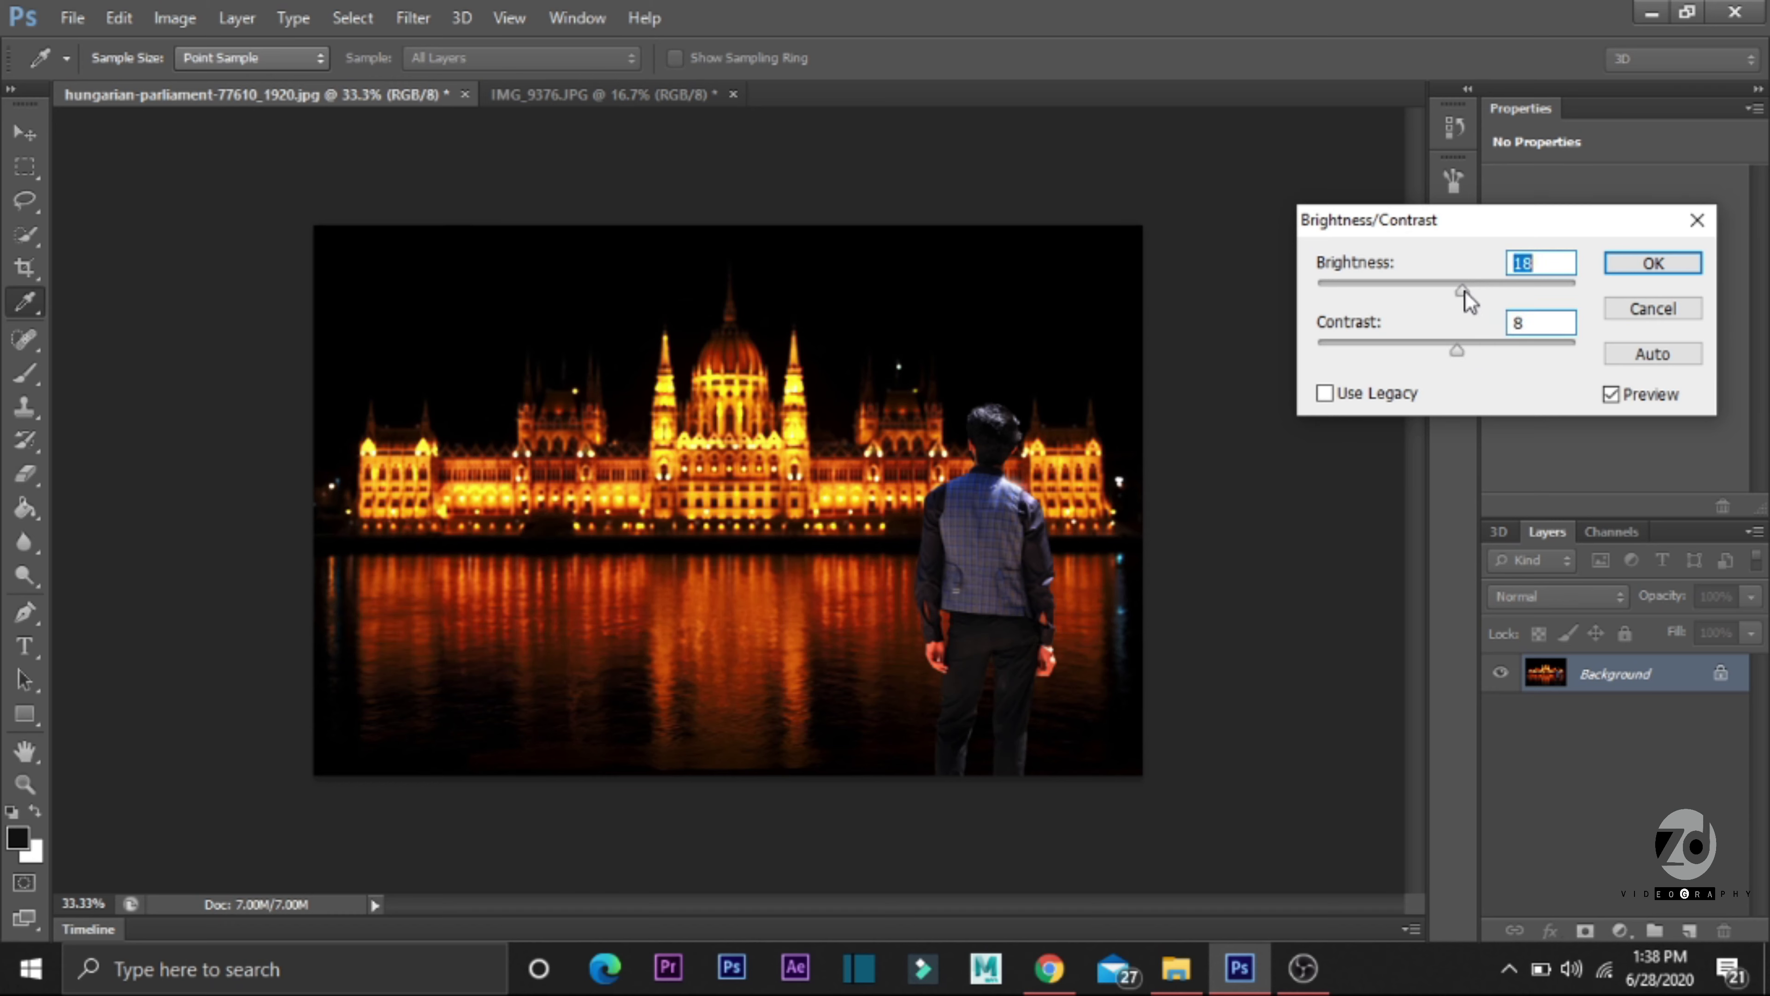
left_click(1653, 263)
Step: In Selective Color, add cyan (+23) to the Reds and adjust their yellow
key("s")
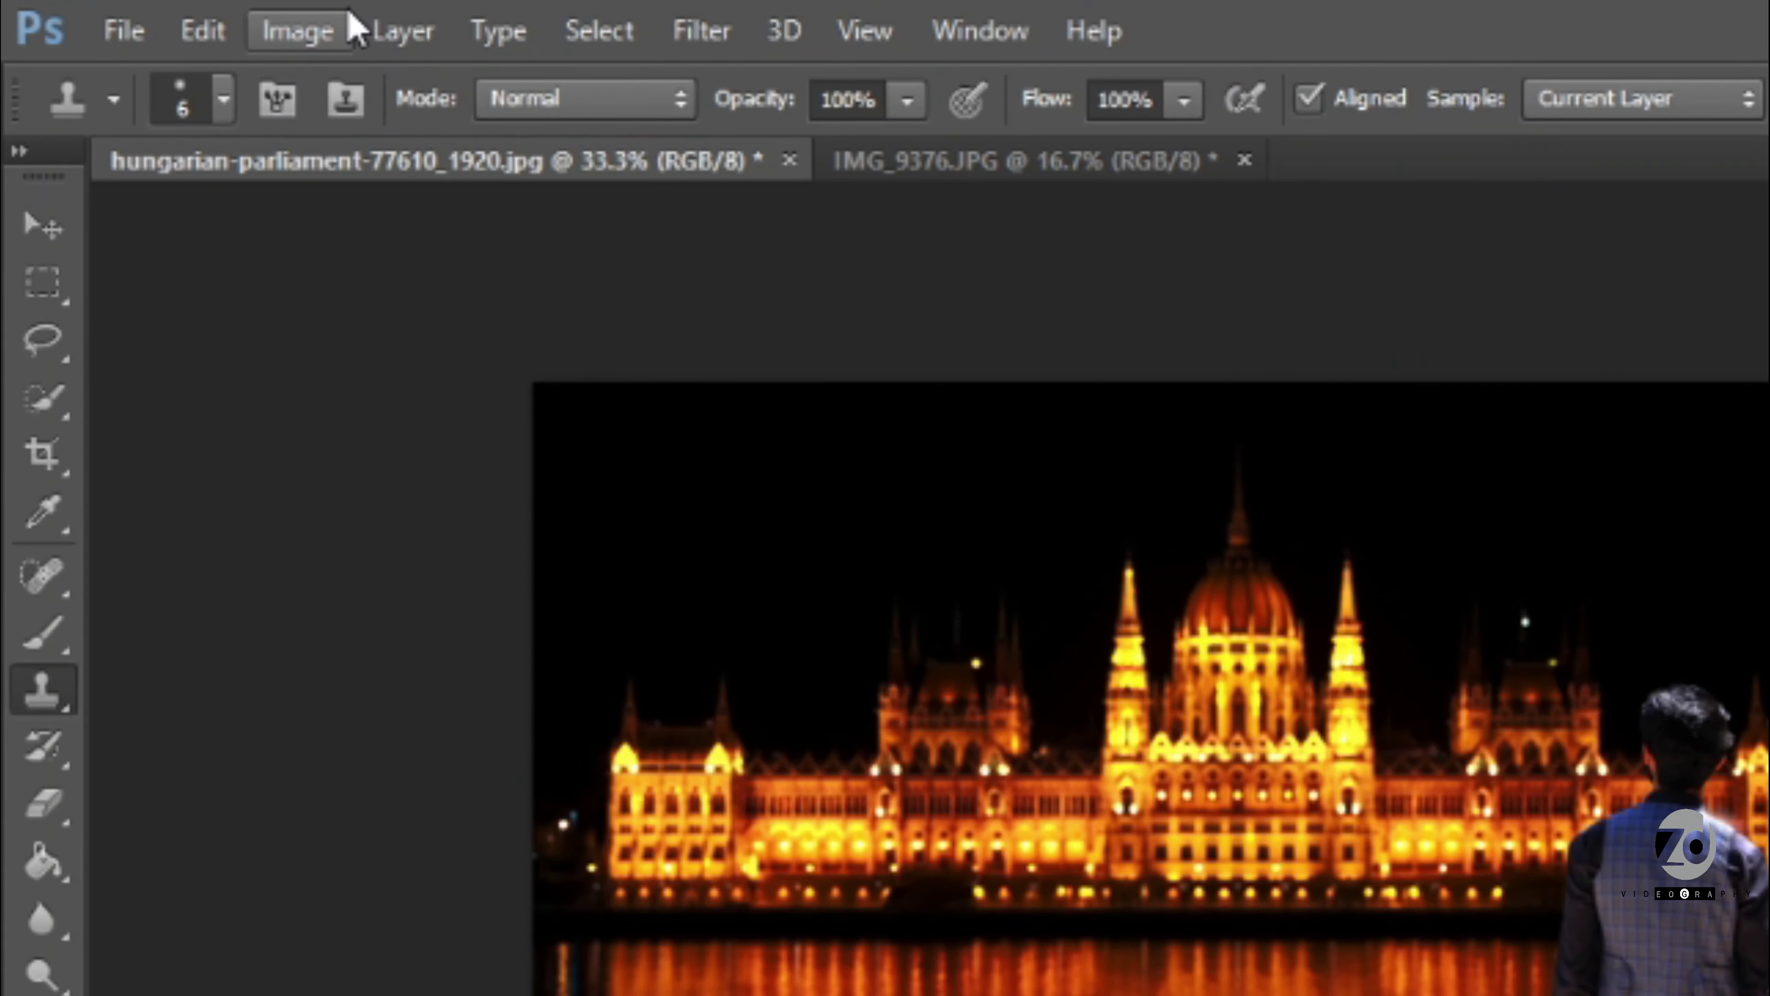
left_click(403, 31)
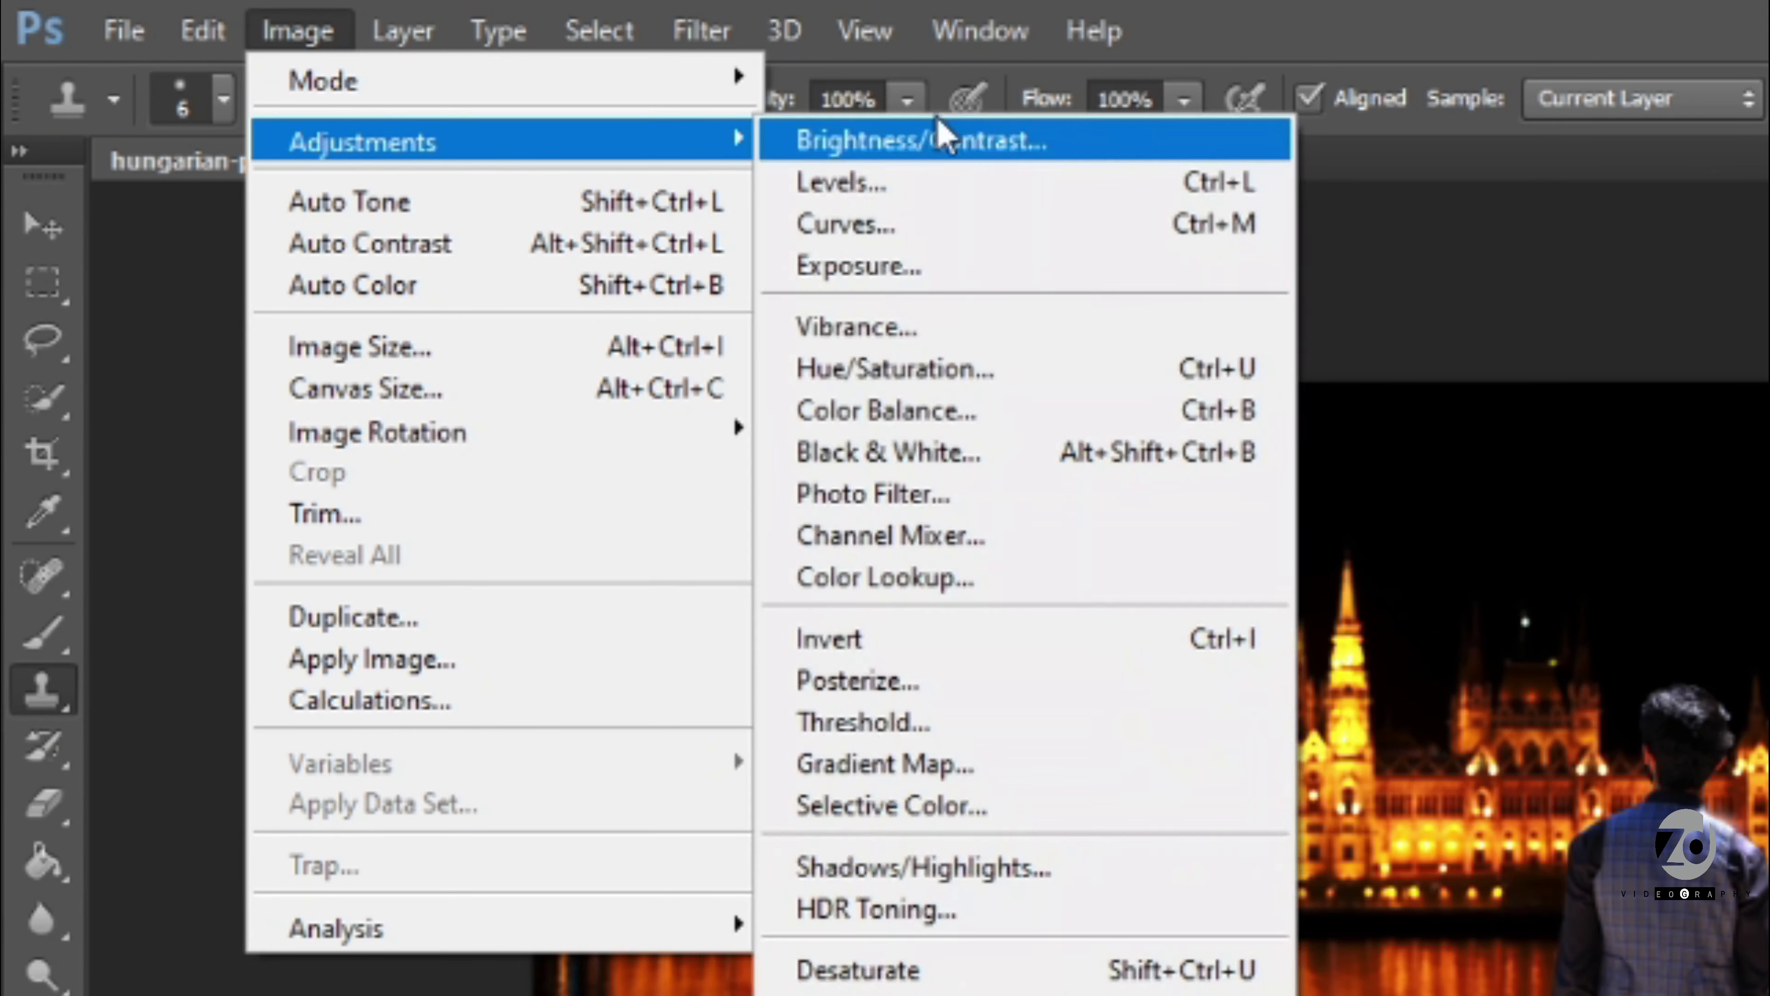
mouse_move(362, 141)
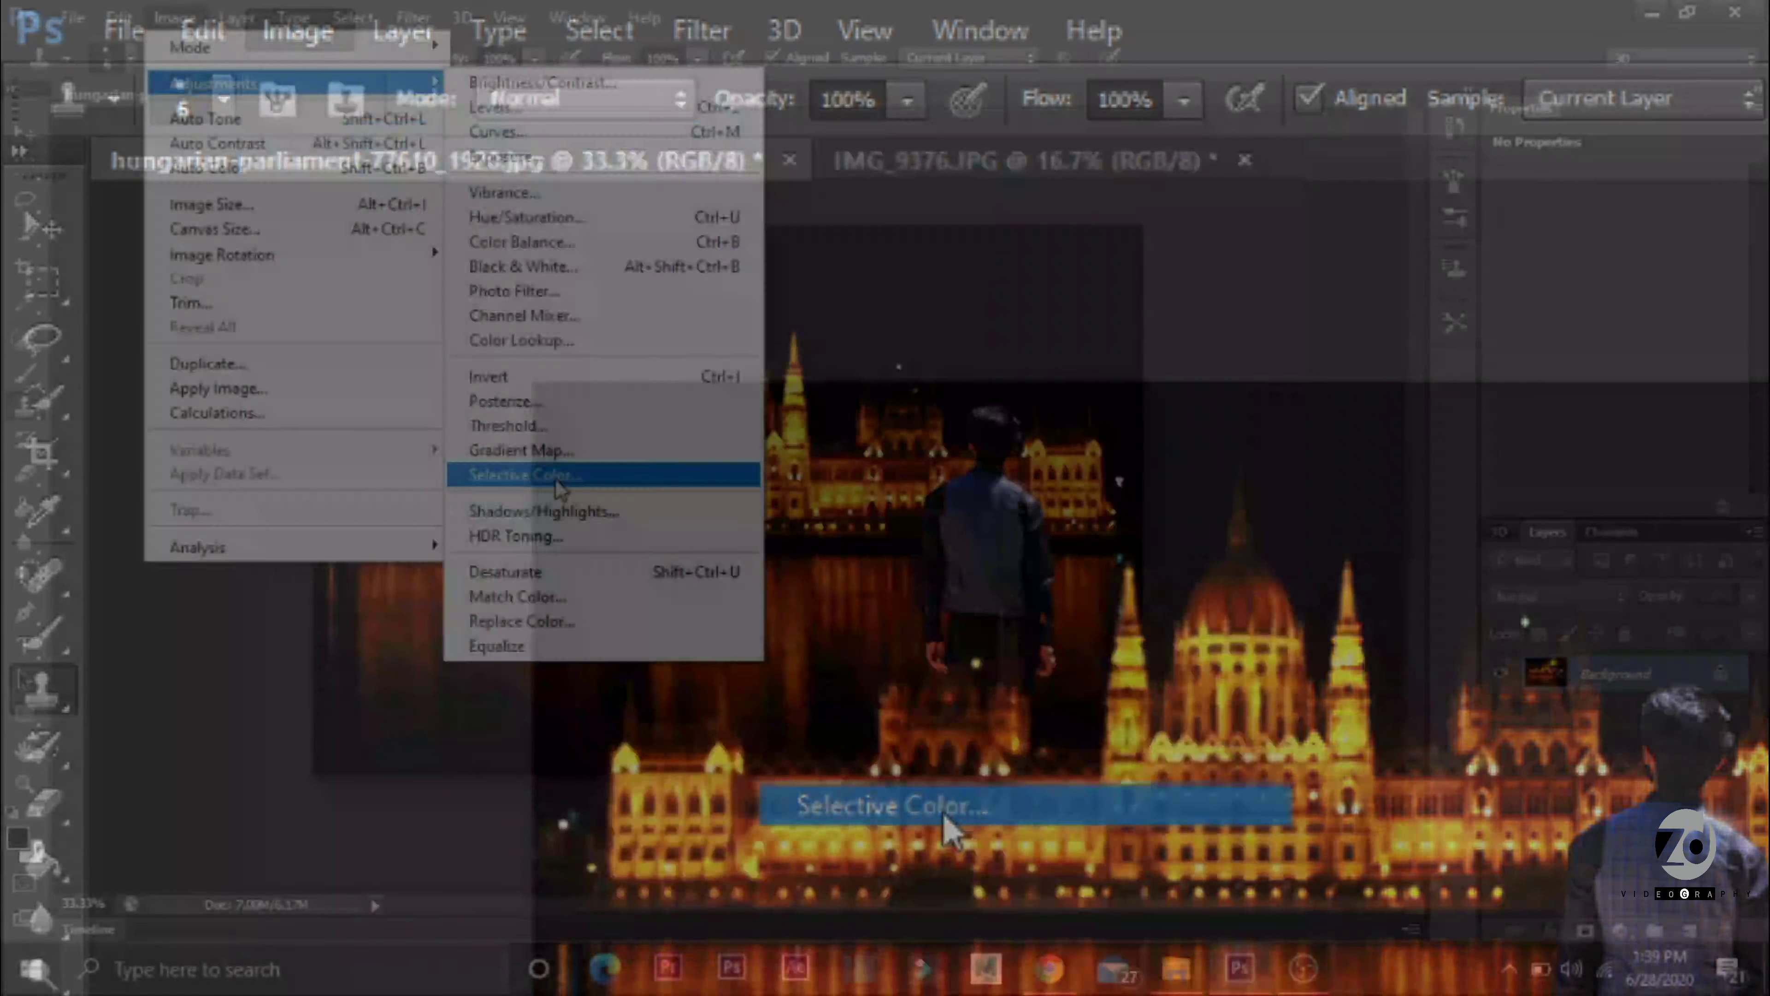
left_click(945, 814)
left_click_drag(1468, 483, 1496, 479)
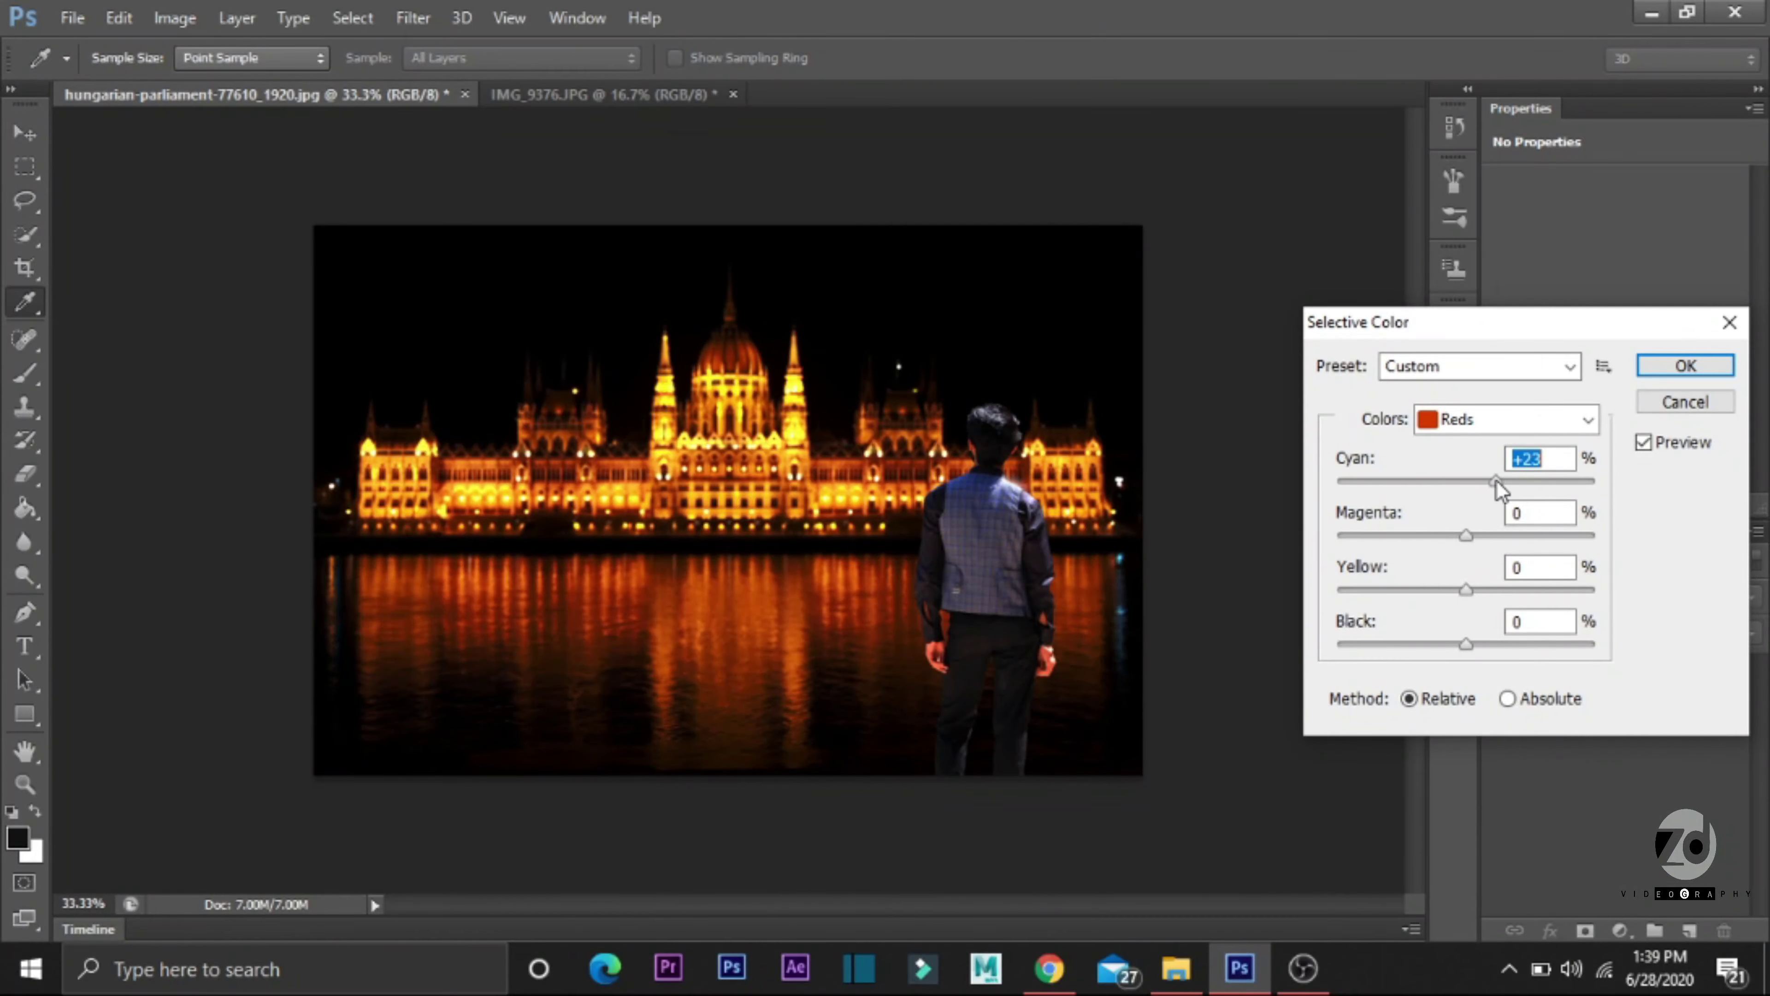
left_click_drag(1466, 589, 1470, 645)
Step: Add cyan and adjust the yellow amount in the Yellows range
left_click(1491, 422)
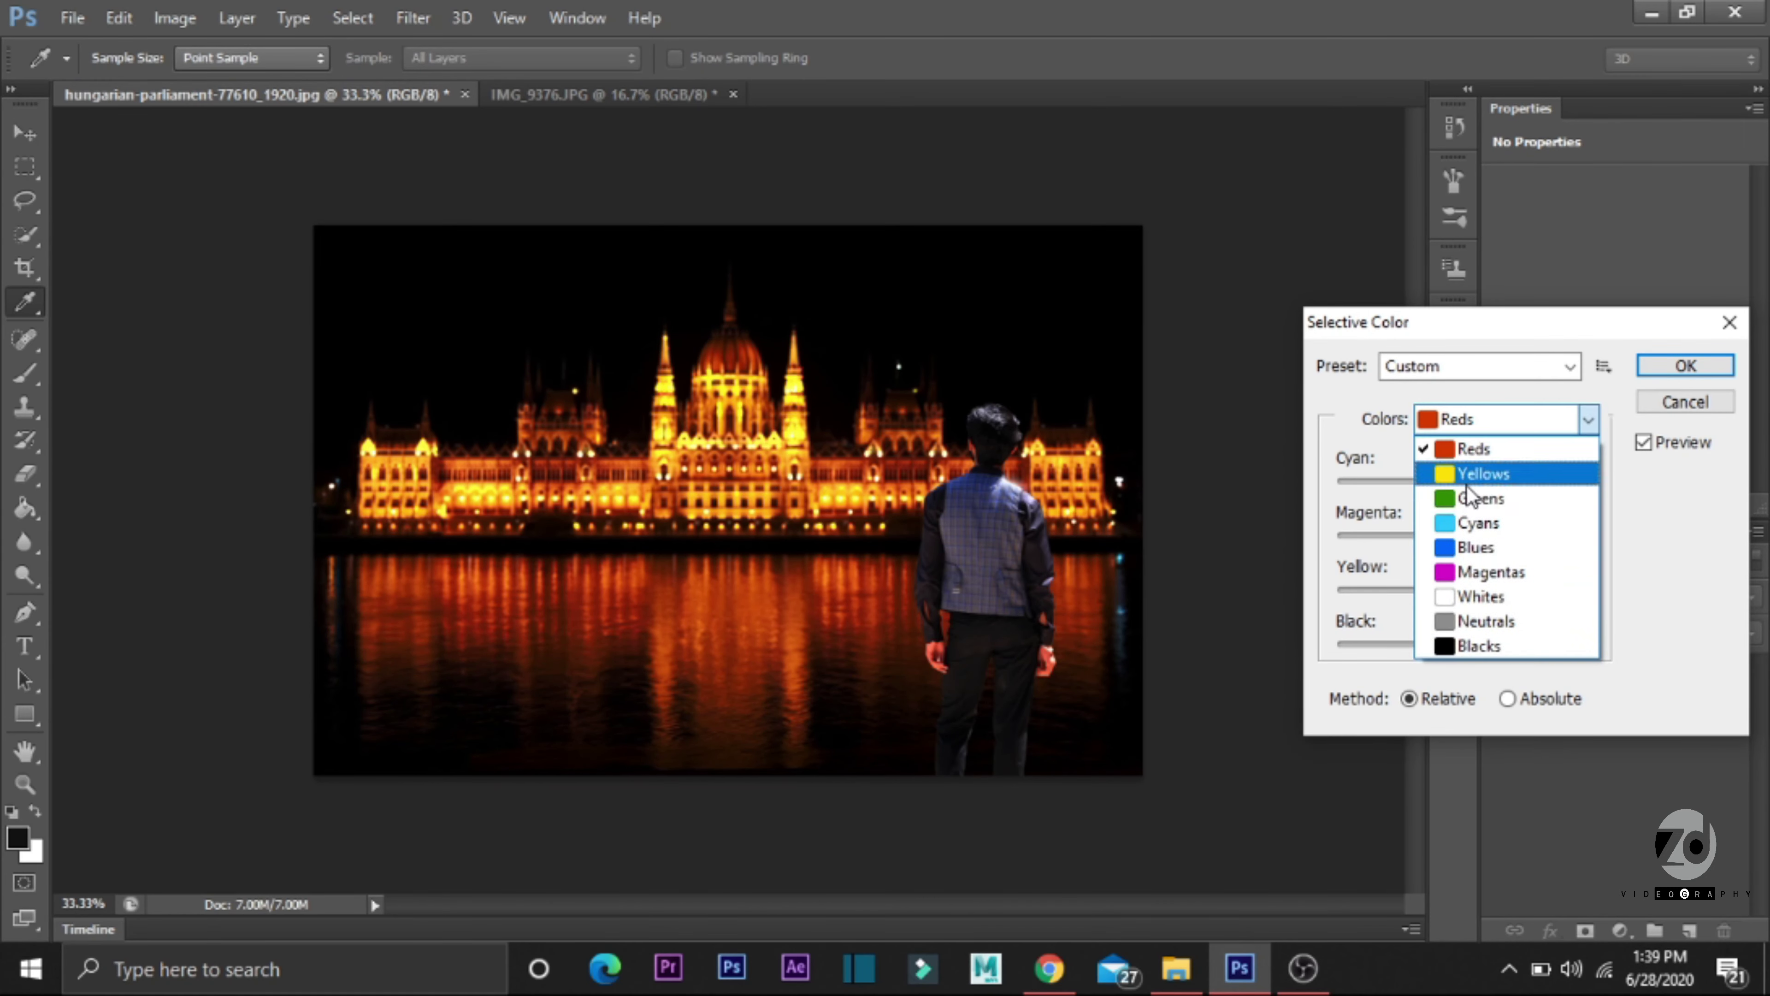
left_click(1467, 477)
left_click_drag(1464, 481, 1494, 481)
mouse_move(1466, 591)
left_mouse_down()
mouse_move(1417, 591)
mouse_move(1526, 591)
left_mouse_up()
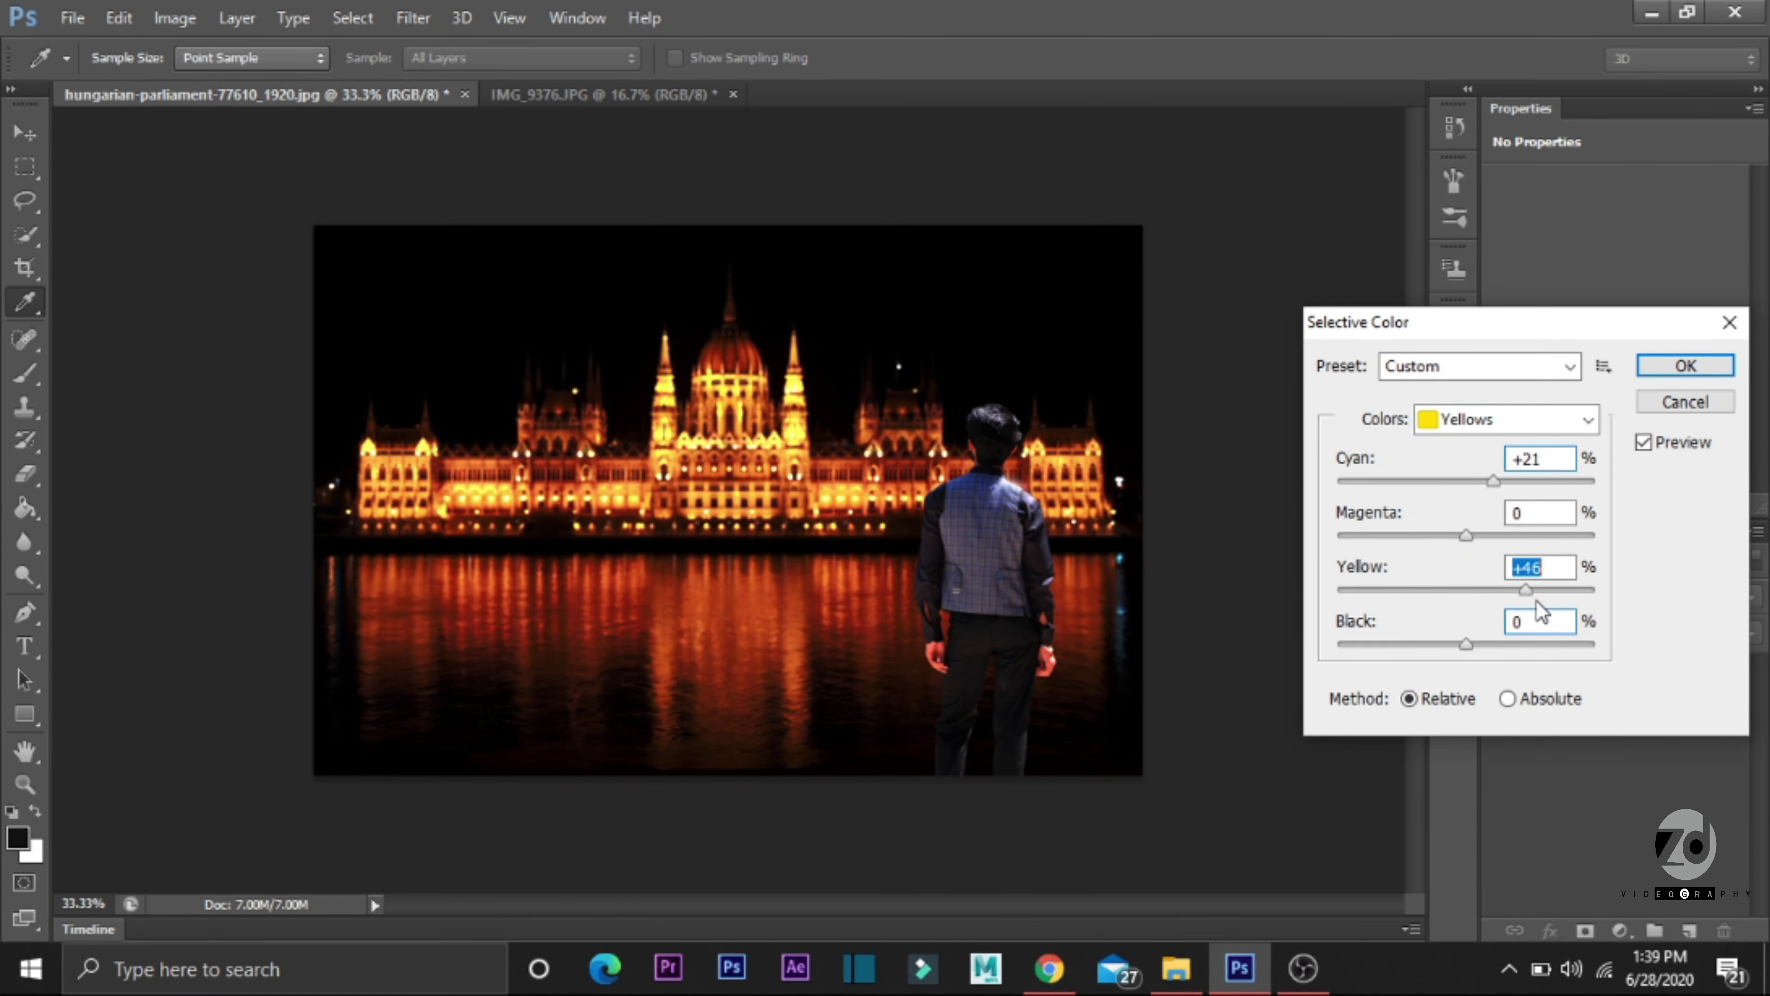
key("Tab")
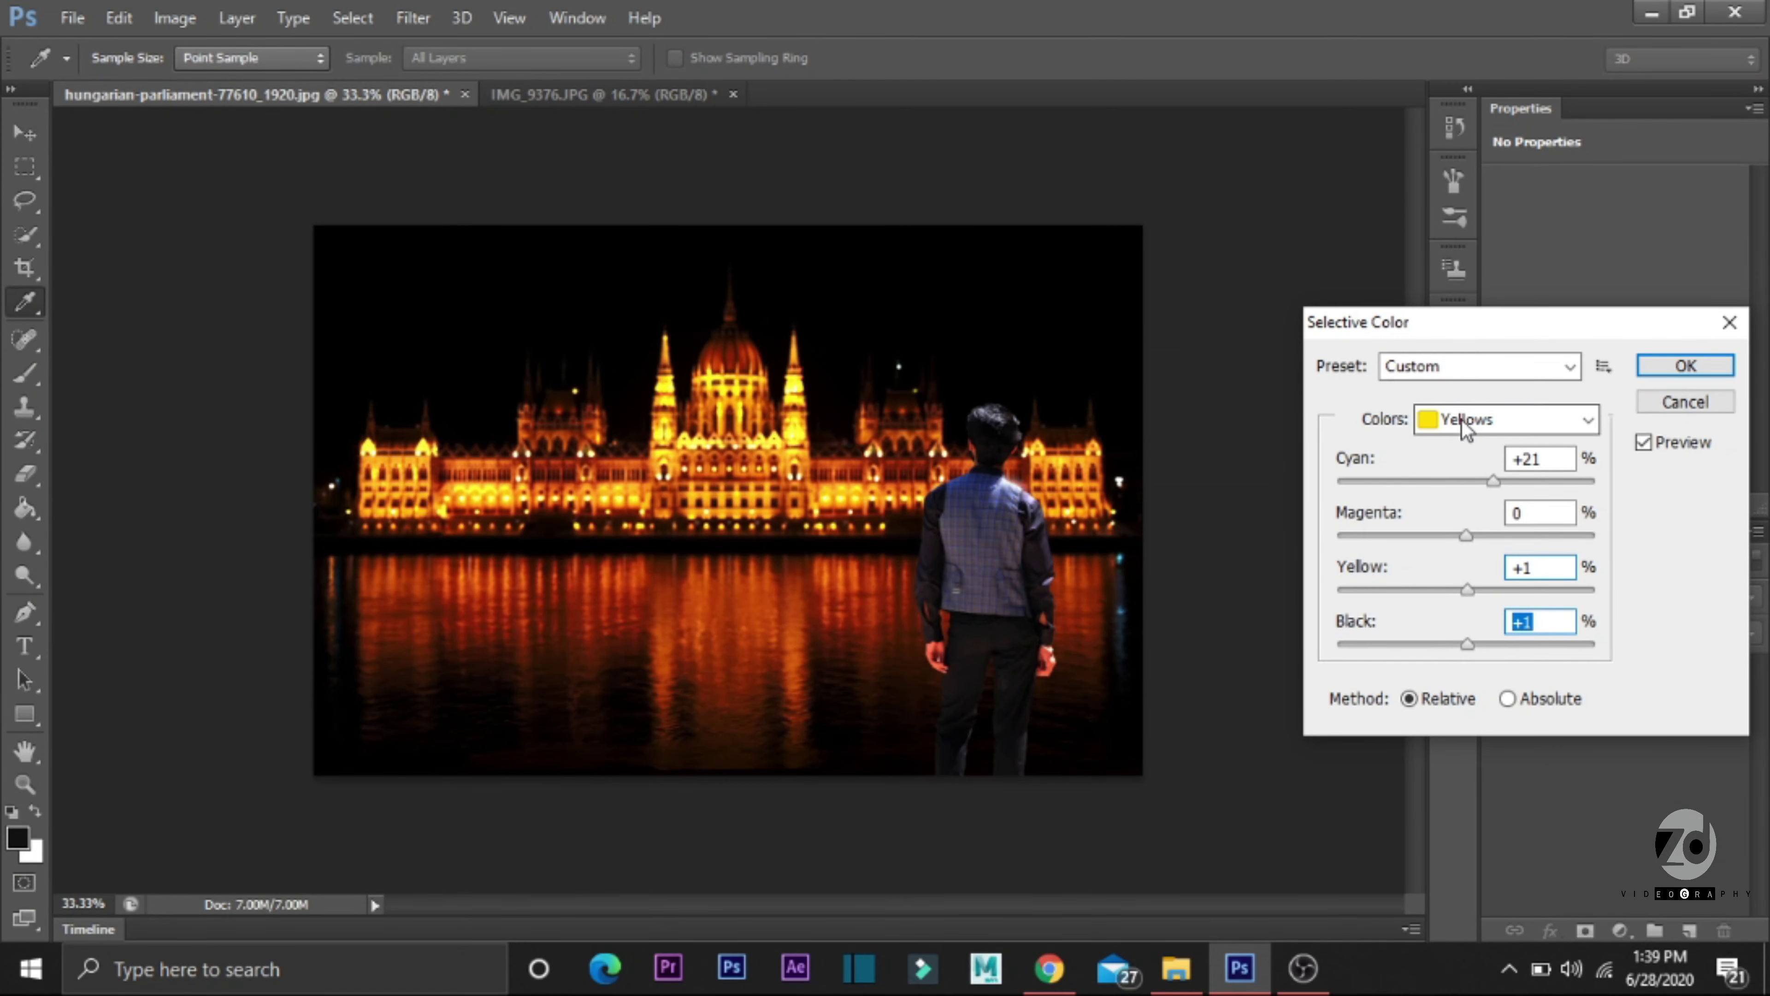
Step: Tweak the Blacks range, reducing yellow and adjusting magenta
left_click(1506, 420)
left_click(1474, 620)
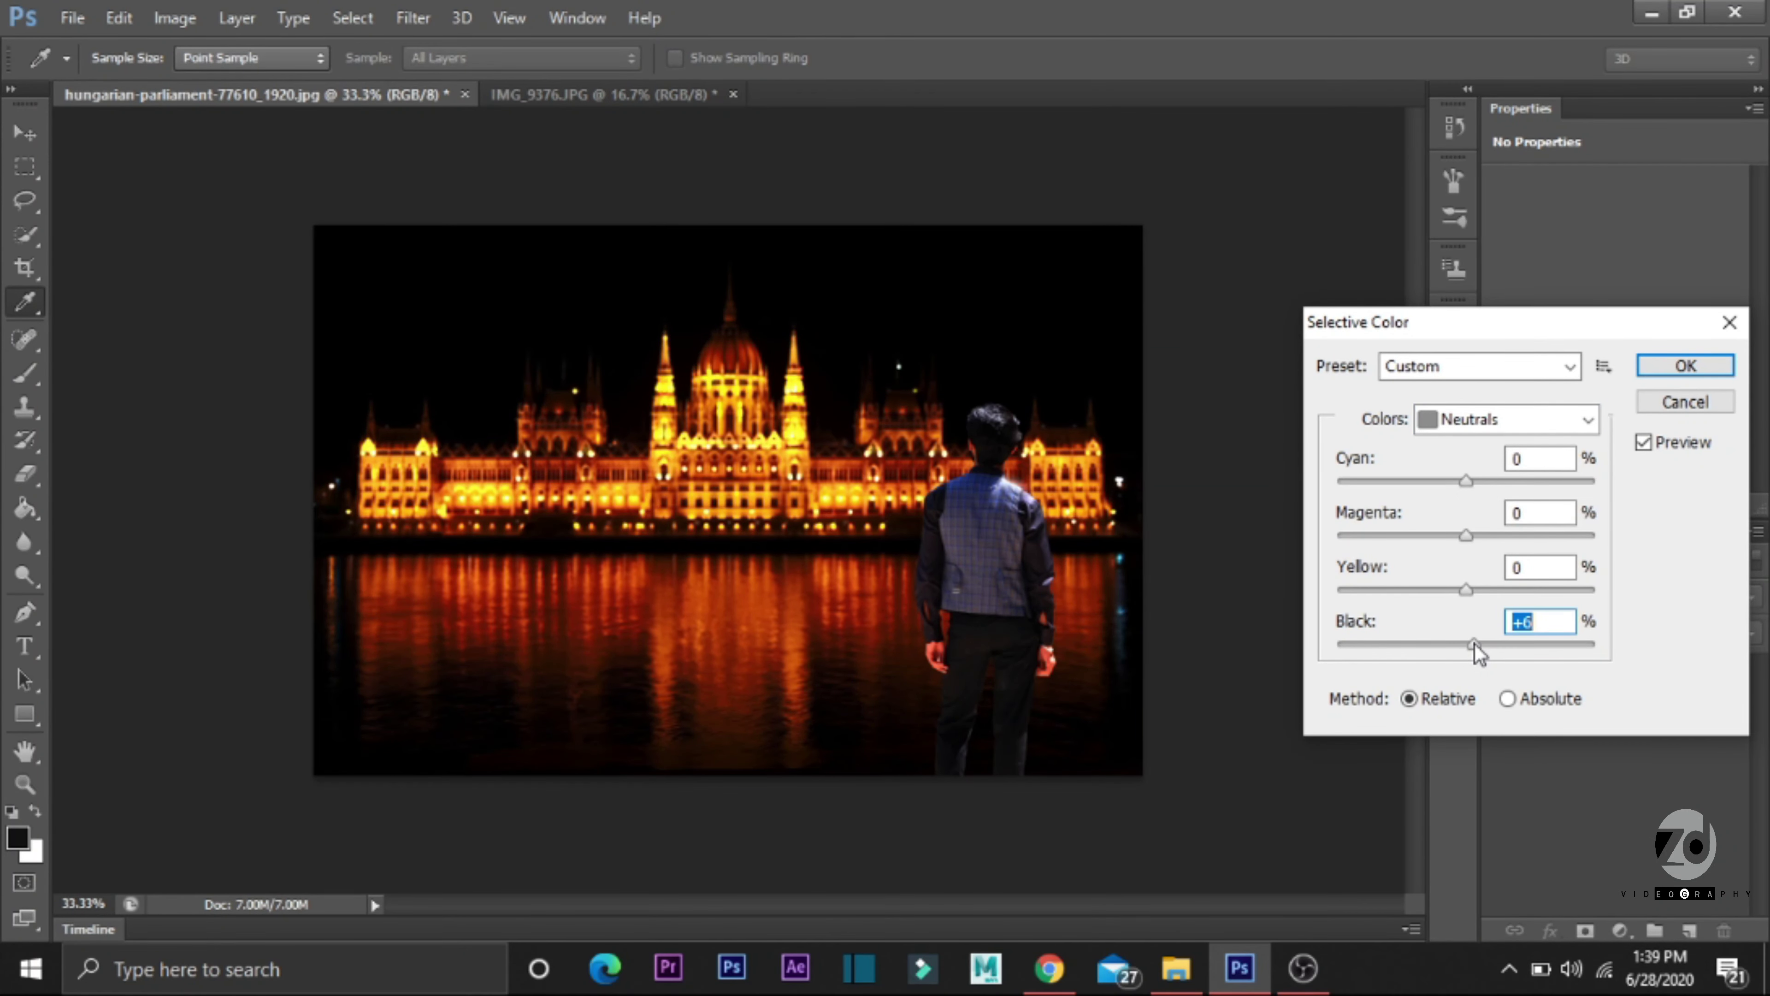
left_click(1506, 419)
left_click(1468, 646)
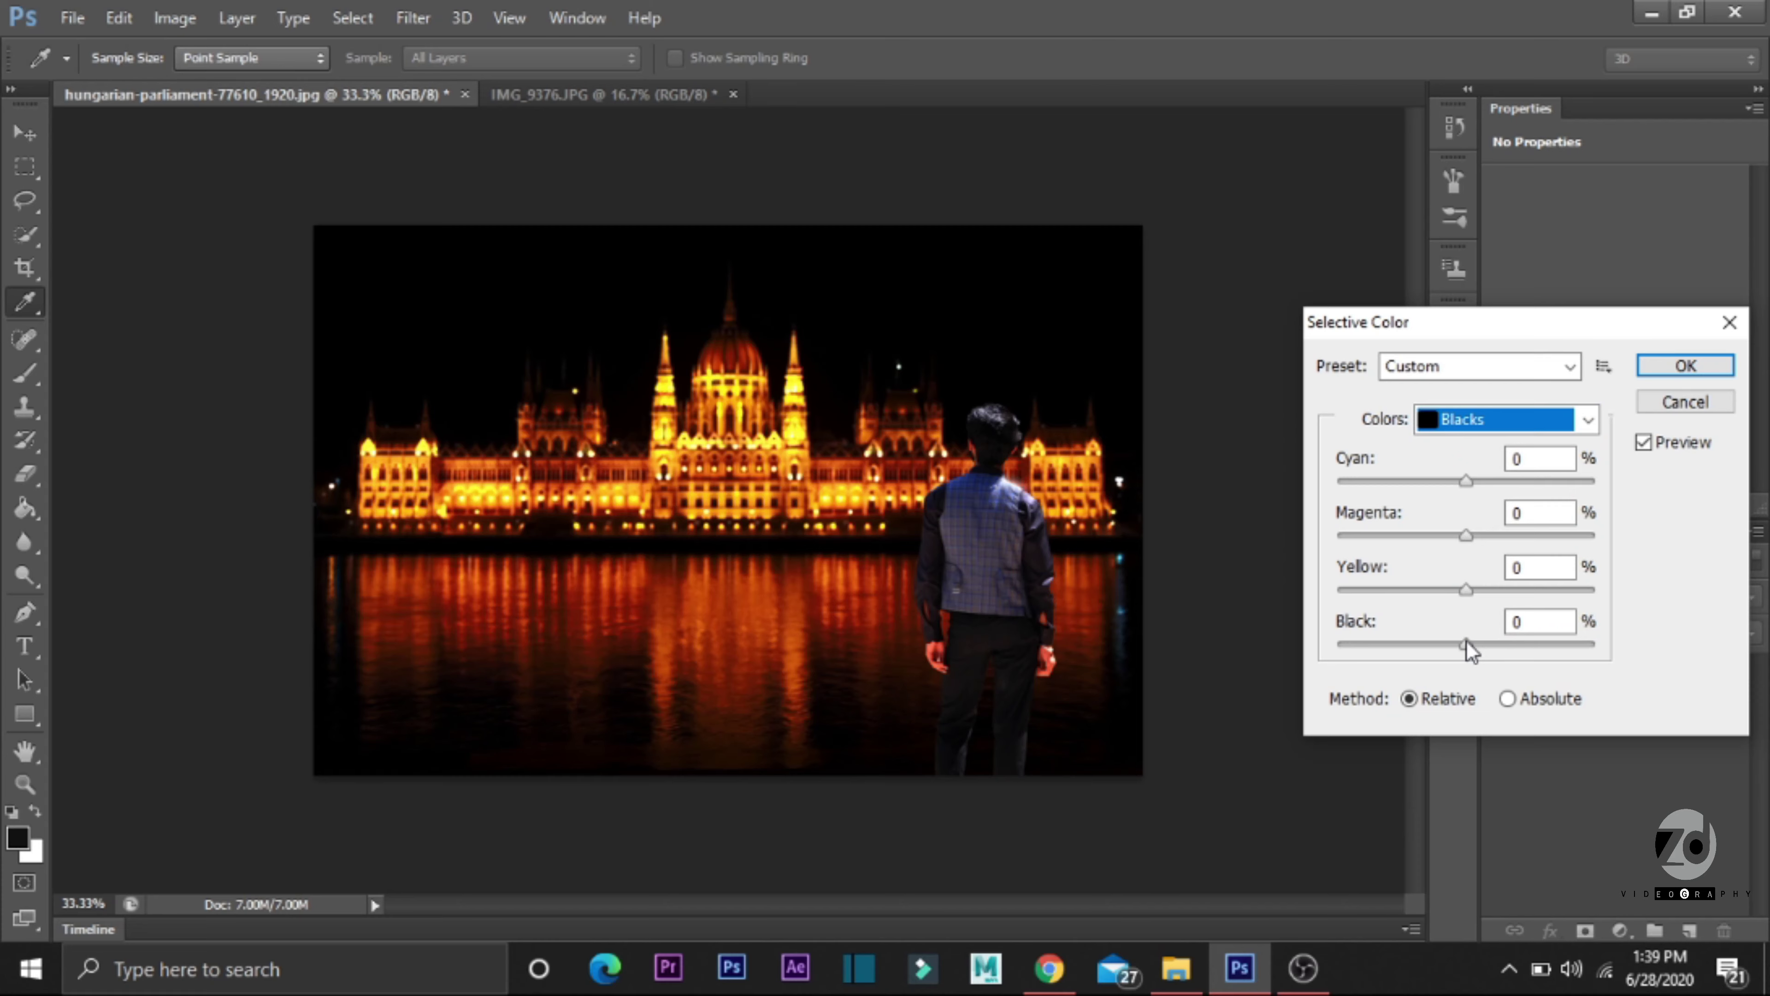
left_click(1467, 644)
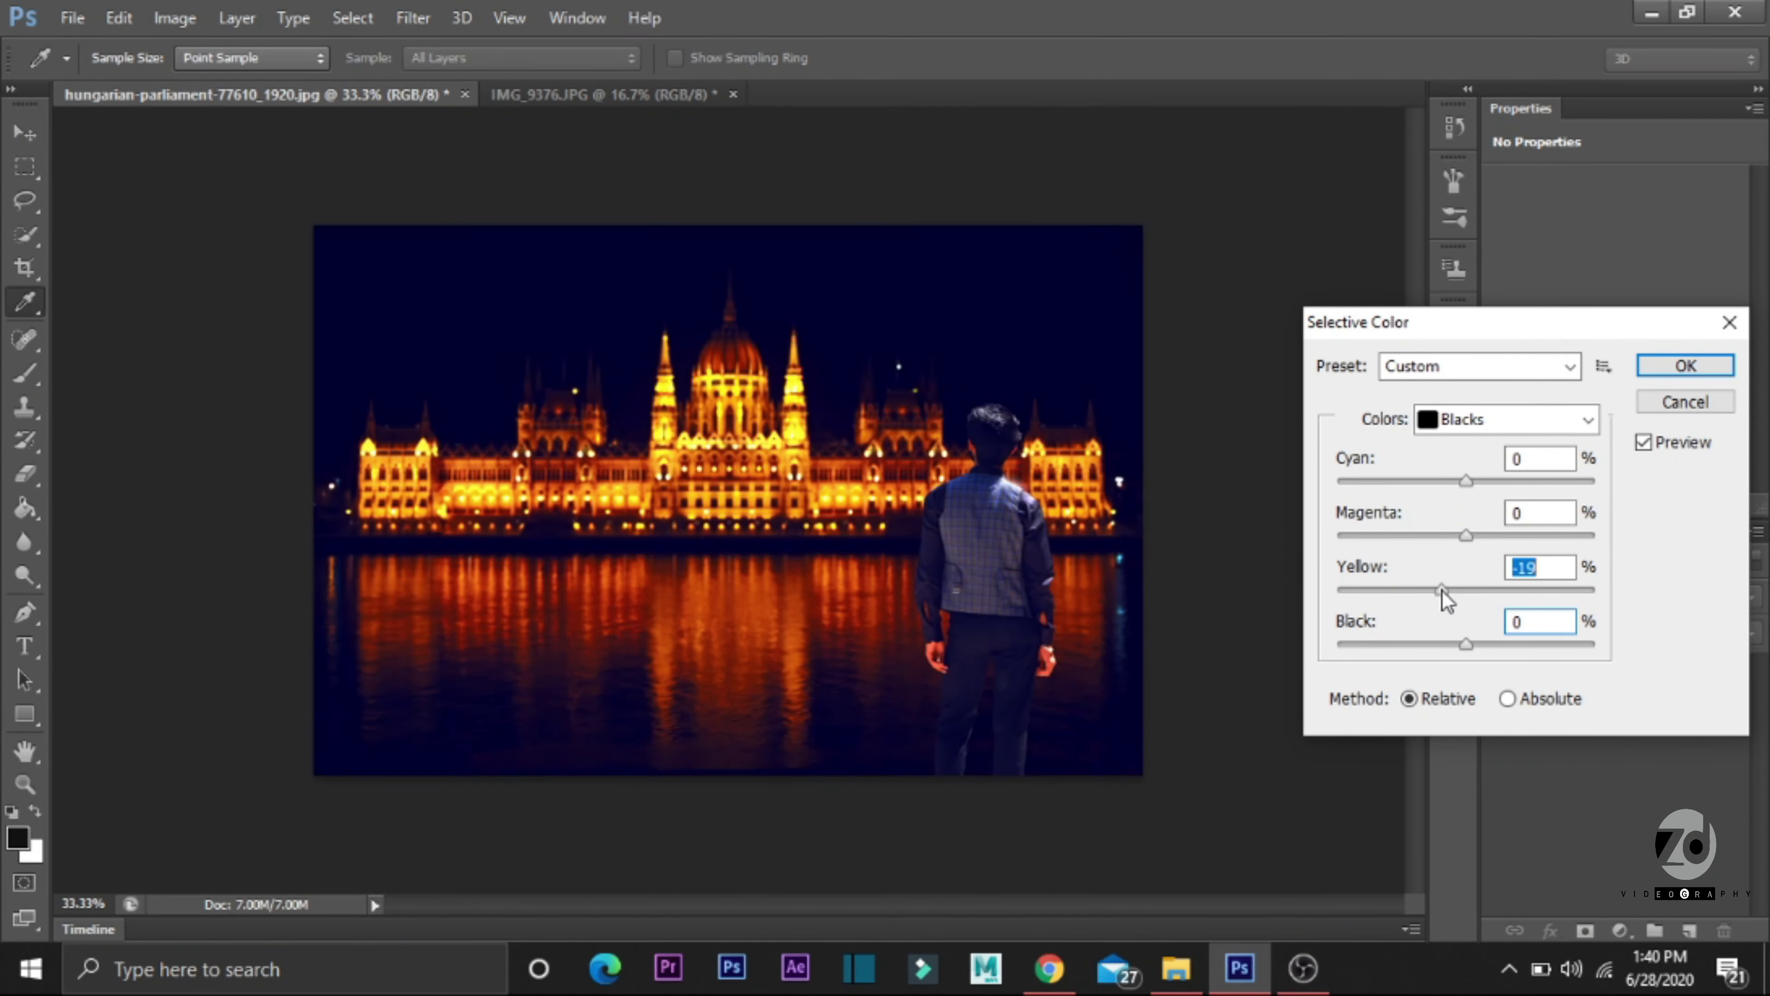
mouse_move(1481, 590)
left_mouse_down()
mouse_move(1462, 591)
mouse_move(1470, 481)
mouse_move(1490, 486)
mouse_move(1470, 484)
left_mouse_up()
left_click(1471, 539)
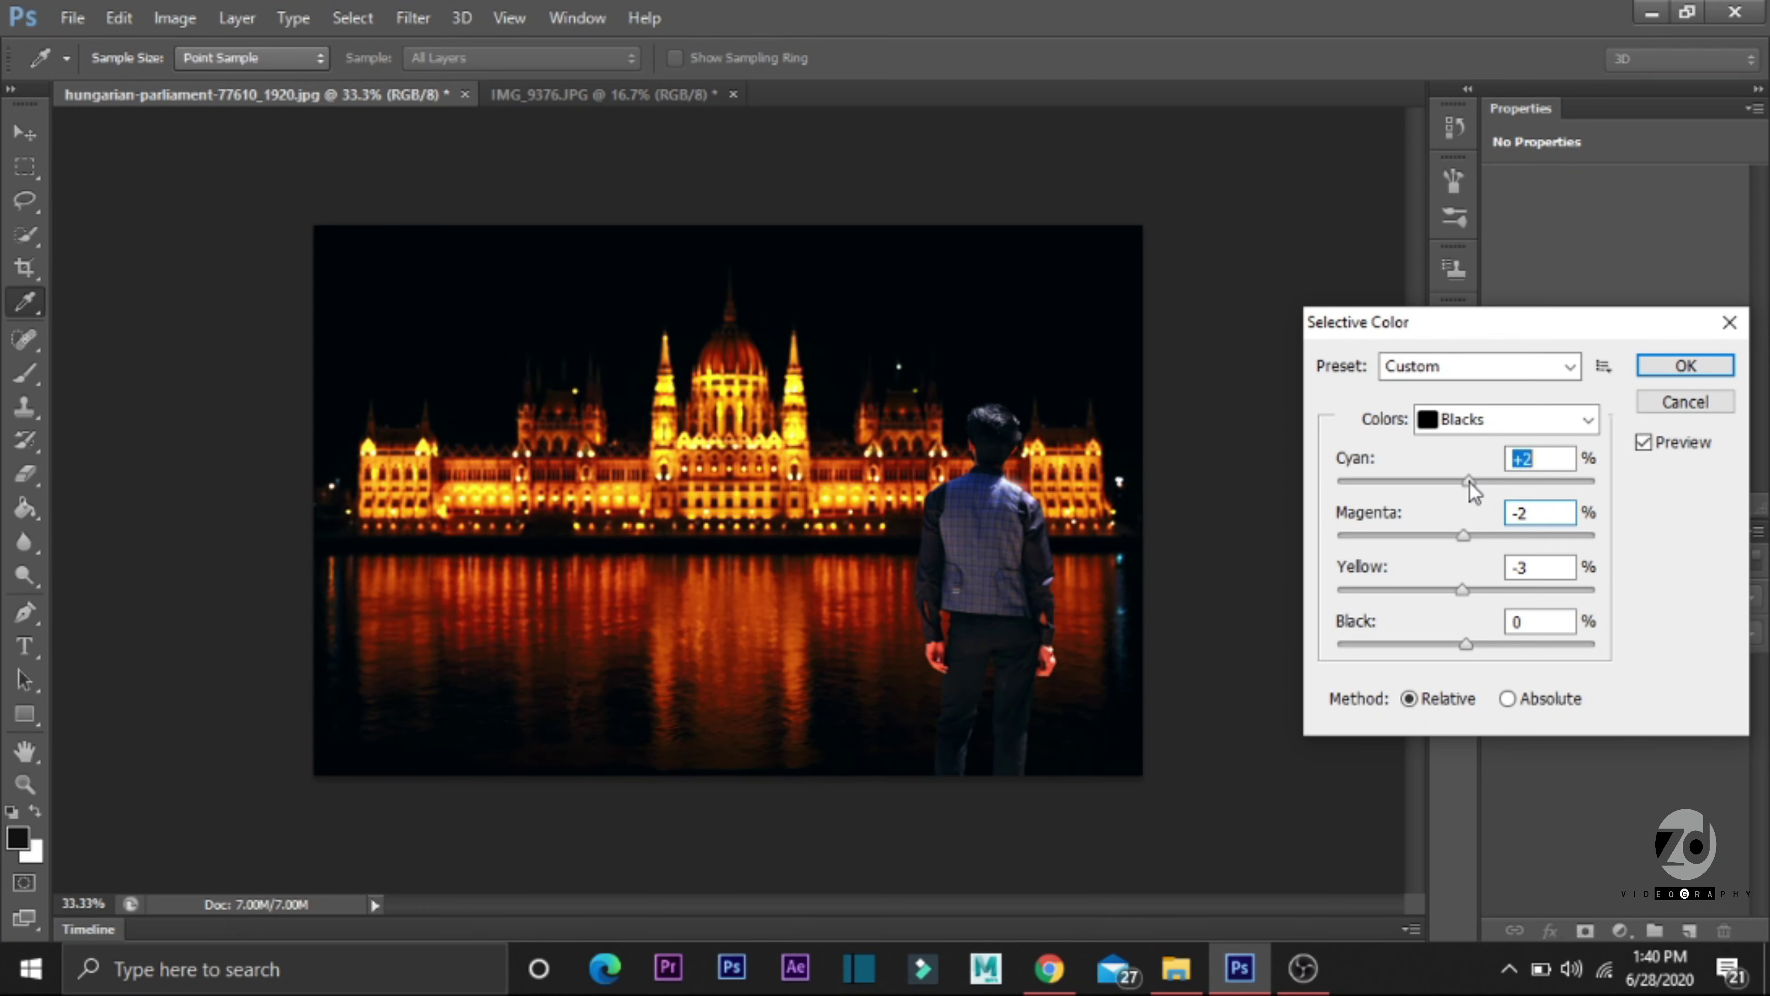
Step: Set Neutrals to -2 magenta, -7 yellow, +11 black with cyan at 0
left_click(1506, 419)
left_click(1527, 617)
left_click_drag(1466, 643, 1471, 536)
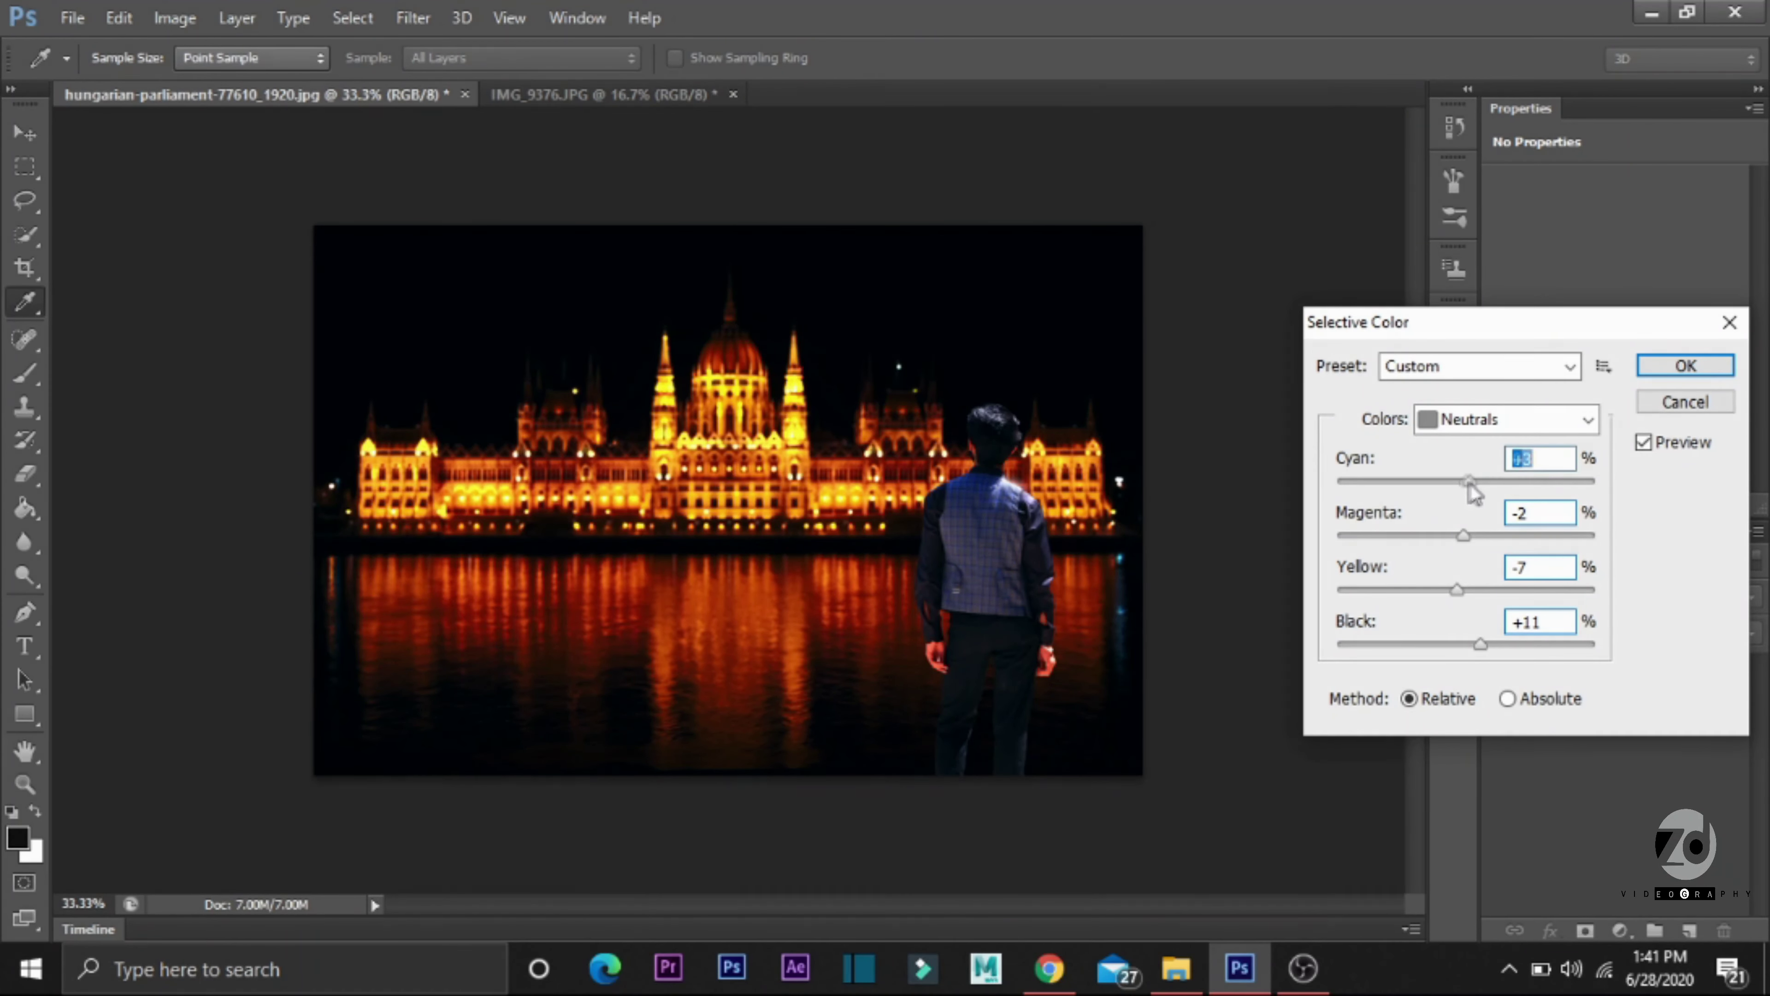
left_click_drag(1469, 483, 1466, 483)
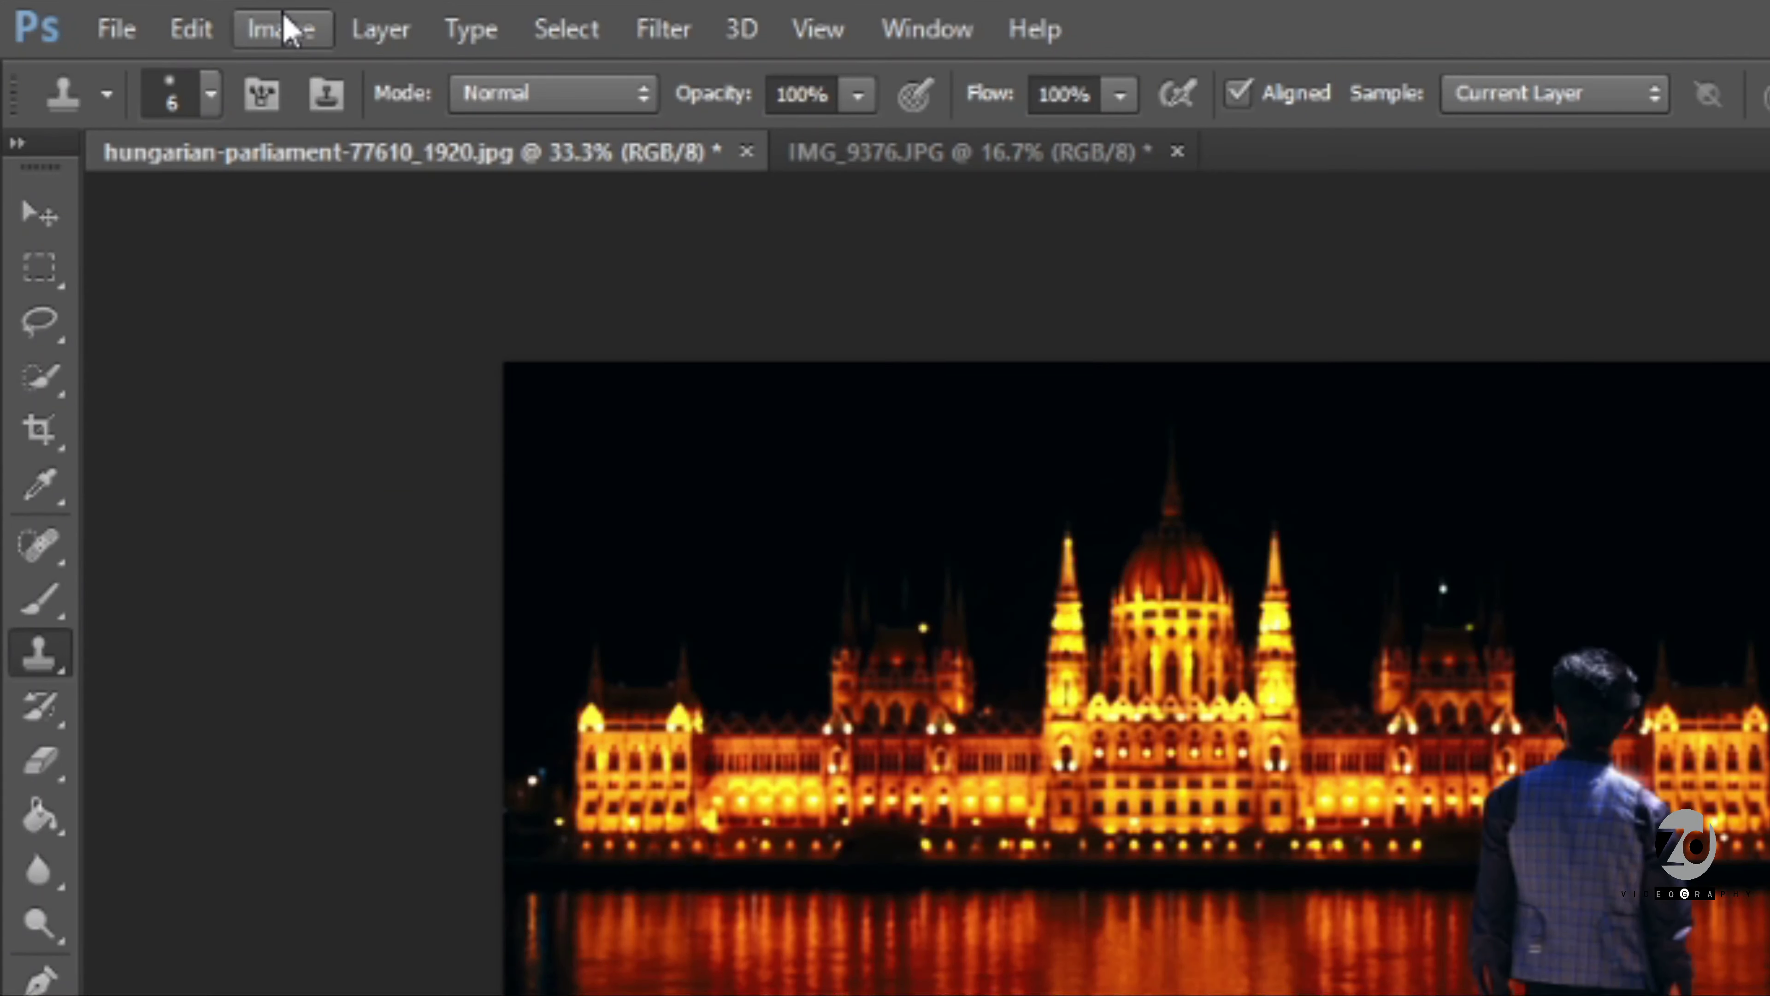
Step: Apply an Exposure adjustment of +0.22 with offset 0 and gamma 1.00
left_click(288, 29)
mouse_move(343, 134)
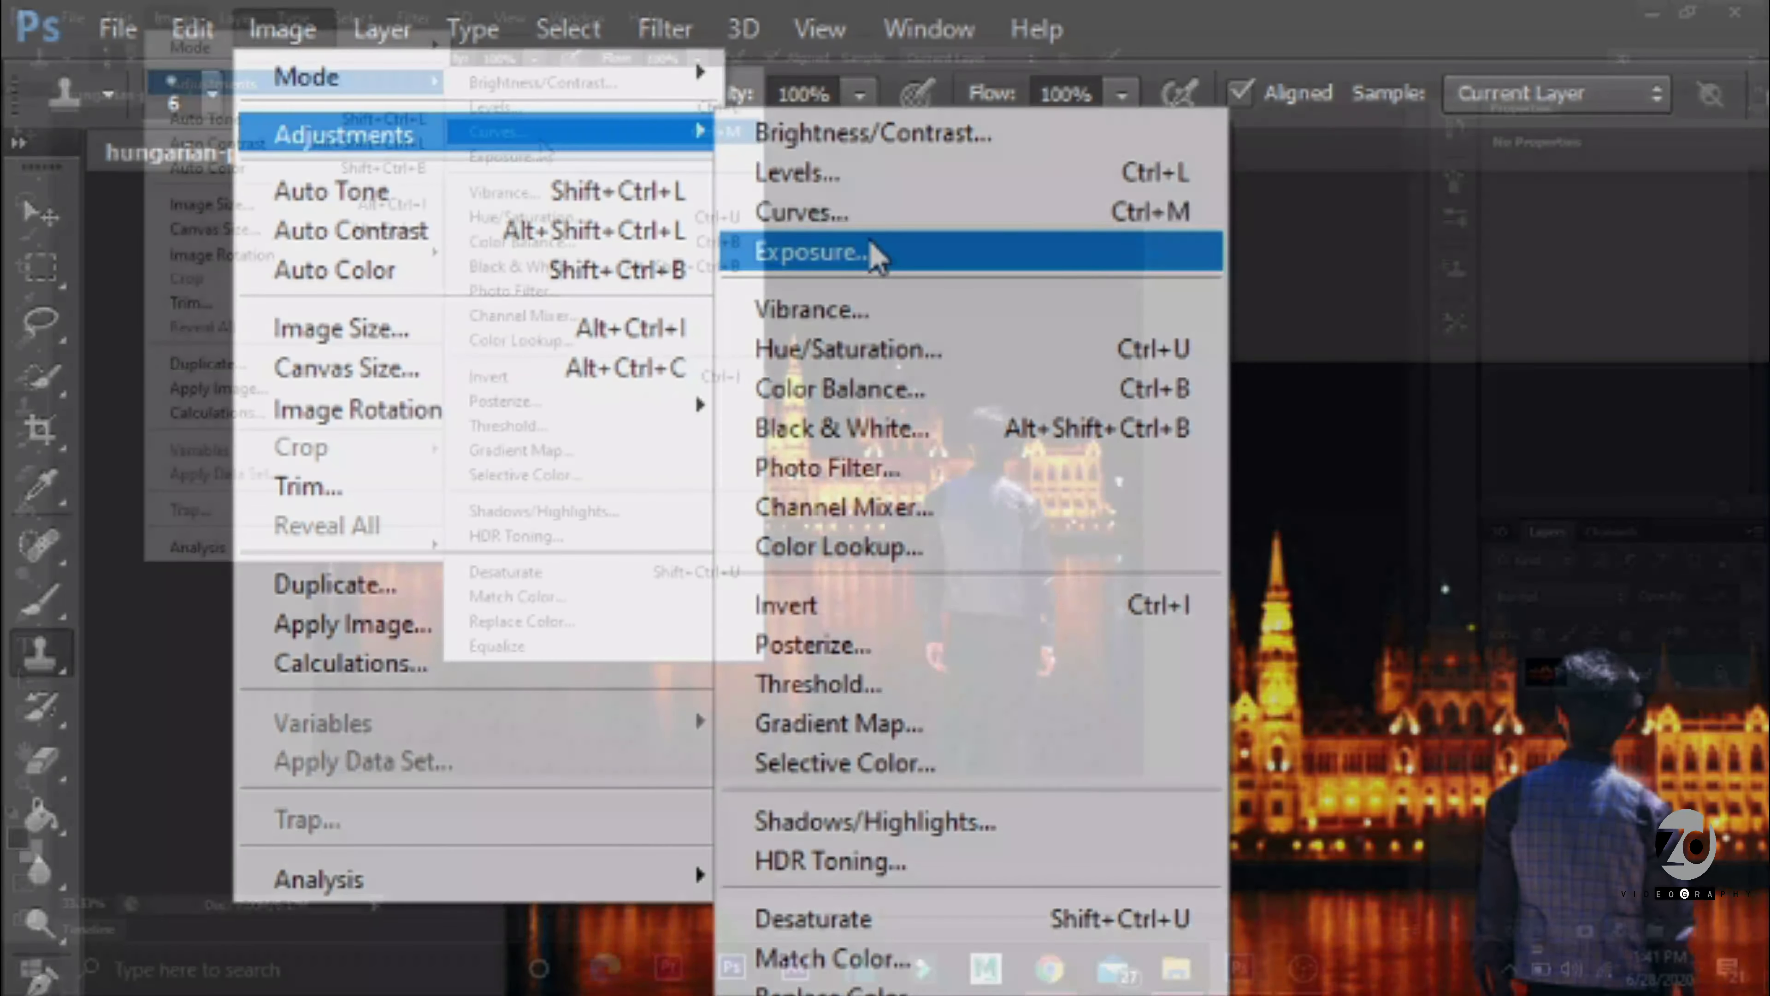
left_click(871, 255)
left_click_drag(1529, 319, 1530, 378)
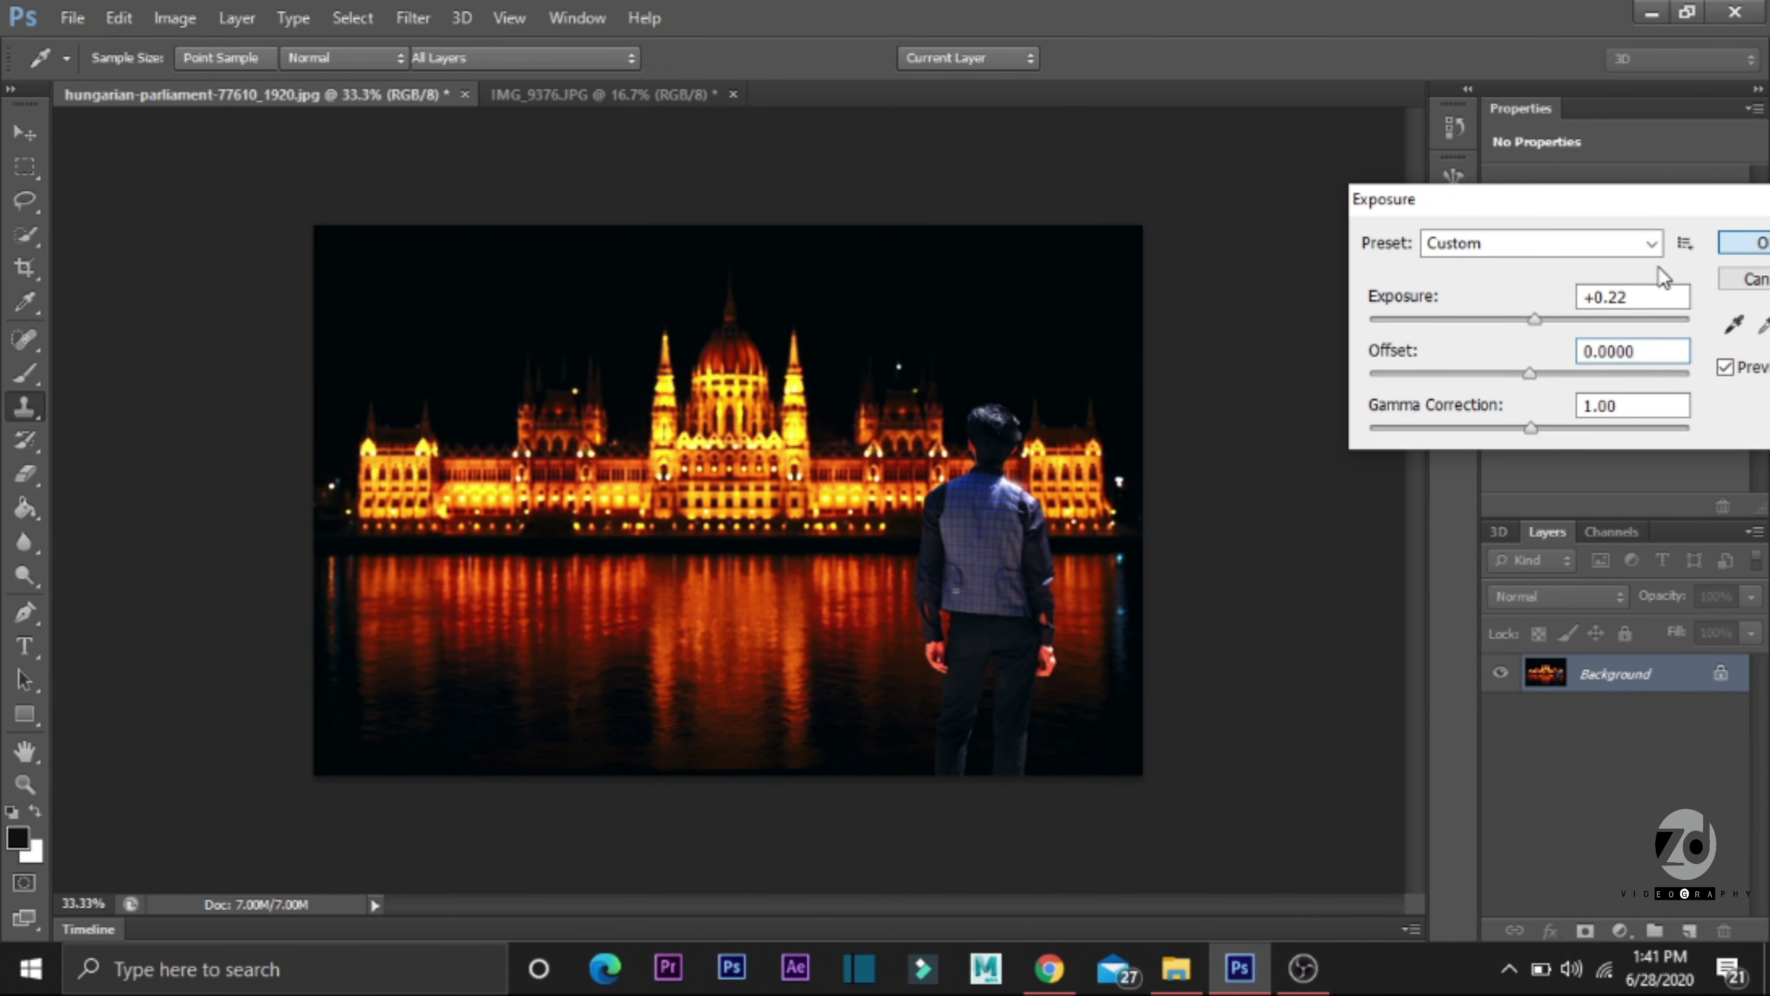
key("Return")
left_click(175, 17)
mouse_move(213, 83)
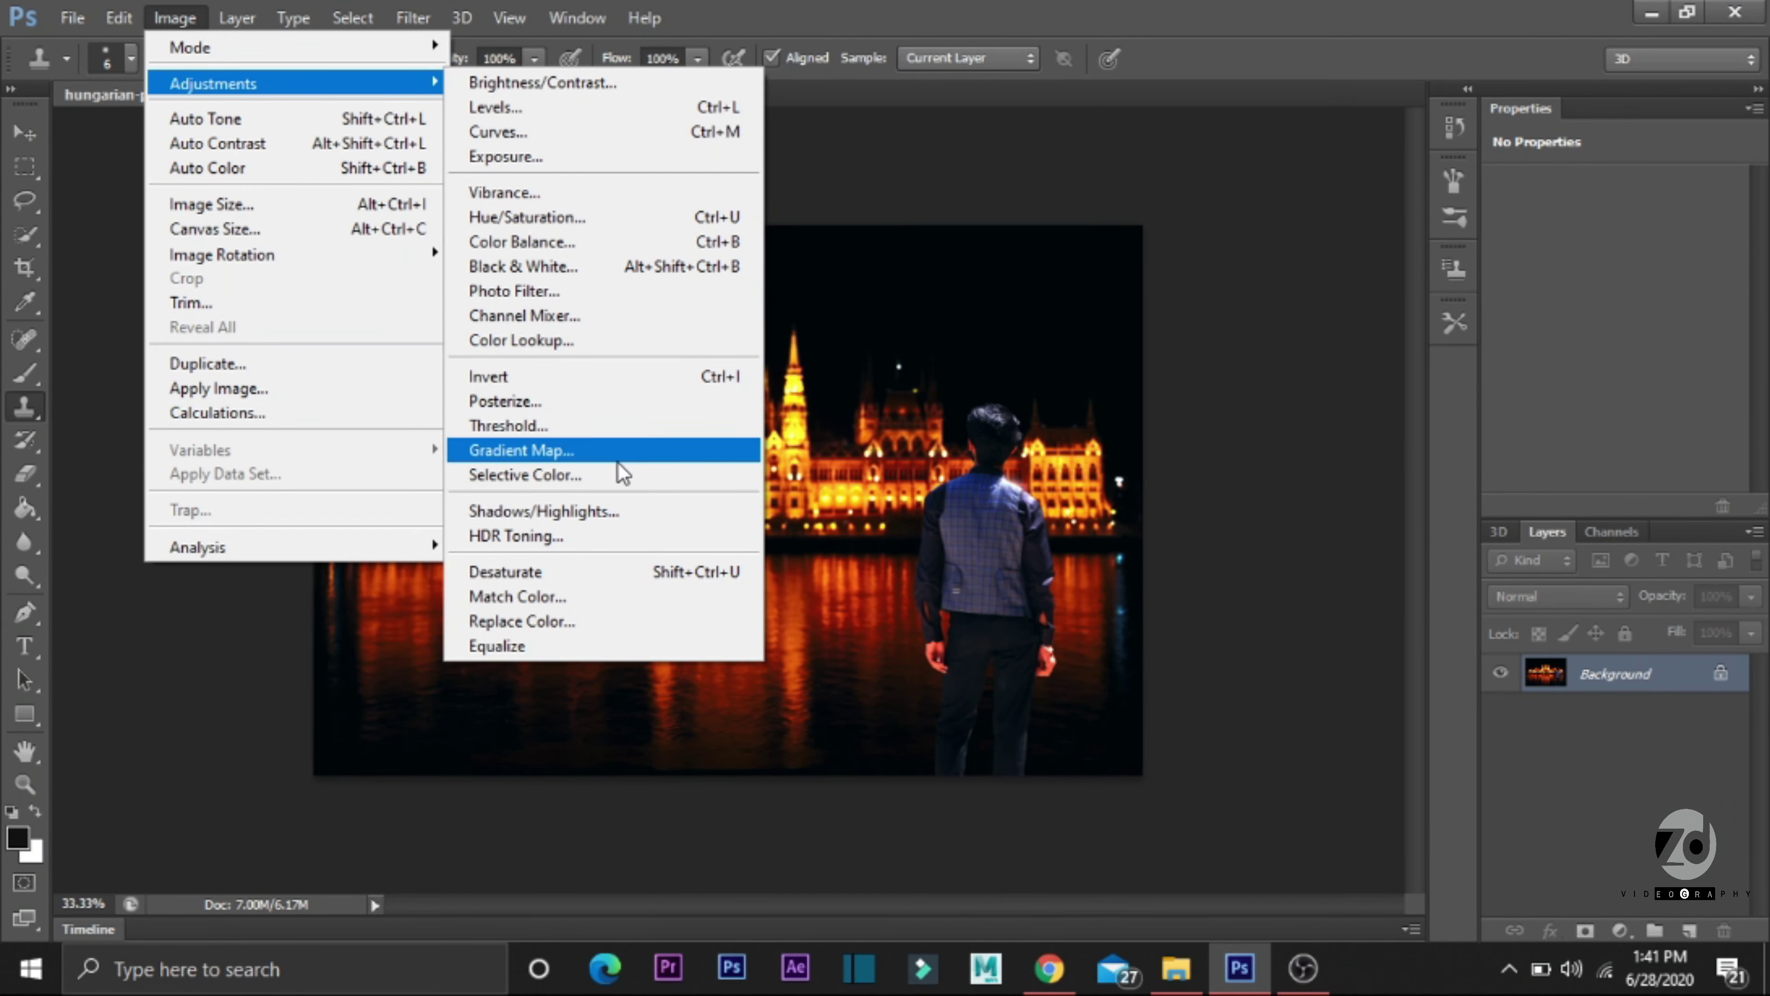
Step: Apply Selective Color with the Blacks range set to Black -3
left_click(623, 475)
left_click(1509, 415)
left_click(1470, 642)
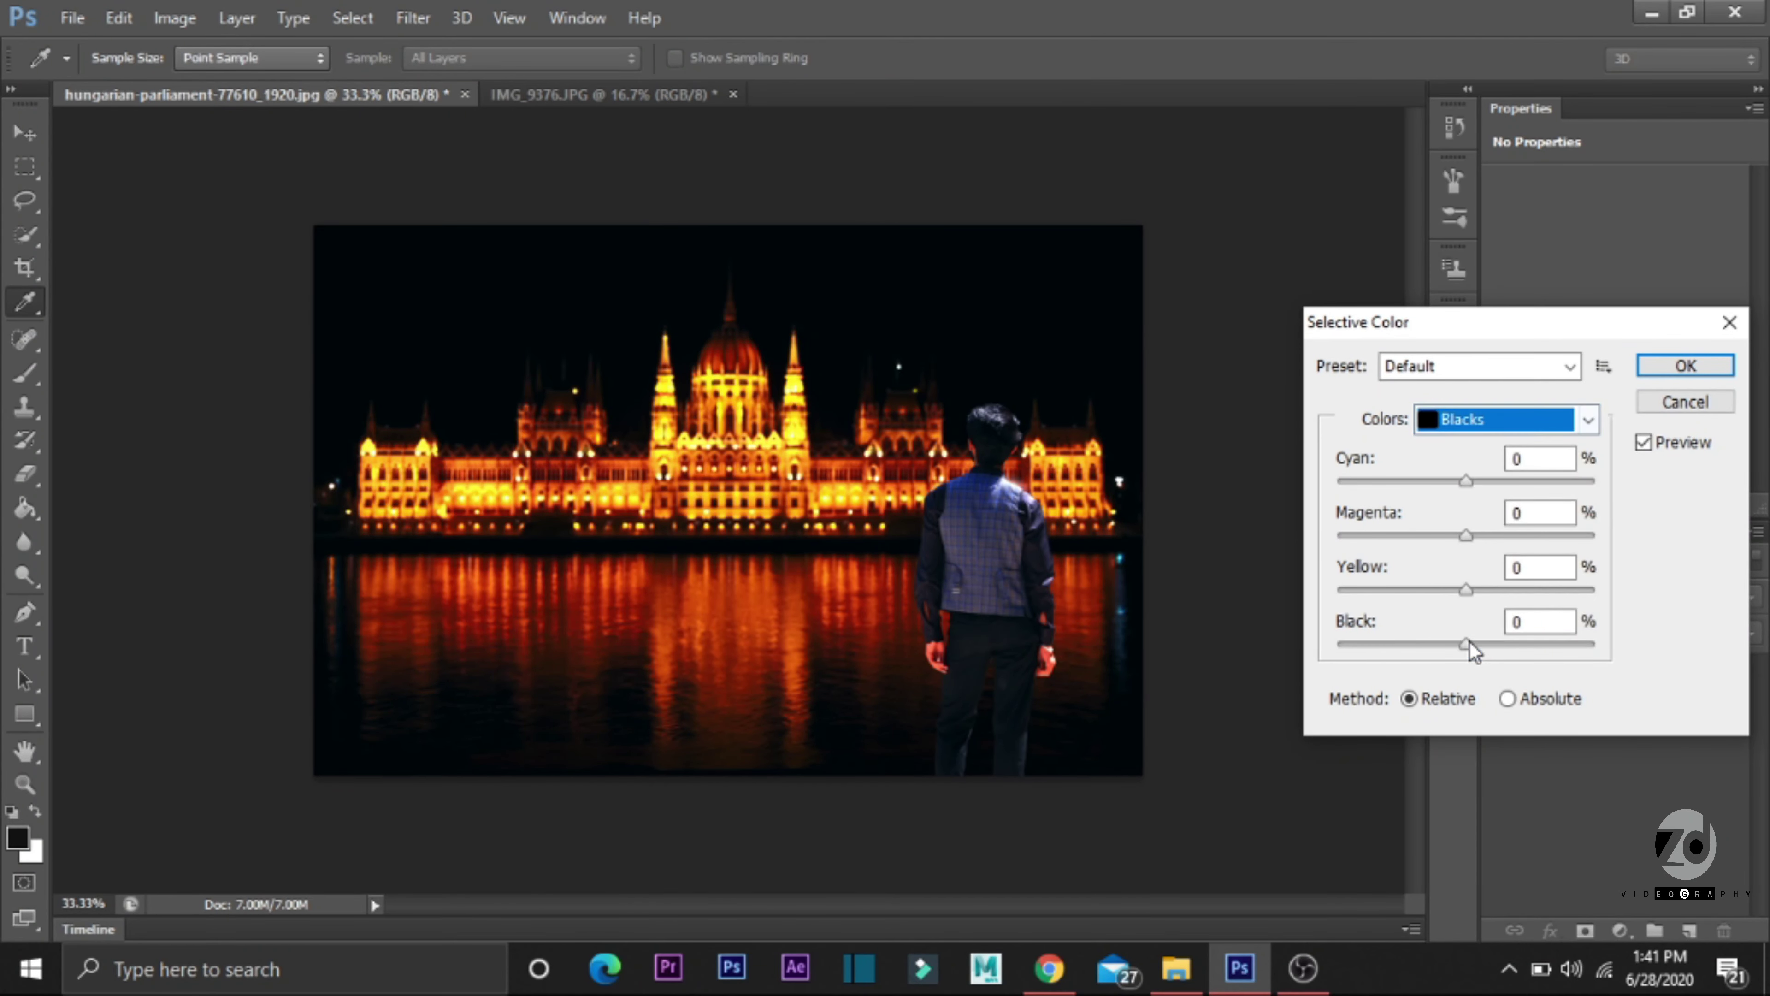
left_click_drag(1464, 646, 1461, 646)
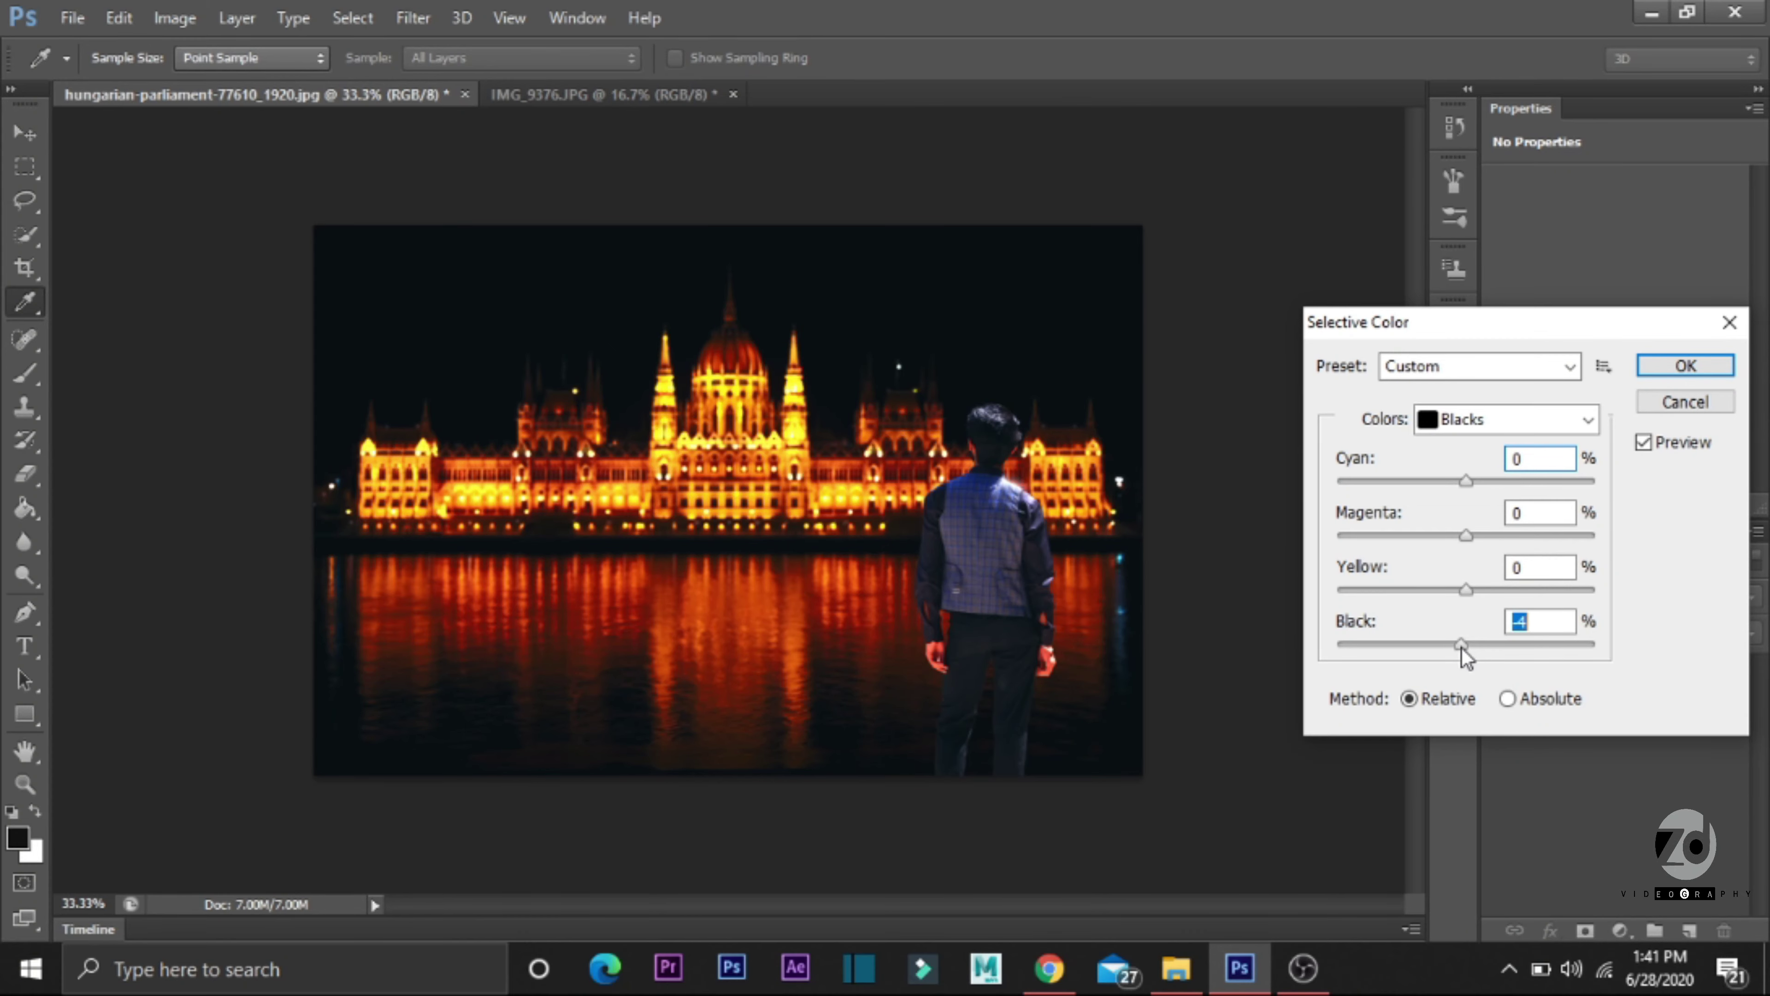
left_click_drag(1461, 650, 1463, 648)
left_click(1686, 365)
Step: Apply a multi-point Curves adjustment brightening the image and man while deepening shadows
key("ctrl+m")
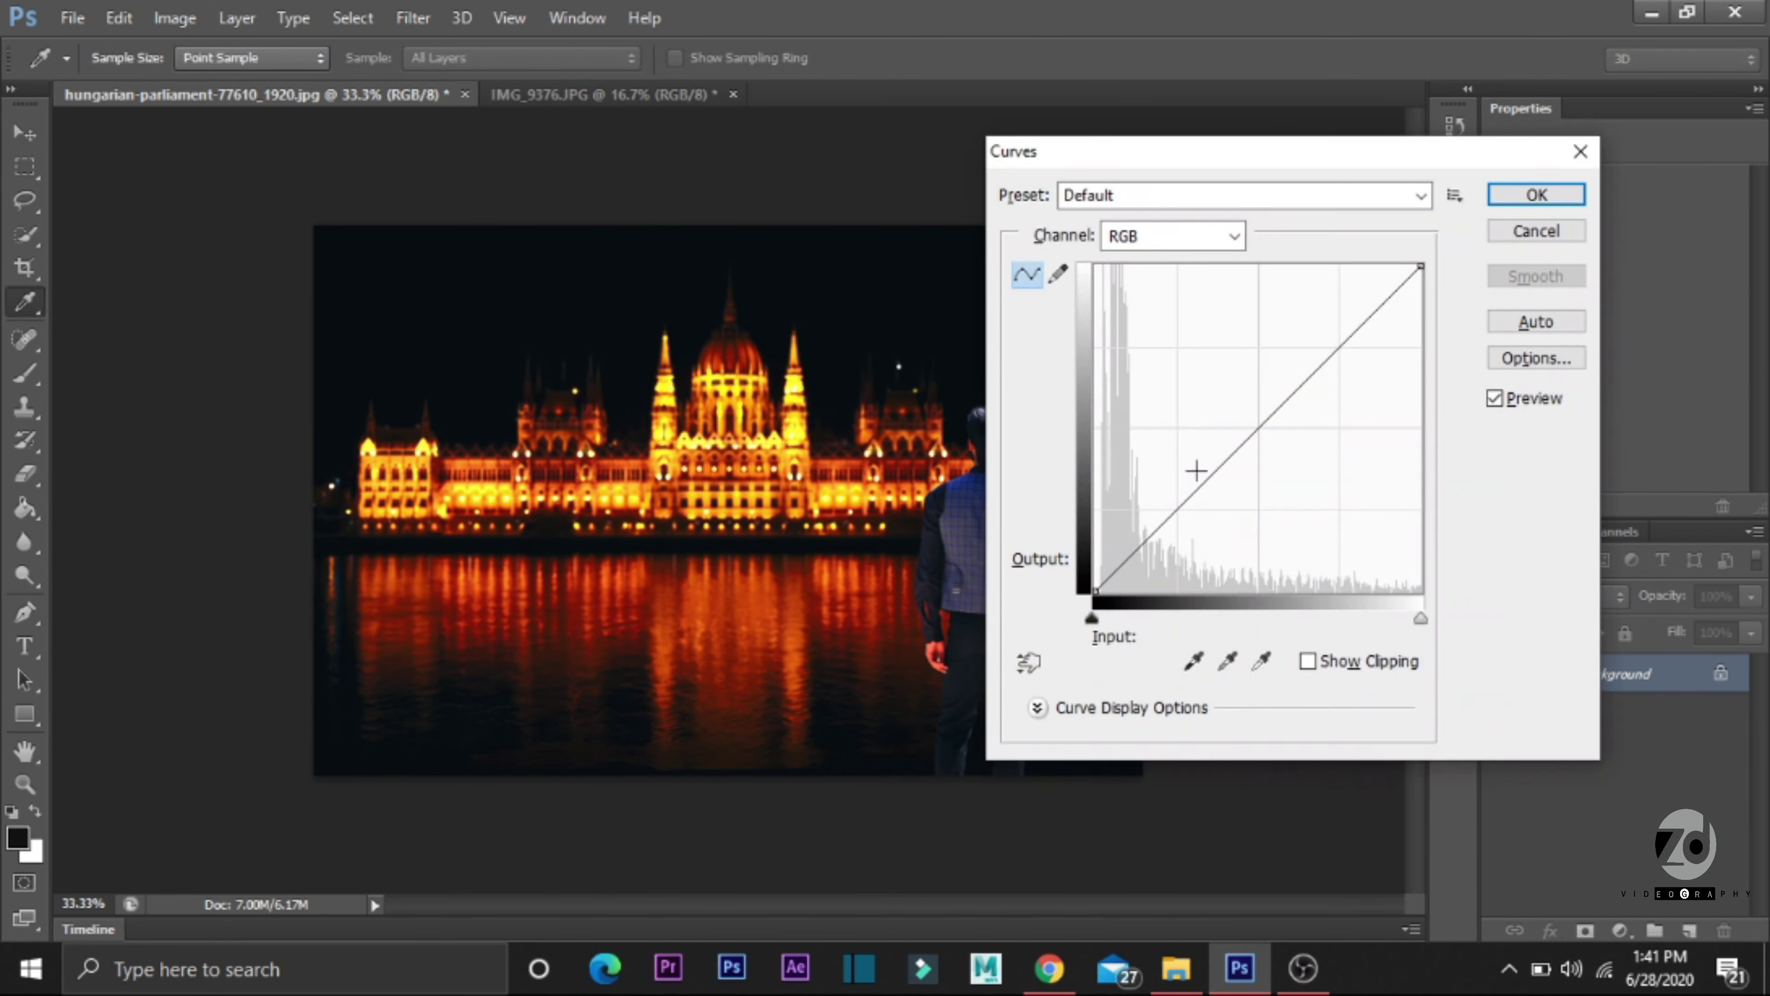
left_click_drag(1324, 365, 1313, 363)
left_click_drag(1328, 158, 199, 218)
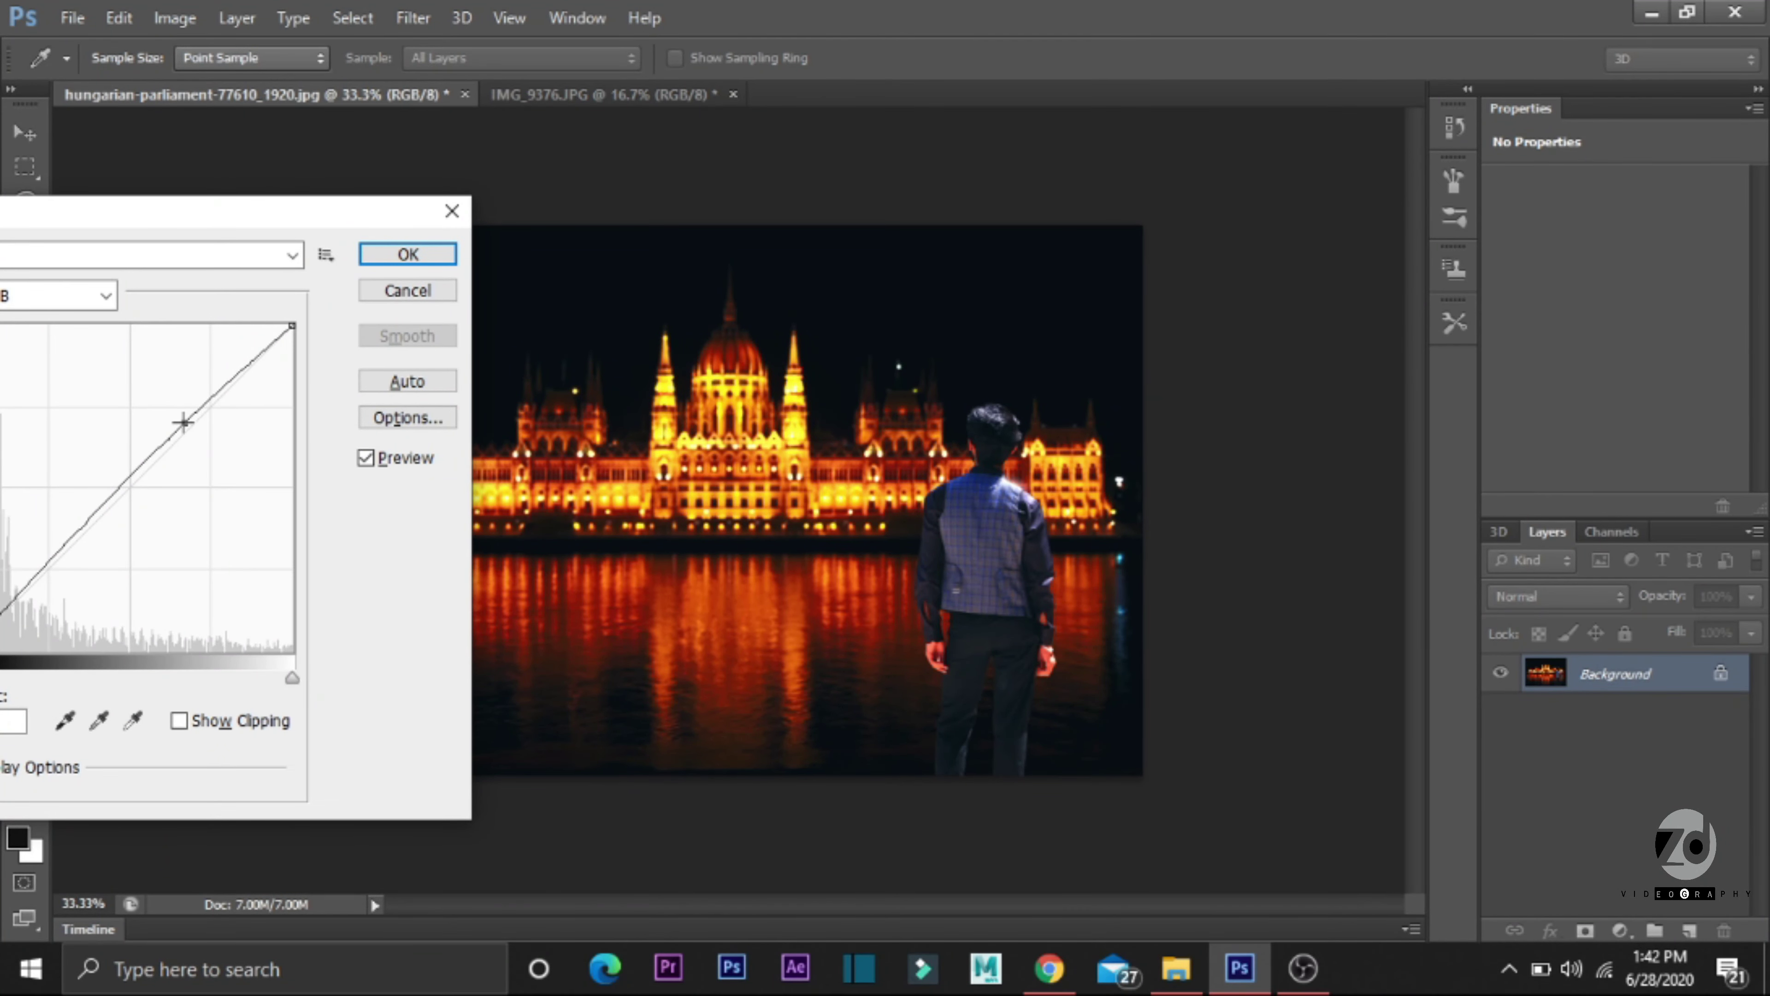
left_click_drag(184, 421, 176, 417)
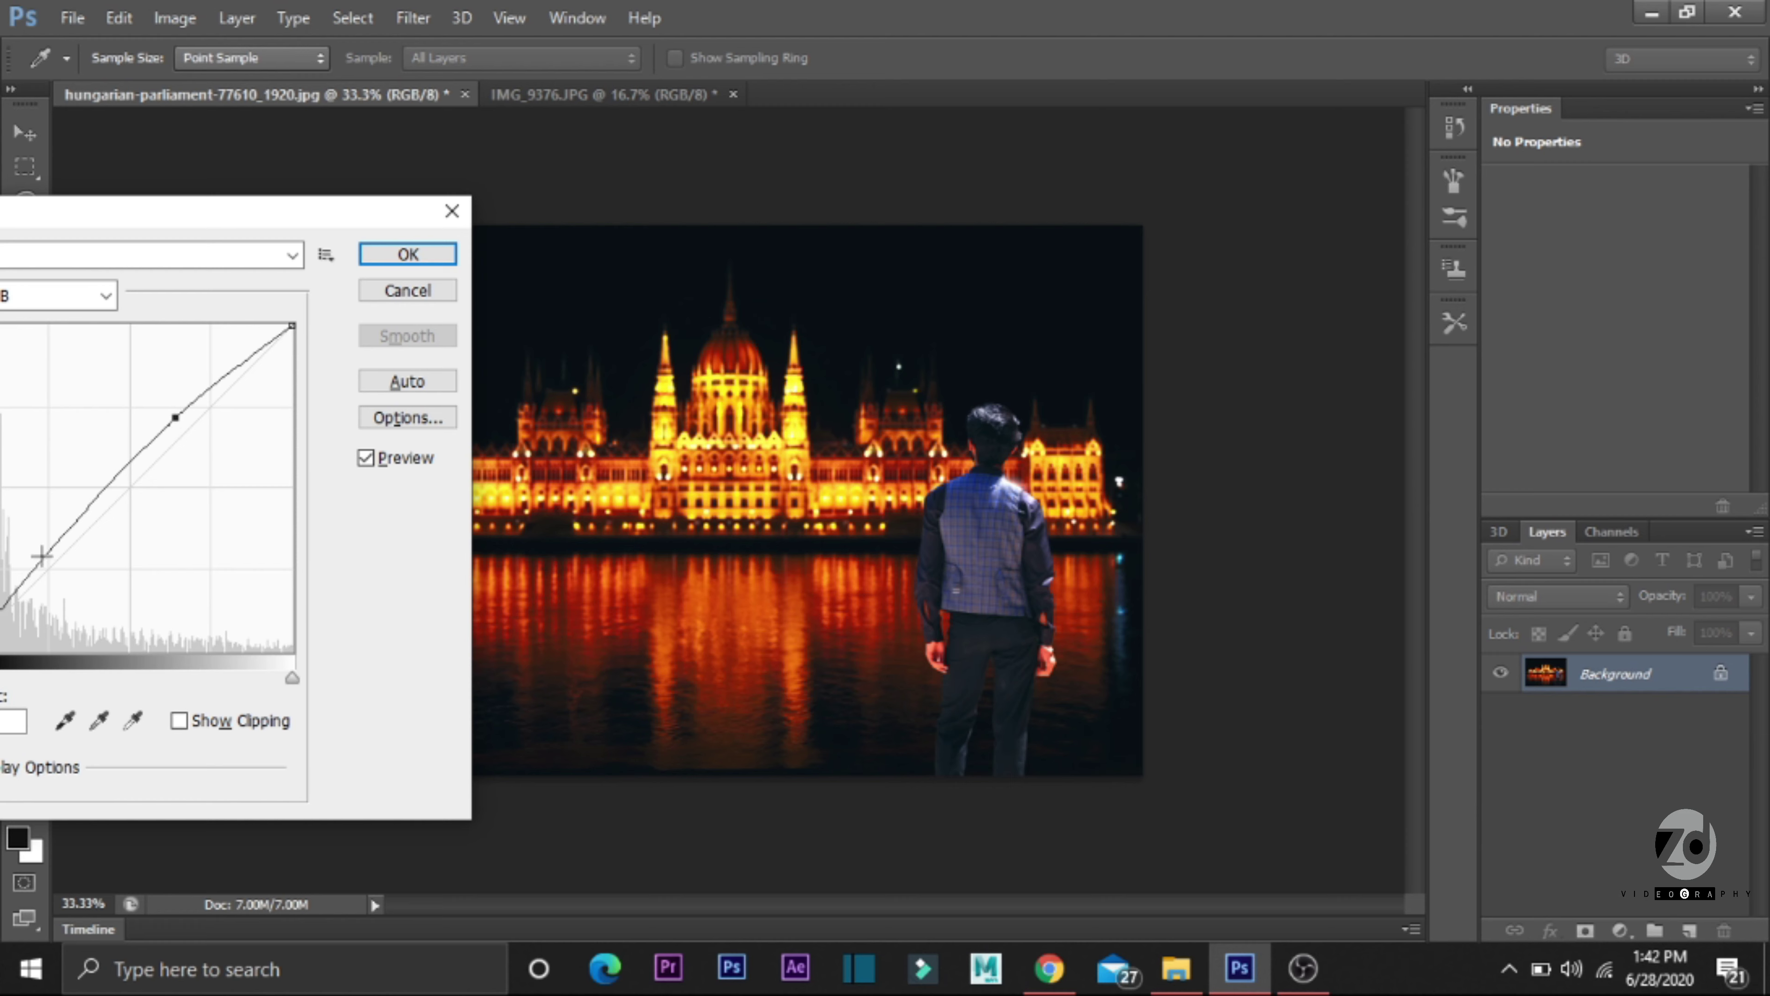
left_click_drag(41, 556, 51, 559)
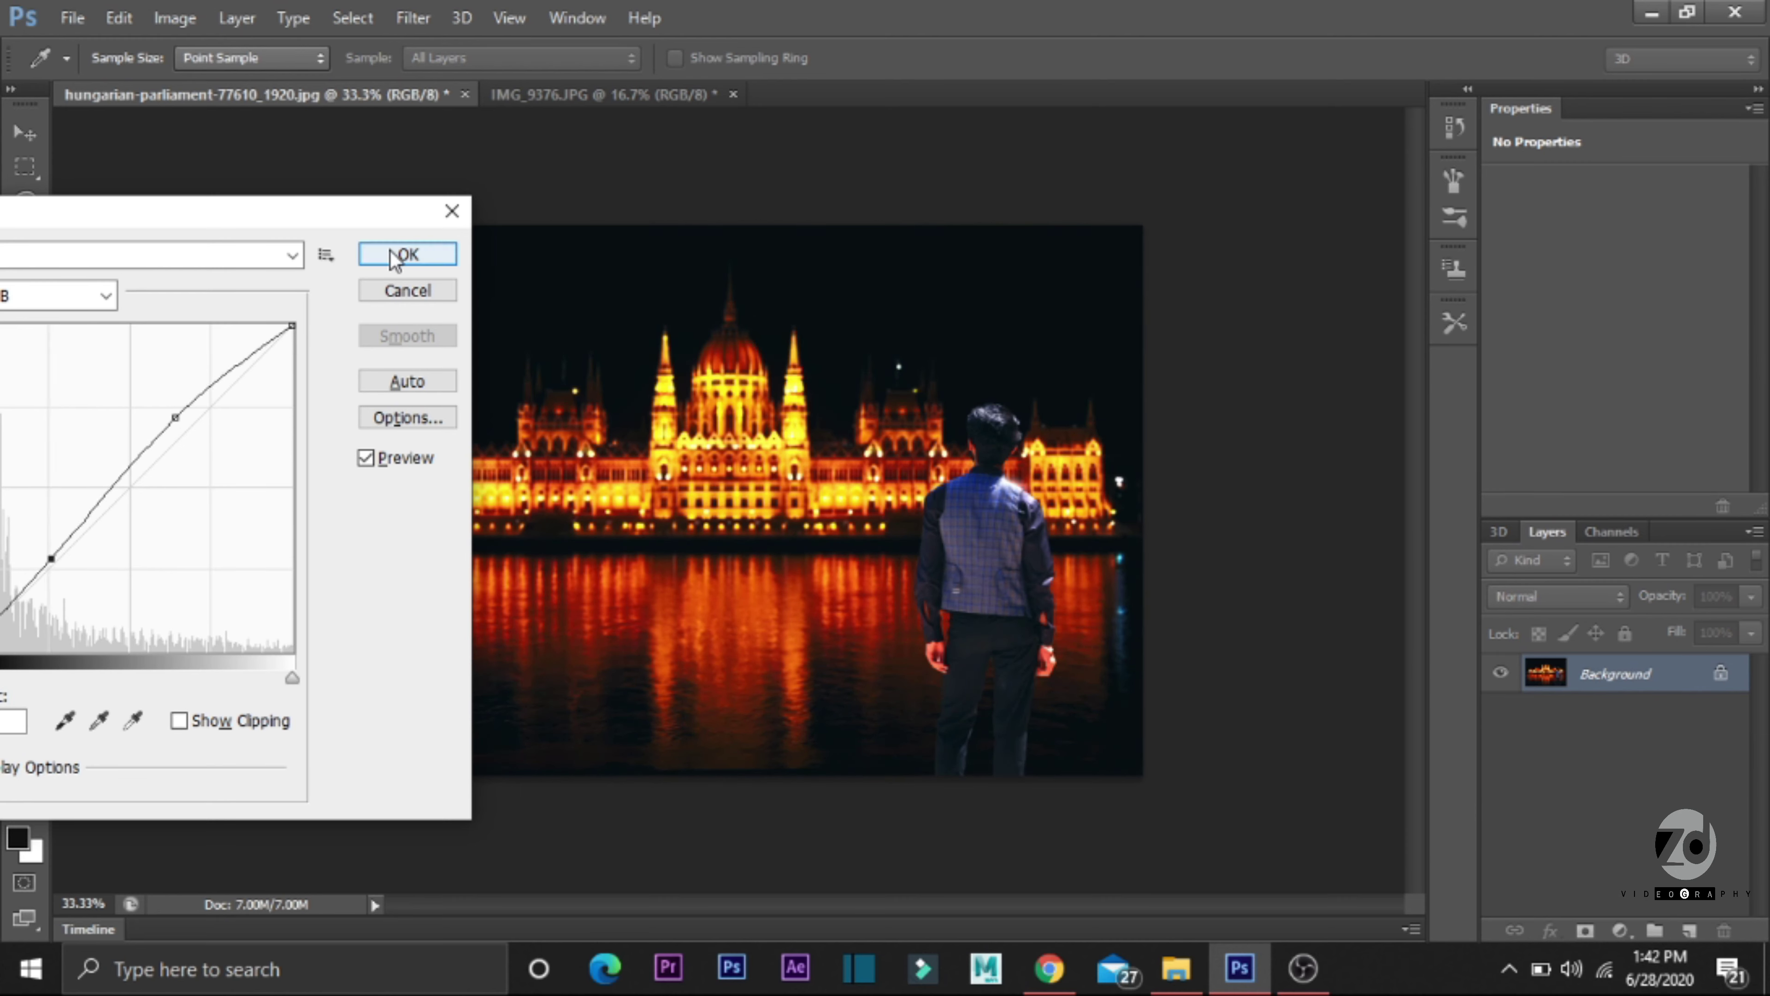
left_click(406, 255)
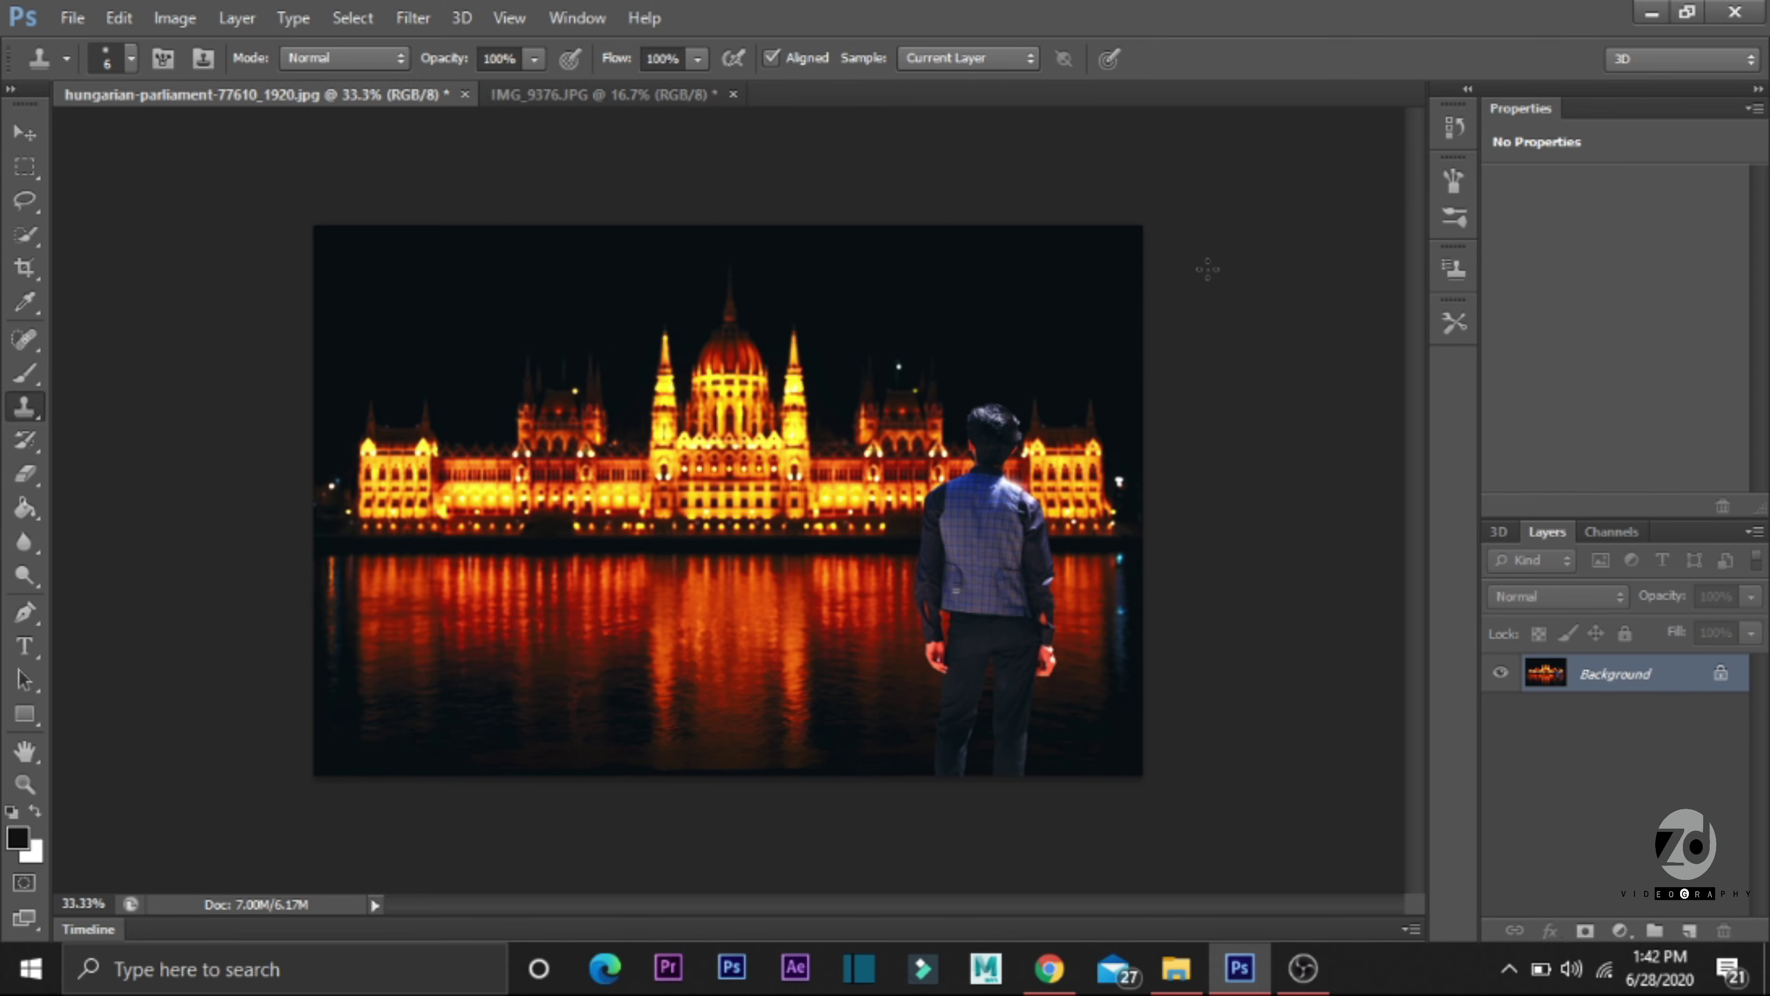
Step: Apply Selective Color with the Blacks range set to Black -3 and Yellow -1
left_click(237, 18)
mouse_move(174, 18)
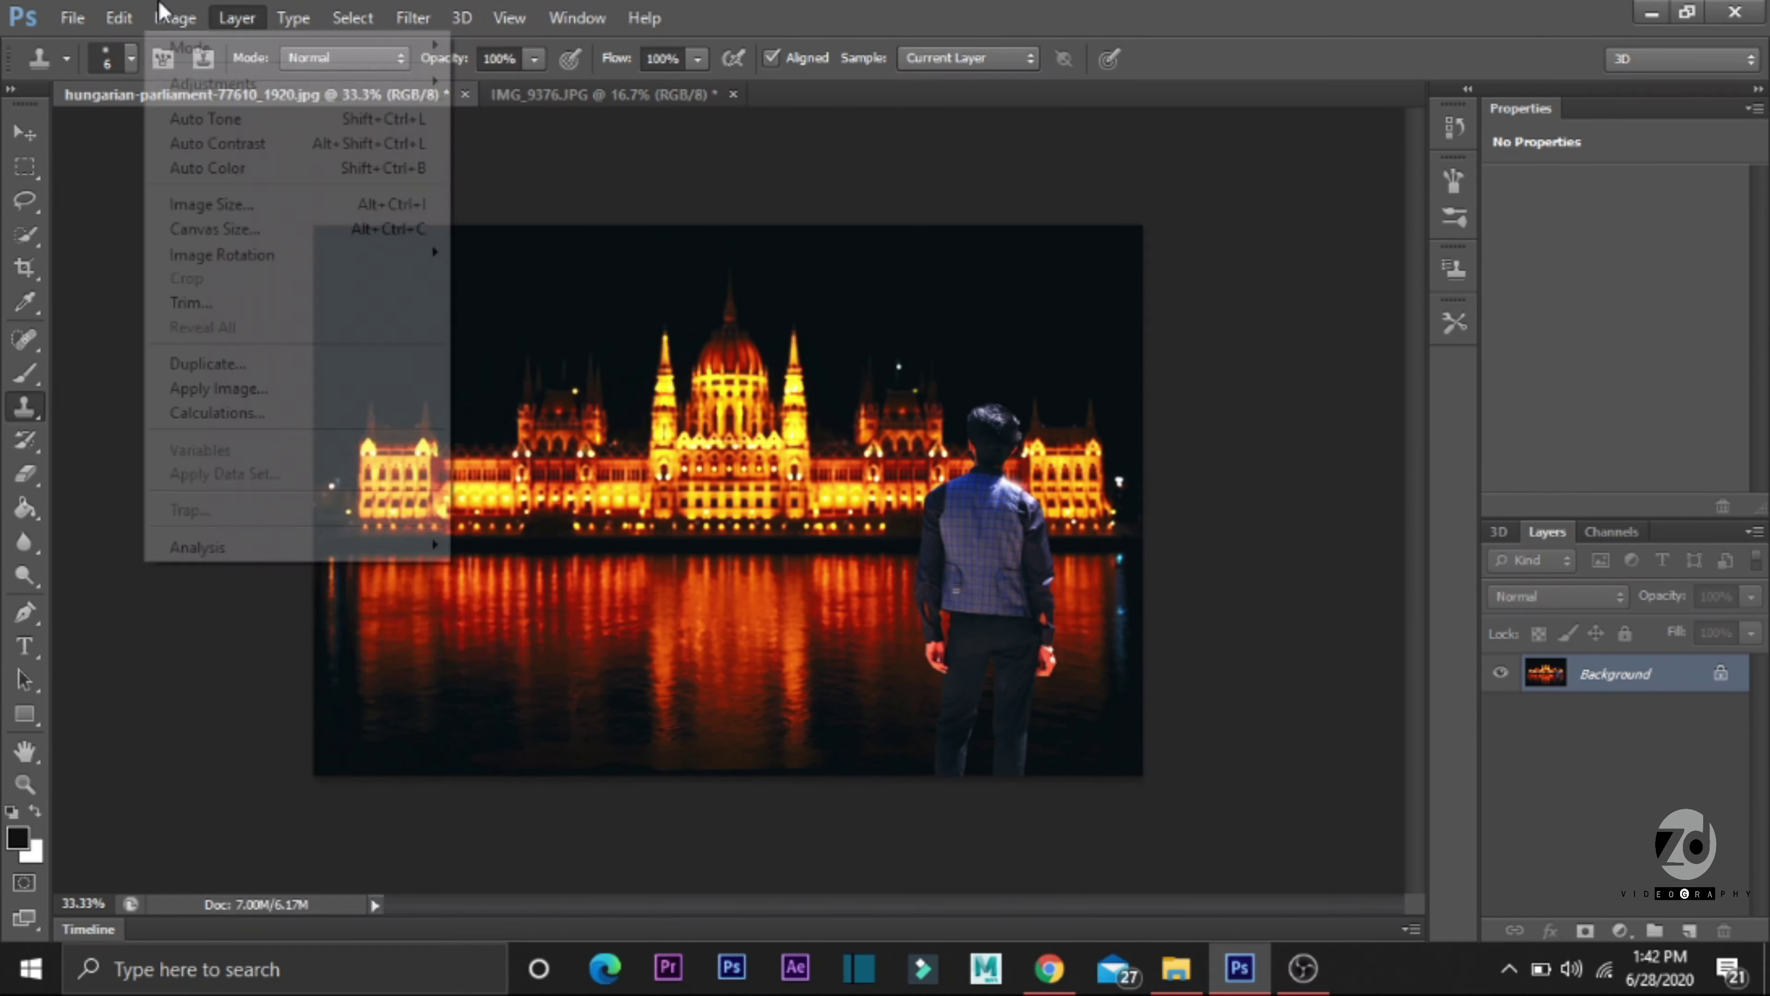
left_click(524, 475)
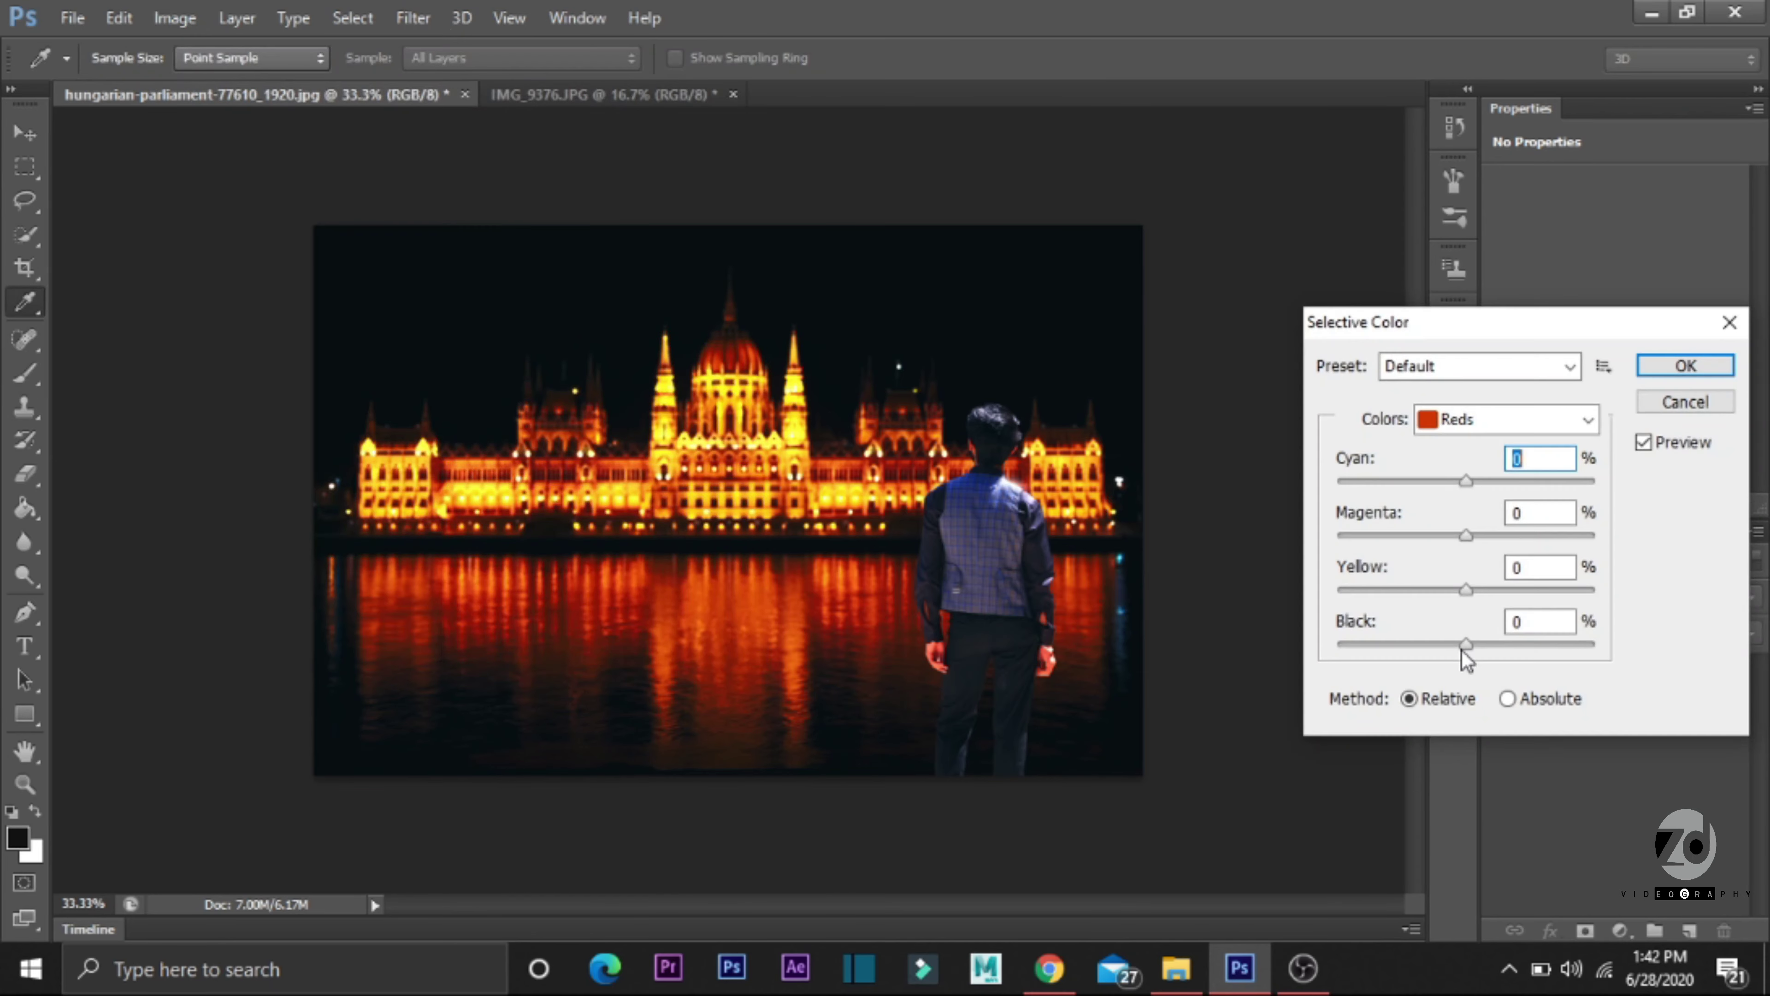
left_click(1506, 419)
left_click(1471, 656)
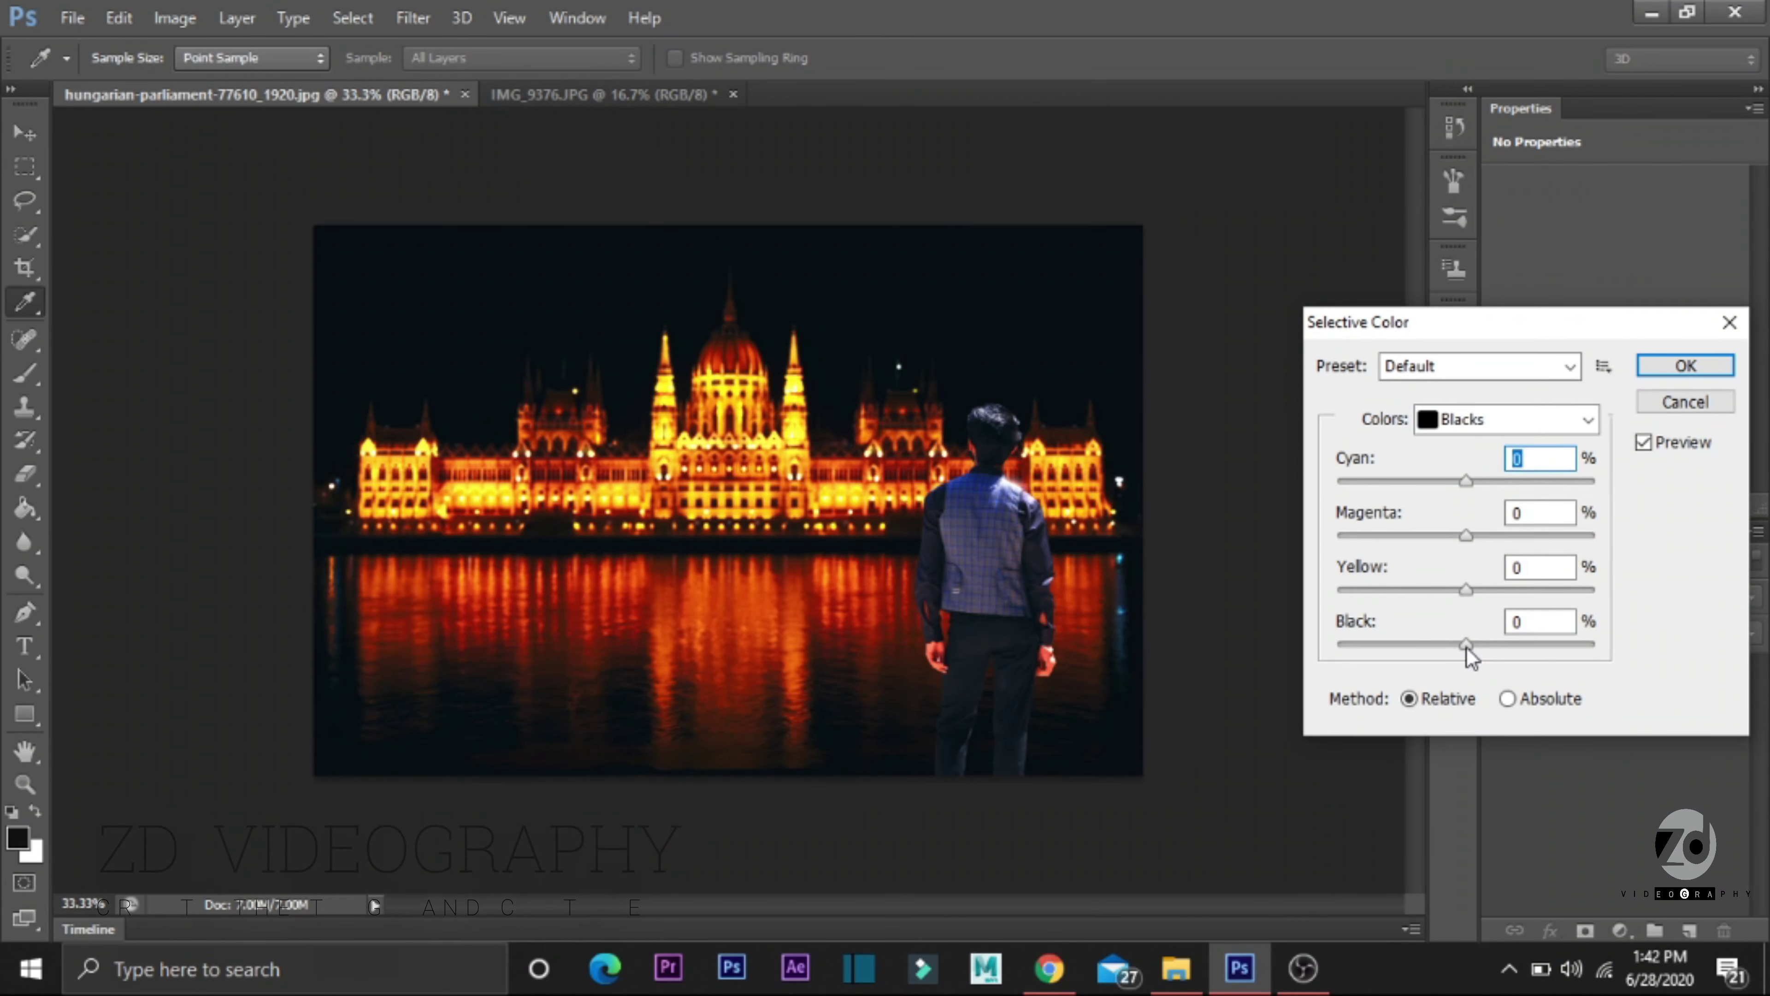
left_click_drag(1467, 645, 1458, 650)
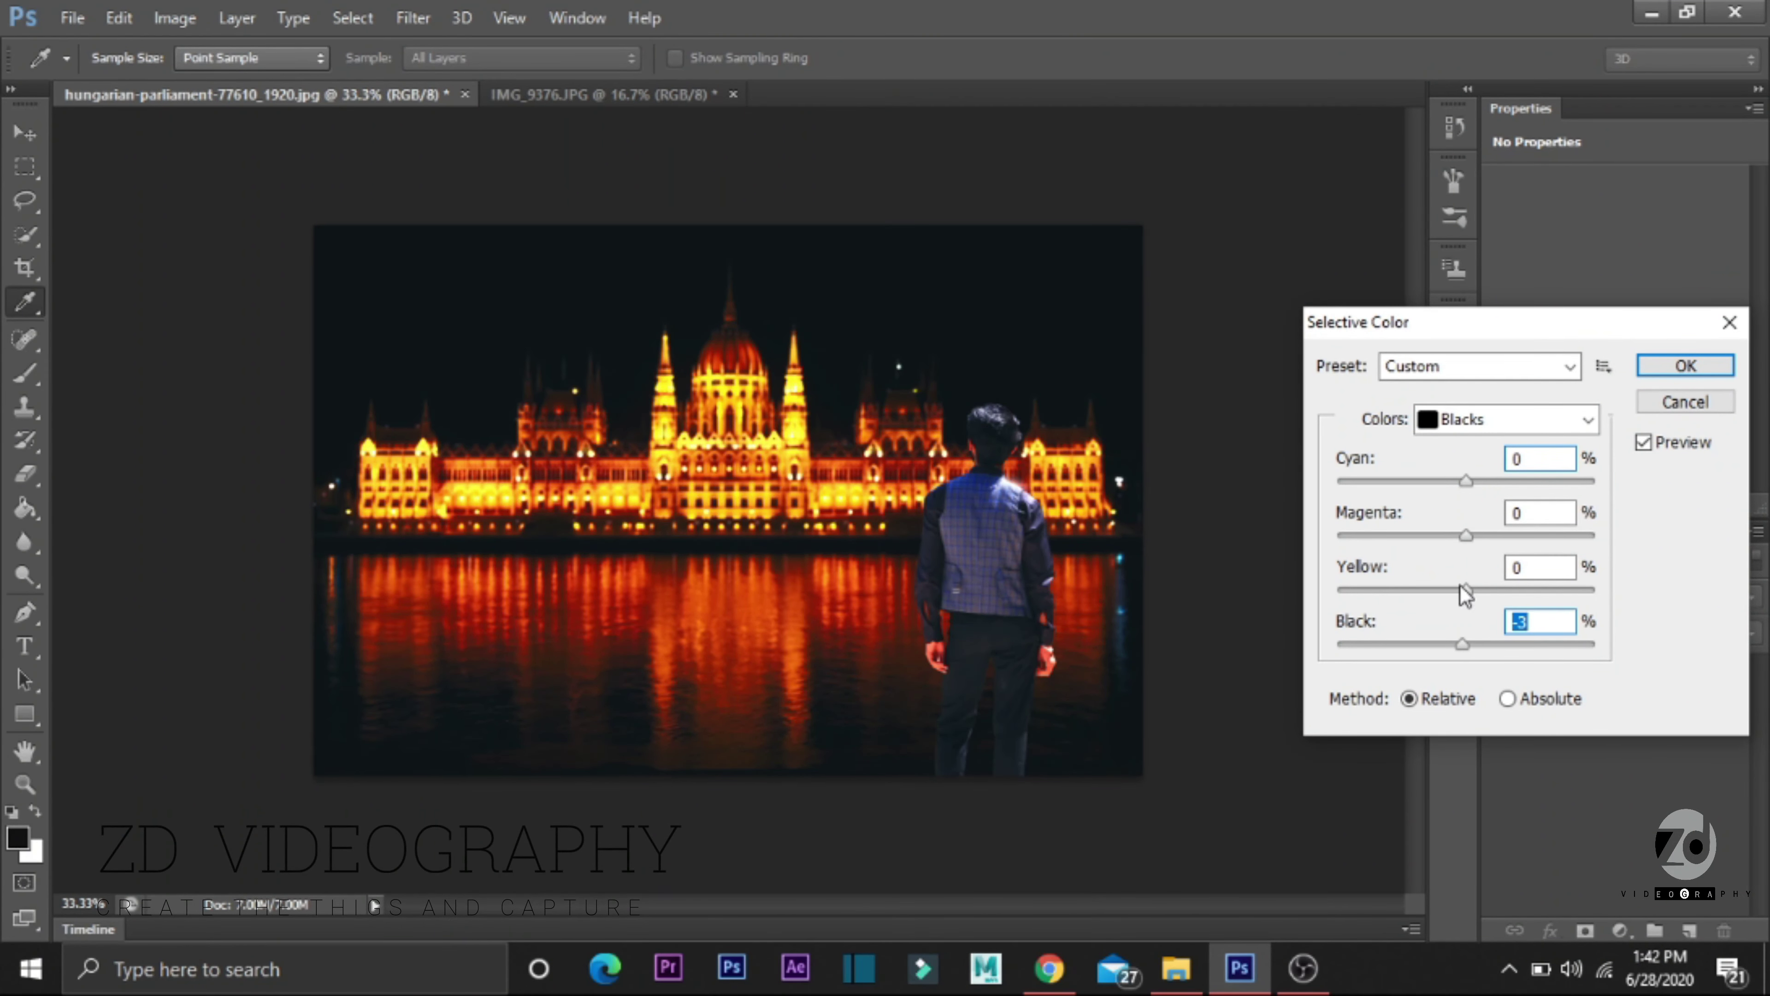
left_click_drag(1467, 590, 1464, 590)
left_click(1468, 537)
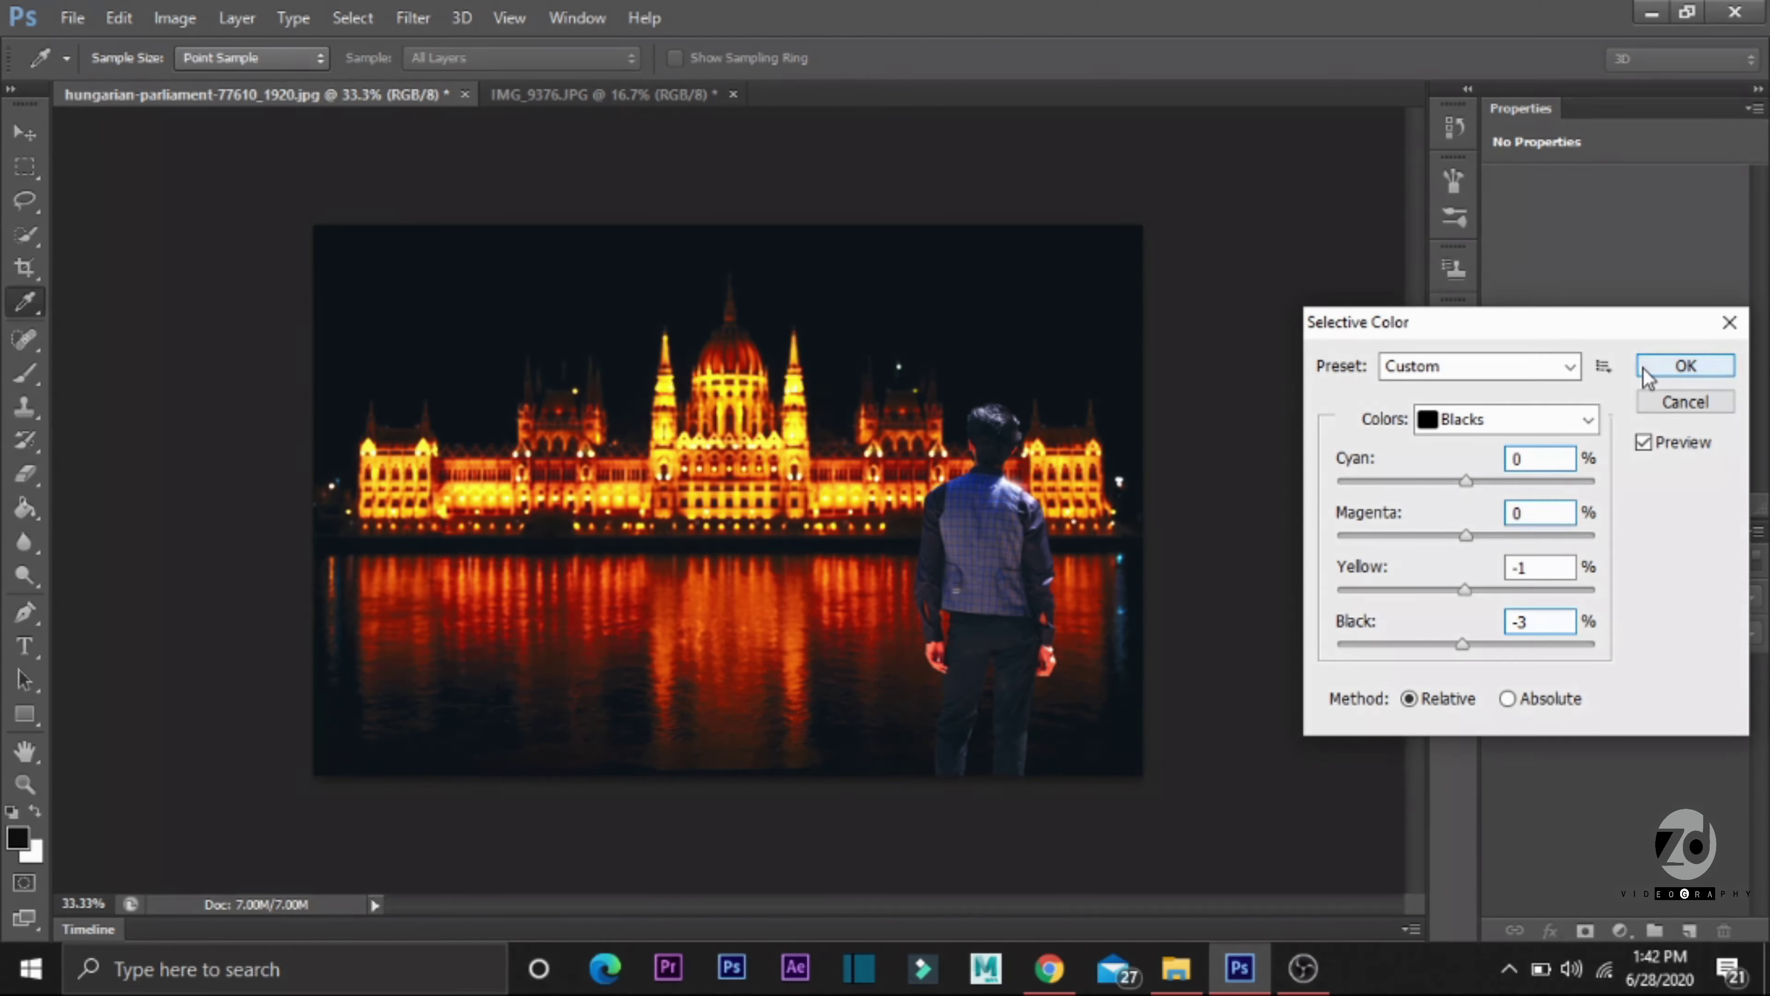
left_click(1686, 366)
key("s")
key("ctrl+plus")
key("ctrl+plus")
key("ctrl+plus")
key("ctrl+plus")
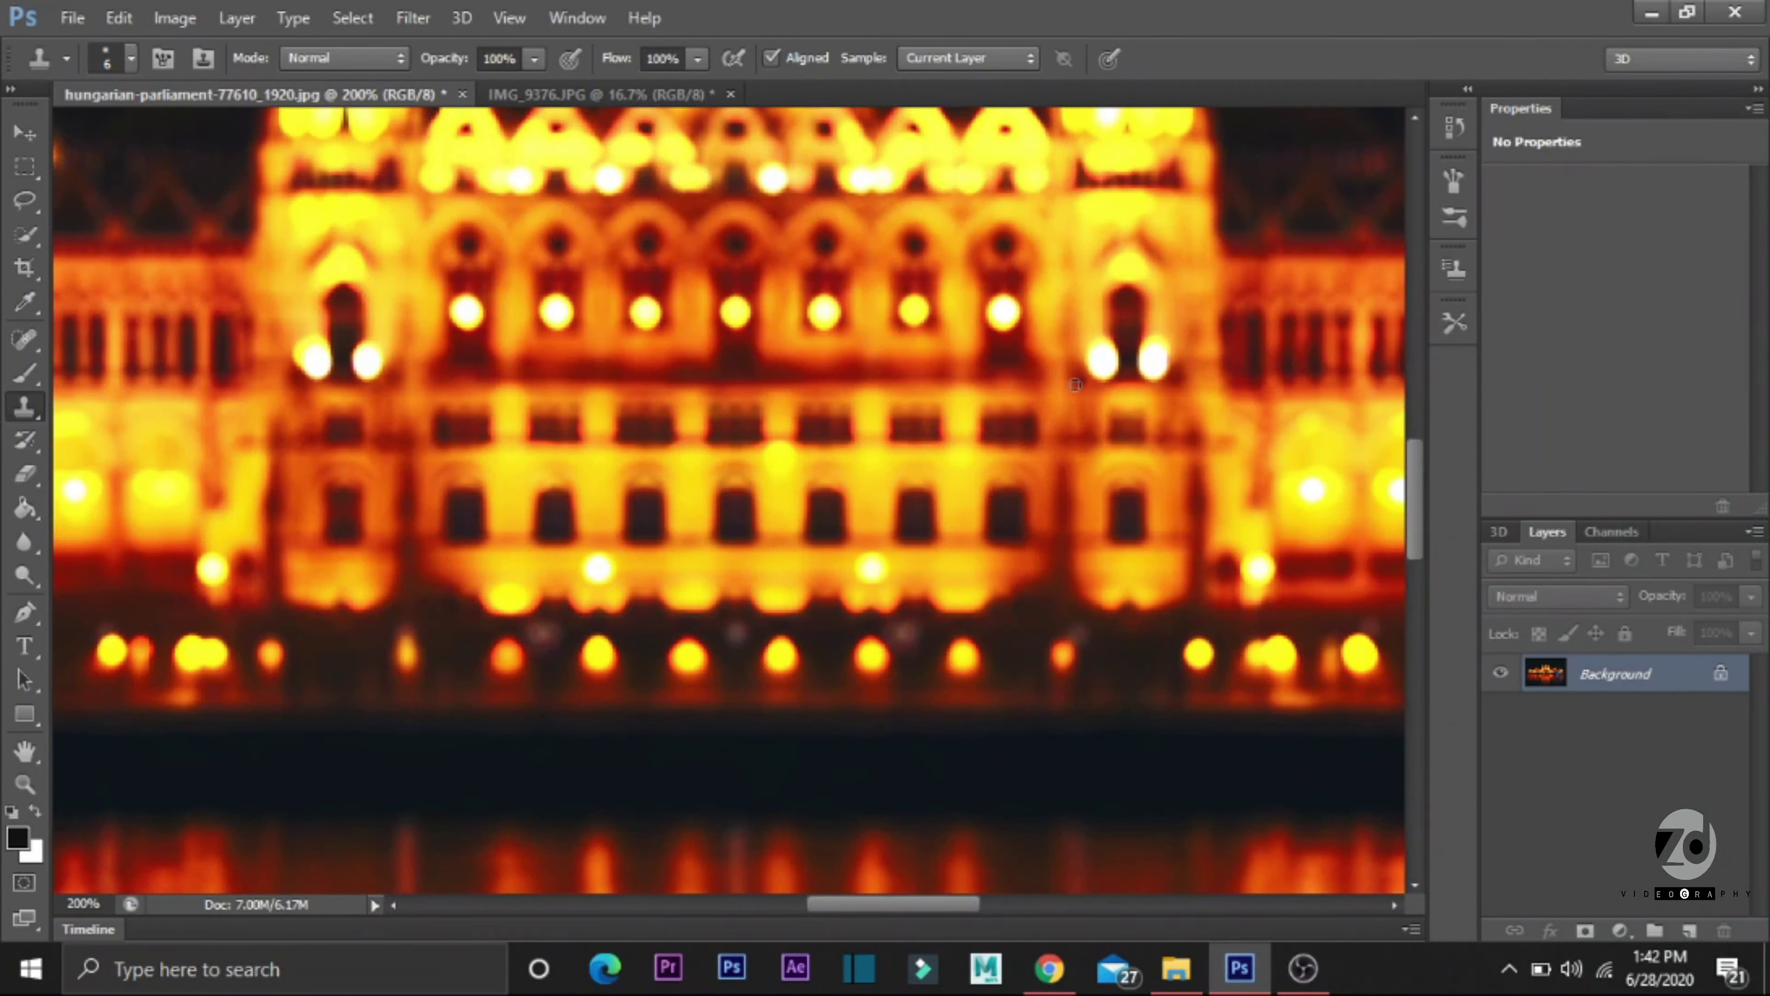
Step: Clone-stamp over the glowing edge beside the man's shoulder with a 31 px brush
left_click_drag(888, 904, 1083, 909)
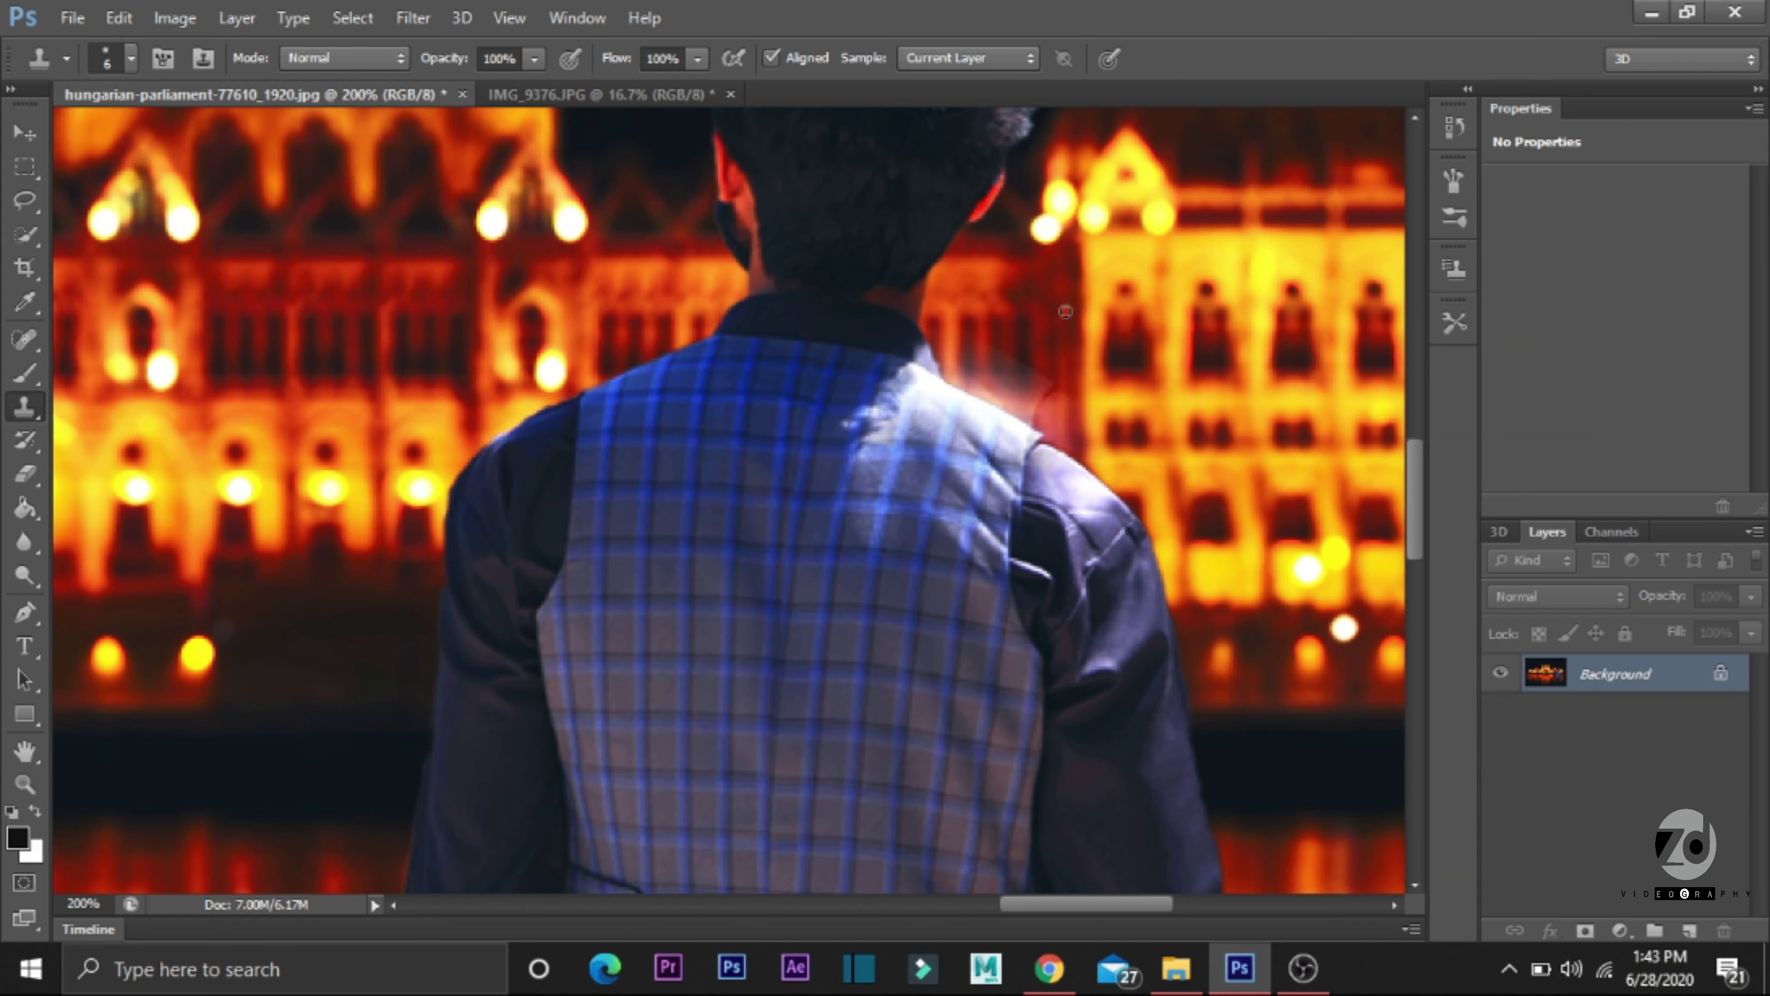
right_click(1071, 339)
left_click_drag(1141, 396, 1162, 399)
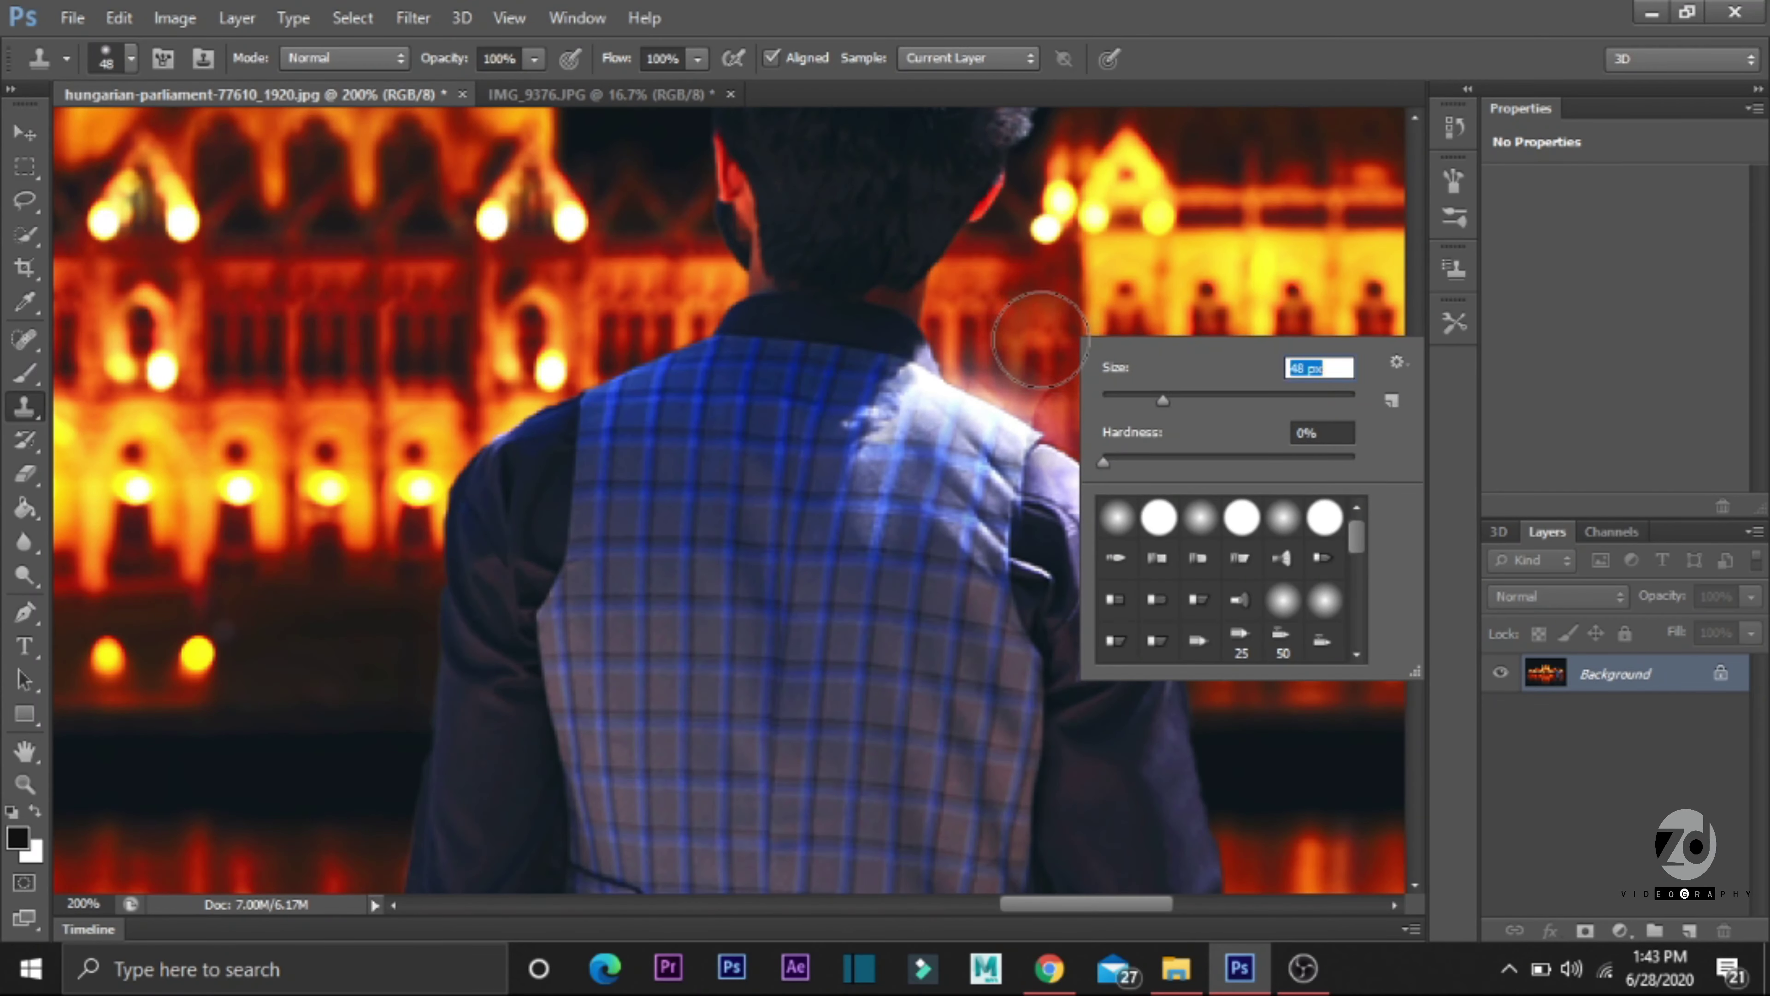
key("Return")
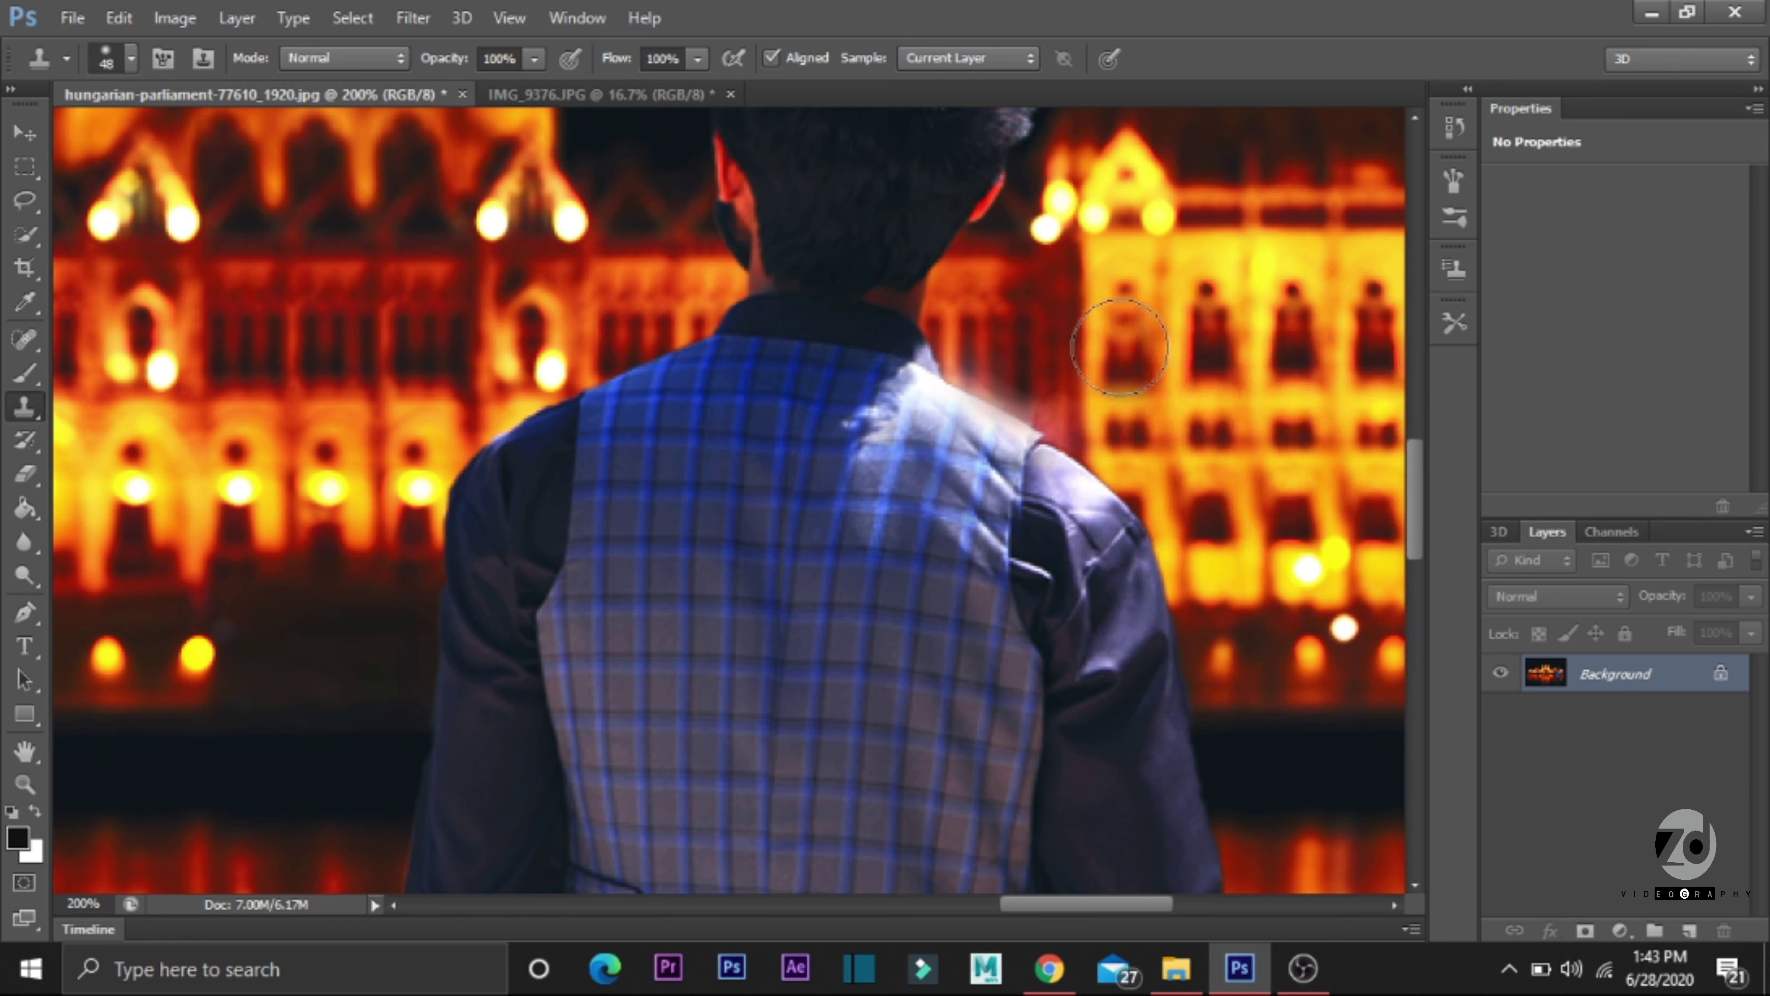
right_click(1128, 328)
left_click_drag(1210, 411, 1192, 409)
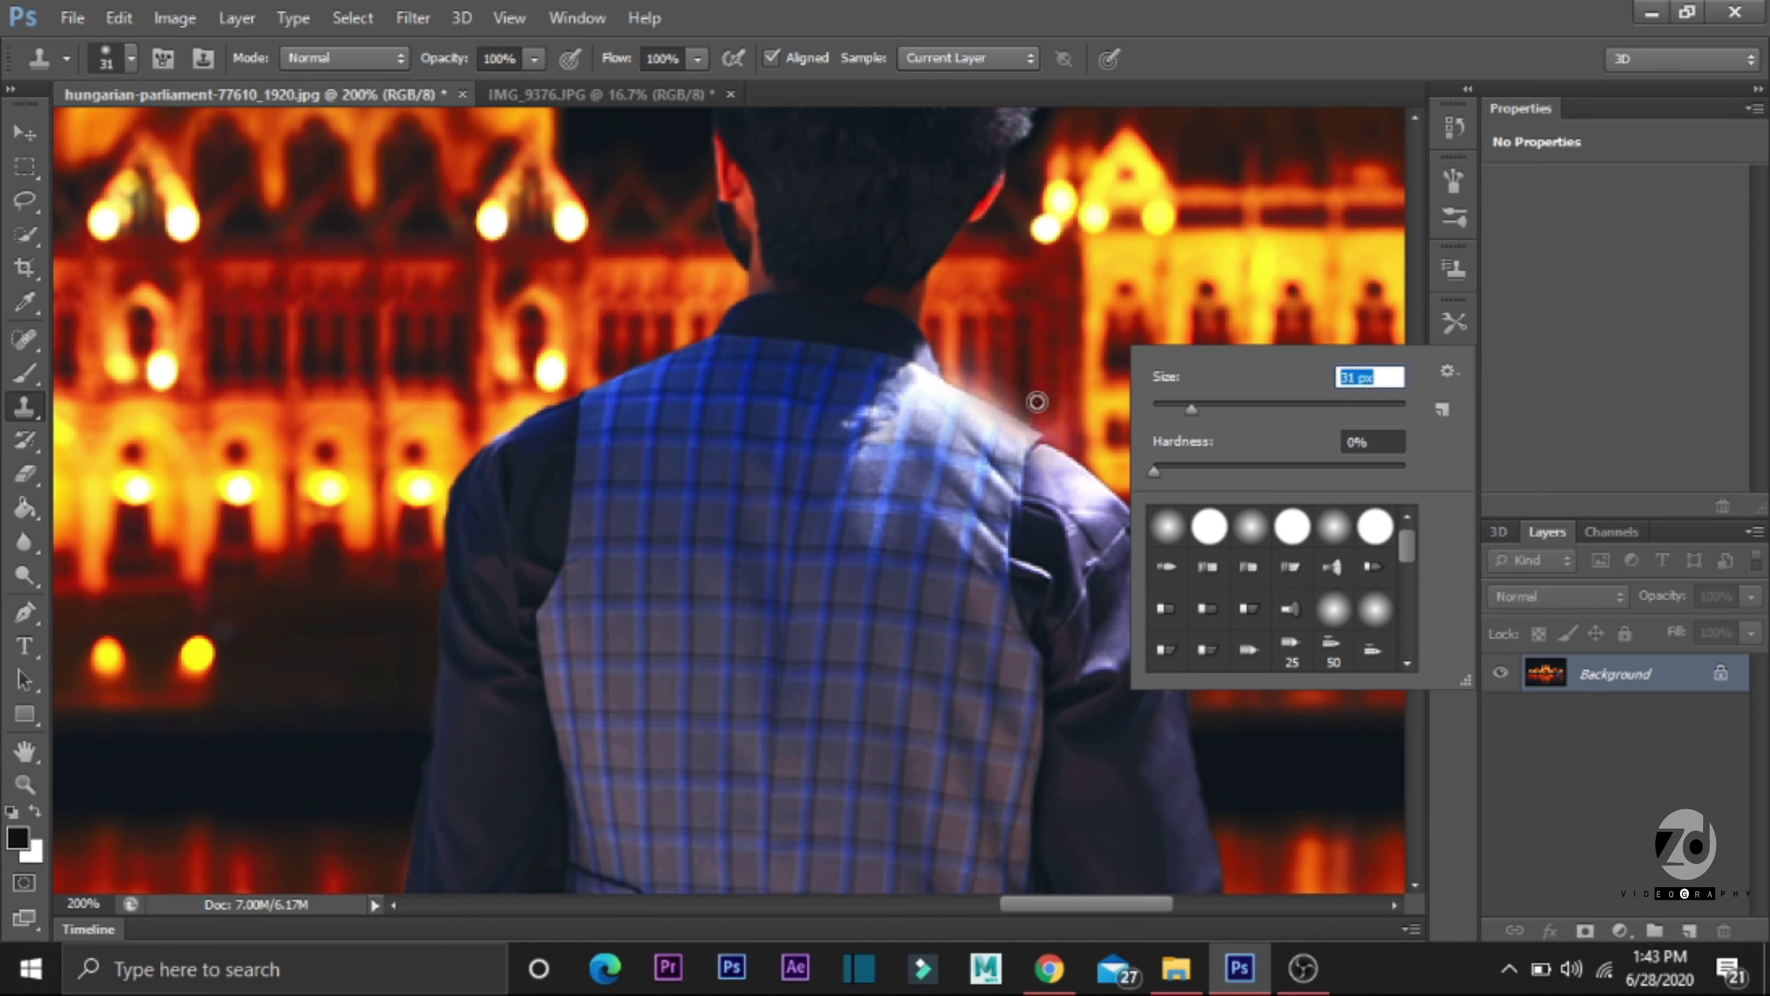
key("Return")
left_click(1022, 385, "alt")
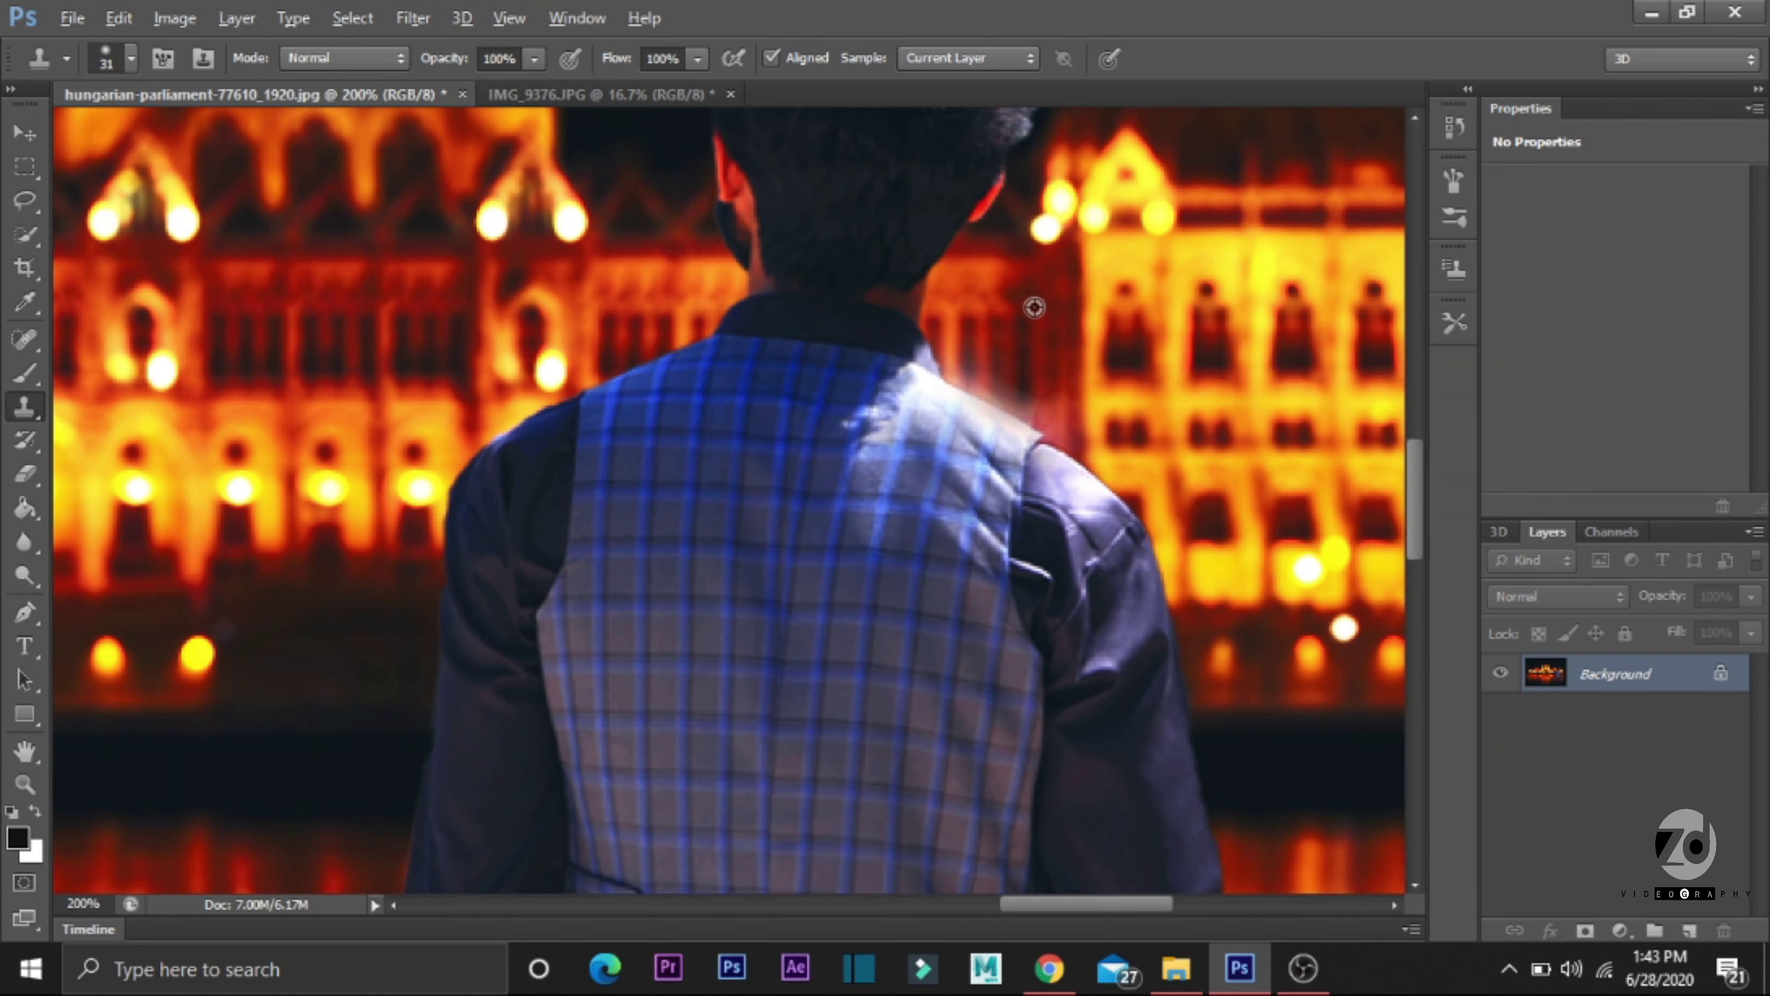
left_click(1023, 373)
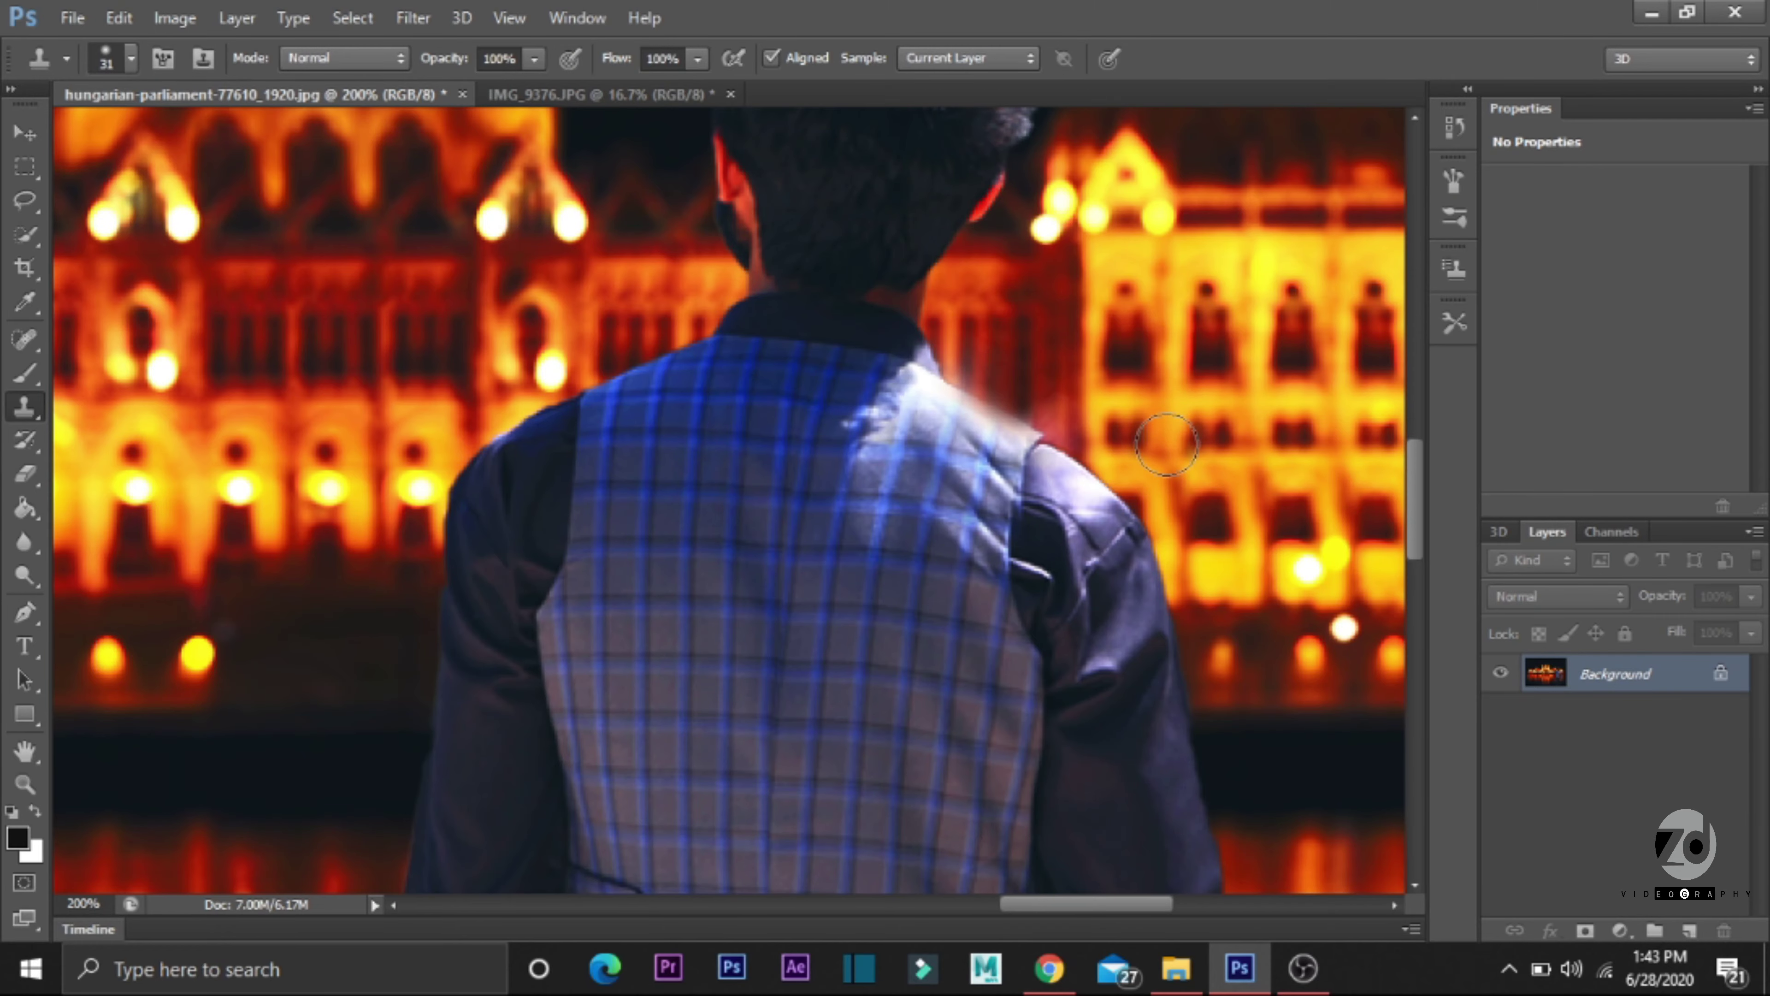
Step: Zoom out to review the whole scene and open the Curves dialog
key("ctrl+minus")
key("ctrl+minus")
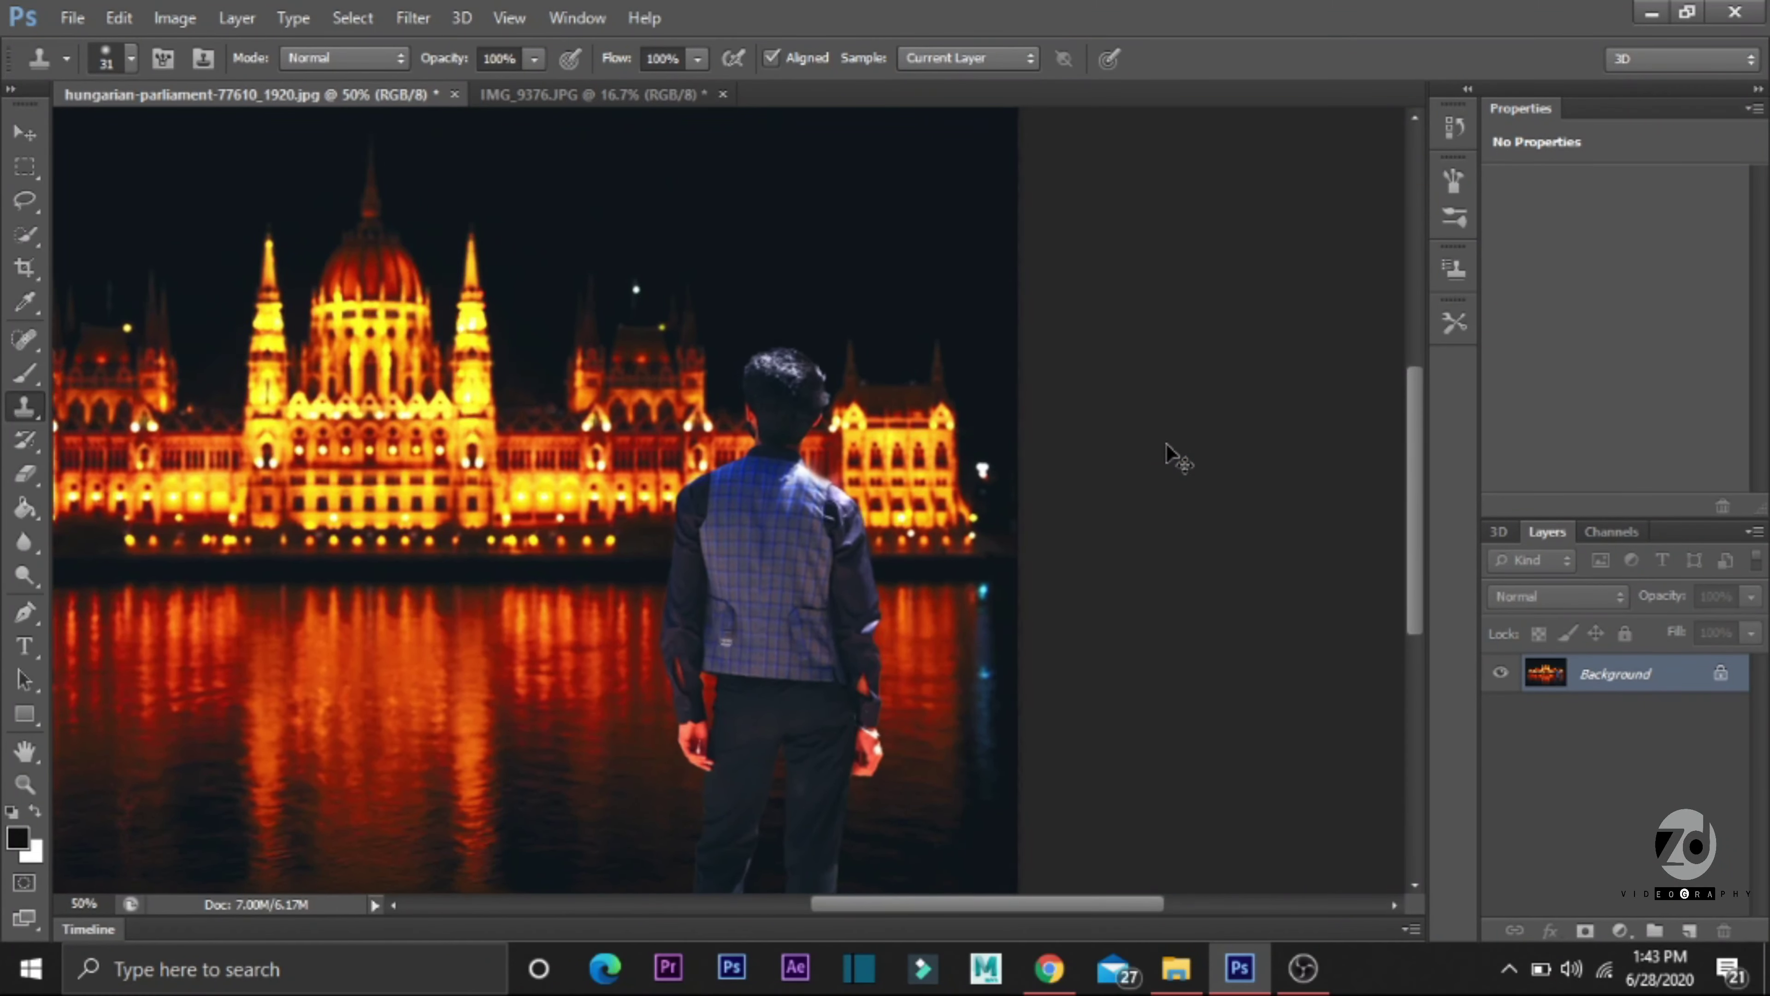
key("ctrl+plus")
key("ctrl+plus")
key("ctrl+plus")
left_click_drag(1116, 906, 1172, 908)
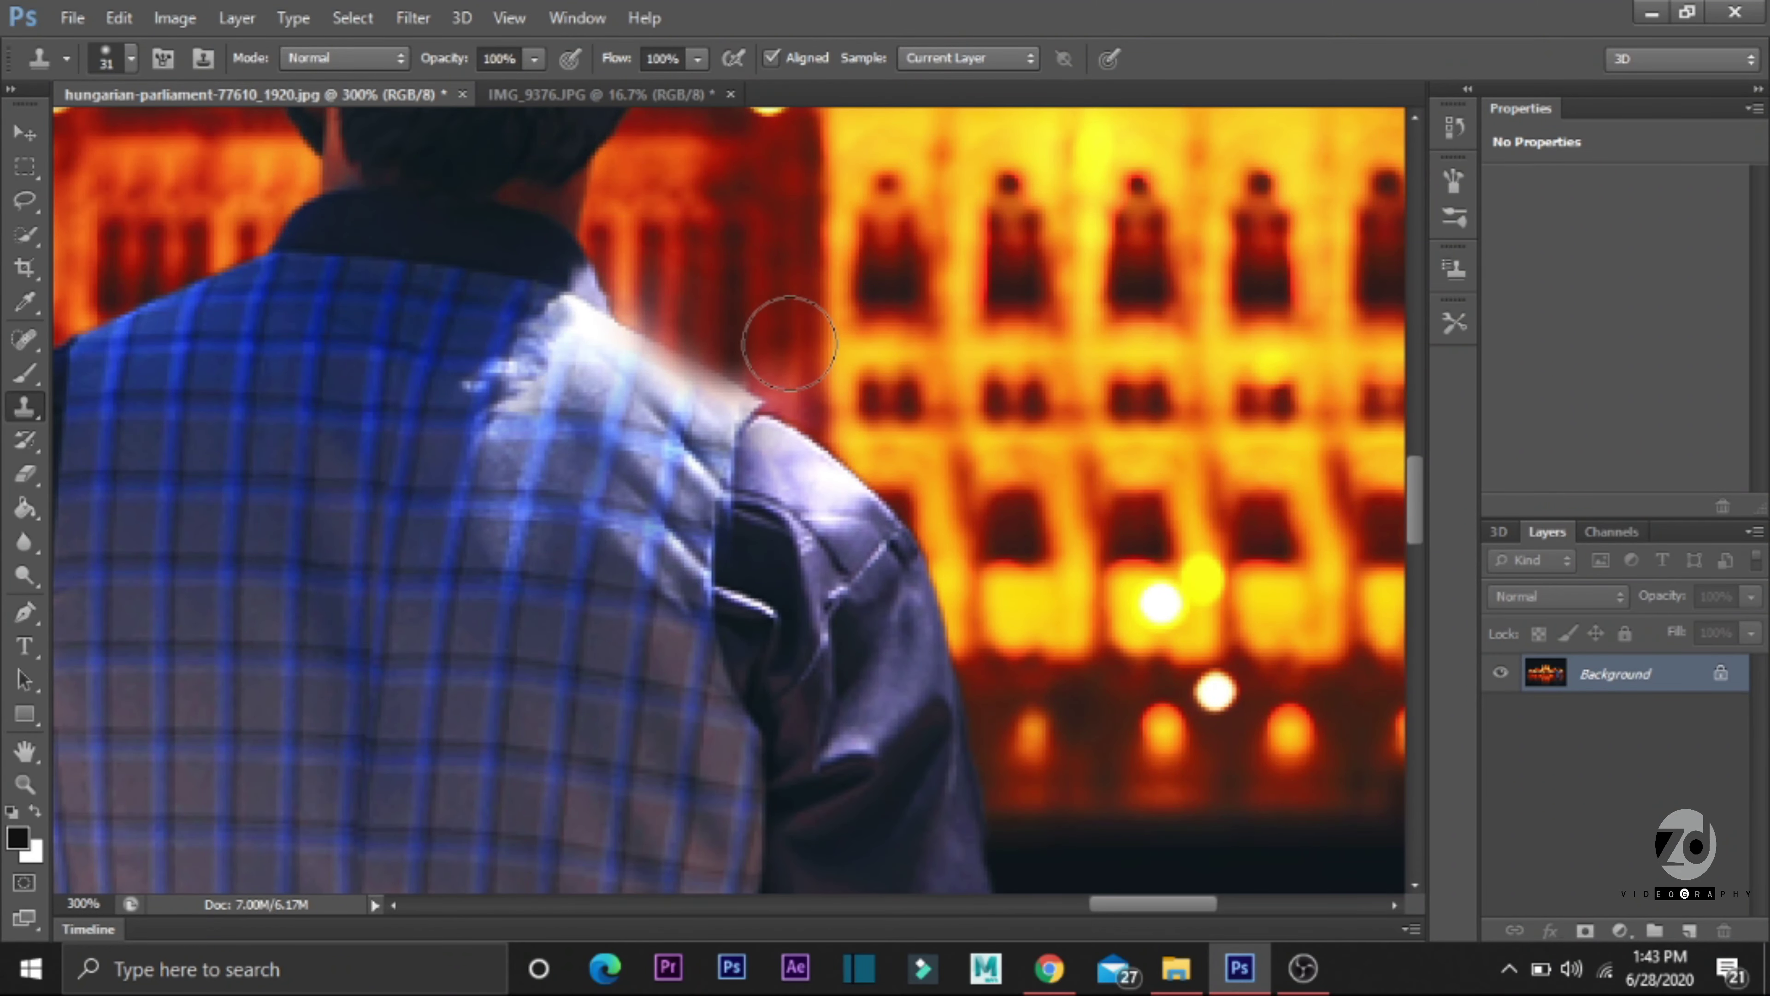
key("ctrl+minus")
key("ctrl+minus")
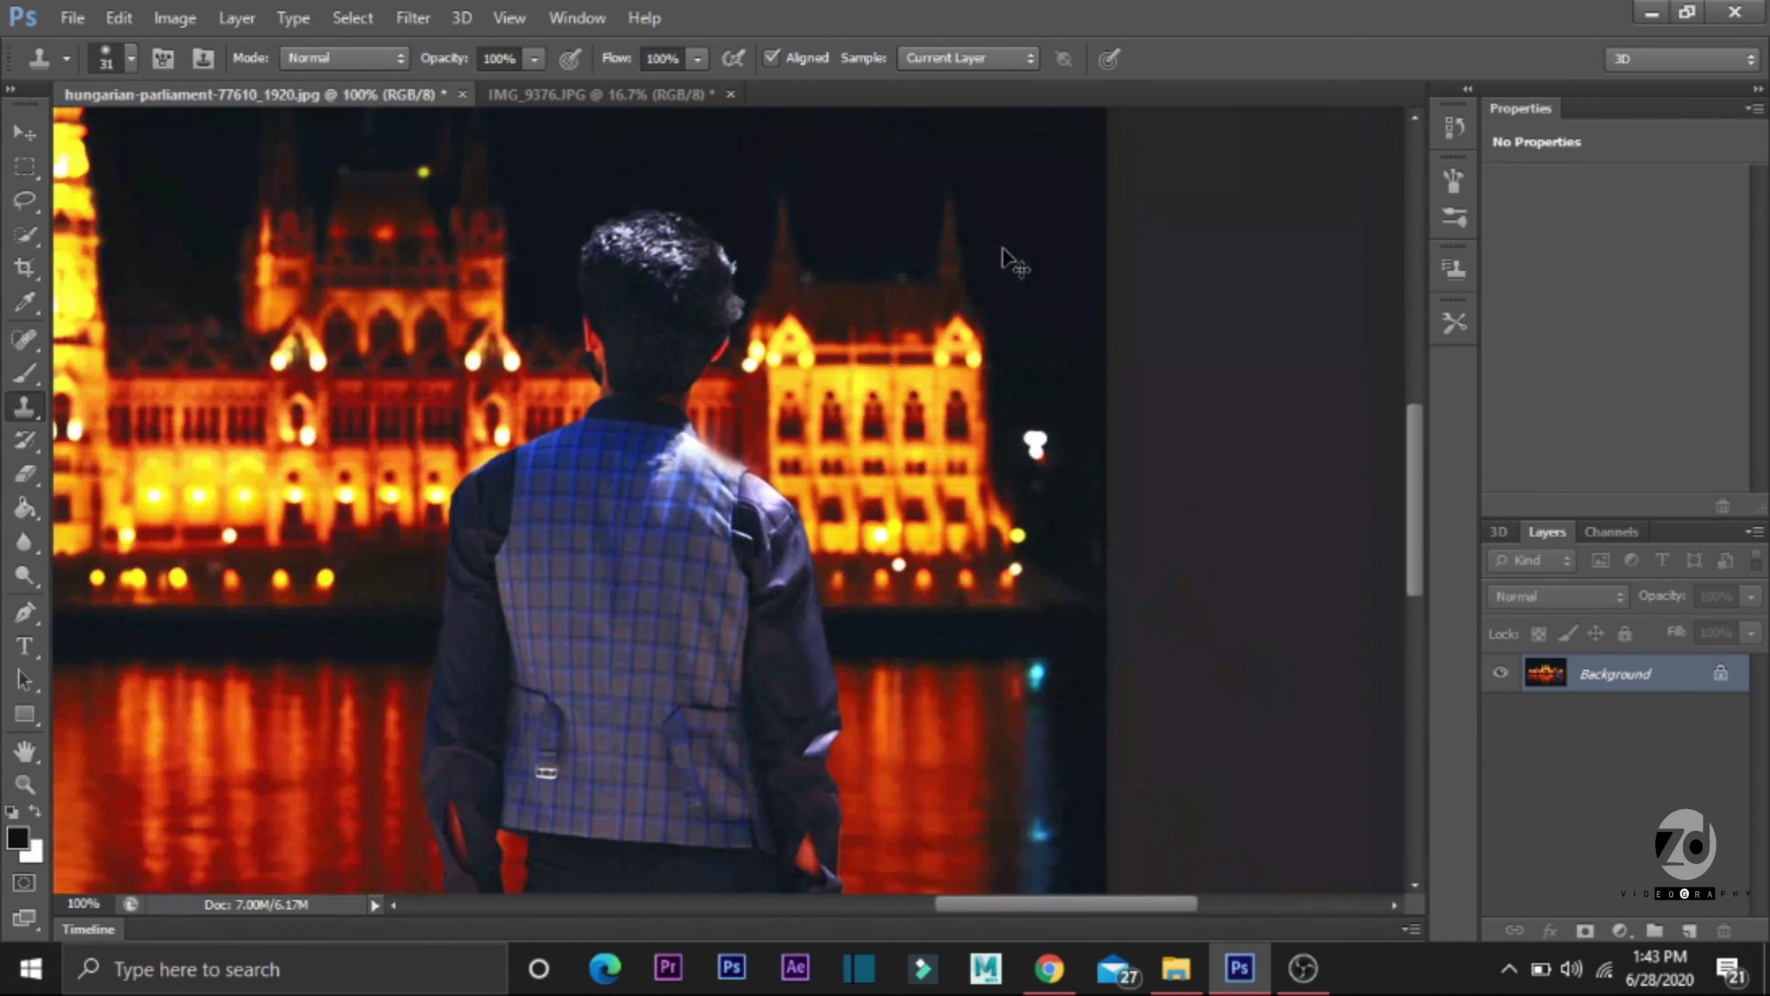
key("ctrl+minus")
key("ctrl+minus")
key("ctrl+minus")
key("ctrl+minus")
key("ctrl+plus")
key("ctrl+plus")
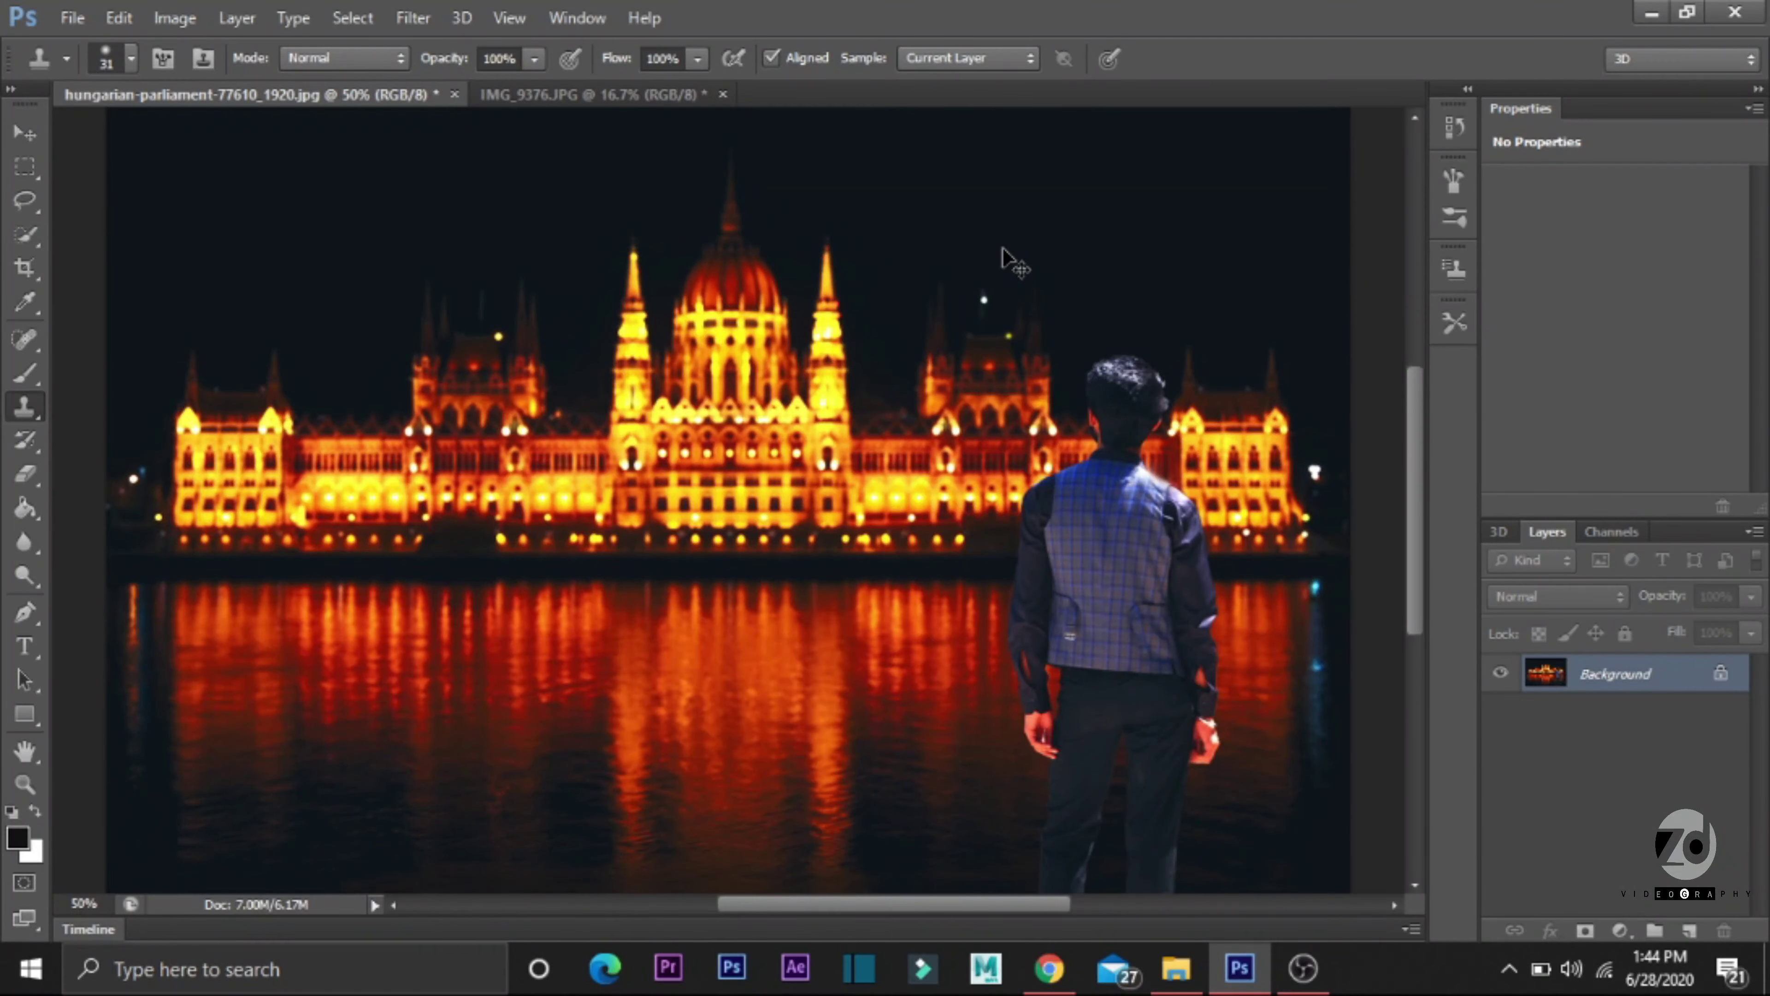
key("ctrl+minus")
key("ctrl+minus")
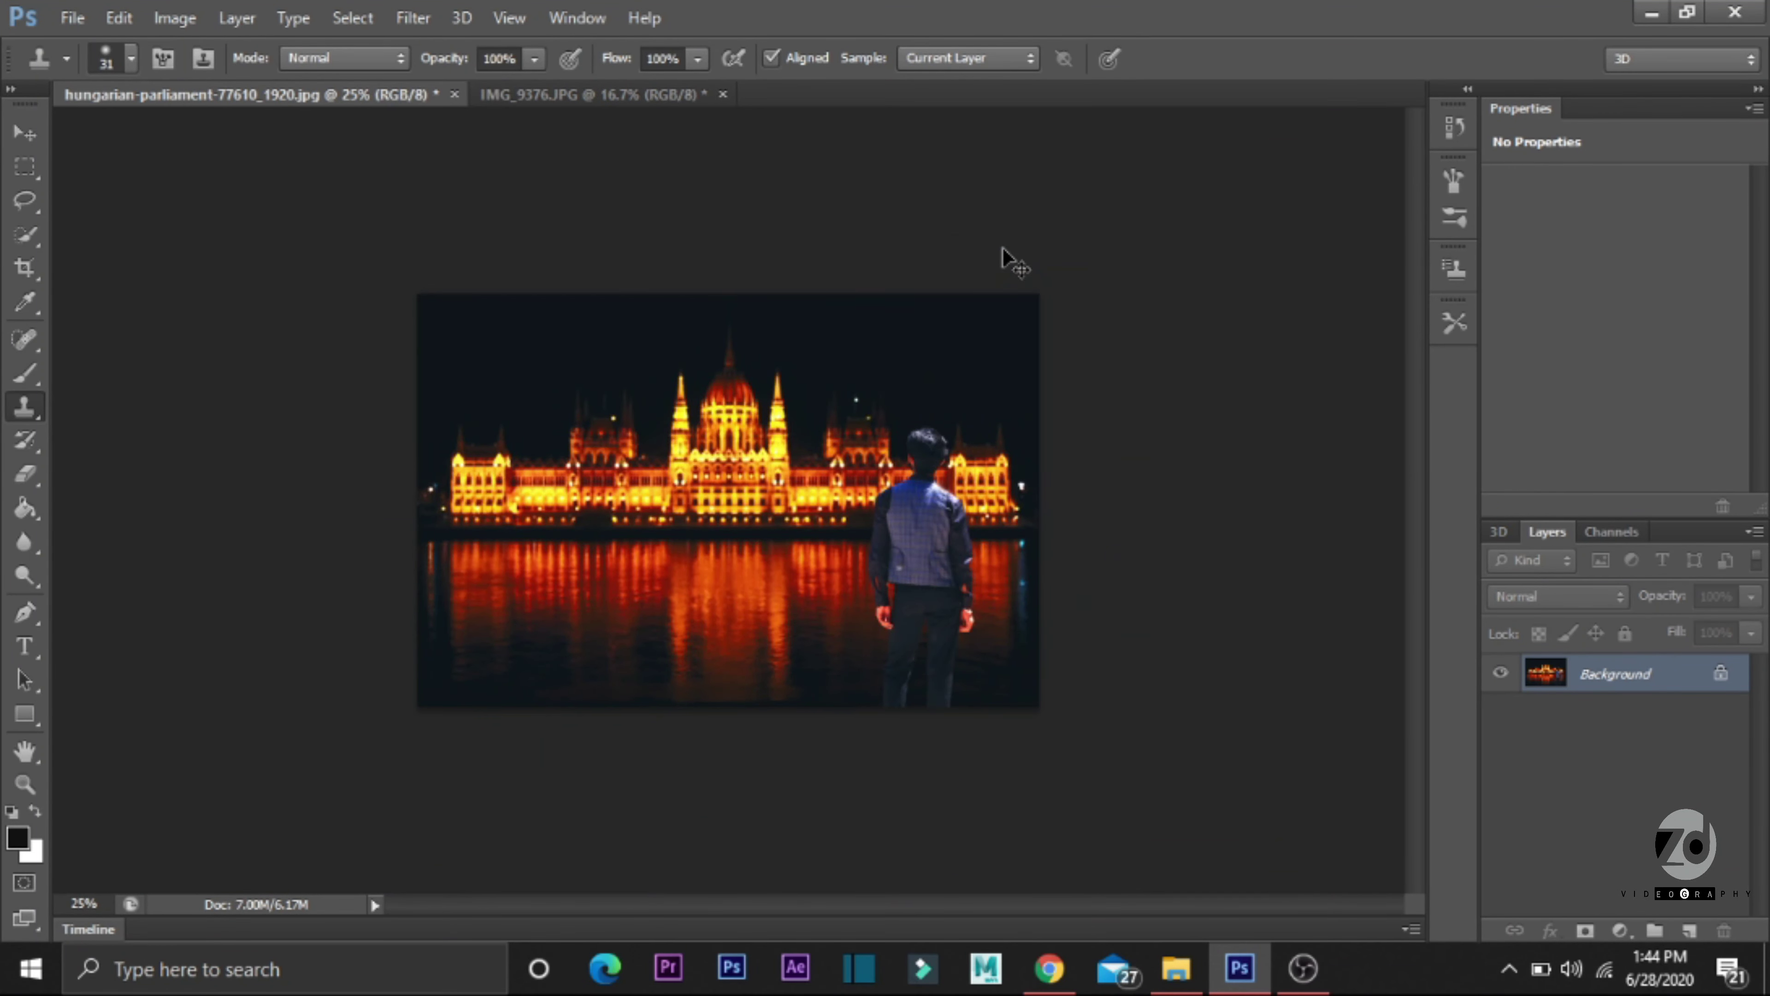
key("ctrl+plus")
key("ctrl+m")
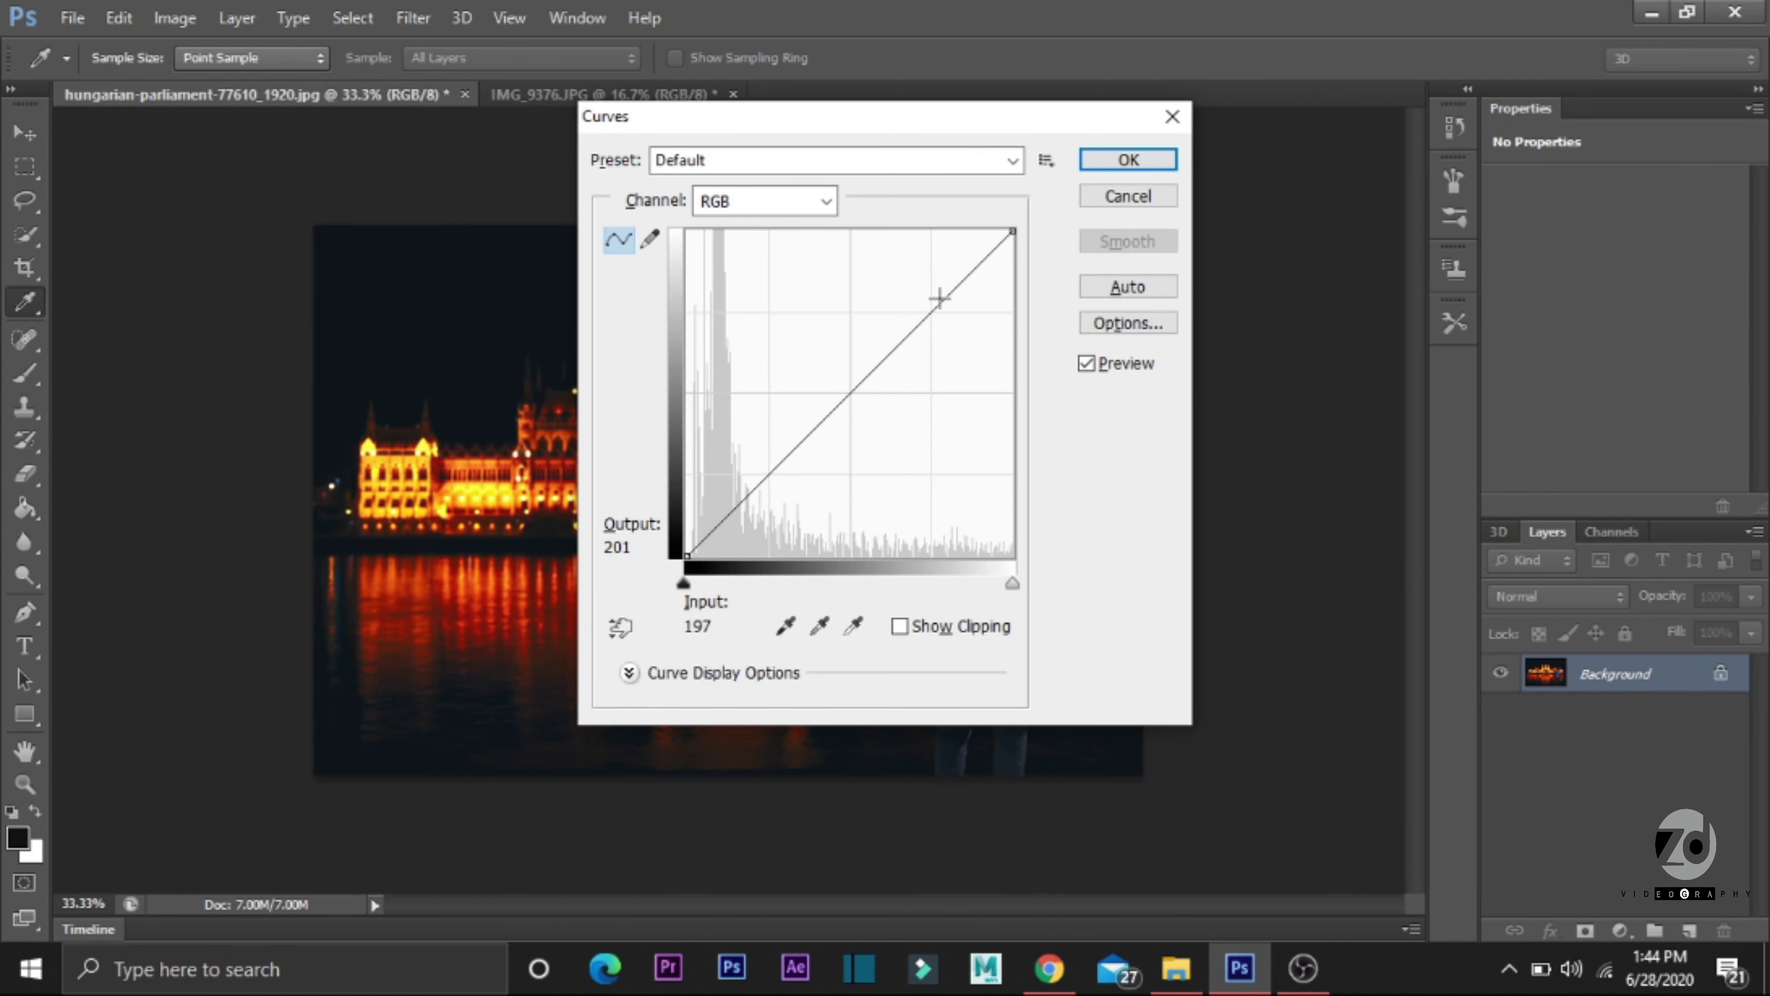
Step: Apply a two-point RGB curve near inputs 185 and 67, brightening highlights, deepening shadows
left_click_drag(936, 298, 914, 292)
left_click_drag(952, 117, 259, 143)
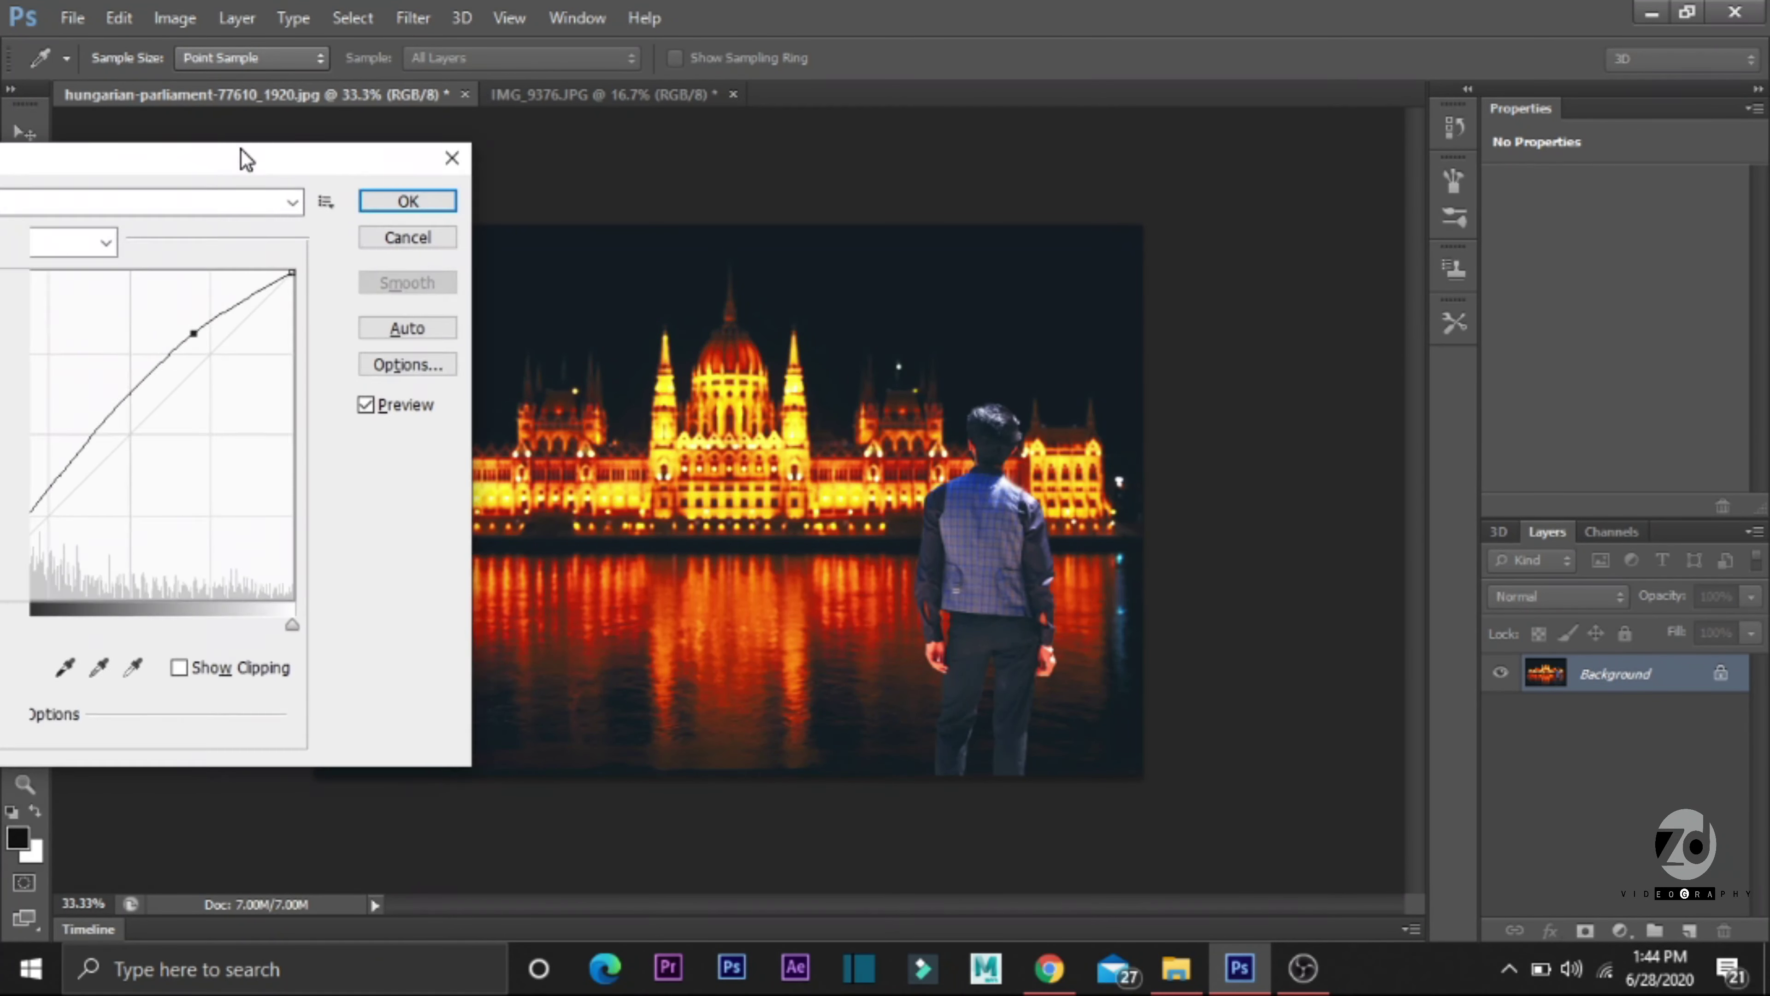
left_click_drag(73, 490, 72, 487)
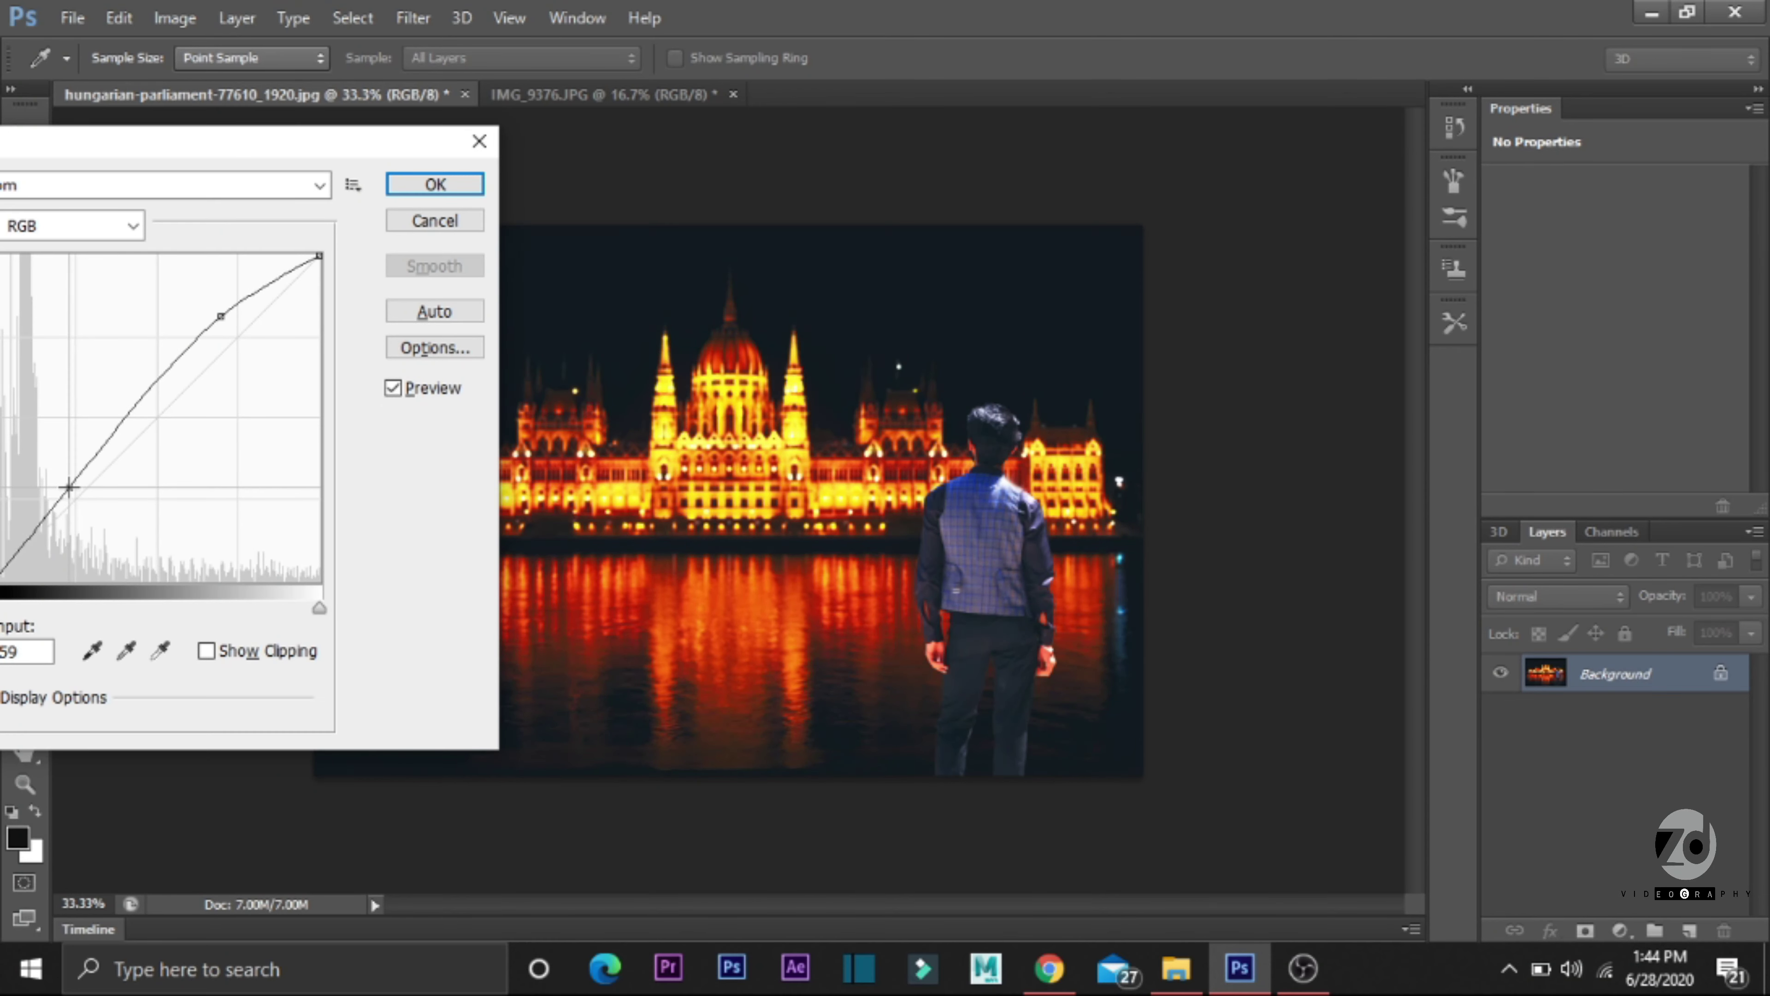
mouse_move(223, 317)
left_mouse_down()
mouse_move(226, 343)
mouse_move(232, 327)
left_mouse_up()
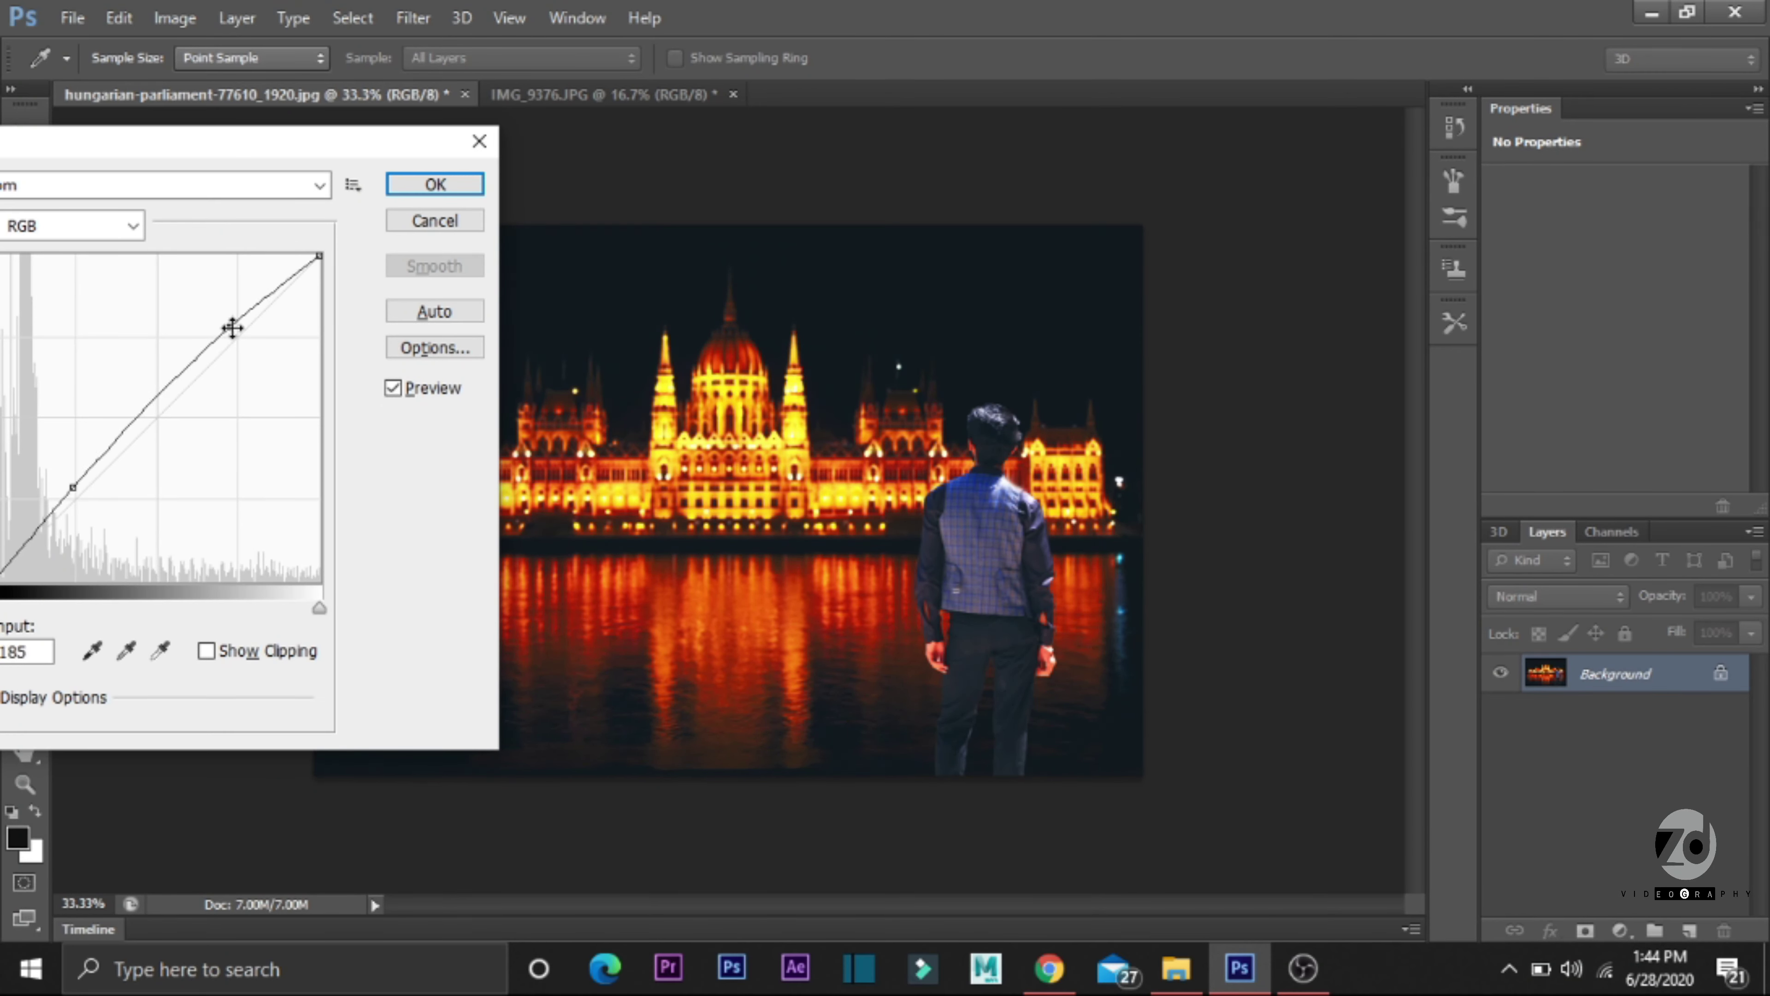
left_click_drag(70, 489, 75, 496)
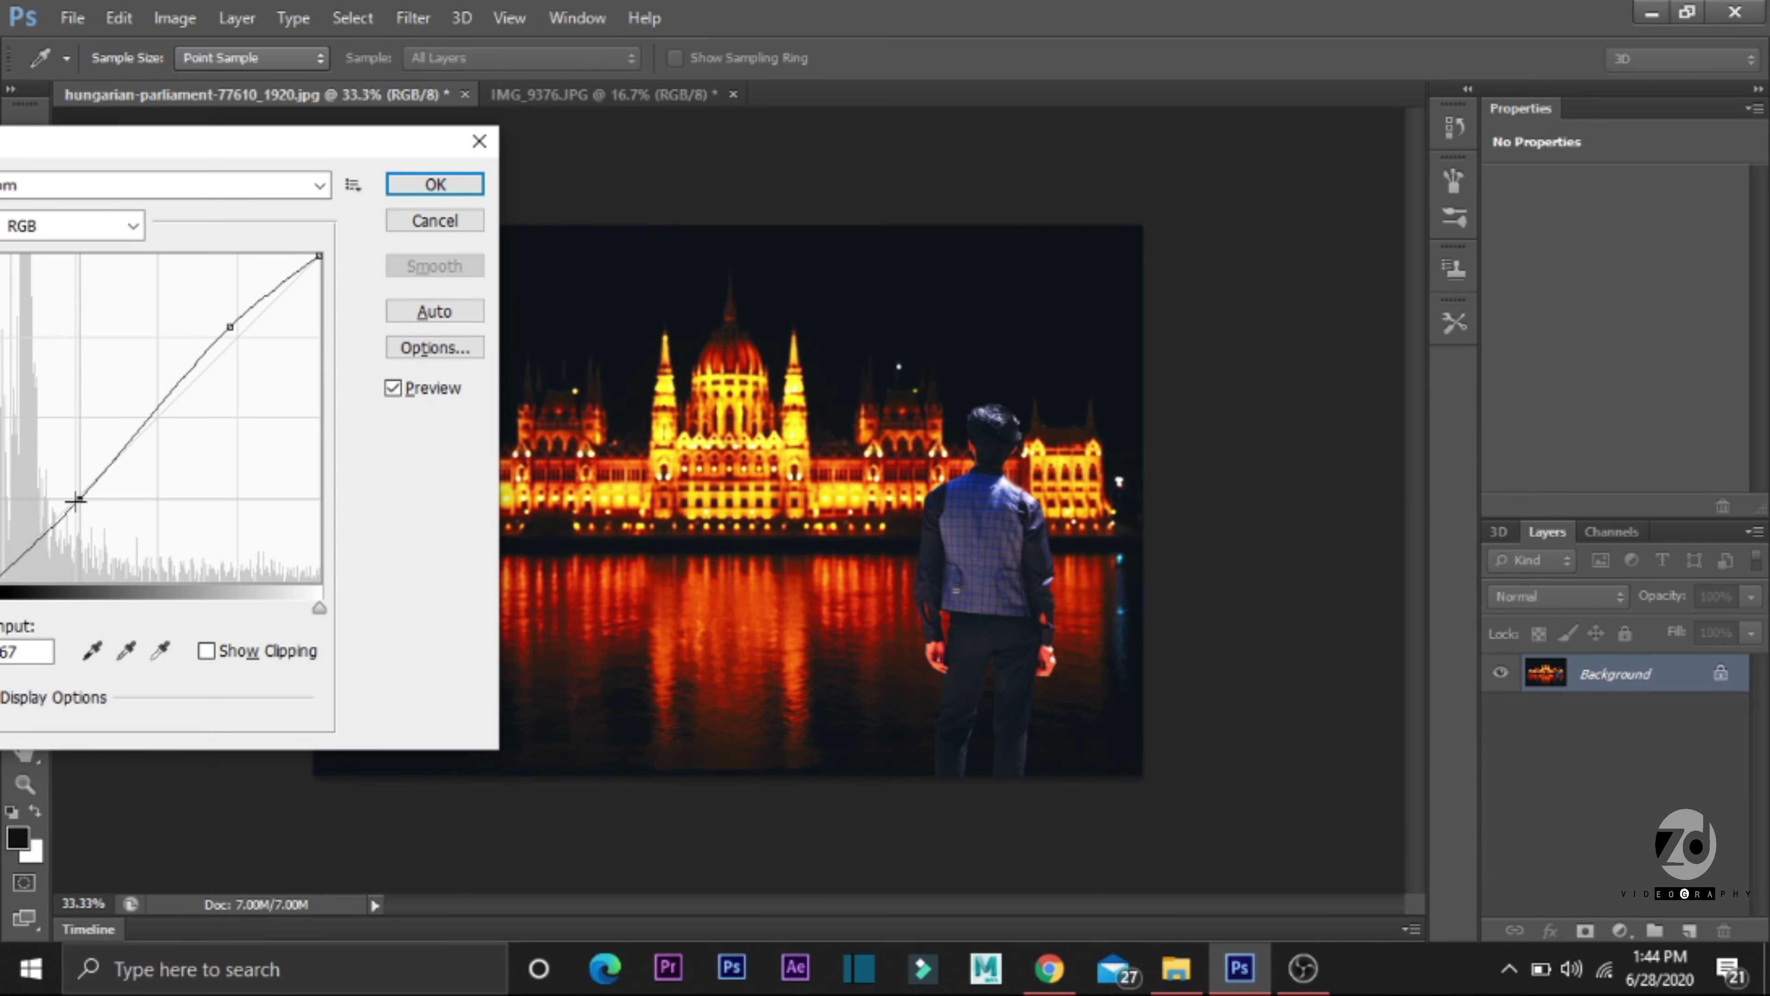
left_click(435, 184)
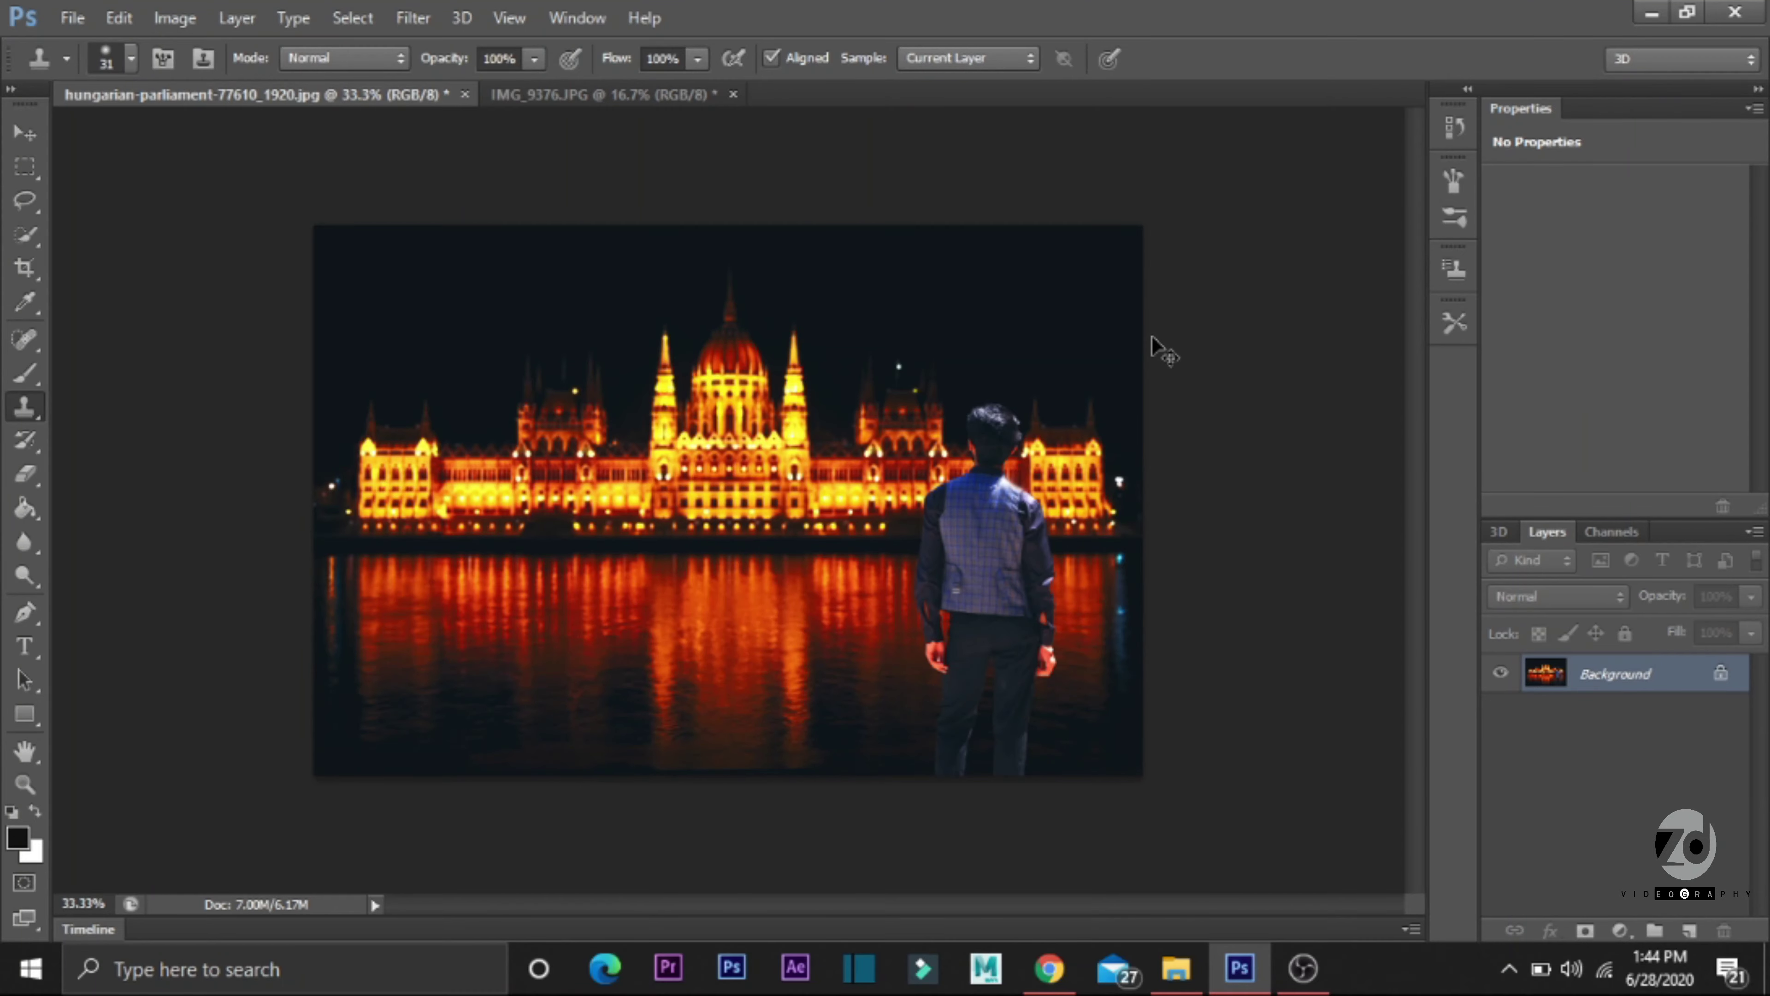
Step: At 100% zoom, clone hair texture over the man's hair edge
key("ctrl+1")
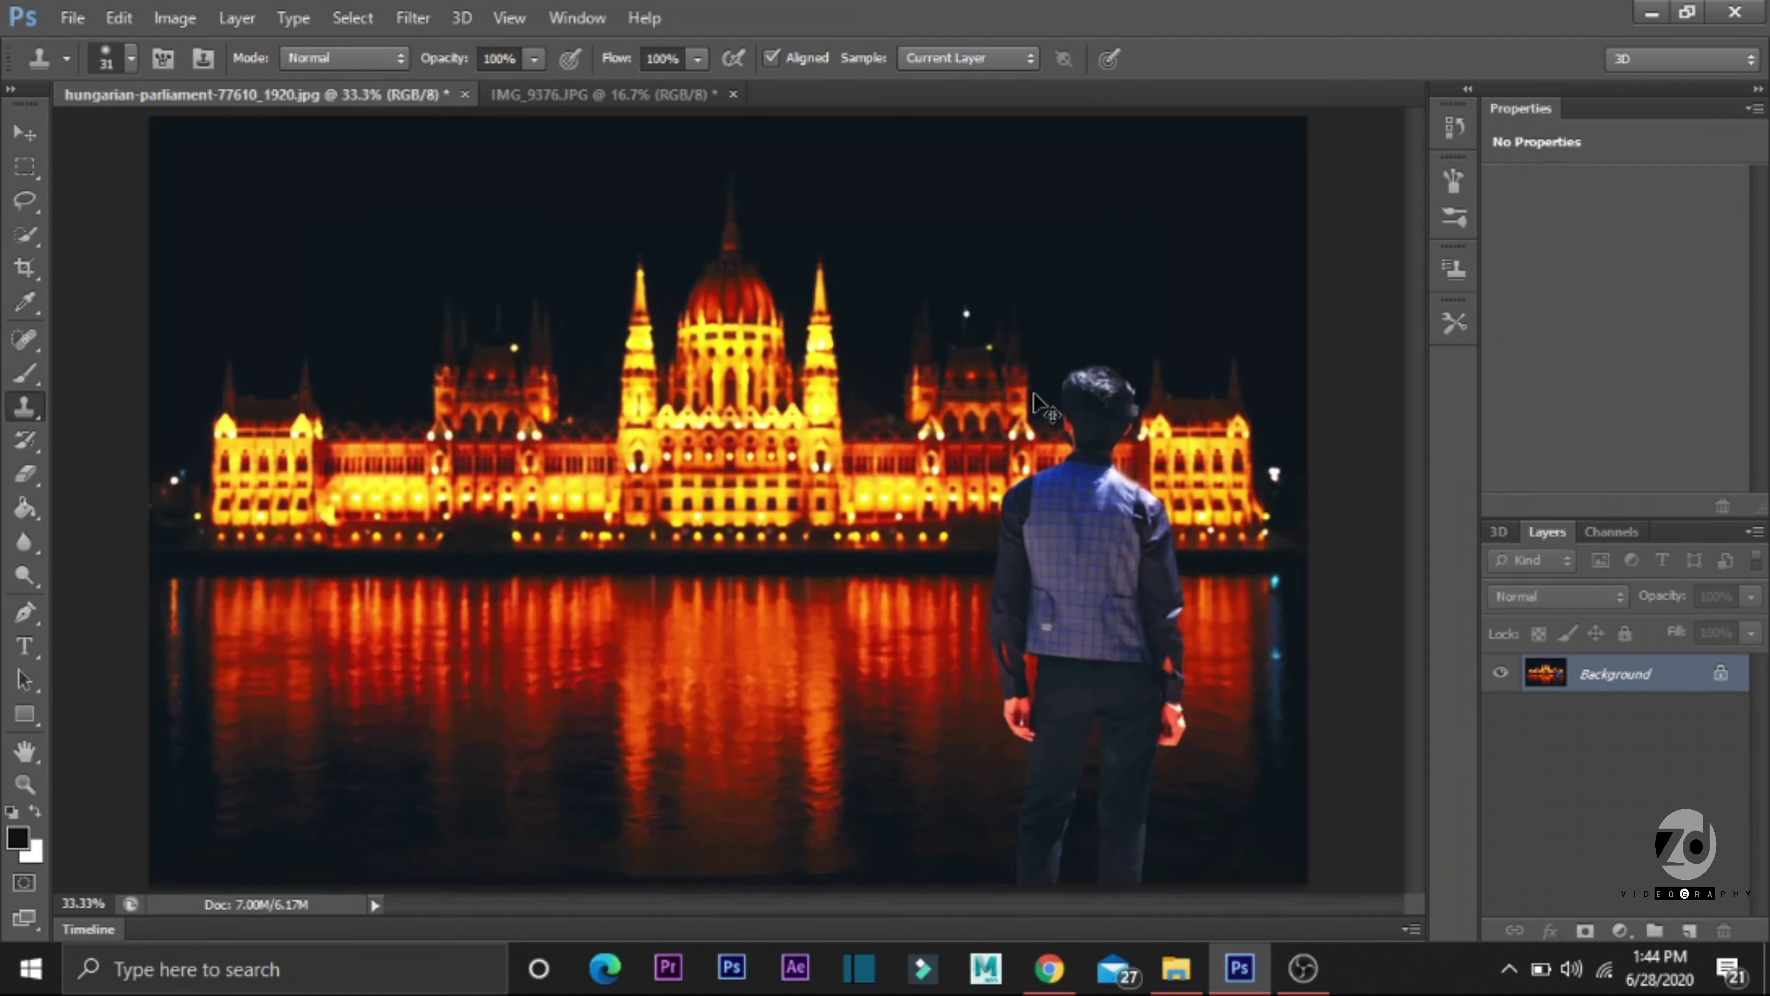
left_click_drag(872, 911, 1011, 912)
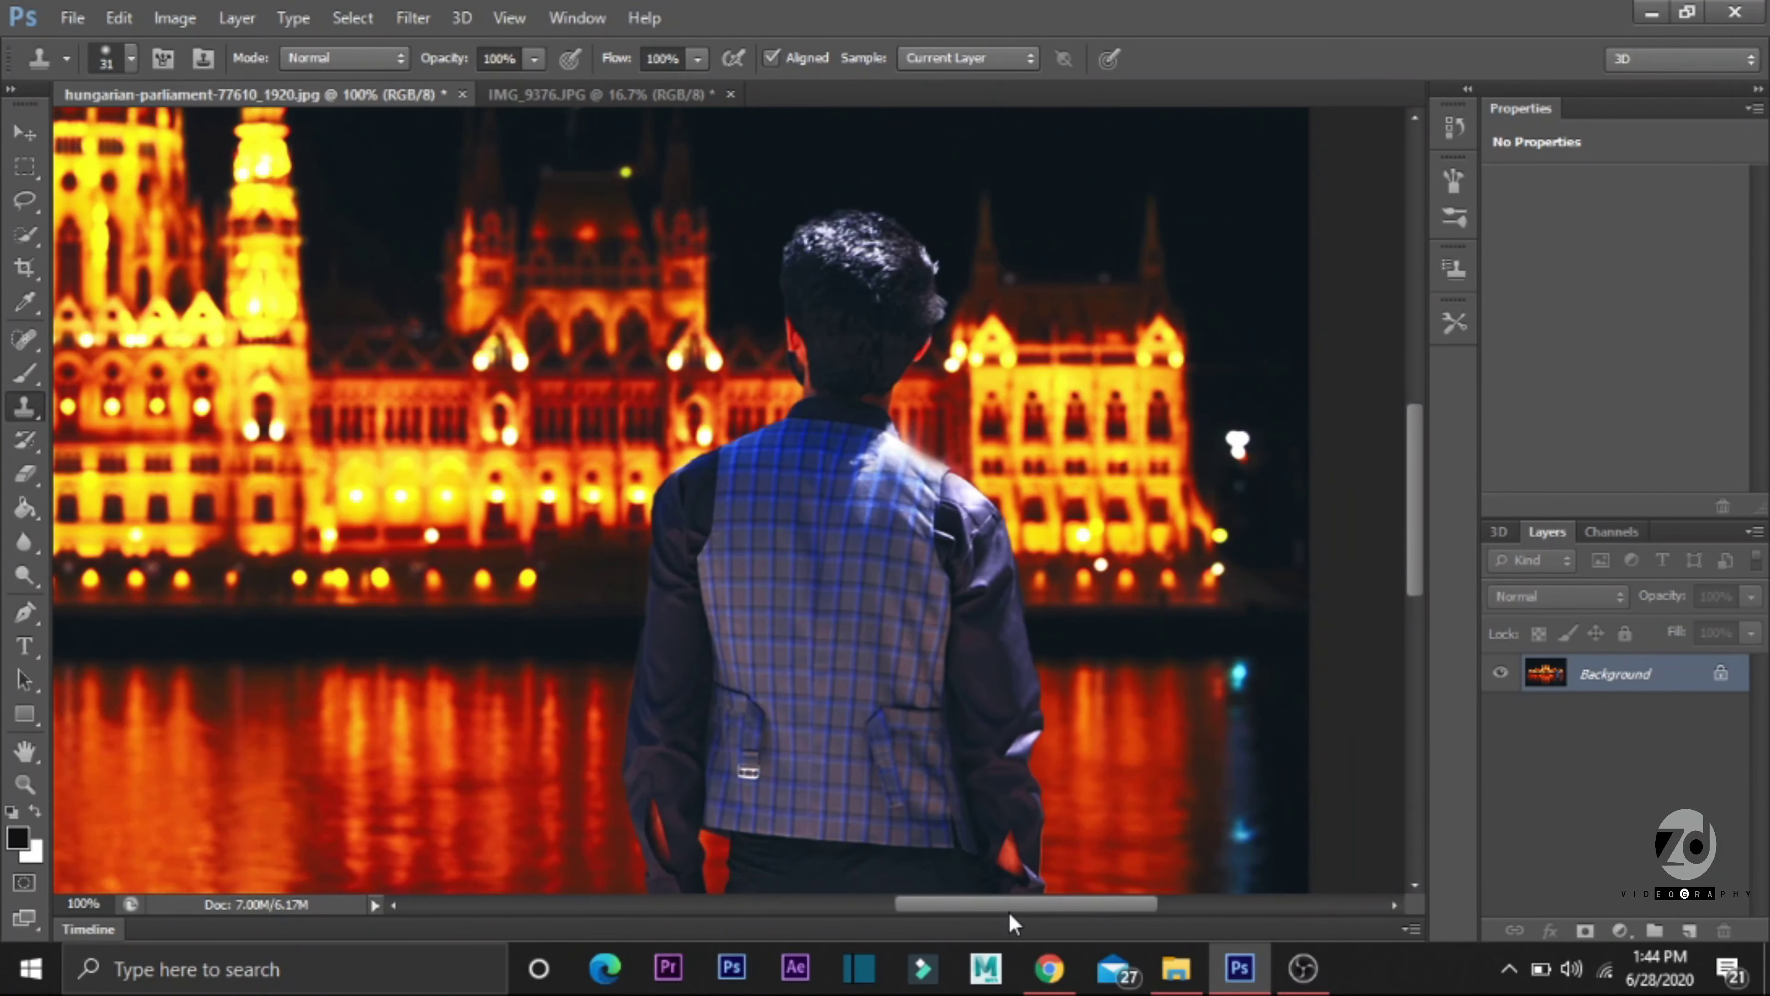
mouse_move(811, 284)
left_mouse_down()
mouse_move(833, 293)
mouse_move(854, 269)
mouse_move(836, 265)
mouse_move(873, 283)
mouse_move(830, 270)
mouse_move(835, 304)
mouse_move(810, 277)
mouse_move(854, 247)
mouse_move(884, 273)
mouse_move(800, 245)
mouse_move(889, 289)
mouse_move(862, 296)
mouse_move(877, 285)
mouse_move(861, 248)
mouse_move(802, 258)
mouse_move(826, 242)
left_mouse_up()
left_click(824, 314, "alt")
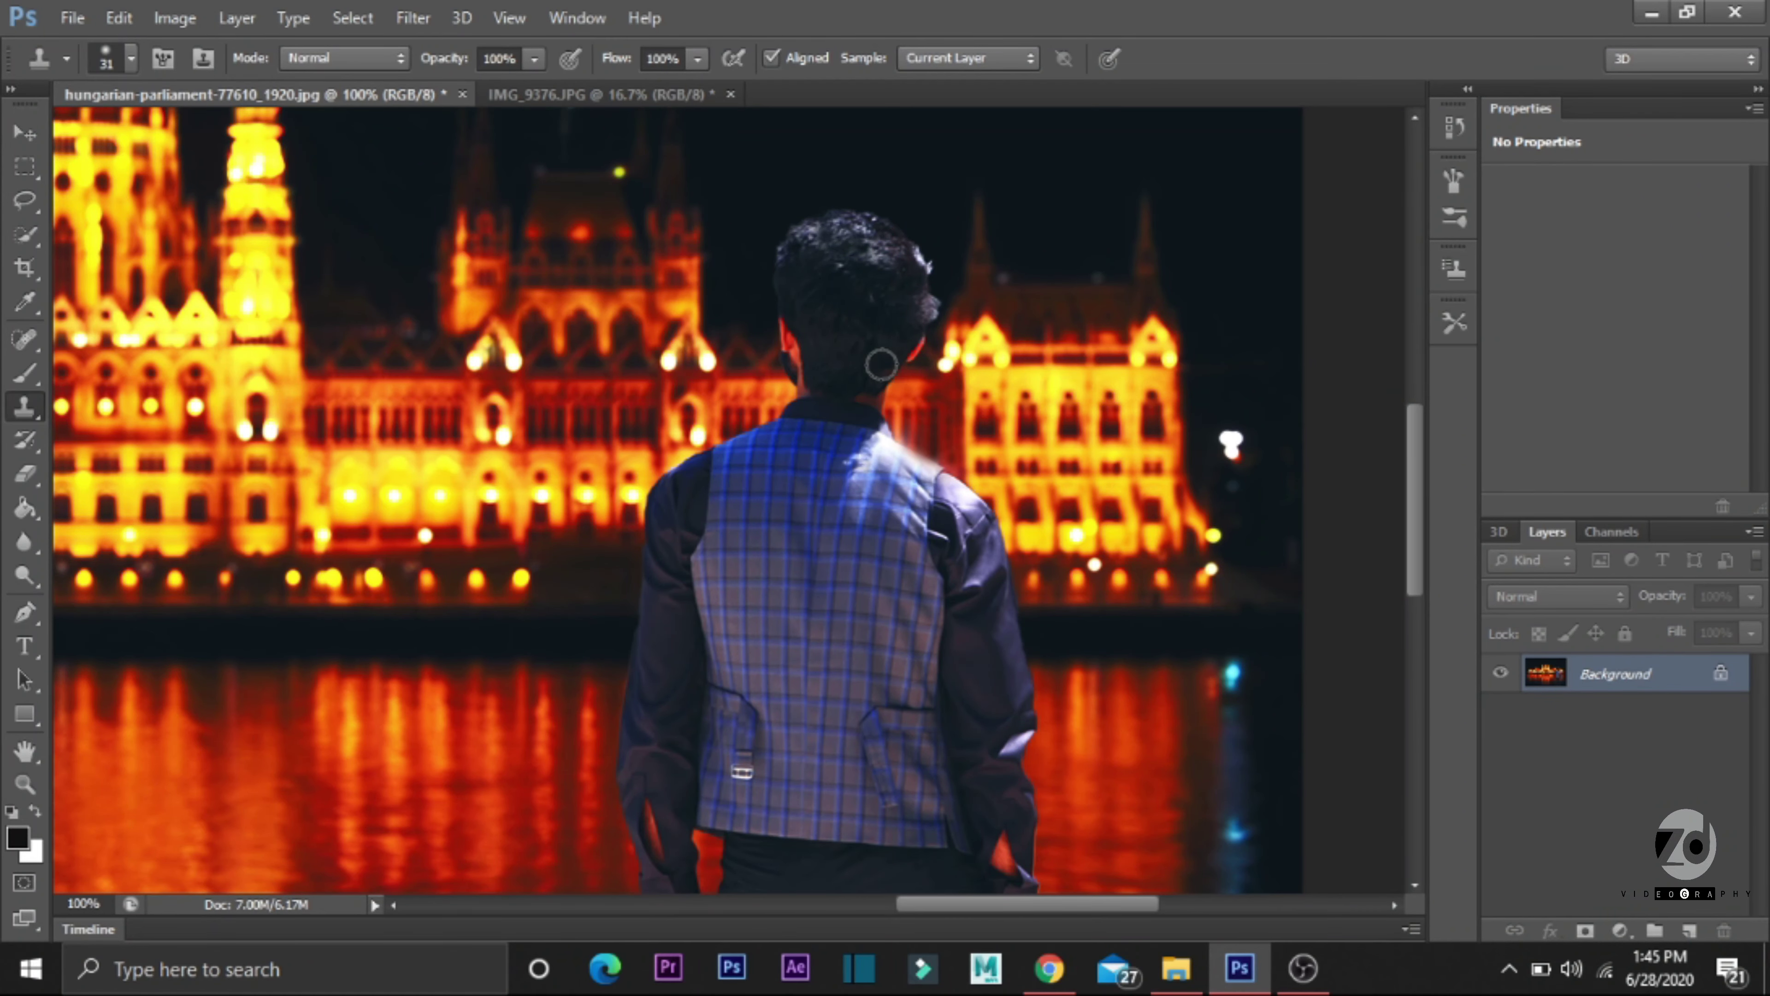
Step: Zoom in and out to check the retouched hair and shoulder edges
key("ctrl+minus")
key("ctrl+minus")
key("ctrl+minus")
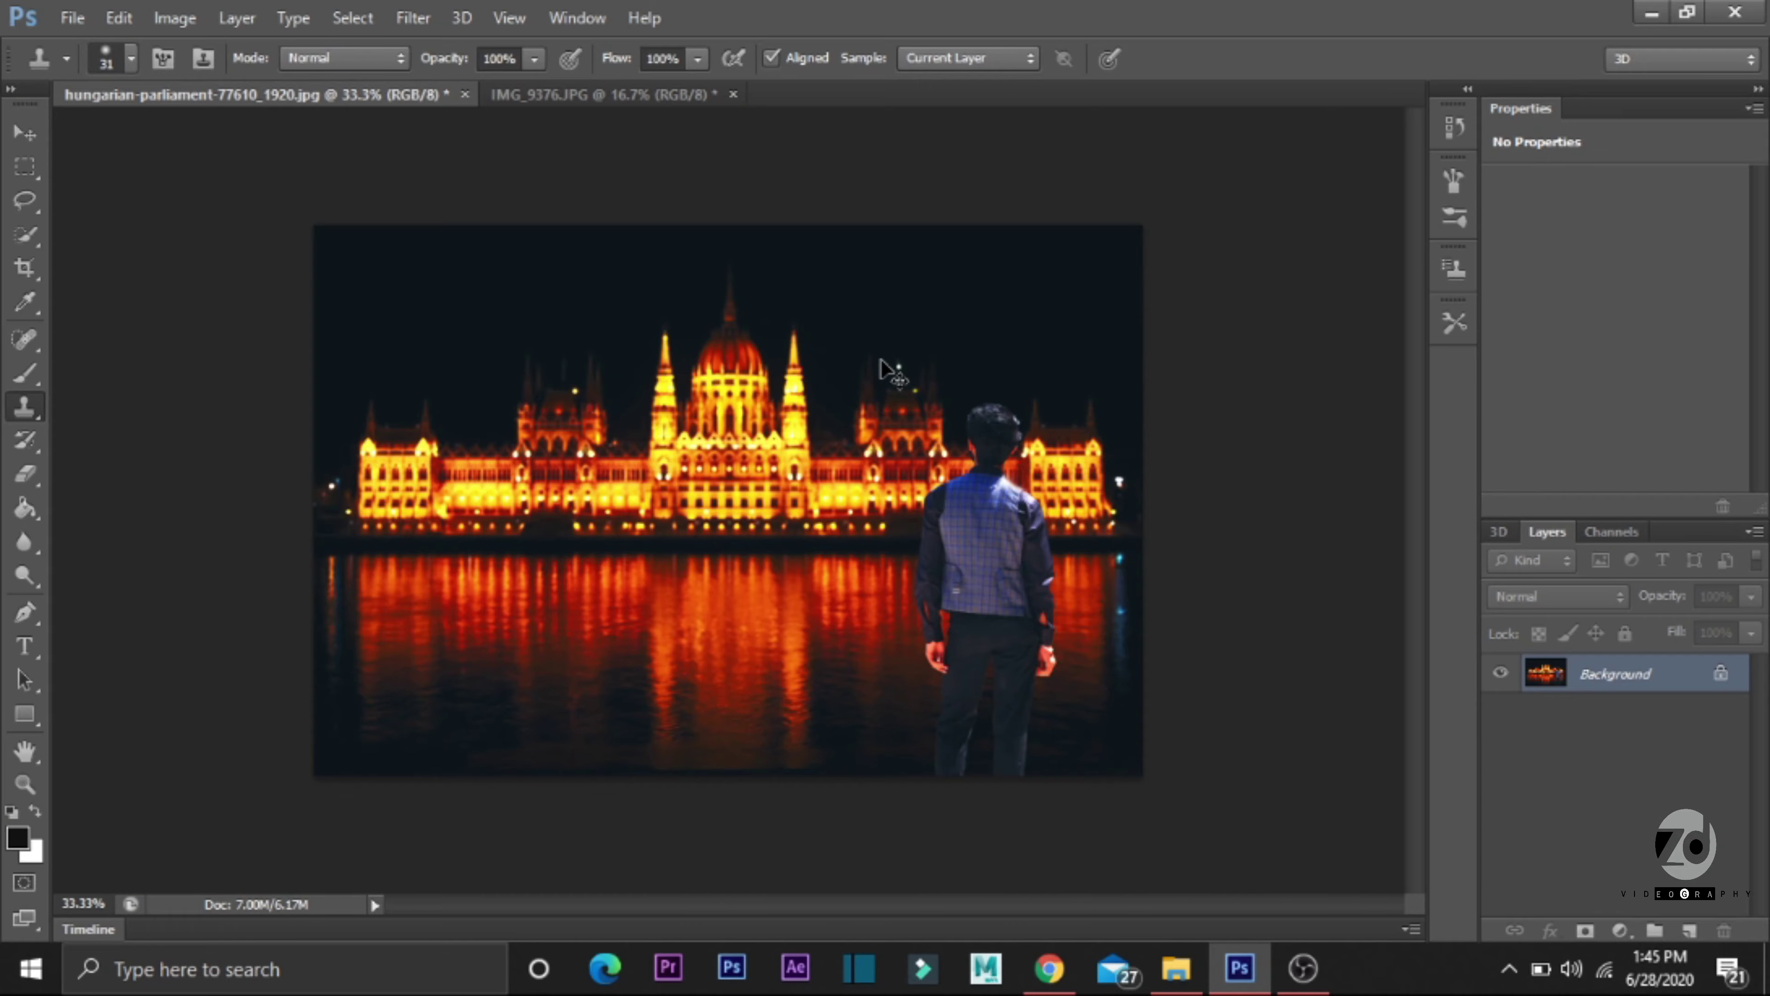
key("ctrl+plus")
key("ctrl+minus")
key("ctrl+minus")
key("ctrl+minus")
key("ctrl+plus")
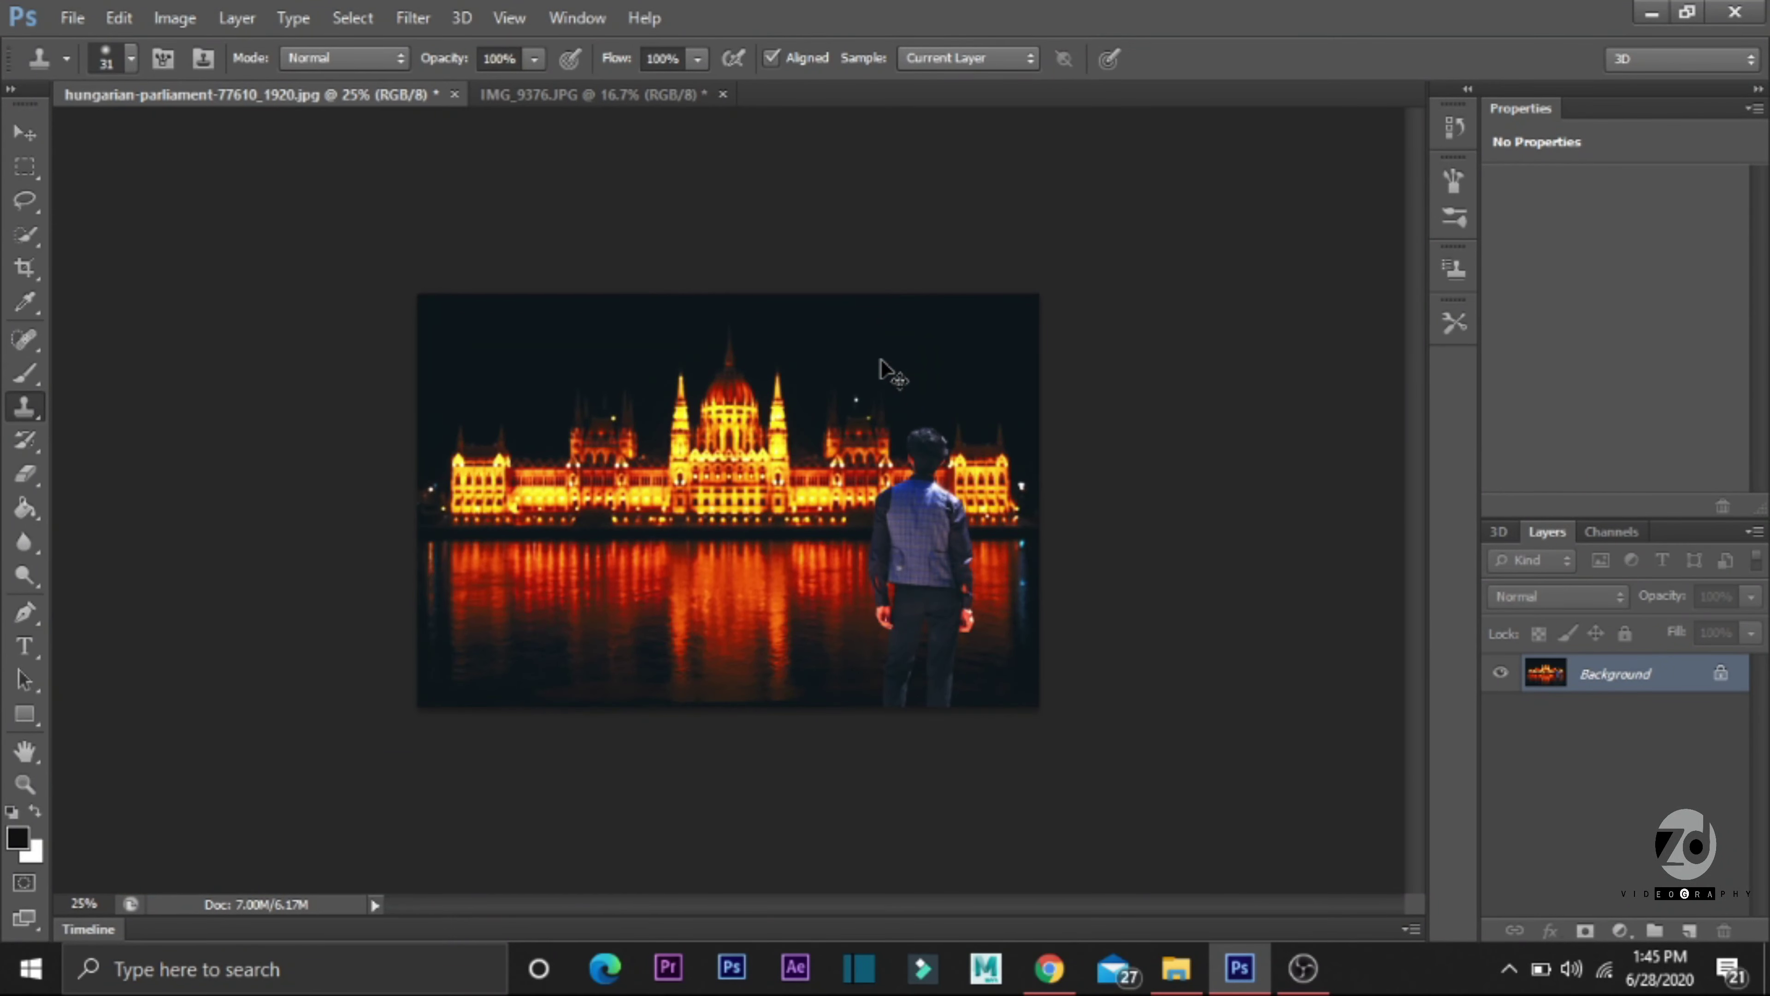
key("ctrl+plus")
key("ctrl+plus")
key("ctrl+plus")
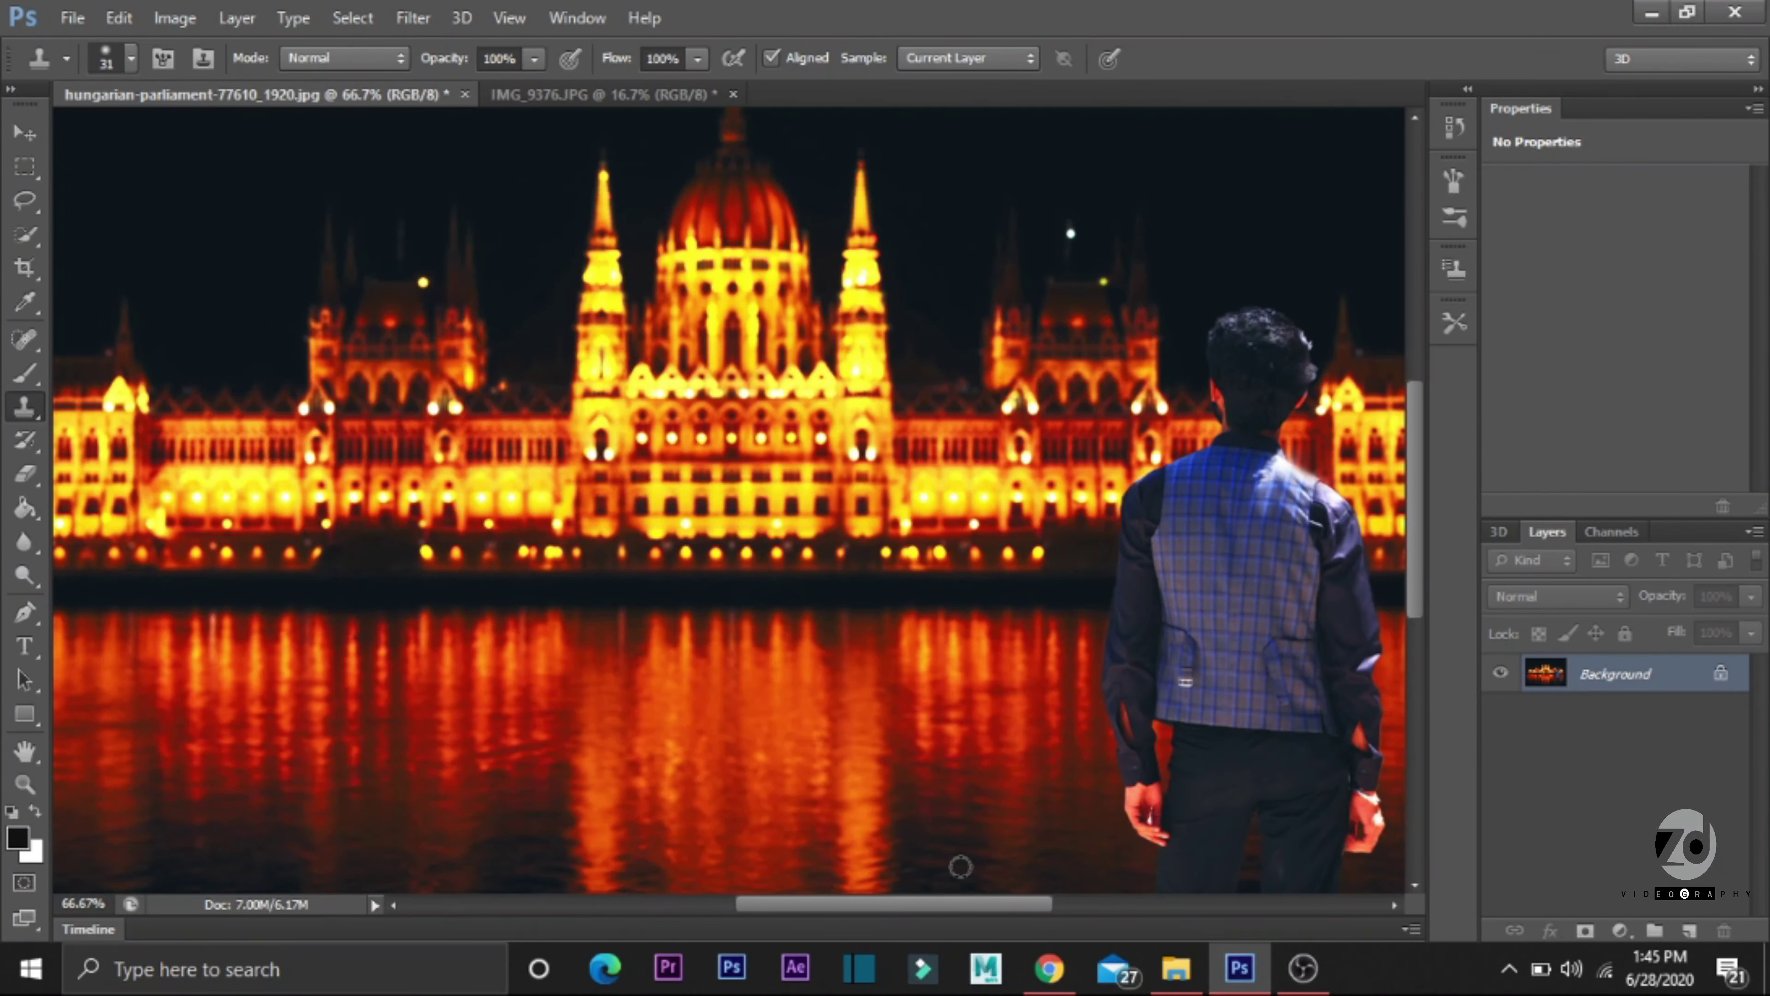
left_click_drag(955, 906, 1109, 922)
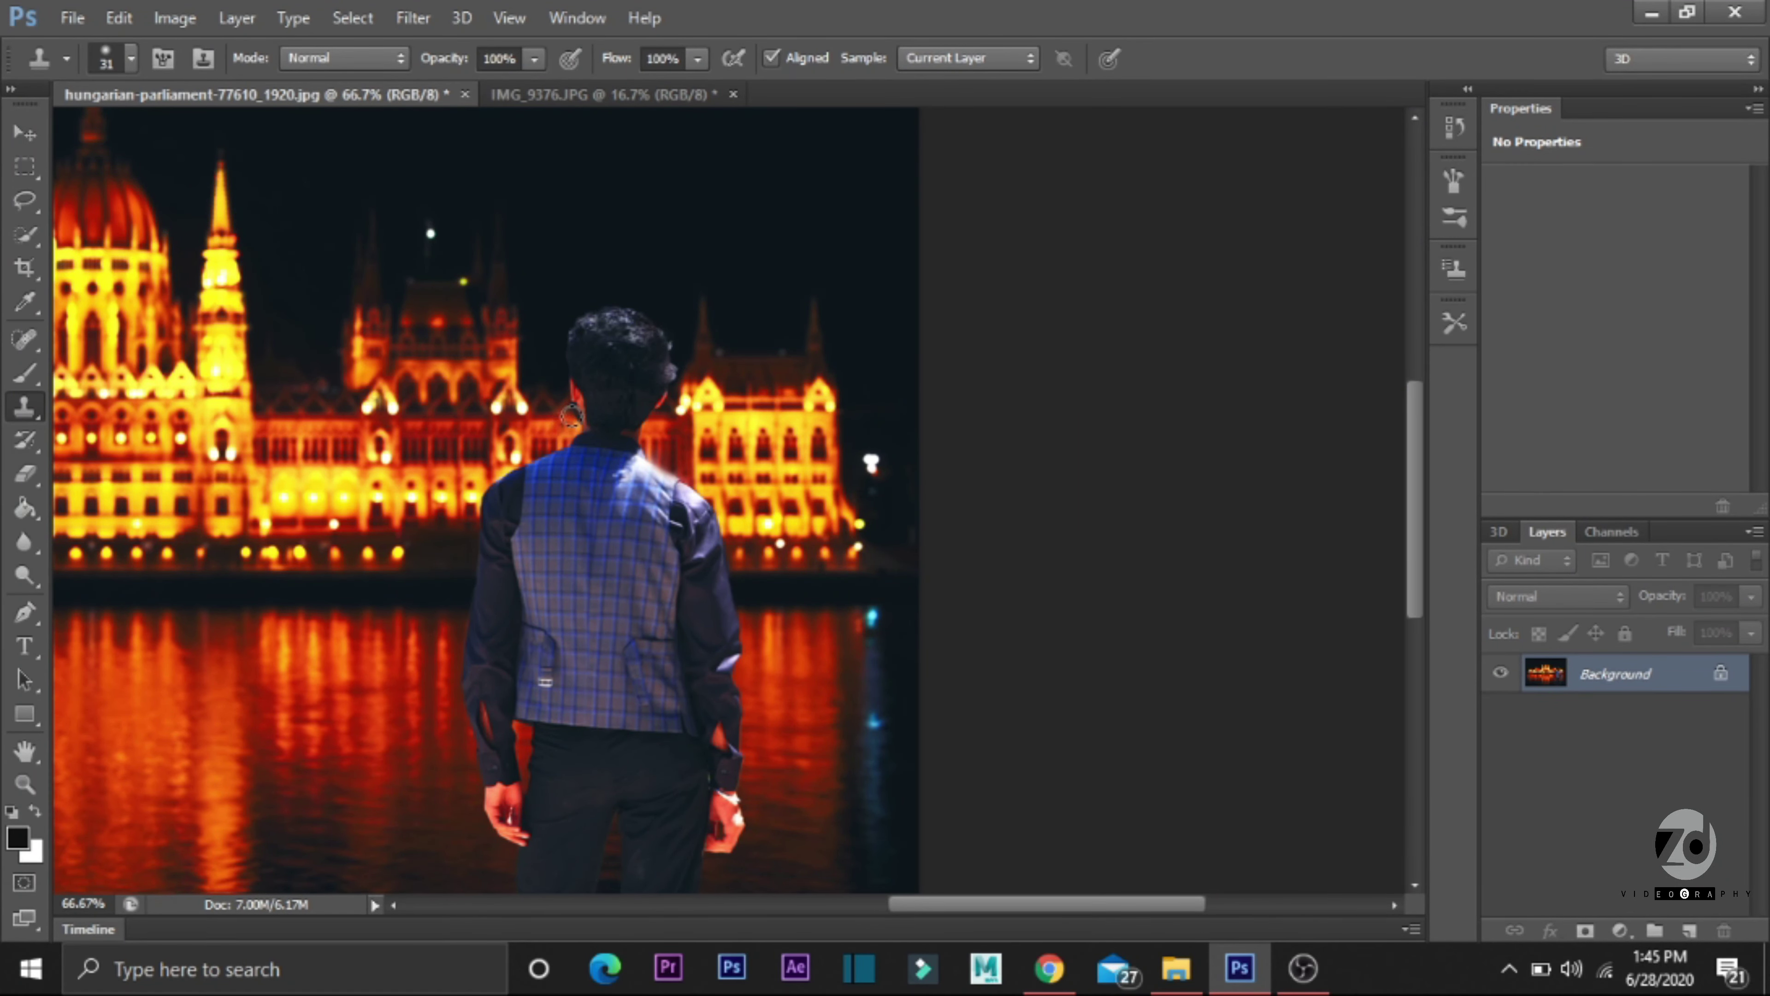
key("ctrl+minus")
key("ctrl+minus")
key("ctrl+plus")
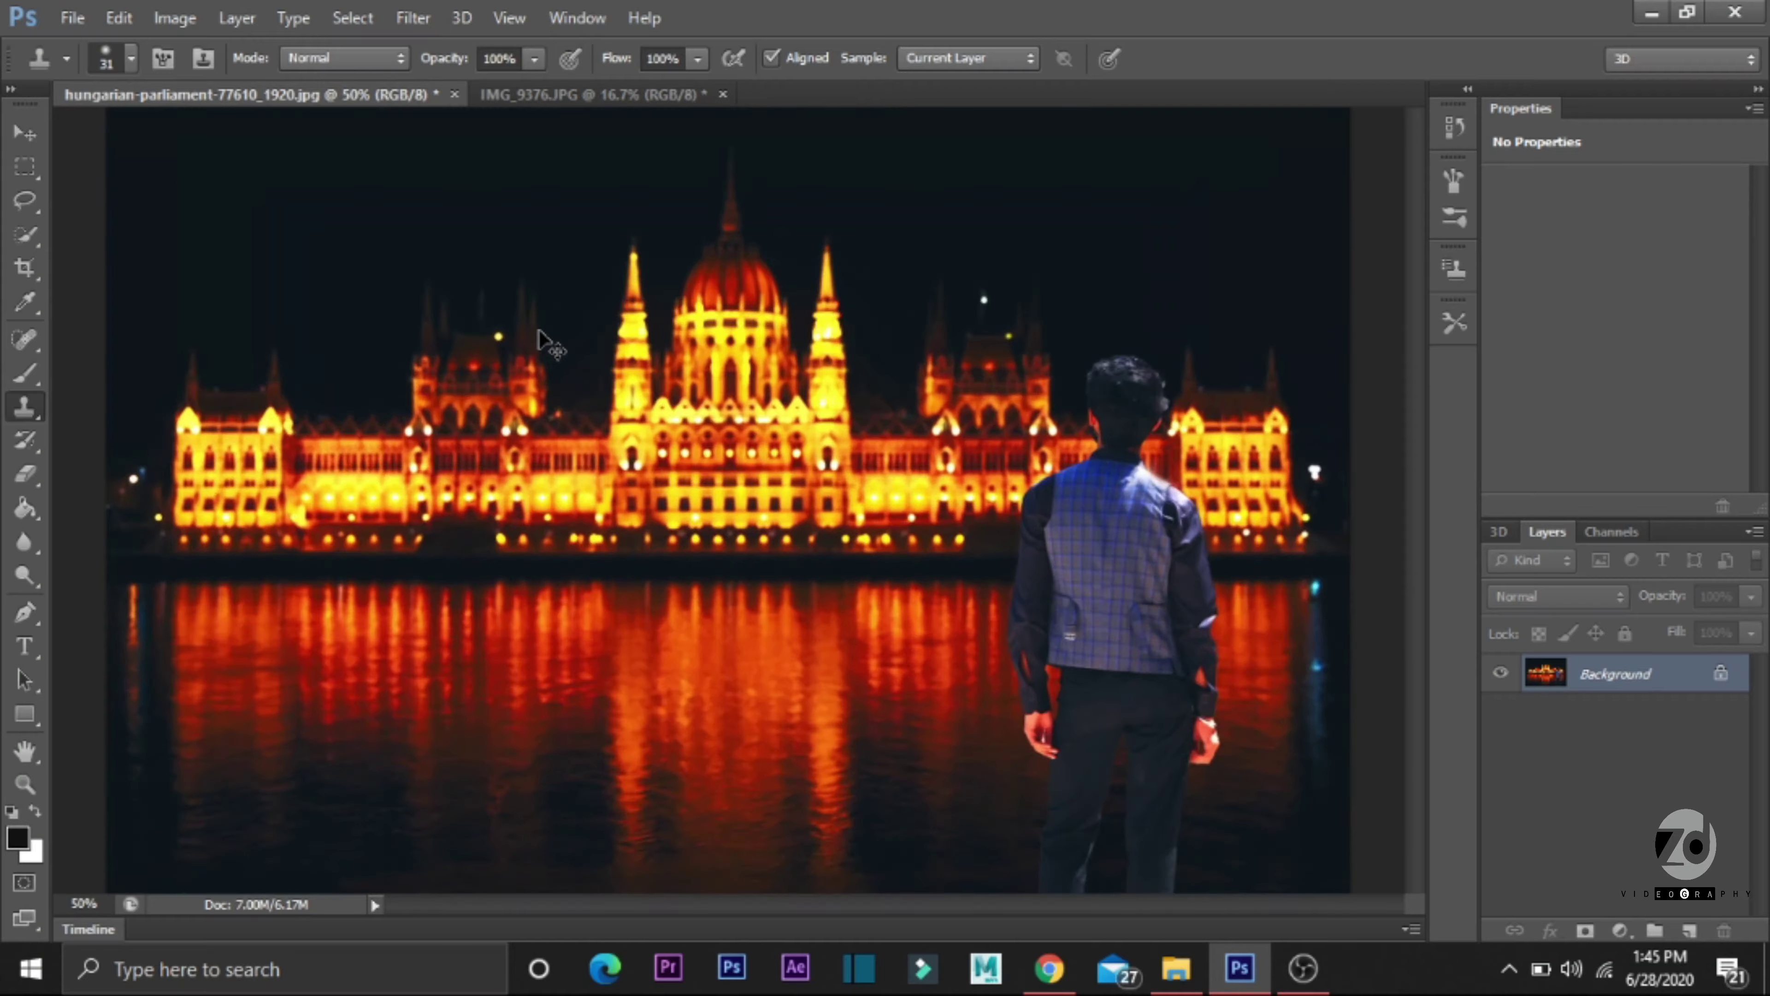
key("ctrl+plus")
key("ctrl+plus")
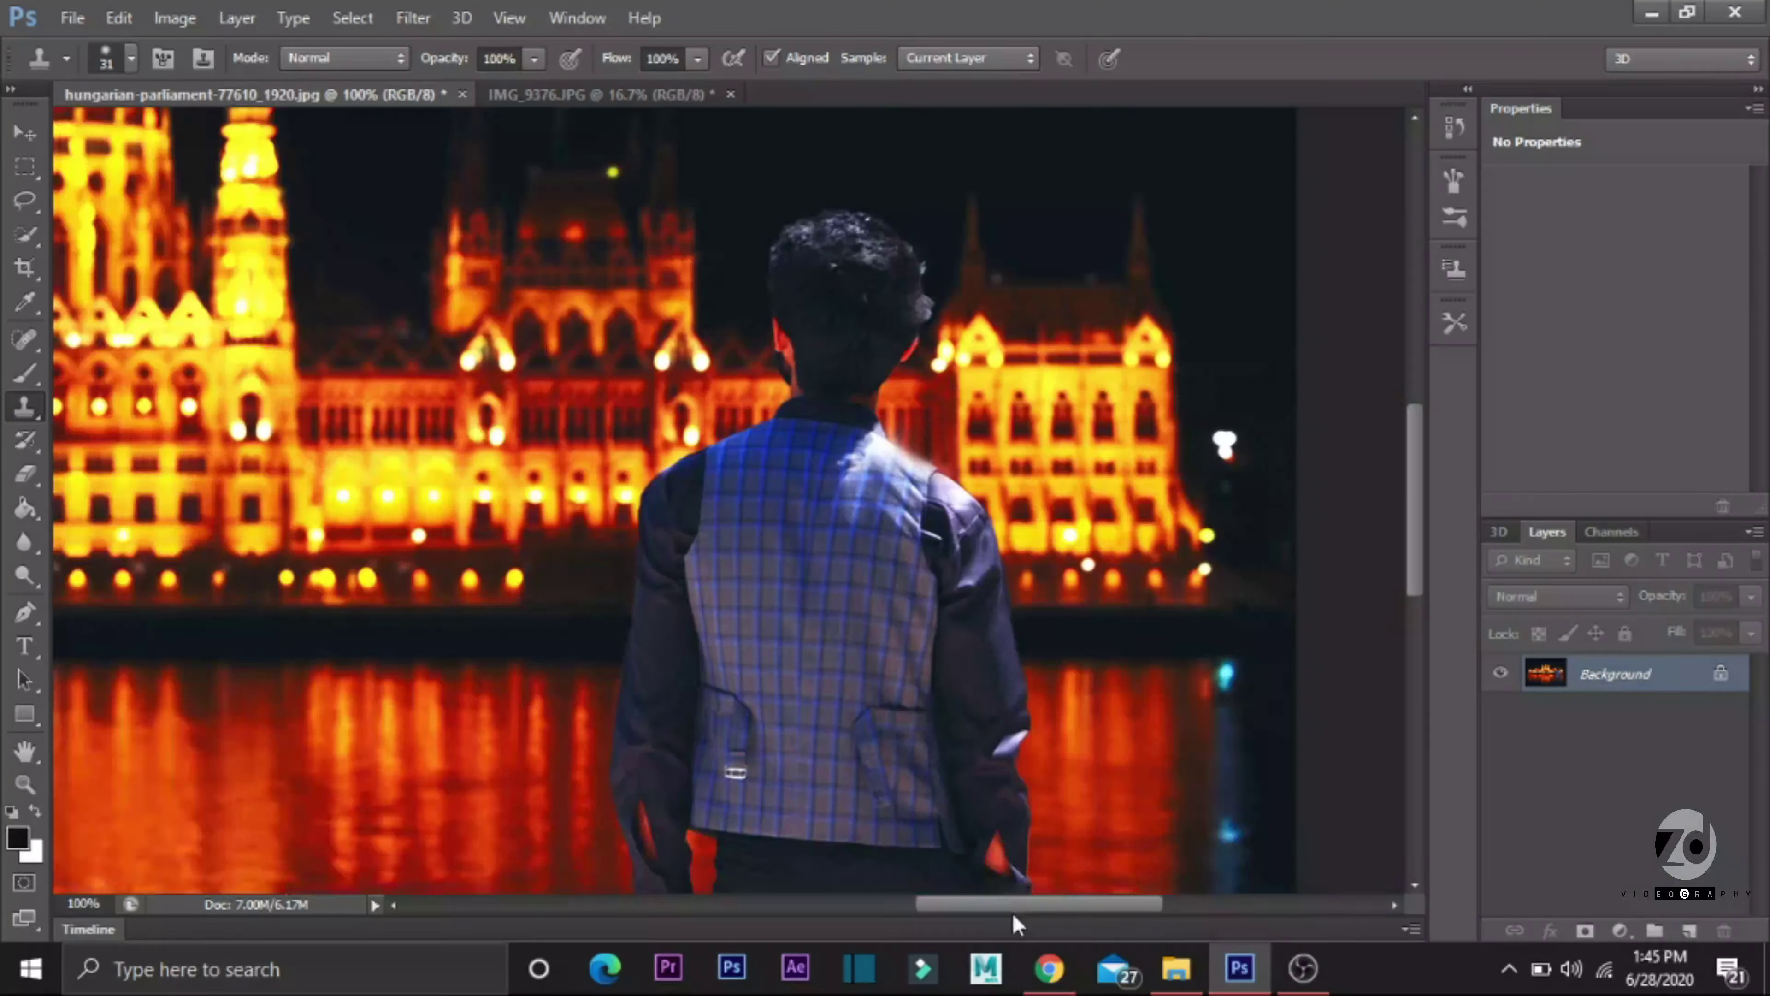
left_click_drag(1013, 910, 1042, 910)
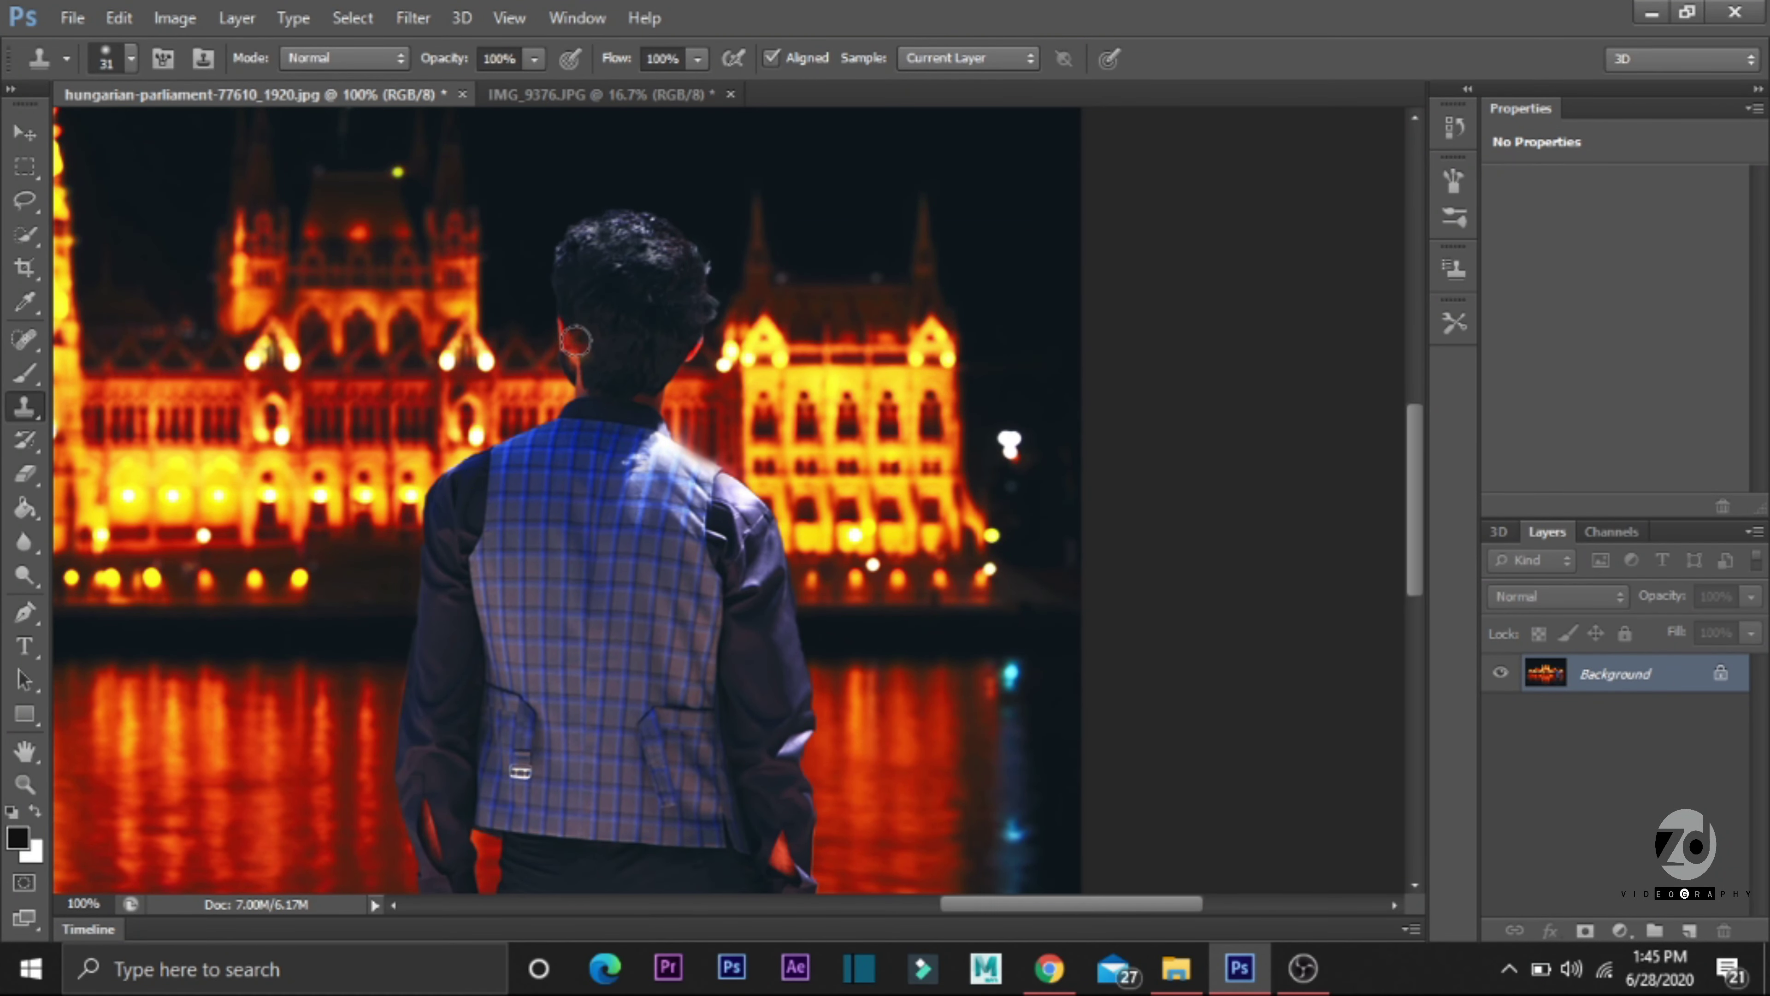
key("ctrl+minus")
key("ctrl+minus")
key("ctrl+minus")
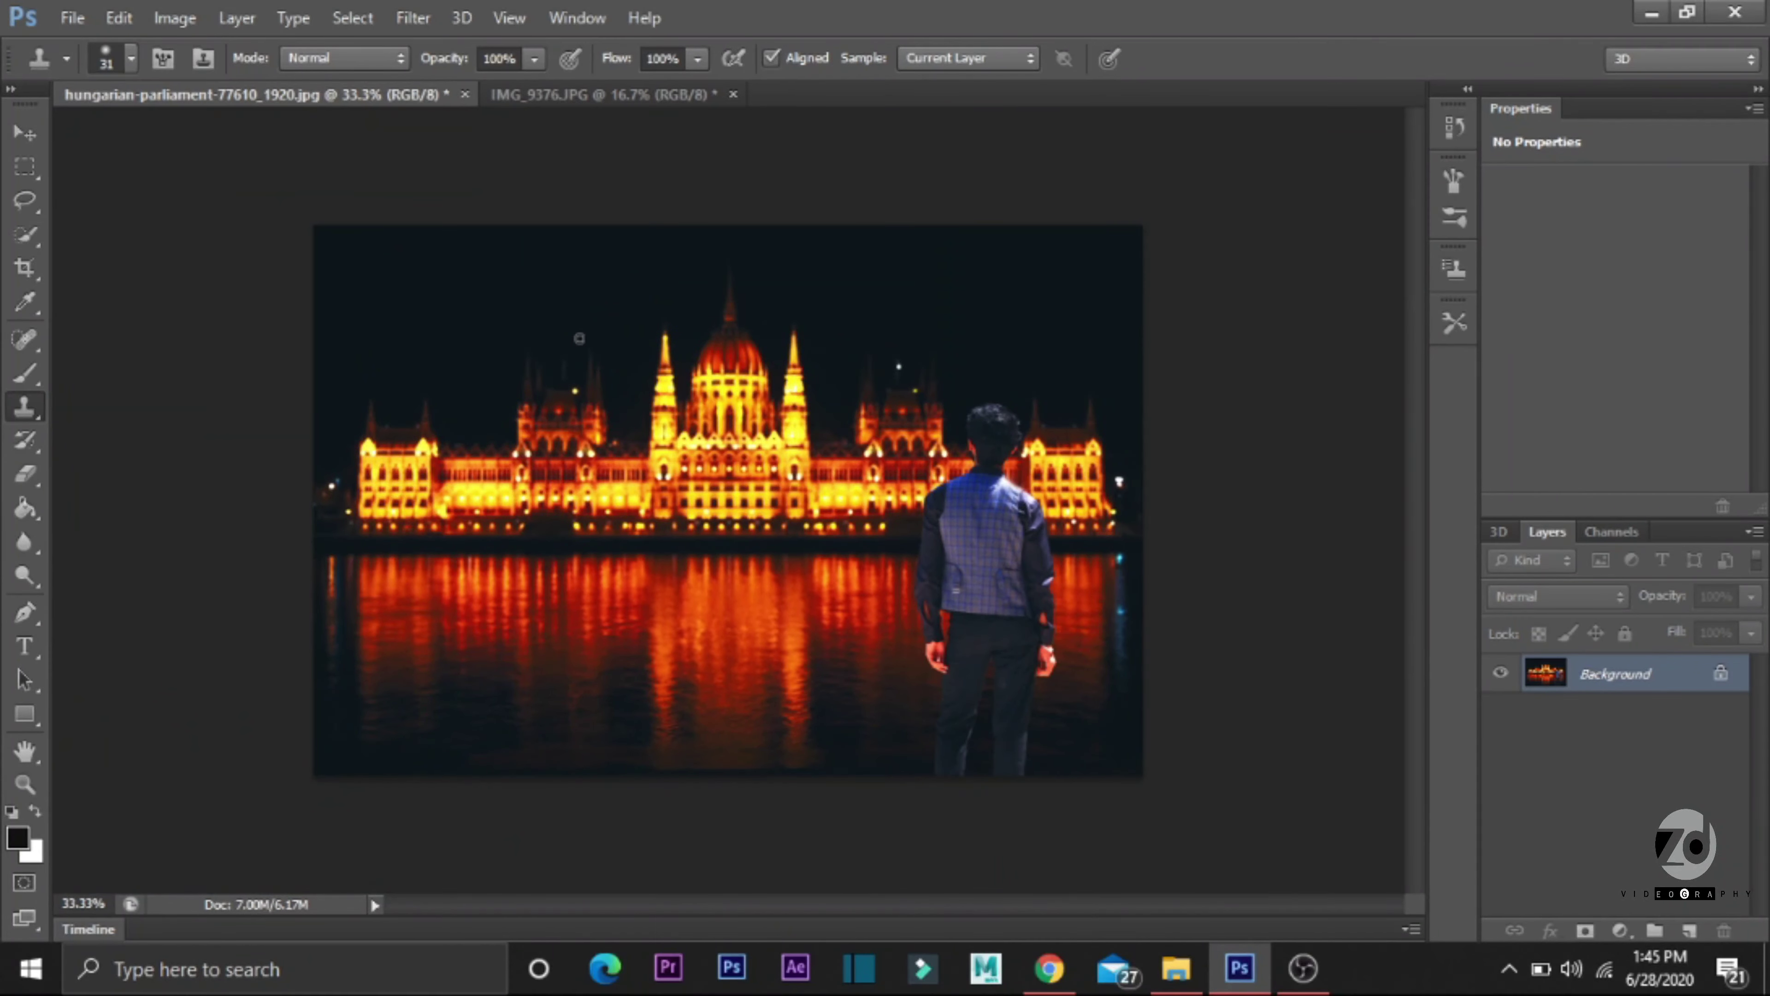
Step: Save the composite to the Desktop as a JPEG named 'editing'
left_click(191, 19)
left_click(118, 328)
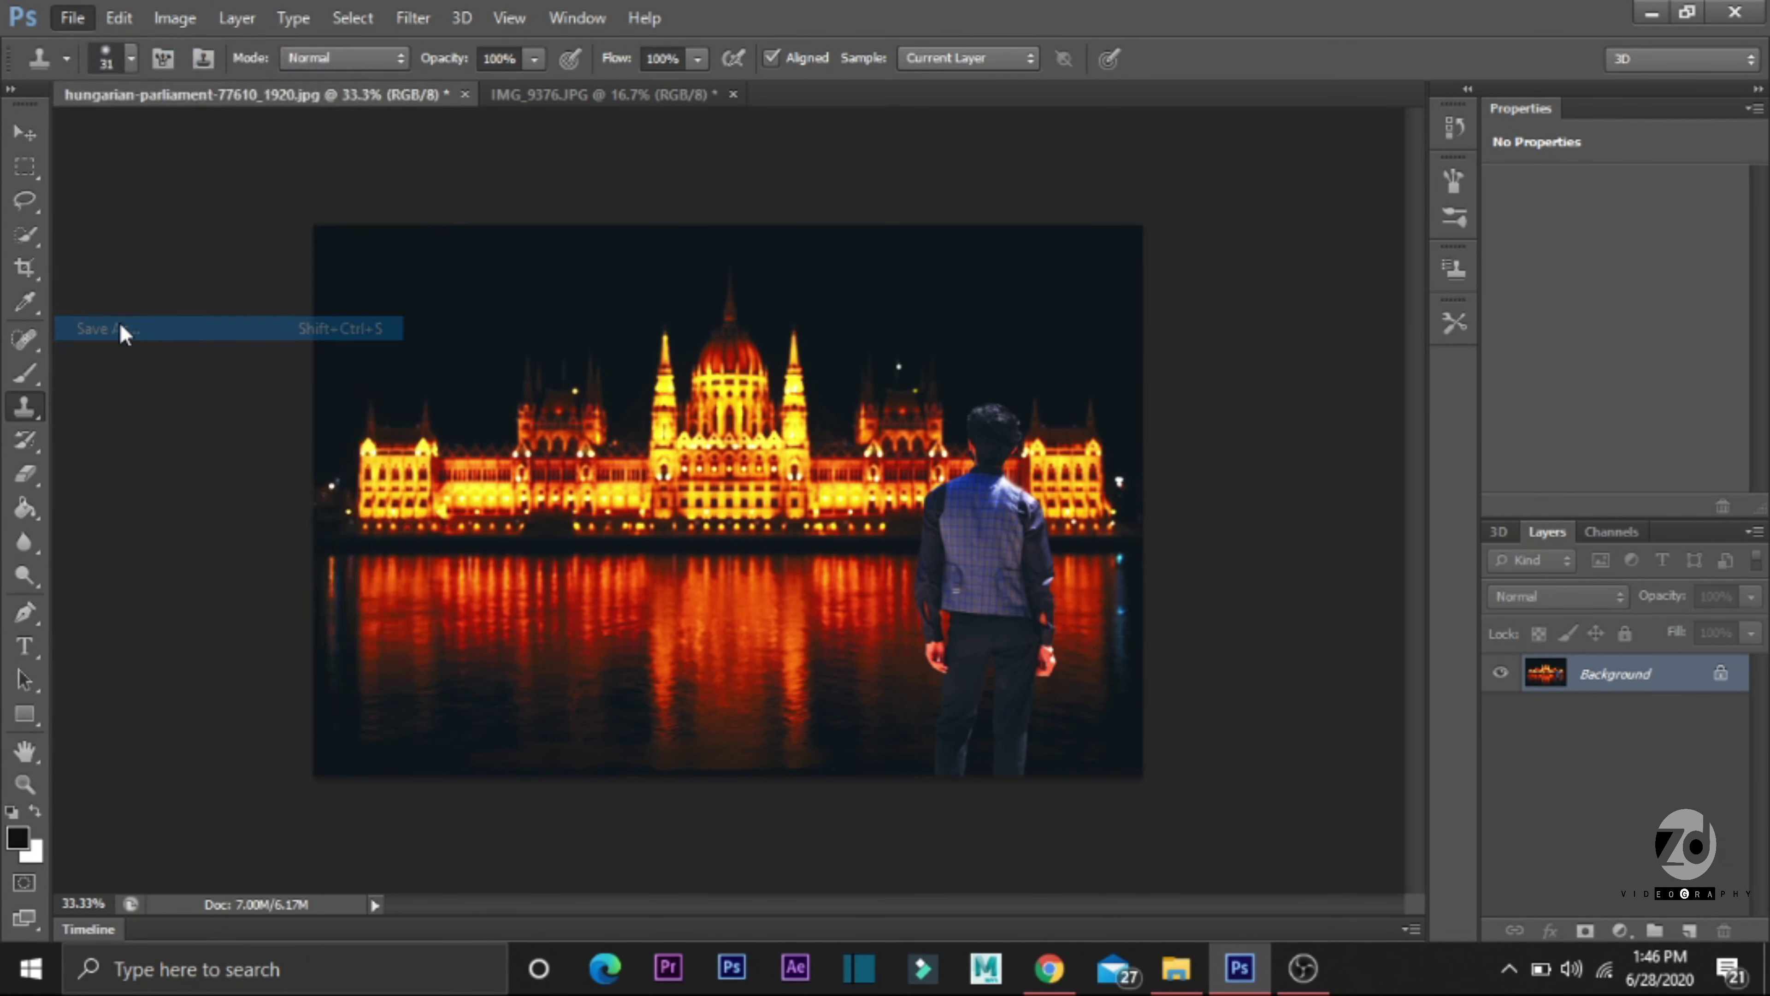
left_click(375, 611)
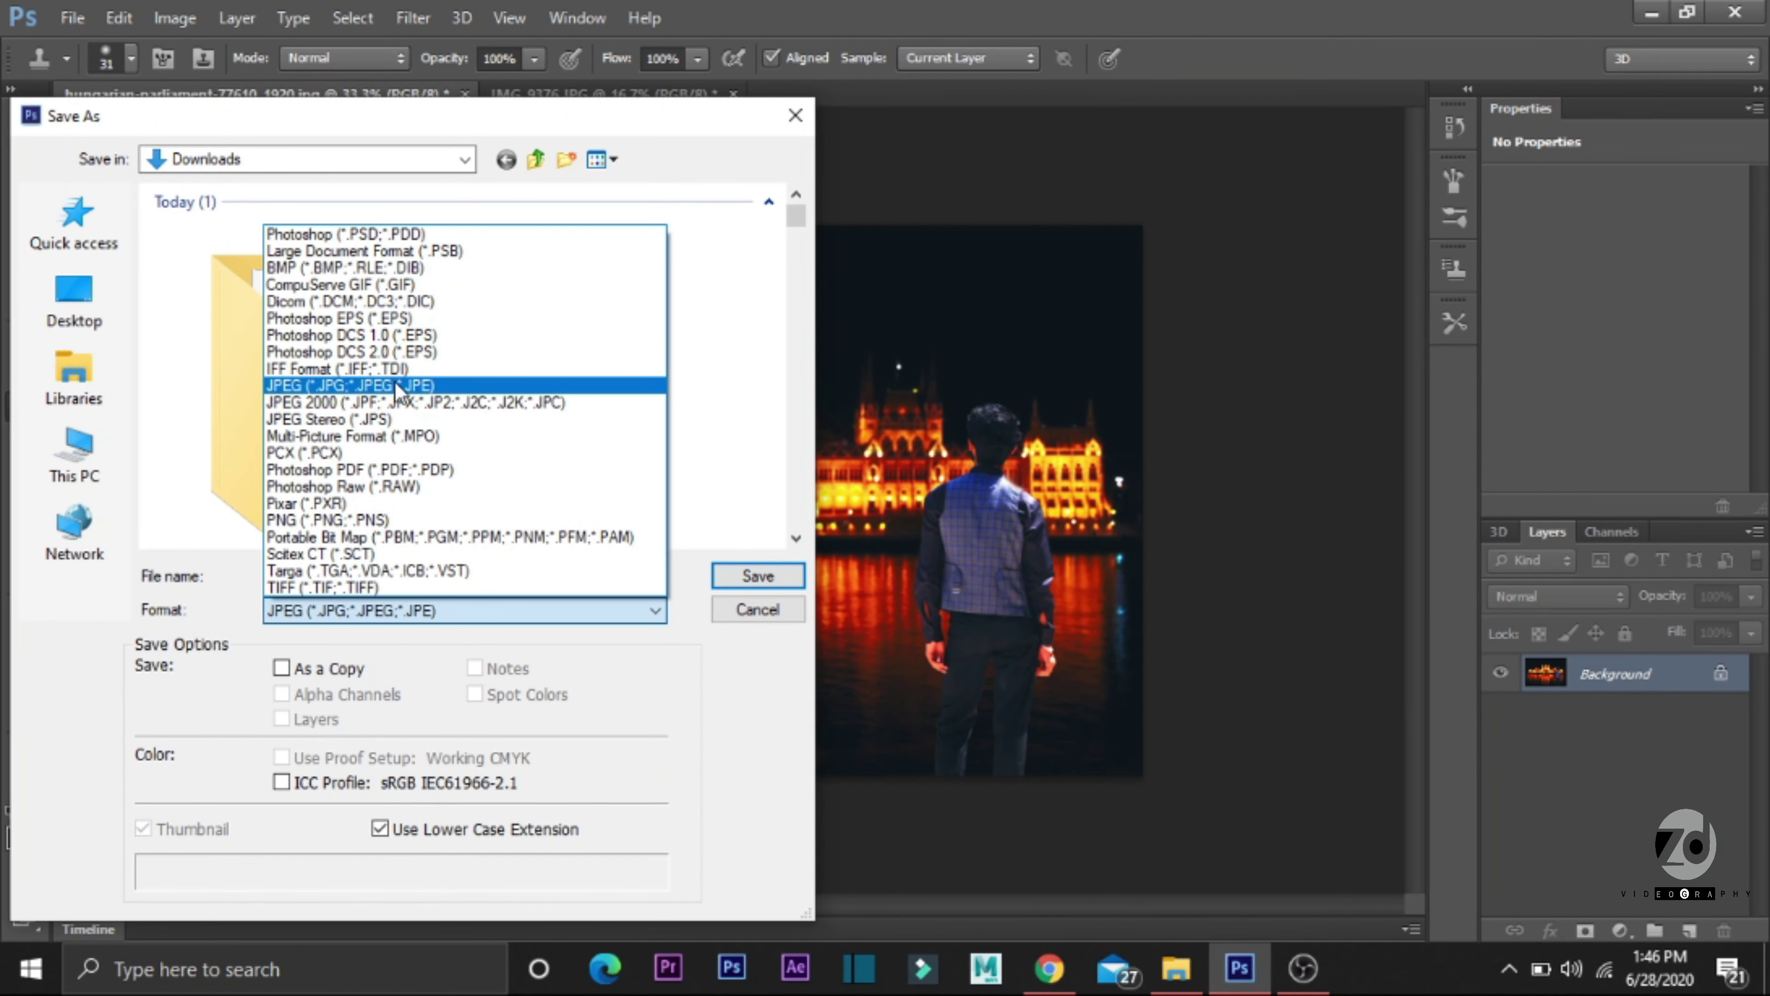
left_click(376, 385)
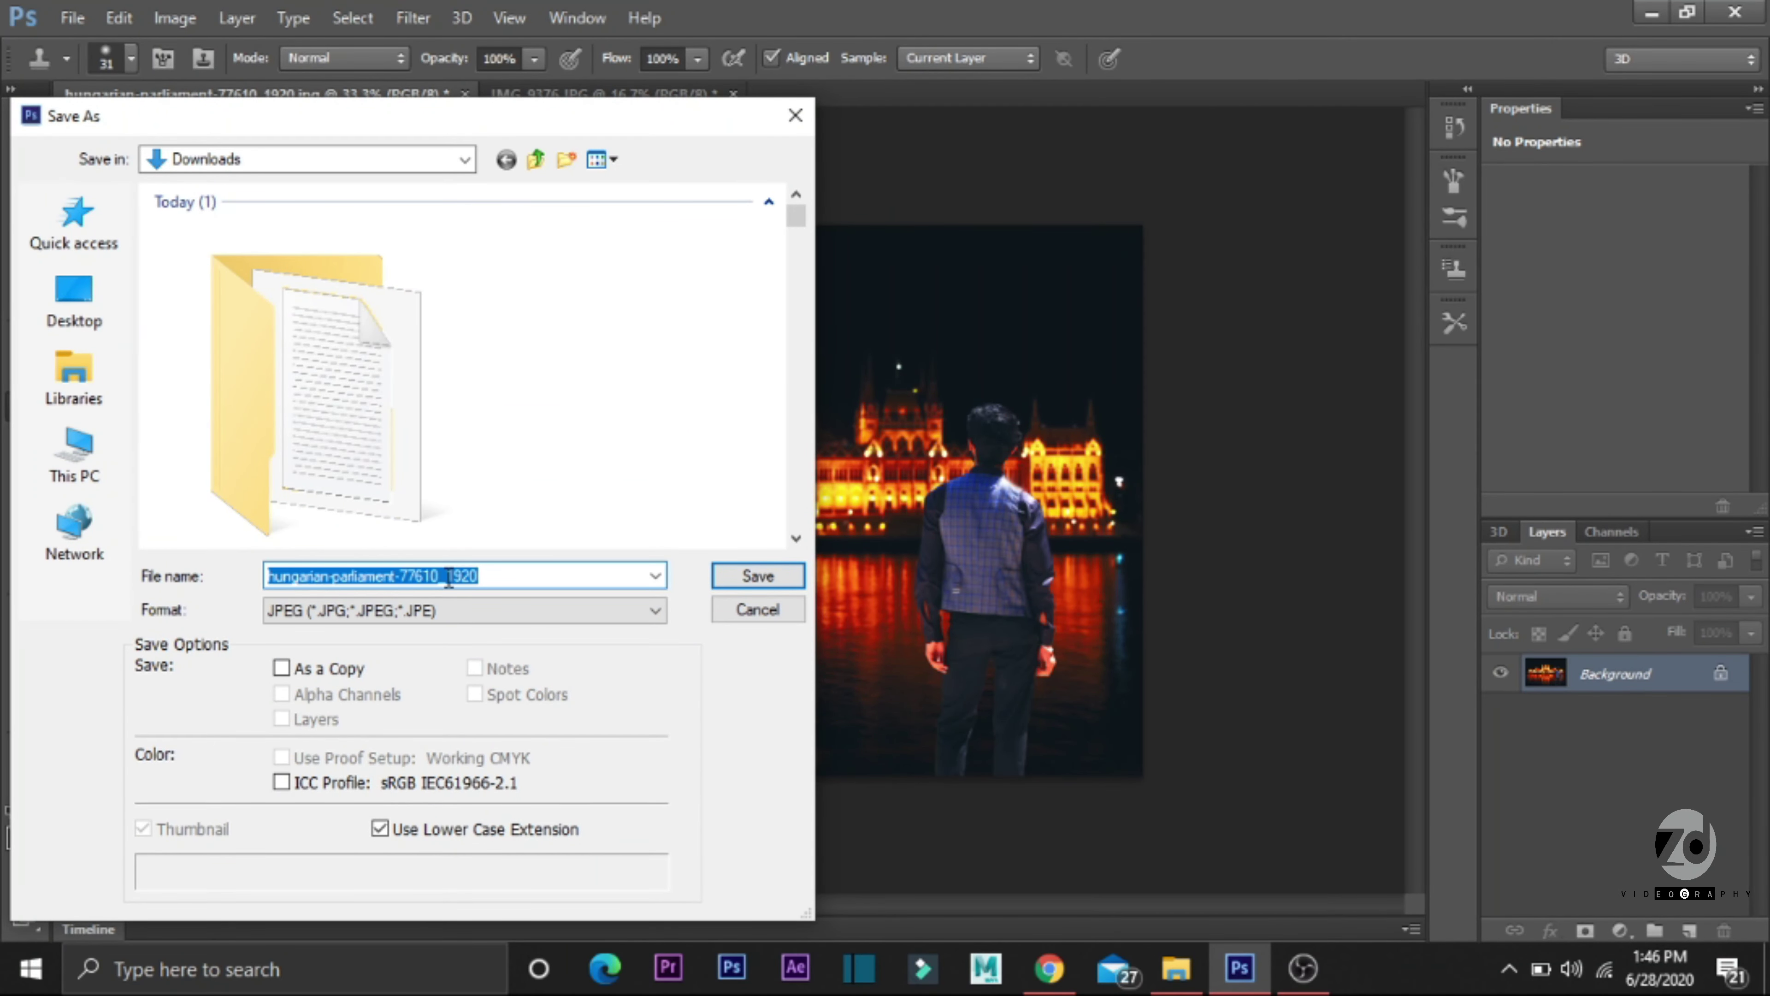
type("e")
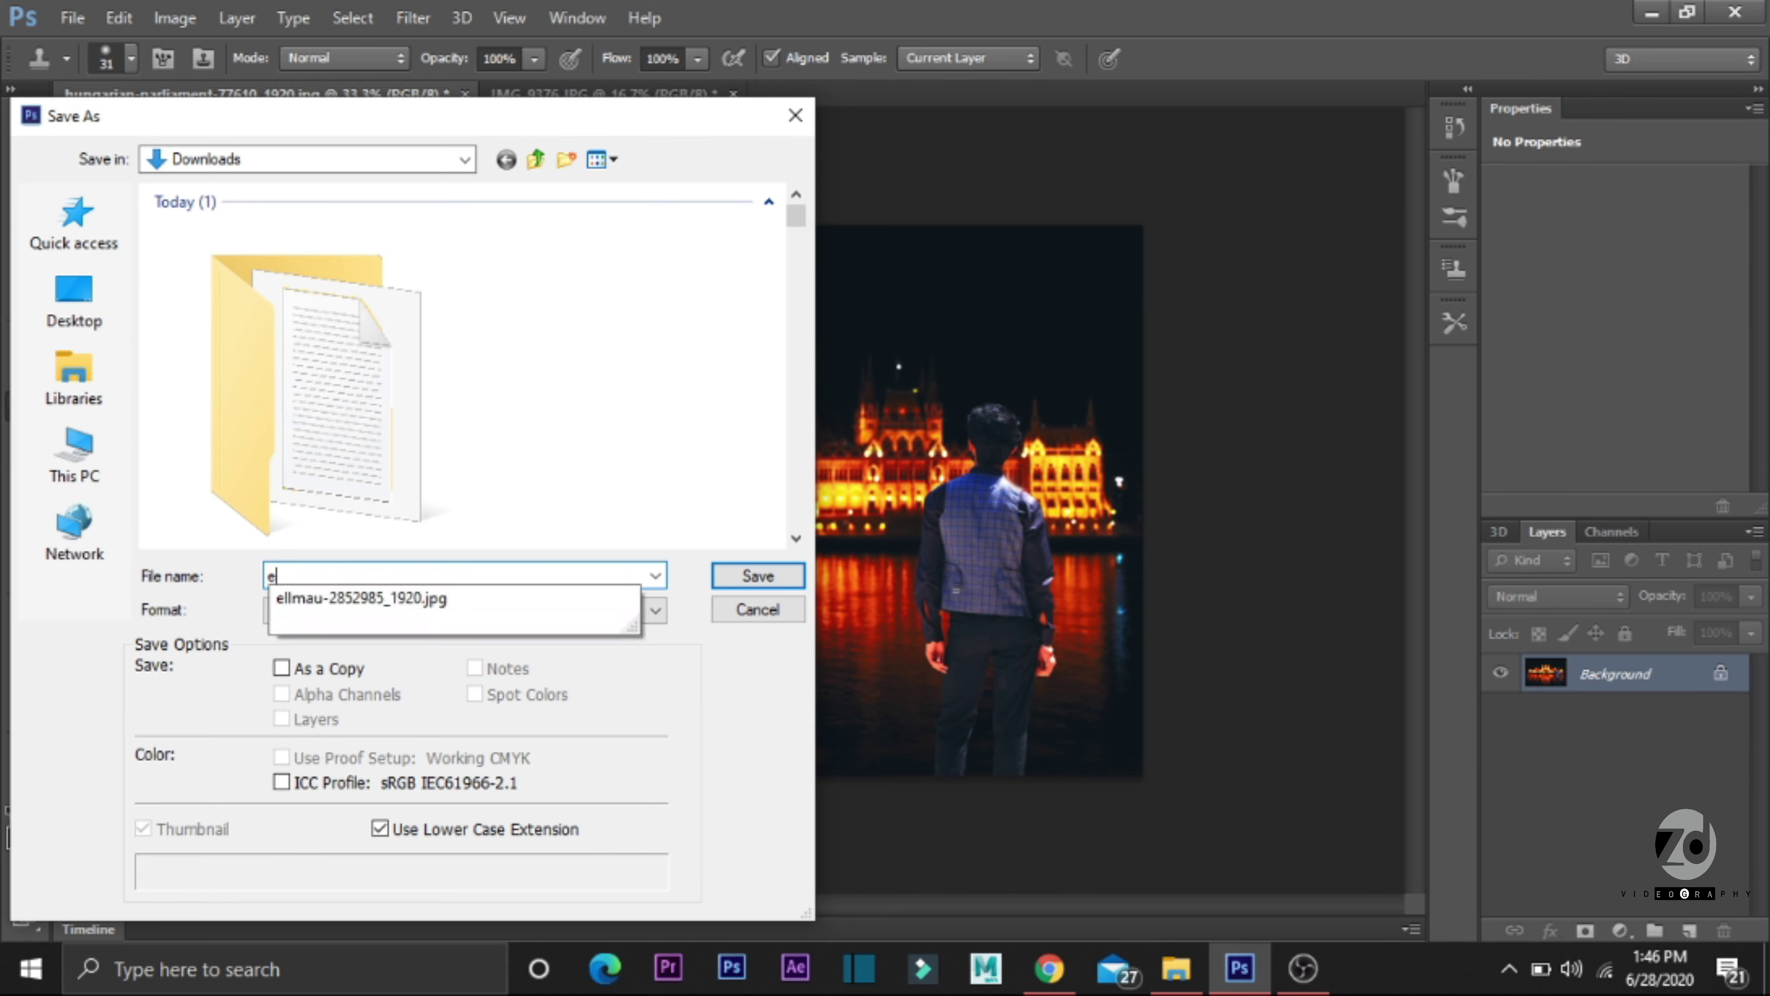
type("diting")
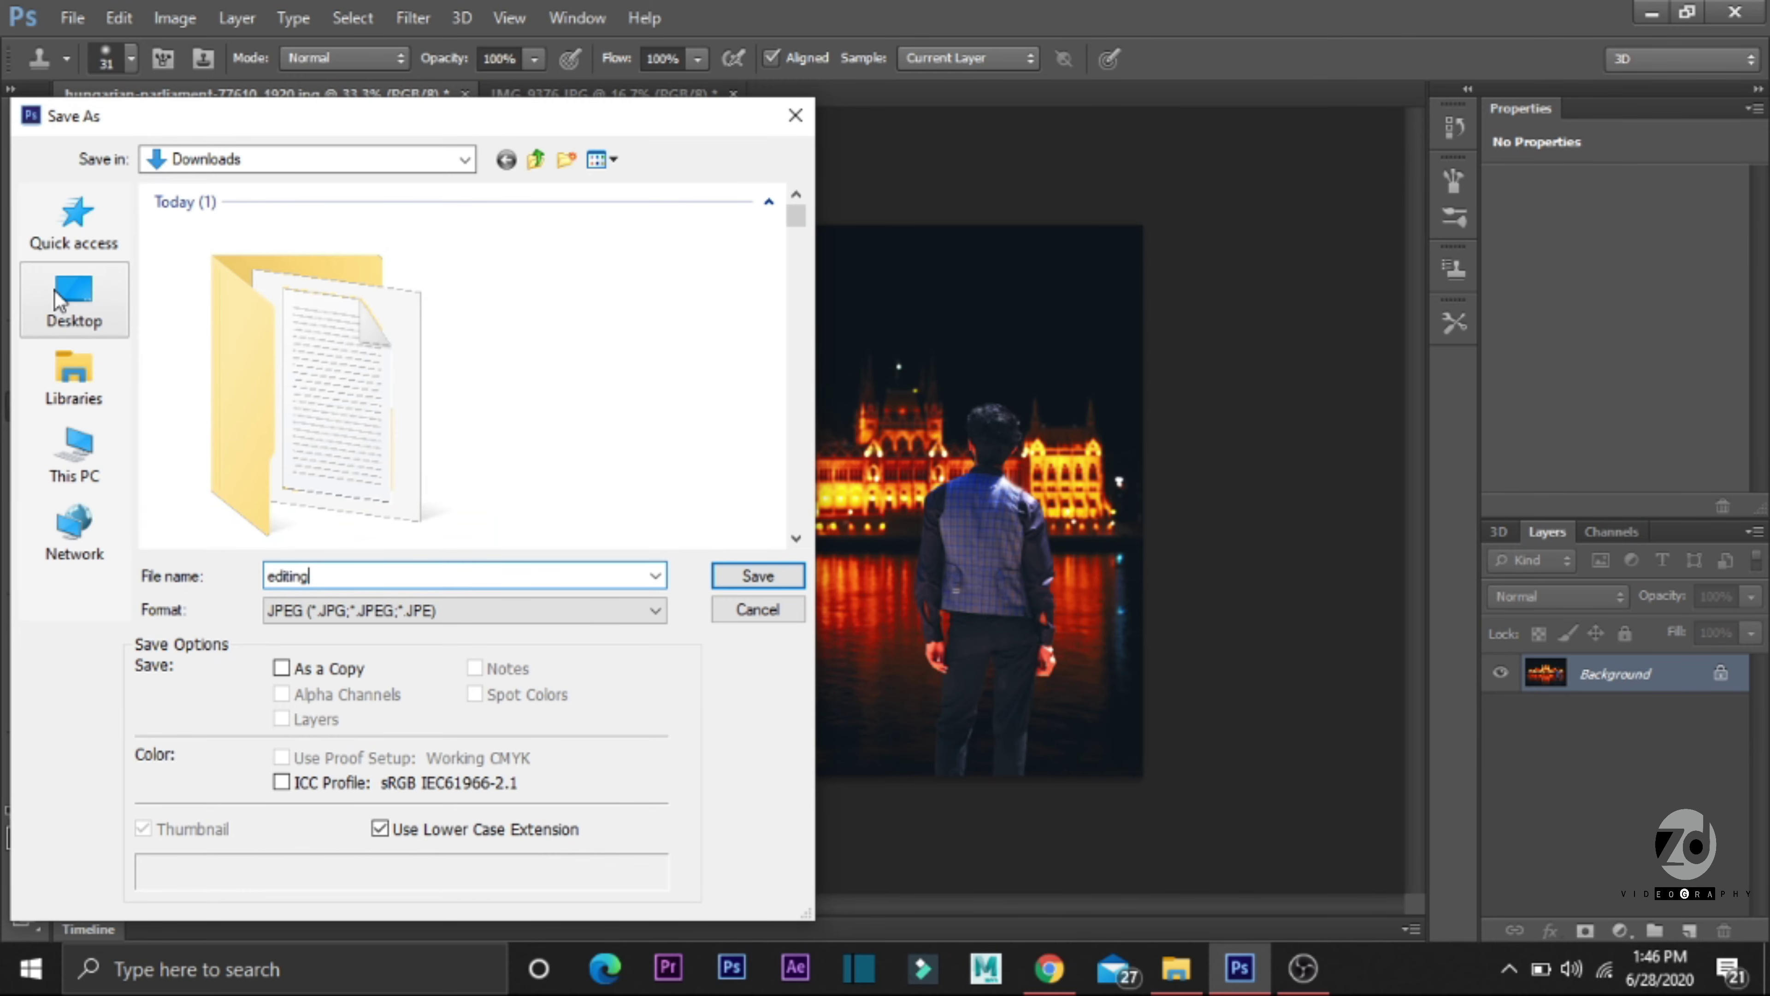
left_click(74, 303)
left_click(758, 576)
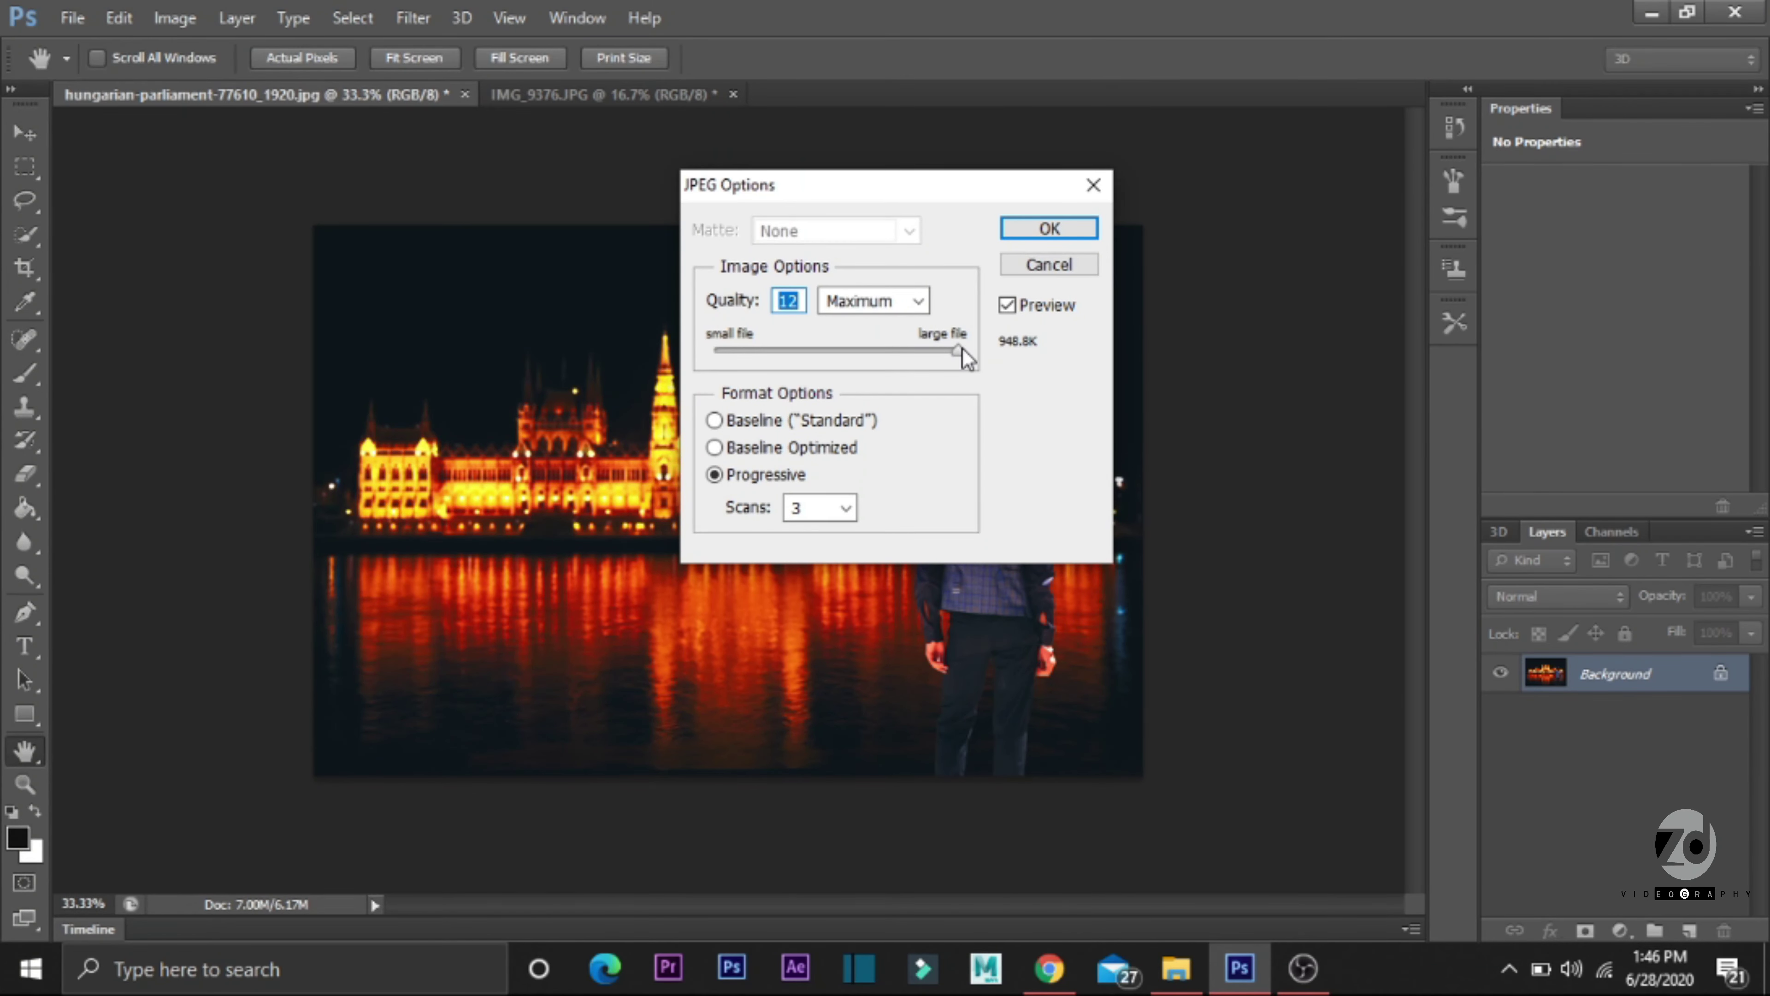